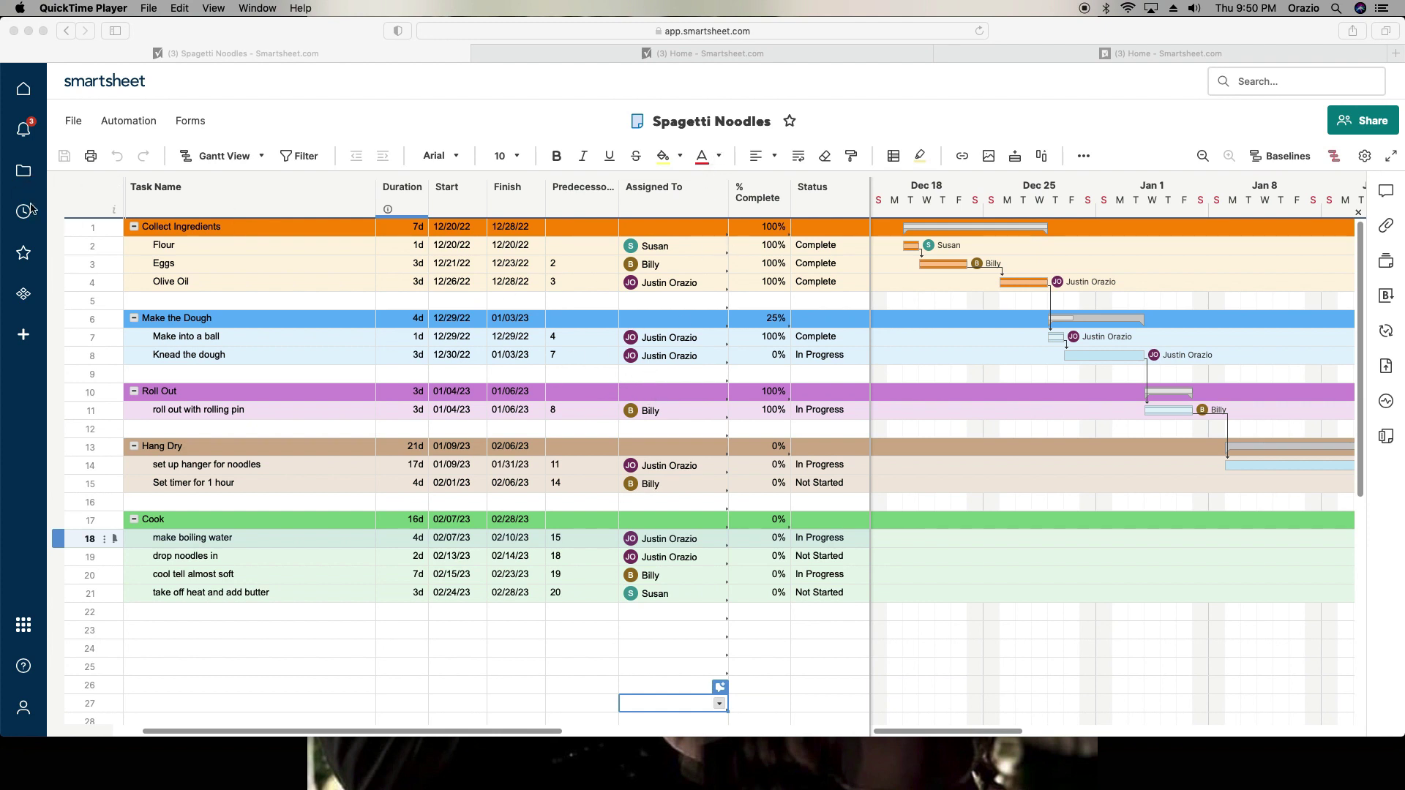
Step: View the Spagetti Noodle Report from the recently opened items and return to the Spagetti Noodles sheet
click(30, 211)
click(30, 212)
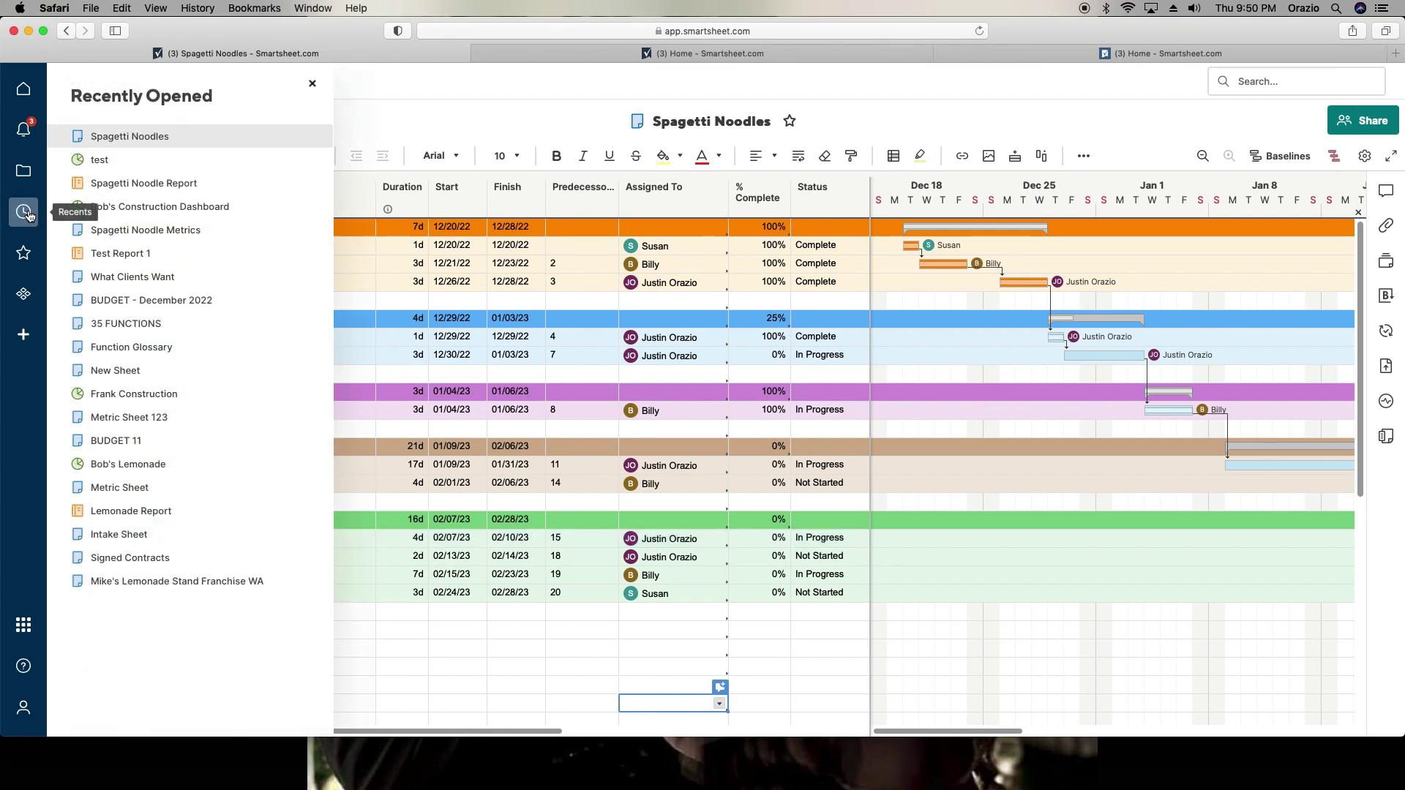
click(114, 184)
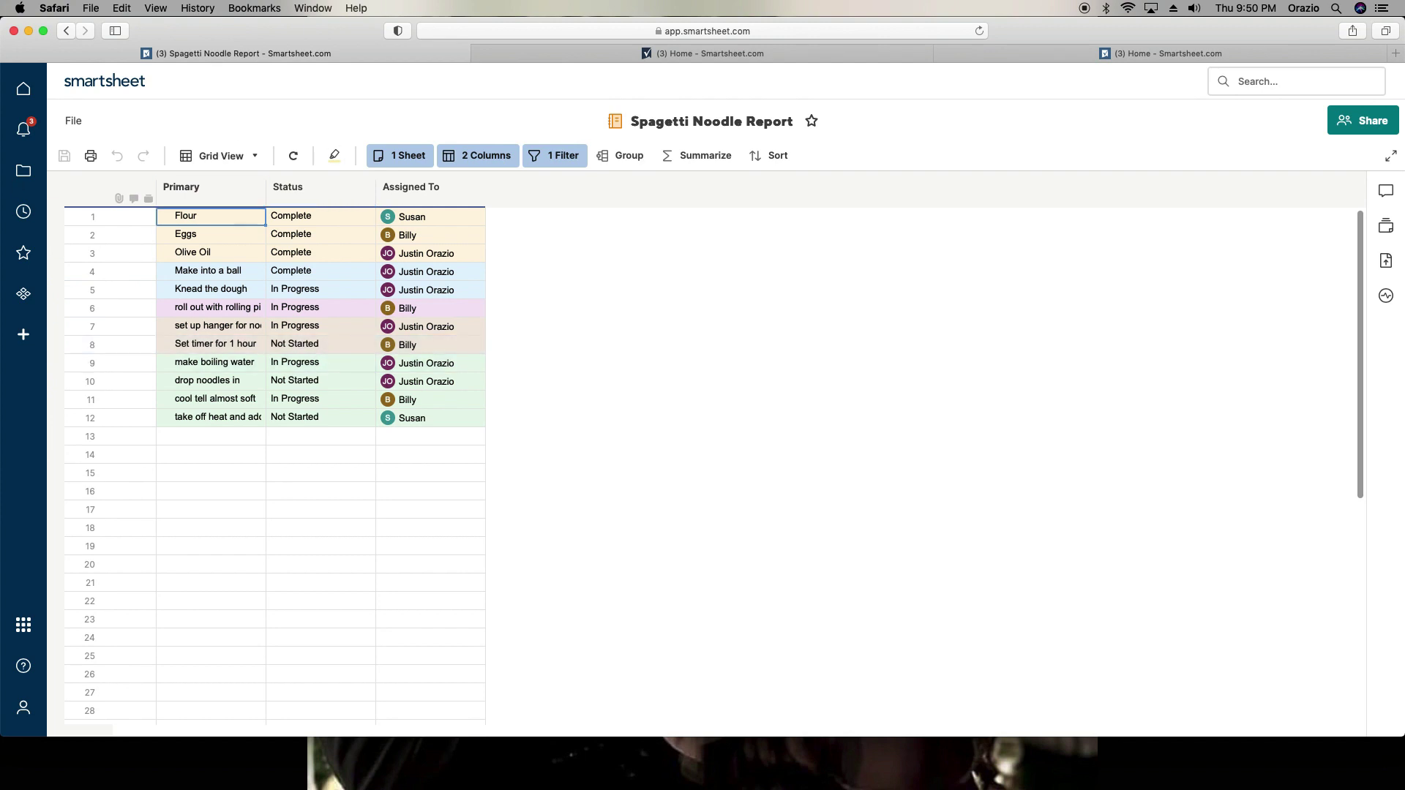
click(66, 31)
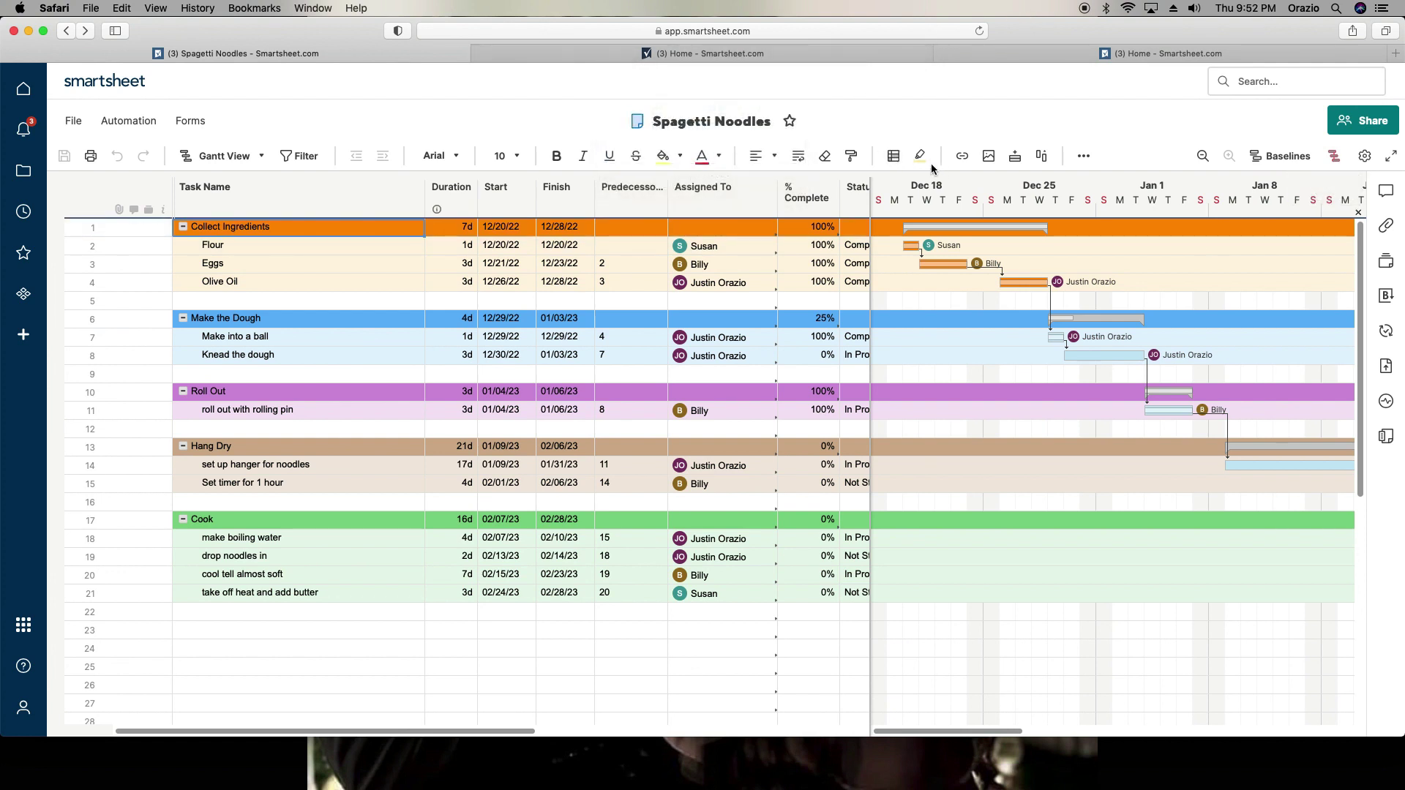
Step: Create a new grid sheet named "Spaghetti Metric Sheet For Dashboard" from the other open Smartsheet home page
click(746, 51)
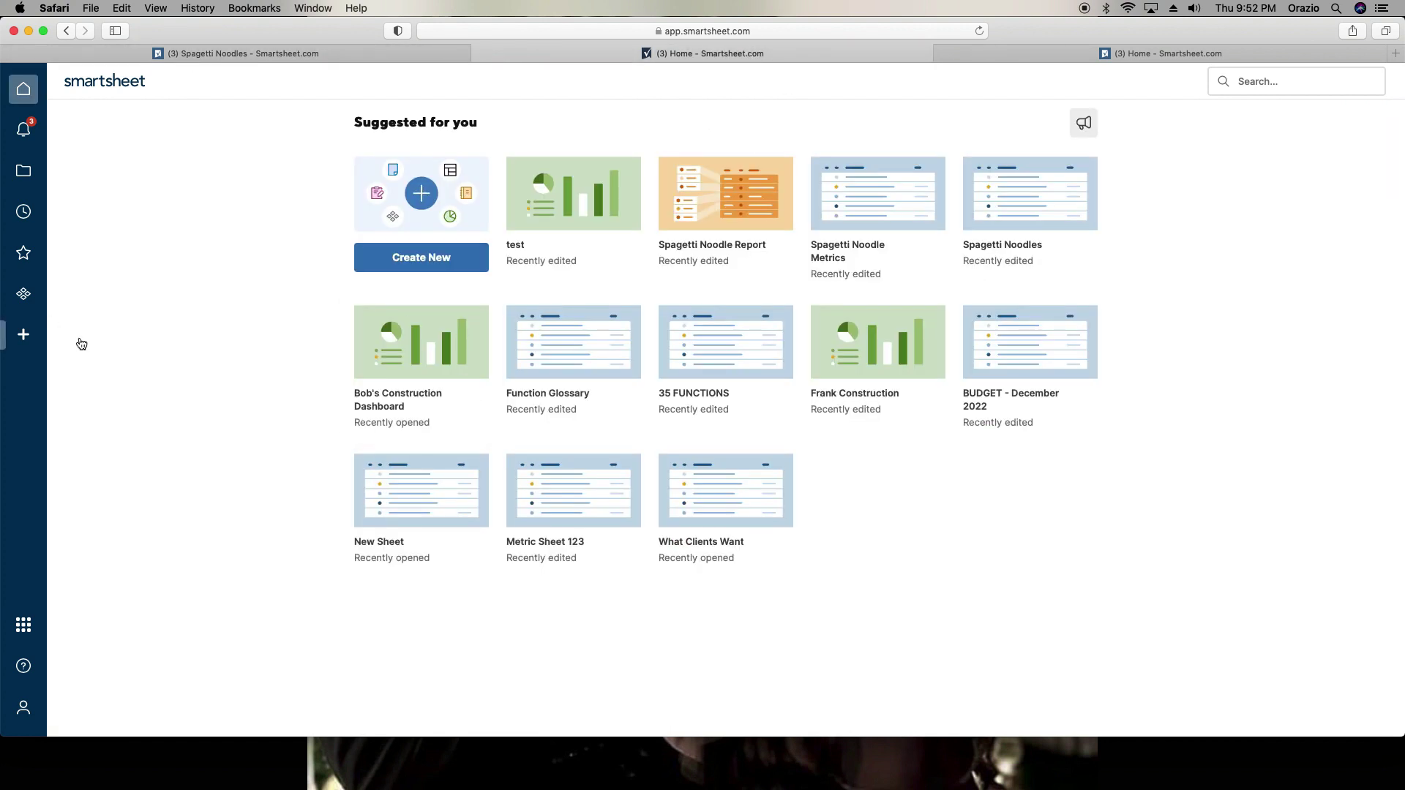
click(23, 335)
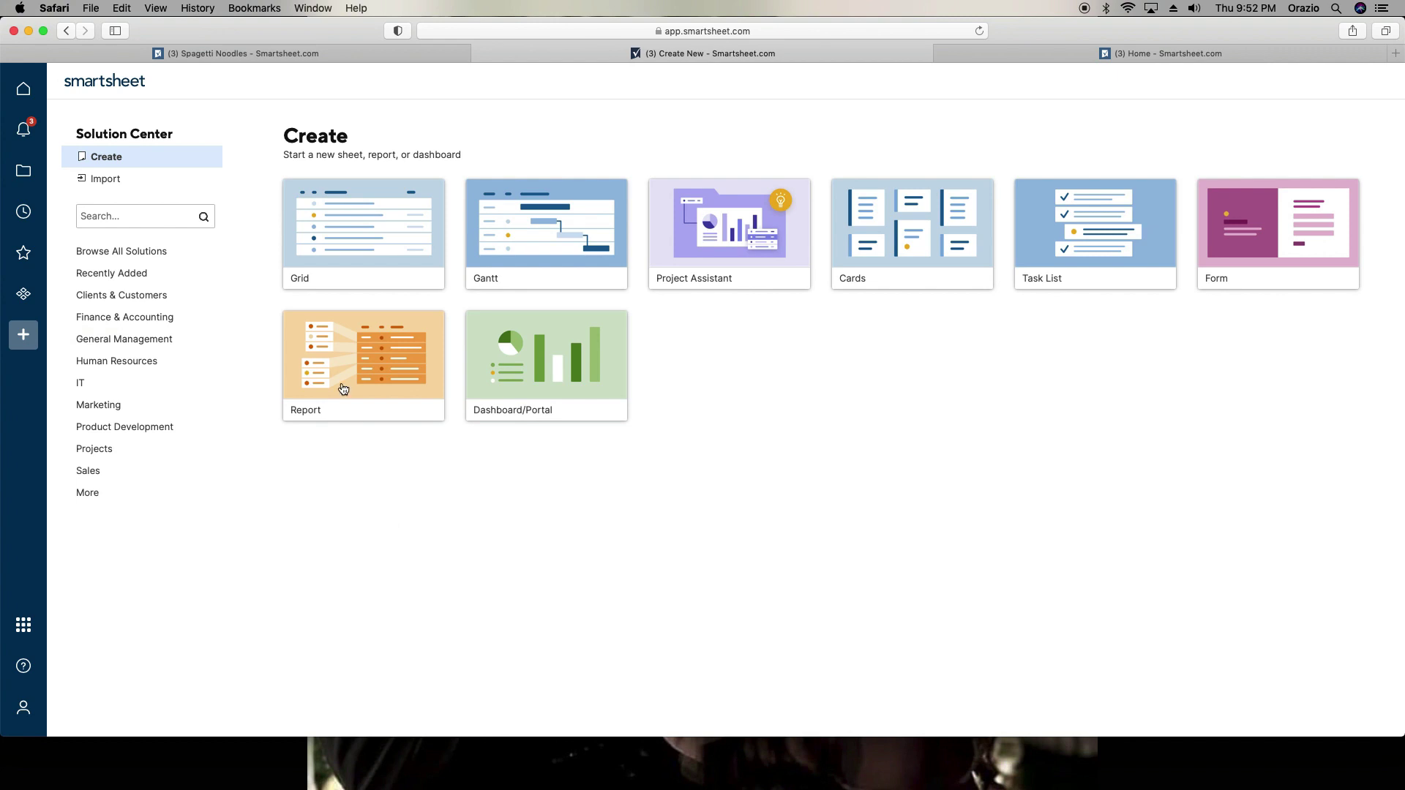
click(357, 248)
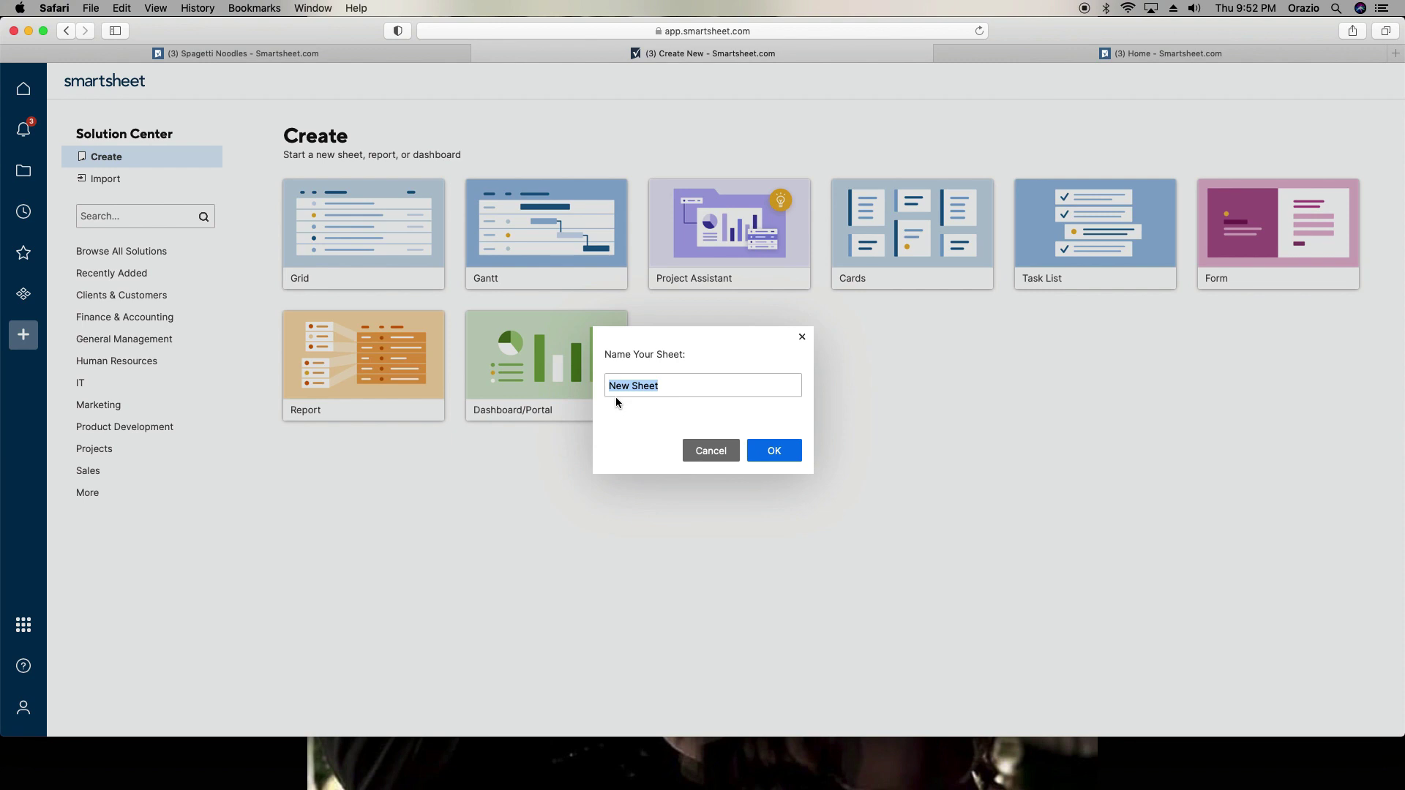
text(Spaghetti Metric Sheet For Dashboa)
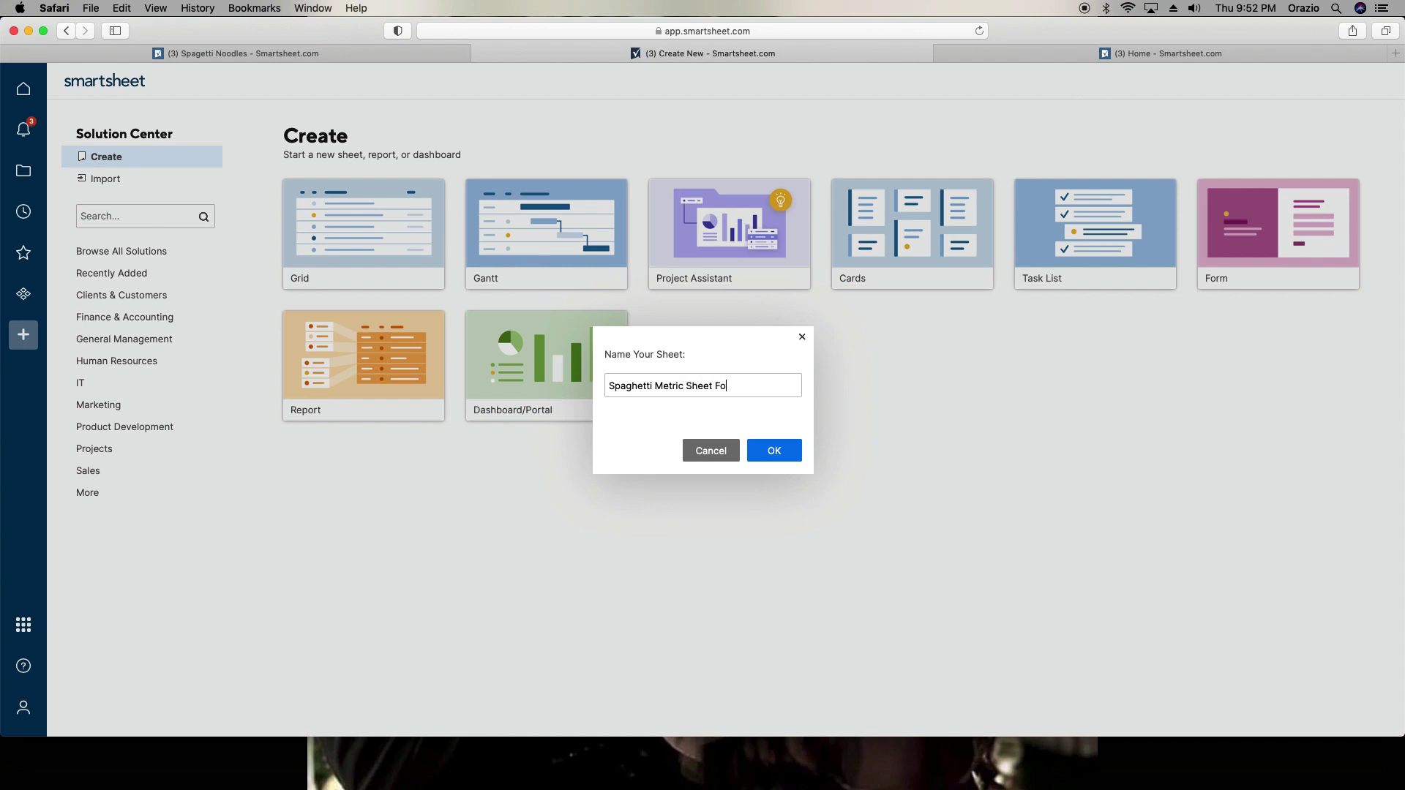
text(rd)
click(780, 453)
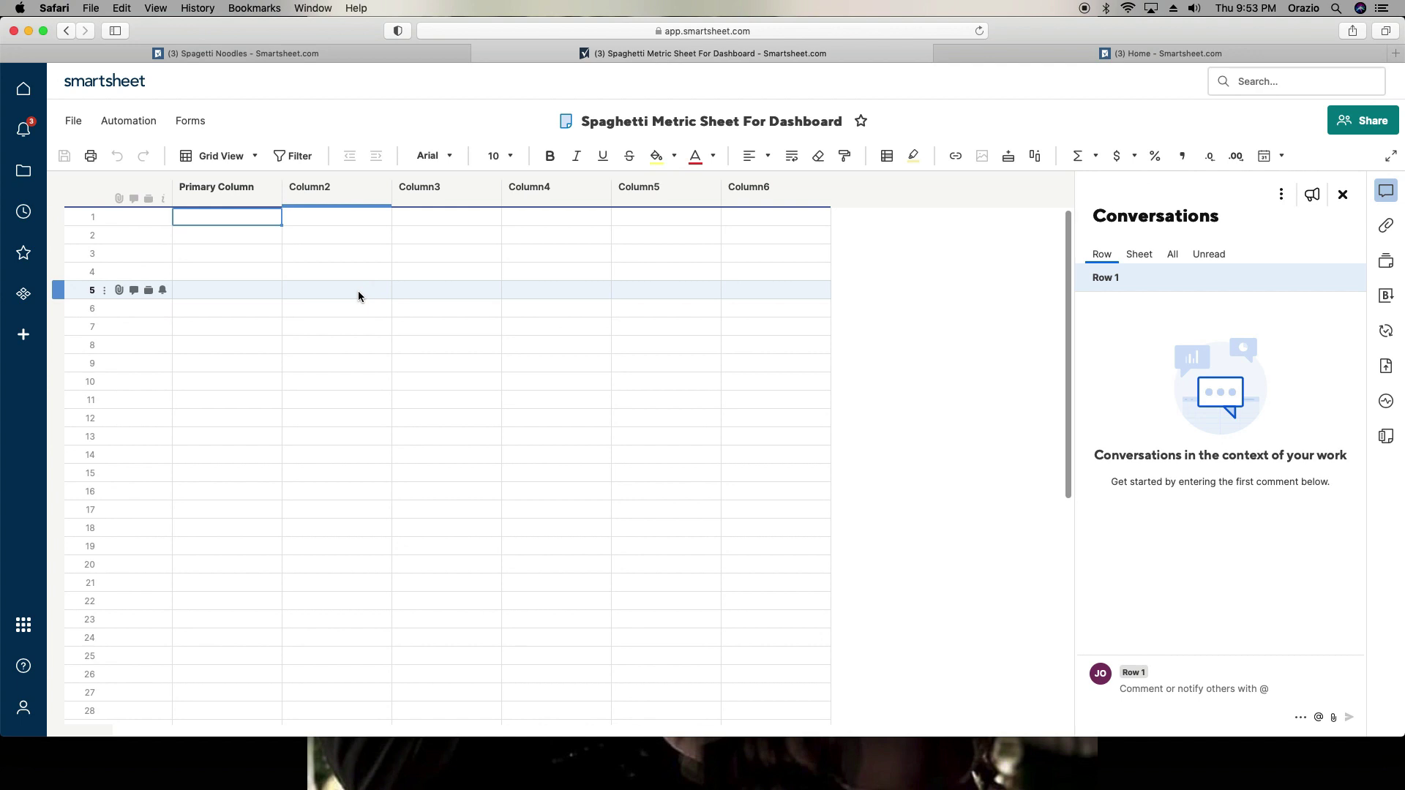
Step: Enter "Pie Chart" in row 1 of the Primary Column
click(254, 218)
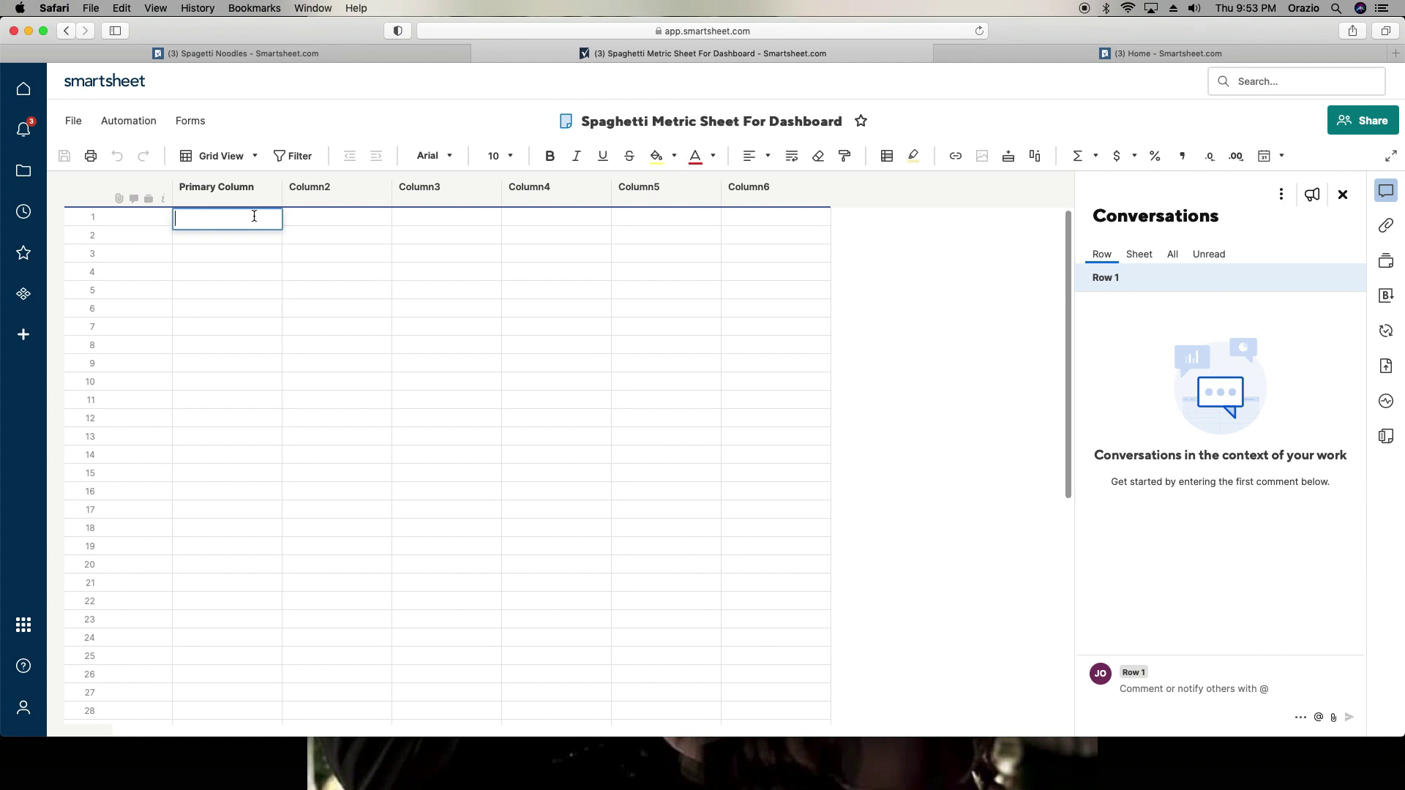
text(Pie Chart)
click(384, 346)
Step: Enter the first names of the three team members in rows 2 to 4 of the Primary Column
click(211, 239)
click(211, 240)
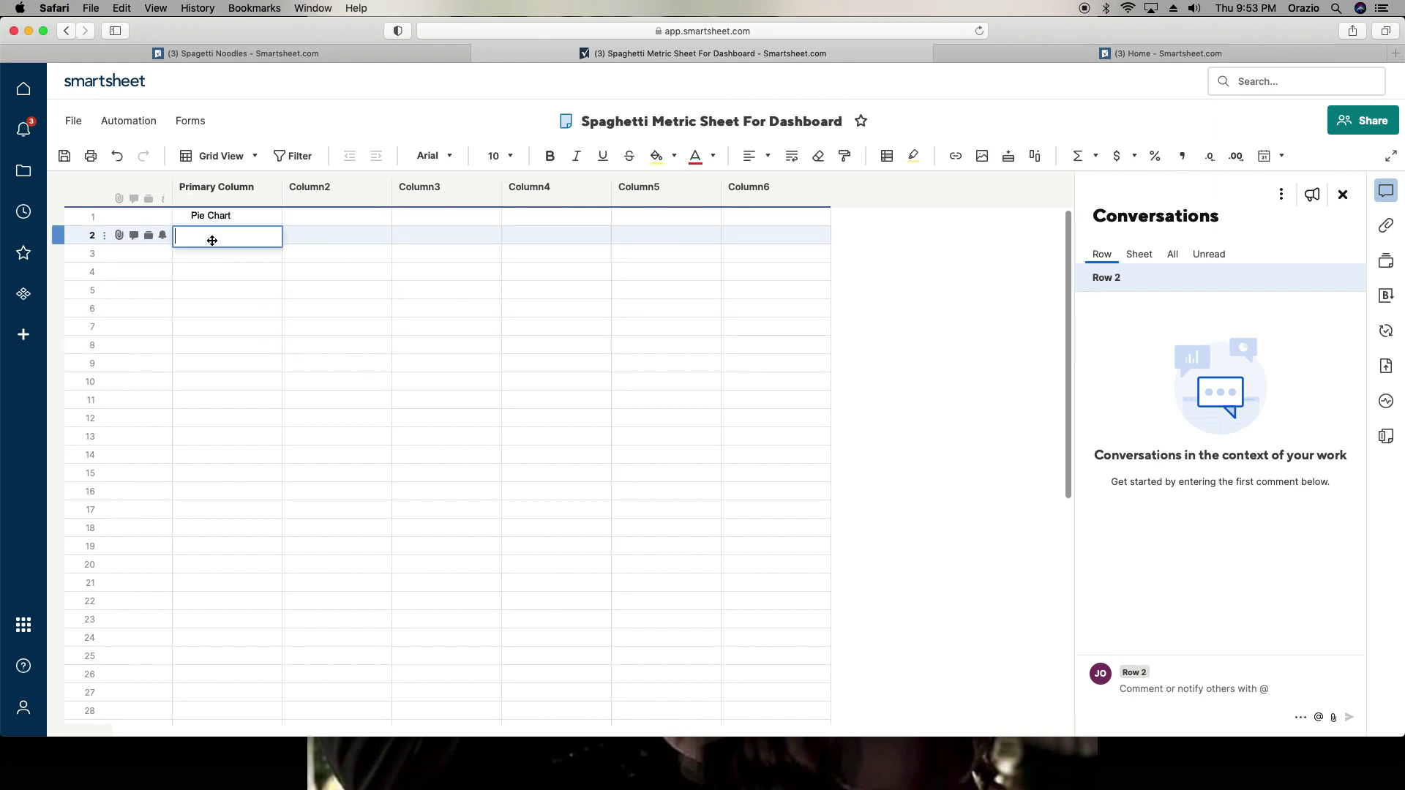
text(Sua)
key(BackSpace)
text(san)
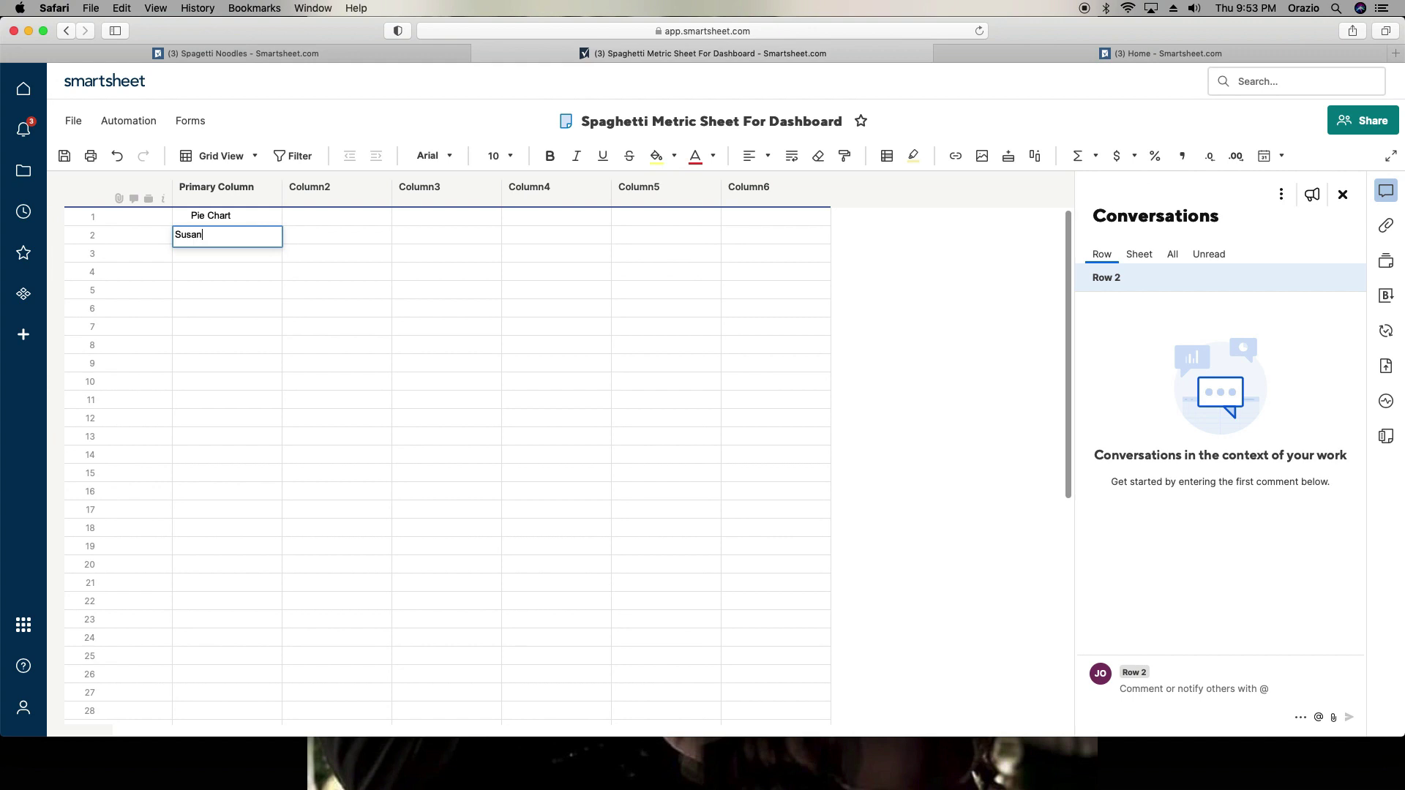
key(Return)
text(Billy)
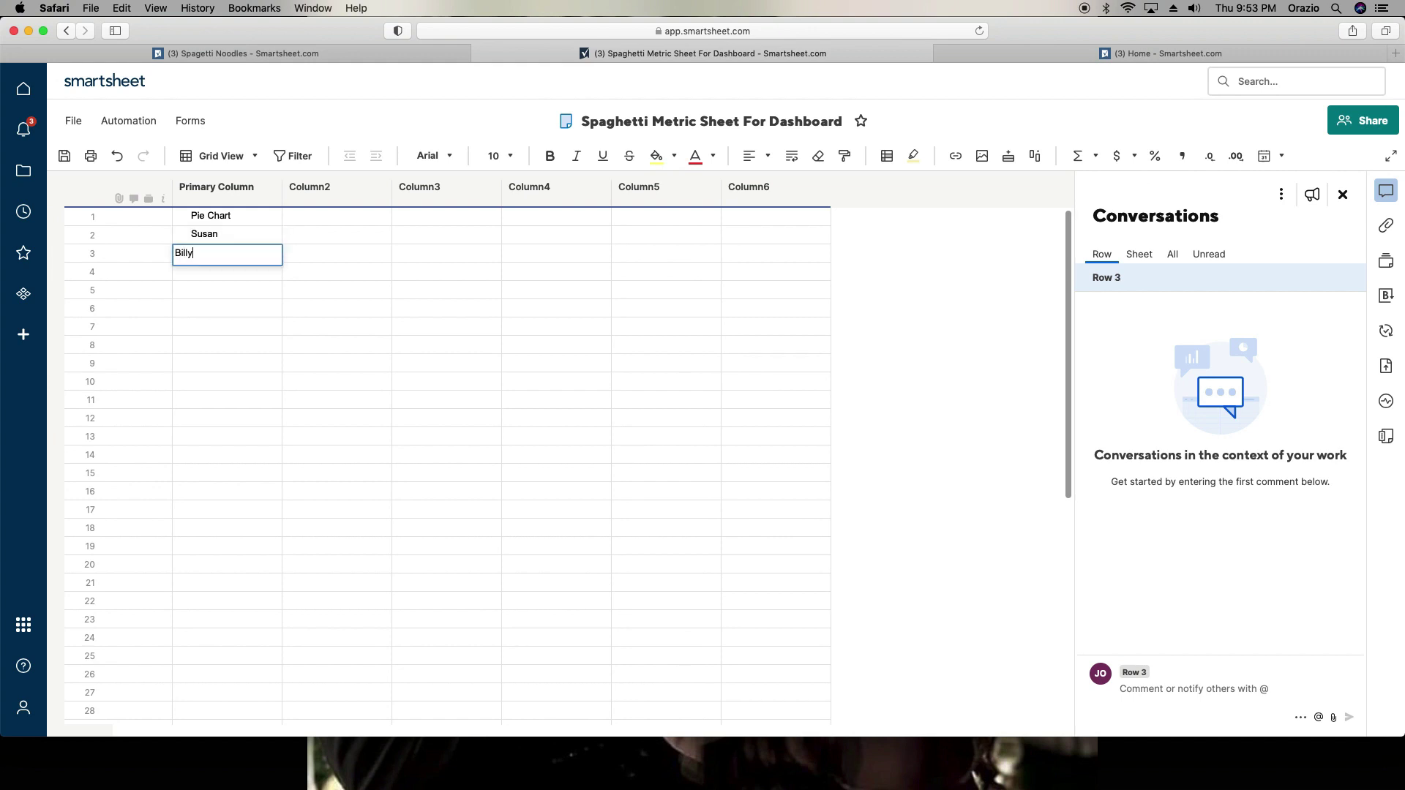
key(Return)
text(Justin)
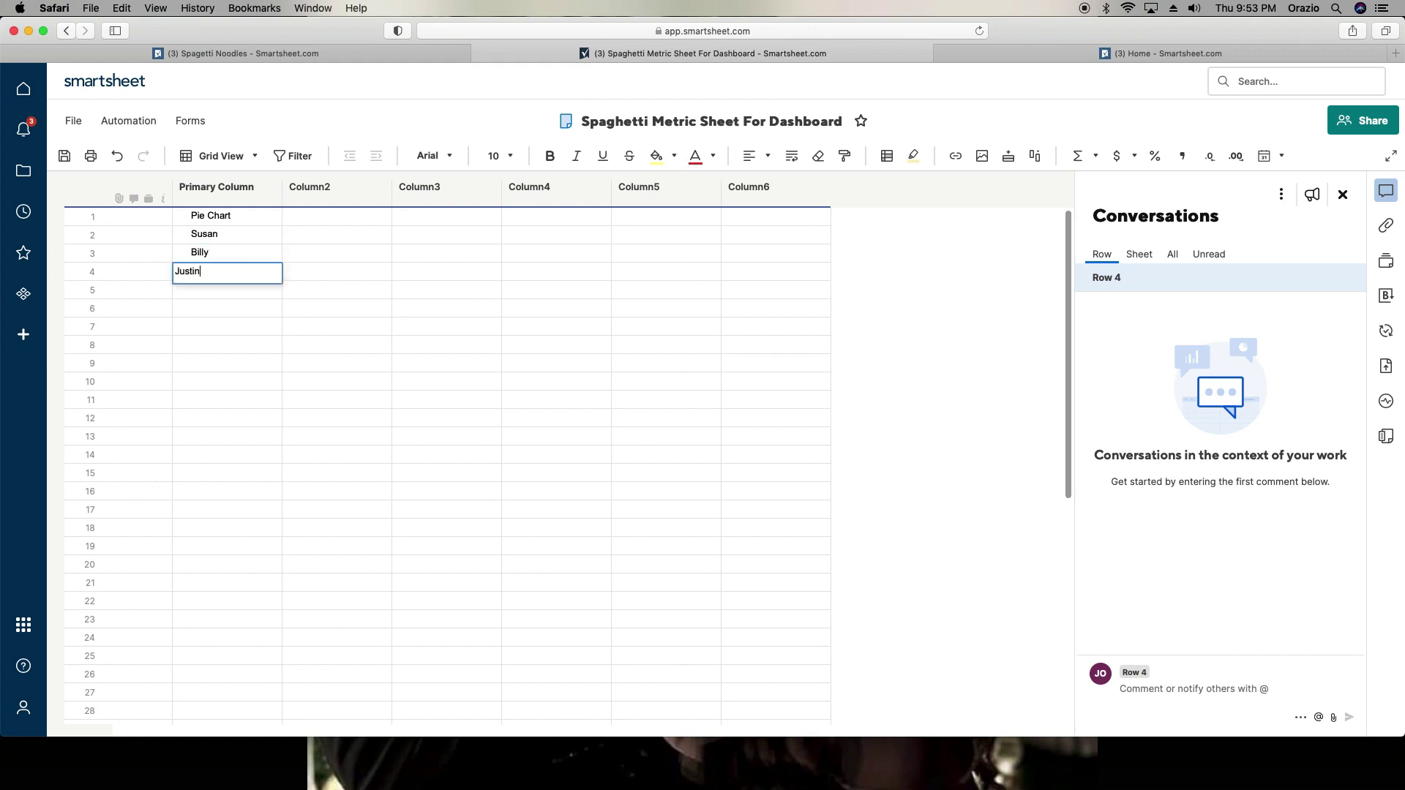
click(432, 347)
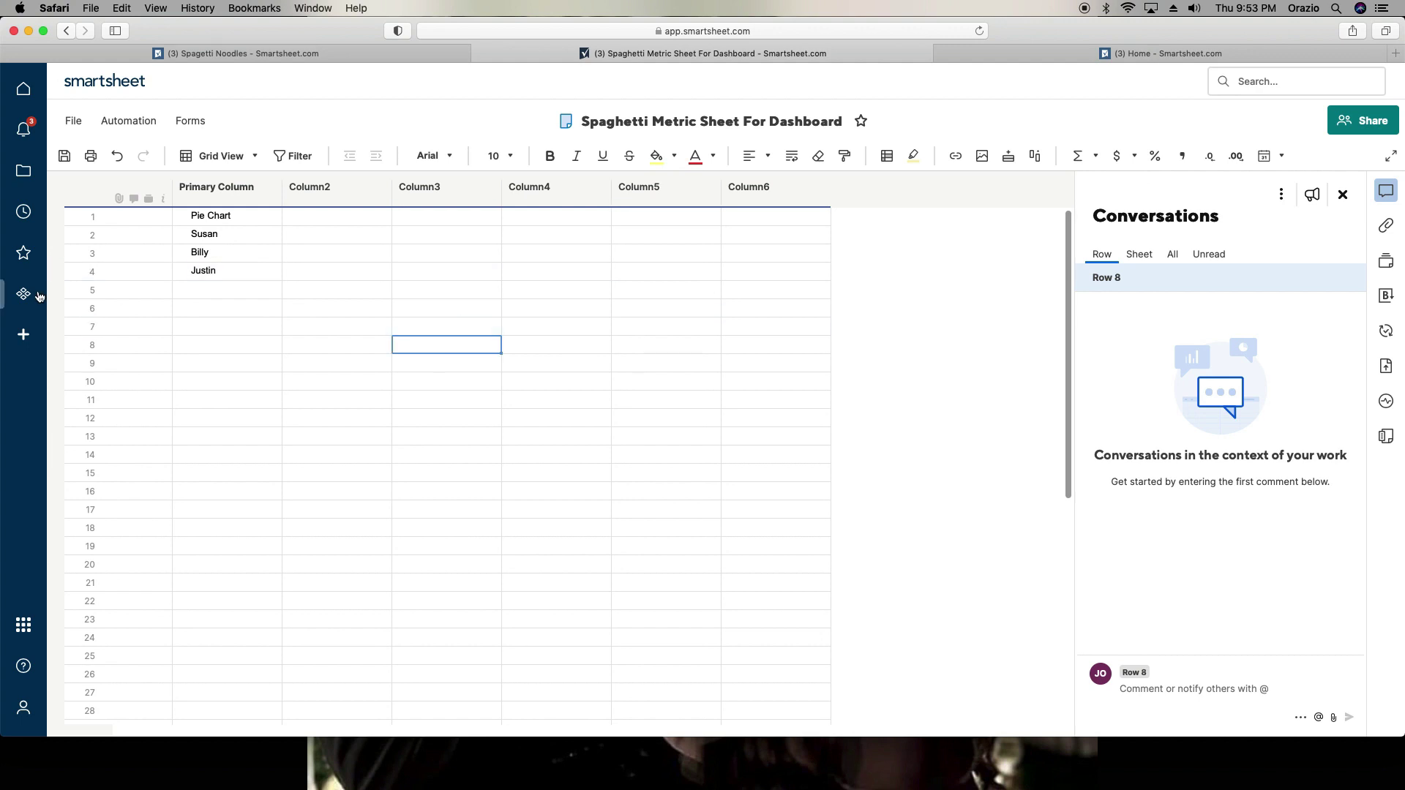
Step: Rename Column2 as "Formula", keeping the Text/Number column type
click(333, 196)
double_click(333, 196)
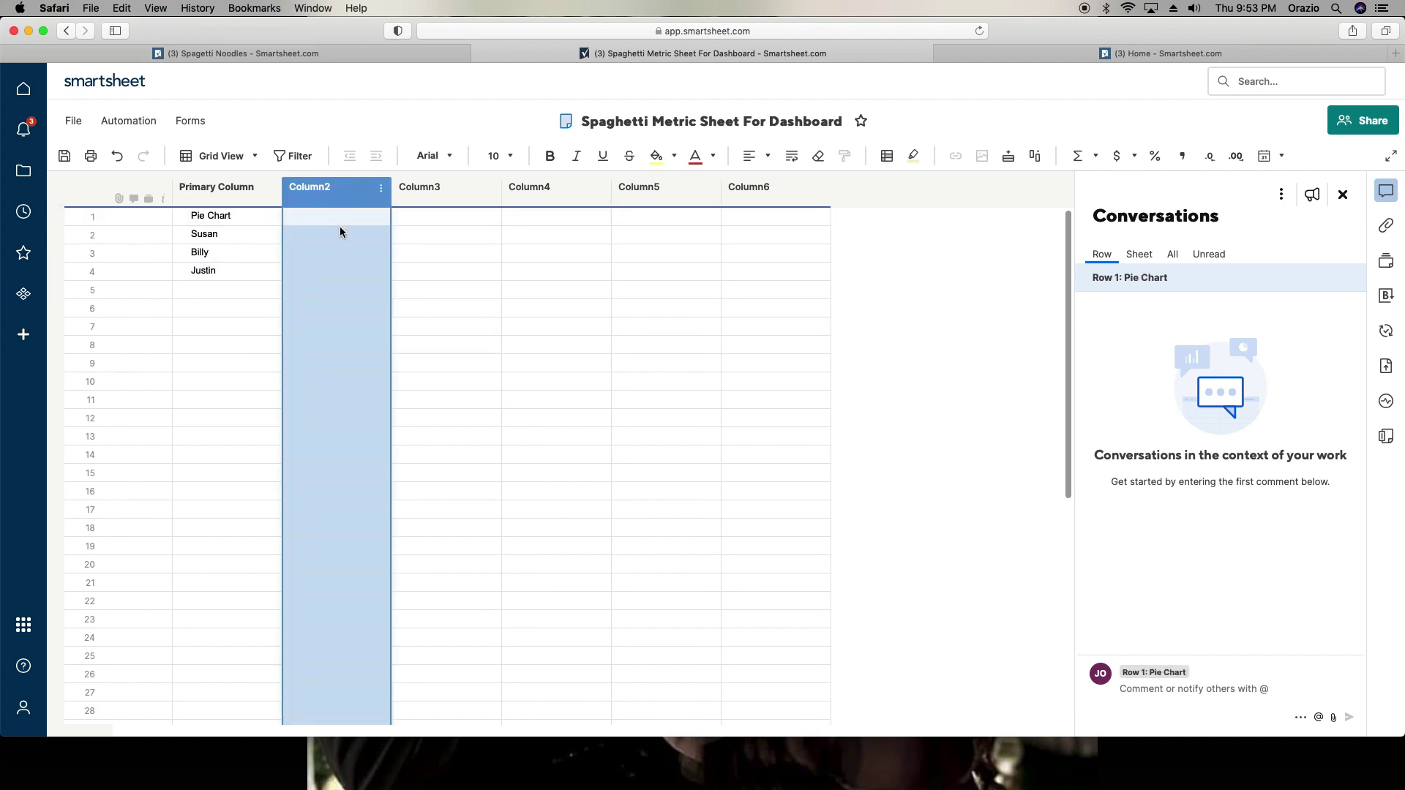
text(Formula)
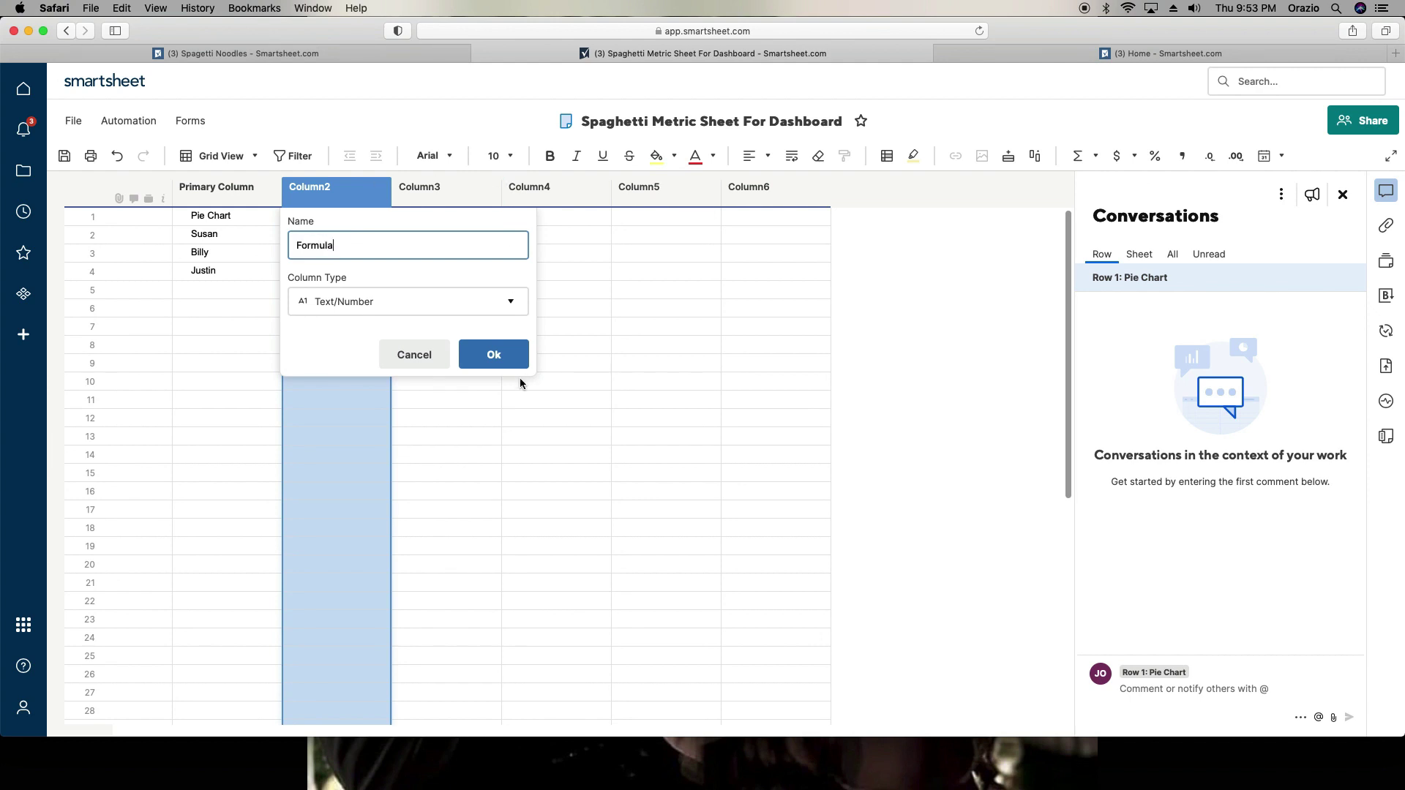
click(515, 356)
click(626, 349)
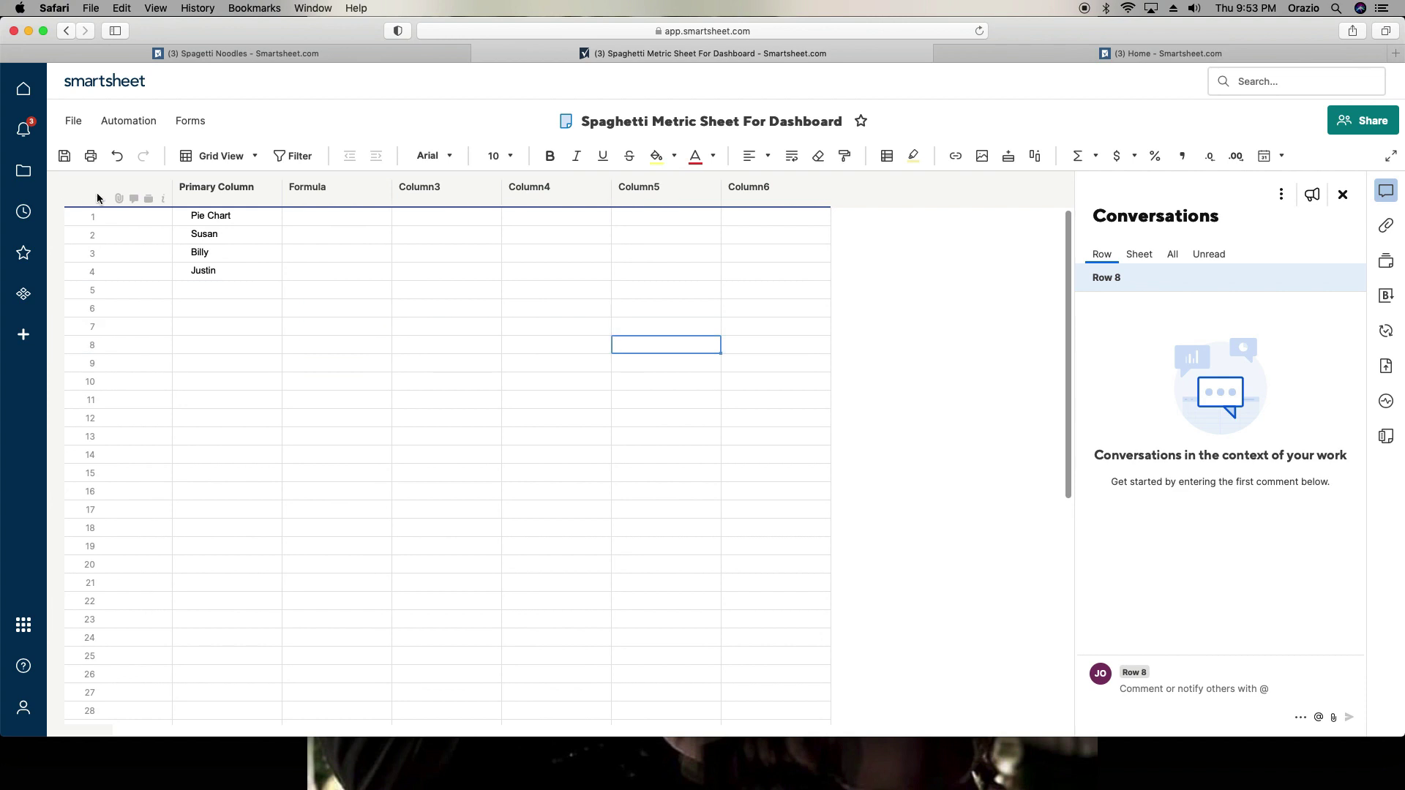
Step: Indent the three name rows so they become children of the Pie Chart row
drag(229, 235, 229, 273)
click(376, 156)
click(401, 415)
click(308, 239)
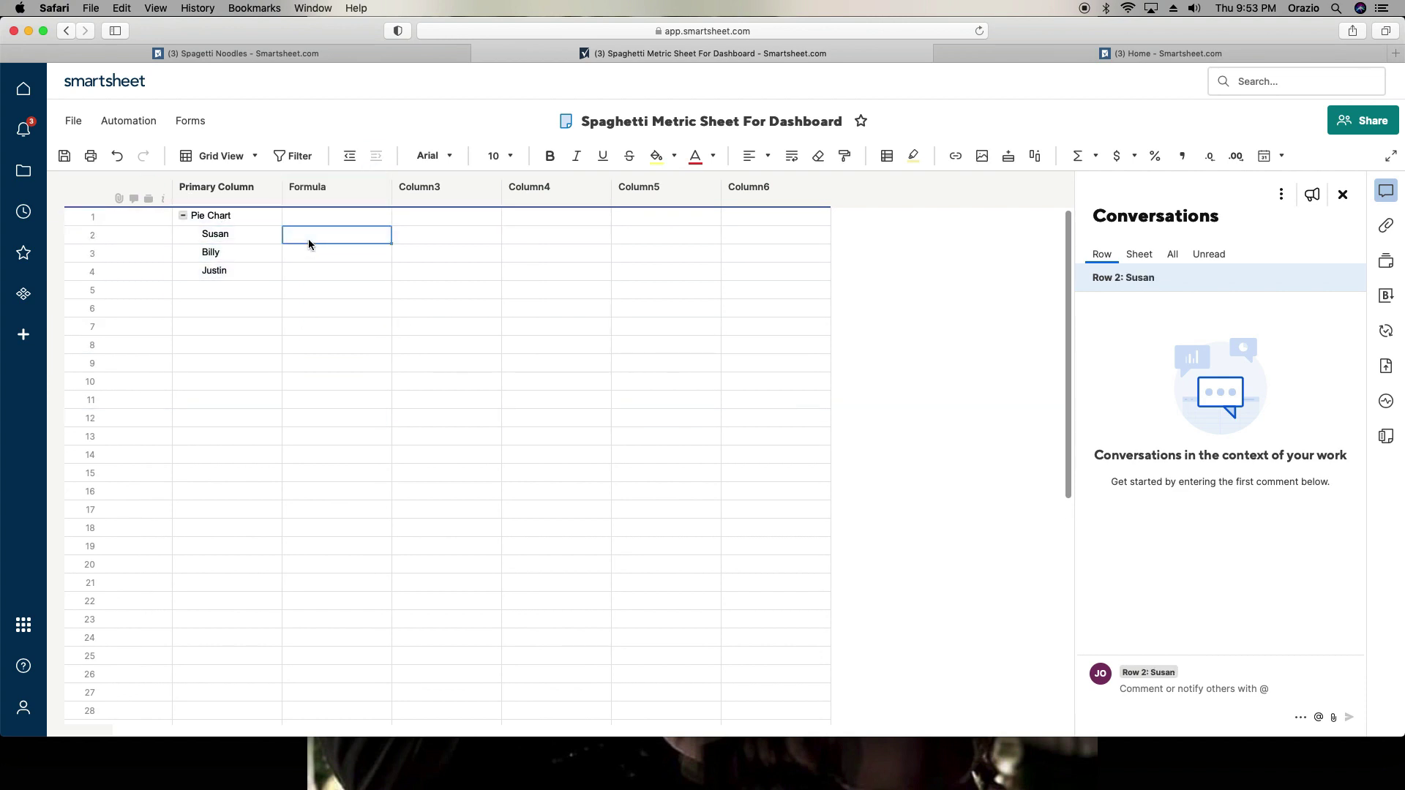
click(308, 238)
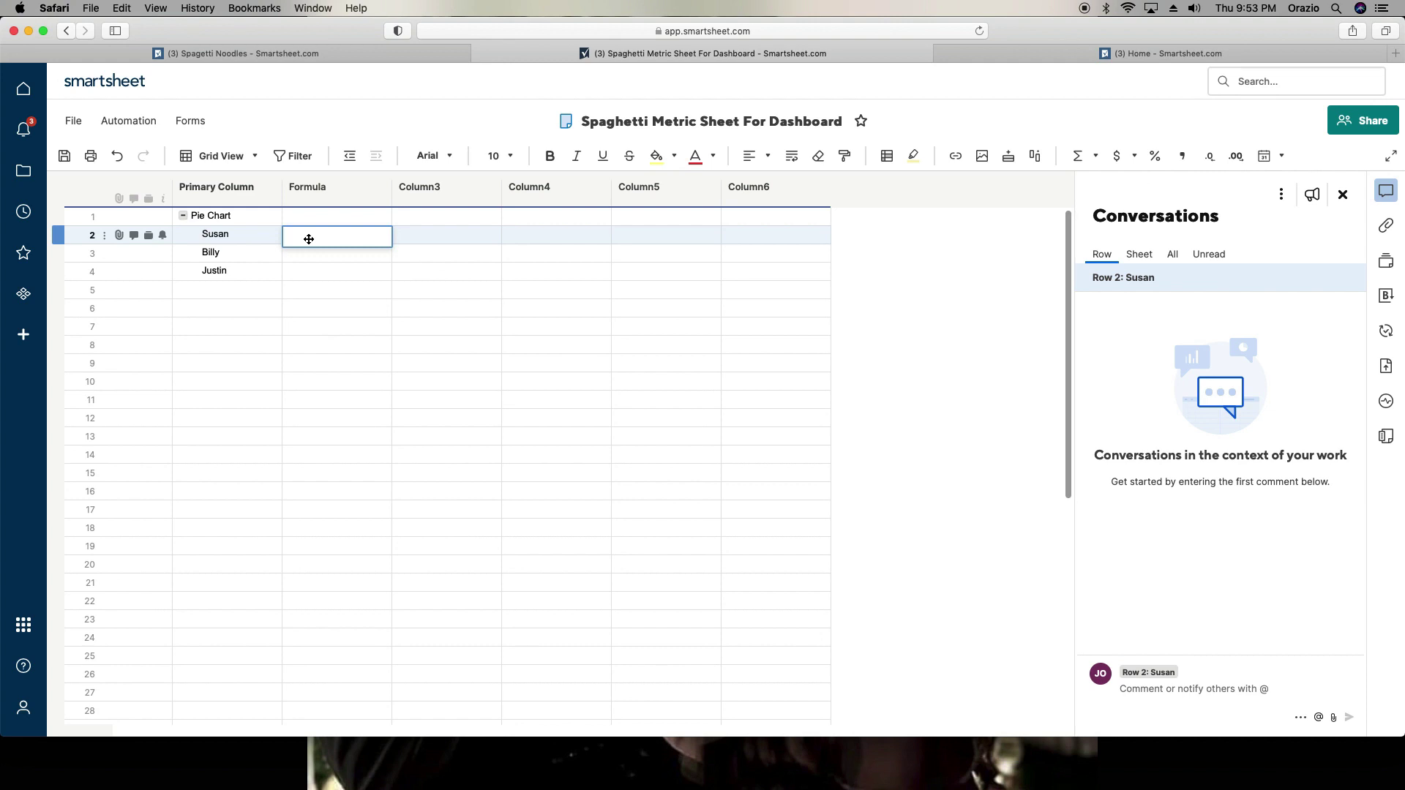
text(=)
Step: Change Column3 to the Contact list type and rename it "Contacts"
click(408, 195)
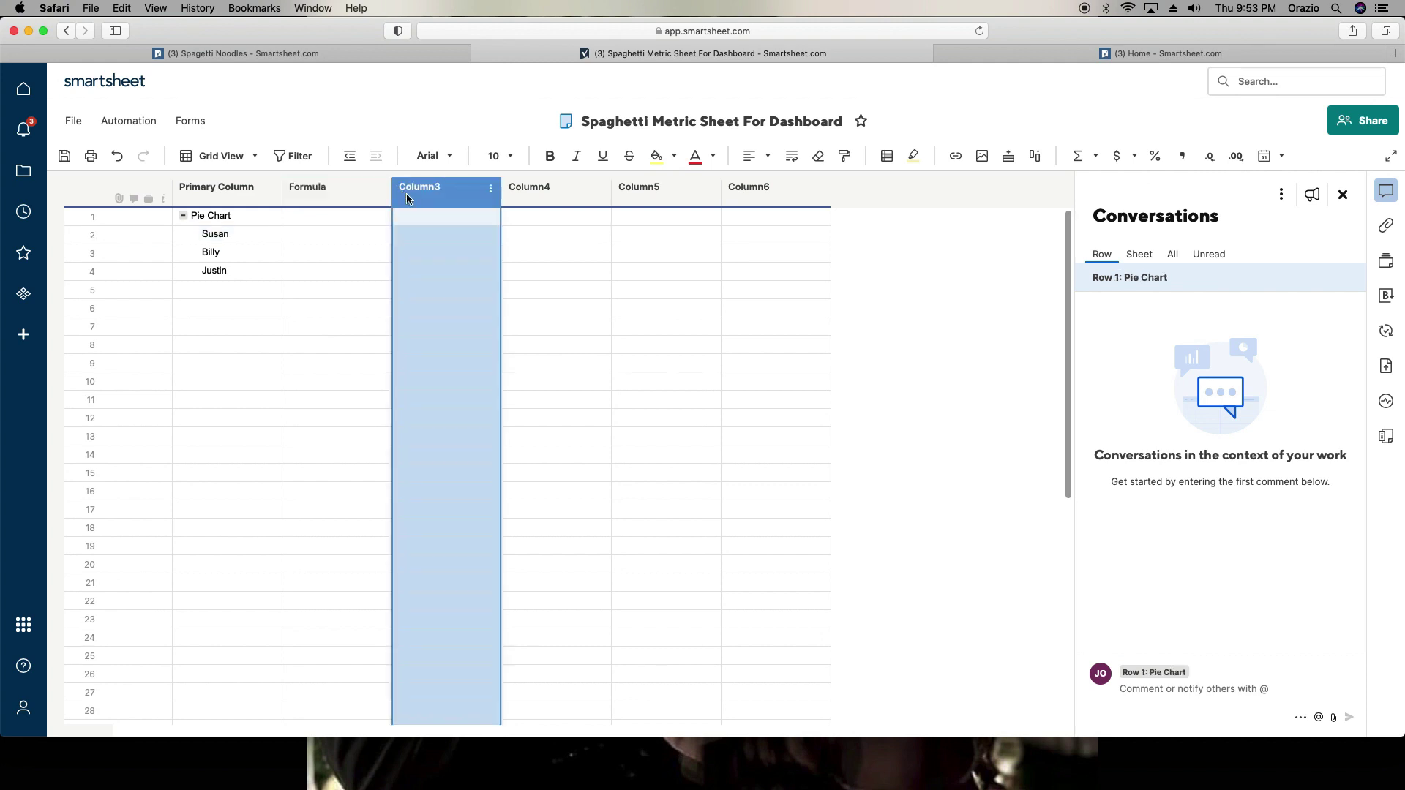
double_click(407, 195)
click(477, 304)
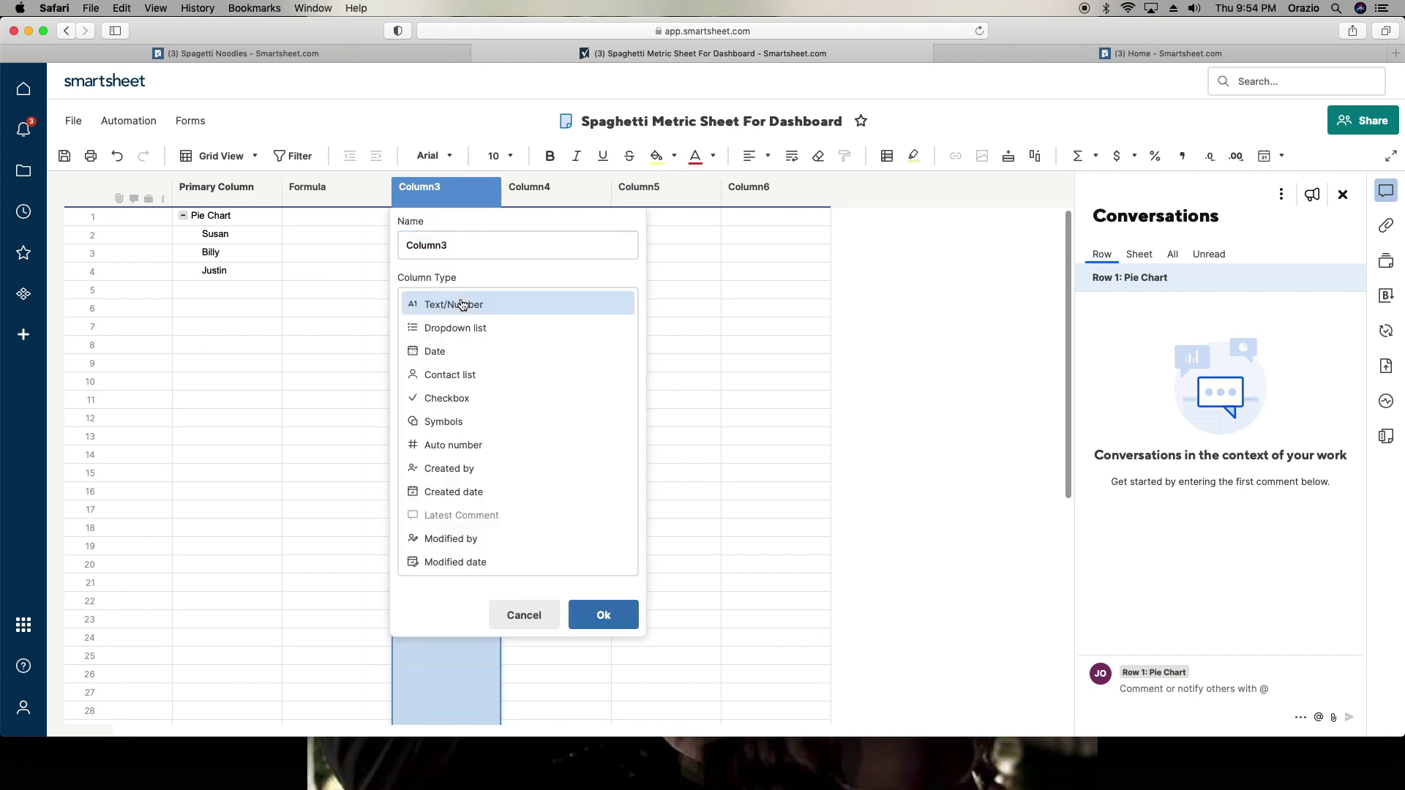
click(464, 376)
double_click(474, 245)
text(Contacts)
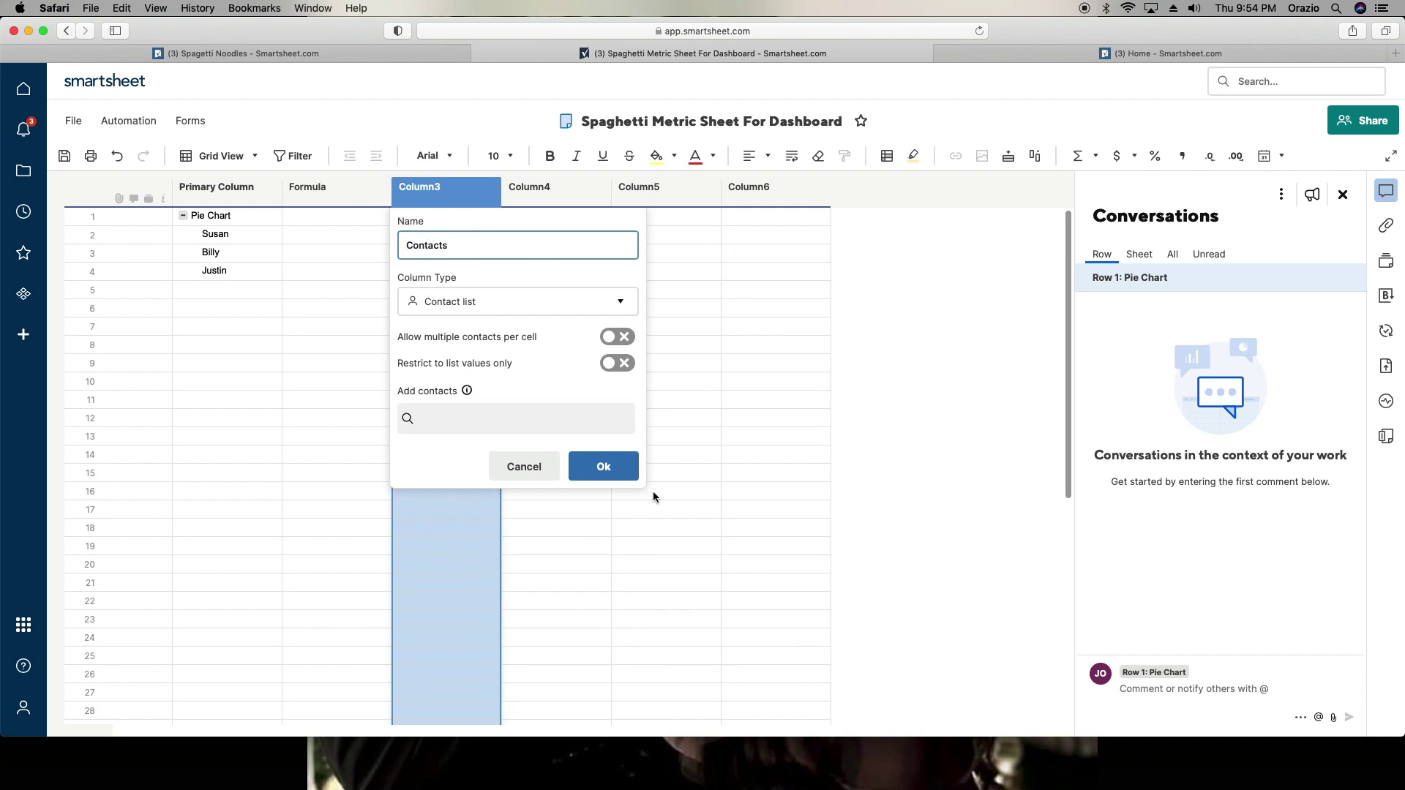
click(600, 466)
Step: Assign the matching contact to row 2 in the Contacts column and dismiss the offer to notify assignees
click(443, 219)
click(443, 219)
click(439, 238)
click(439, 239)
text(Sus)
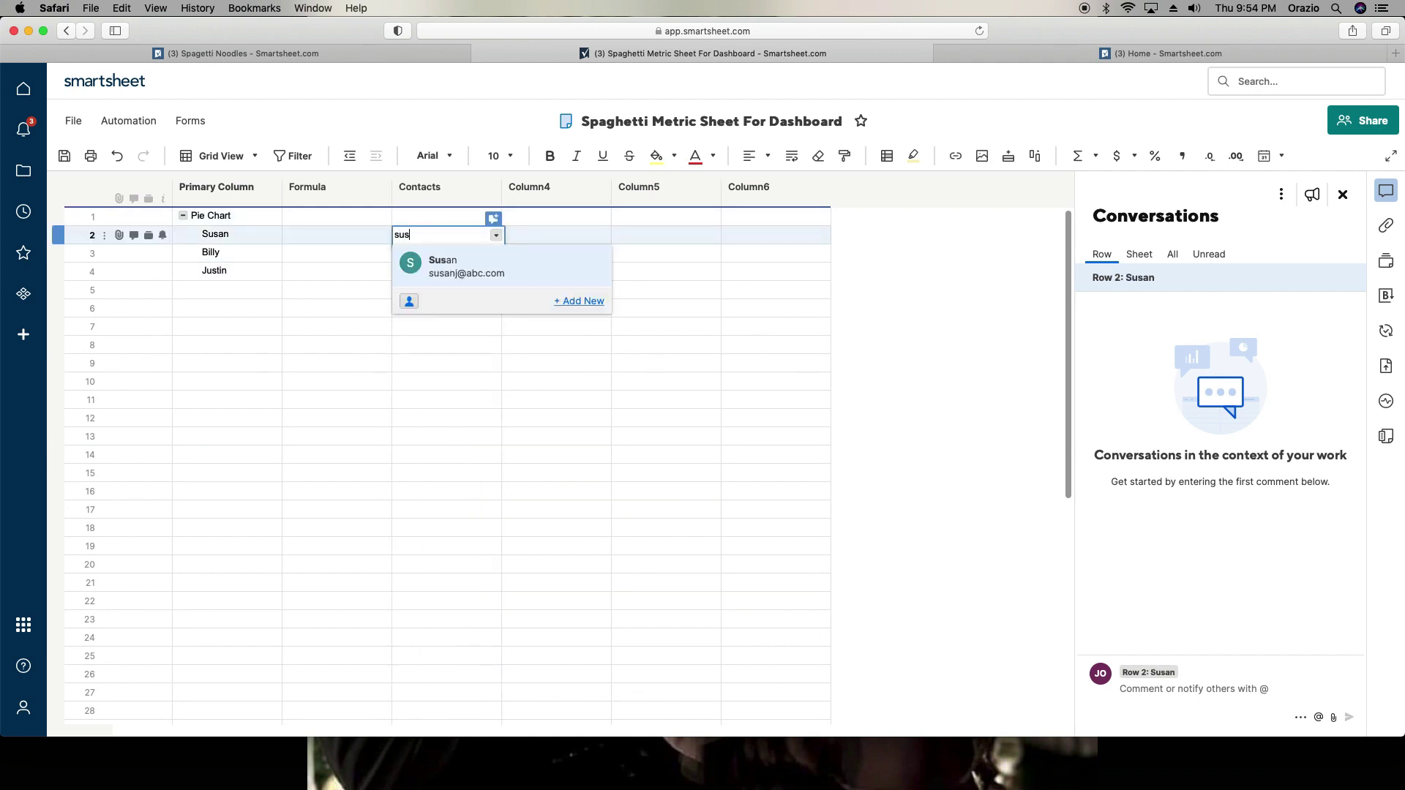
click(427, 259)
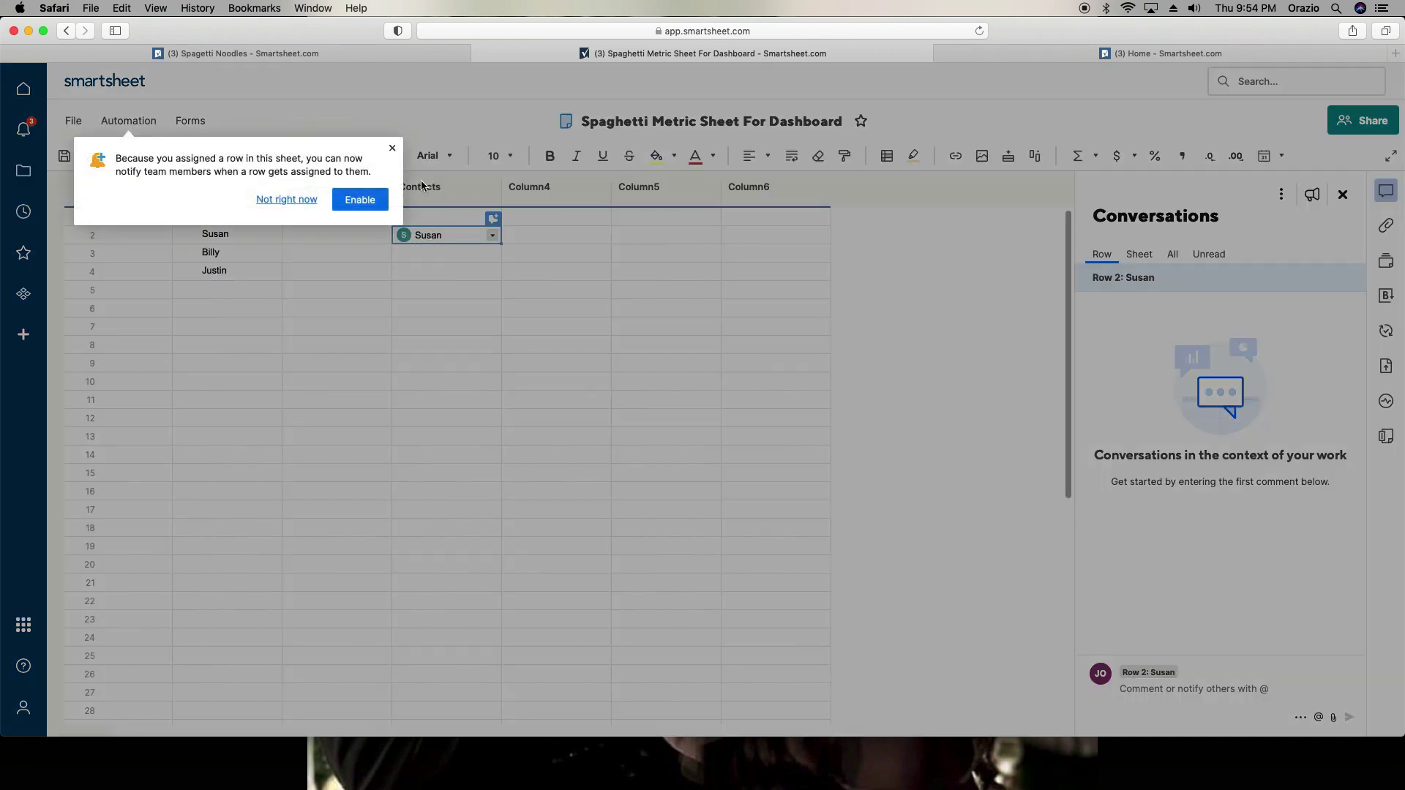
click(392, 148)
Step: Assign the matching contacts to rows 3 and 4 in the Contacts column and save the sheet
click(433, 256)
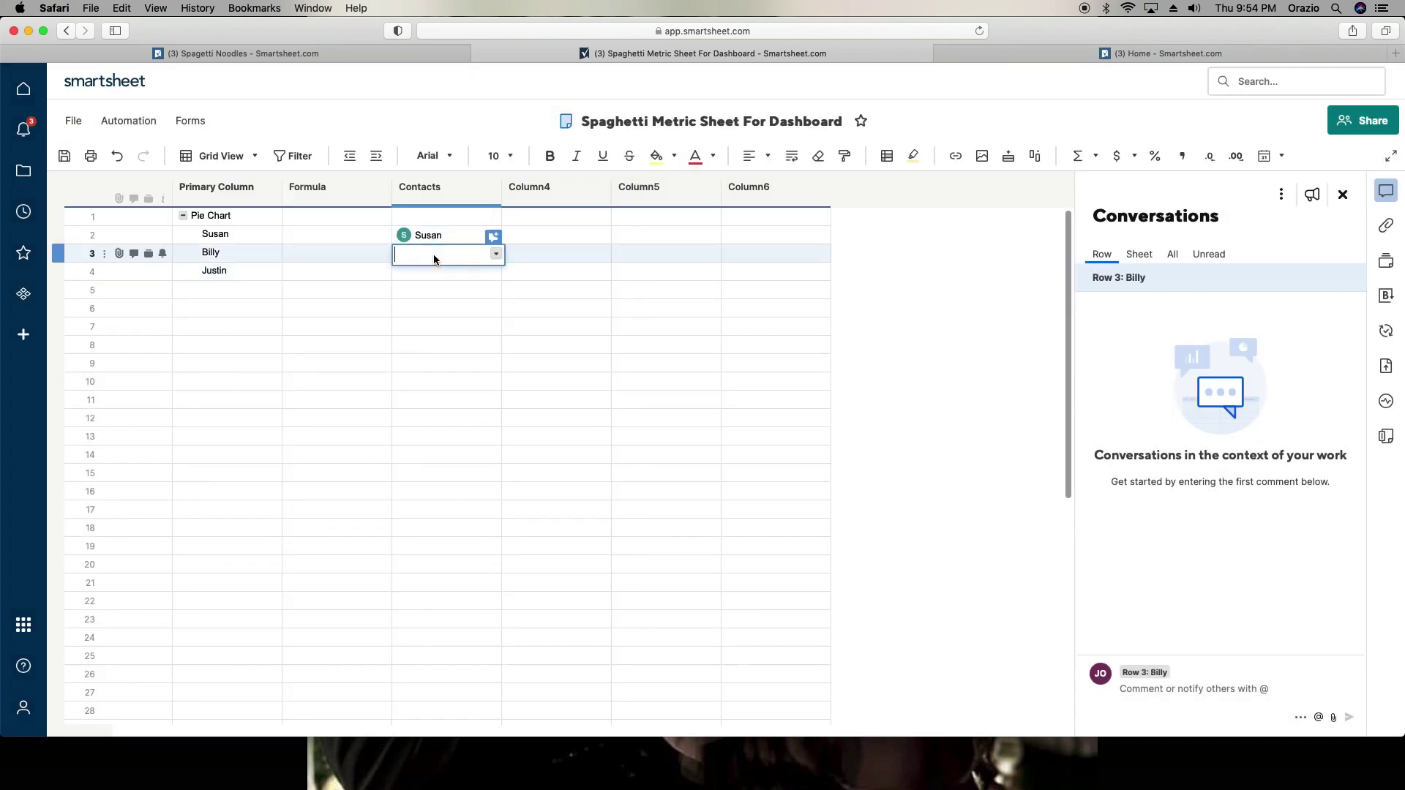
text(Billy)
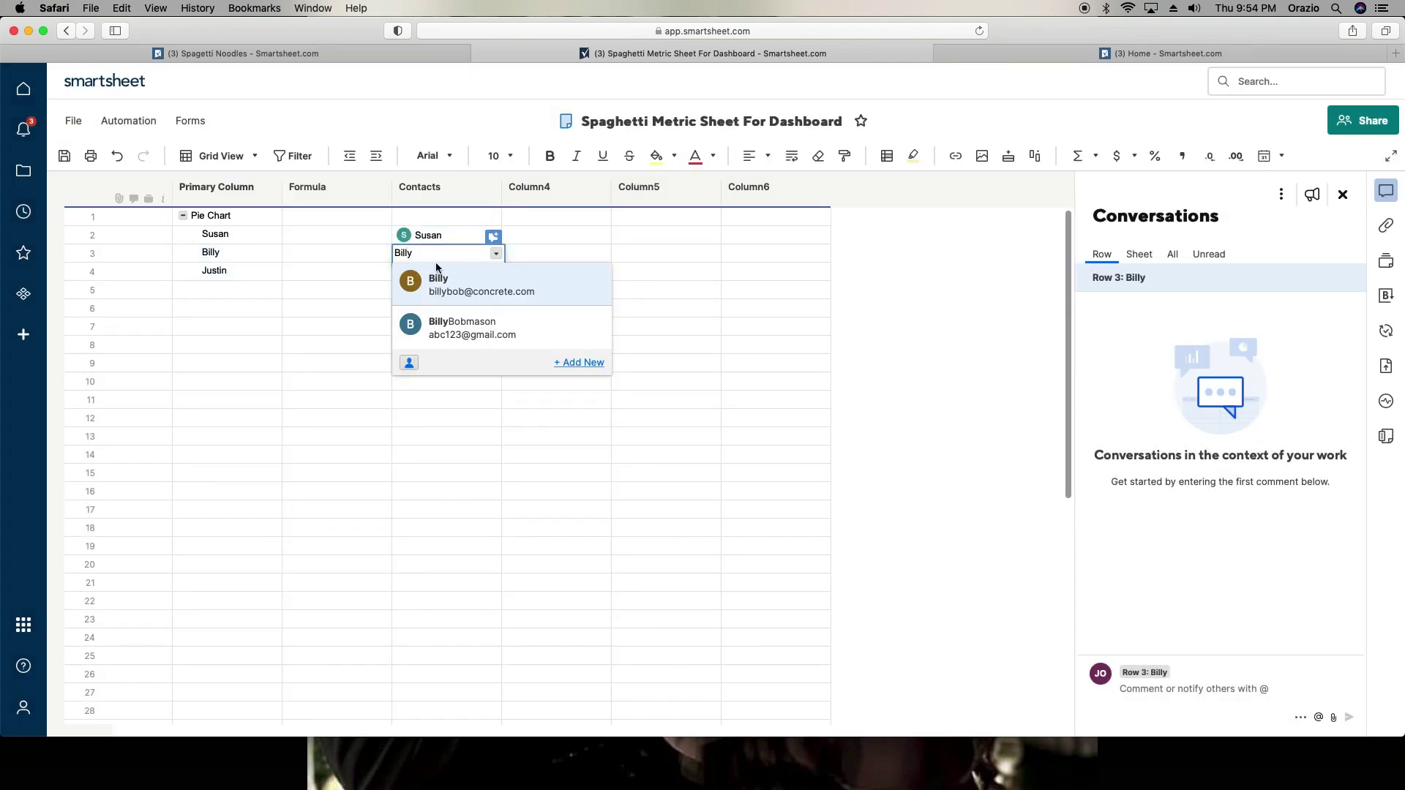
click(462, 292)
click(450, 275)
text(Jsutin)
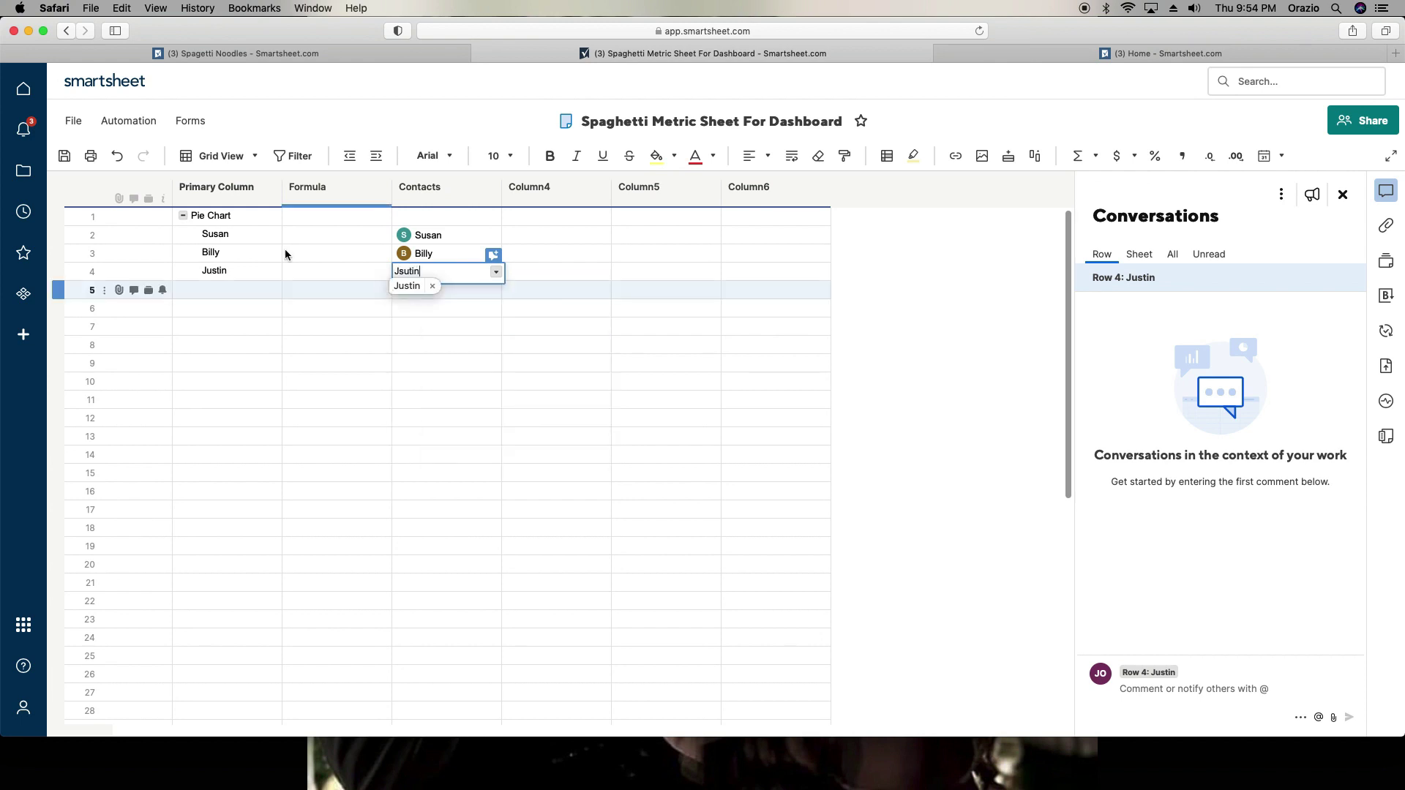
click(418, 291)
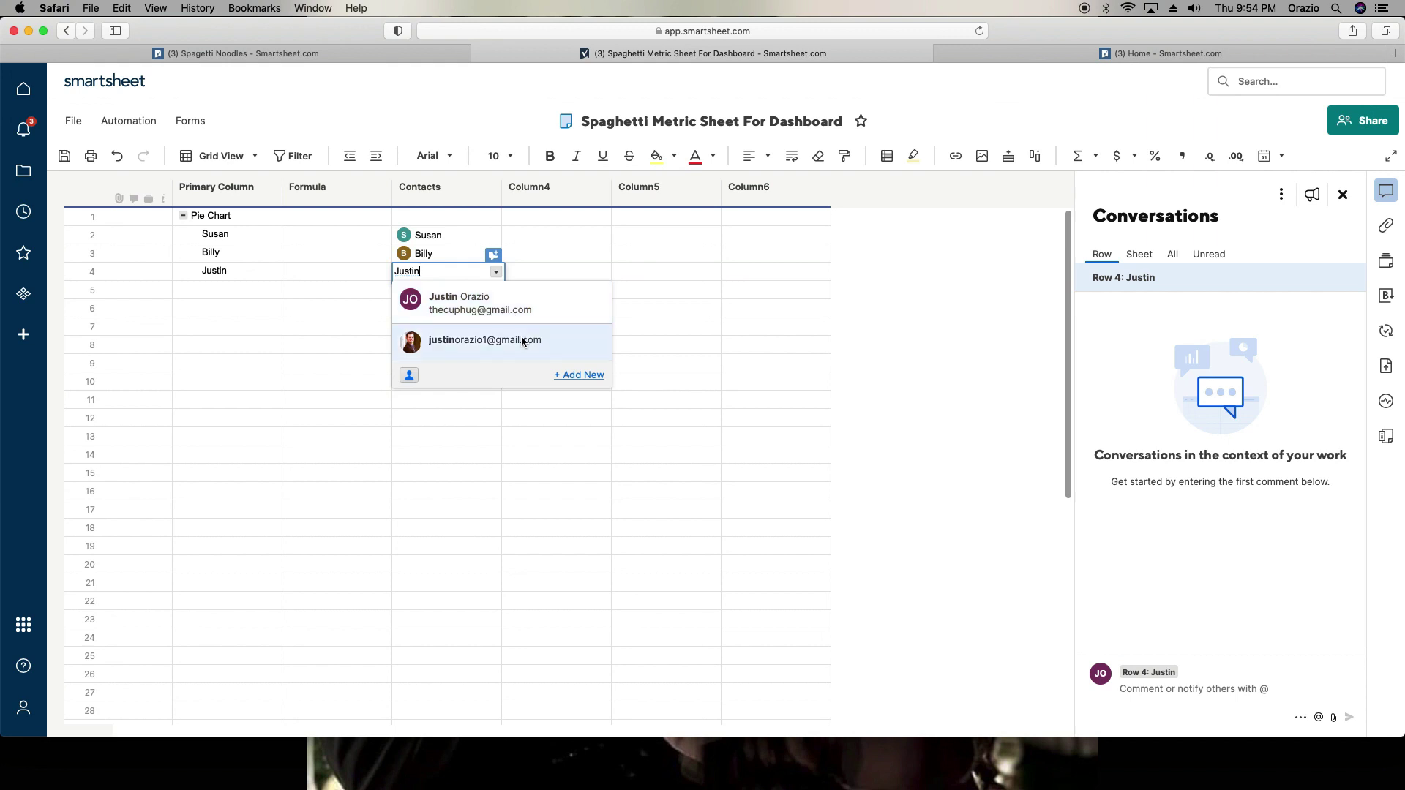
click(632, 345)
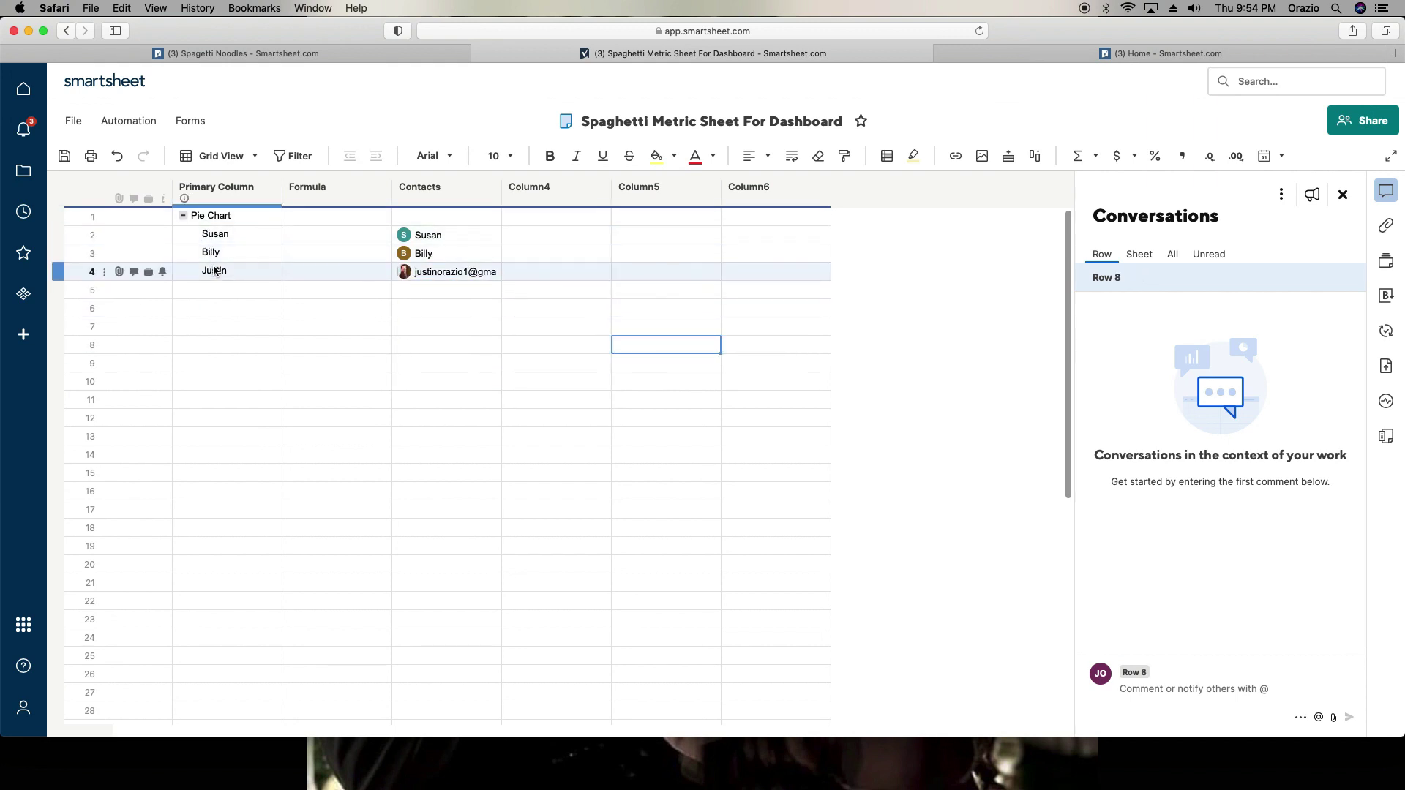
click(63, 156)
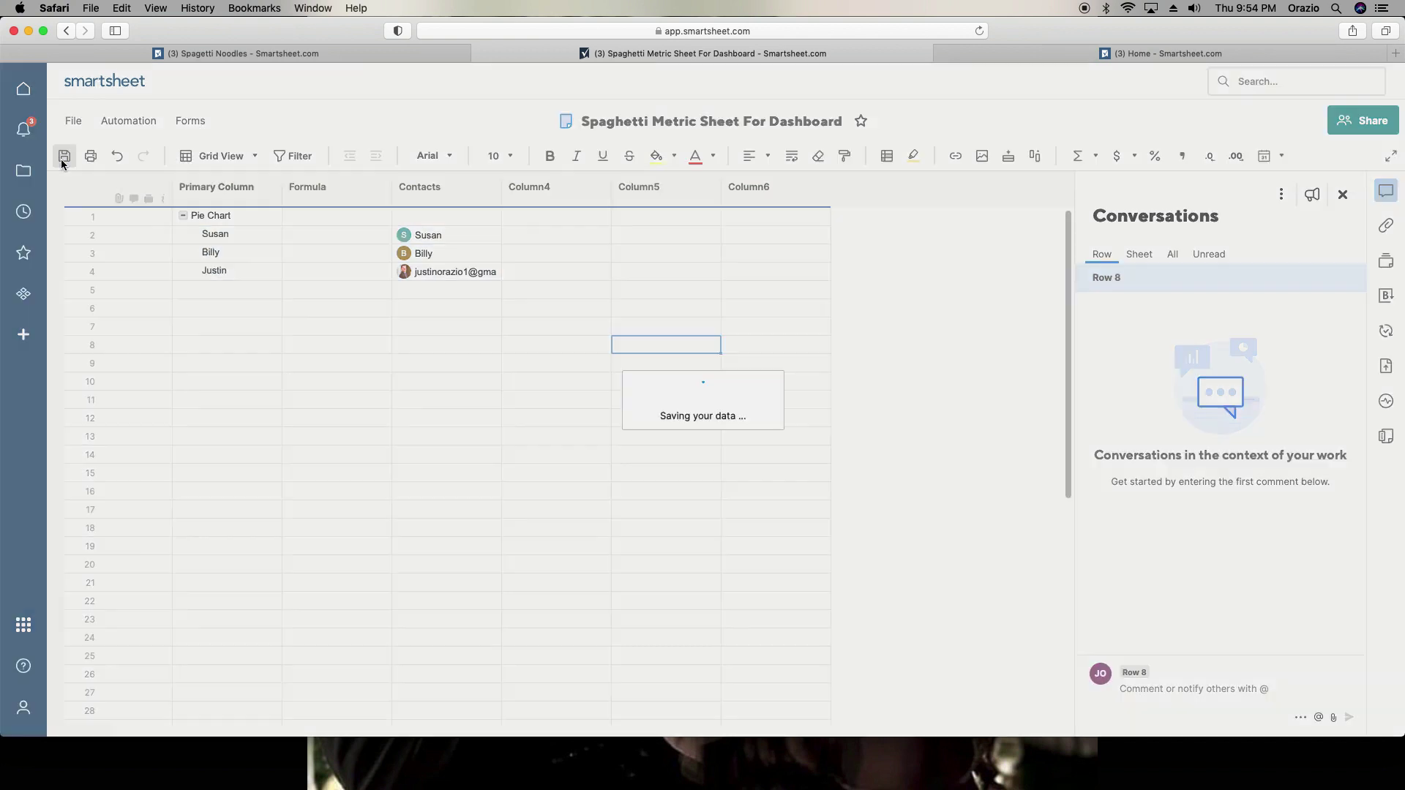
Step: Start a COUNTIF formula in row 2 of the Formula column and open the option to reference another sheet
double_click(343, 236)
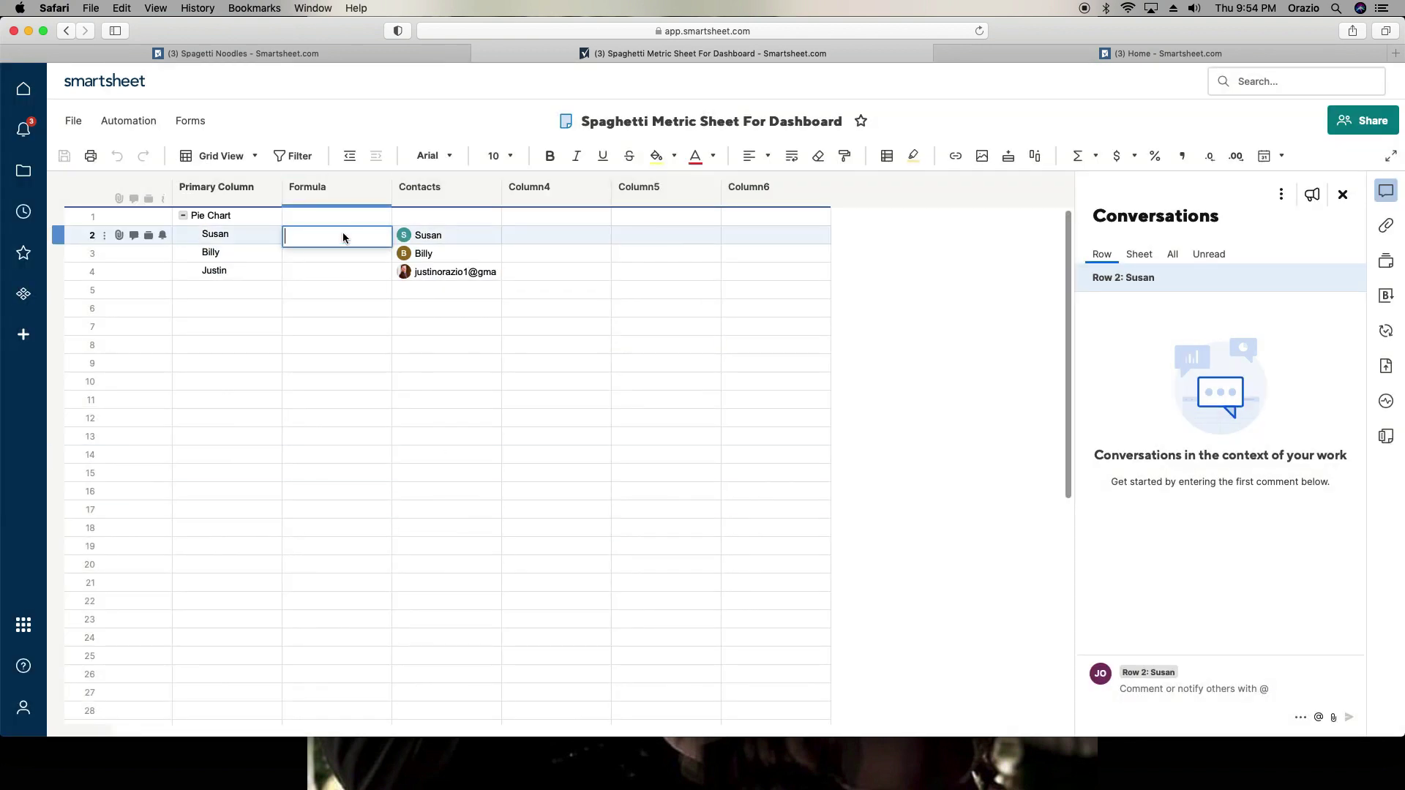
text(=coun)
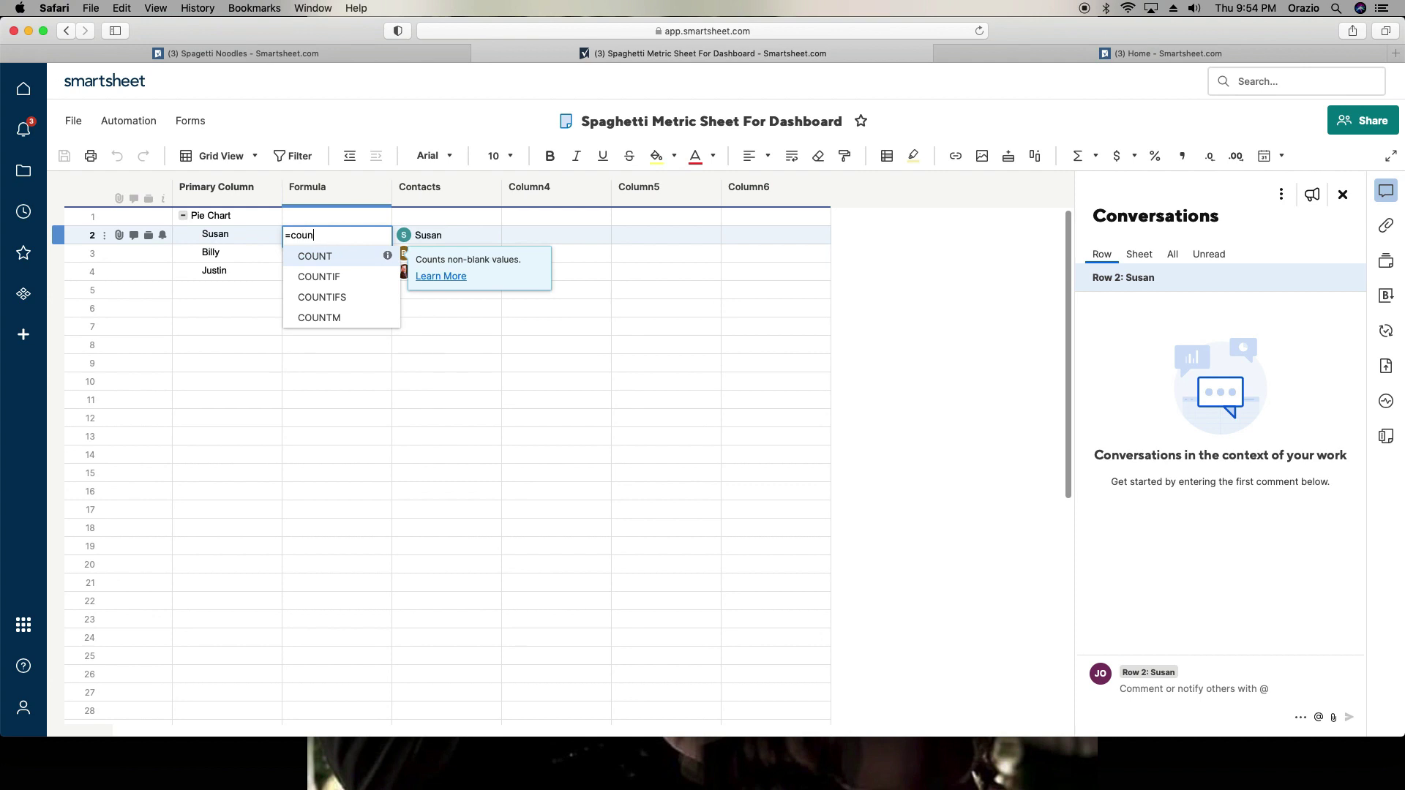
text(t)
click(312, 276)
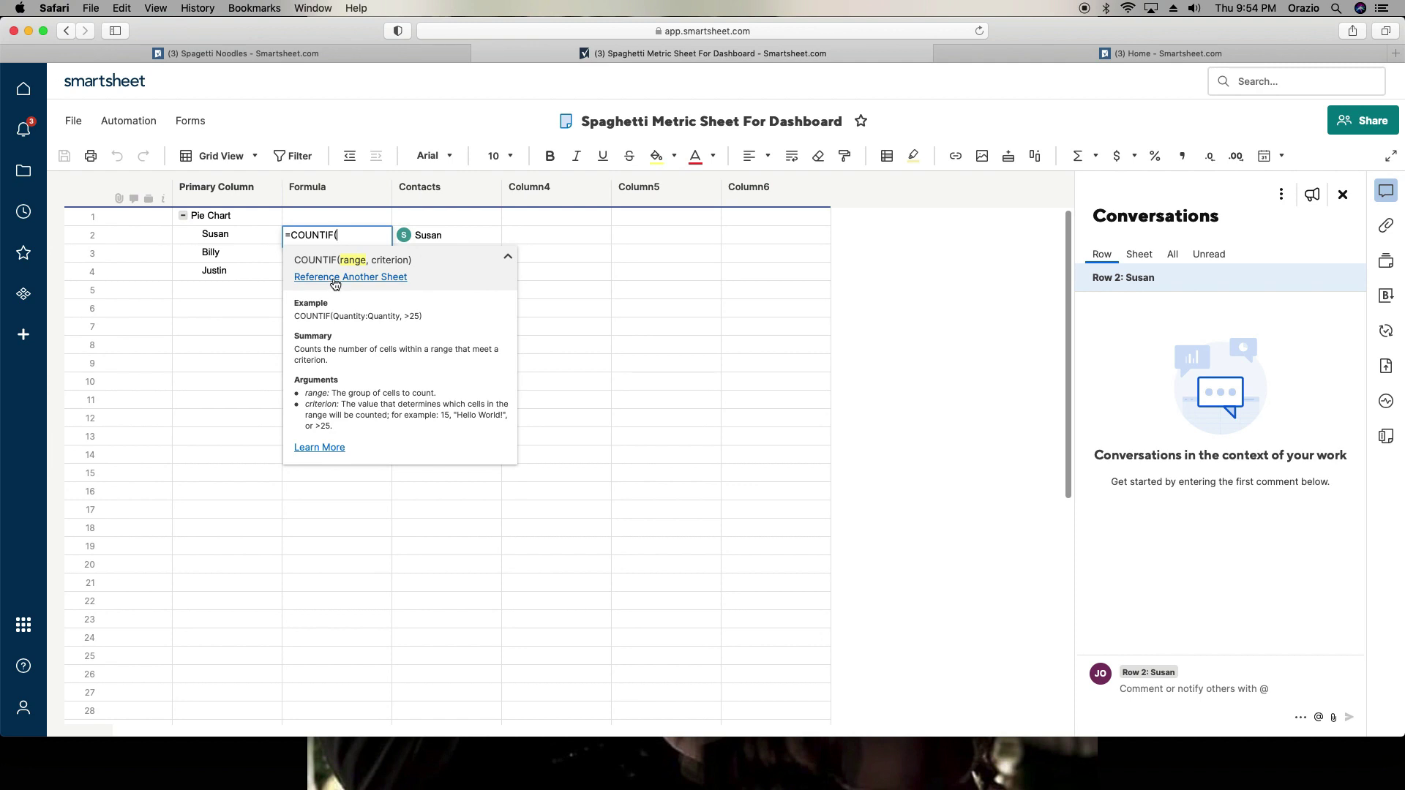
click(335, 278)
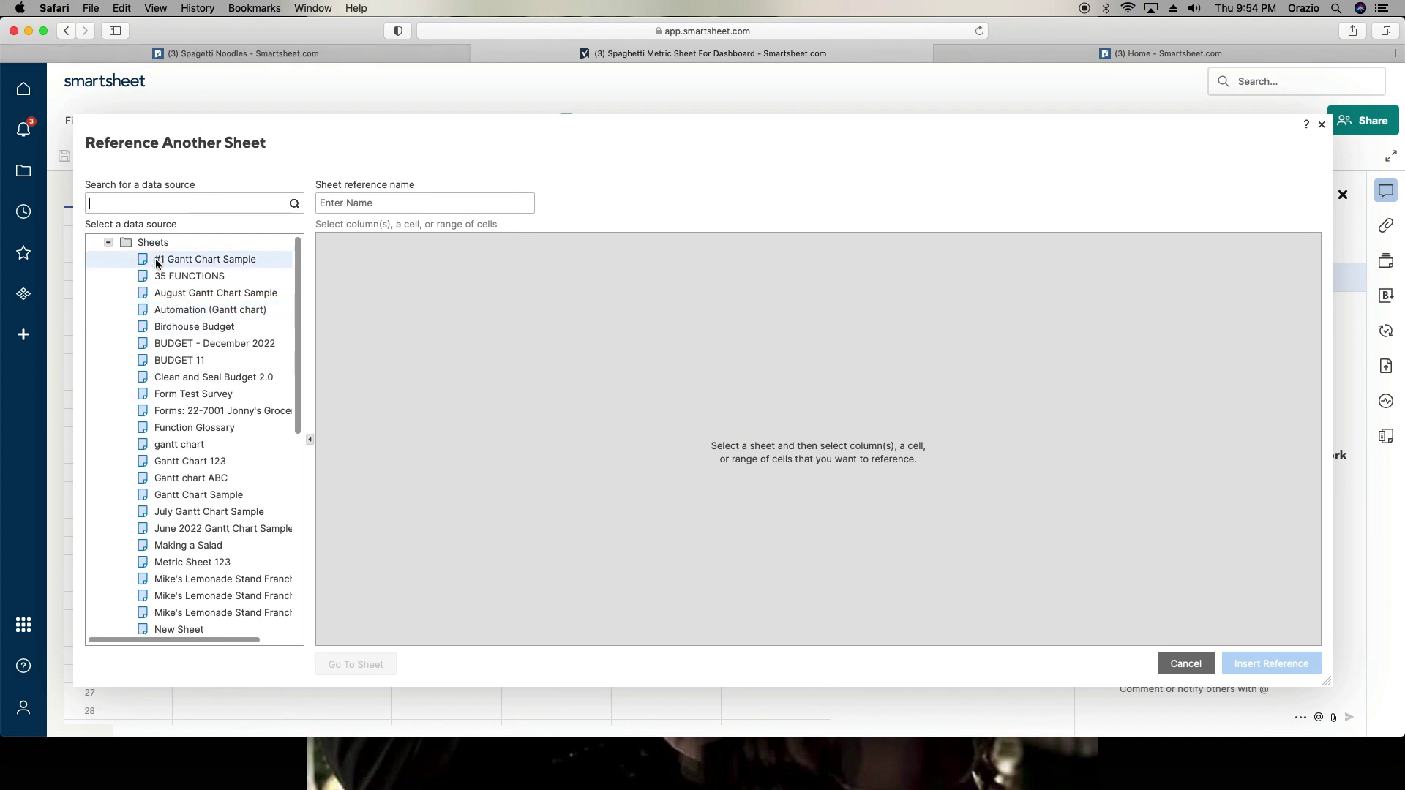
Step: Insert a reference to the Assigned To column of the Spagetti Noodles sheet, named "Spagetti Noodles Range | Assigned To"
scroll(194, 349, down, 1)
scroll(194, 348, down, 5)
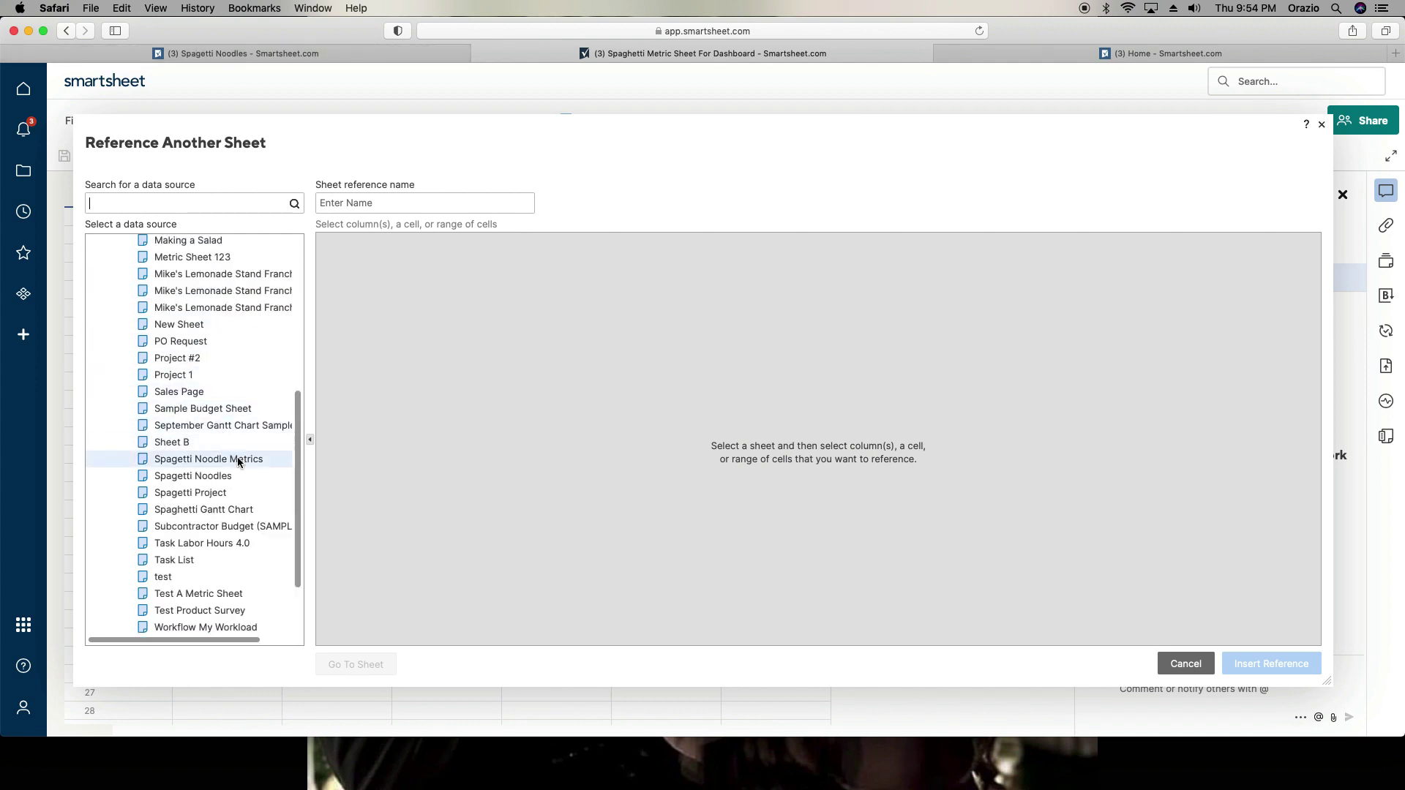
click(227, 476)
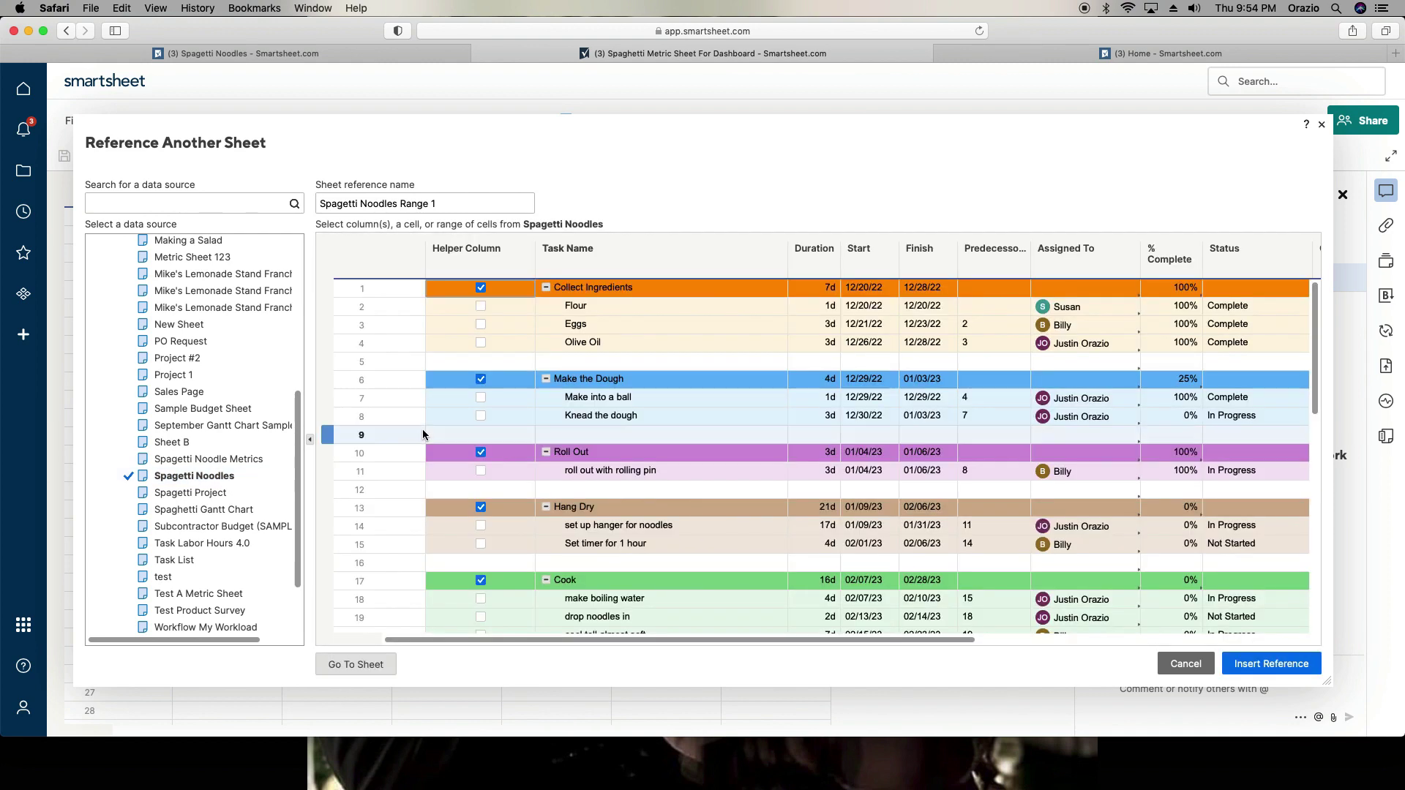
drag(599, 641, 702, 652)
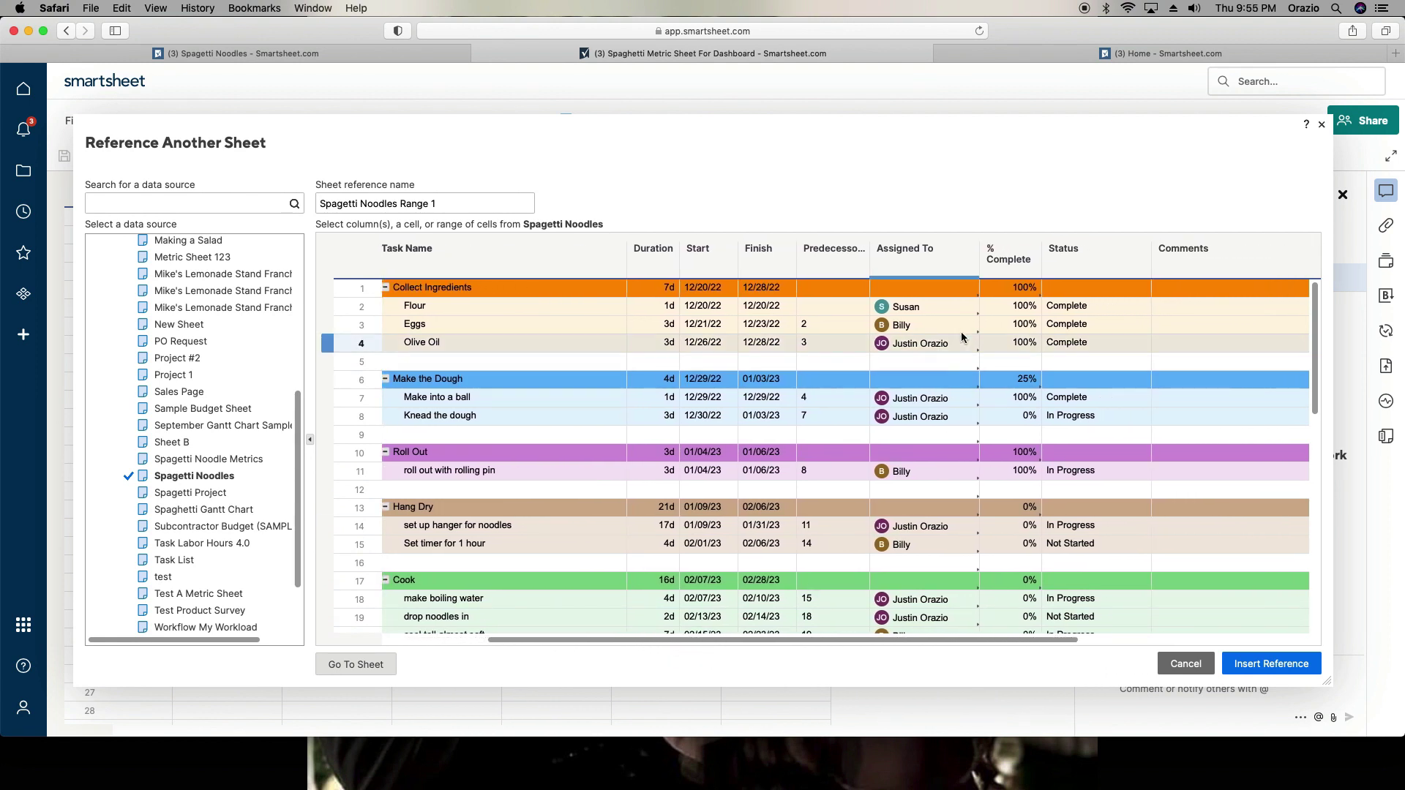
click(936, 263)
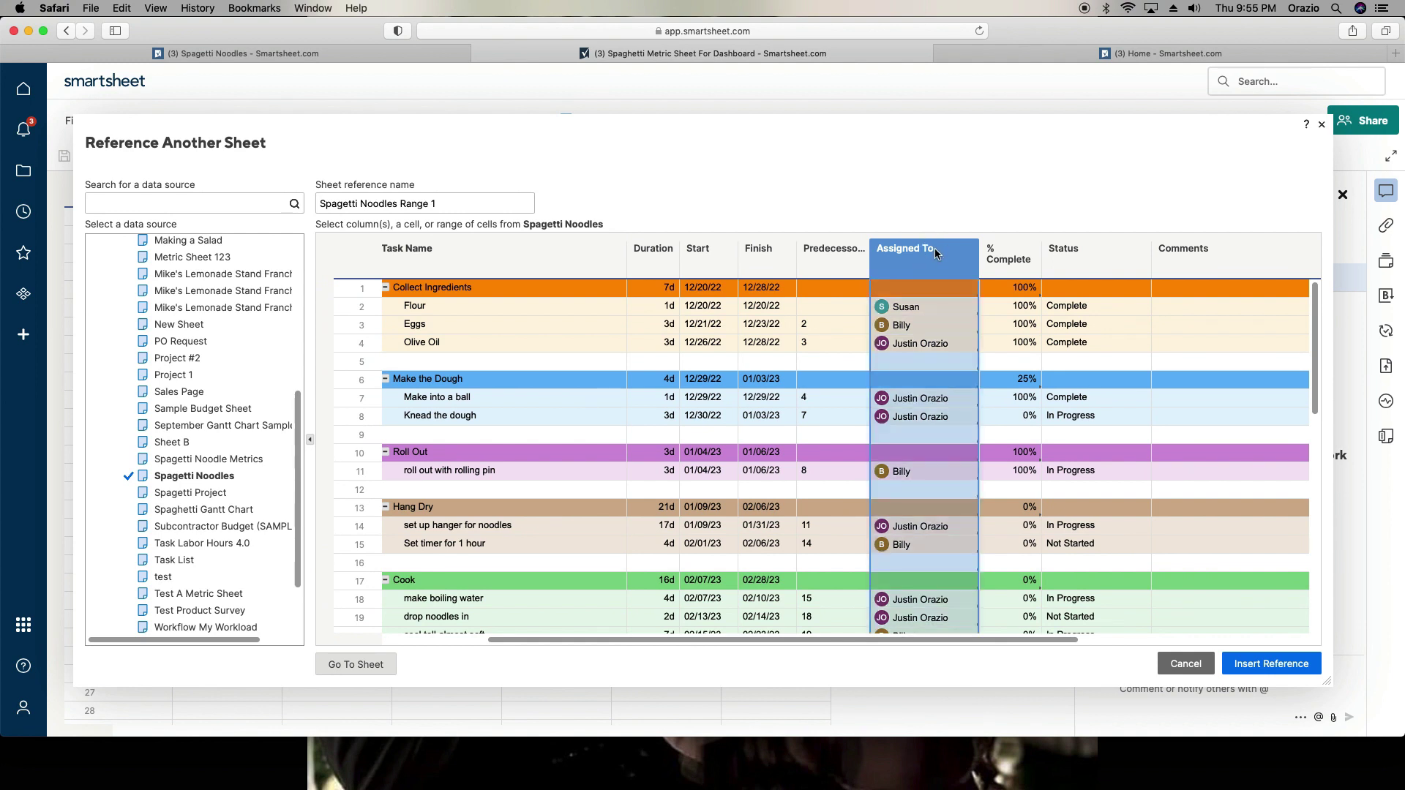
click(460, 202)
key(BackSpace)
text(| Assigned To)
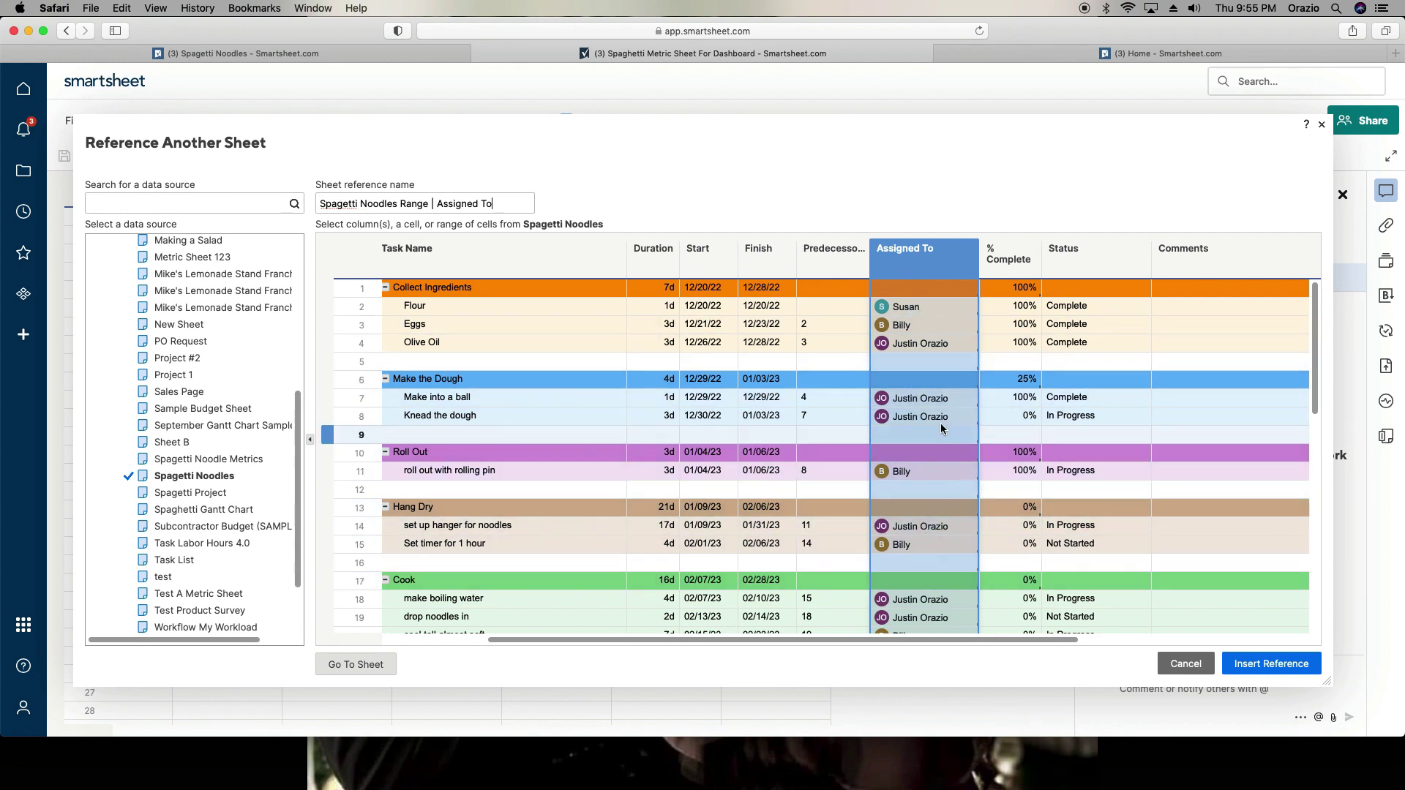
click(1231, 665)
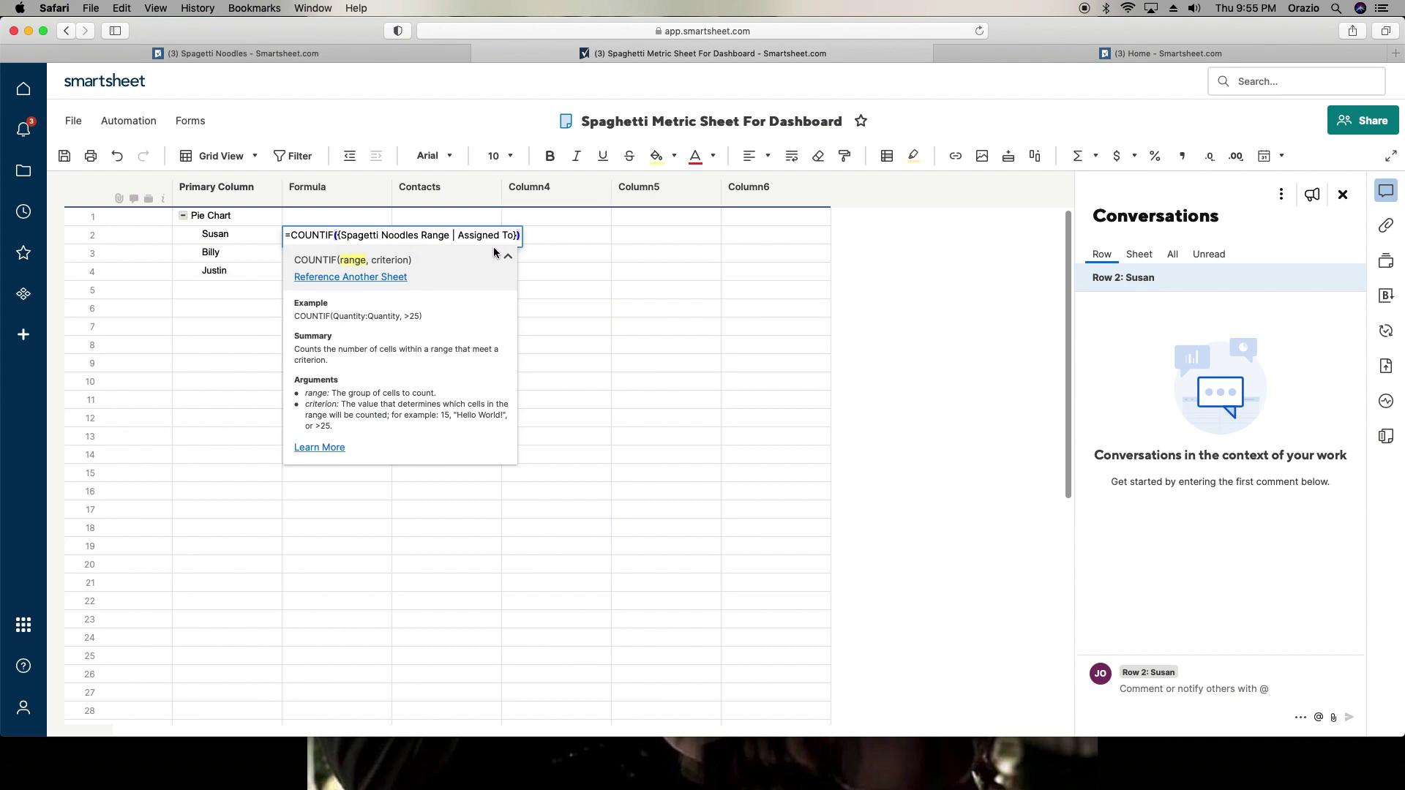
Step: Complete the COUNTIF formula in row 2 with the criterion =Contacts@row
text(, )
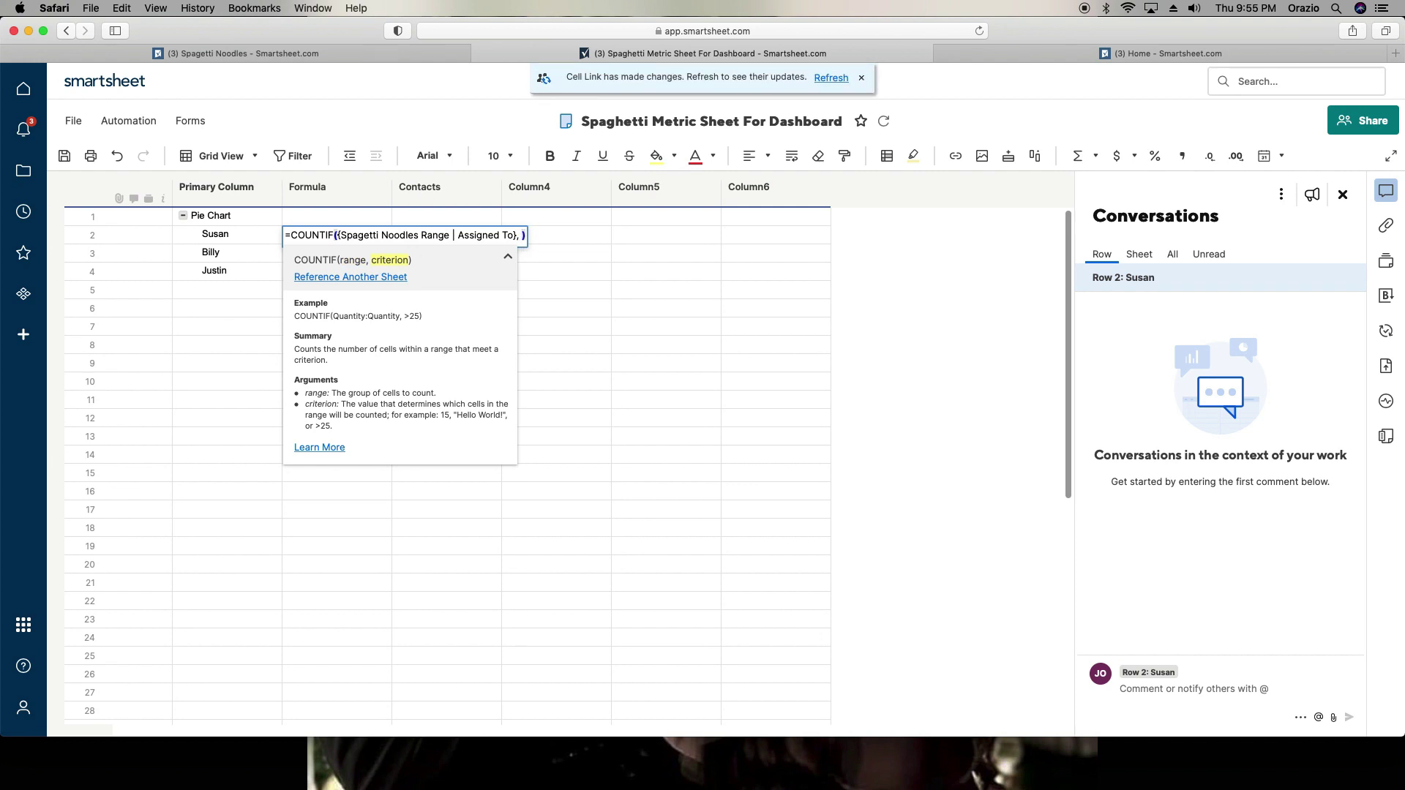
text(=Contacts@row)
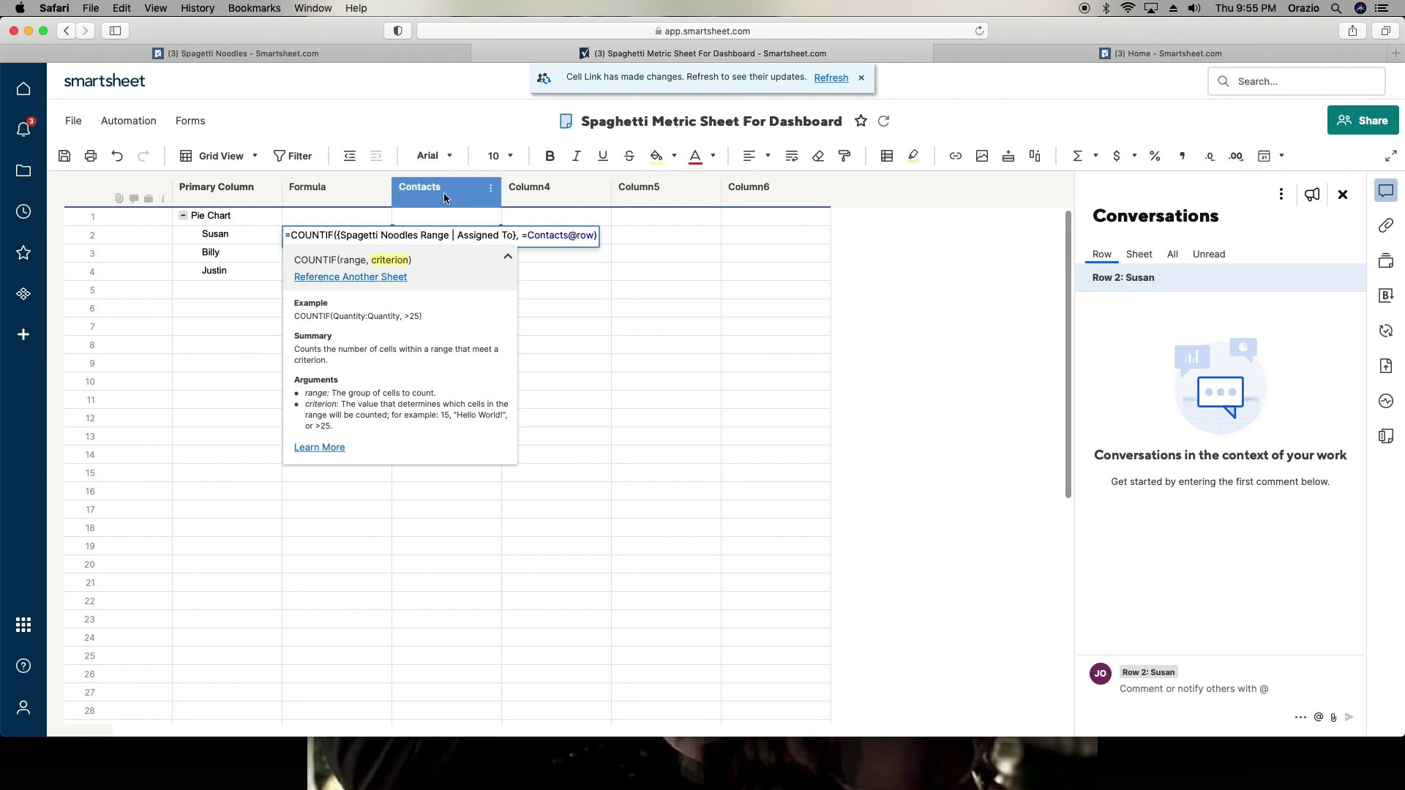
key(Return)
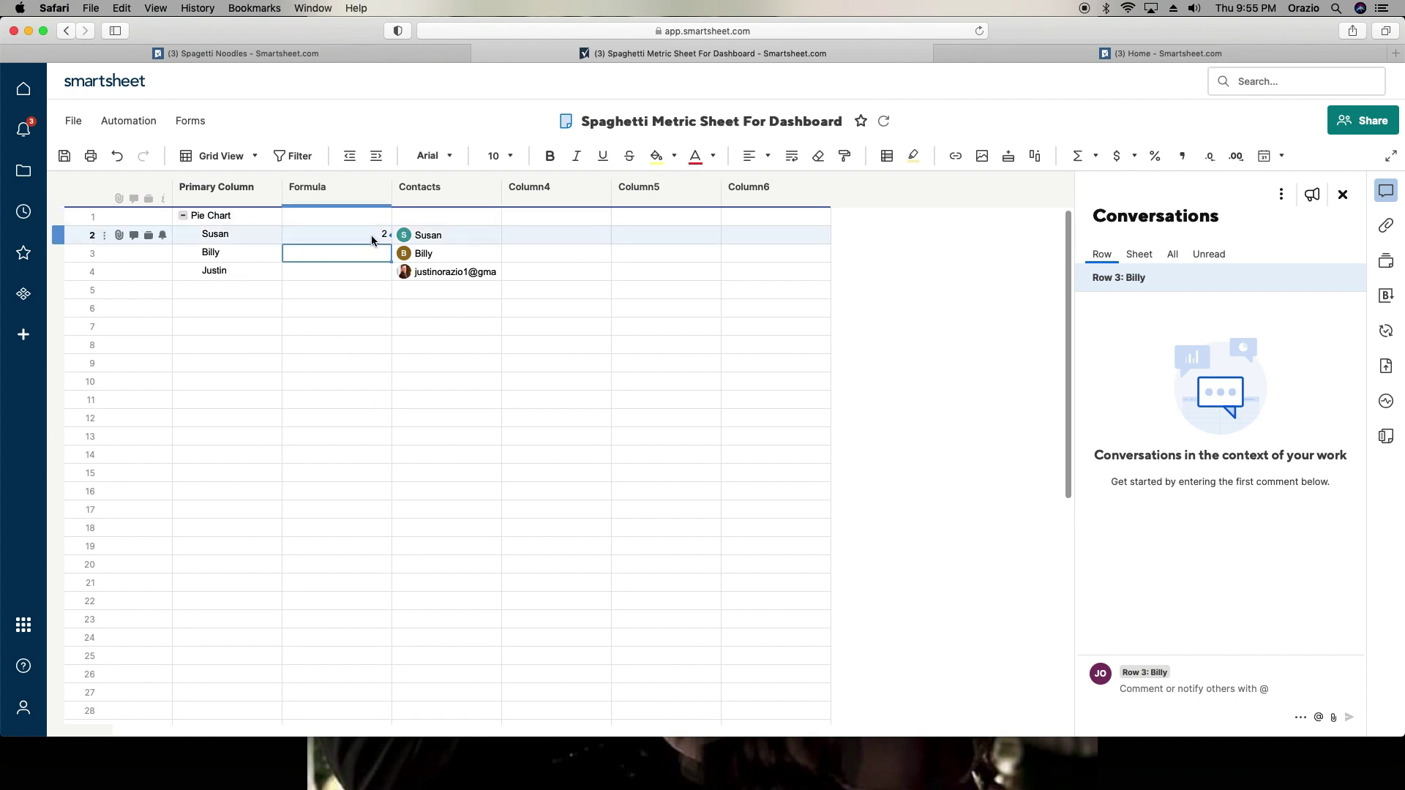
Step: Check the row 2 task count against the Assigned To column in the Spagetti Noodles sheet and return to the metric sheet
click(310, 54)
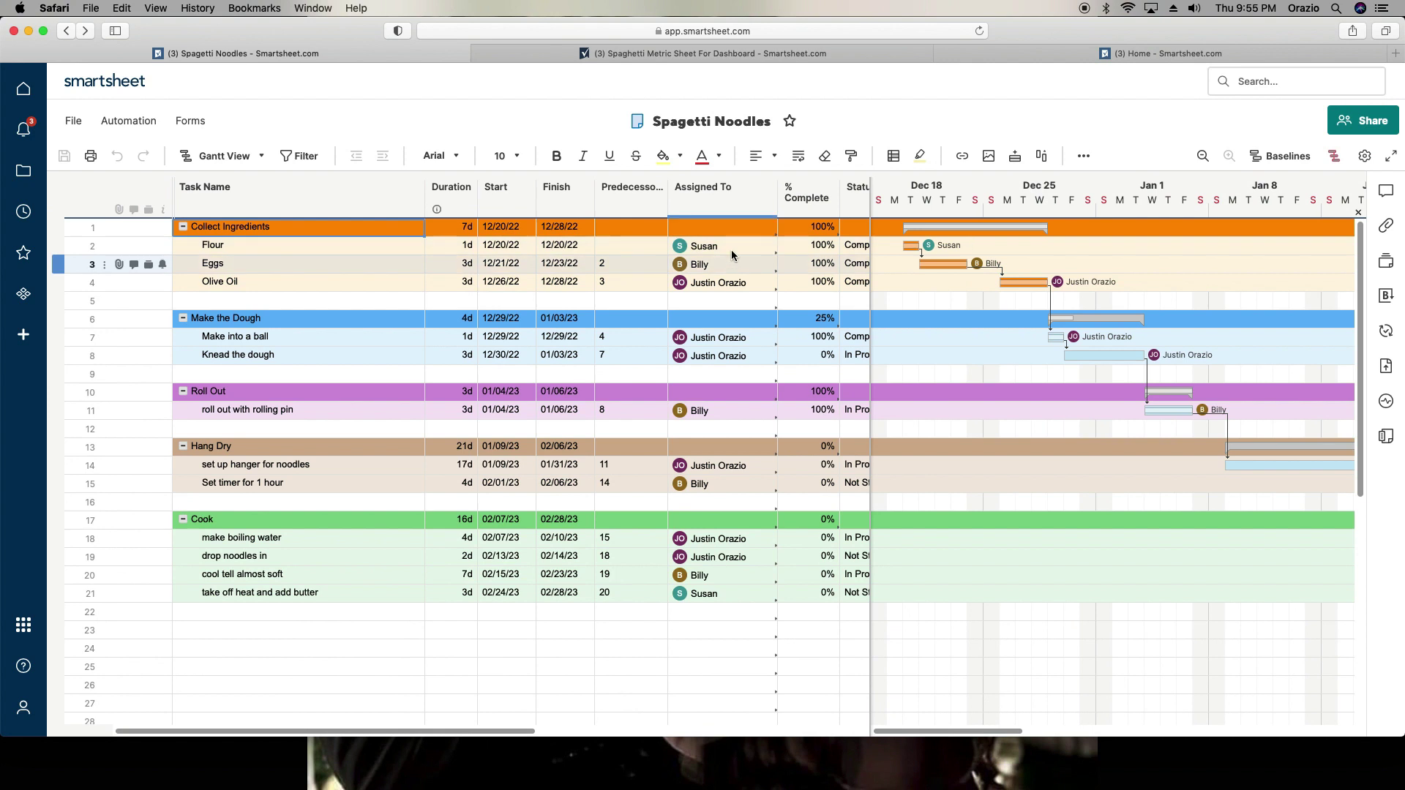
click(721, 192)
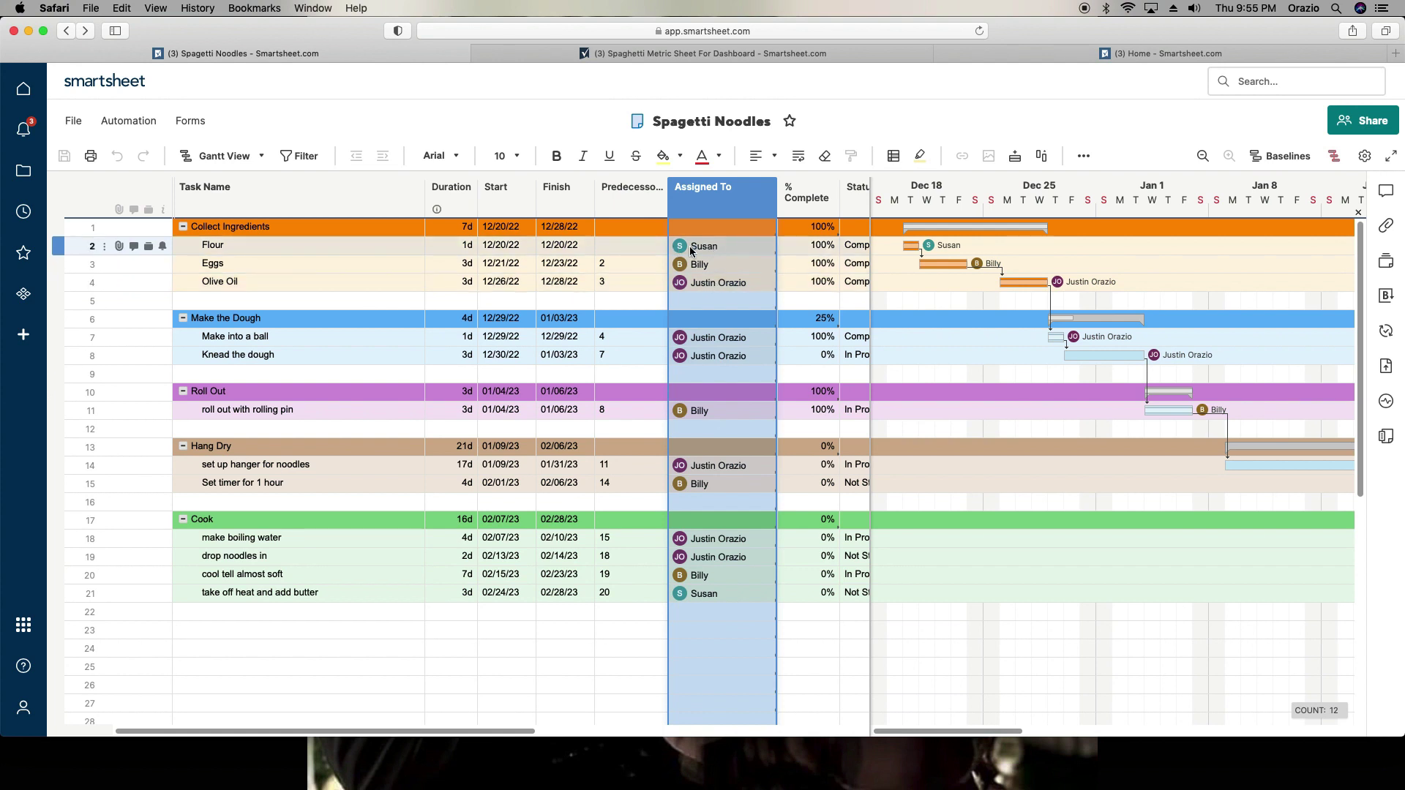
click(537, 56)
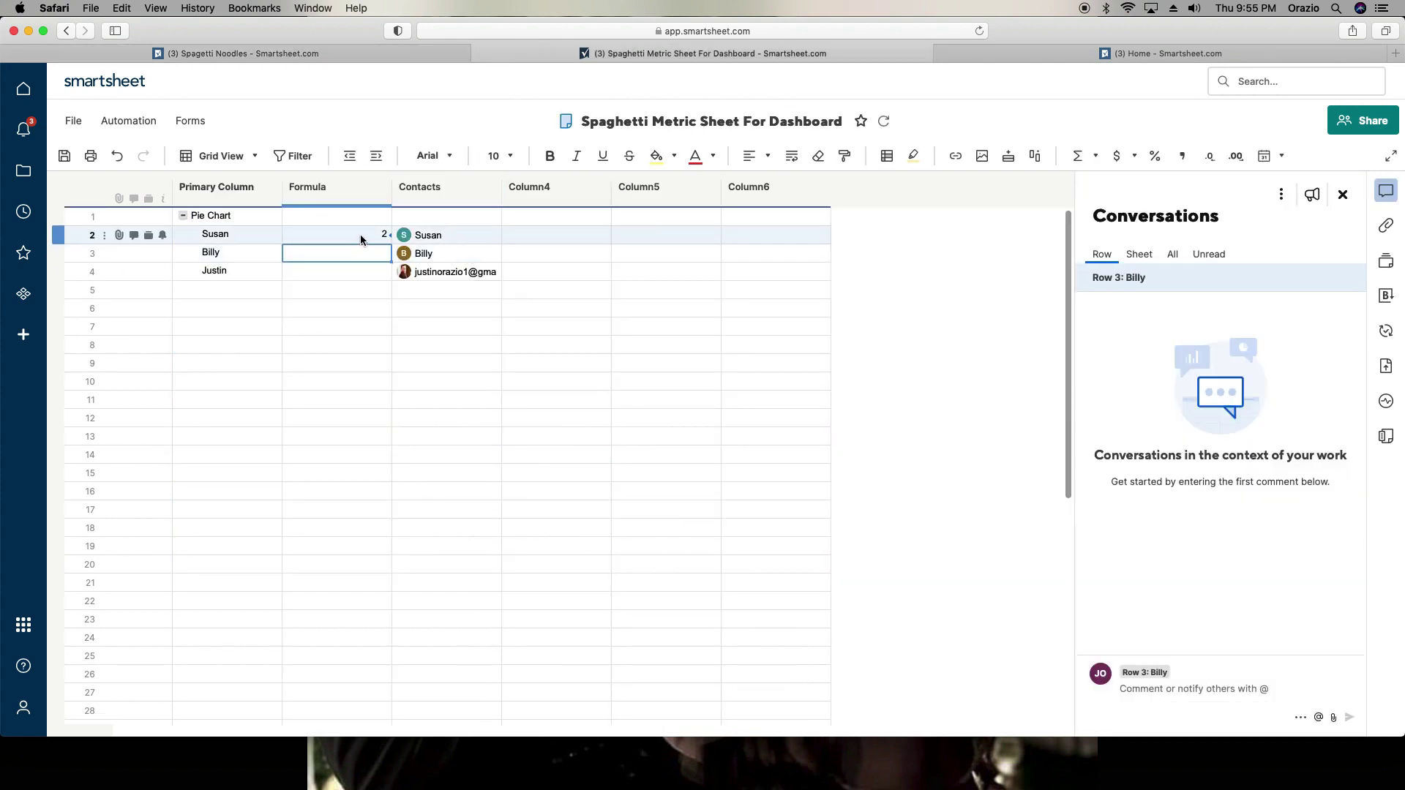
click(350, 51)
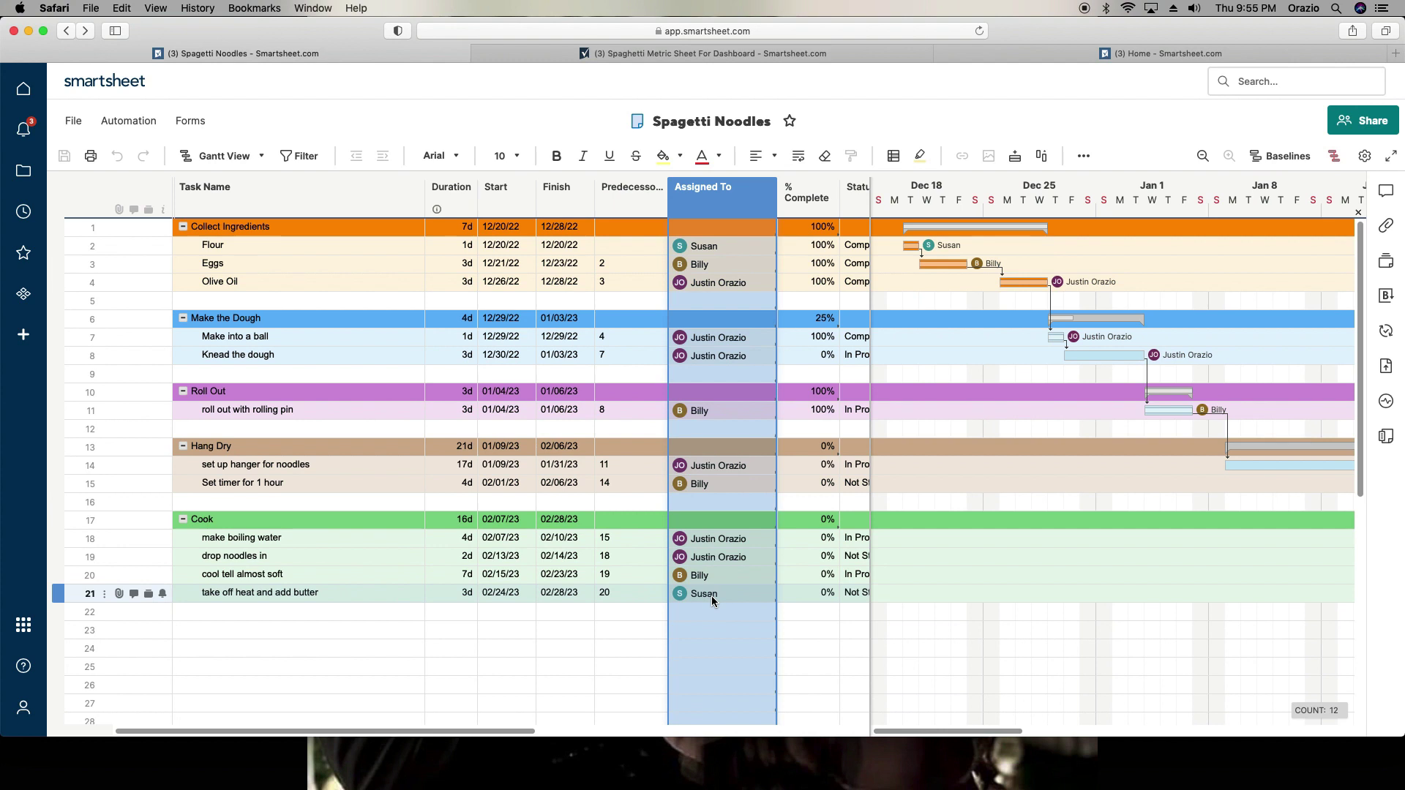
click(653, 686)
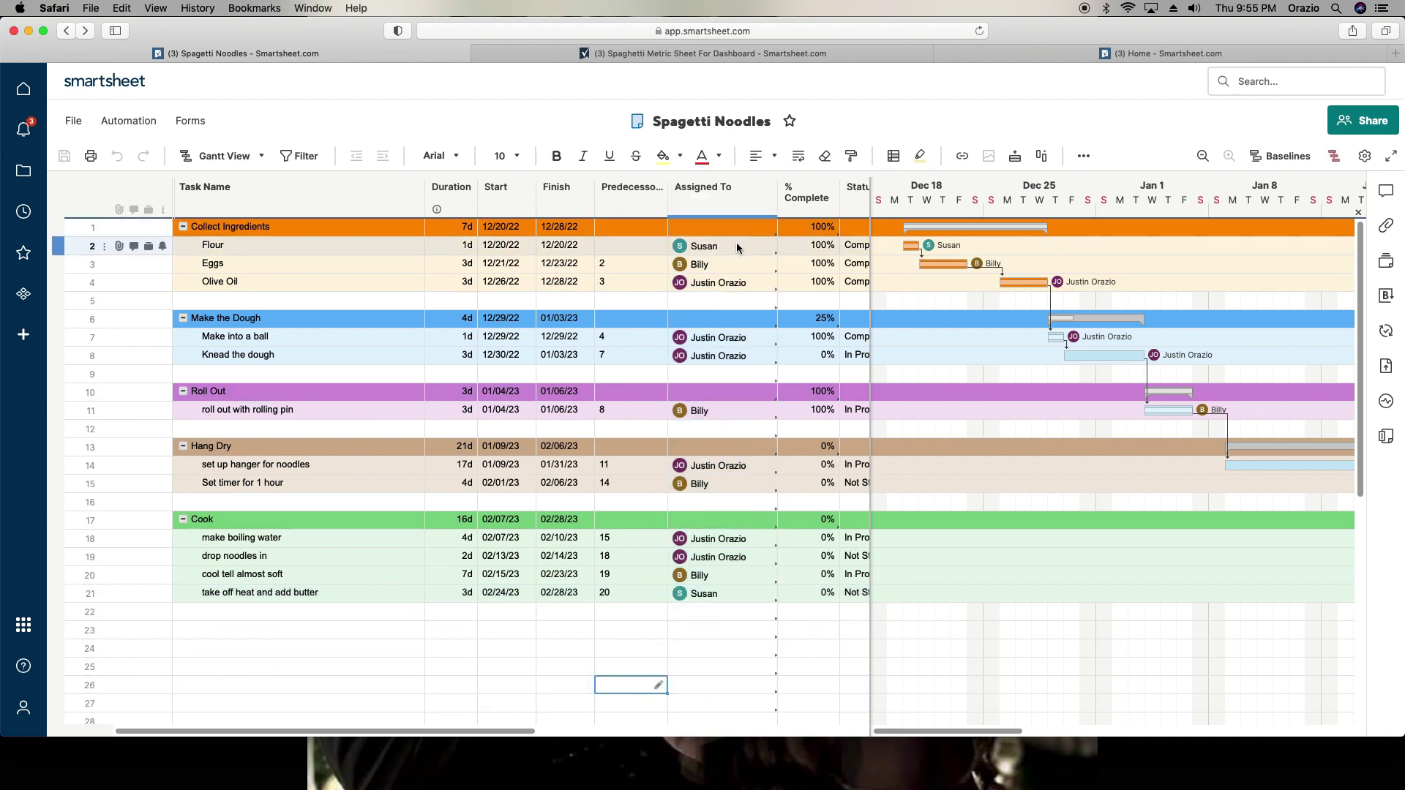
click(739, 593)
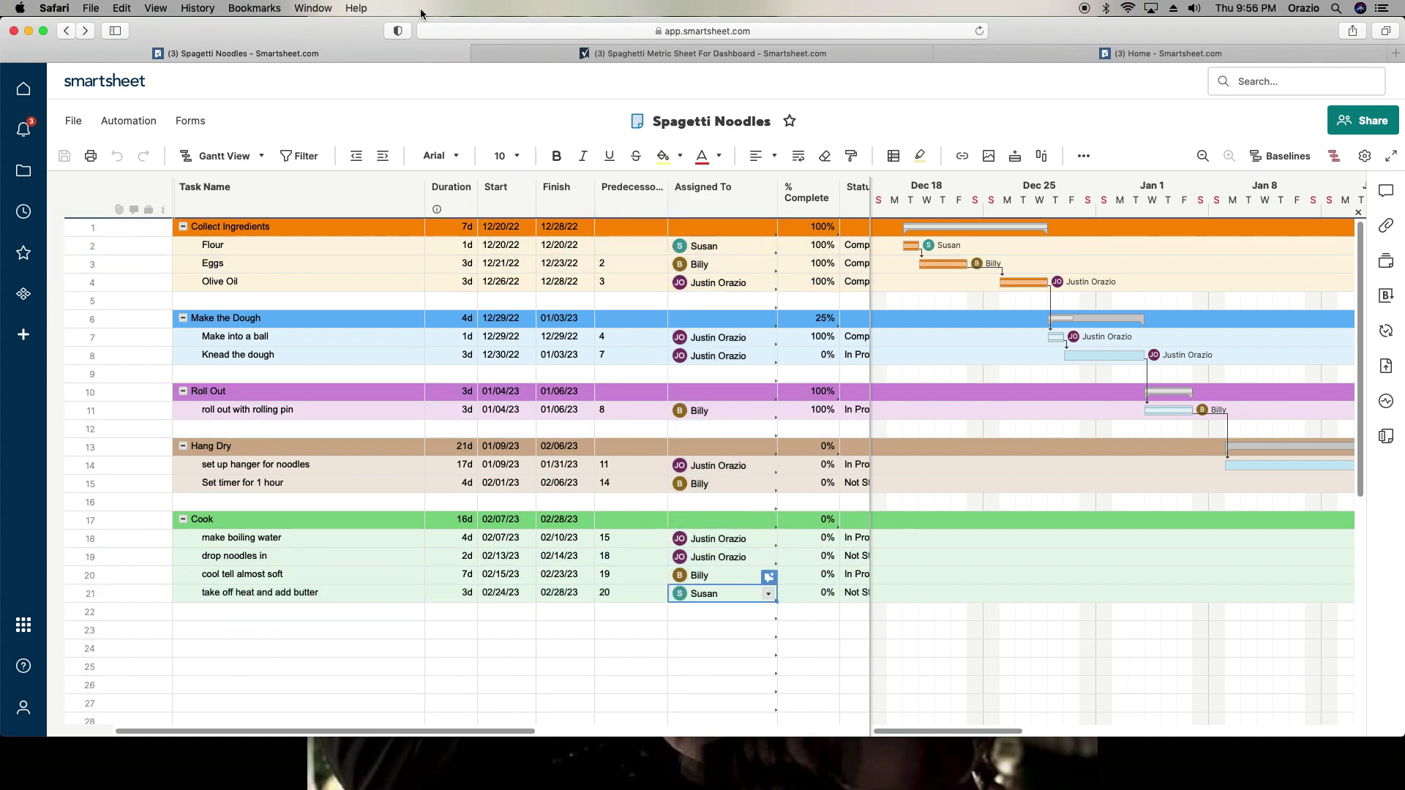
click(550, 53)
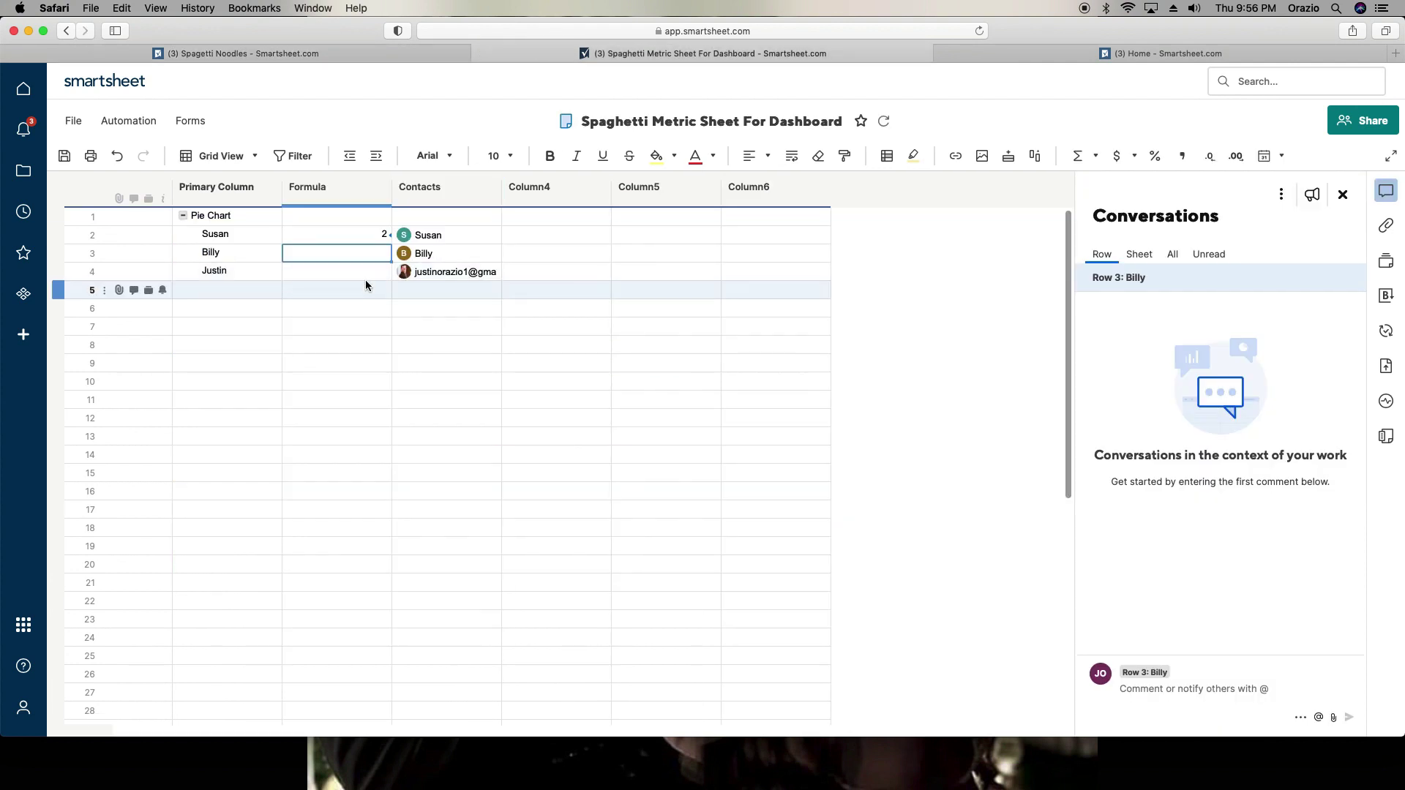
Step: Copy the COUNTIF formula from row 2 down to rows 3 and 4 of the Formula column
click(362, 236)
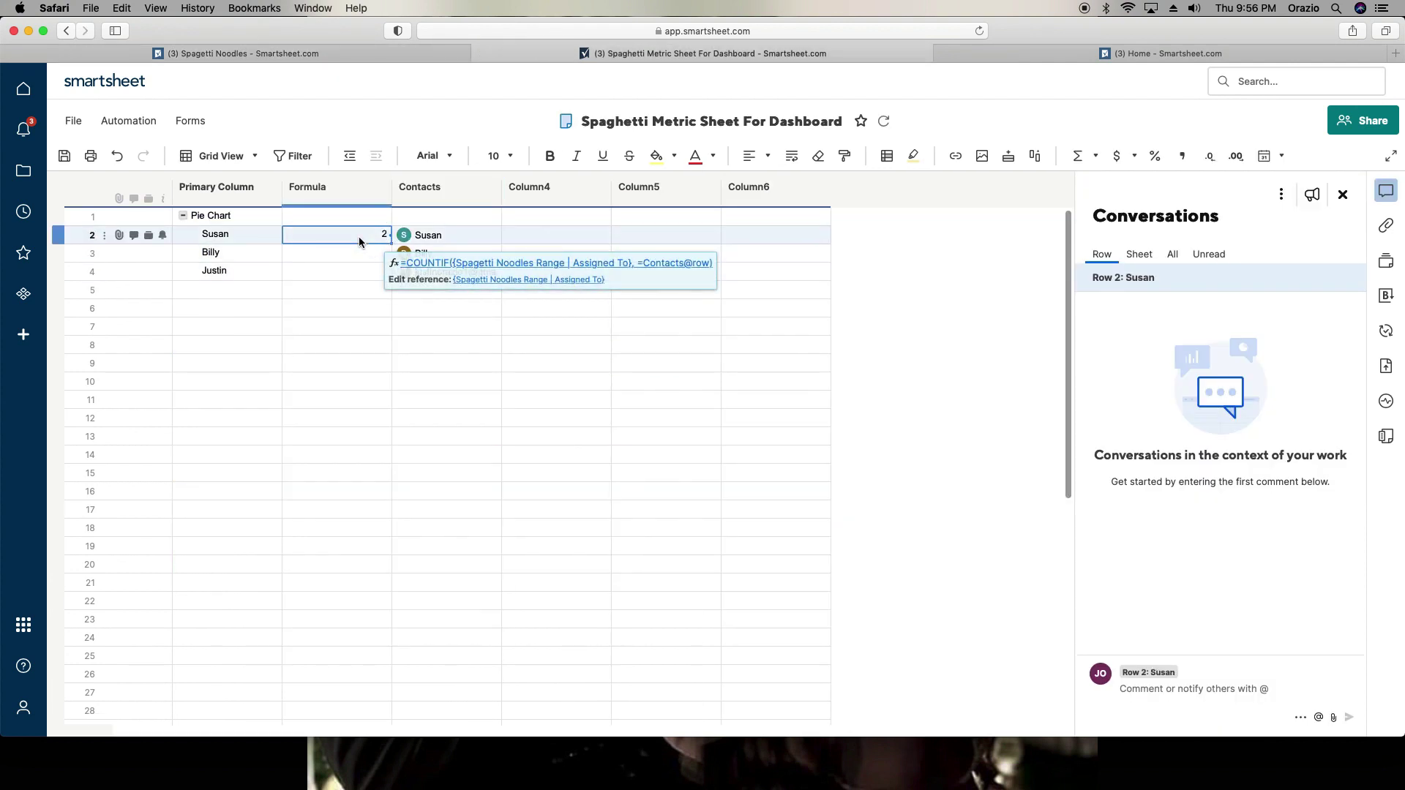
drag(389, 242, 386, 275)
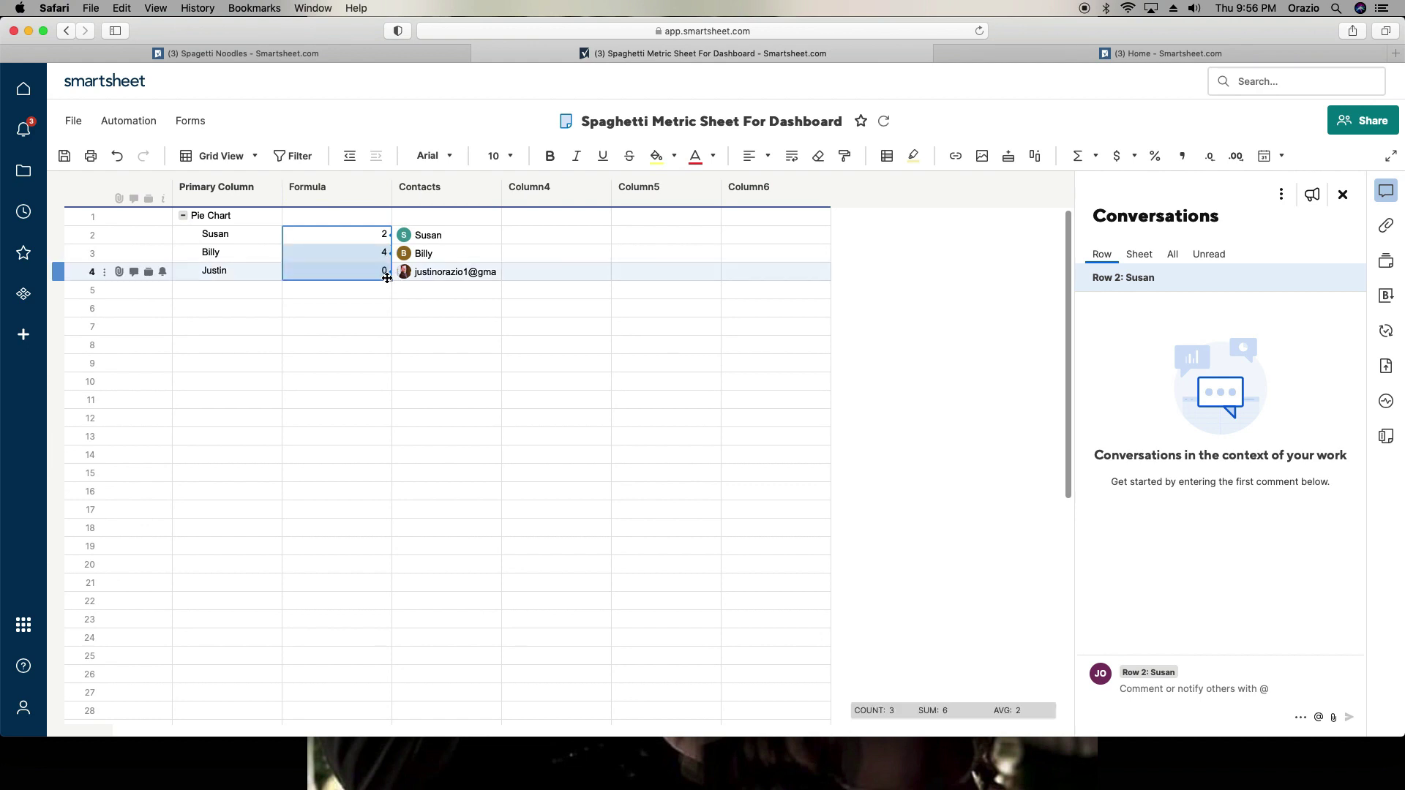
click(436, 310)
Step: Replace the row 4 contact with the full-name contact used in the project sheet, and save the sheet
click(414, 276)
click(492, 272)
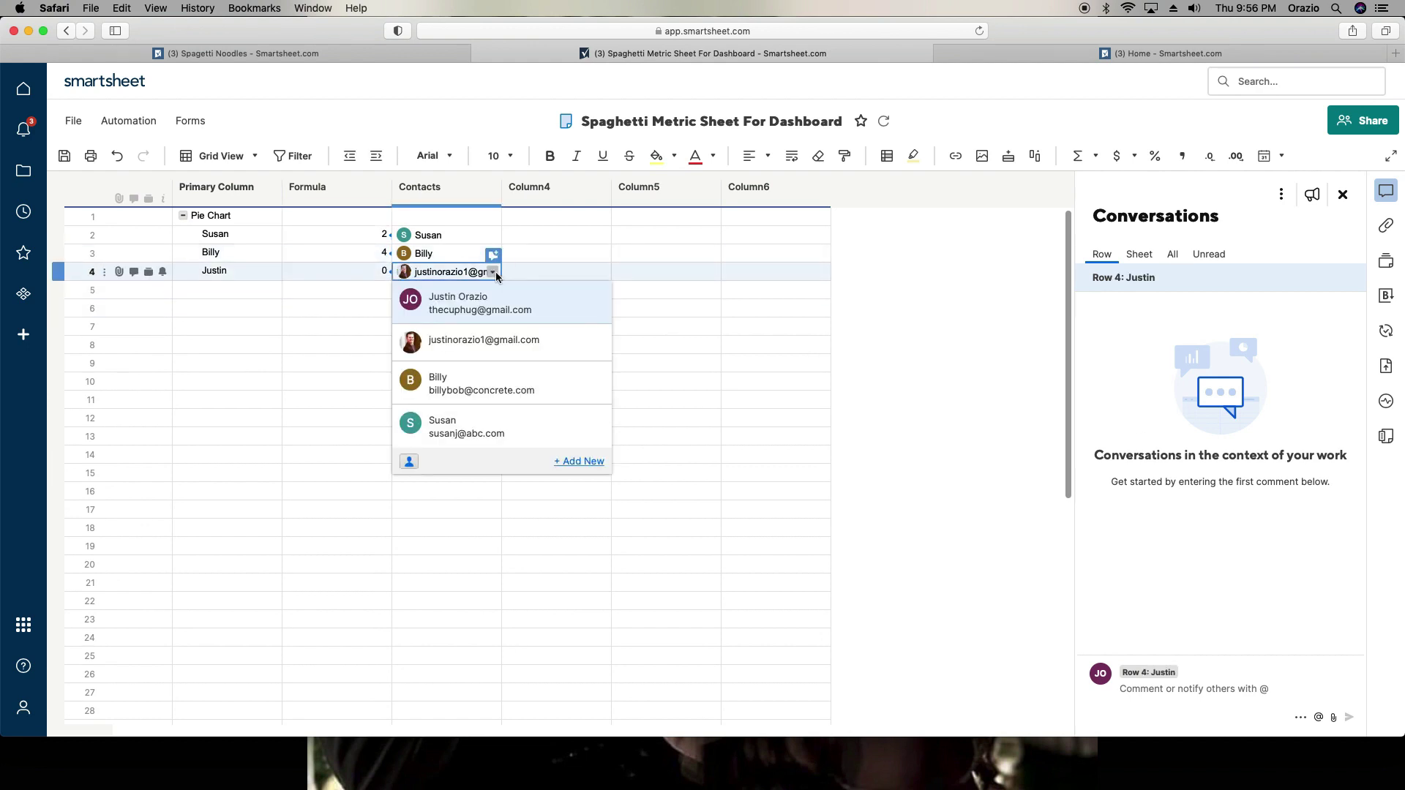
click(512, 303)
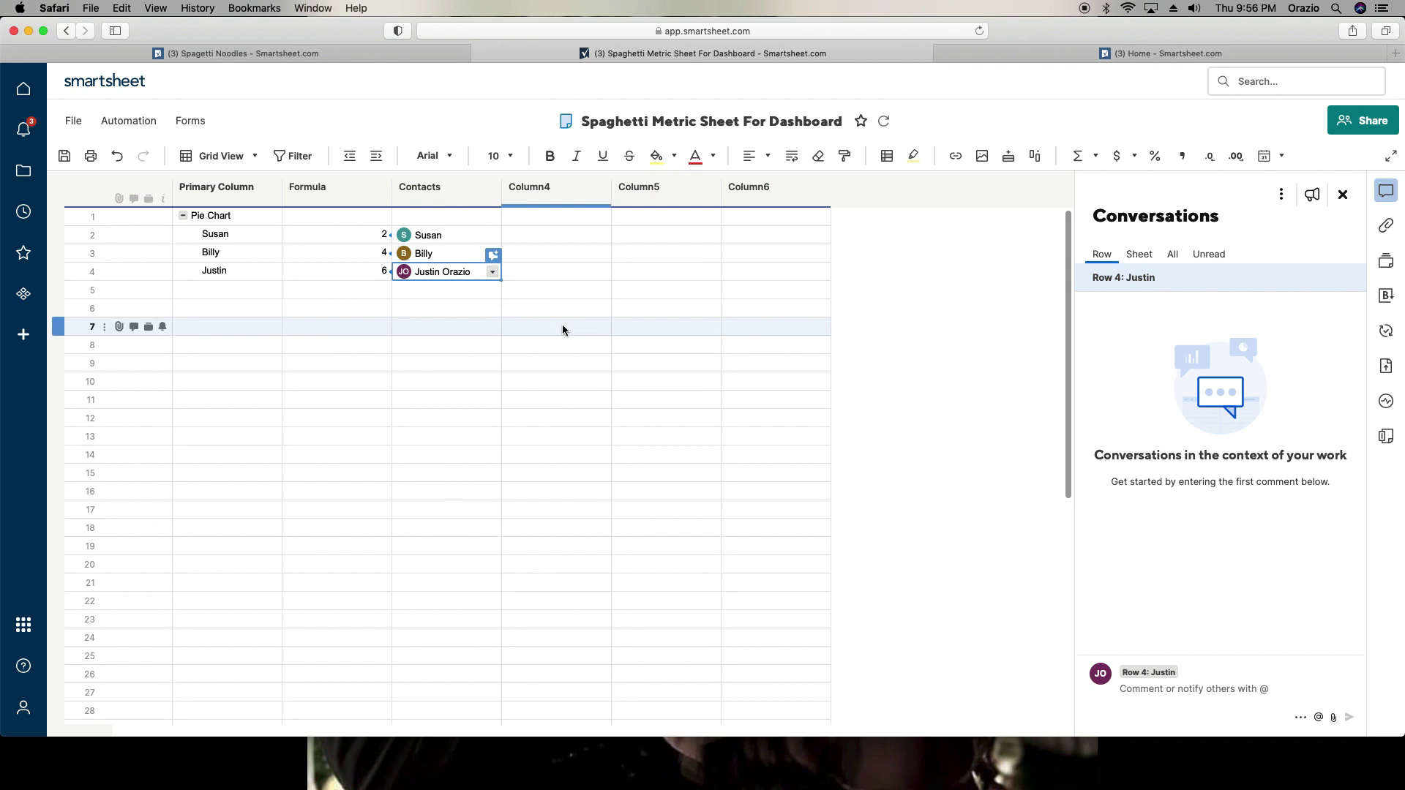
click(562, 324)
click(64, 155)
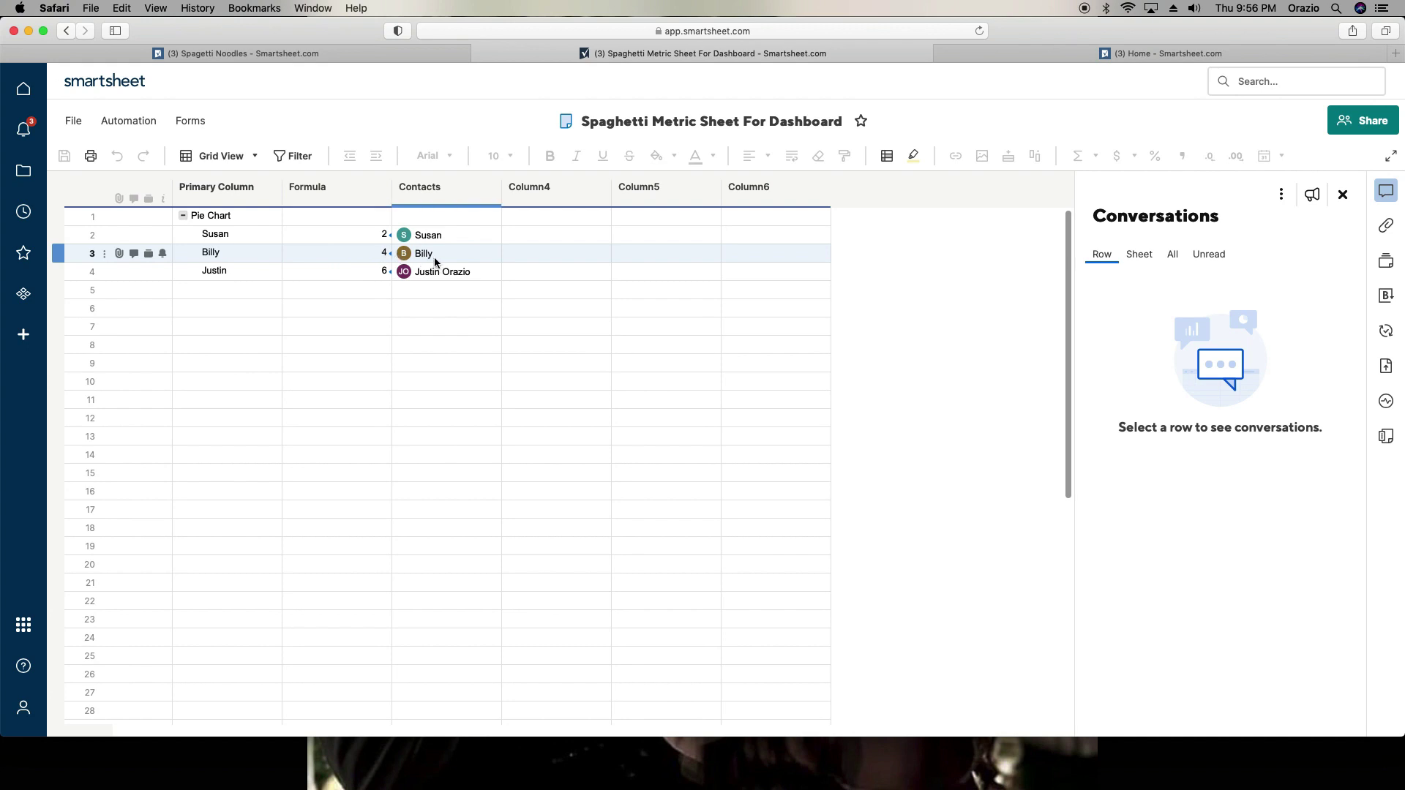
Step: Compare the metric counts with the Assigned To entries in the Spagetti Noodles sheet and inspect the formula in row 3
click(446, 53)
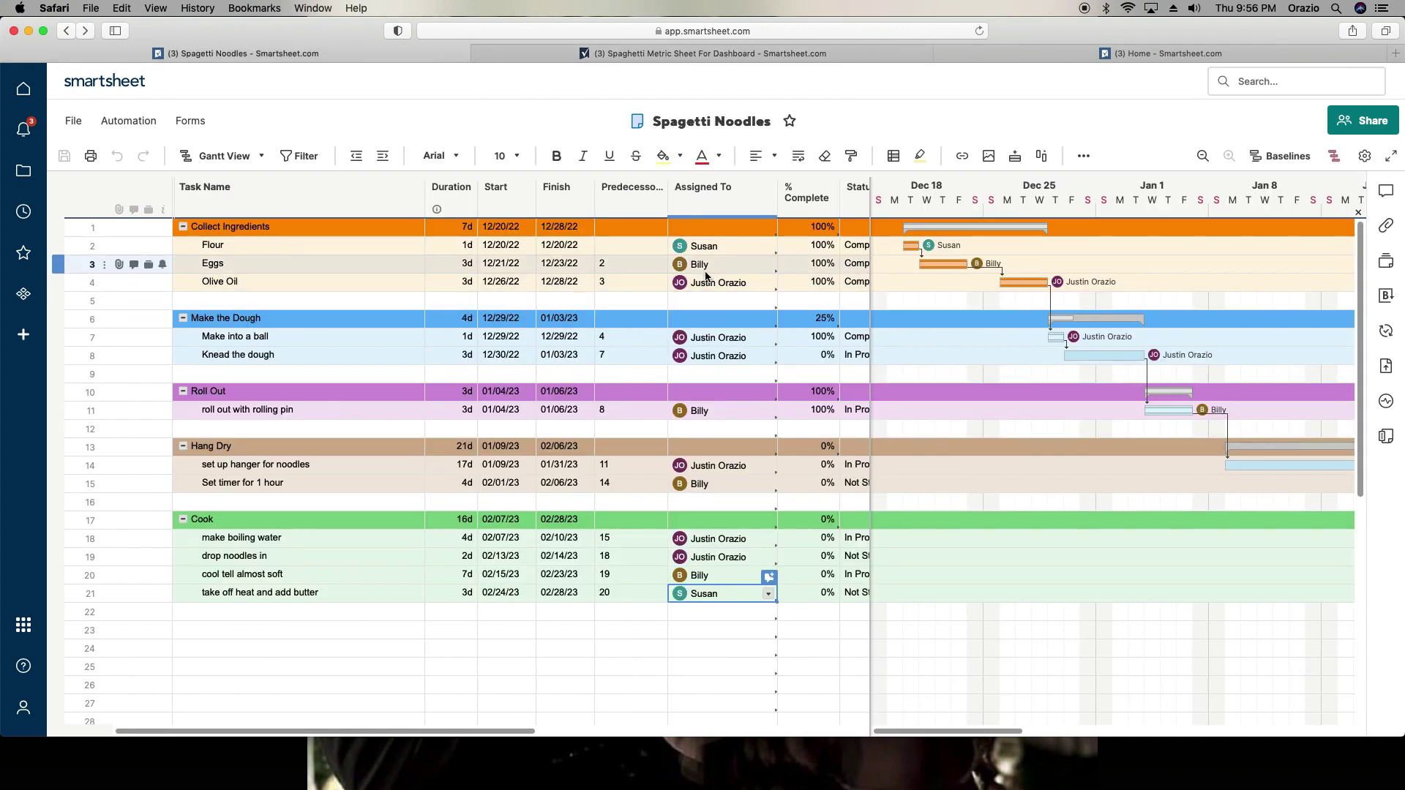
mouse_move(768, 577)
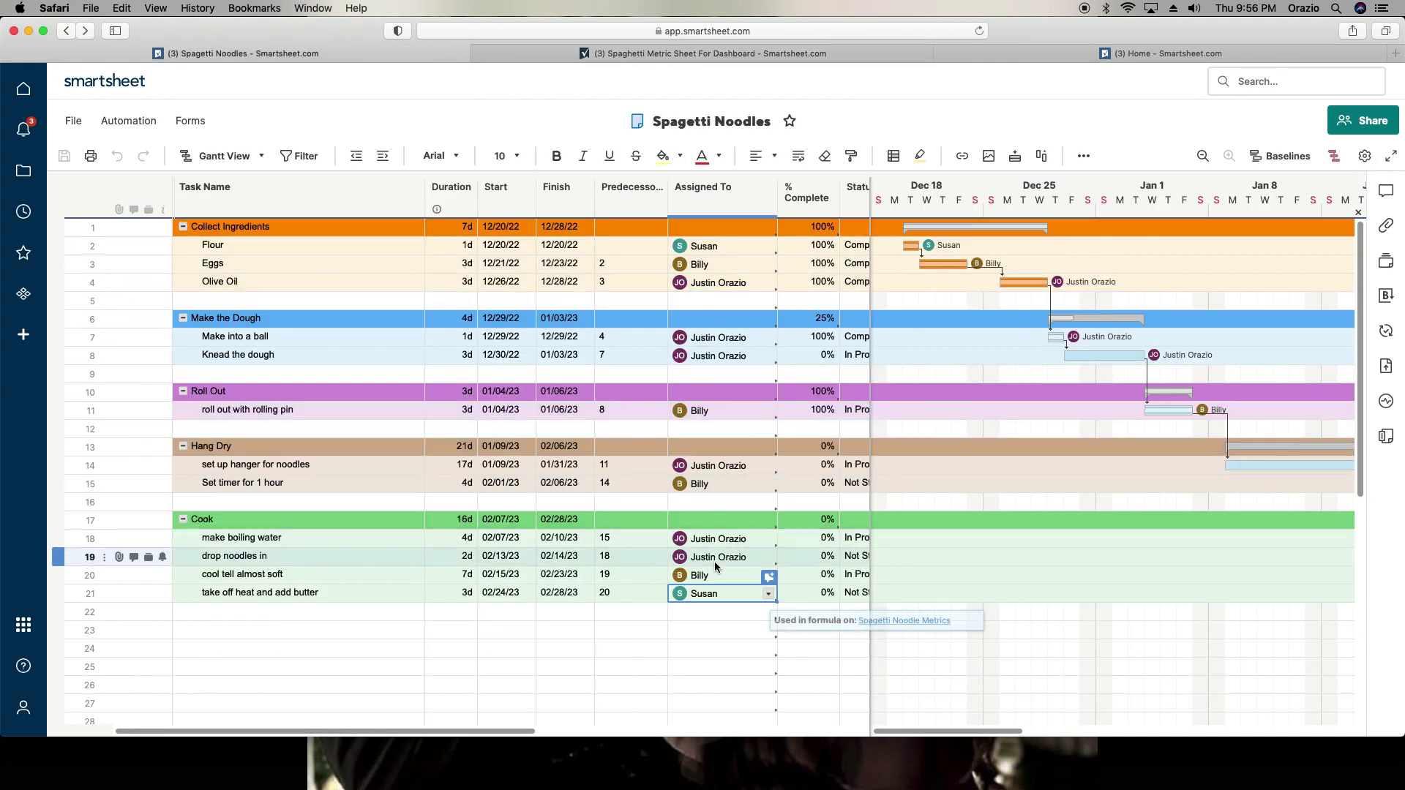
click(767, 58)
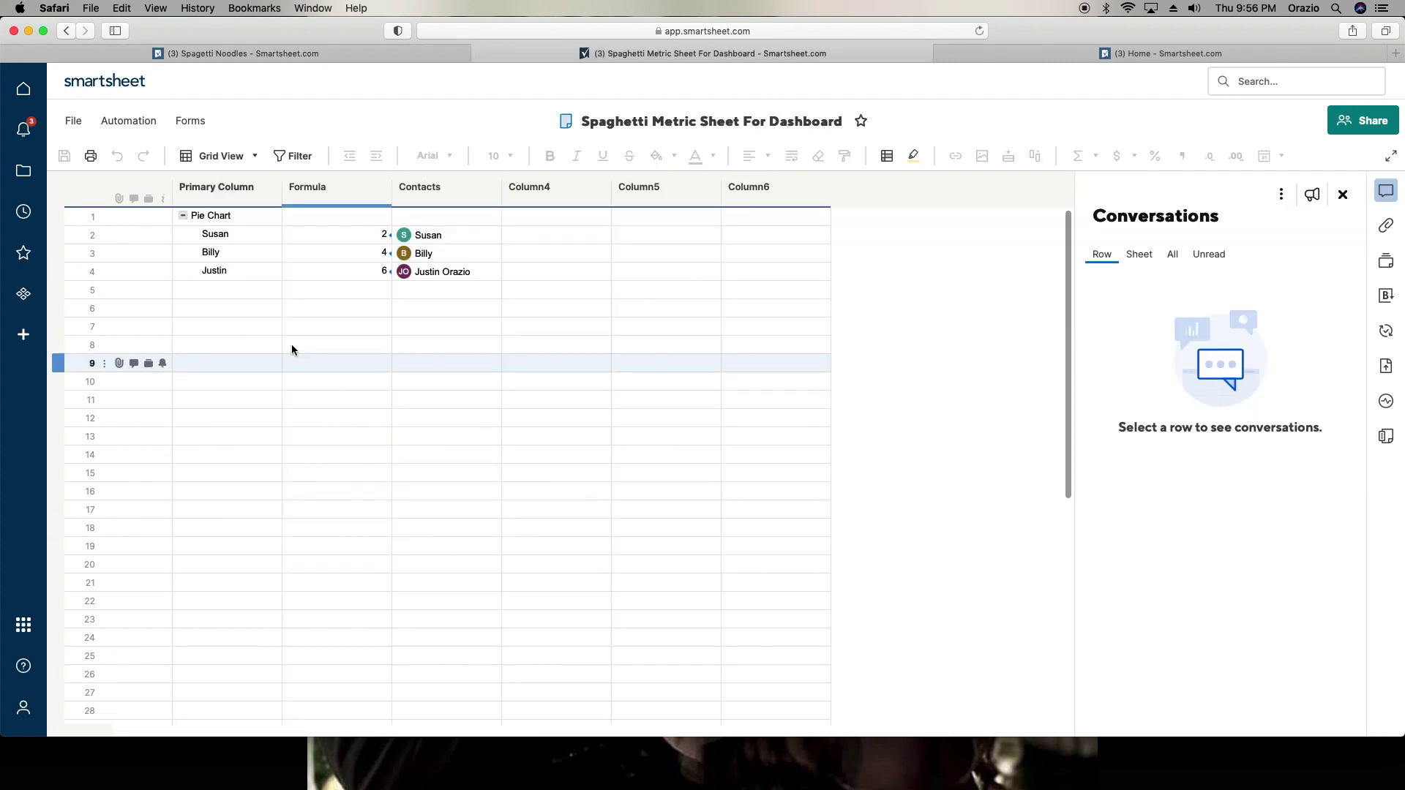
double_click(341, 253)
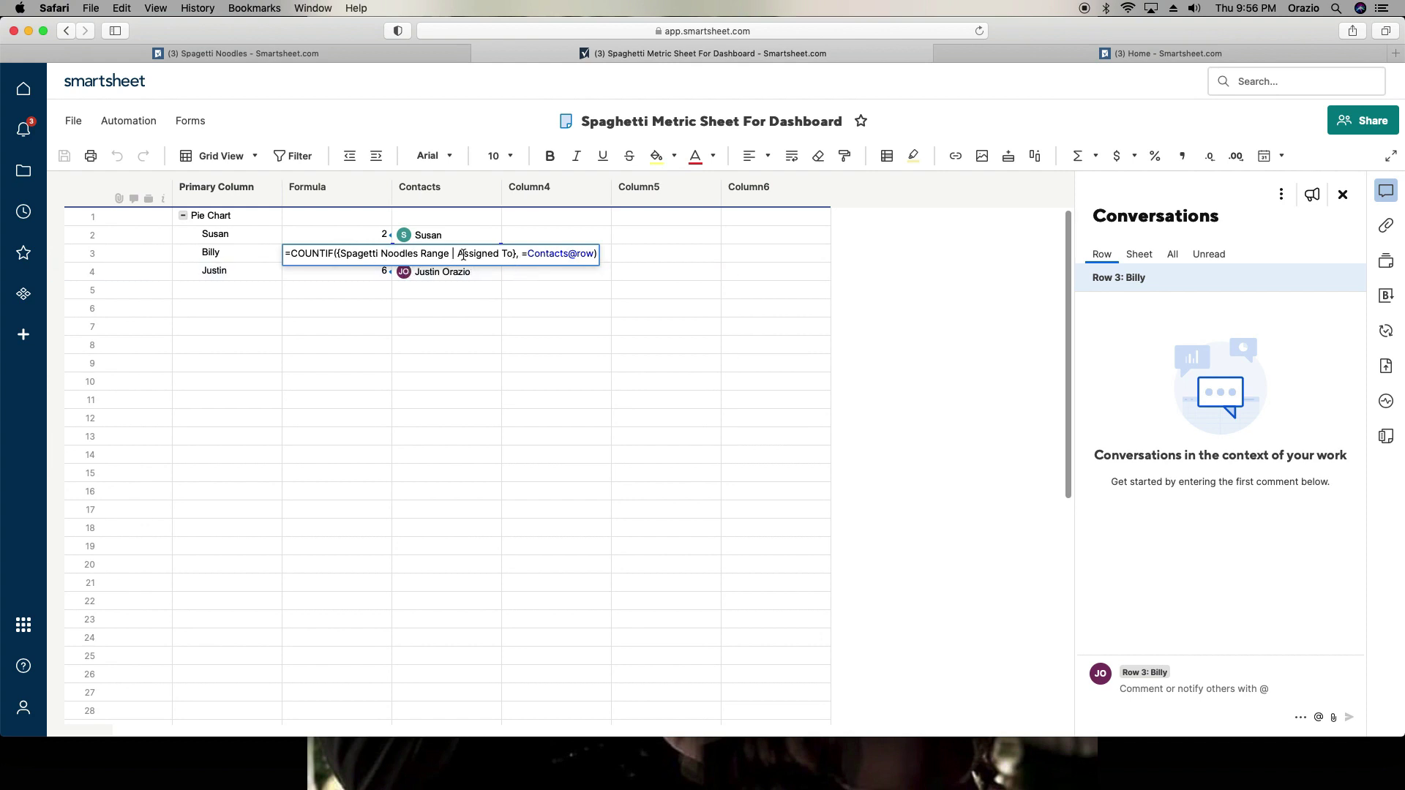
click(550, 301)
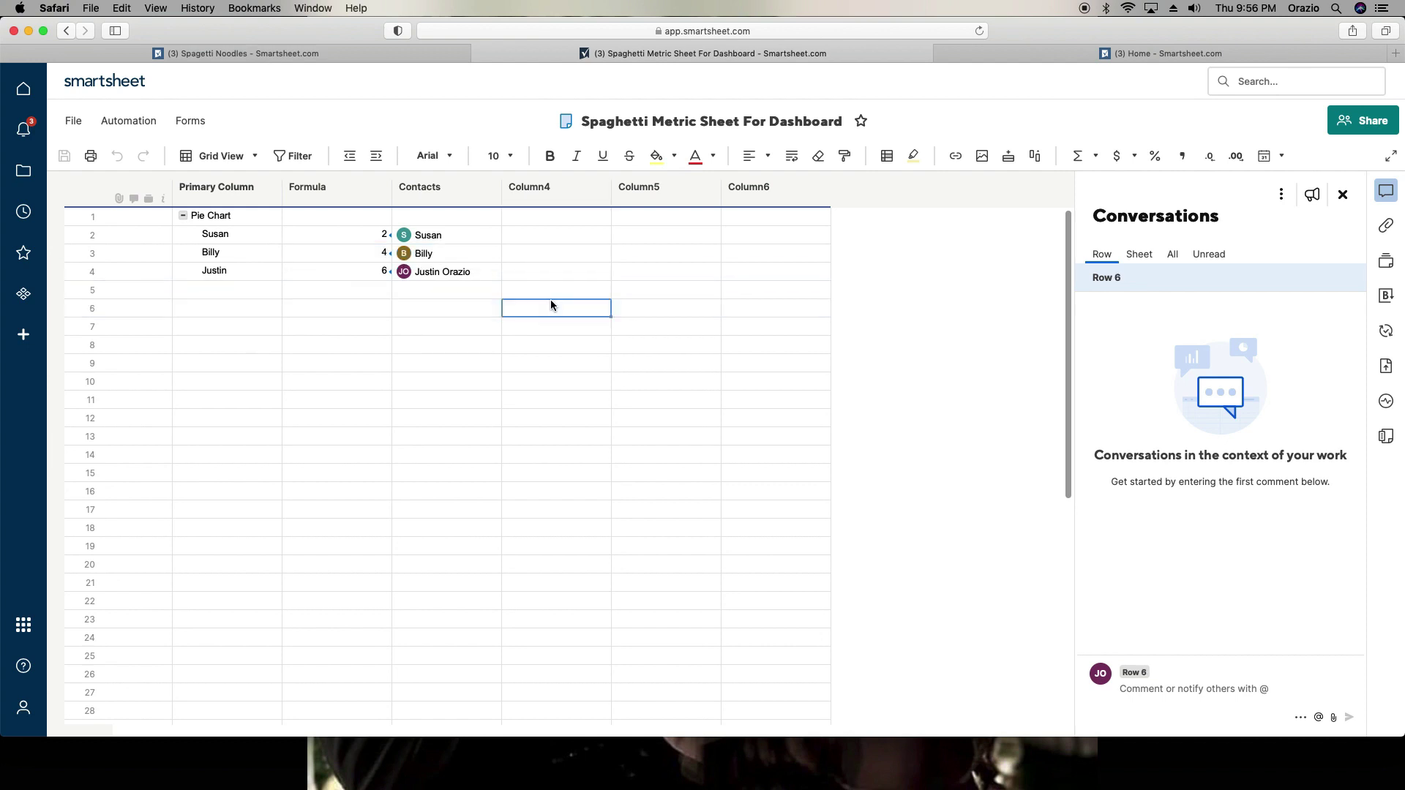
click(461, 257)
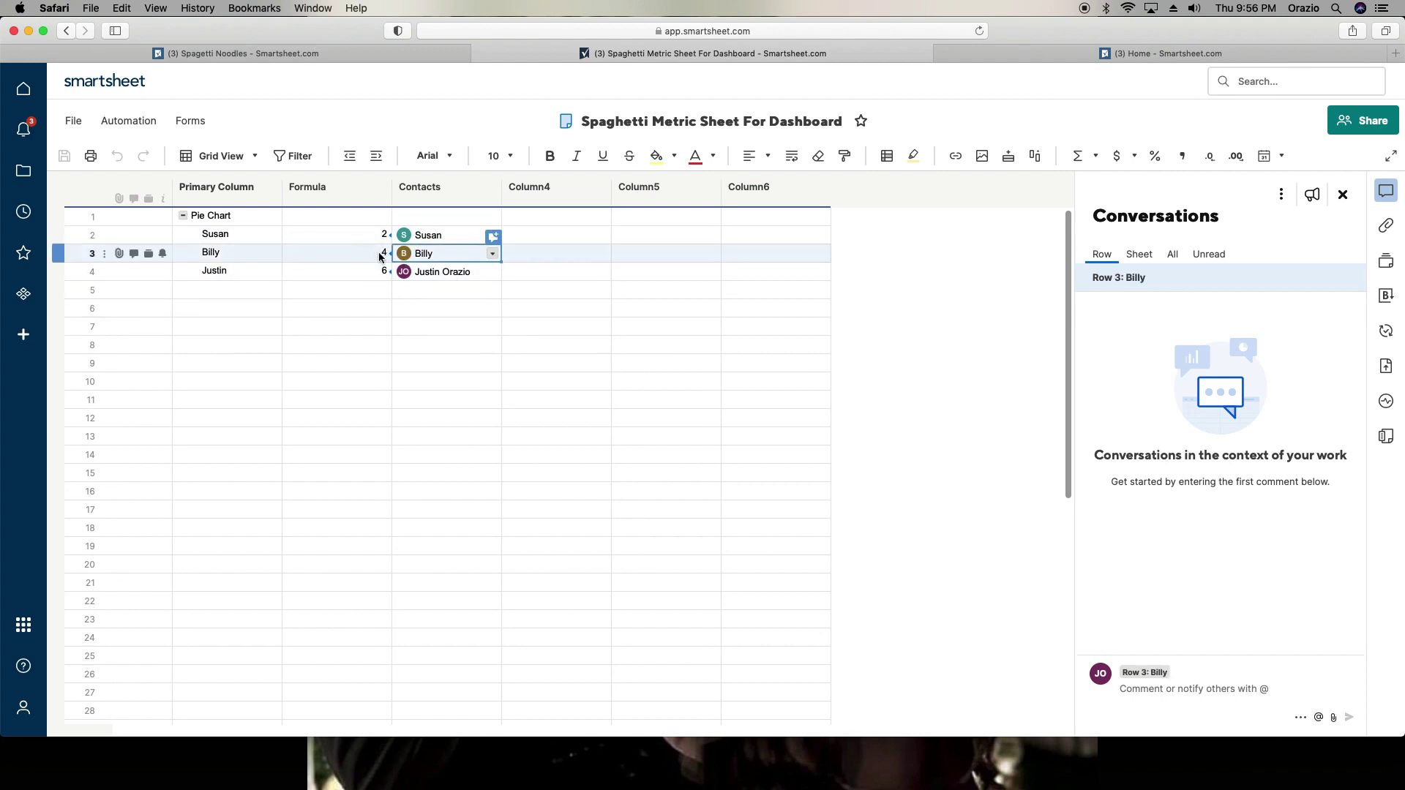
click(158, 54)
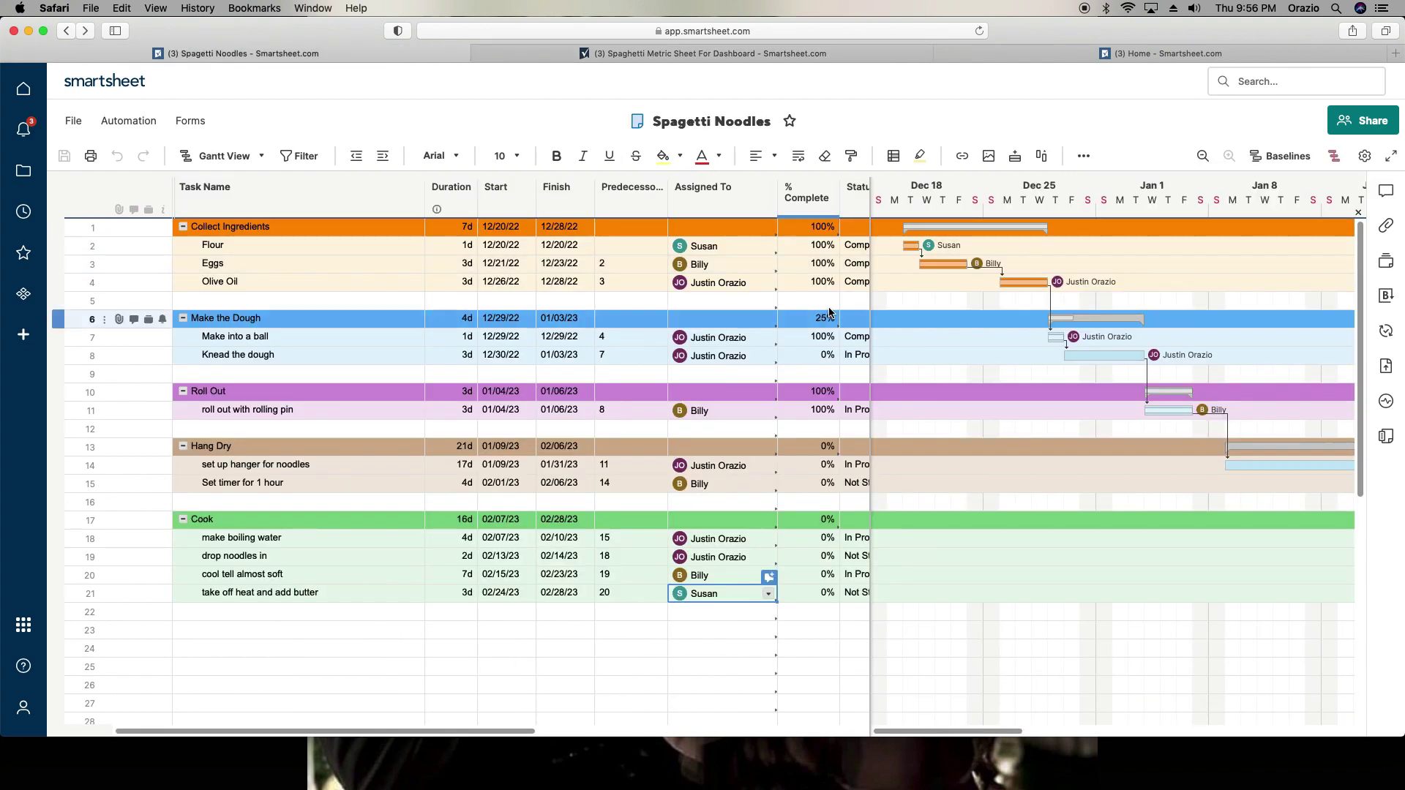
click(590, 54)
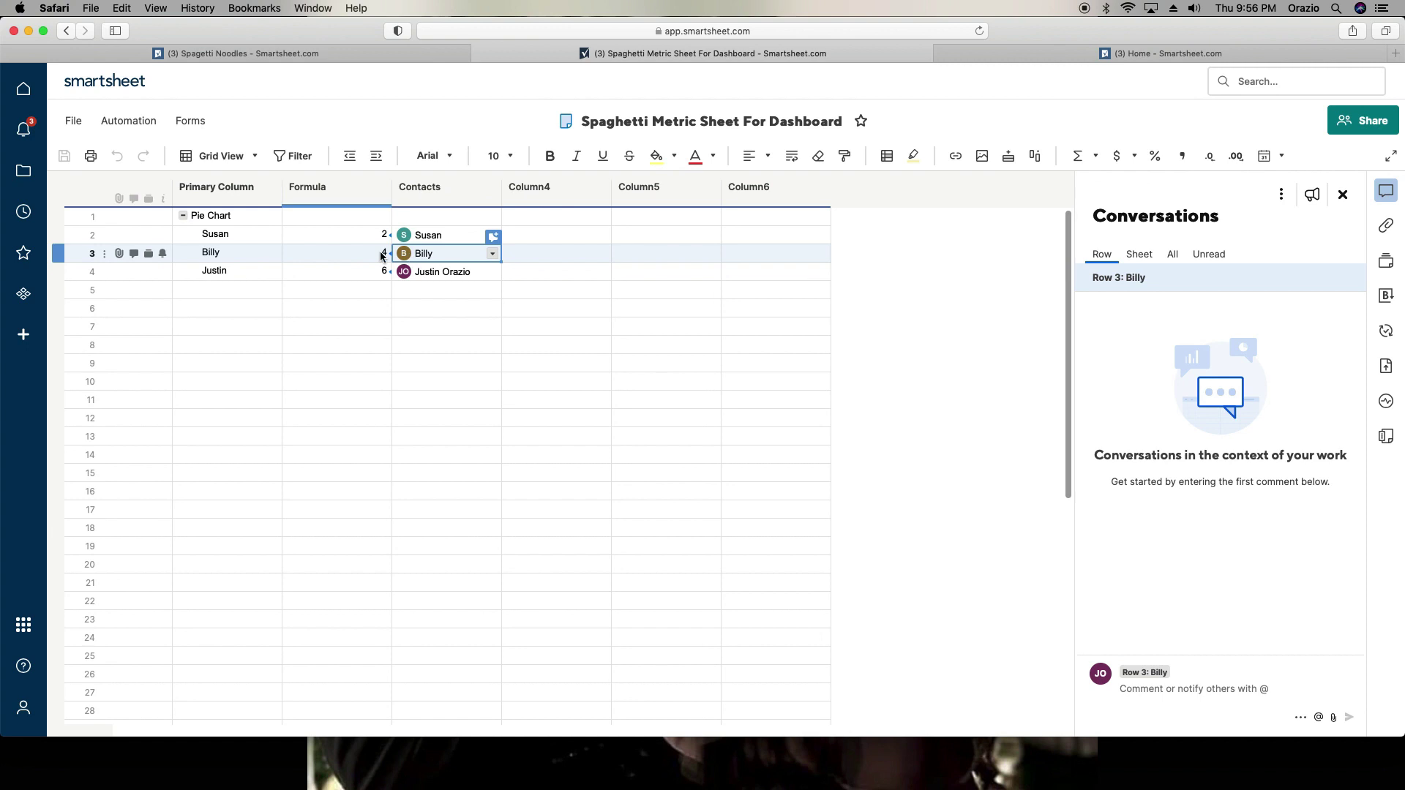
Step: Enter the heading "Number of Tasks" in row 6 of the Formula column
click(419, 330)
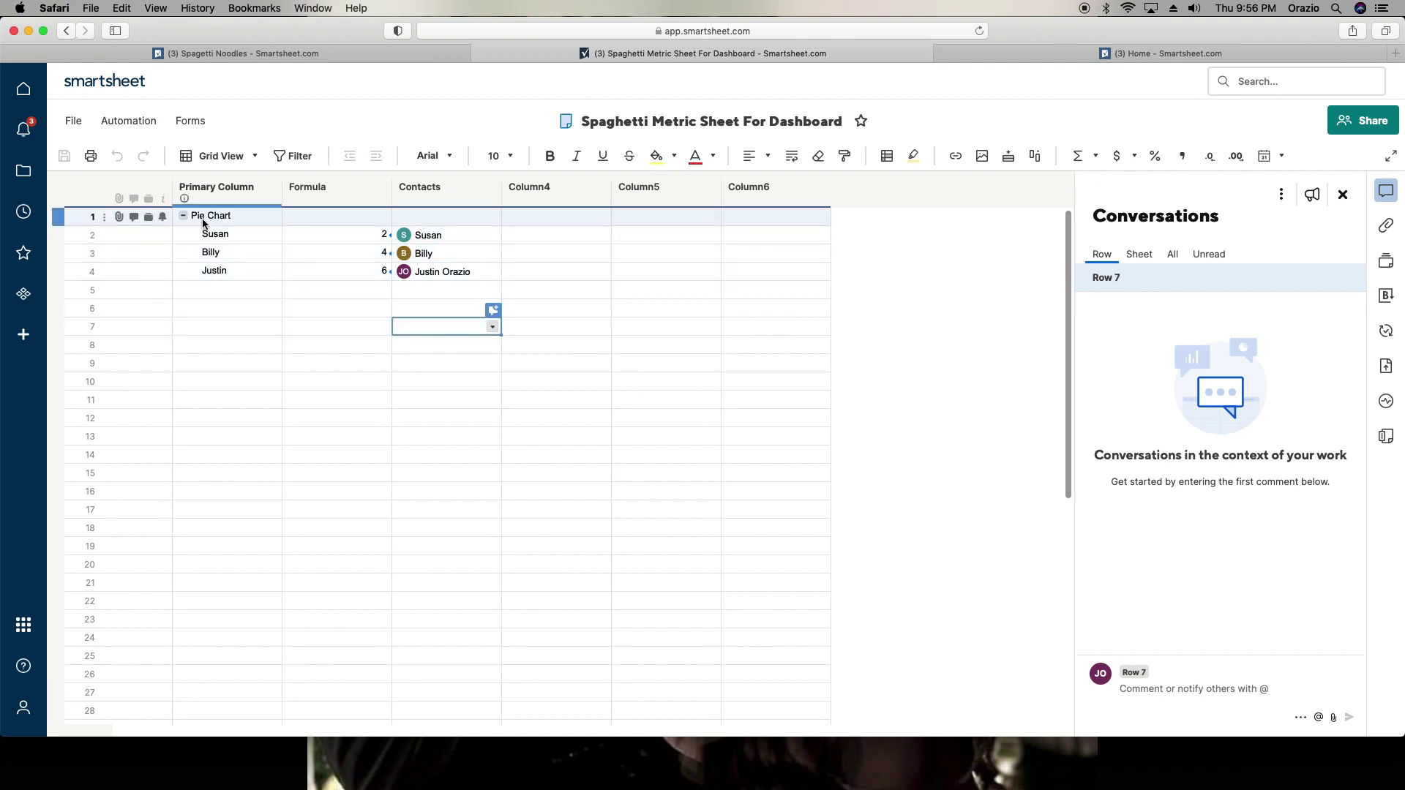
click(221, 311)
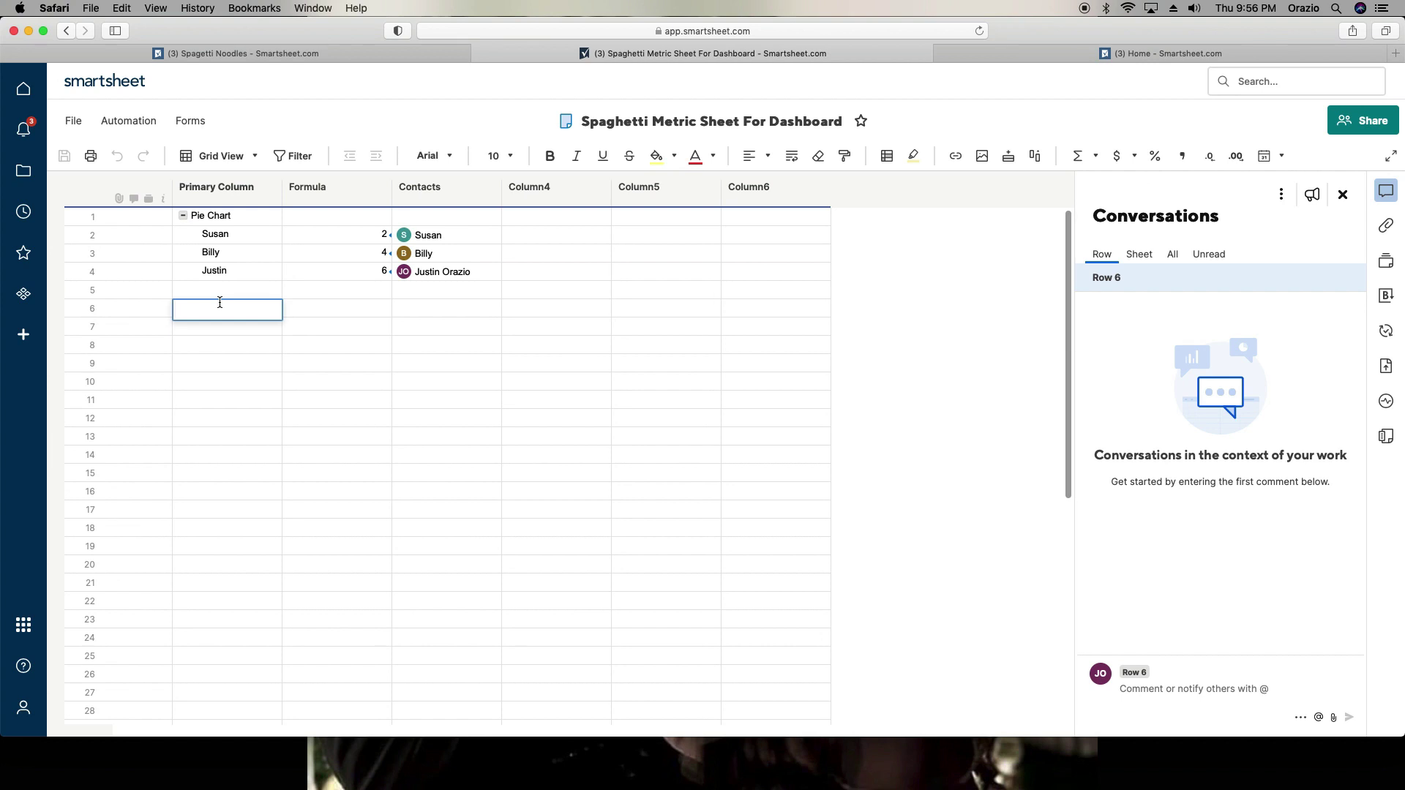
click(232, 313)
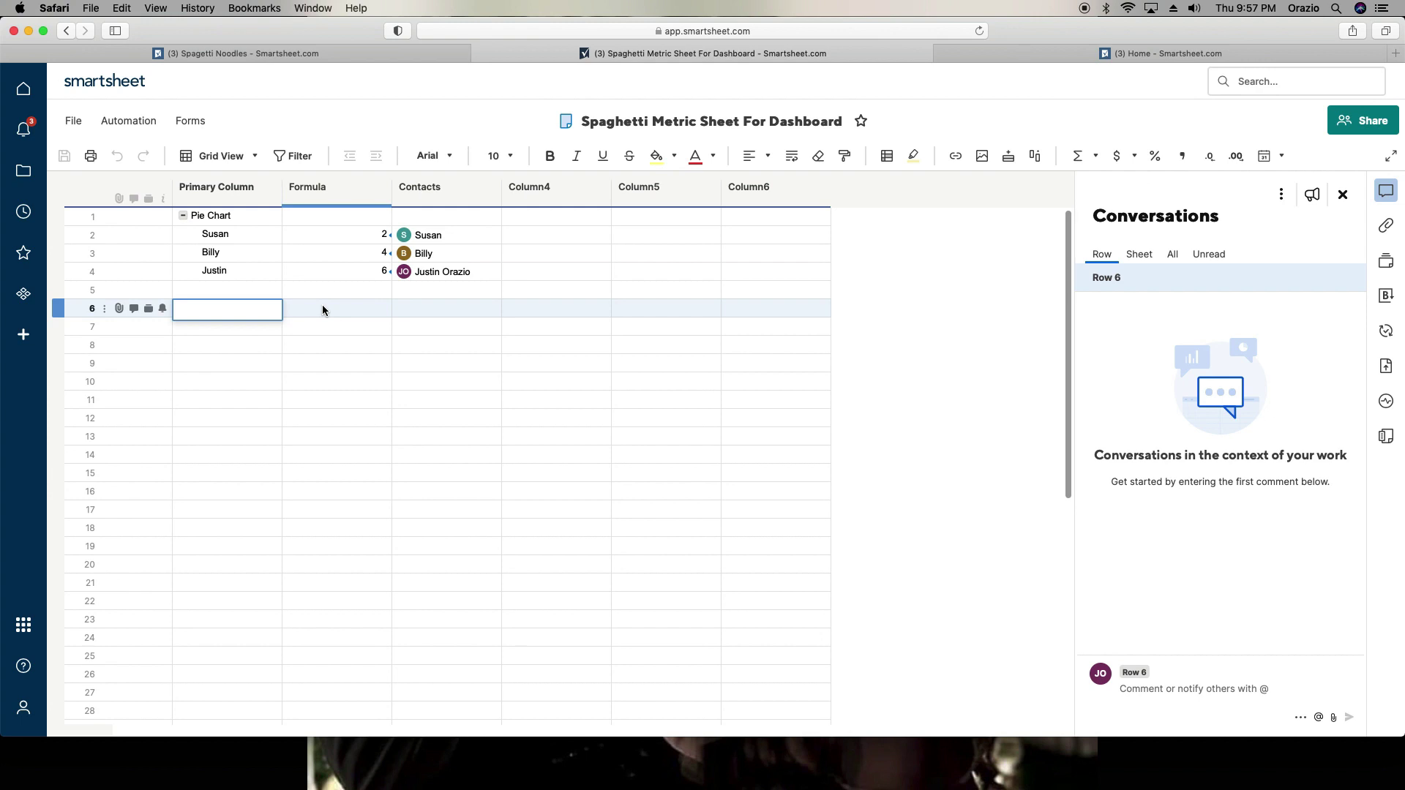
click(305, 308)
click(305, 308)
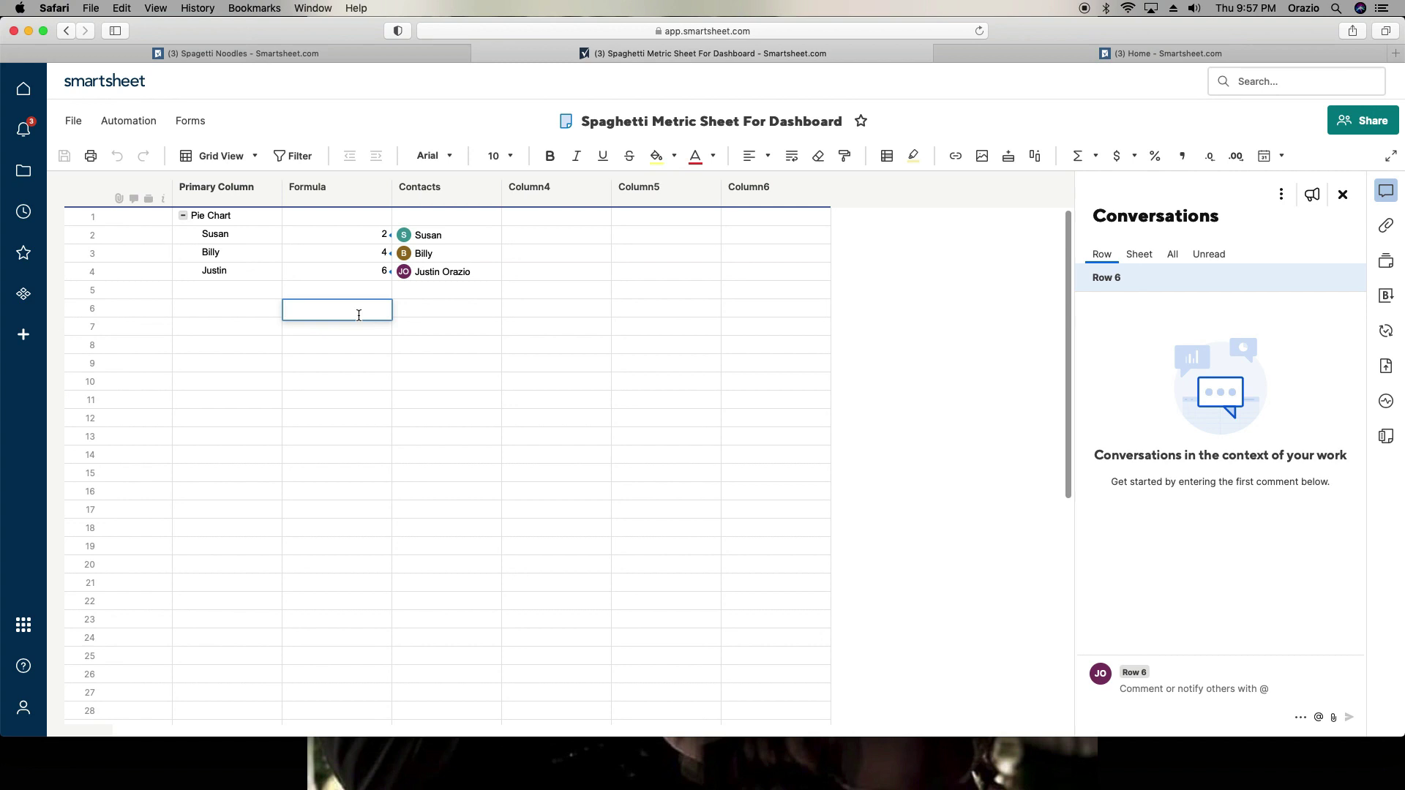
text(mbe)
click(505, 418)
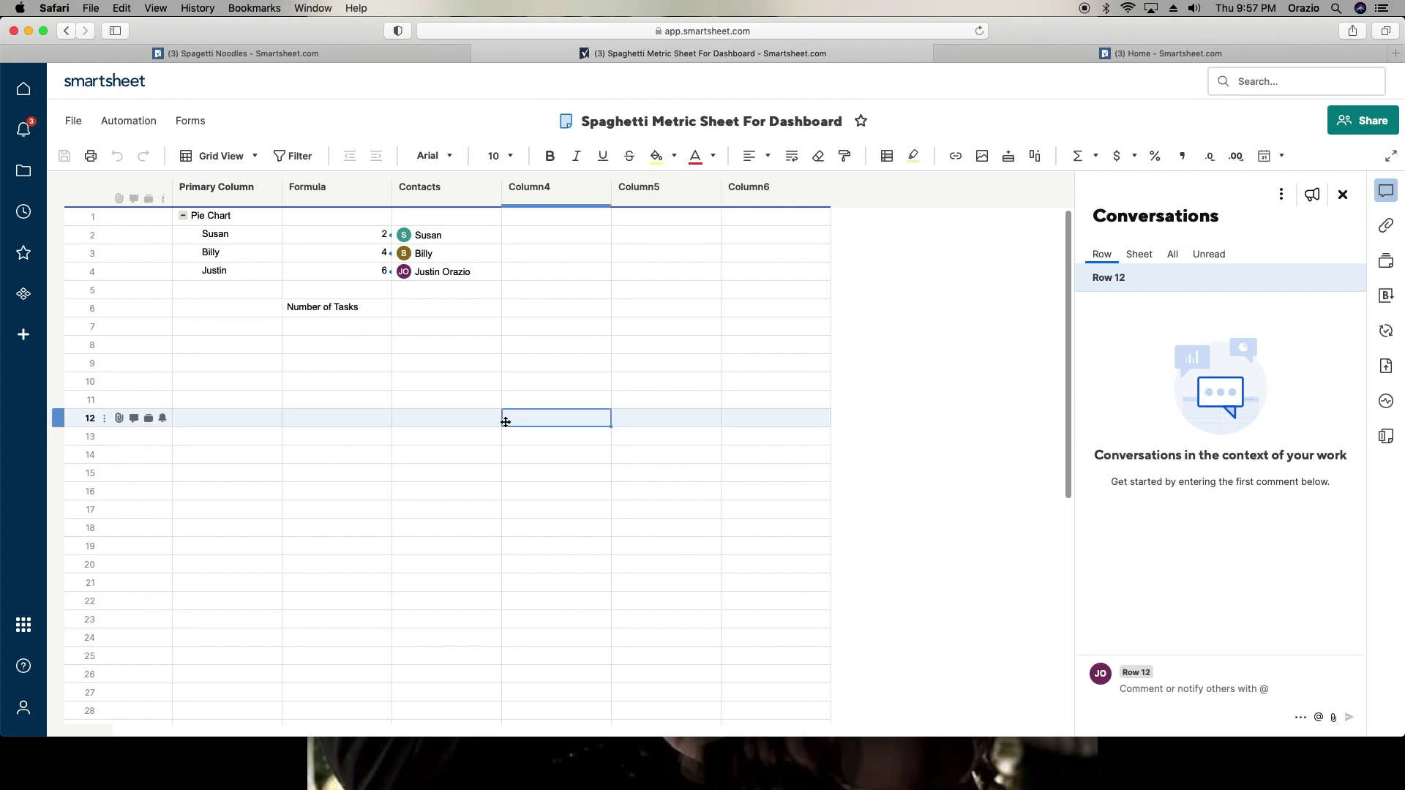
click(347, 327)
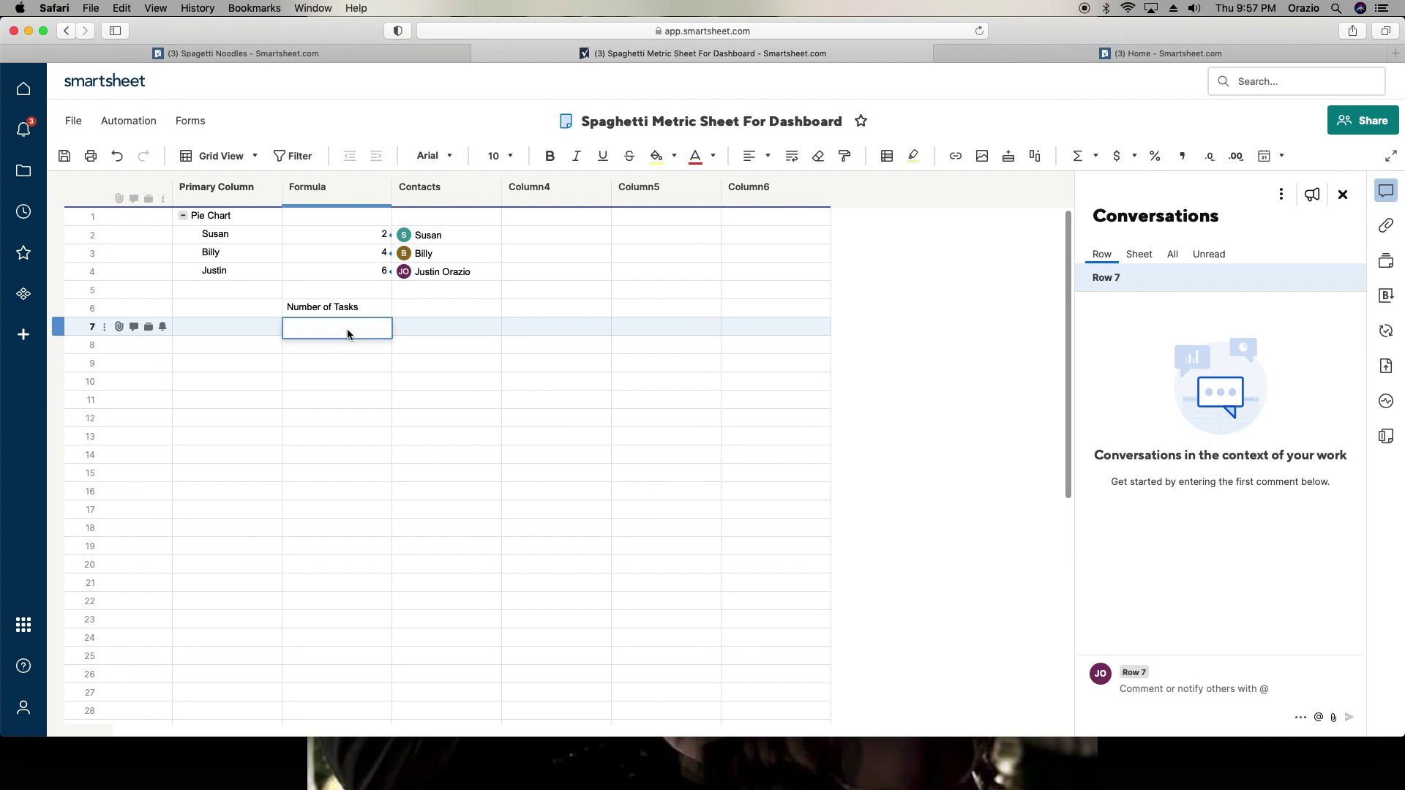
Step: Collapse all parent rows in the Spagetti Noodles sheet
click(421, 59)
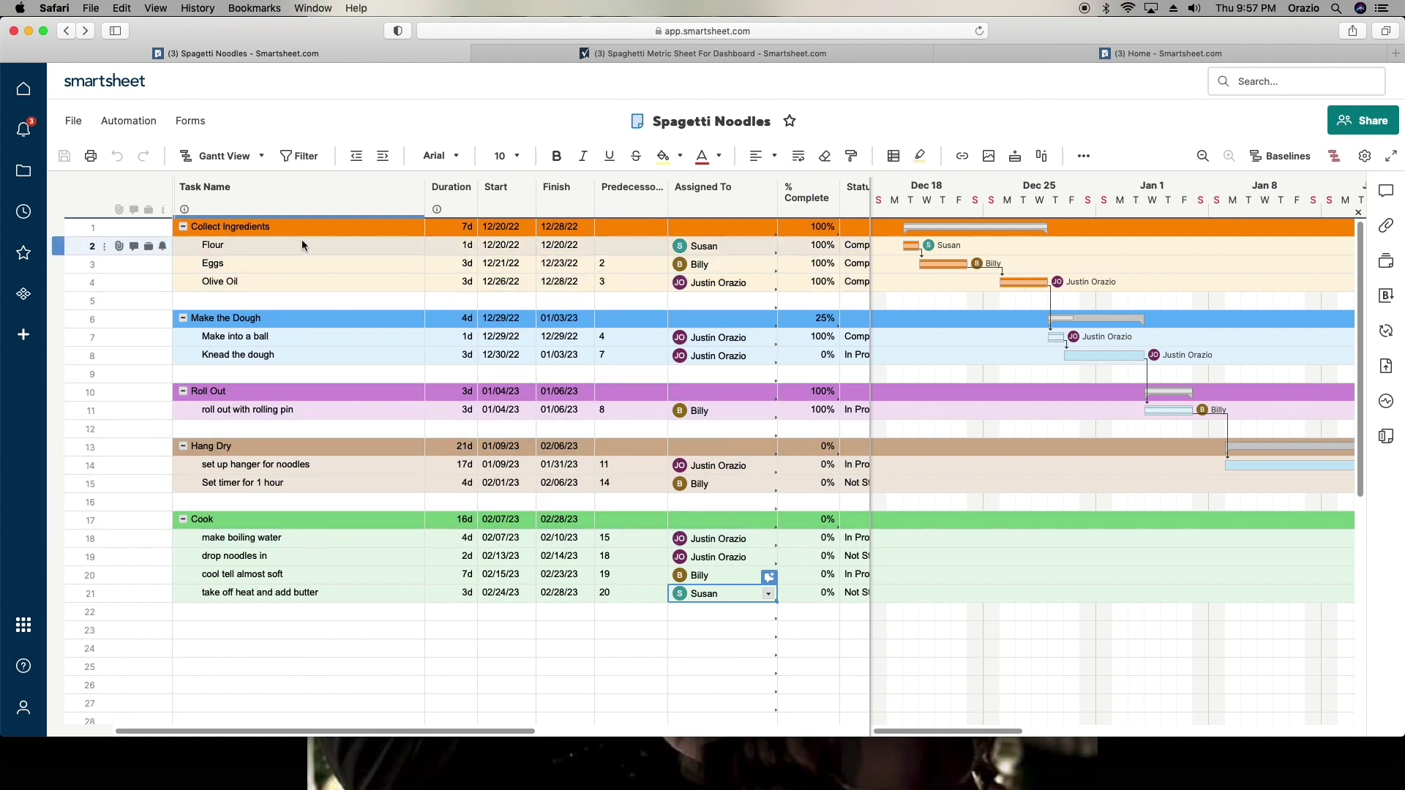
right_click(234, 196)
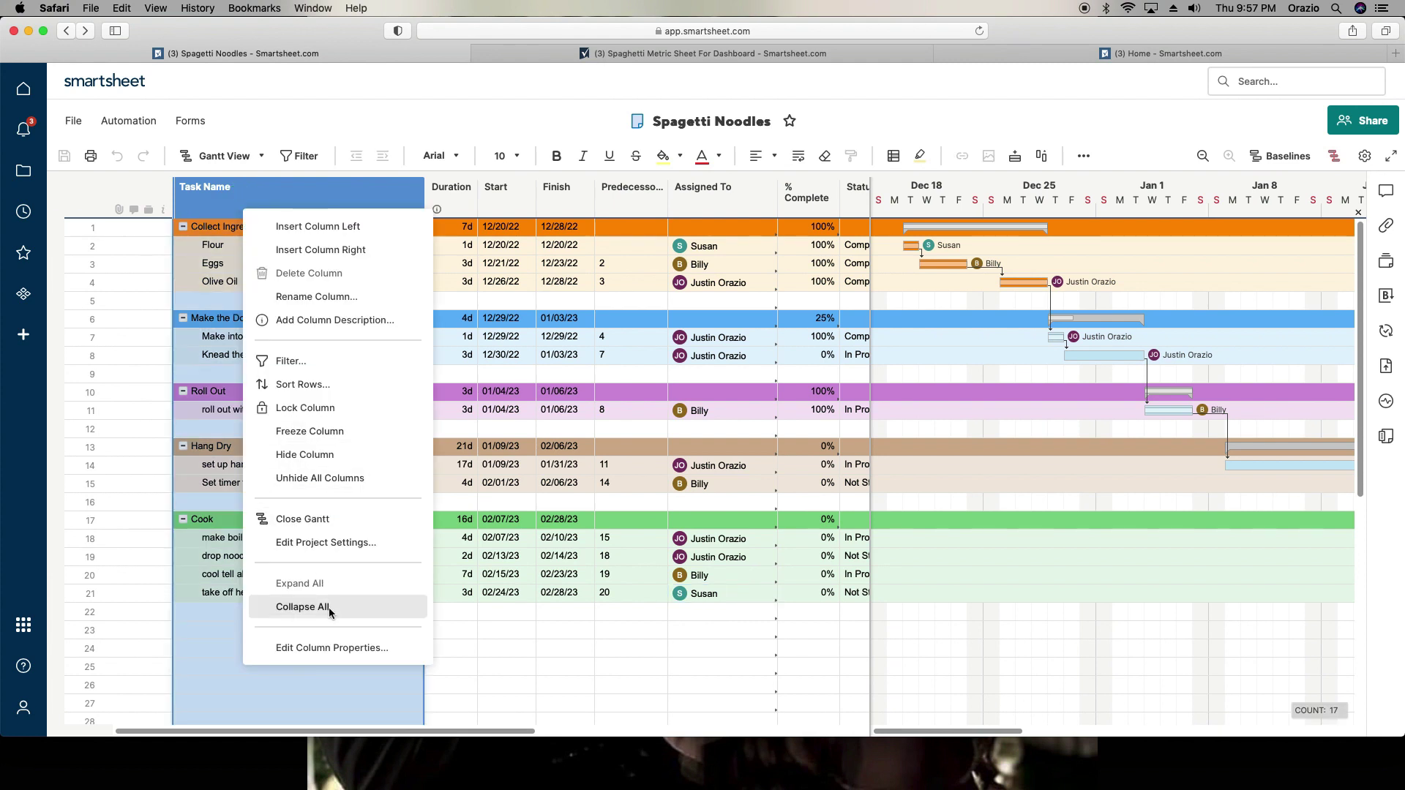
click(302, 607)
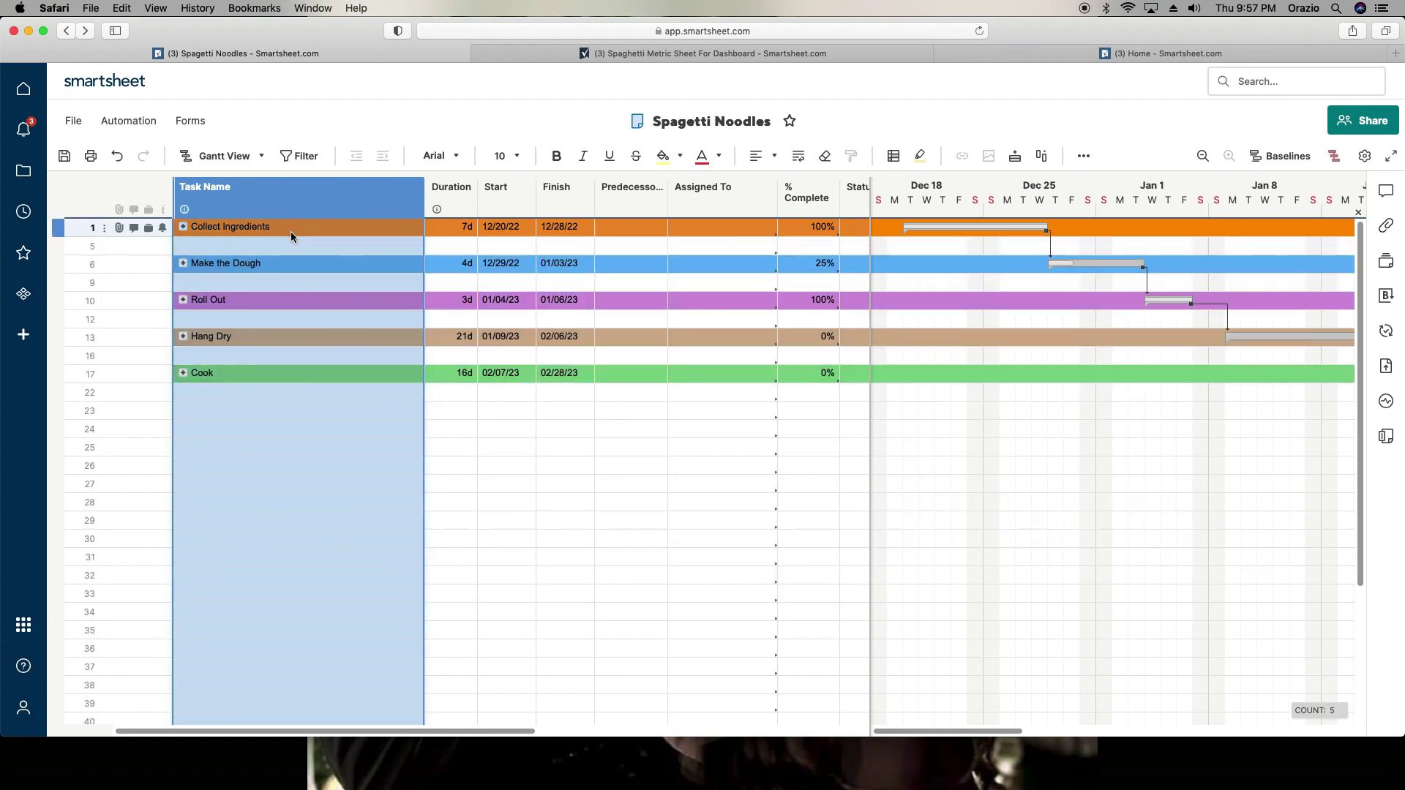
Step: Copy the Task Name cells of the five parent rows, Collect Ingredients through Cook
drag(254, 232, 260, 375)
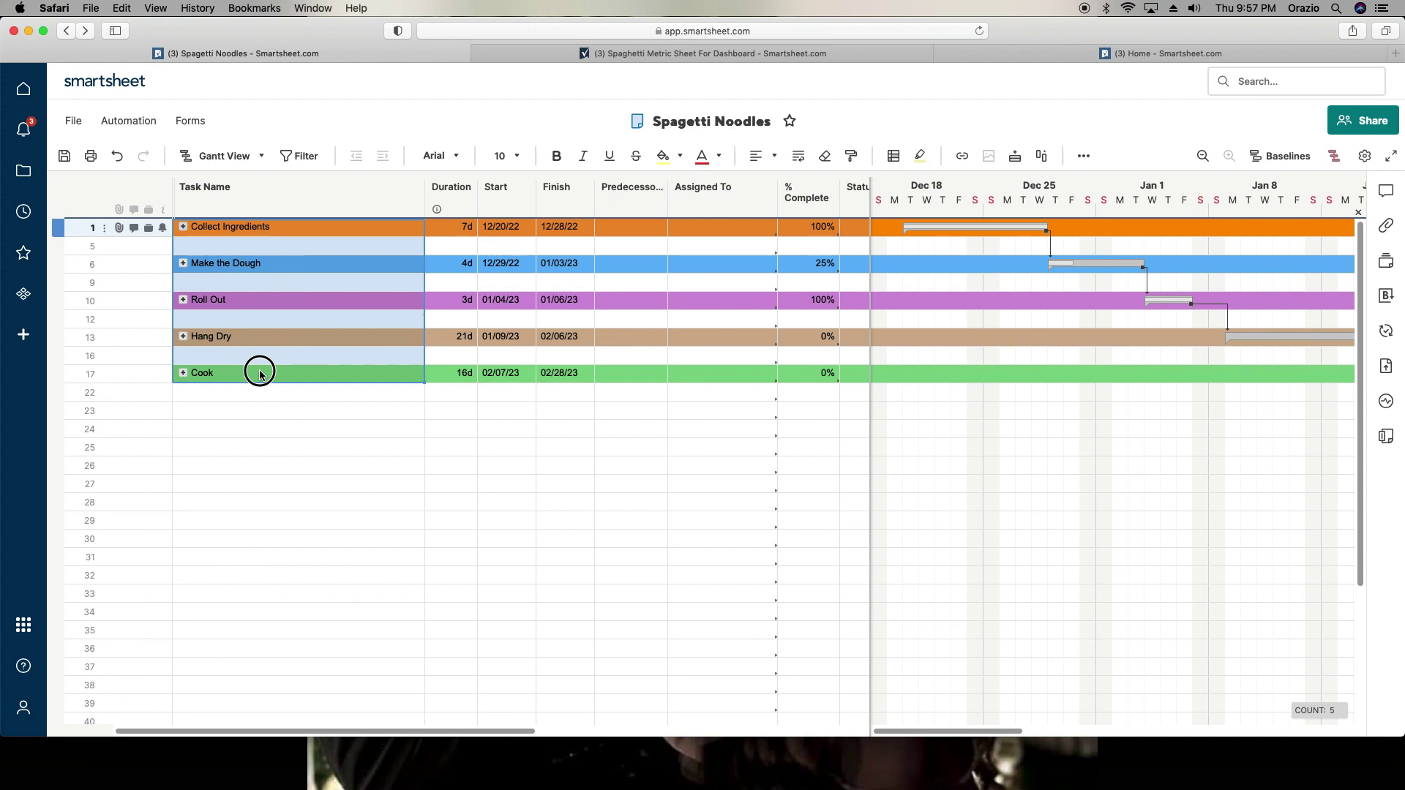
click(183, 372)
drag(314, 227, 301, 381)
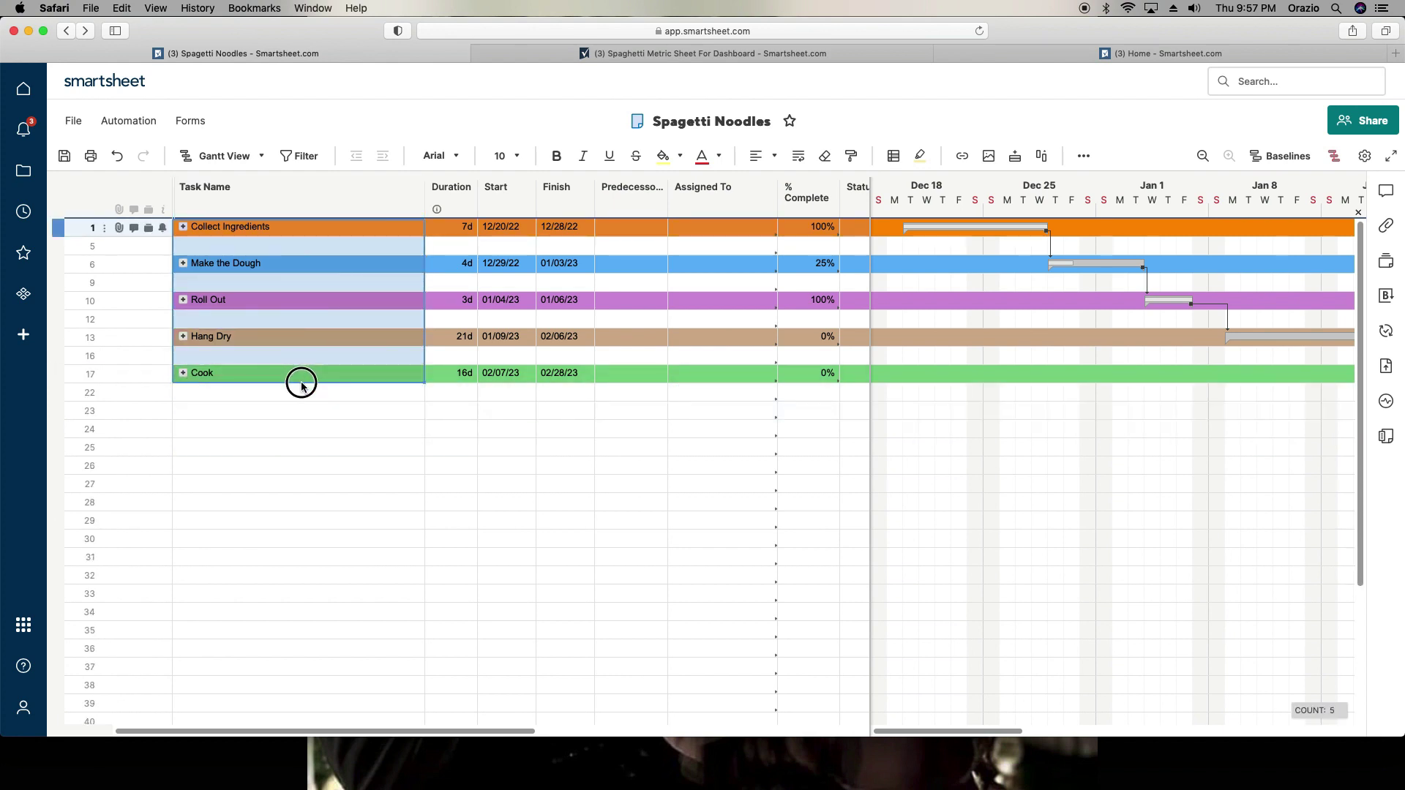
right_click(329, 372)
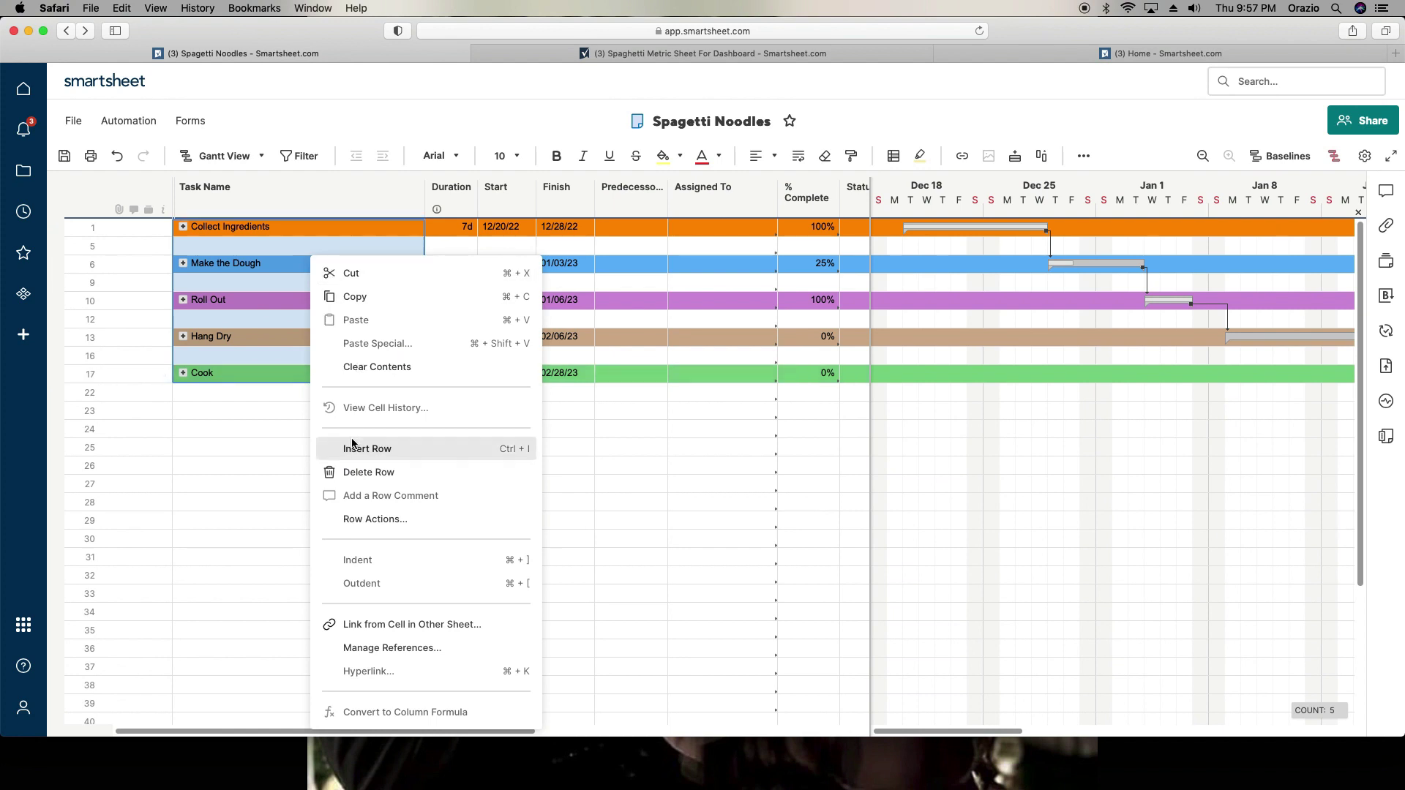
click(368, 296)
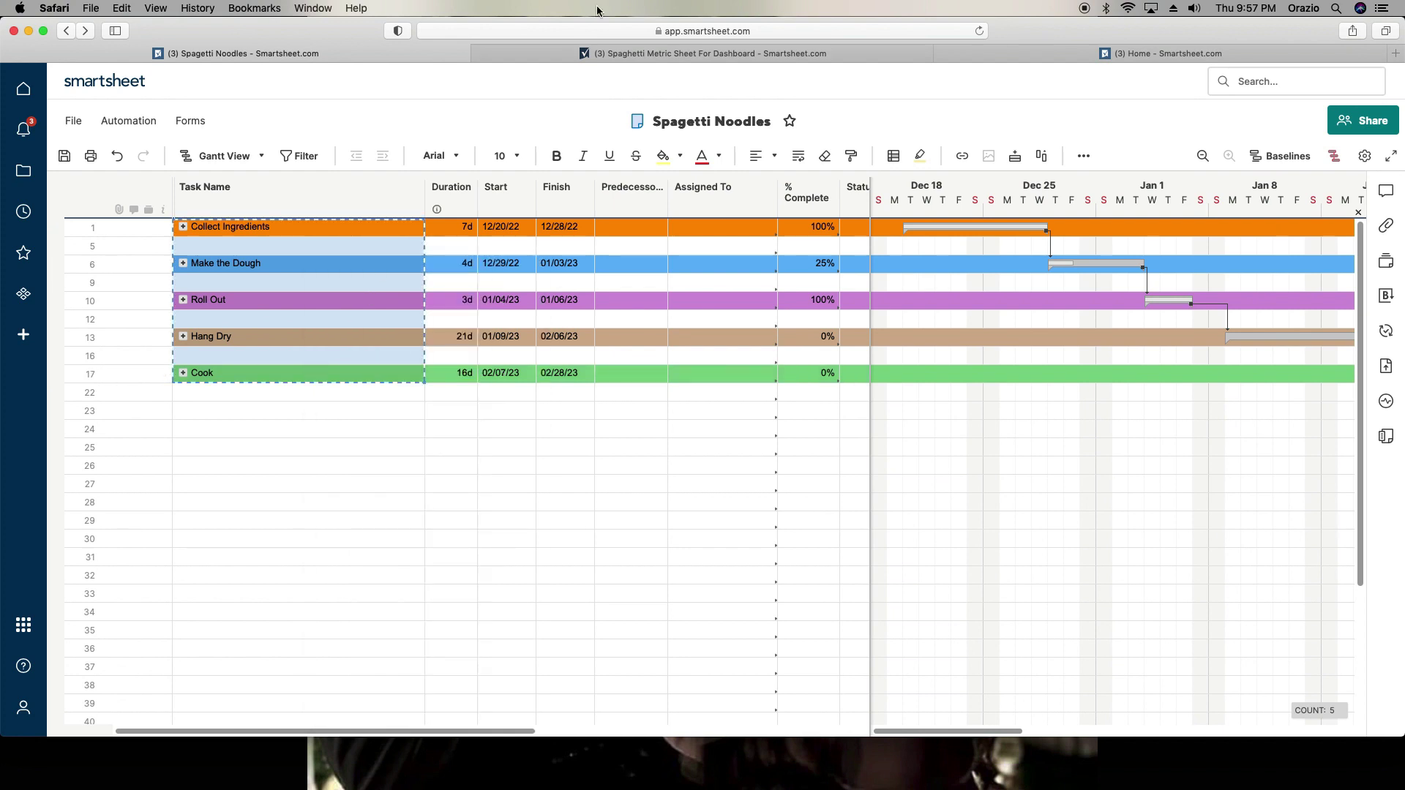
Step: Try to paste the copied parent task names into the metric sheet's Formula column from row 7
click(598, 53)
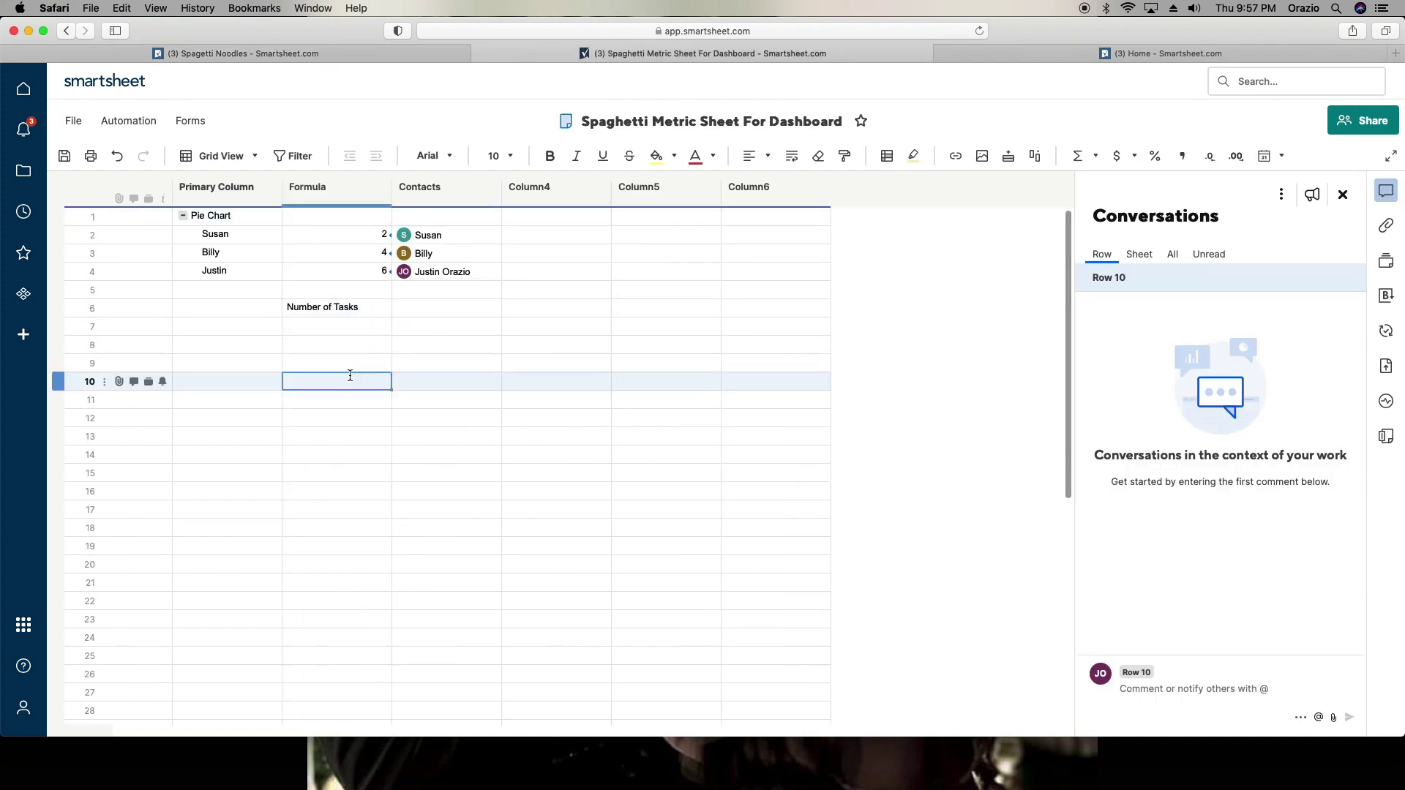
key(super+v)
click(384, 344)
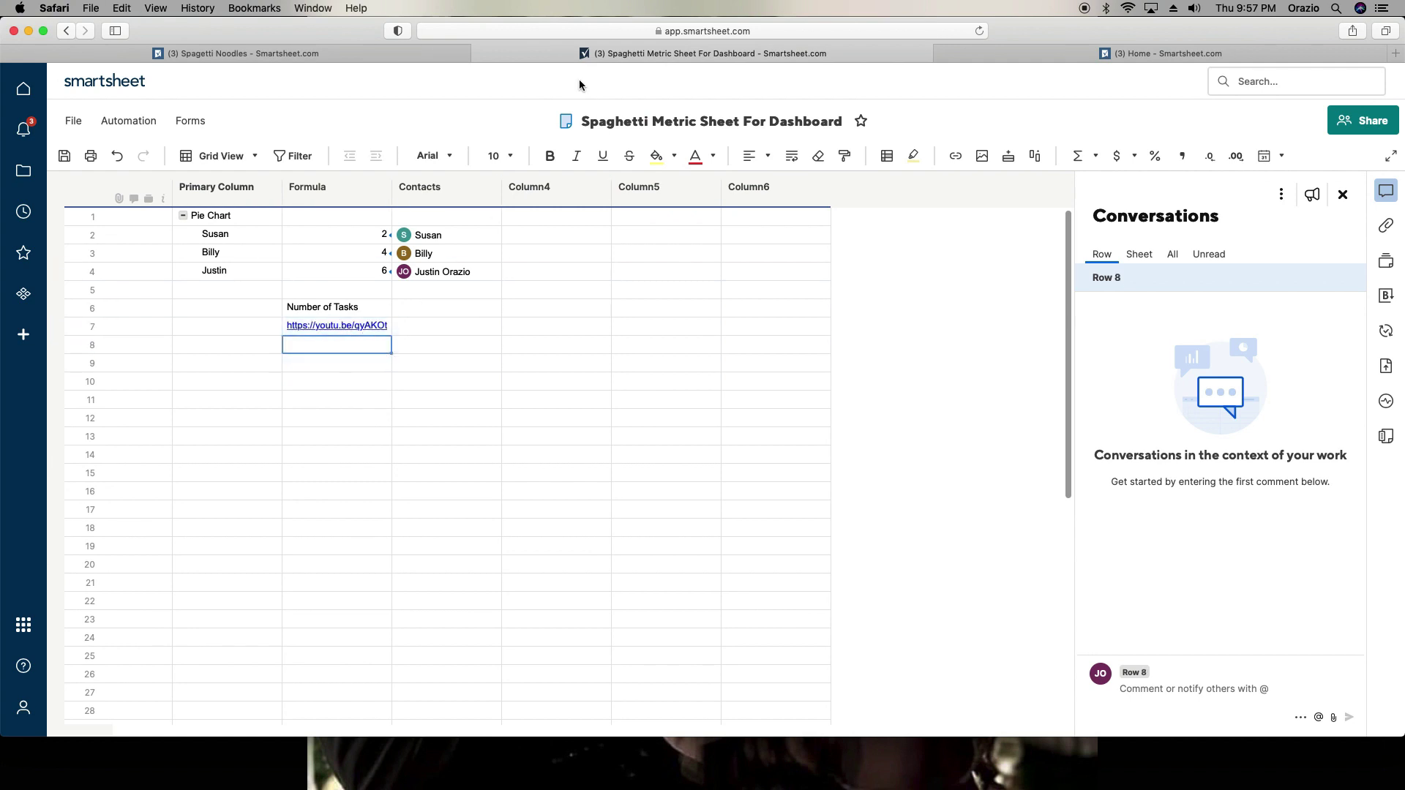
Step: Recopy the parent task names from Spagetti Noodles, undo the stray link paste, and paste the names from row 7 of the Formula column
click(334, 54)
drag(306, 228, 276, 383)
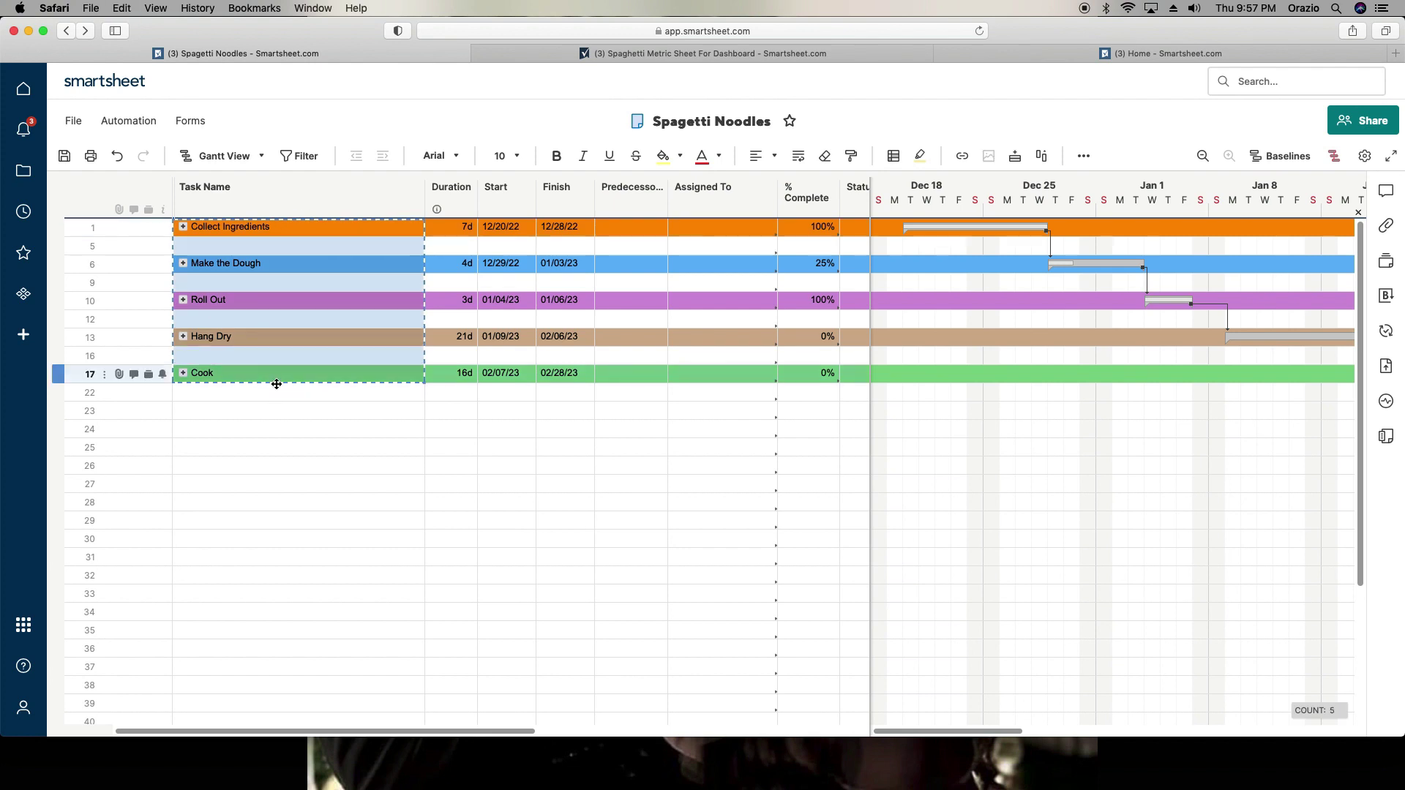
click(702, 52)
click(445, 328)
click(118, 156)
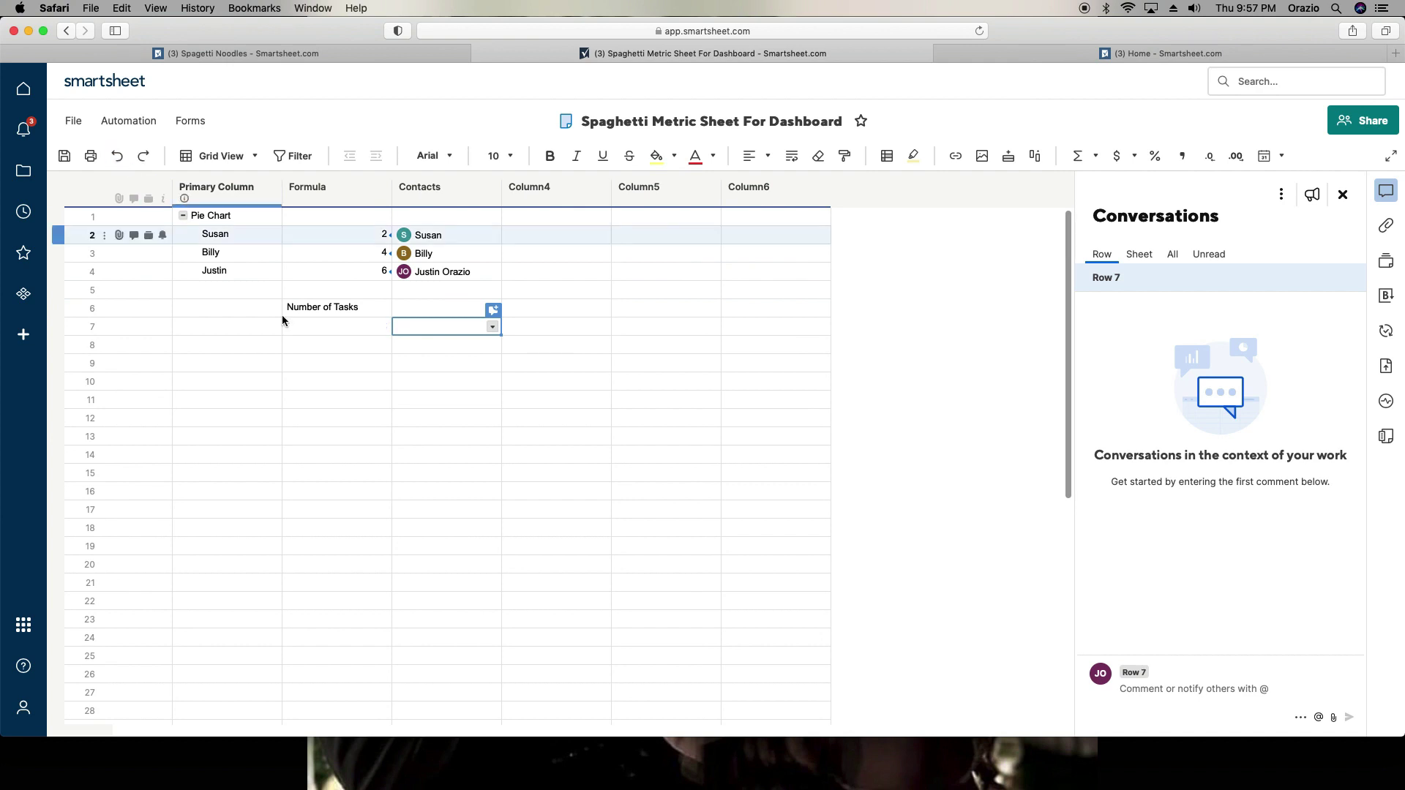
click(317, 327)
key(cmd+v)
click(517, 364)
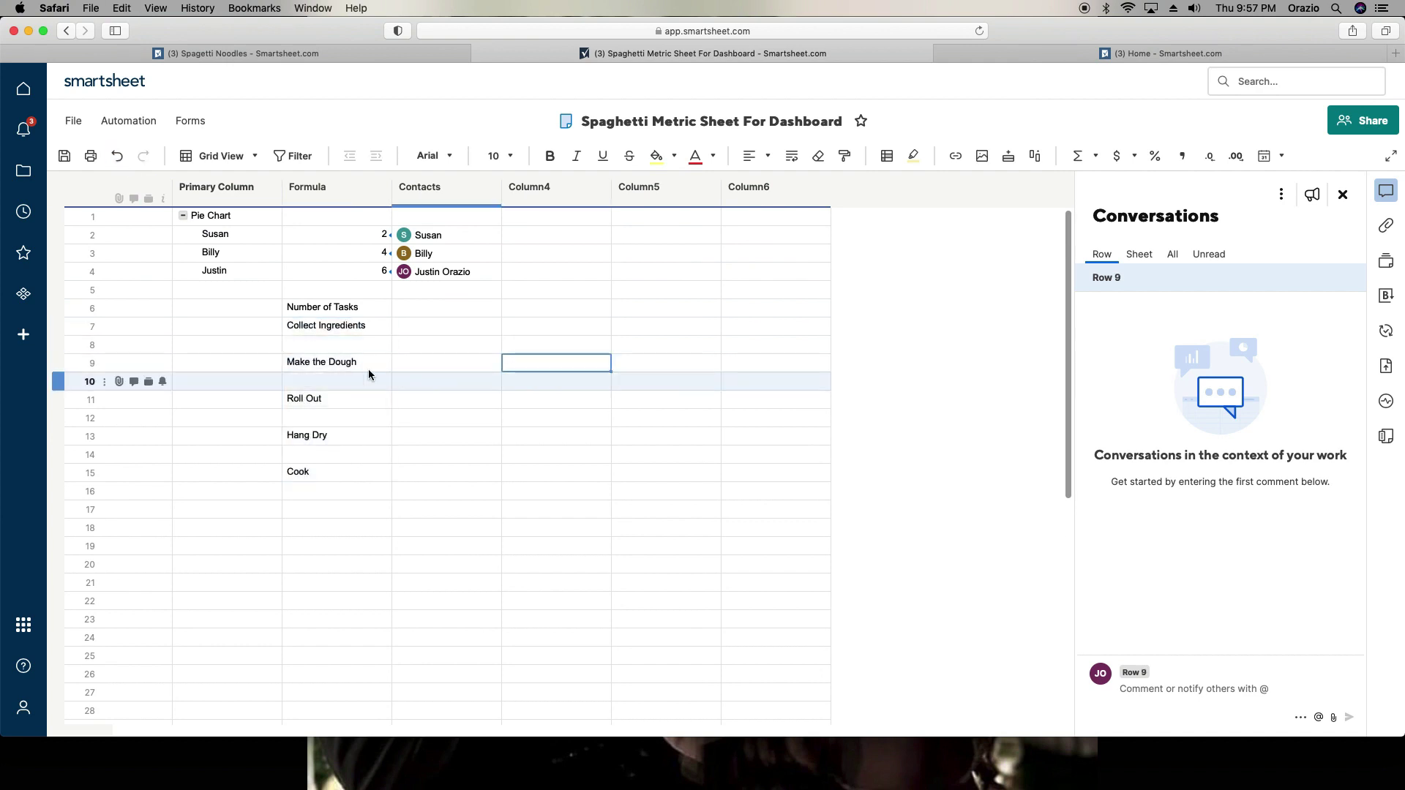
Step: Delete the four blank rows between the pasted task names Collect Ingredients, Make the Dough, Roll Out, Hang Dry and Cook
right_click(58, 345)
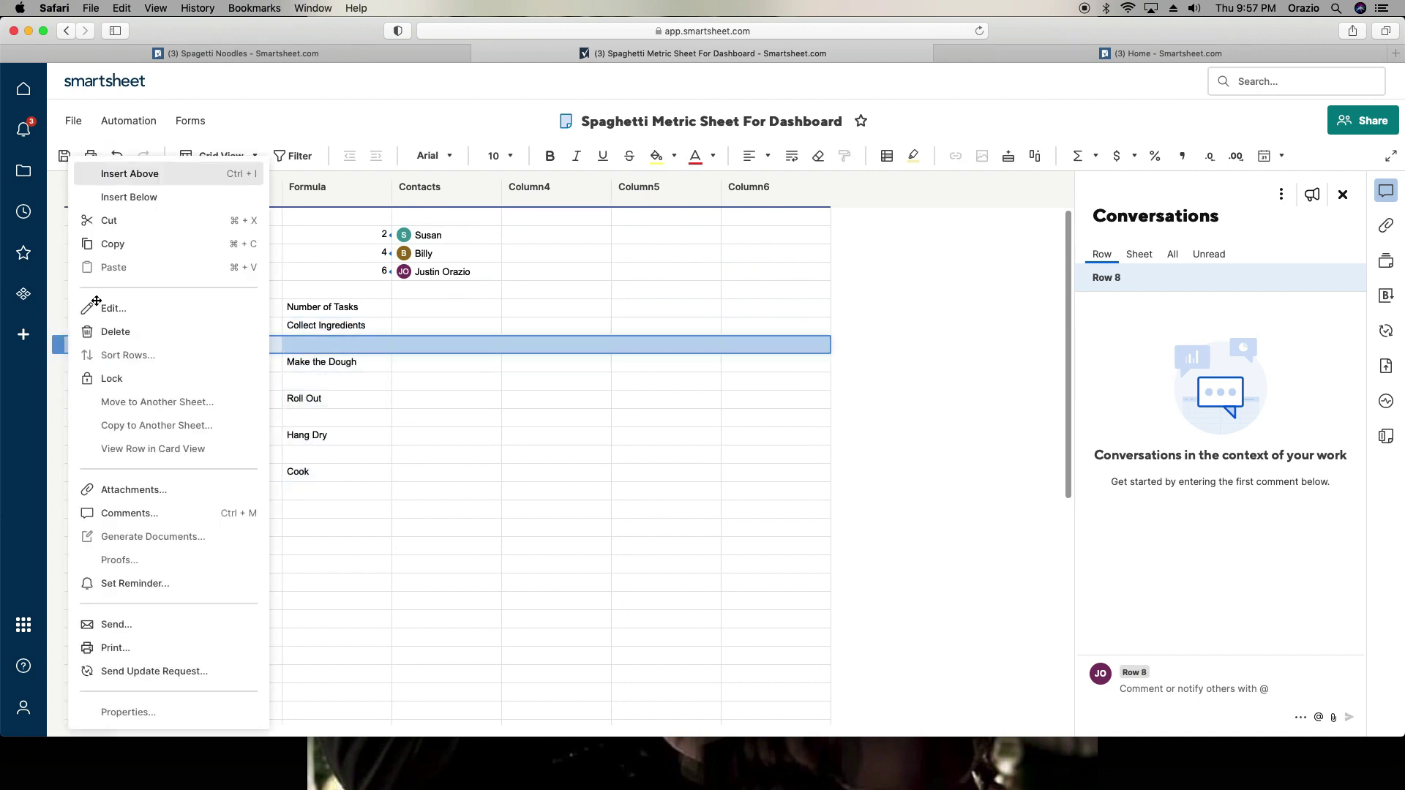
click(116, 331)
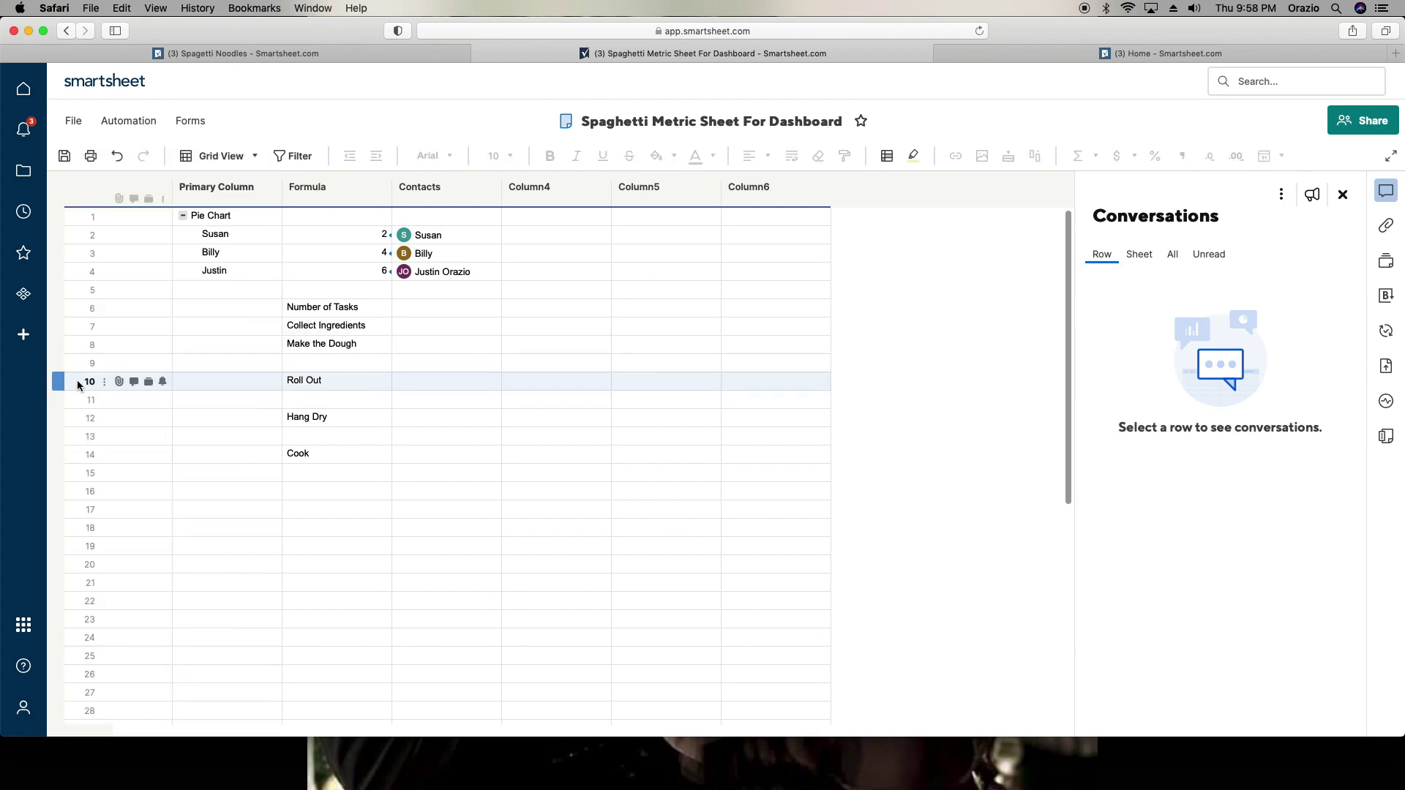
right_click(59, 370)
click(117, 327)
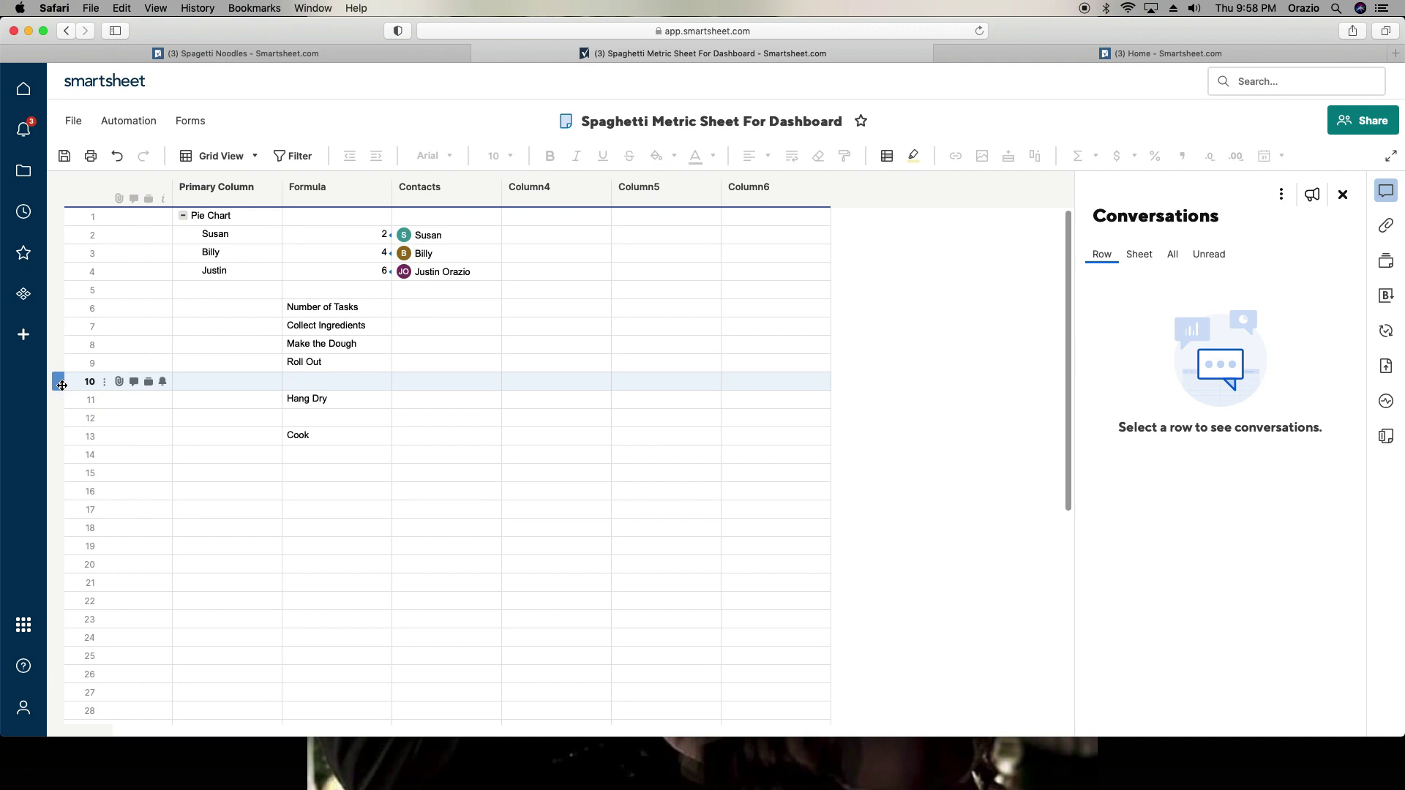
right_click(62, 386)
click(115, 333)
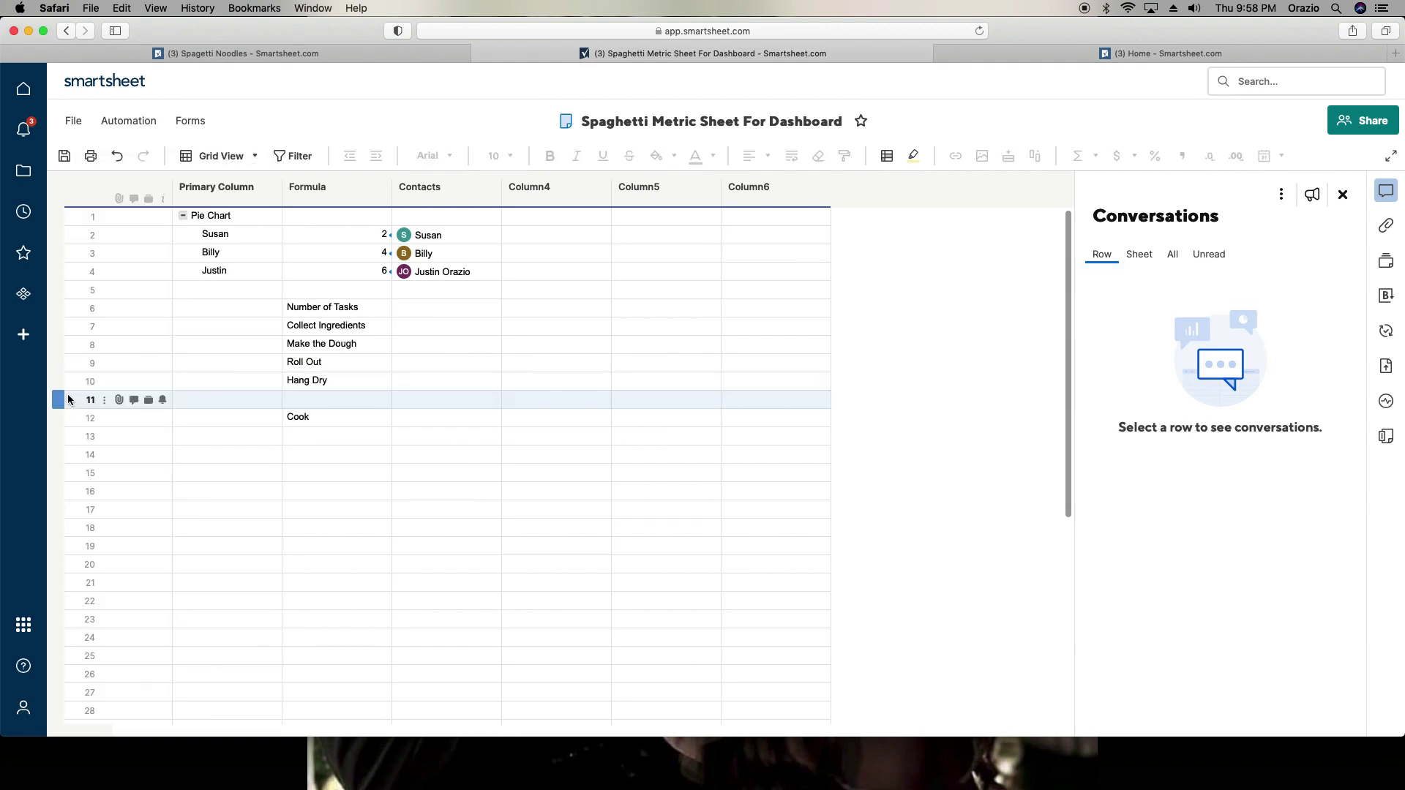
right_click(64, 396)
click(111, 336)
click(323, 469)
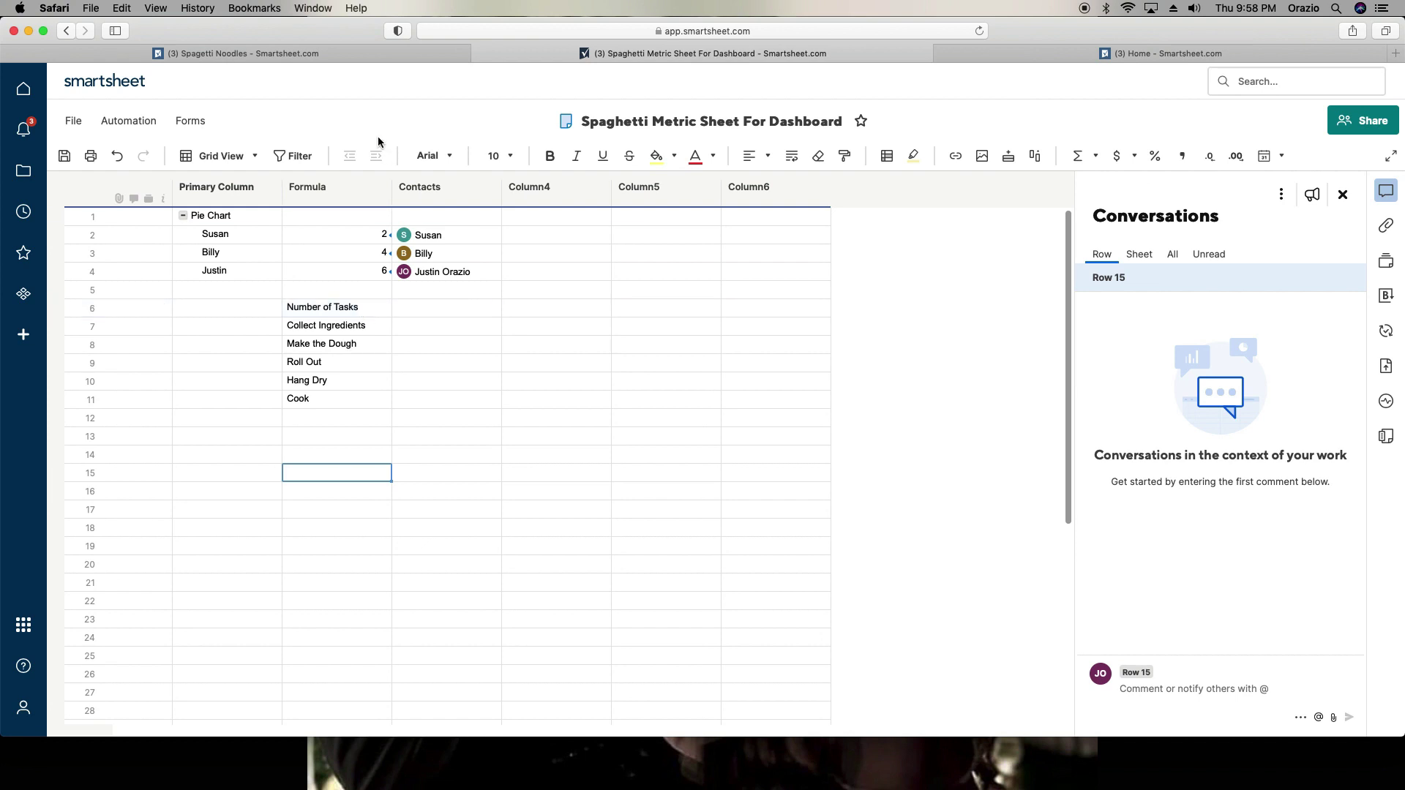
Step: Expand all rows in the Spagetti Noodles sheet to show the tasks under each parent
click(329, 53)
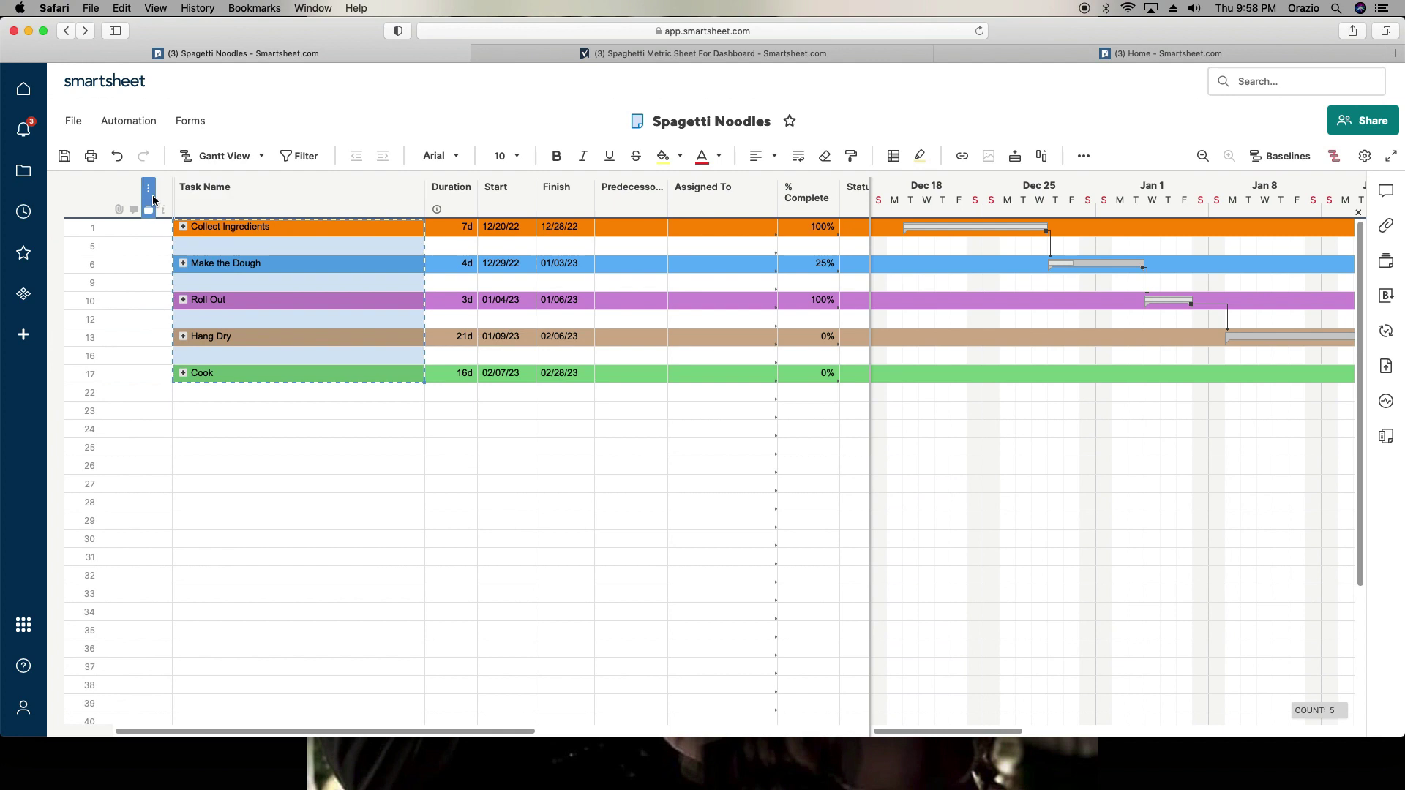
click(343, 202)
right_click(348, 205)
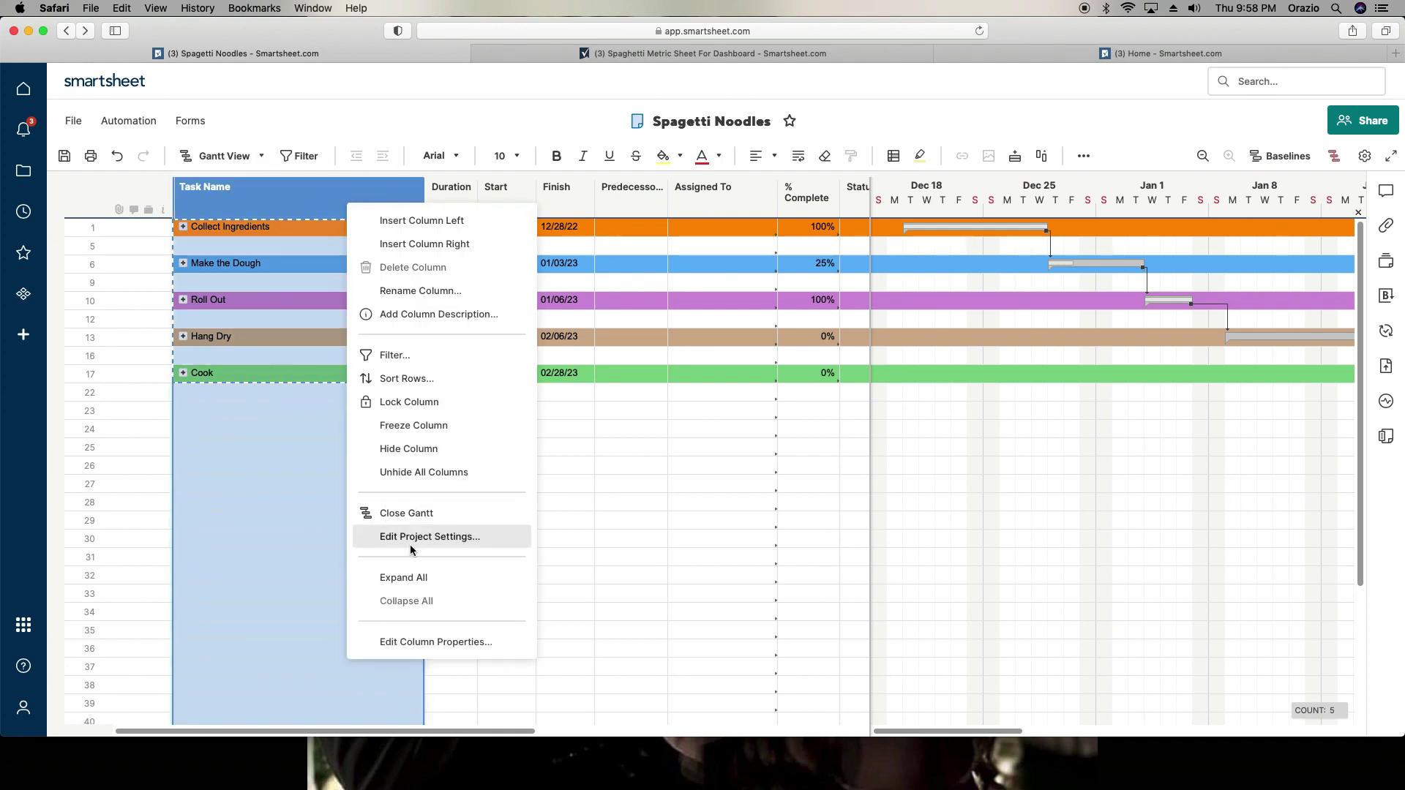
click(421, 578)
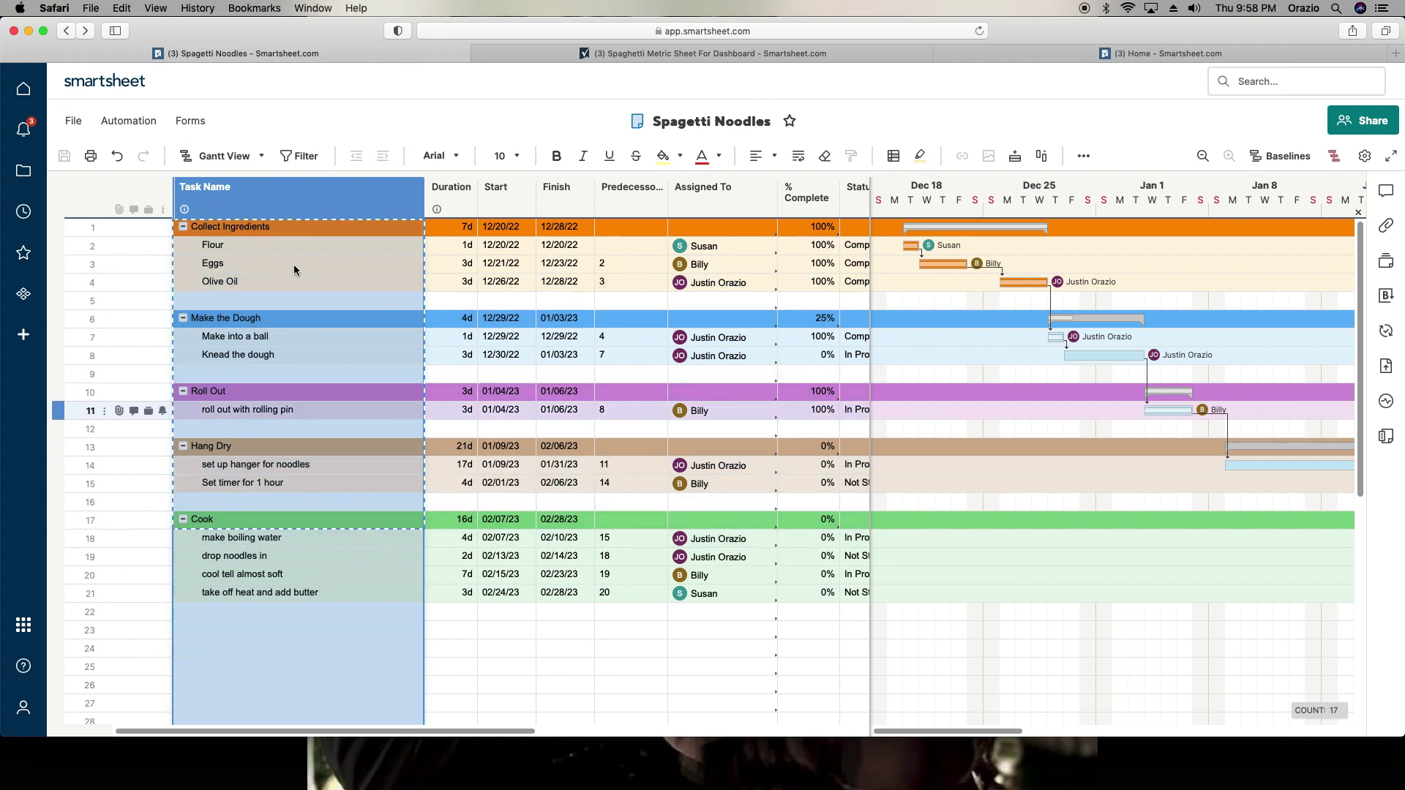
click(137, 483)
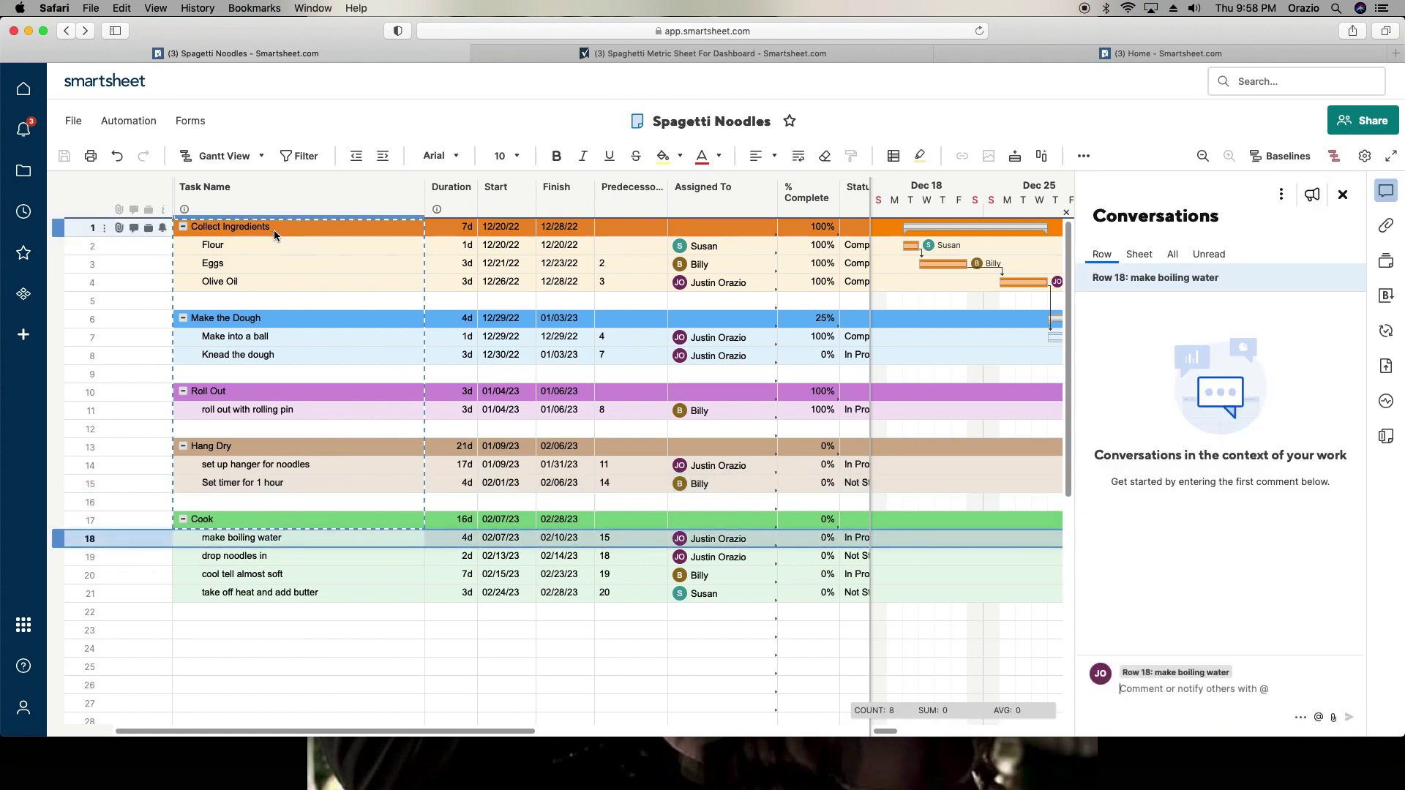
Step: Link the metric sheet's row 6 Primary Column cell to the Collect Ingredients % Complete cell in the Spagetti Noodles sheet
click(601, 57)
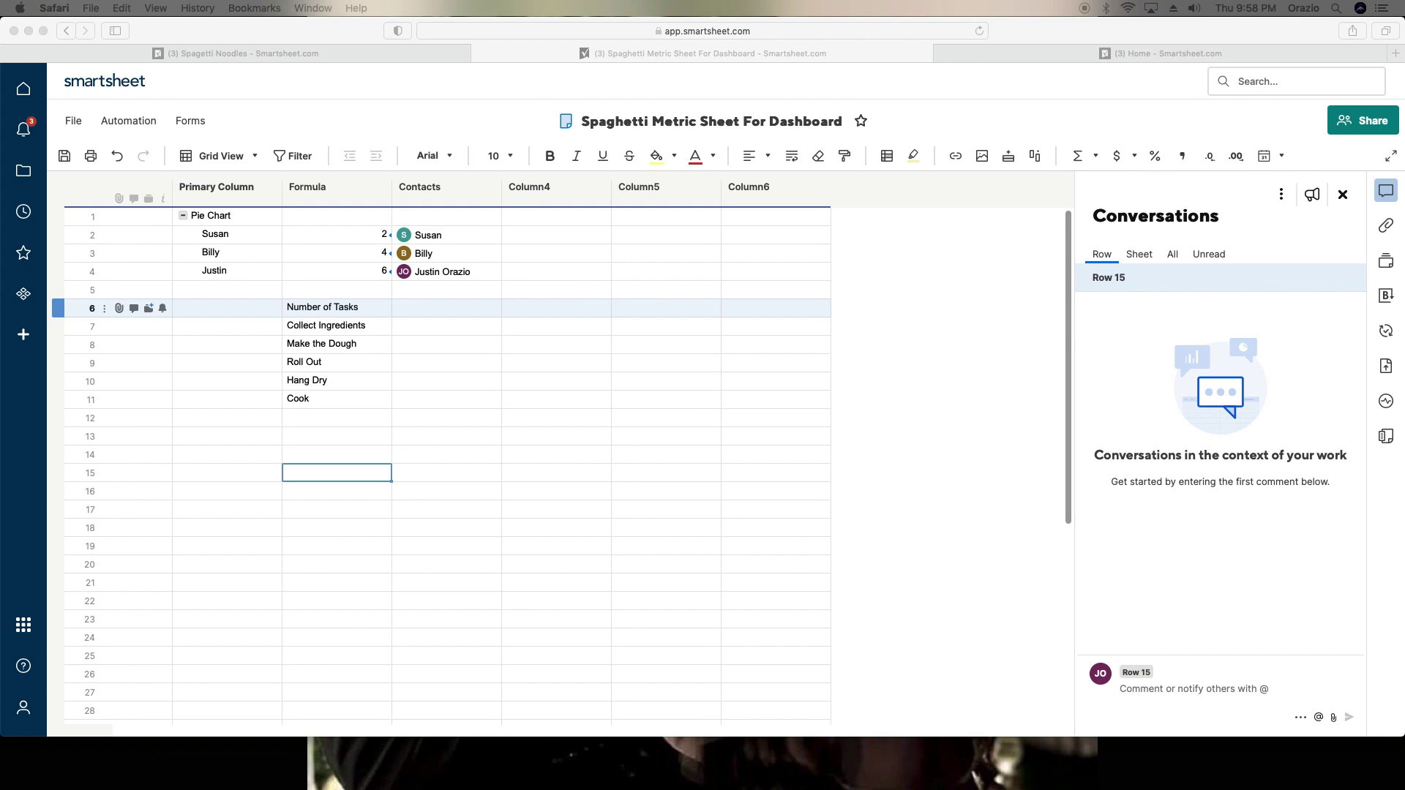
click(235, 317)
right_click(233, 311)
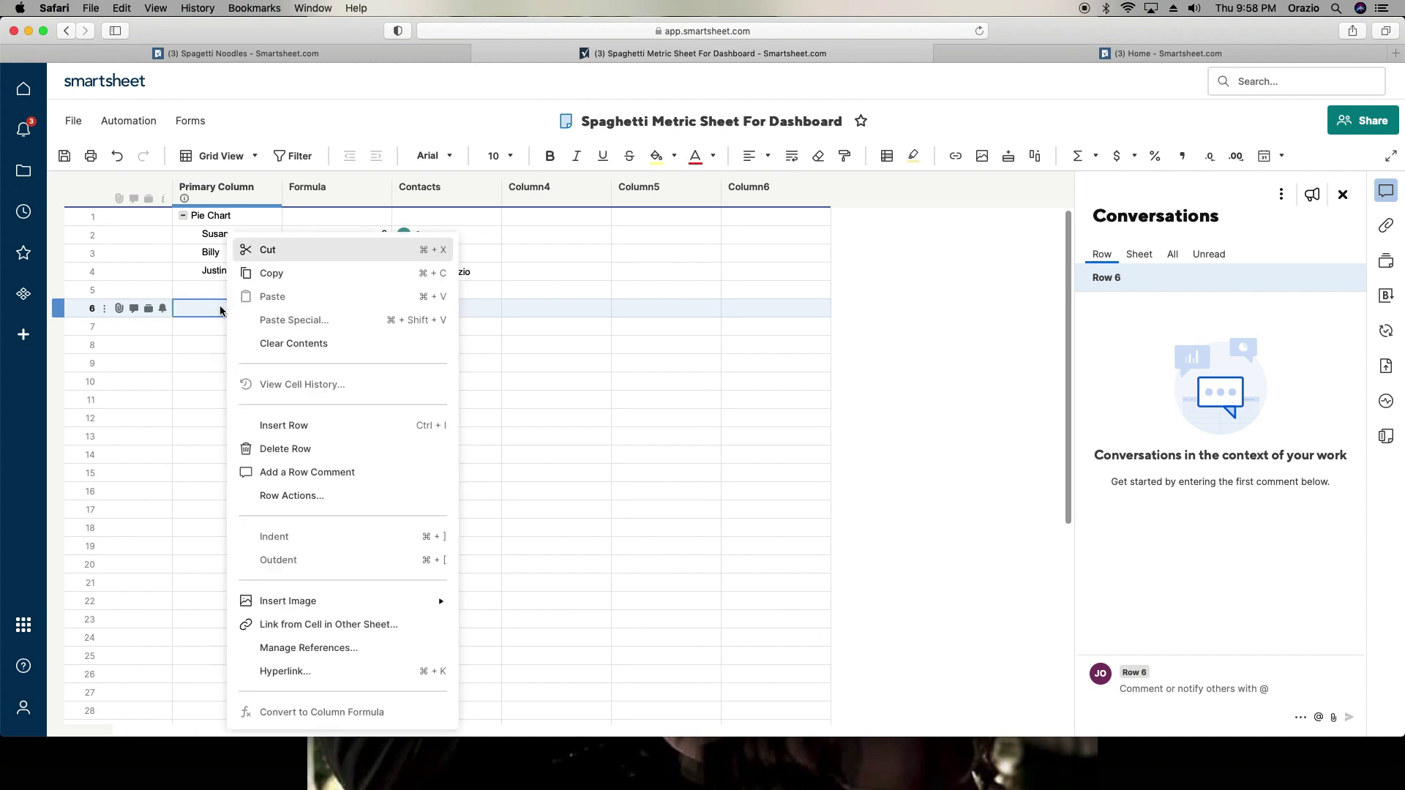
click(192, 400)
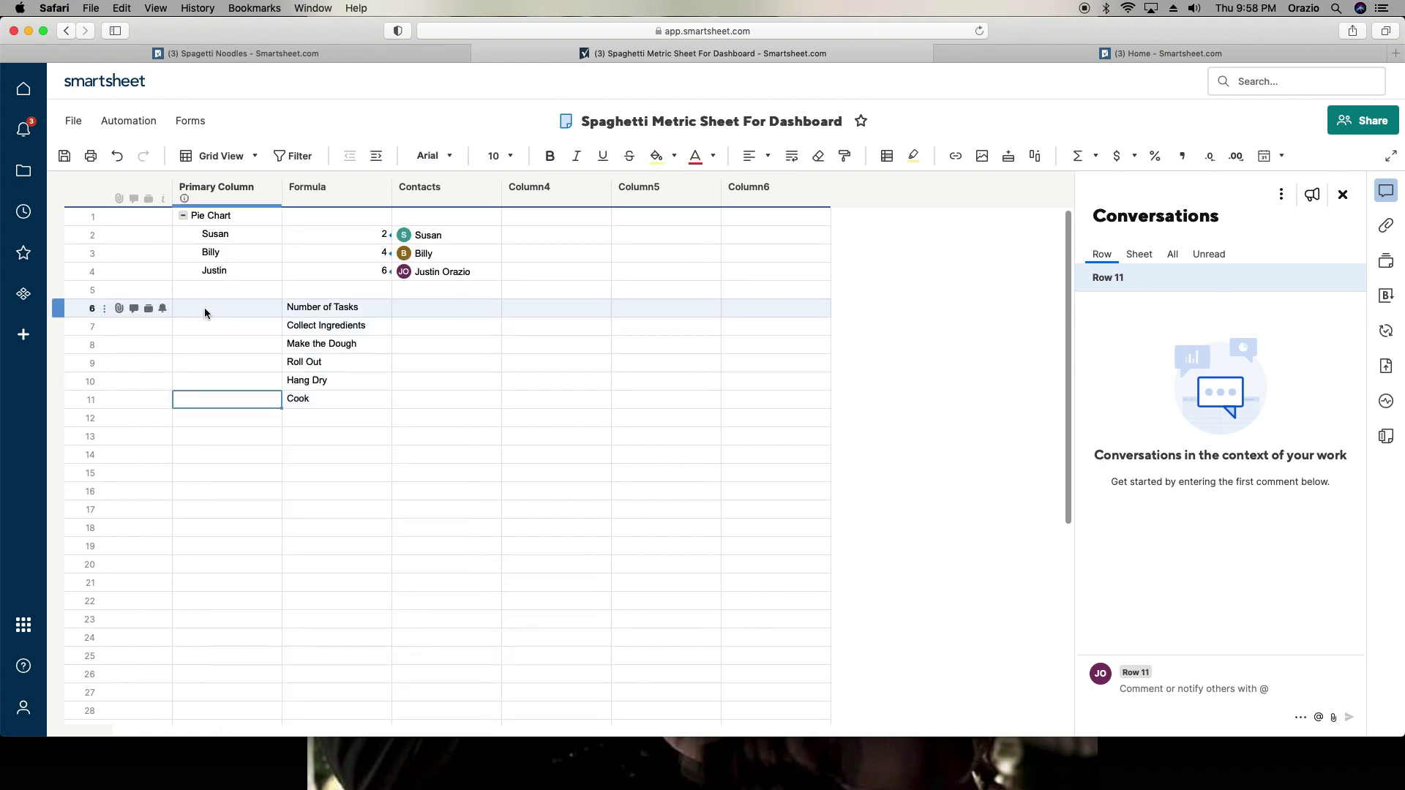
right_click(204, 307)
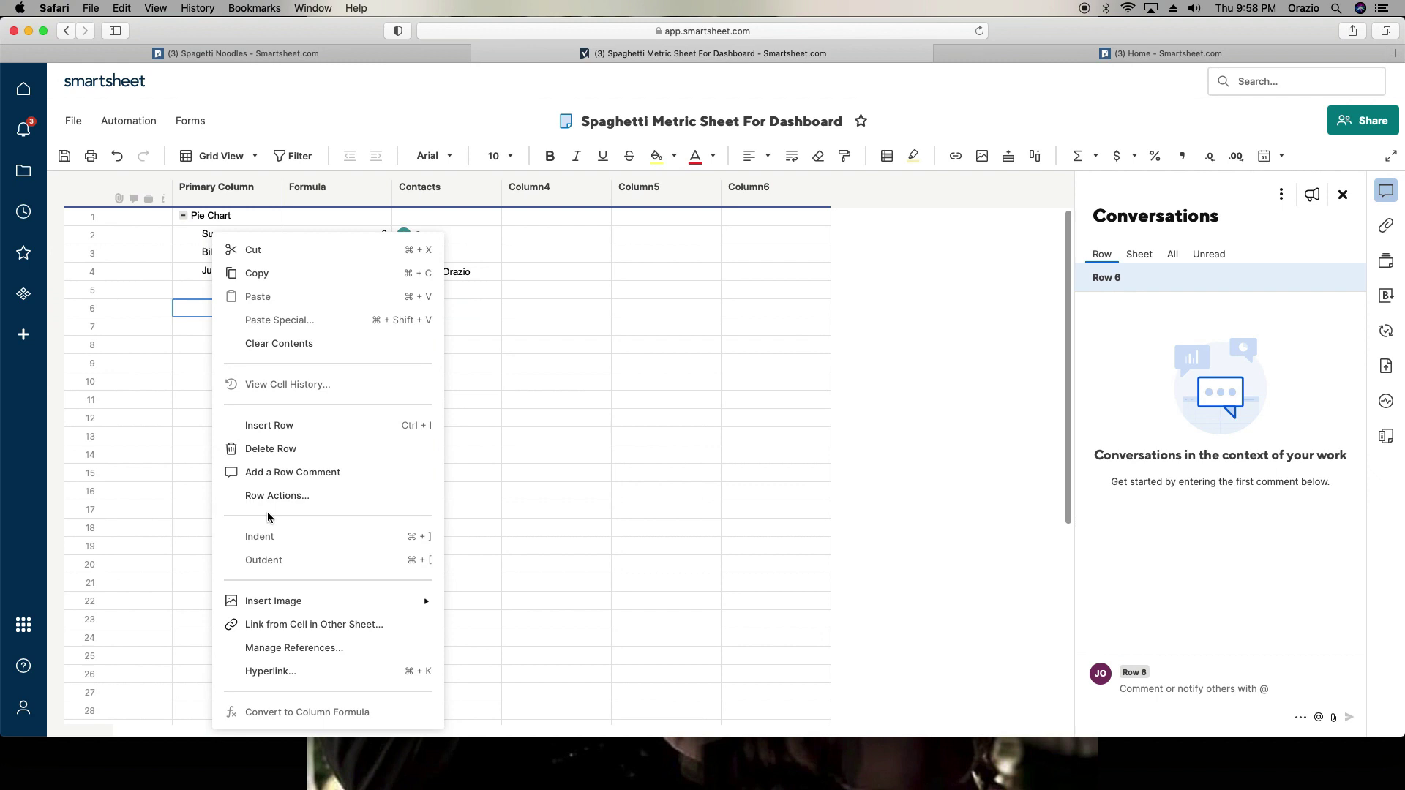
click(286, 626)
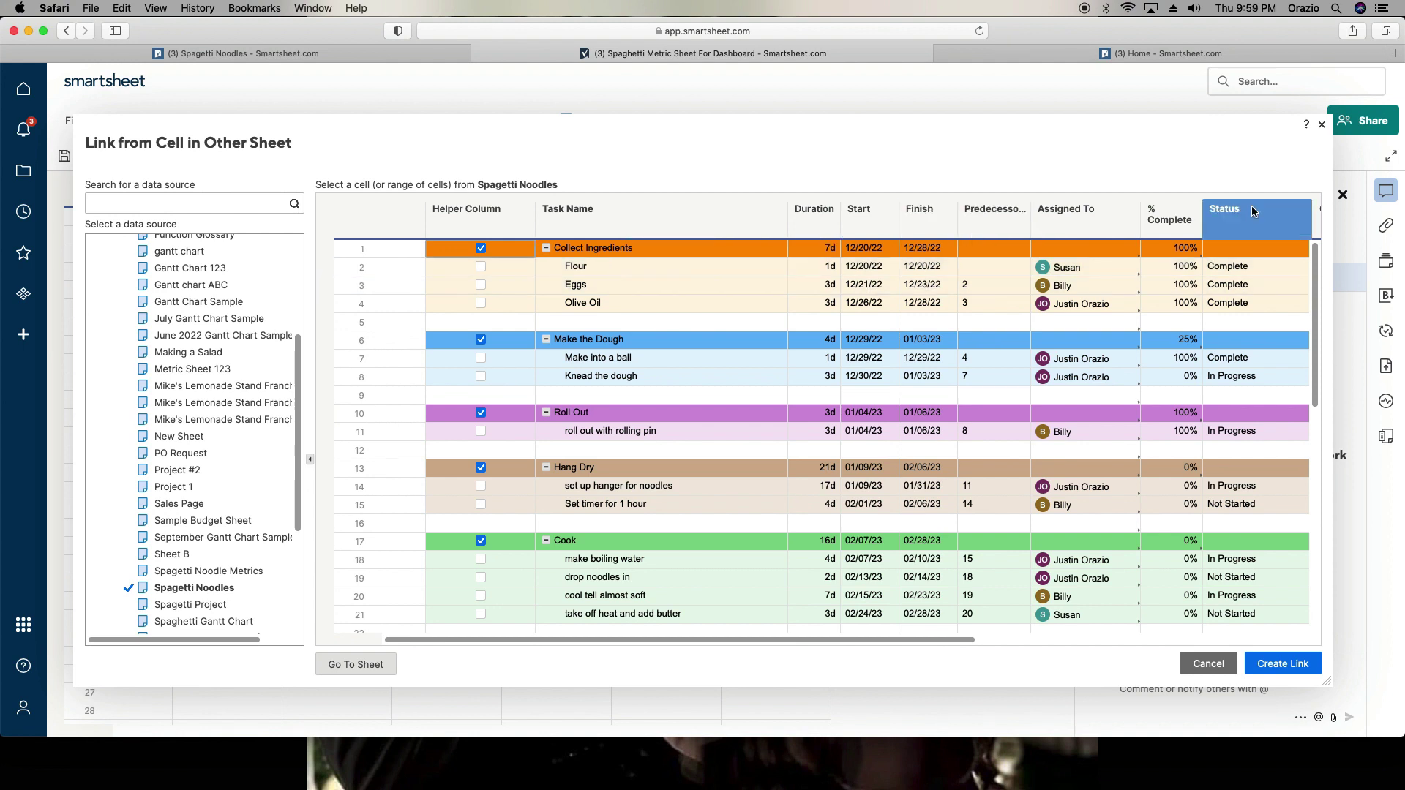
mouse_move(1165, 254)
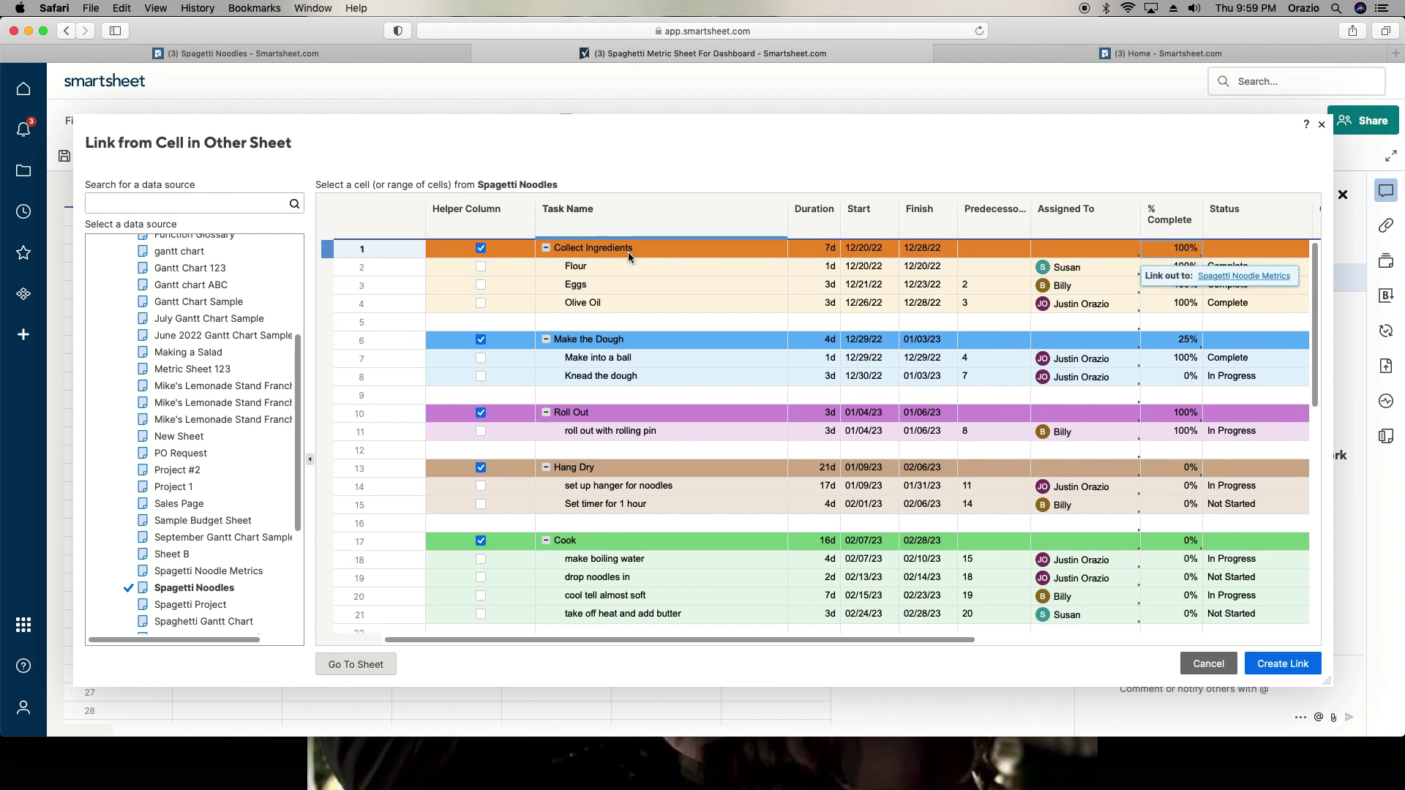
click(1259, 663)
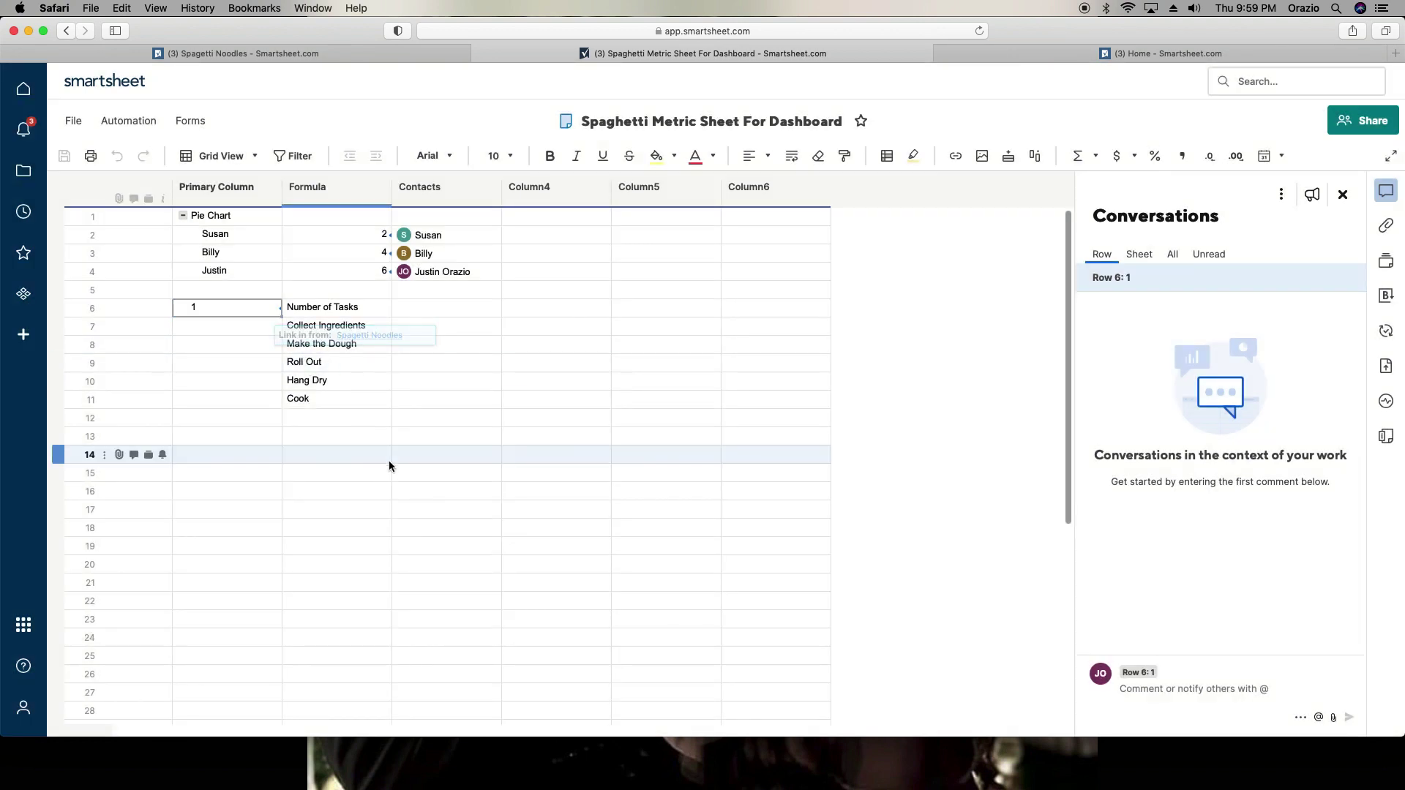
click(388, 460)
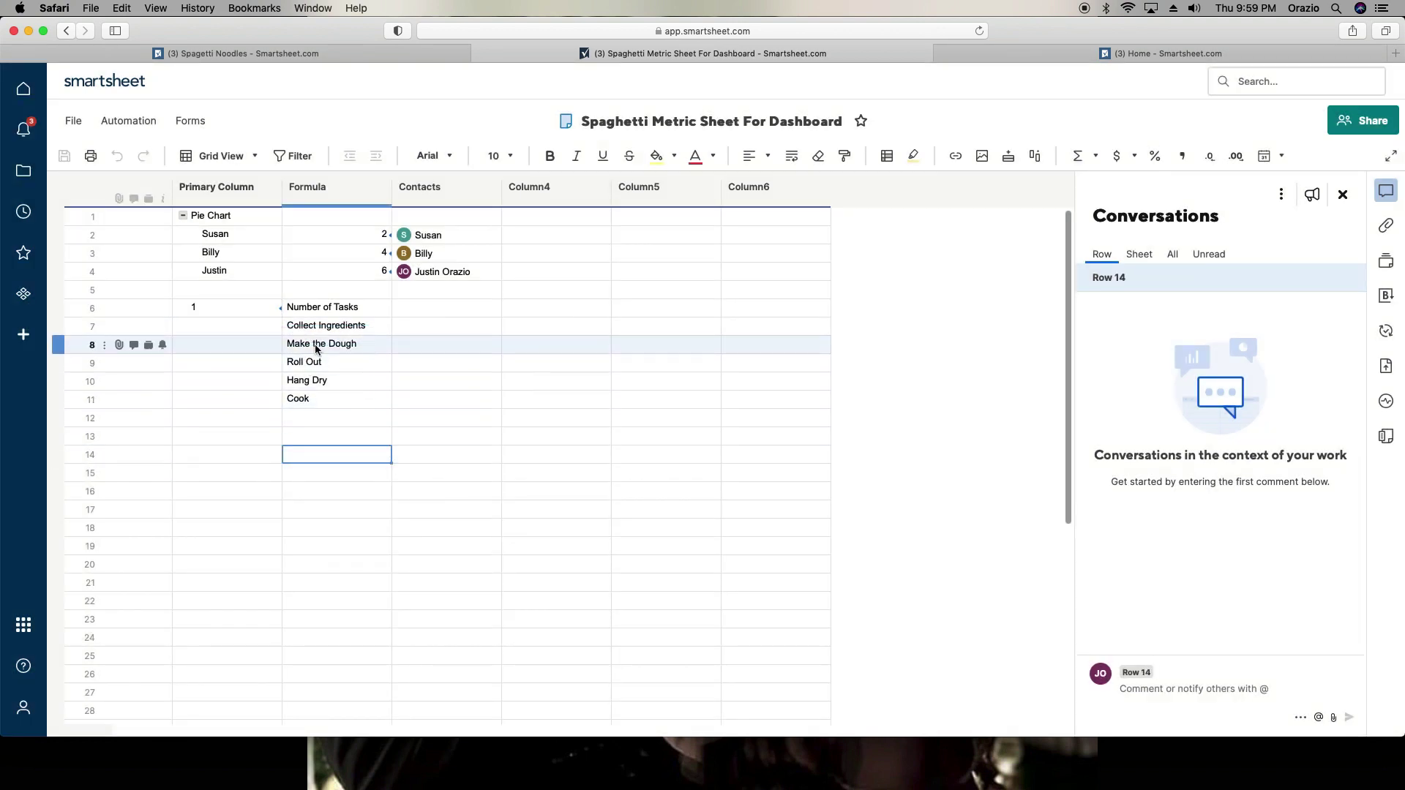
Step: Remove the misplaced inbound cell link from the Primary Column cell in row 6
double_click(224, 312)
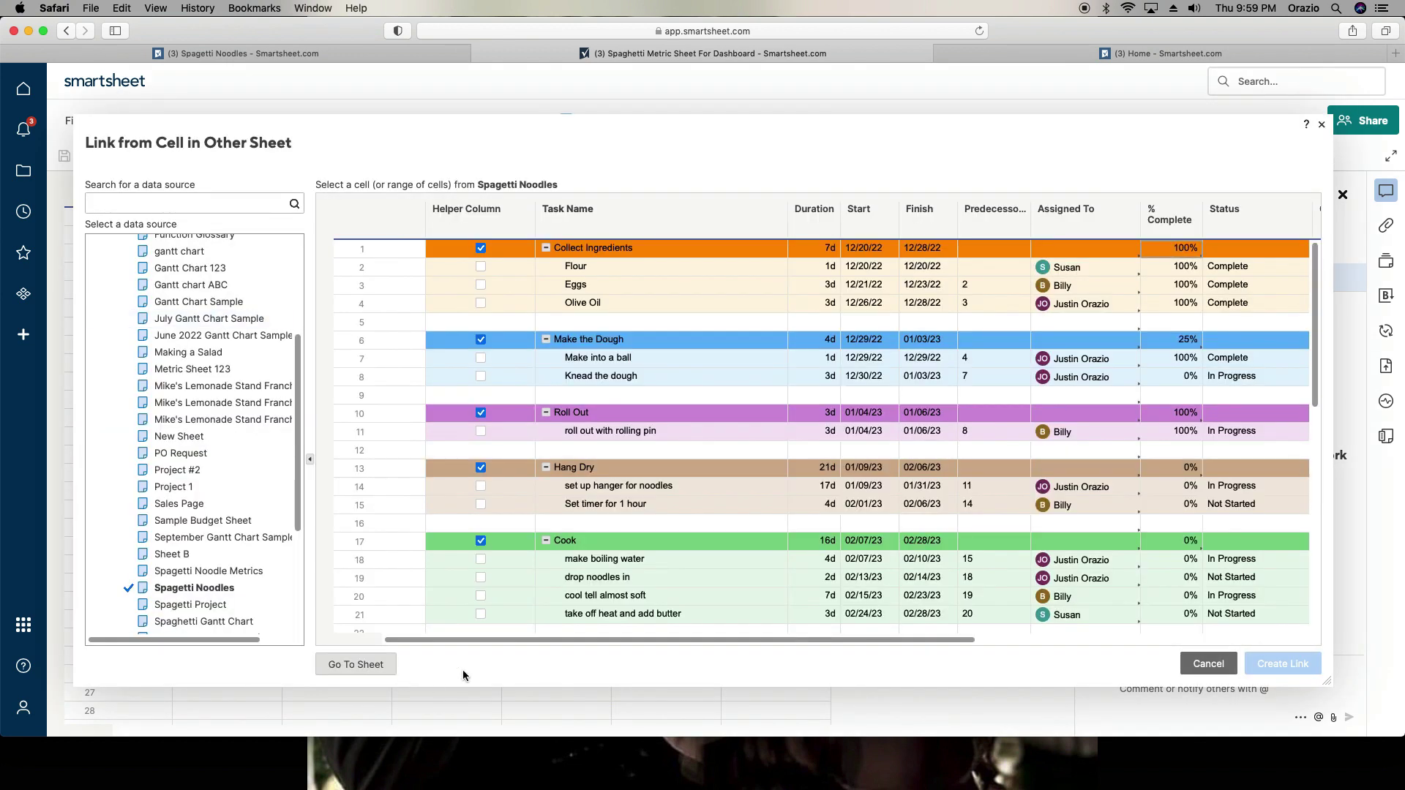
click(1208, 663)
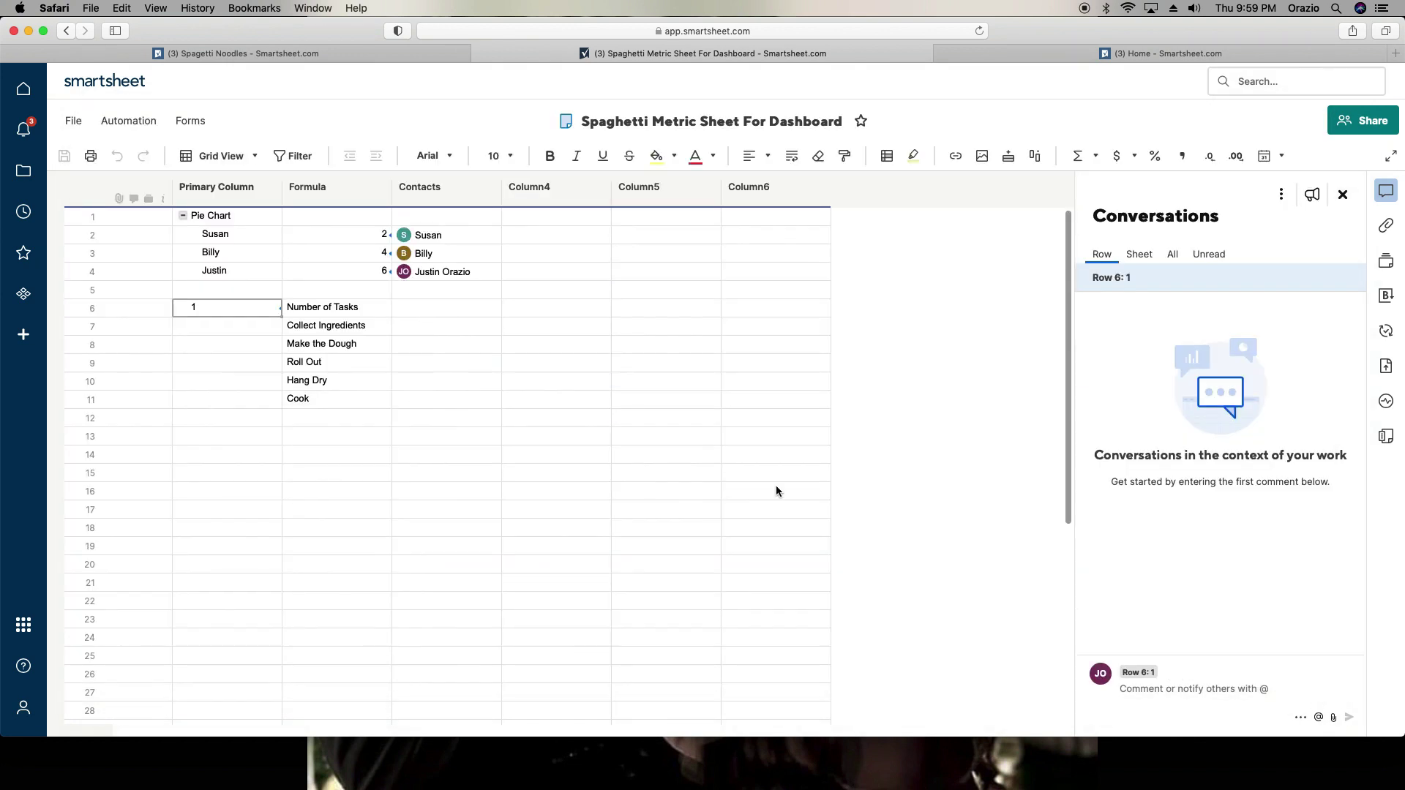
double_click(273, 307)
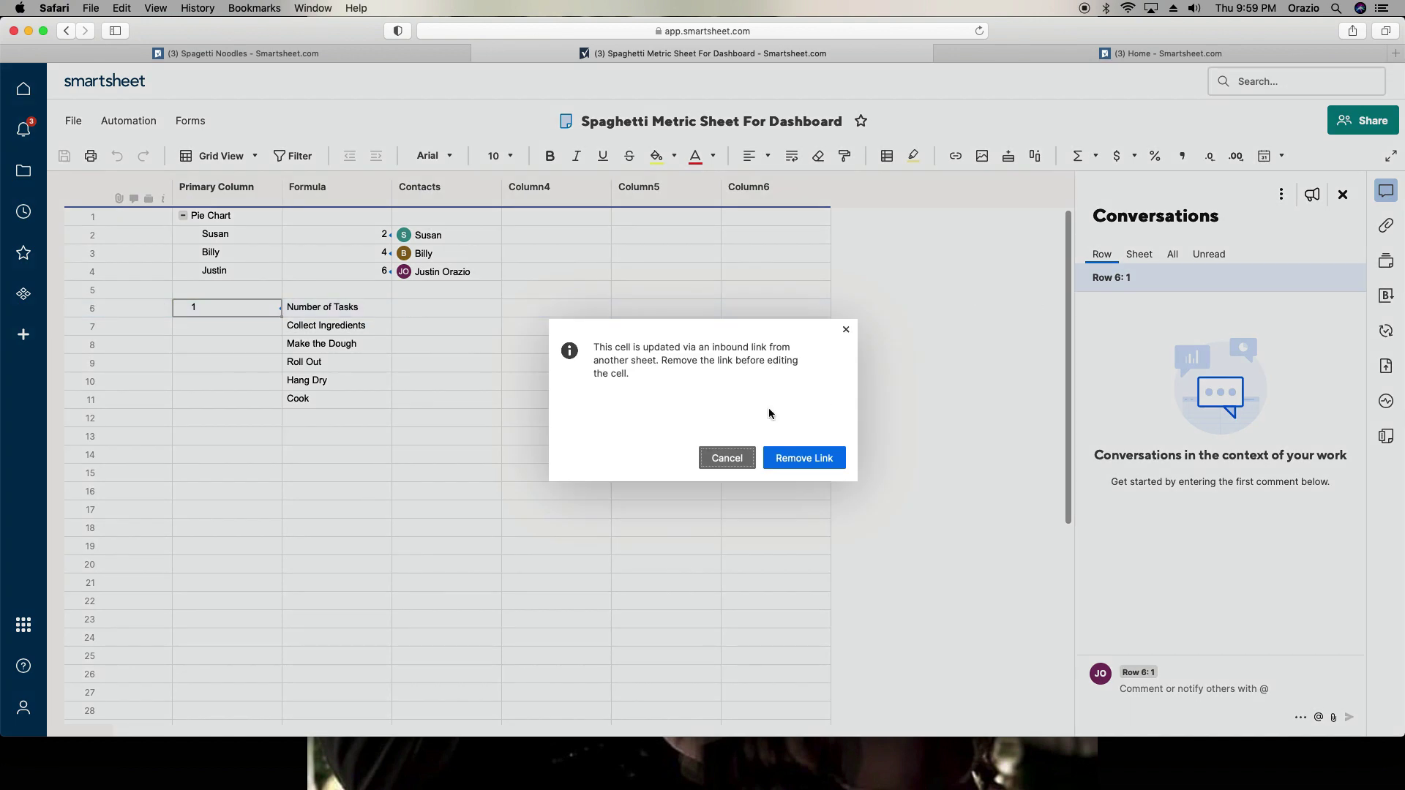
click(802, 455)
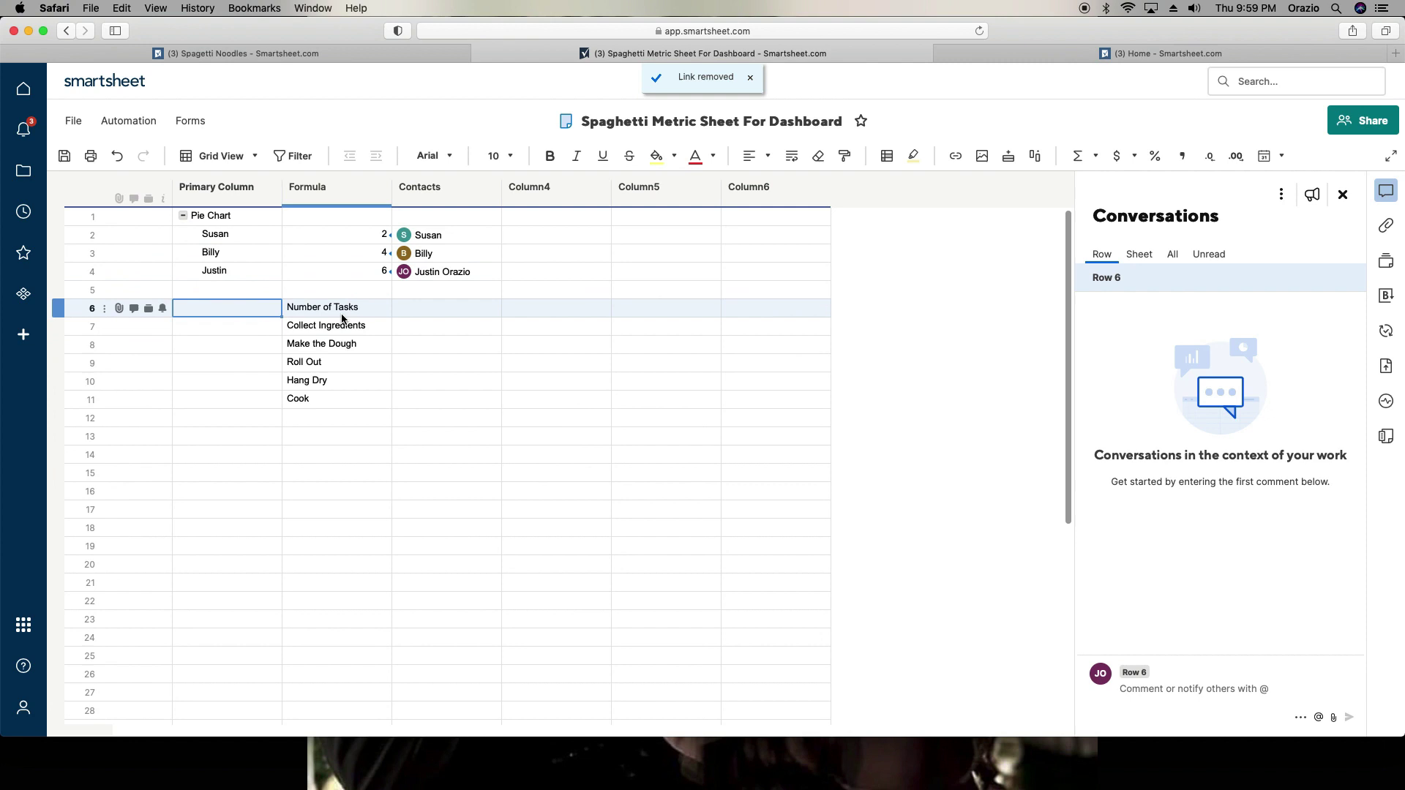
Step: Link the row 7 Primary Column cell to the Collect Ingredients % Complete cell in the Spagetti Noodles sheet
click(206, 332)
click(207, 332)
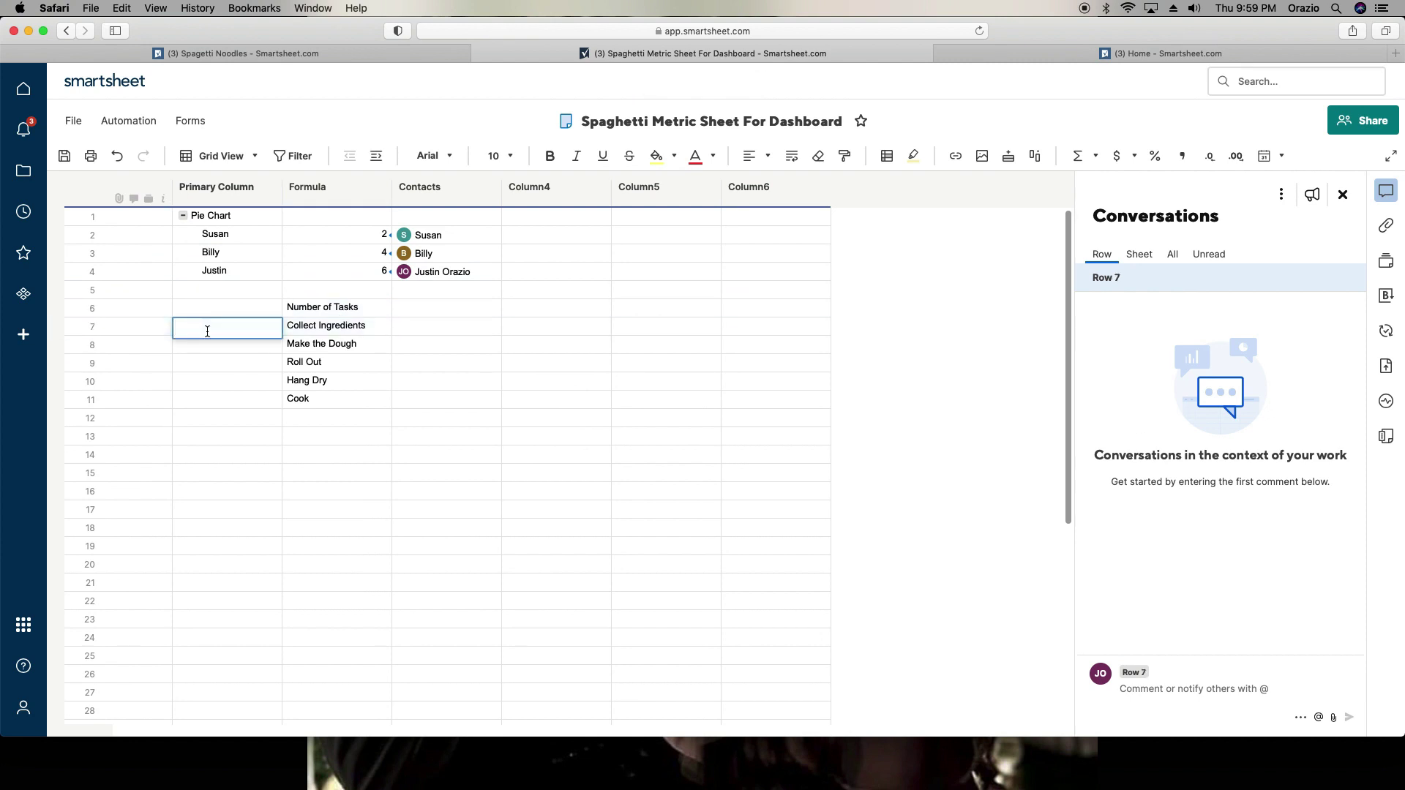
right_click(208, 329)
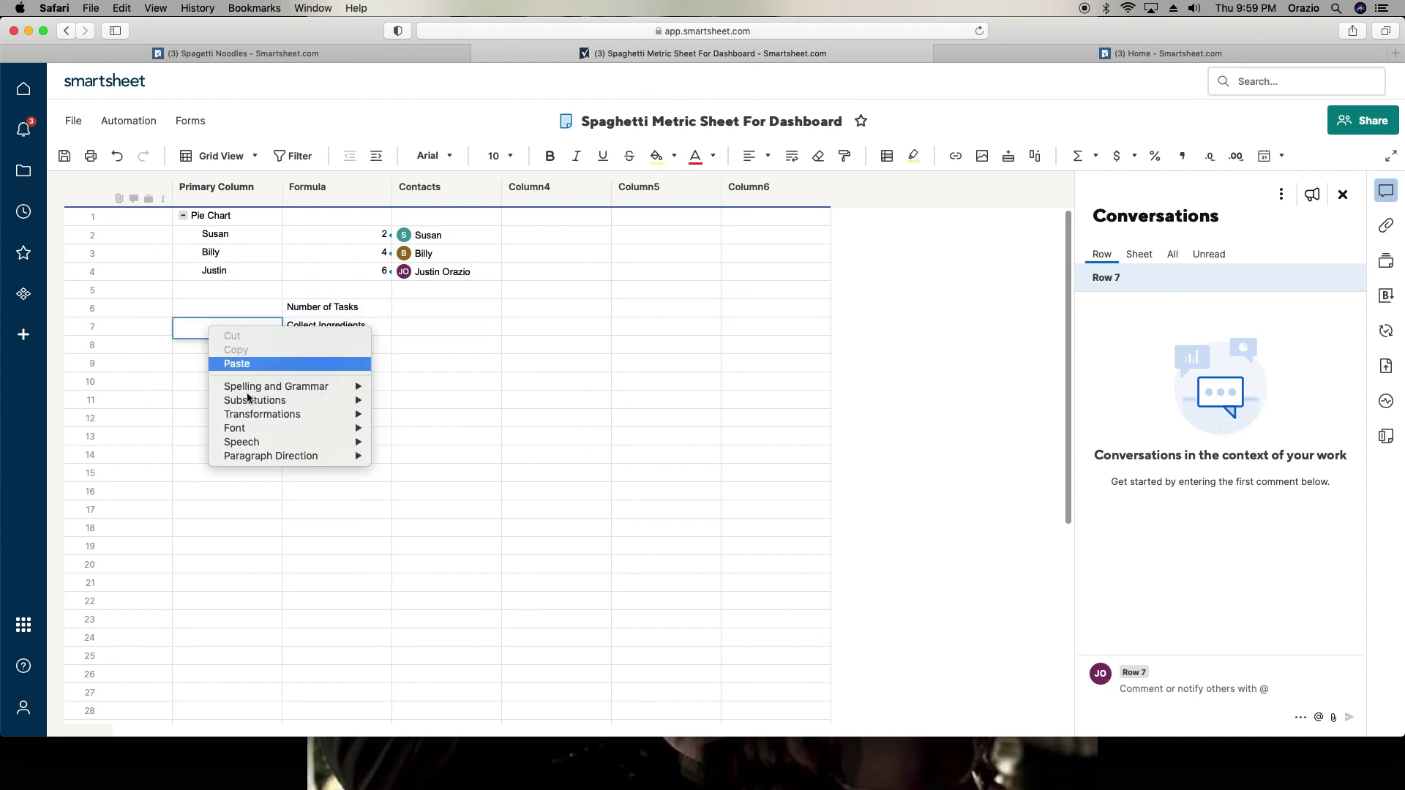
click(187, 385)
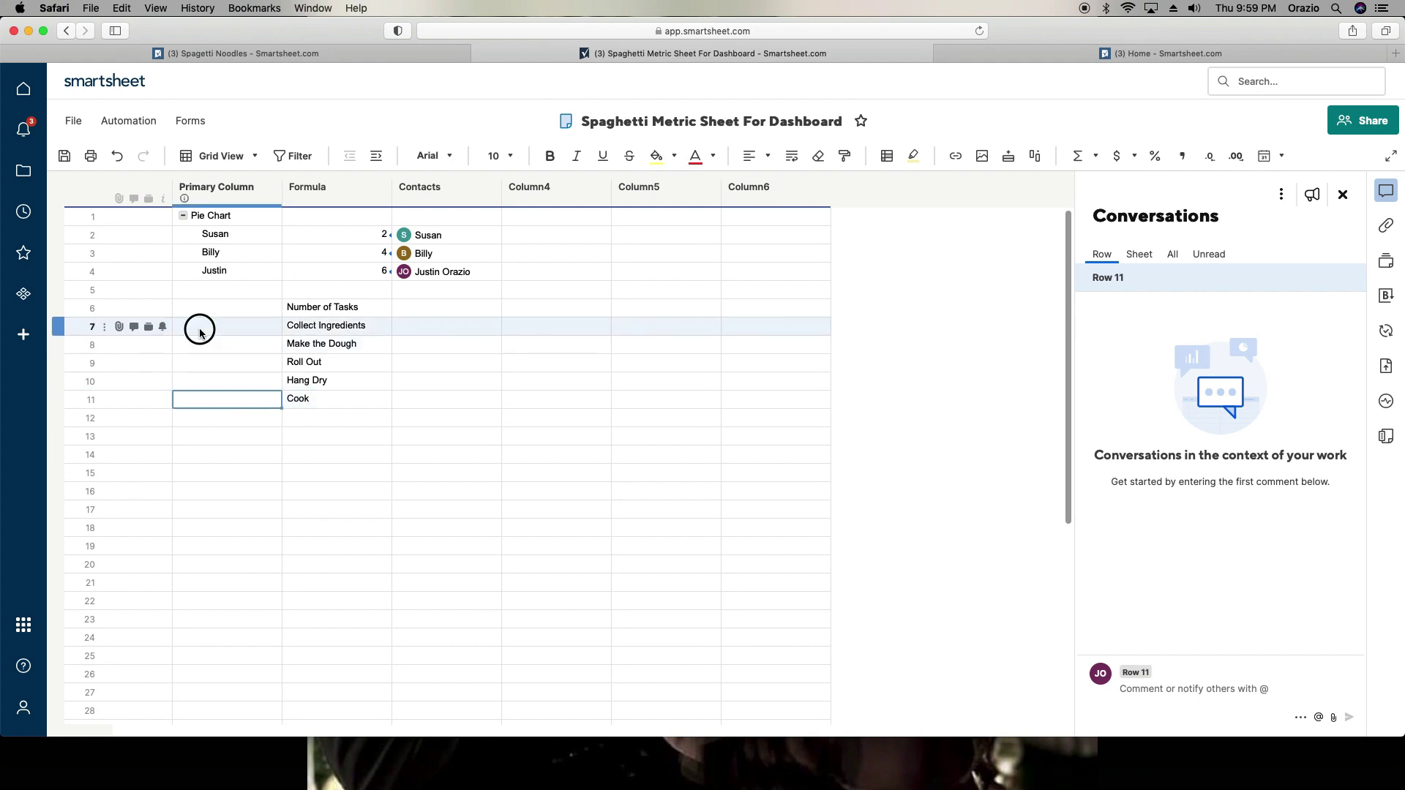
right_click(200, 327)
click(268, 627)
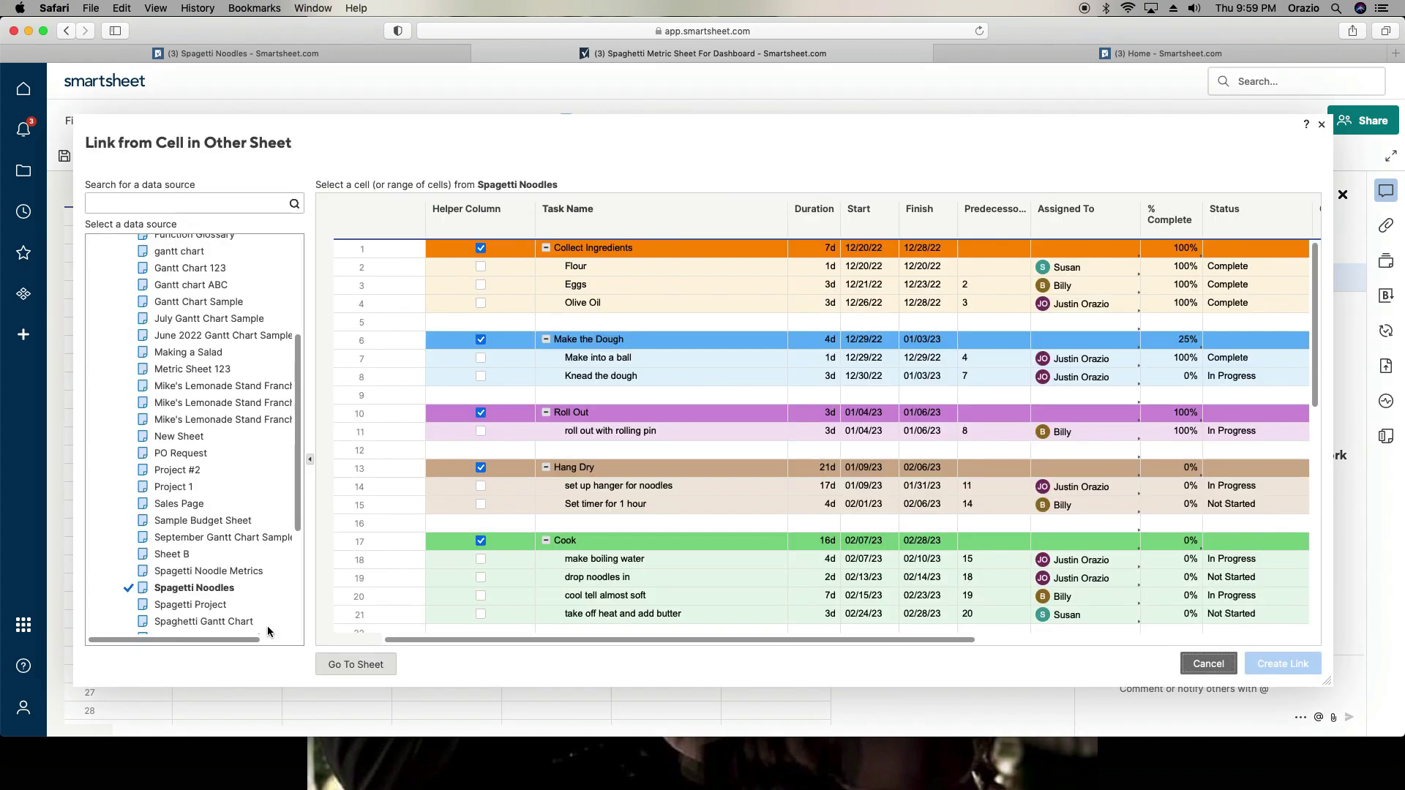
click(1166, 253)
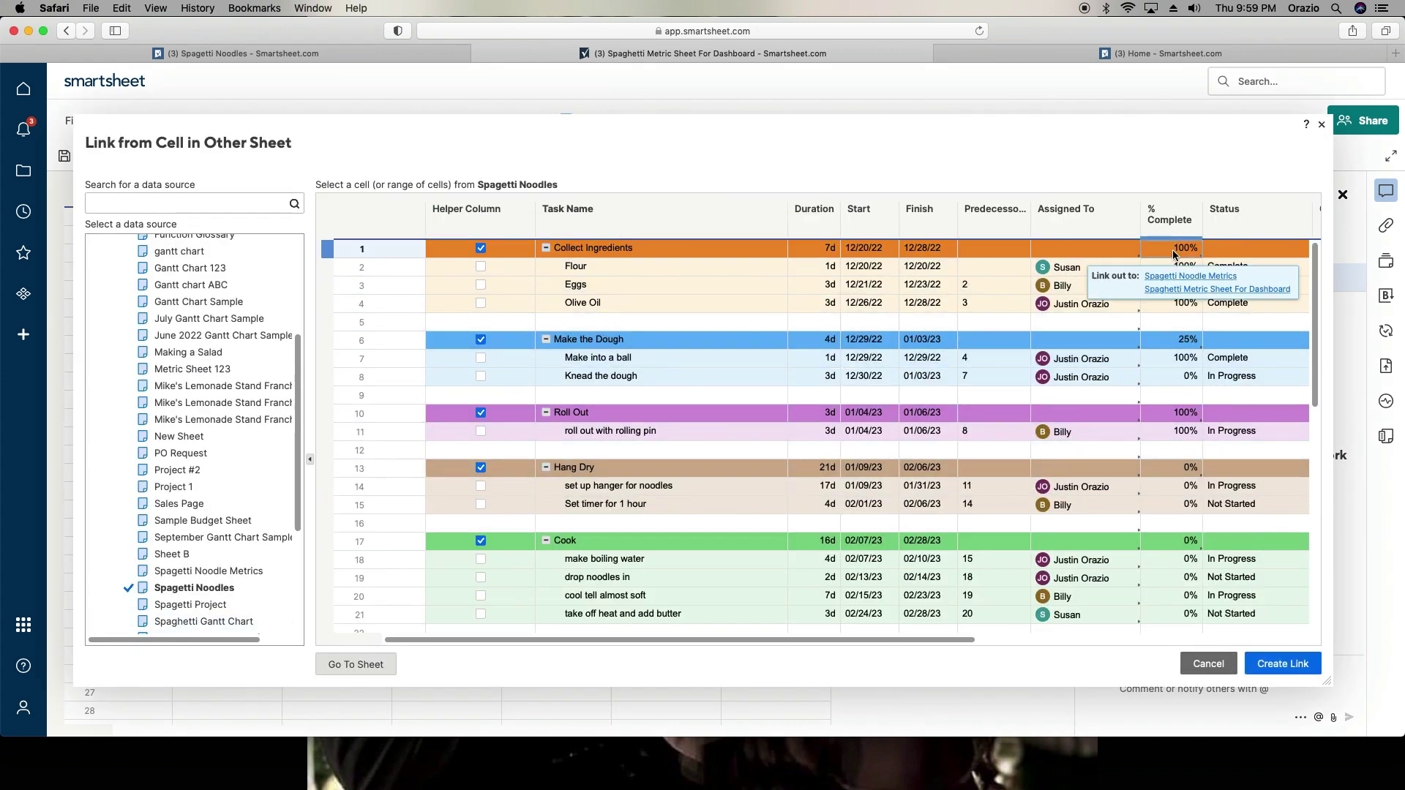
click(1281, 664)
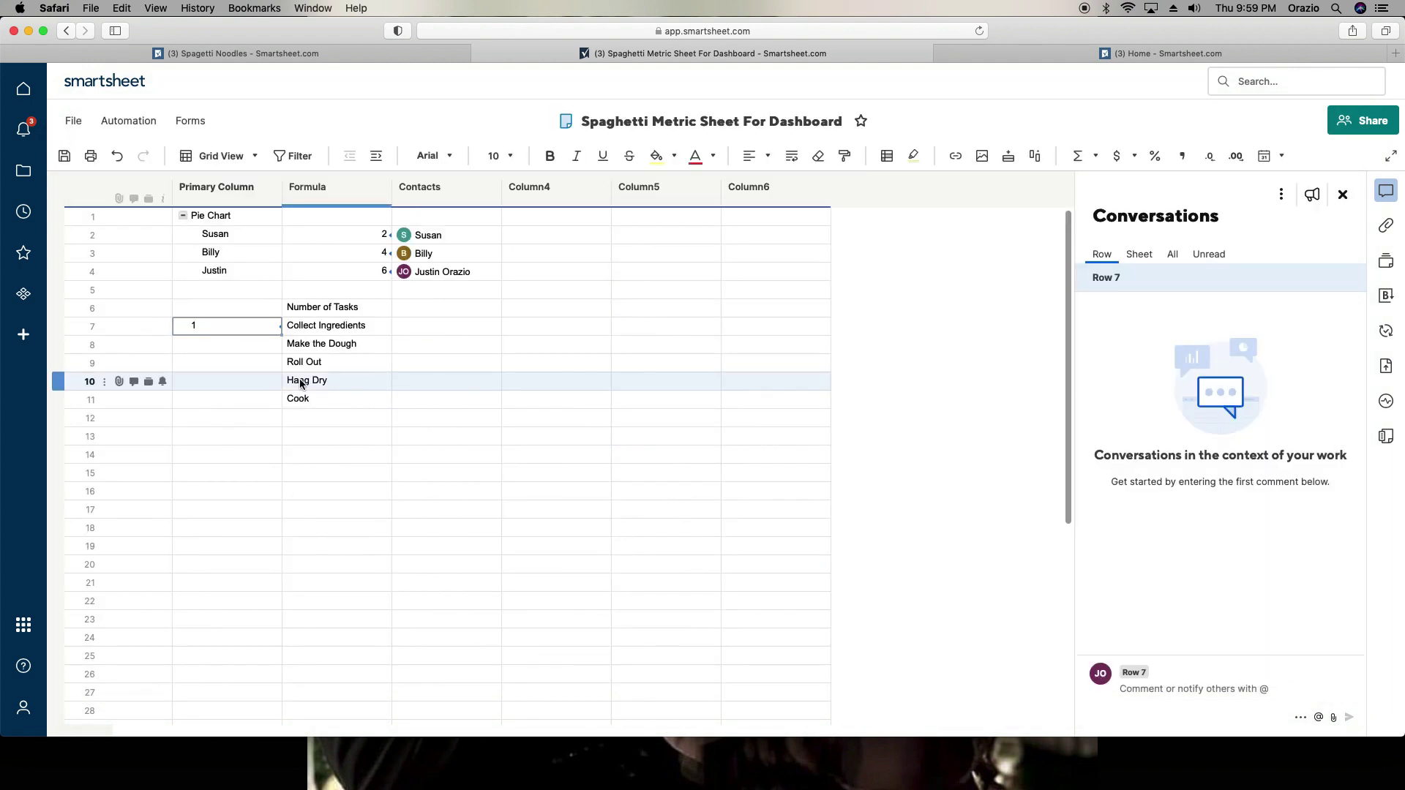
click(761, 527)
Step: Link the row 8 Primary Column cell to the Make the Dough % Complete cell in Spagetti Noodles
click(206, 347)
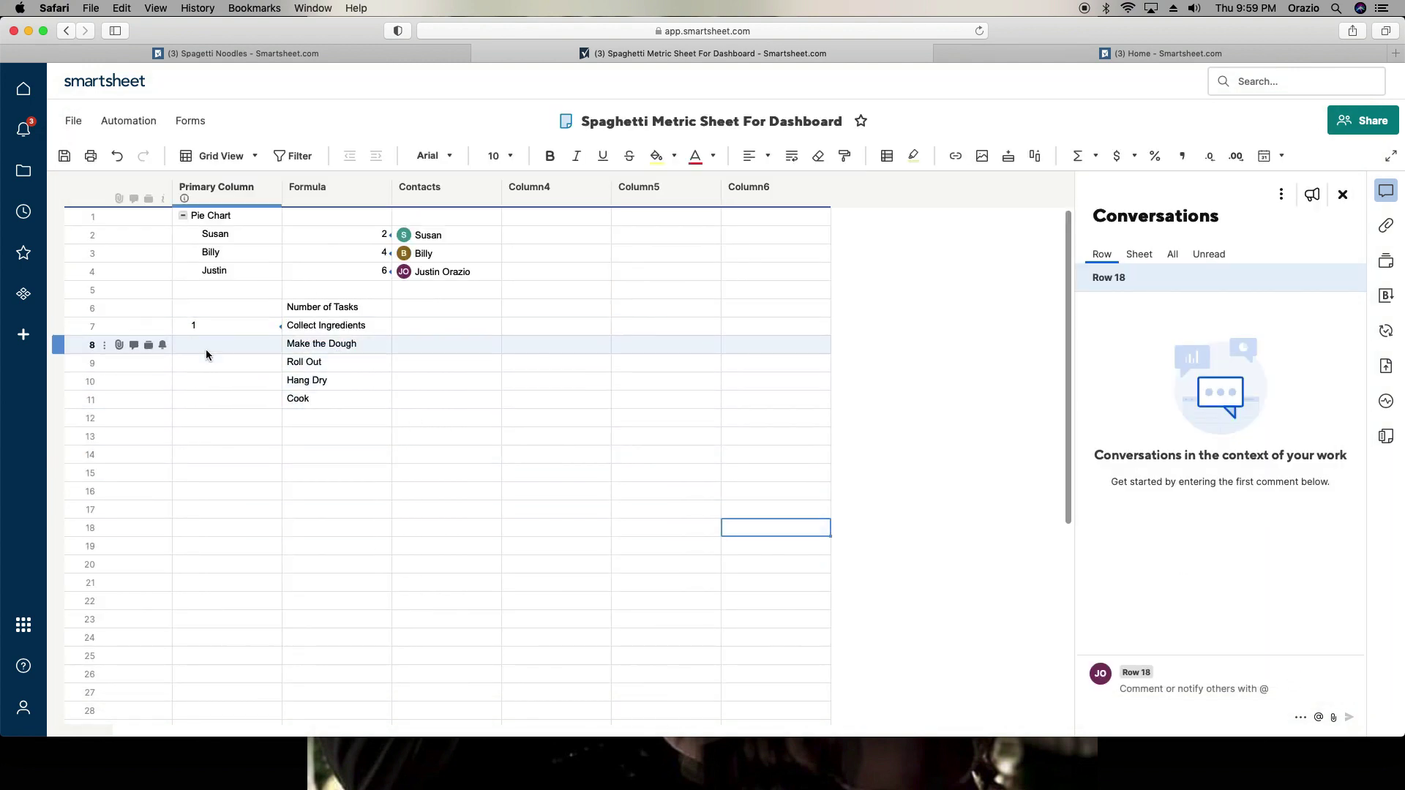
right_click(205, 347)
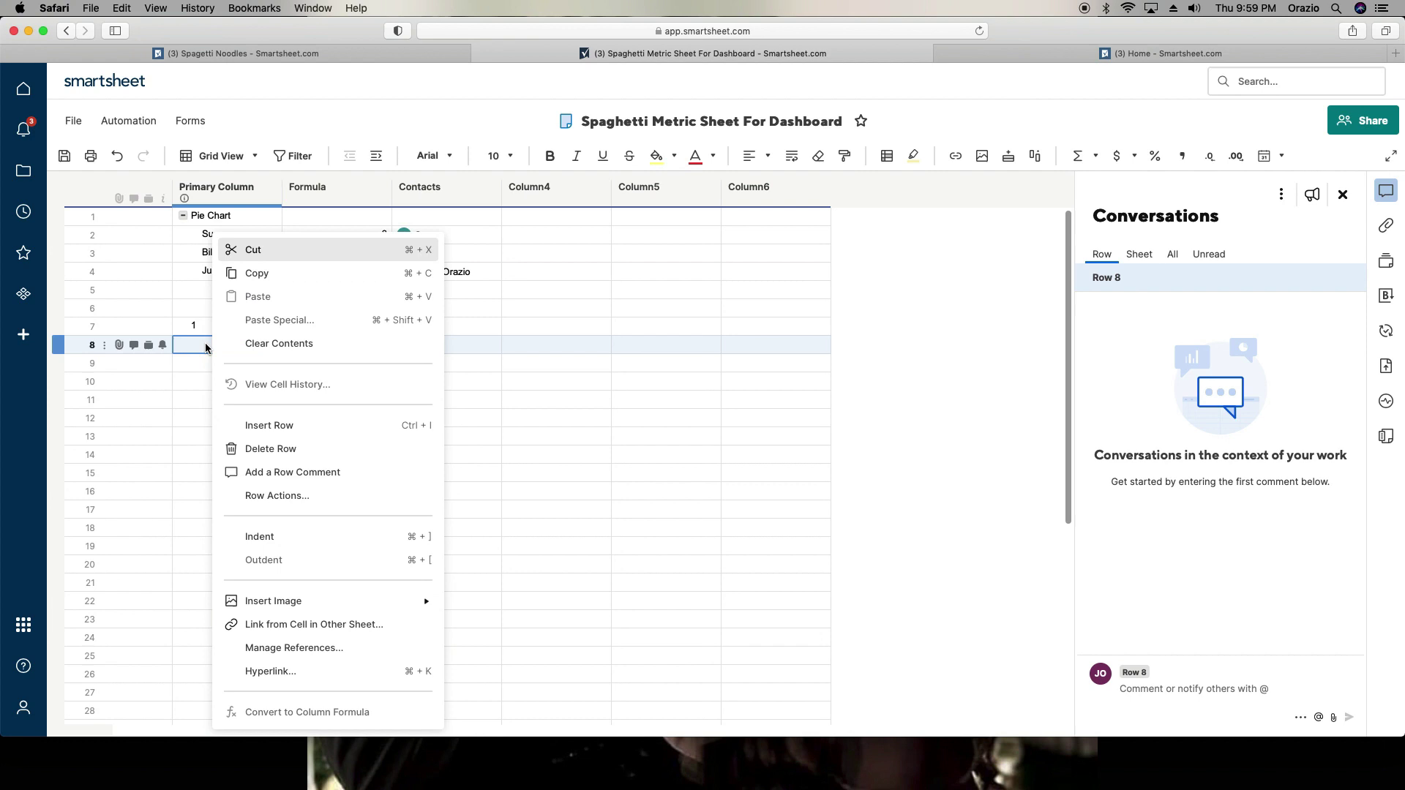
click(300, 624)
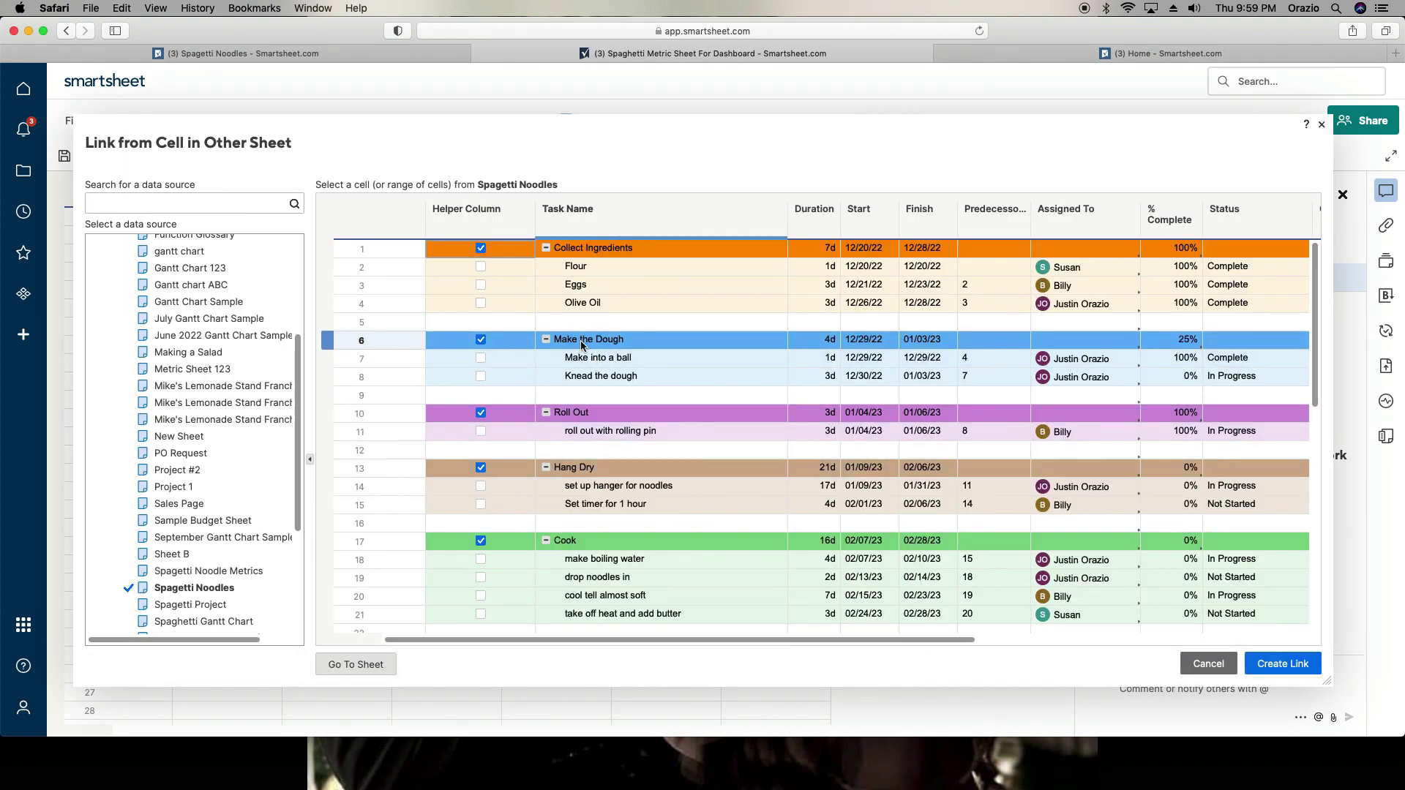
click(1167, 343)
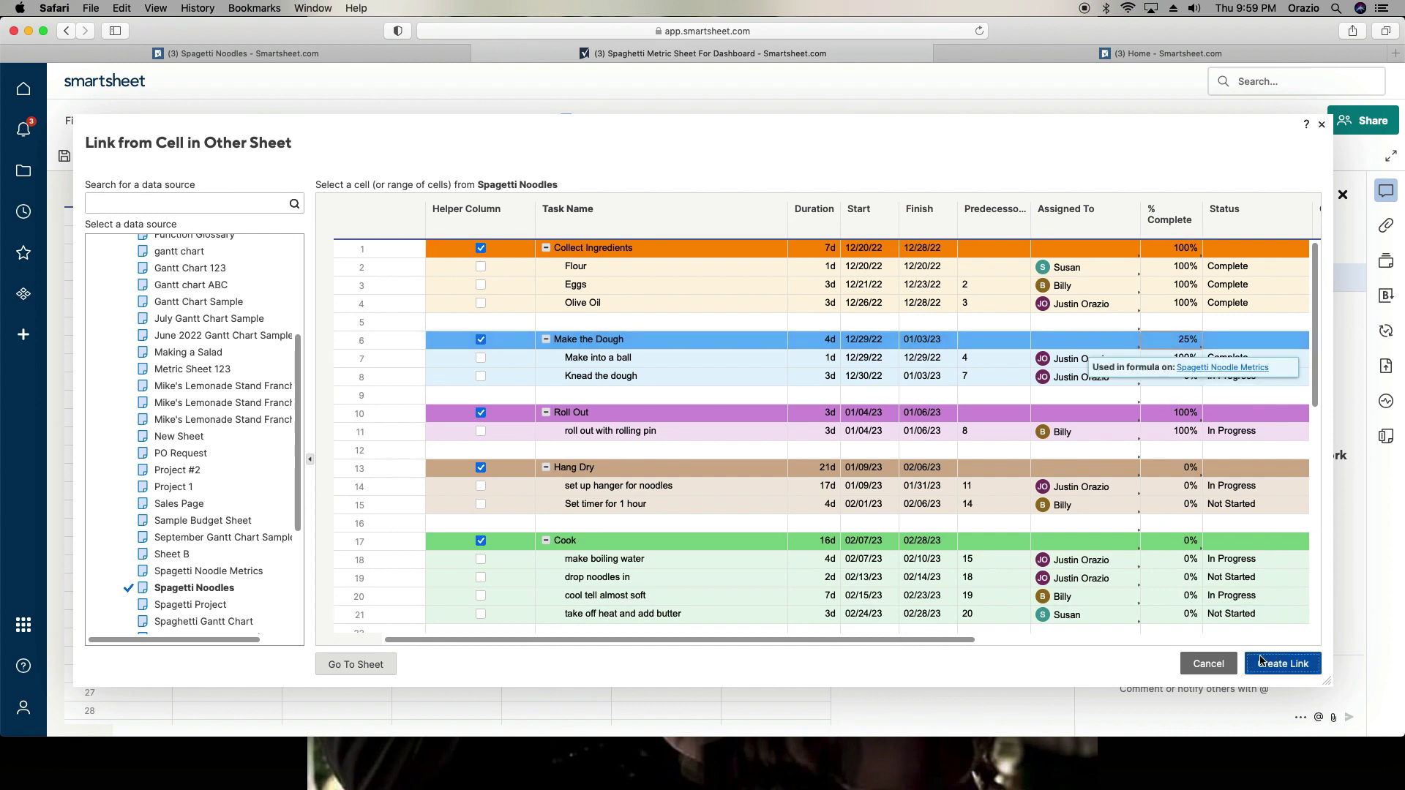
click(1260, 662)
Step: Link the row 9 Primary Column cell to the Roll Out % Complete cell in Spagetti Noodles
click(220, 362)
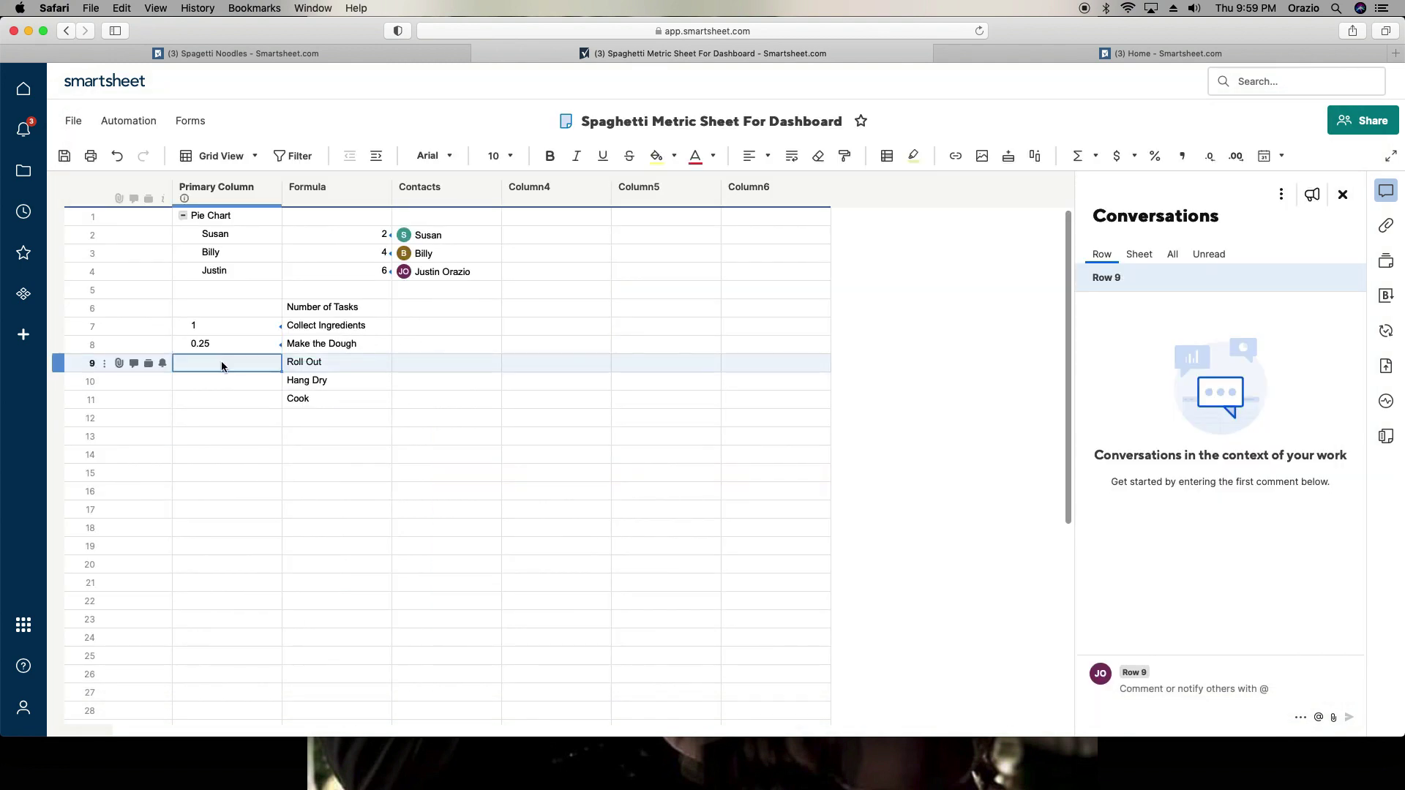
right_click(221, 361)
click(302, 625)
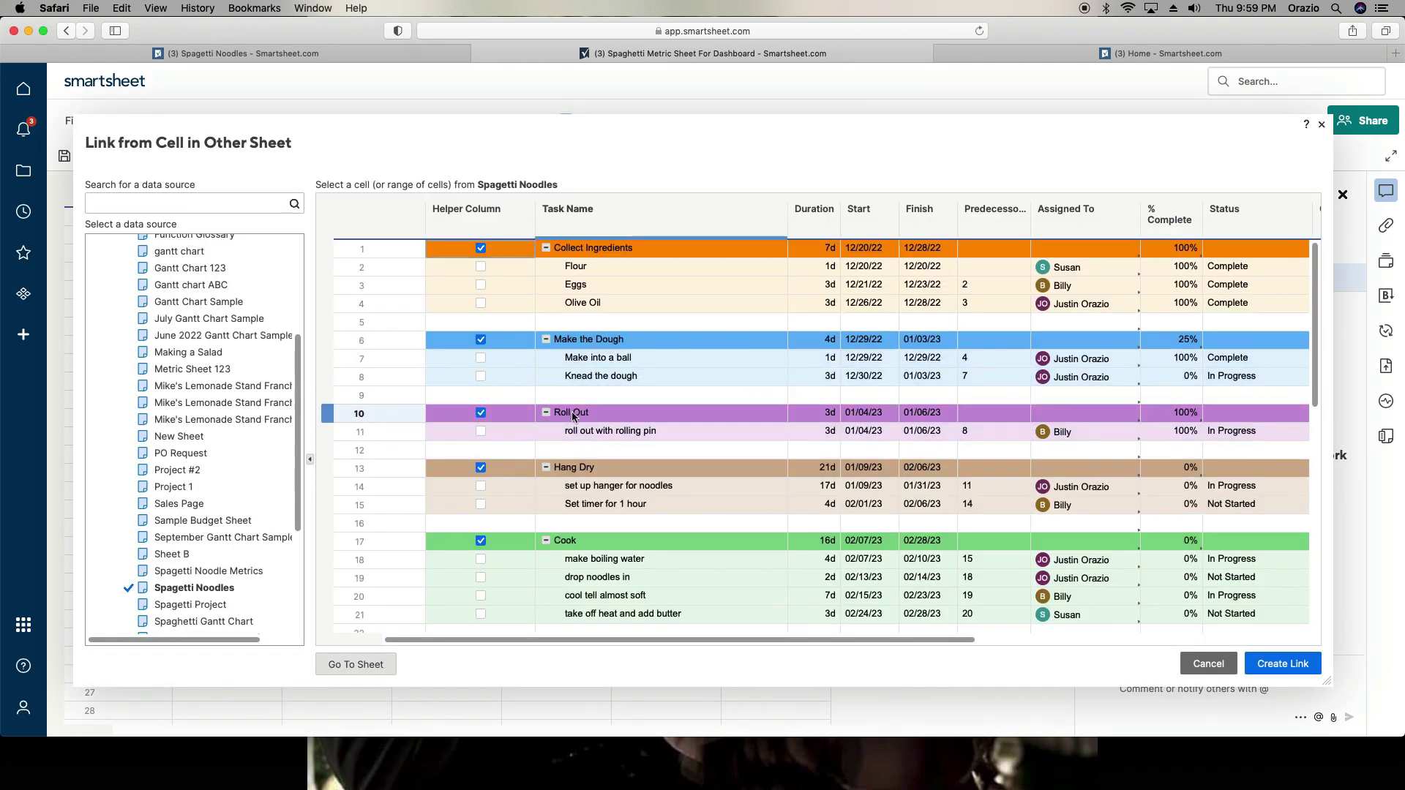
click(1190, 416)
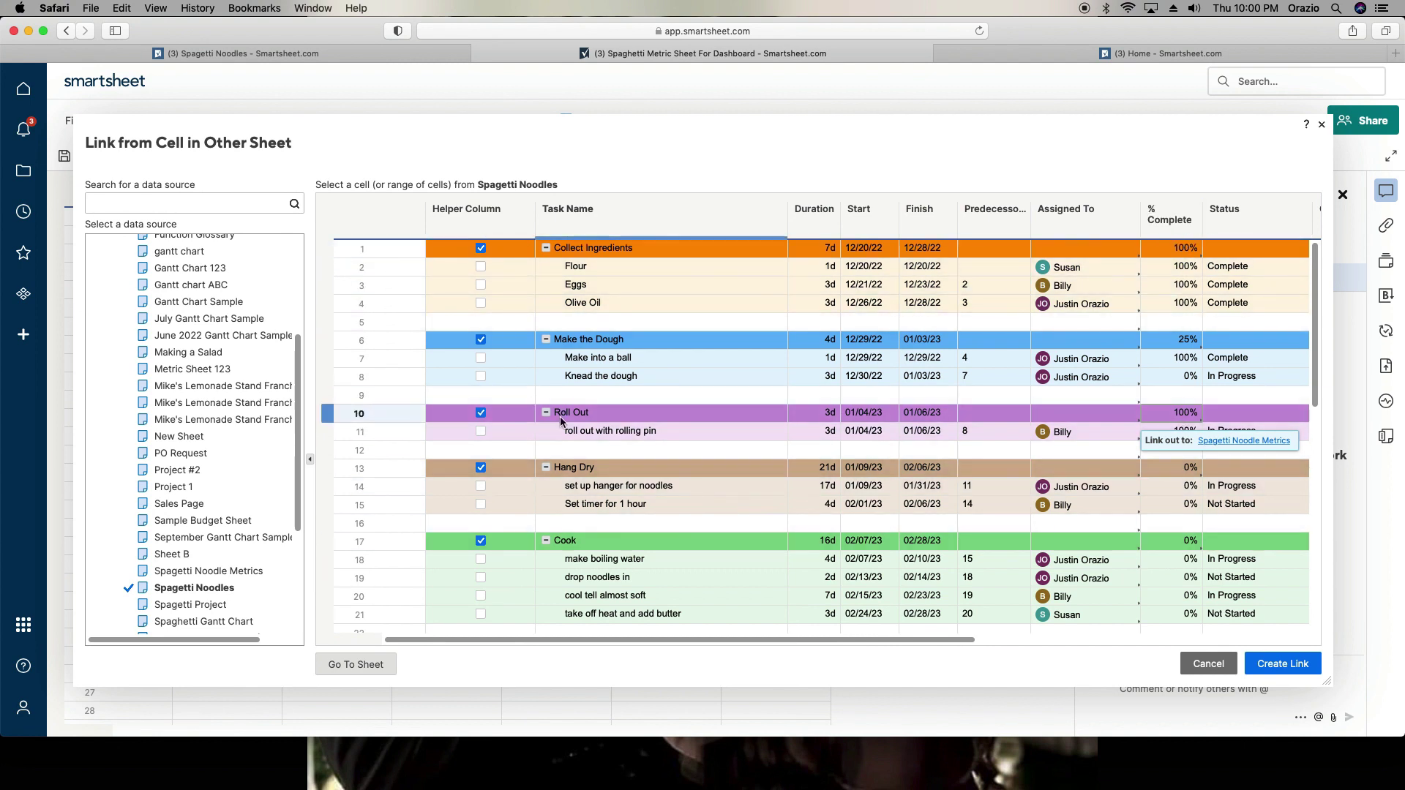
click(1259, 663)
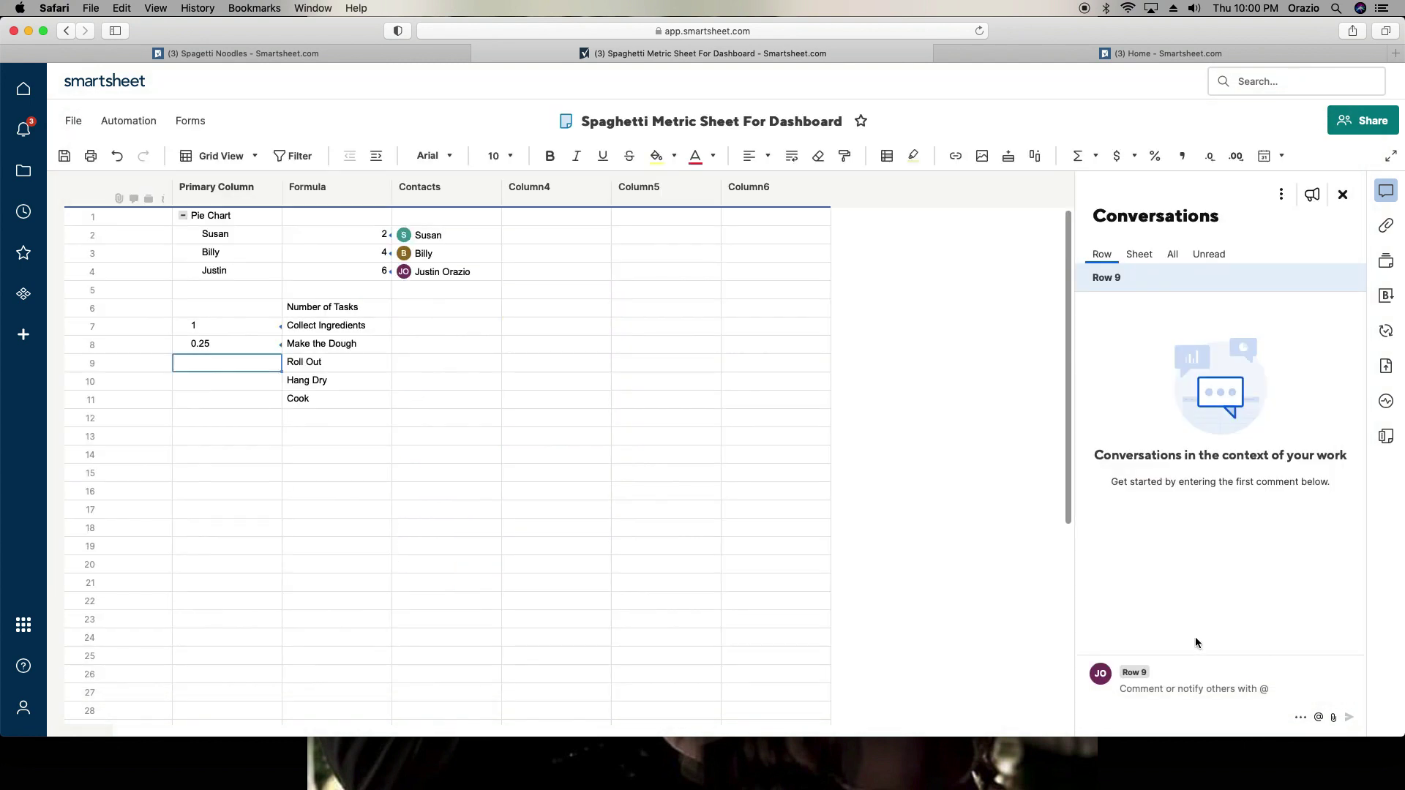
Step: Link the row 10 Primary Column cell to the Hang Dry % Complete cell in Spagetti Noodles
click(253, 380)
right_click(249, 380)
click(200, 432)
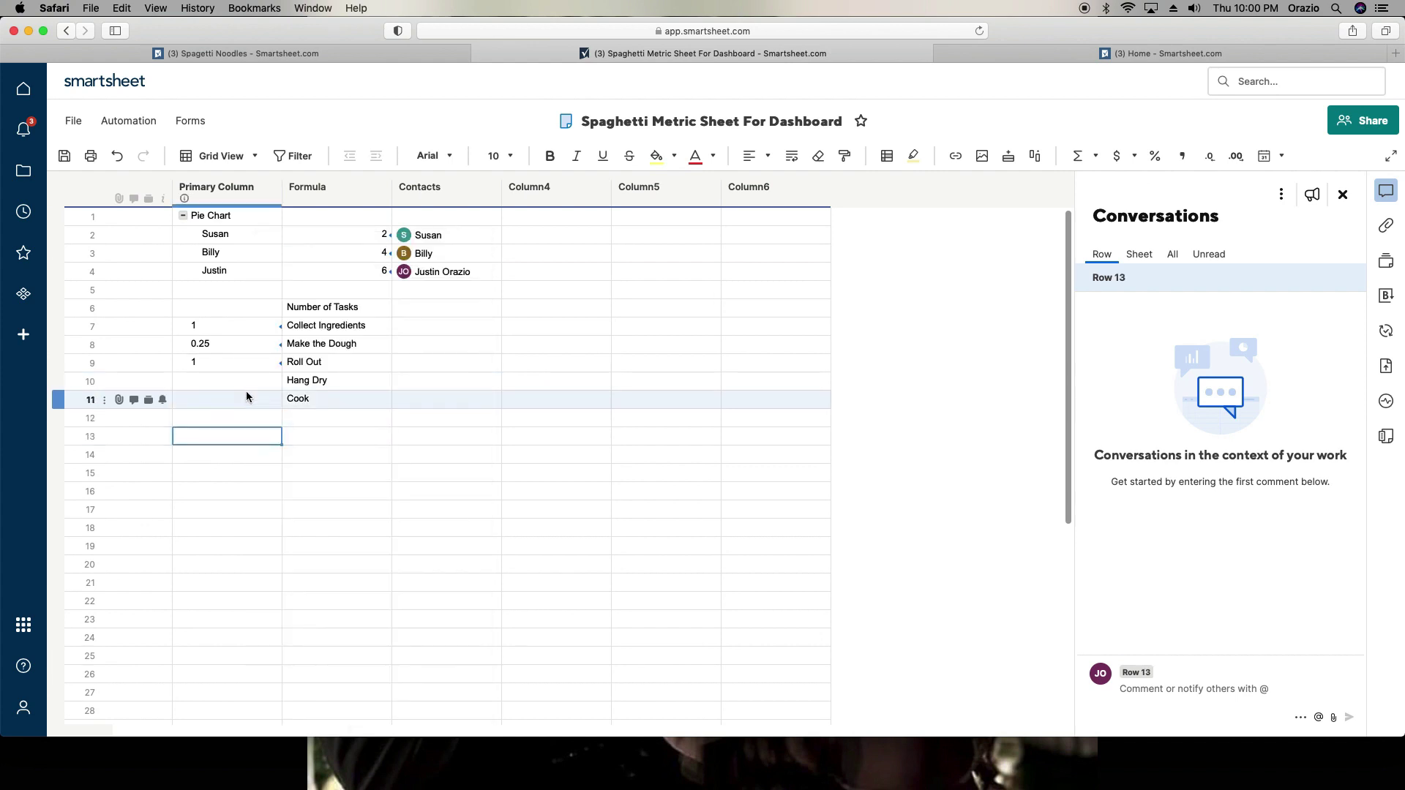
click(246, 381)
right_click(245, 381)
click(297, 624)
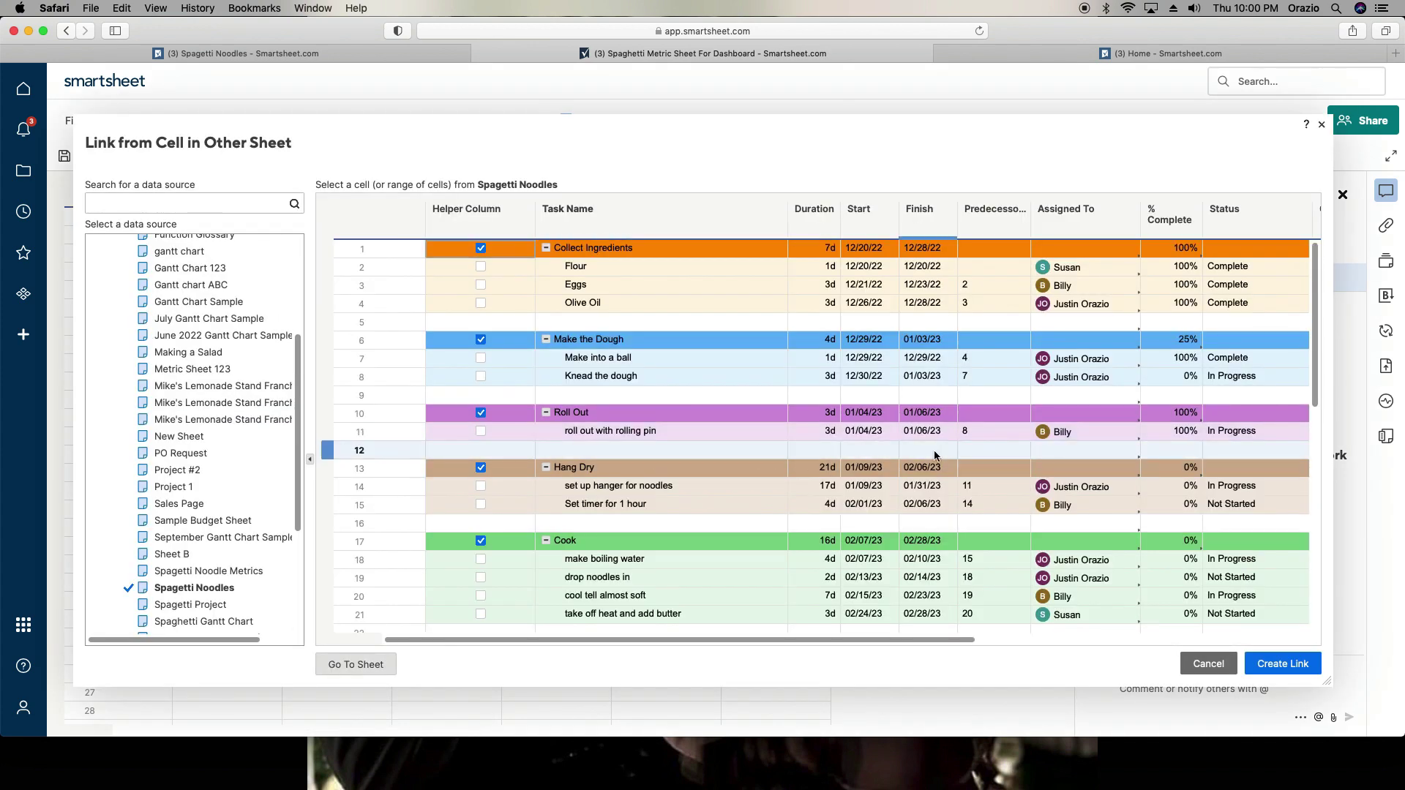
click(1185, 466)
click(1280, 663)
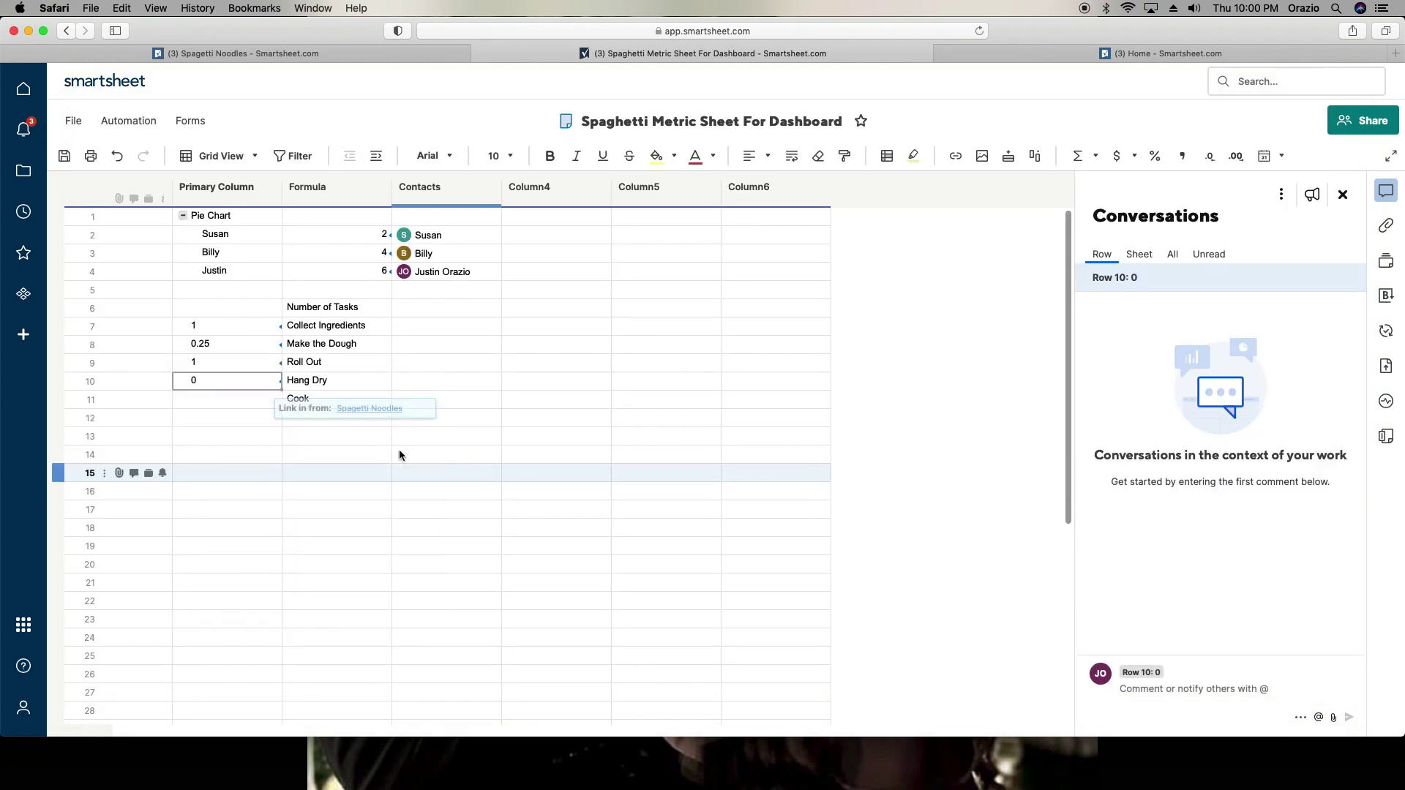
Step: Link the row 11 Primary Column cell to the Cook % Complete cell in Spagetti Noodles
click(196, 398)
right_click(196, 398)
click(287, 625)
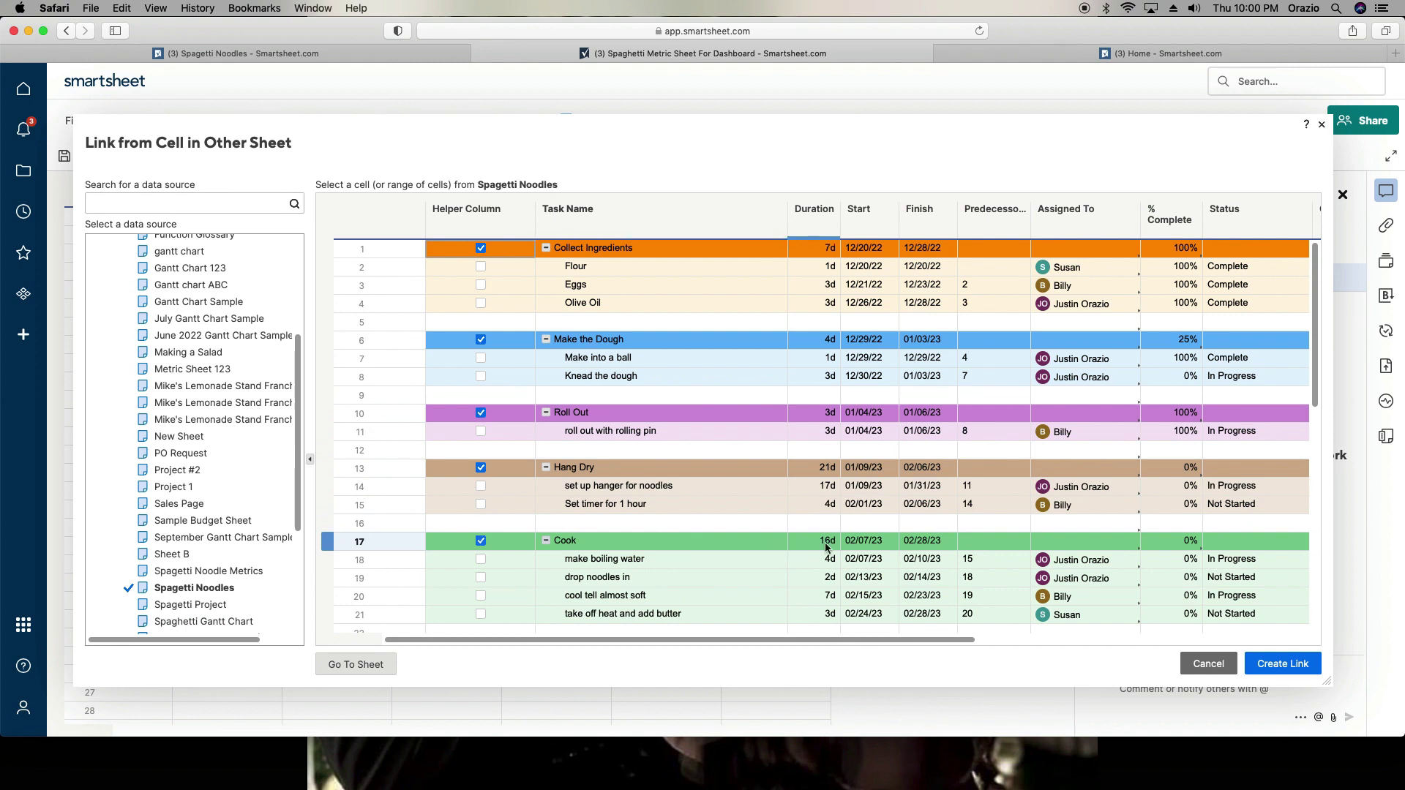
click(1174, 540)
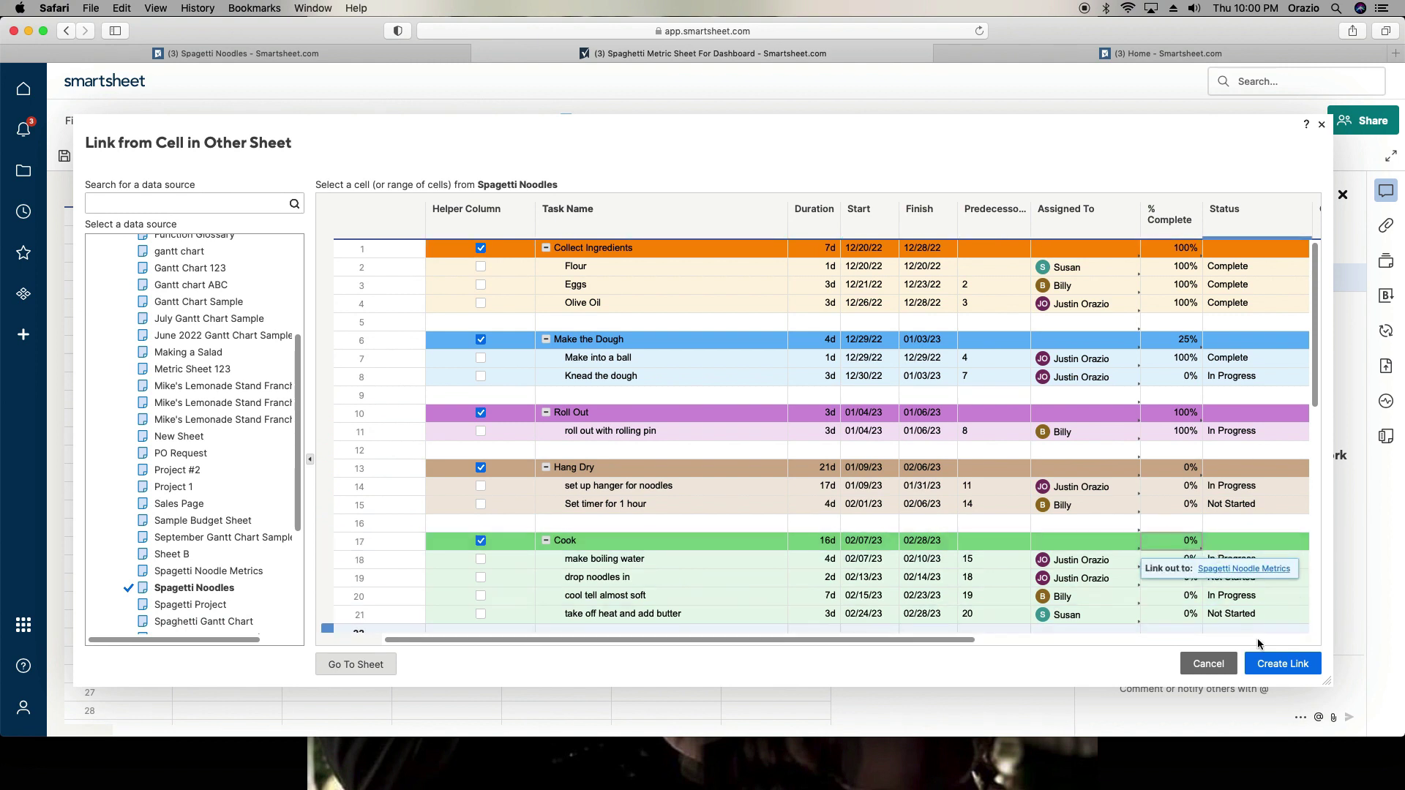
click(1283, 664)
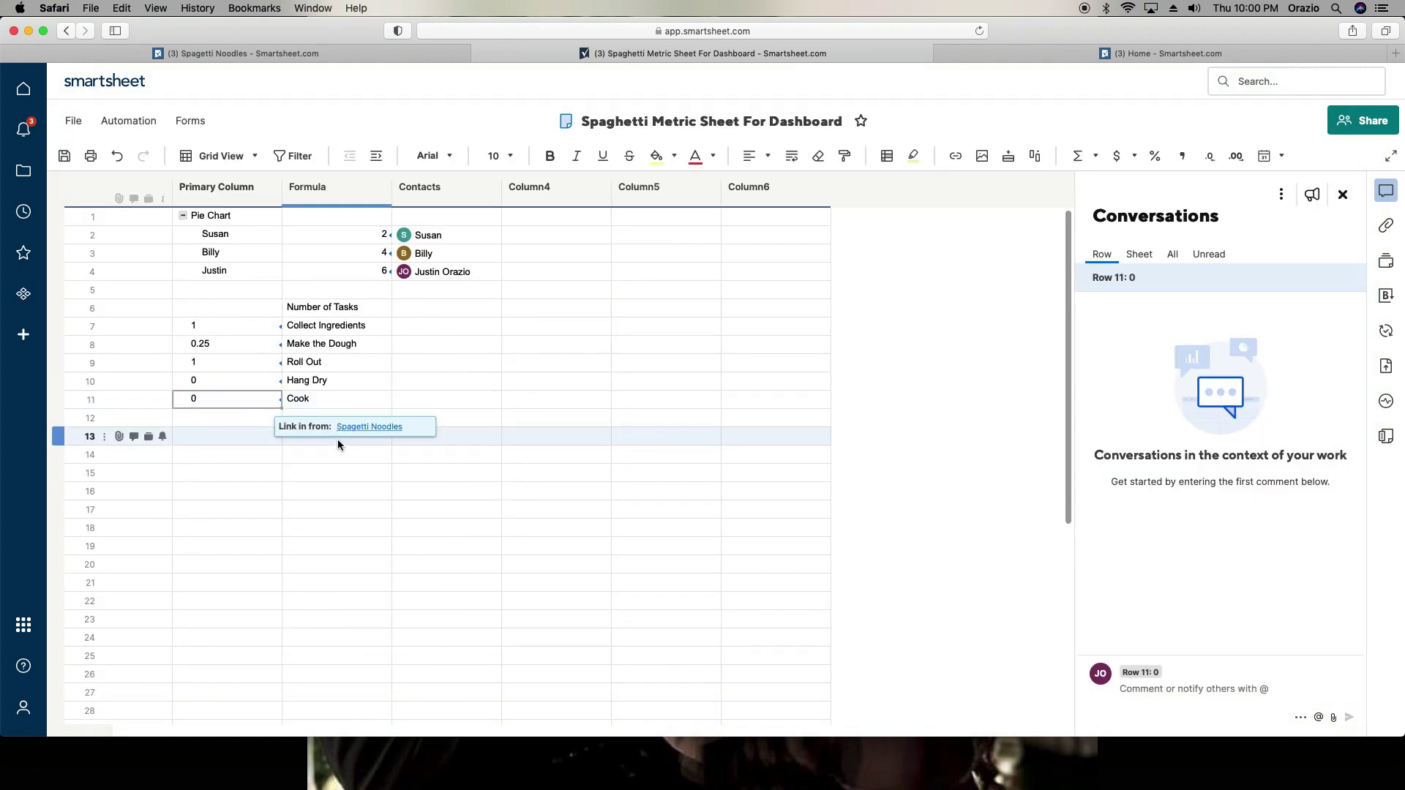
Step: Review the parent tasks' % Complete cells in the Spagetti Noodles link source, and close it without creating a link
right_click(258, 404)
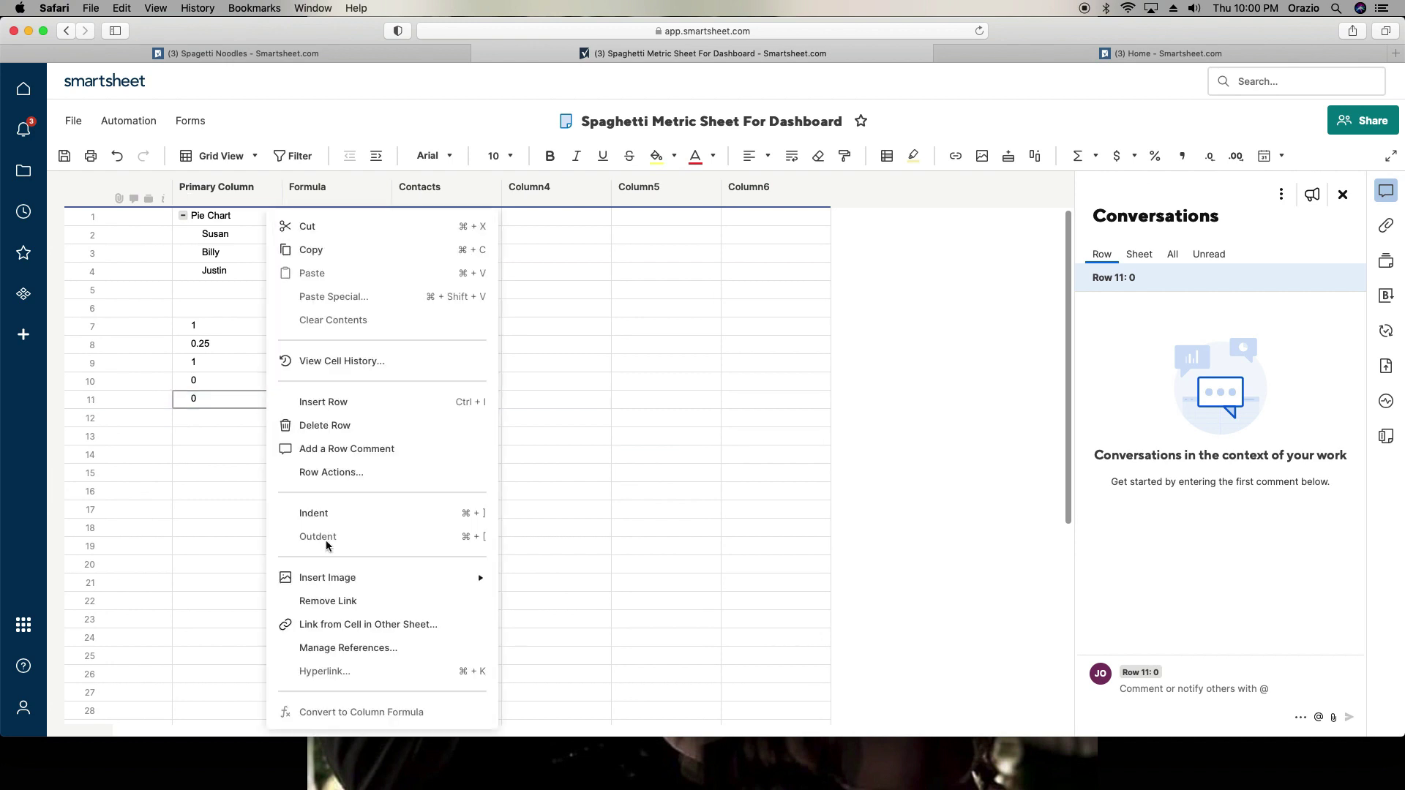
click(360, 621)
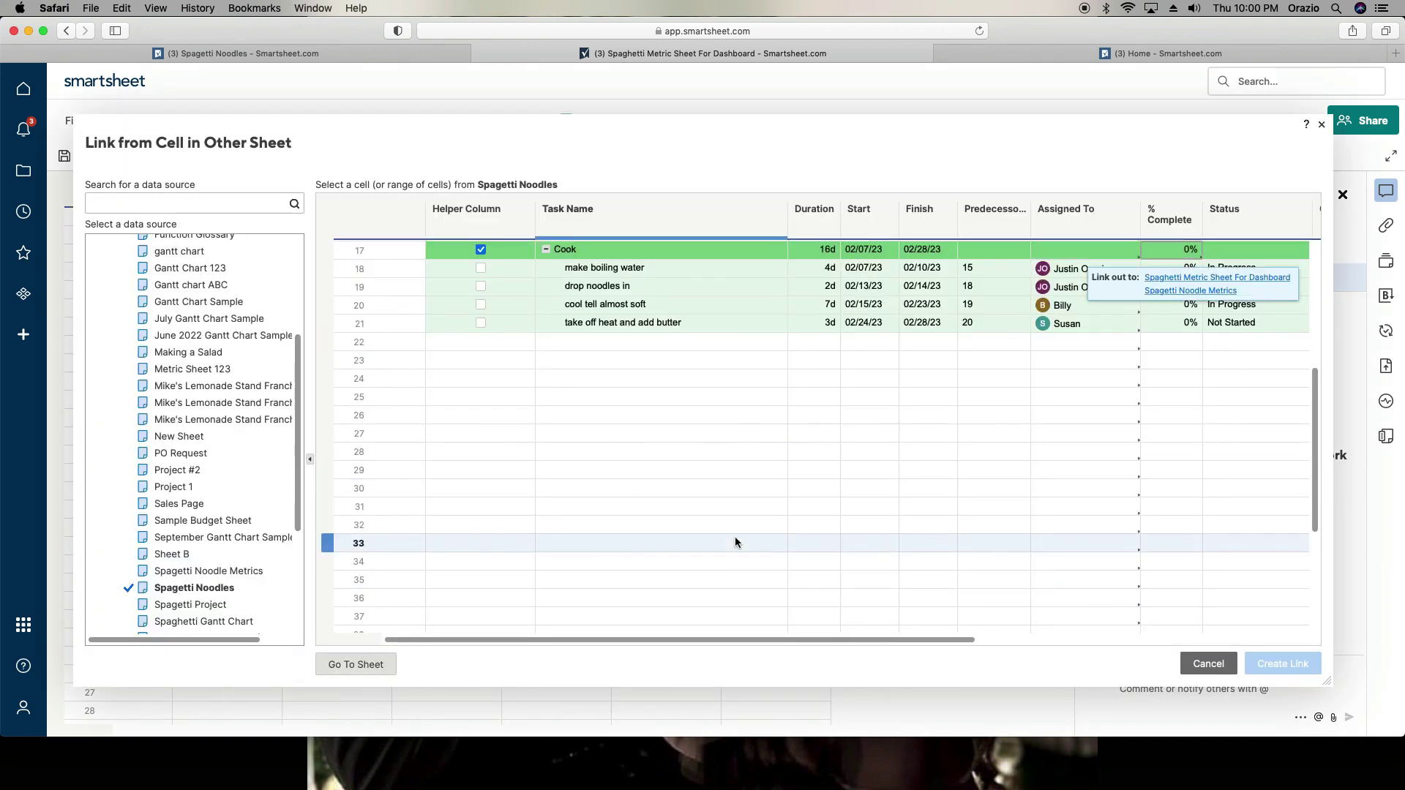
scroll(686, 460, up, 5)
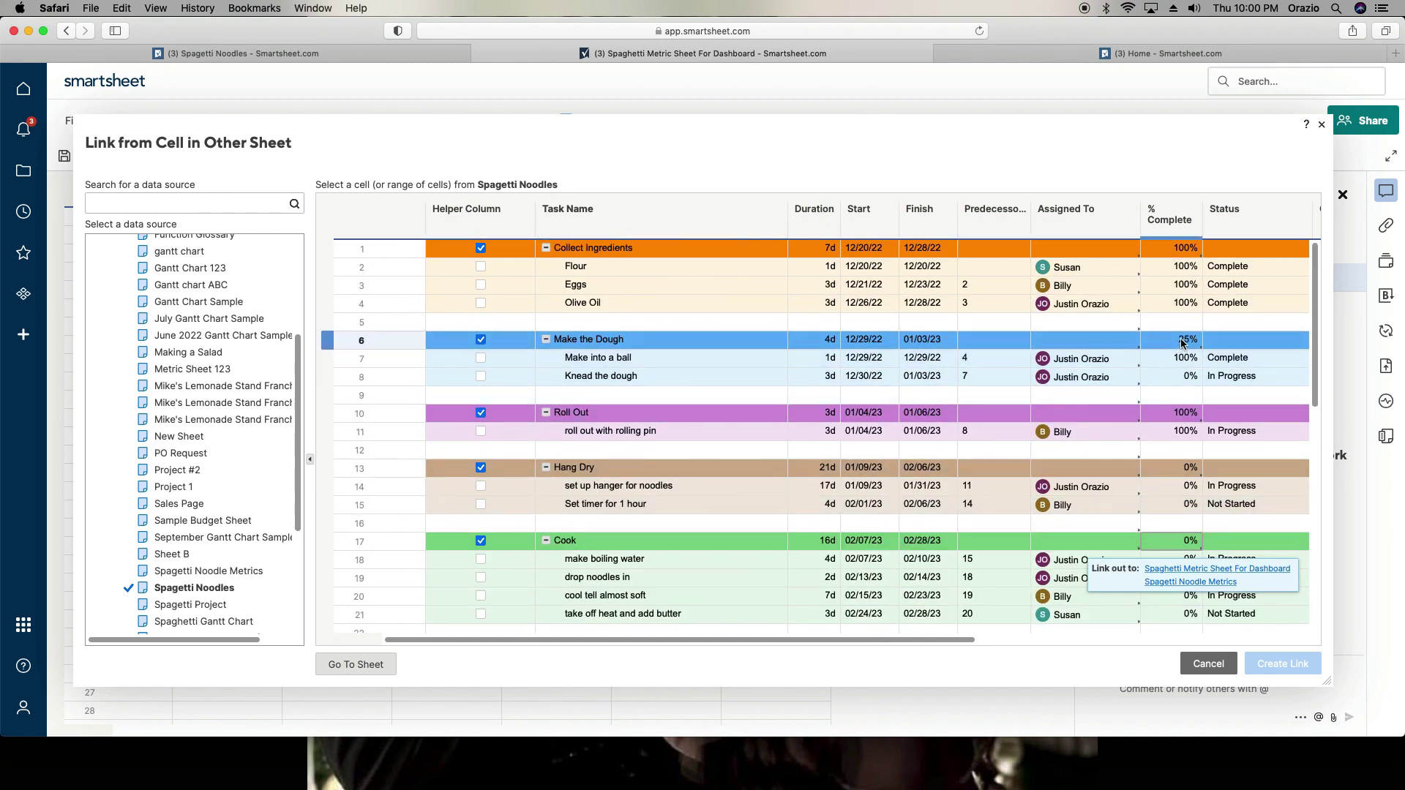
click(1208, 663)
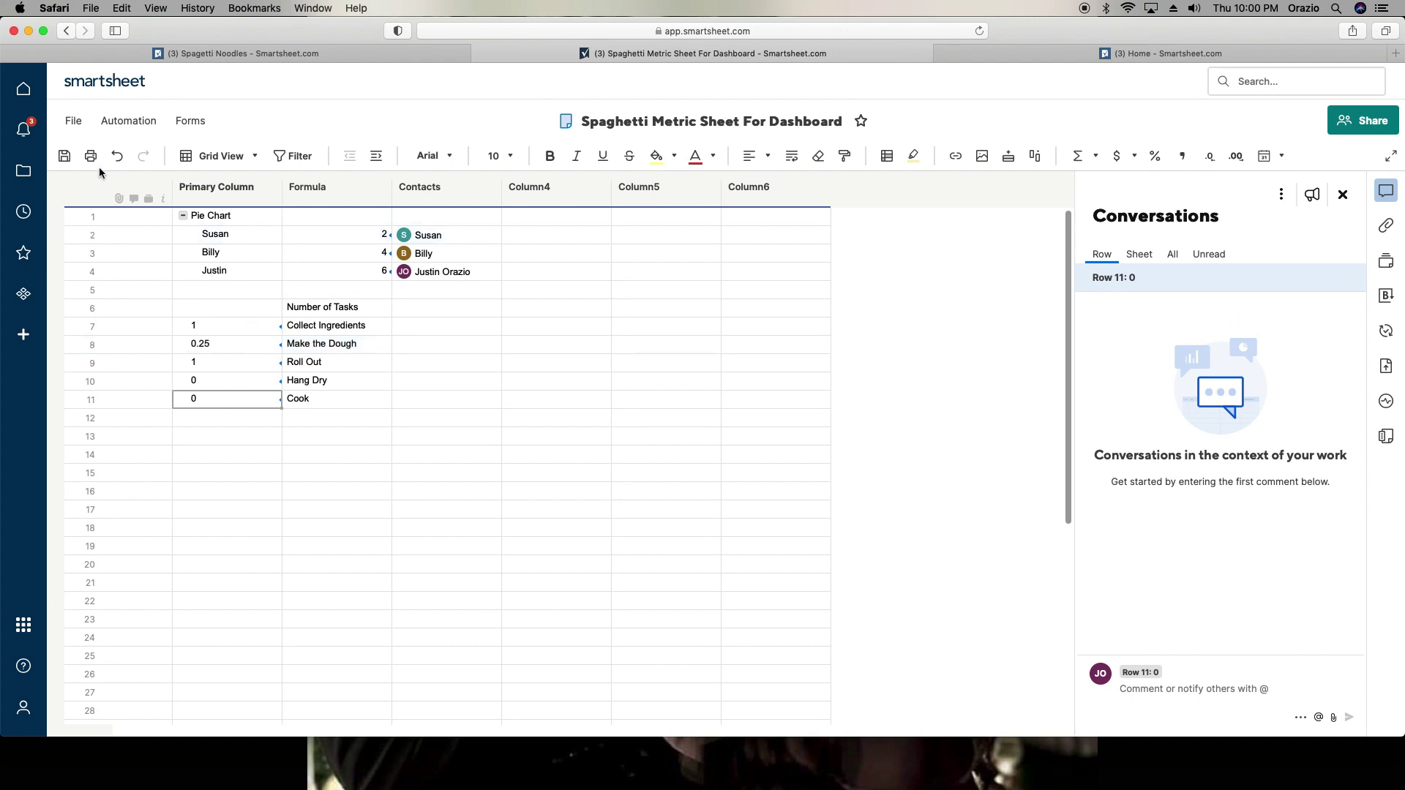
Step: Format the linked Primary Column values in rows 7 to 11 as percentages and save the metric sheet
click(63, 157)
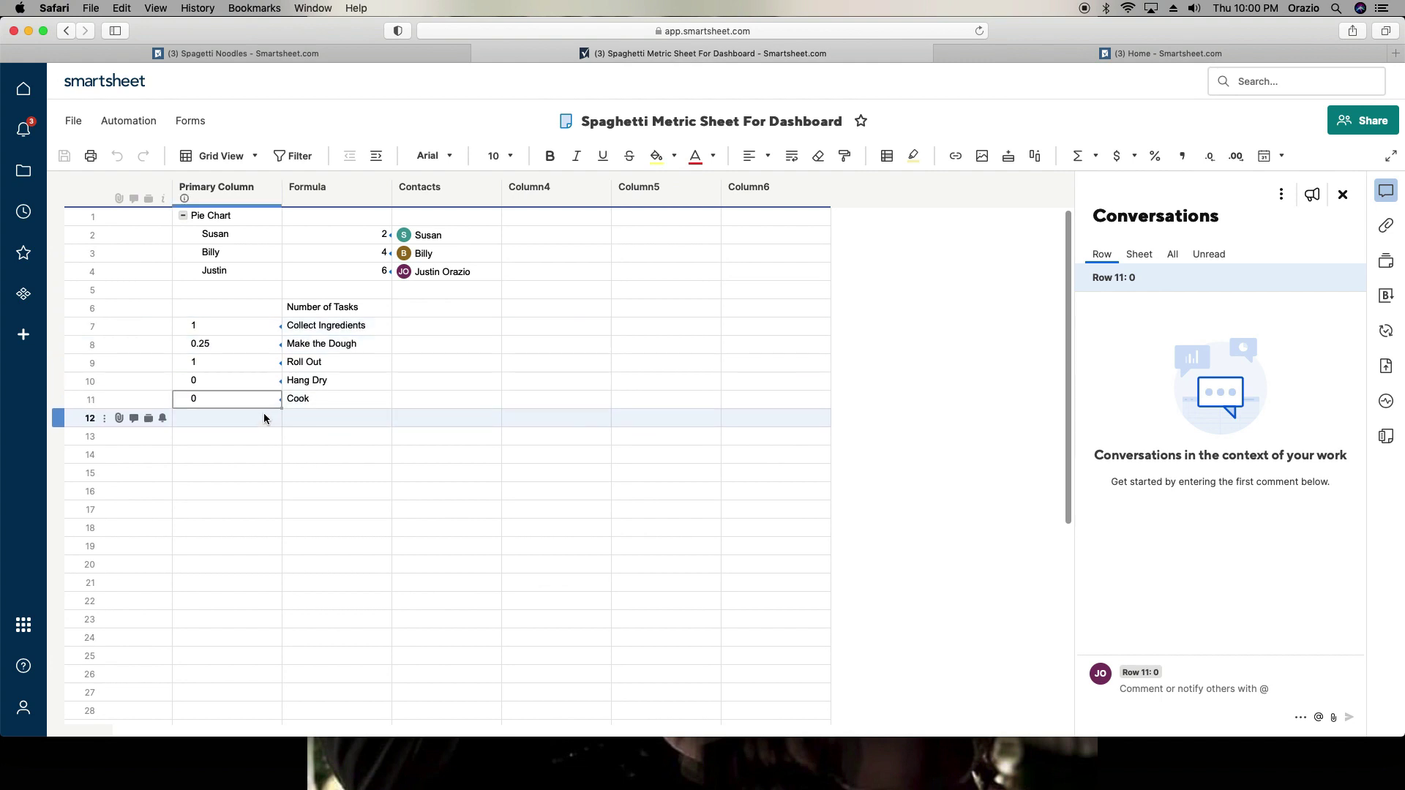
drag(255, 326, 259, 399)
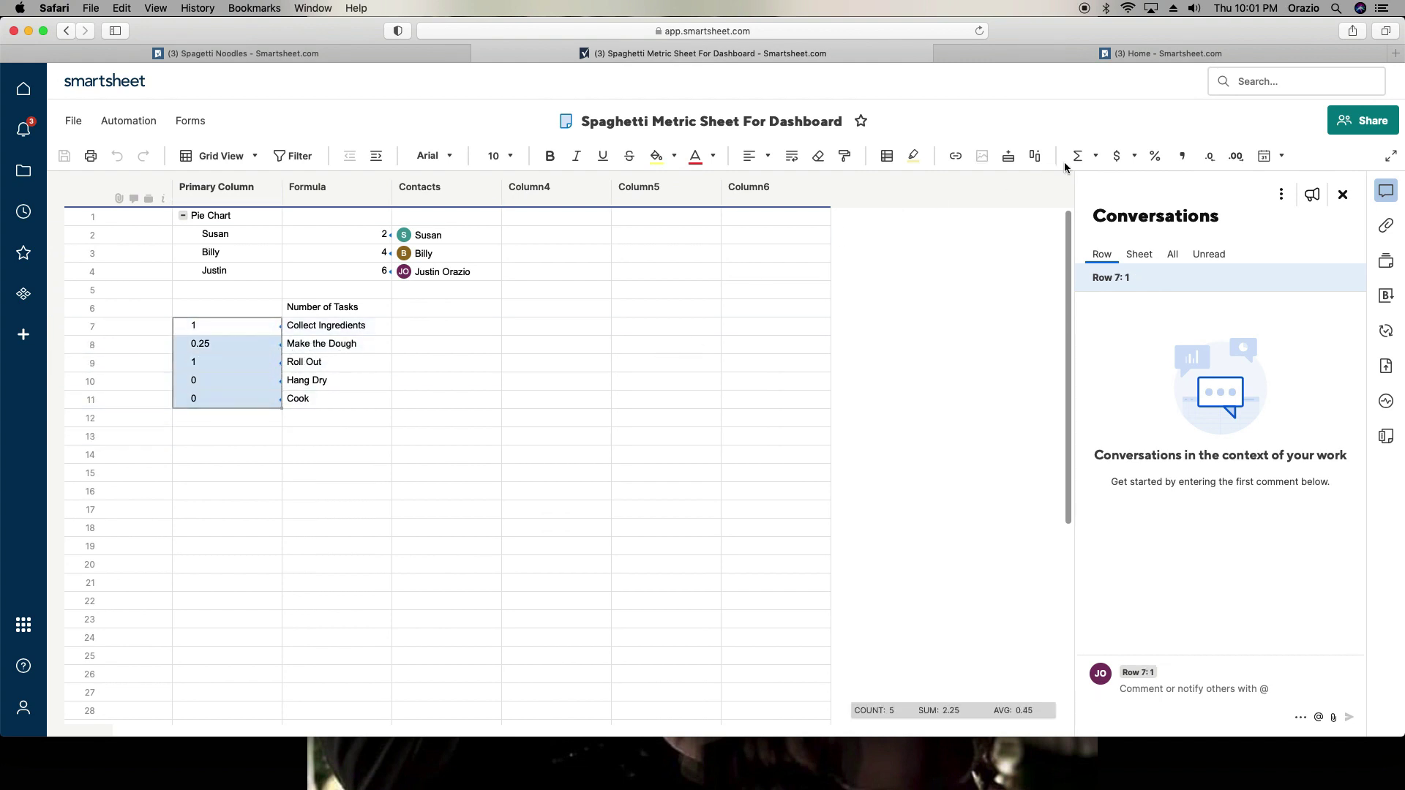
click(1154, 156)
click(826, 366)
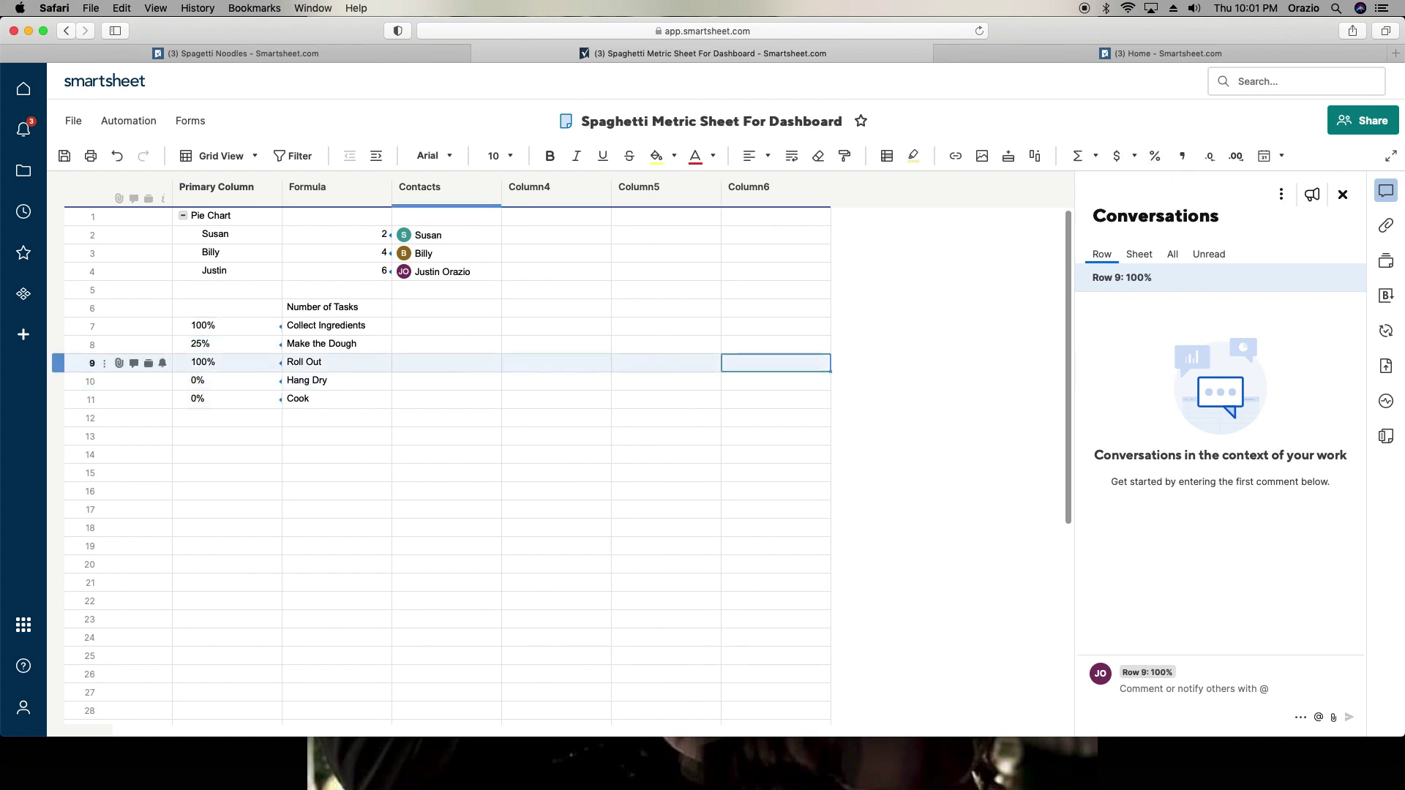
click(64, 156)
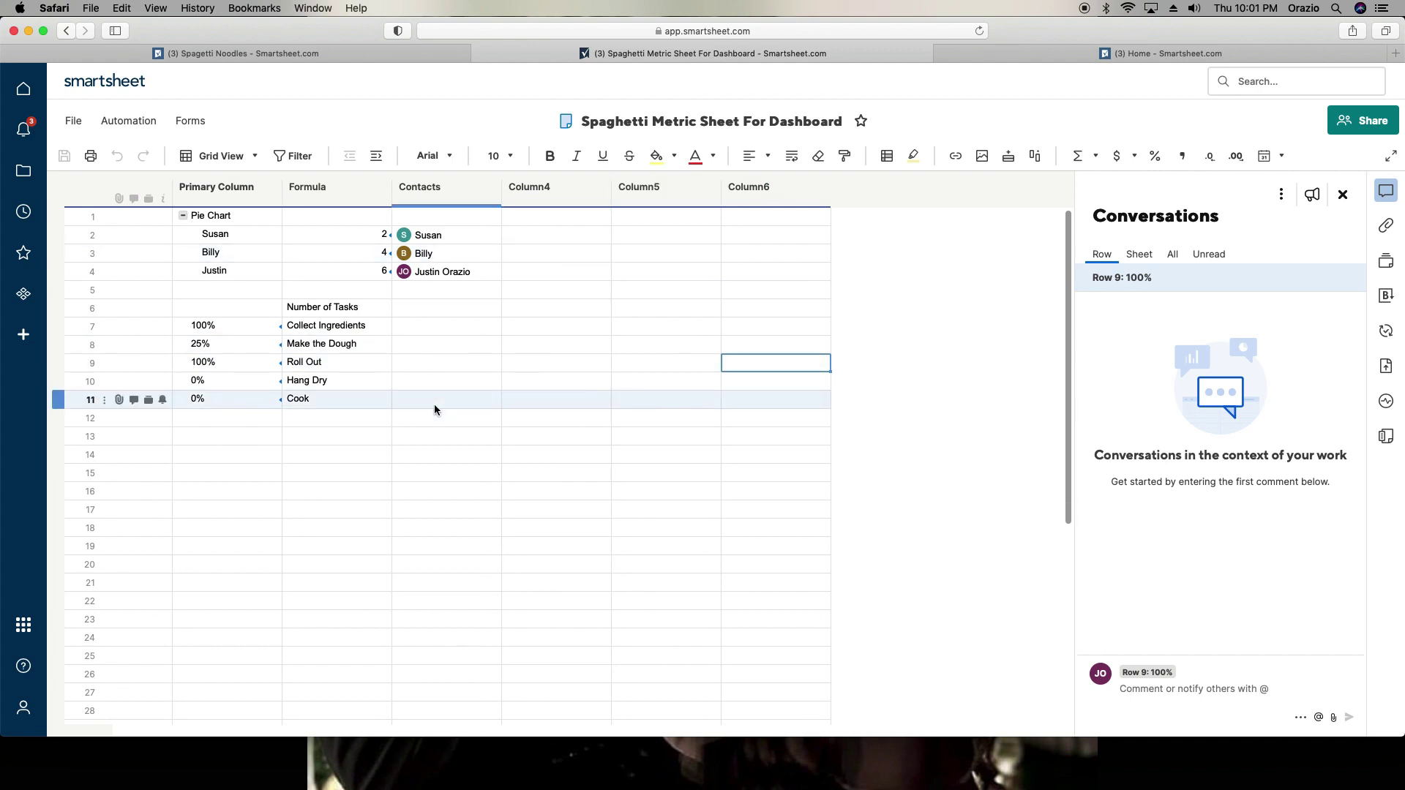
Step: Create a new dashboard named "Spaghetti Dashboard 123"
click(1169, 56)
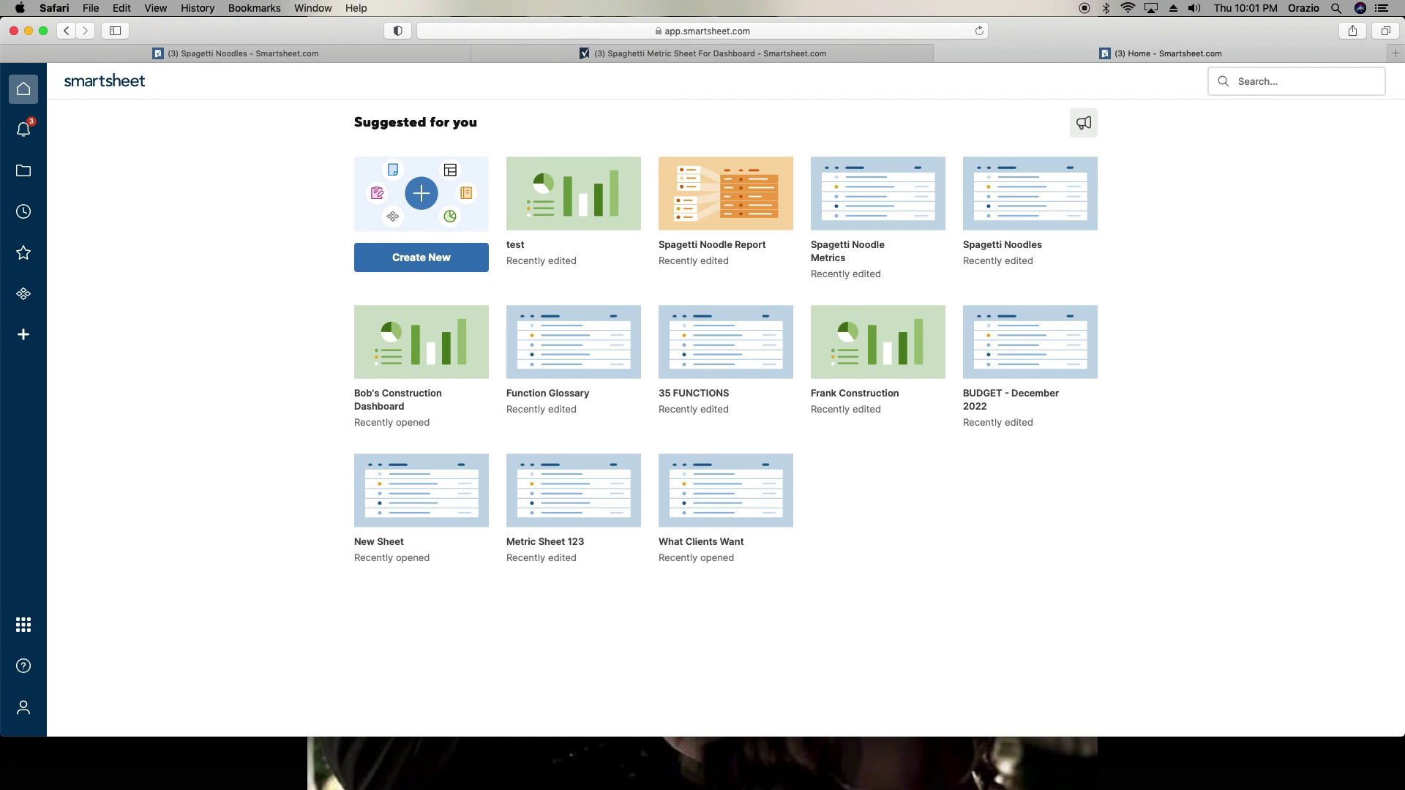
click(24, 336)
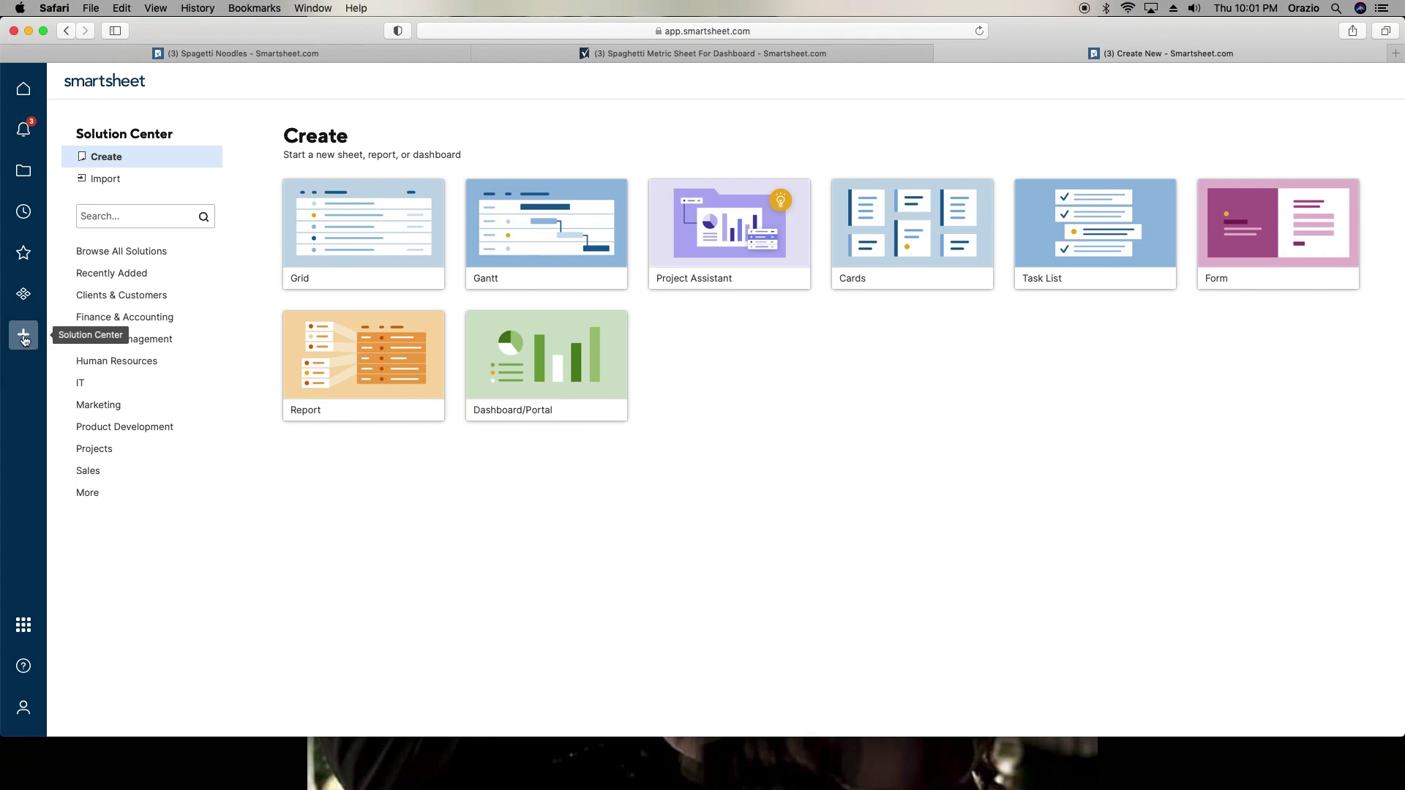
click(537, 366)
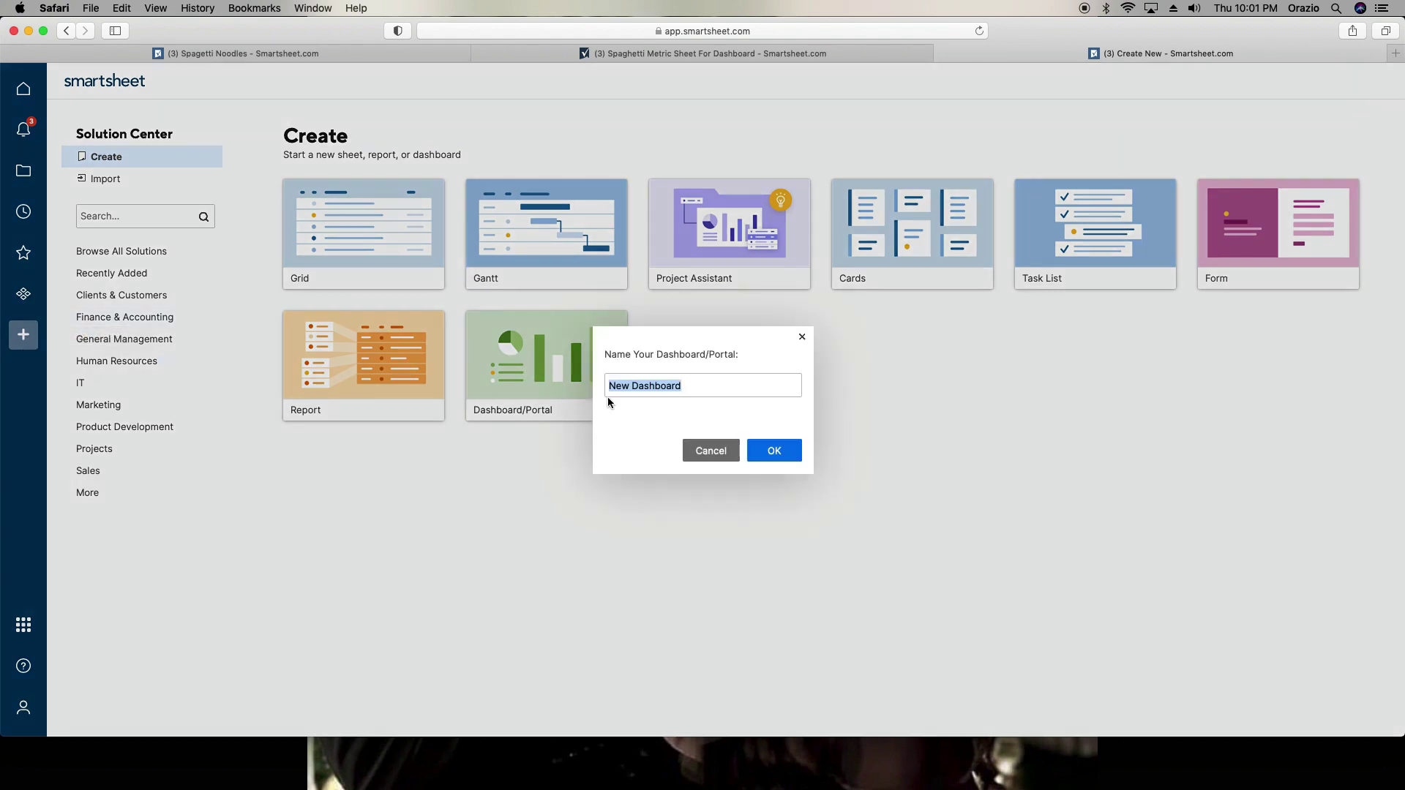
text(Spaghetti Dashboa)
click(786, 455)
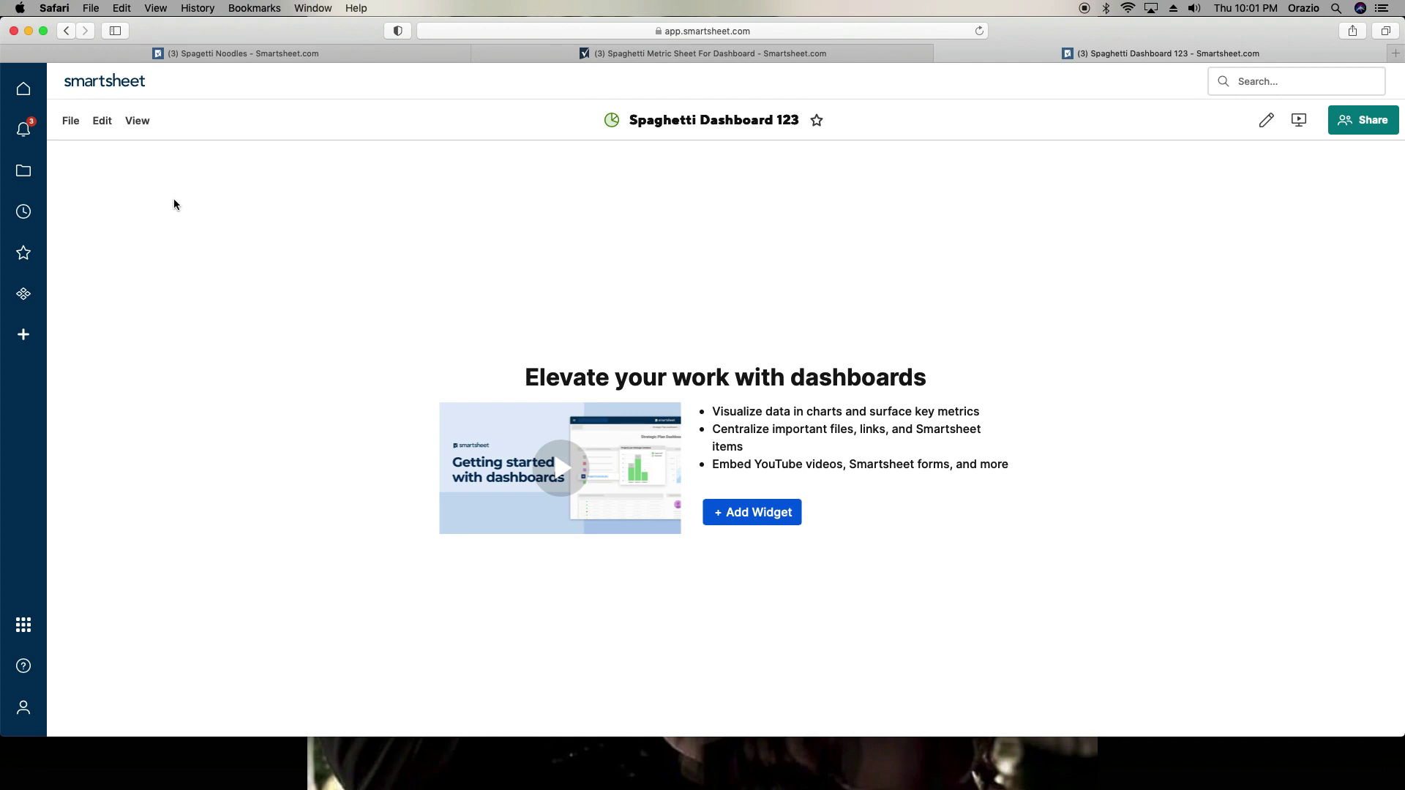
click(103, 122)
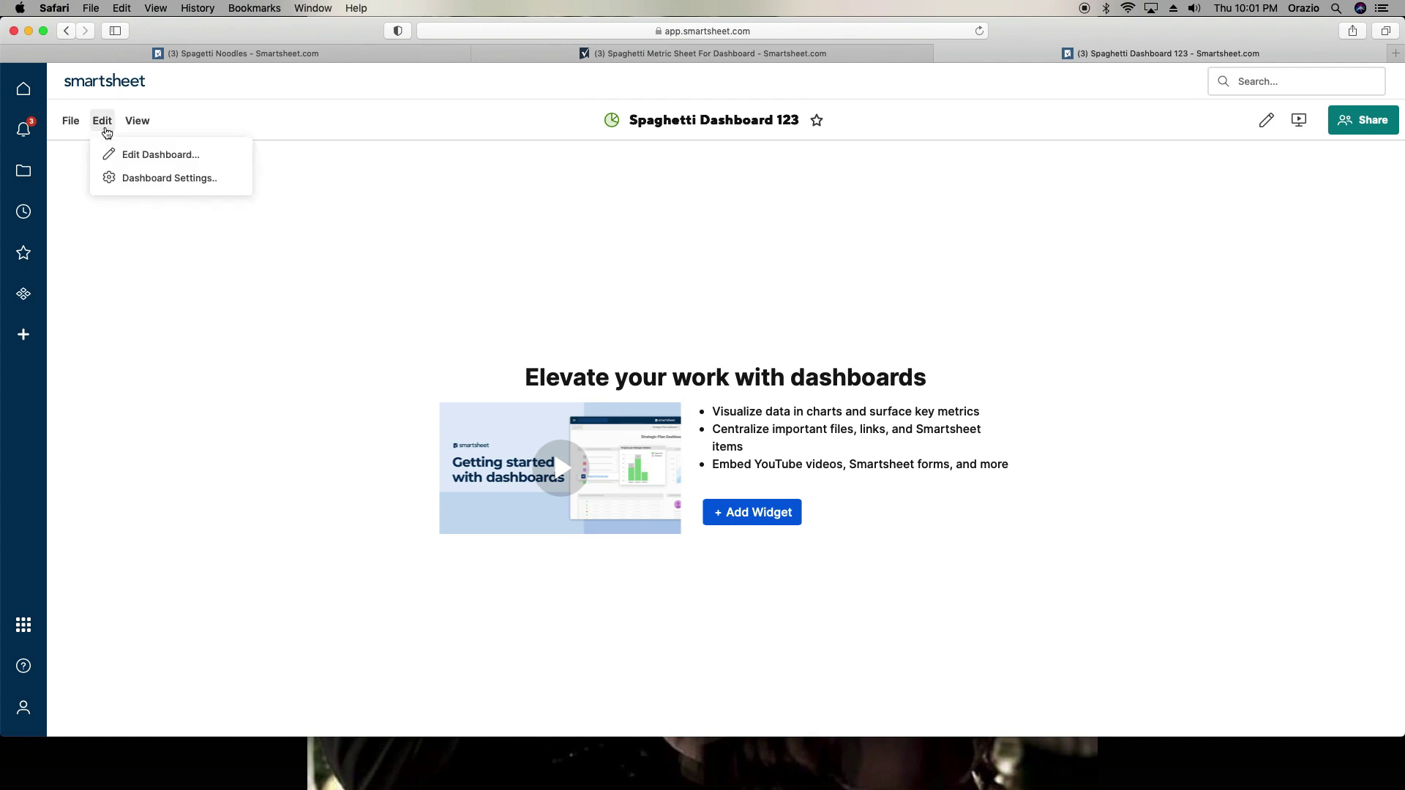
click(128, 163)
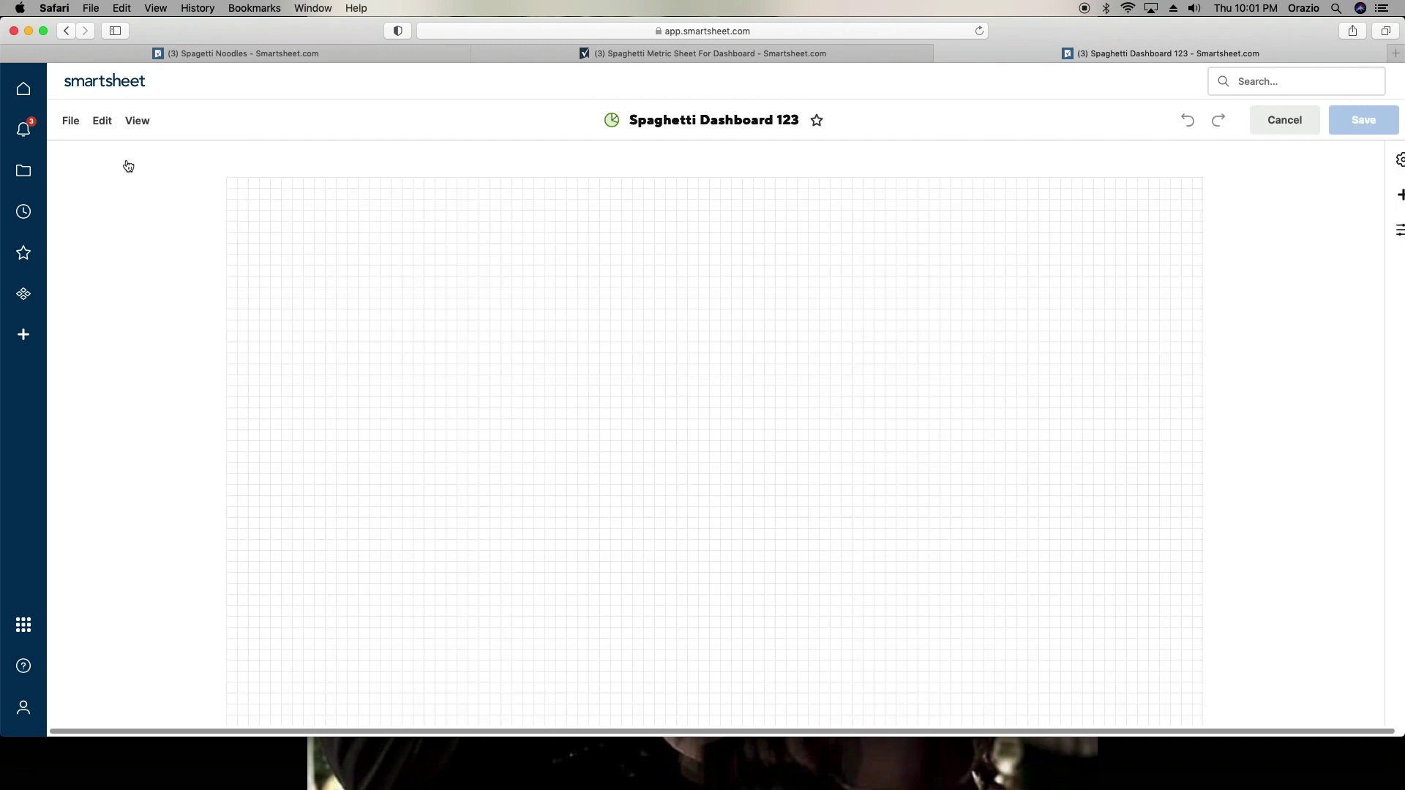
click(103, 121)
mouse_move(133, 228)
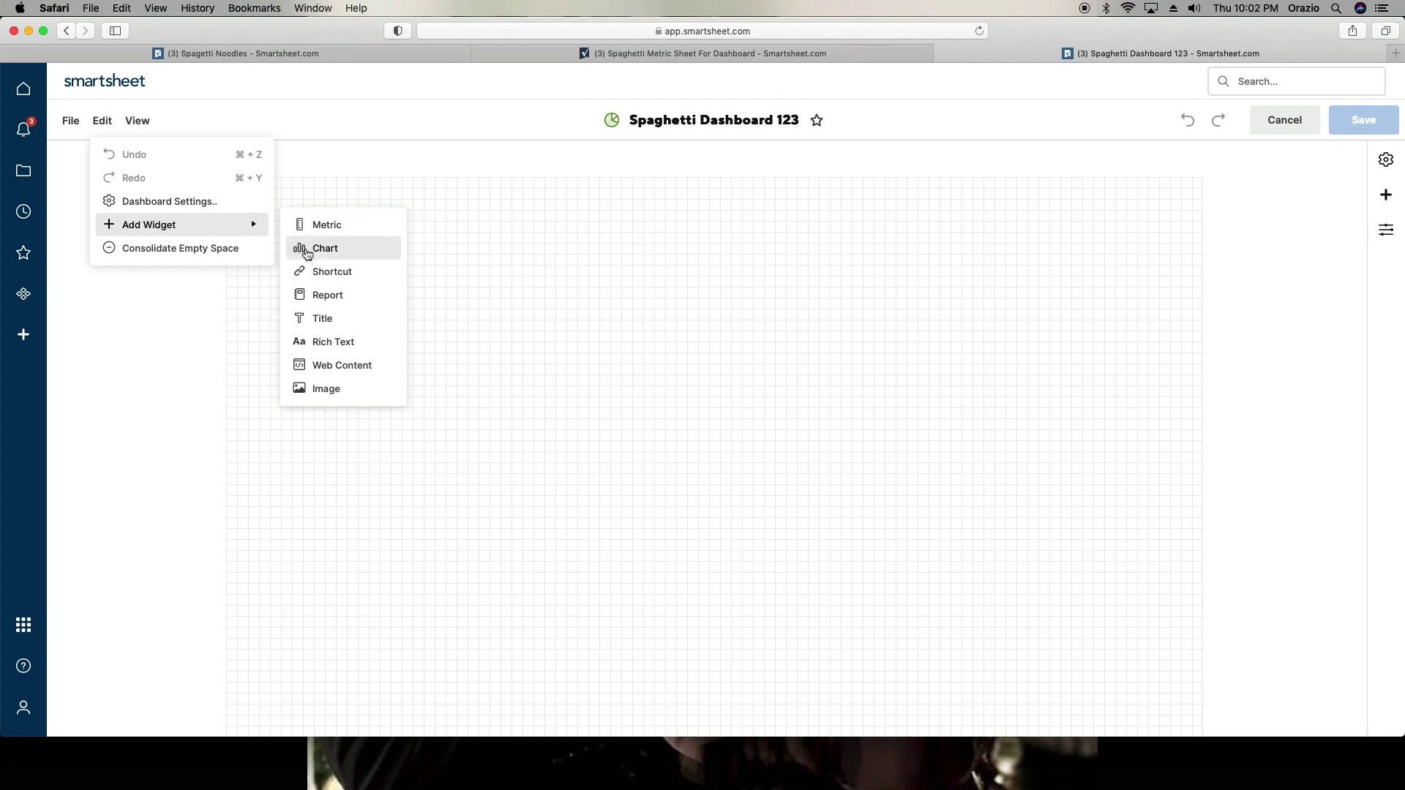
click(583, 346)
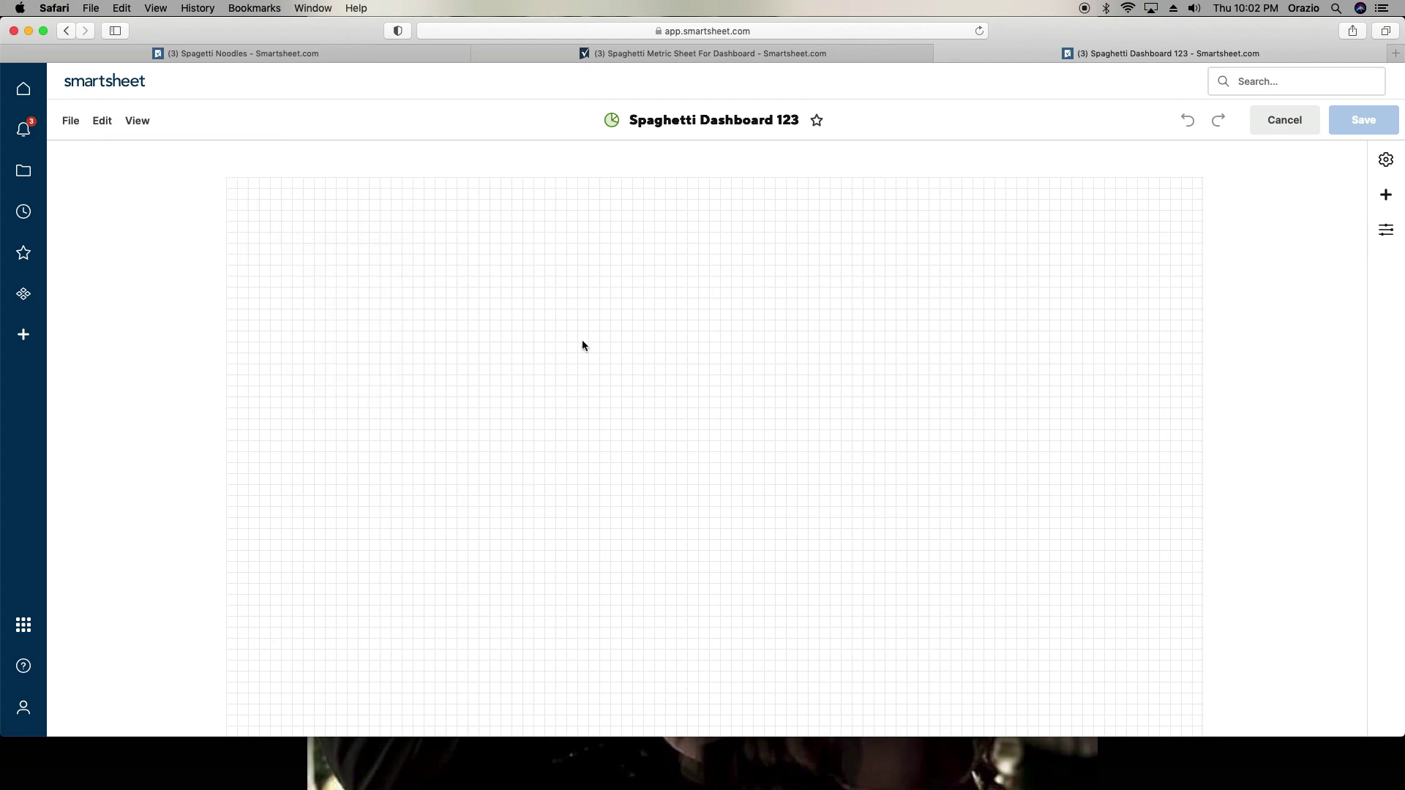
click(1281, 130)
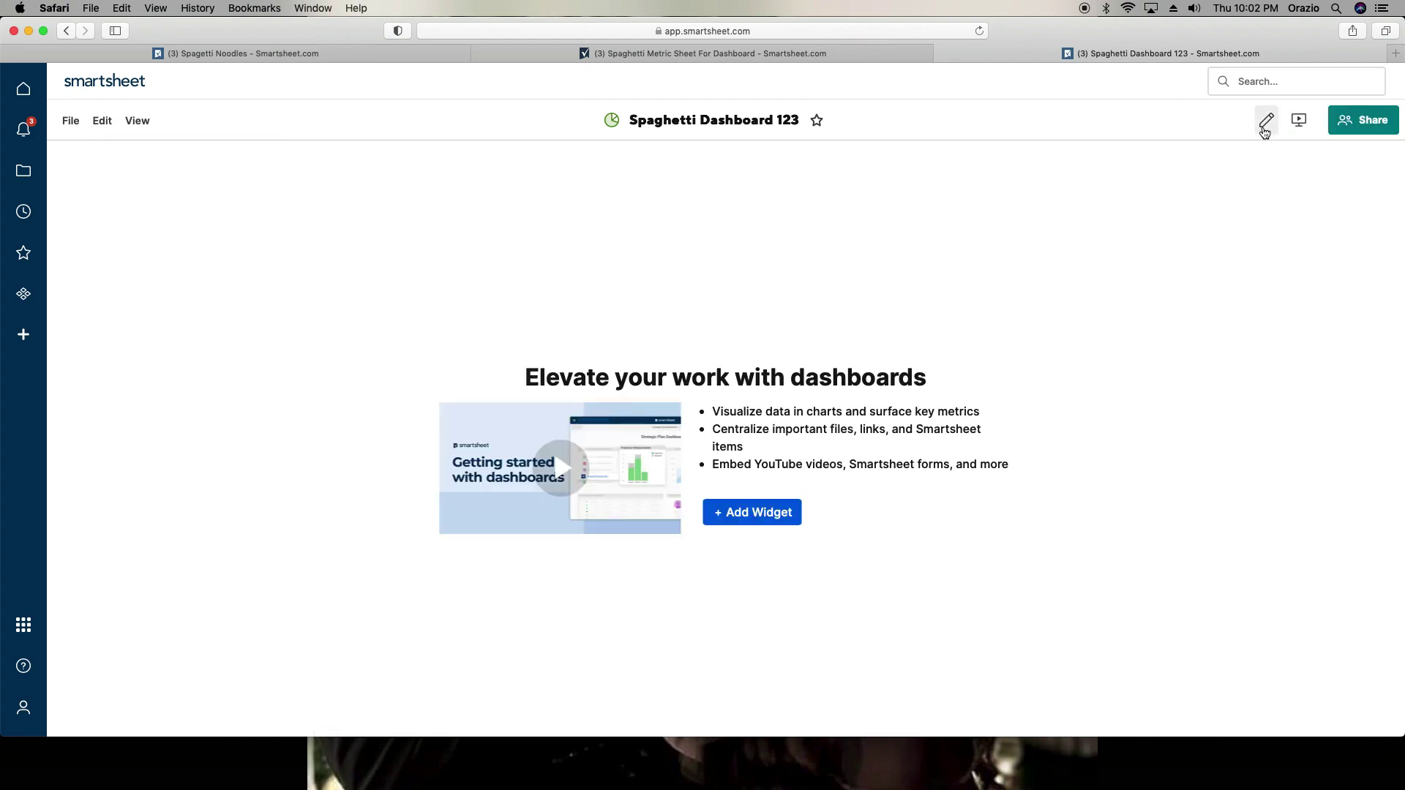
Step: Start editing the dashboard and add an image widget with 1.png uploaded from the computer
click(1264, 123)
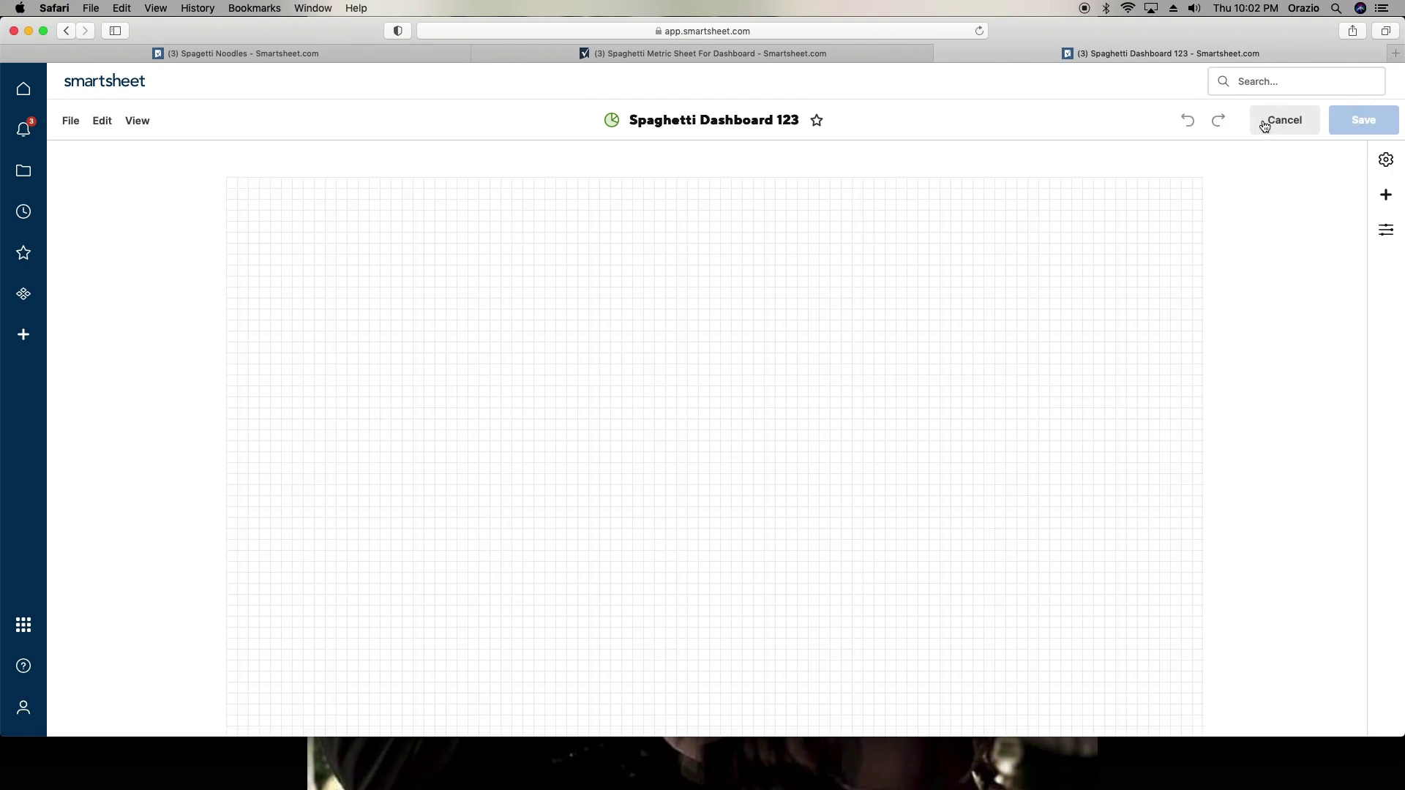
click(1385, 194)
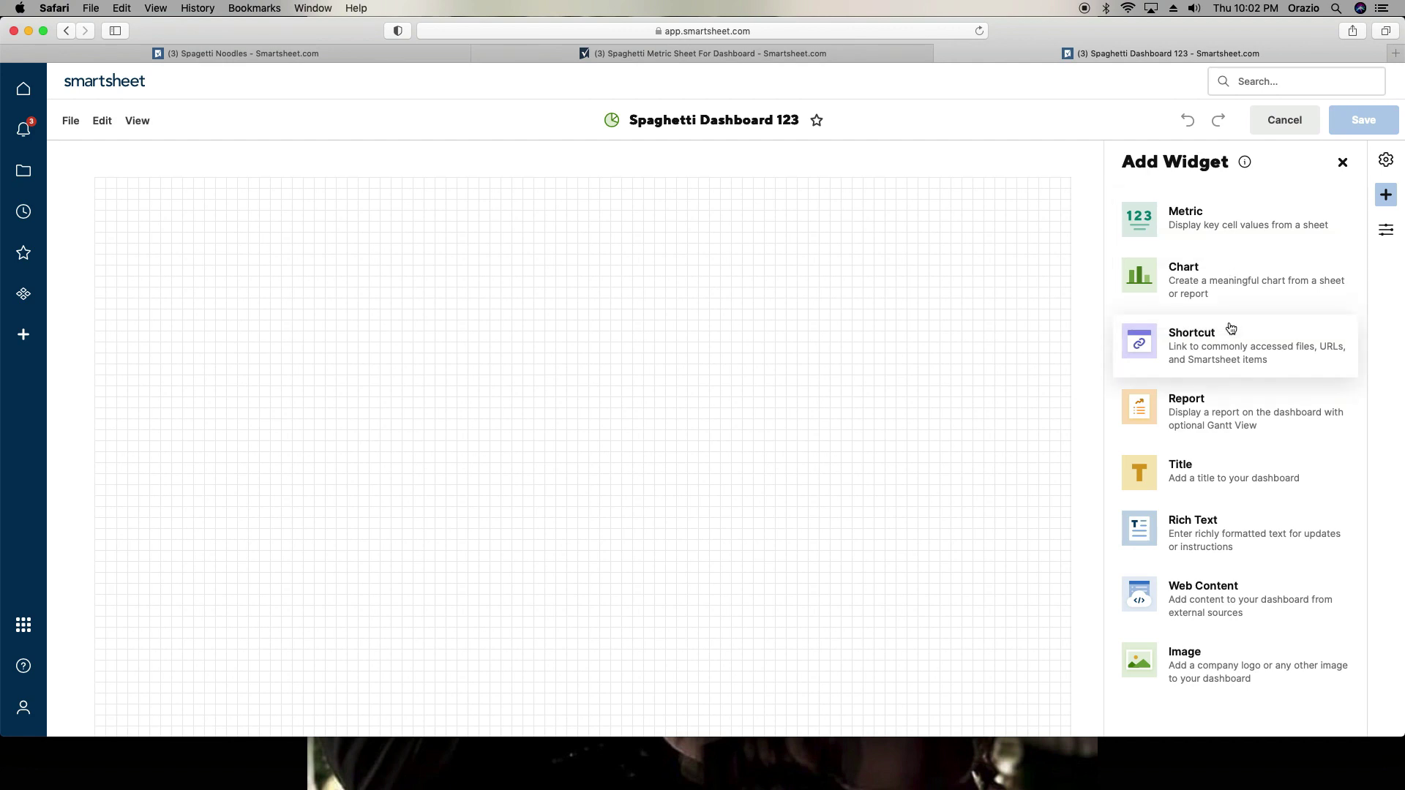
click(1210, 660)
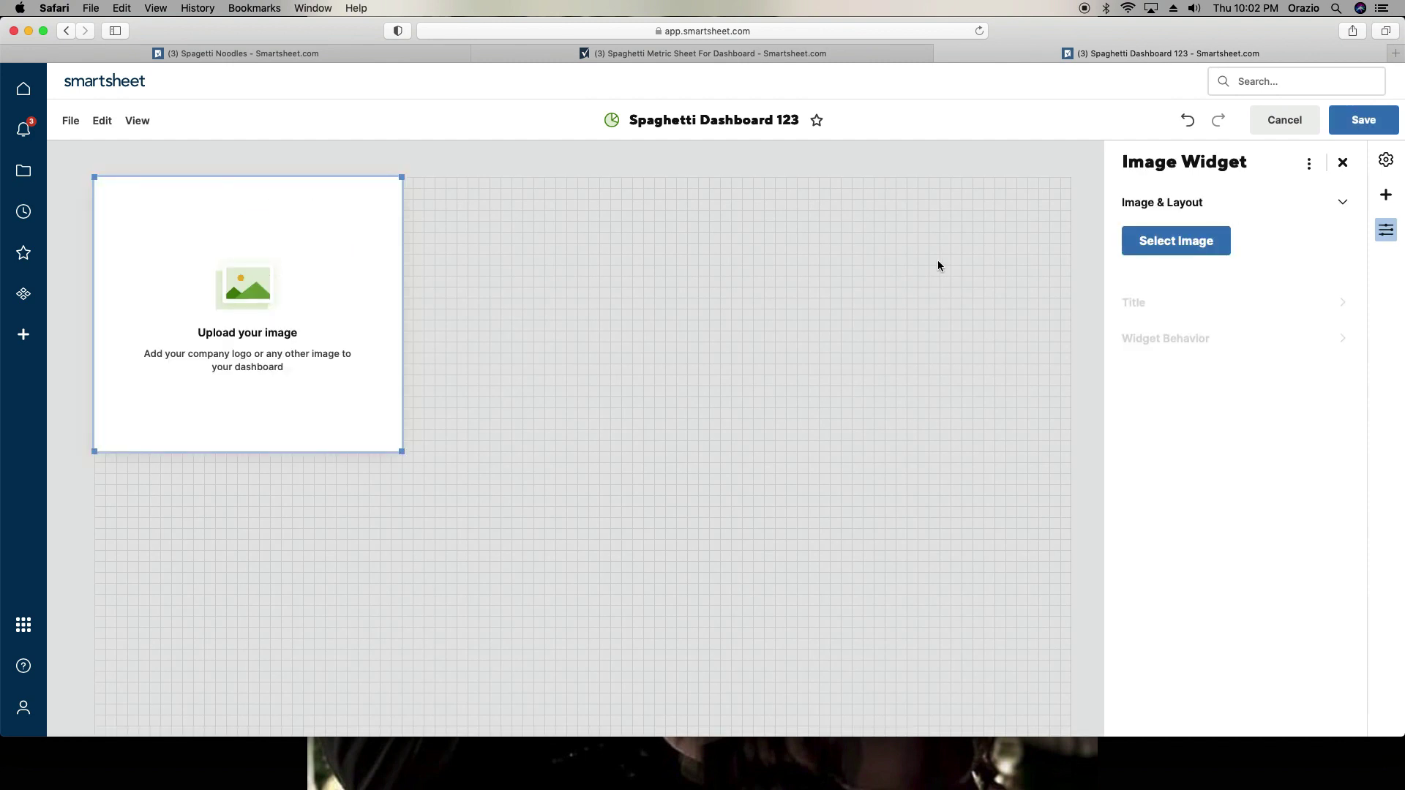
click(1215, 245)
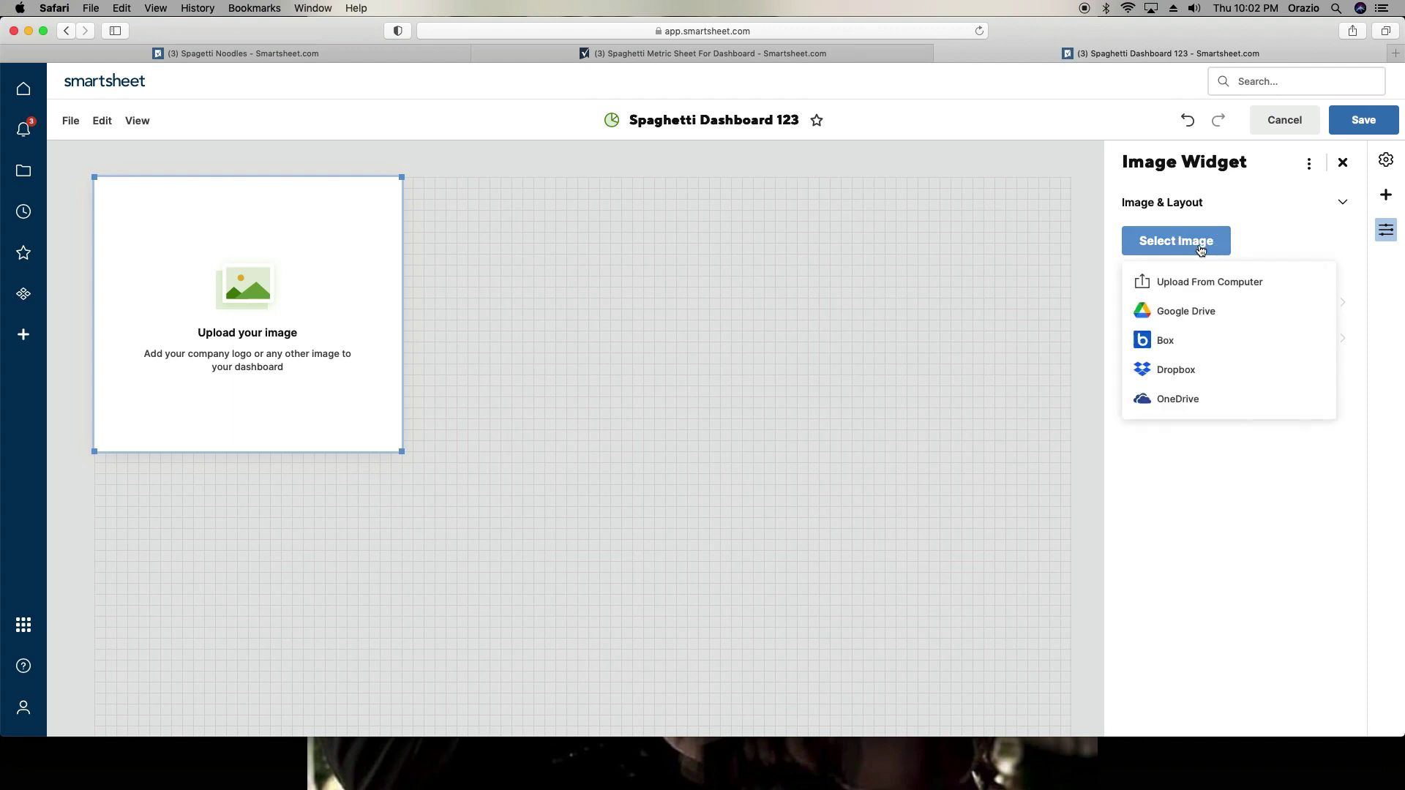
click(1213, 282)
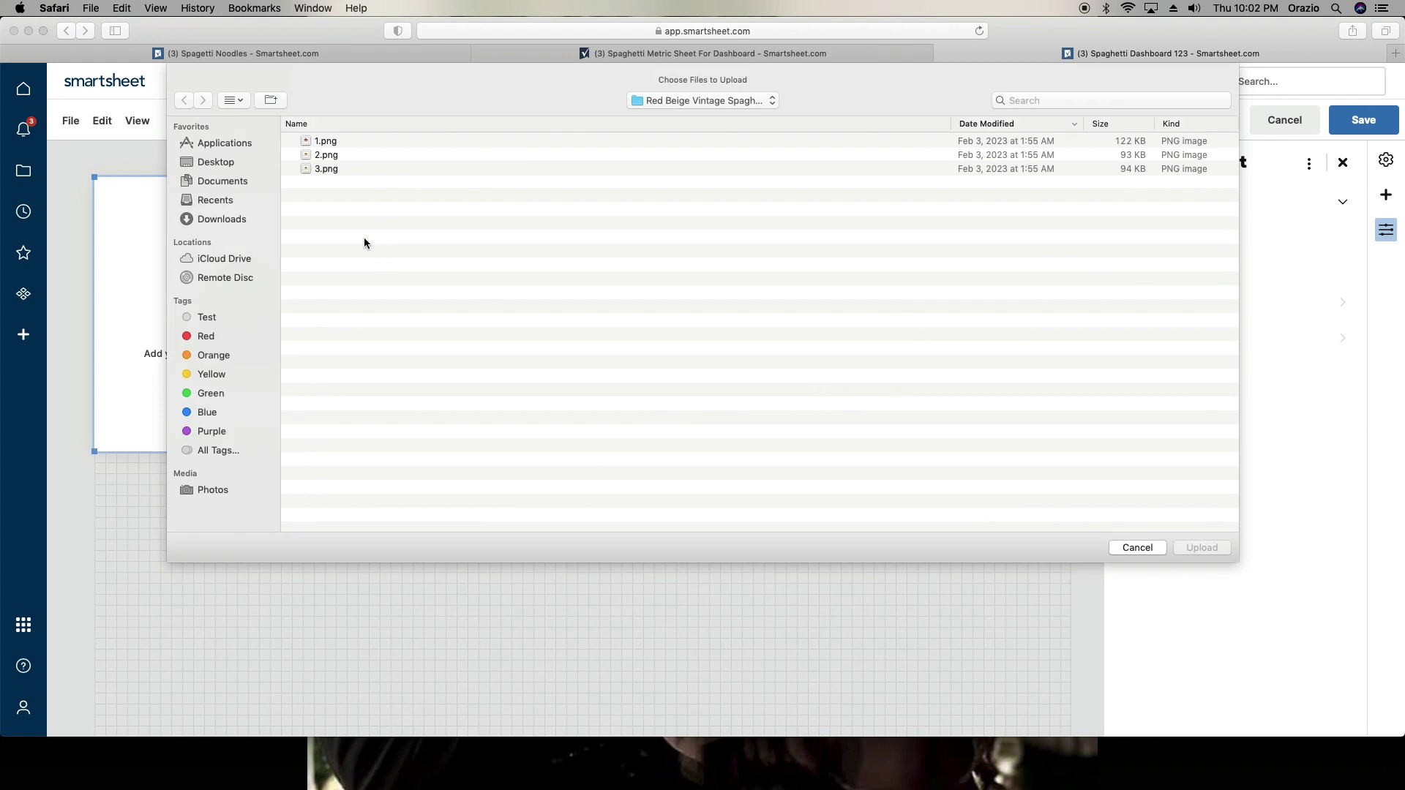
click(323, 144)
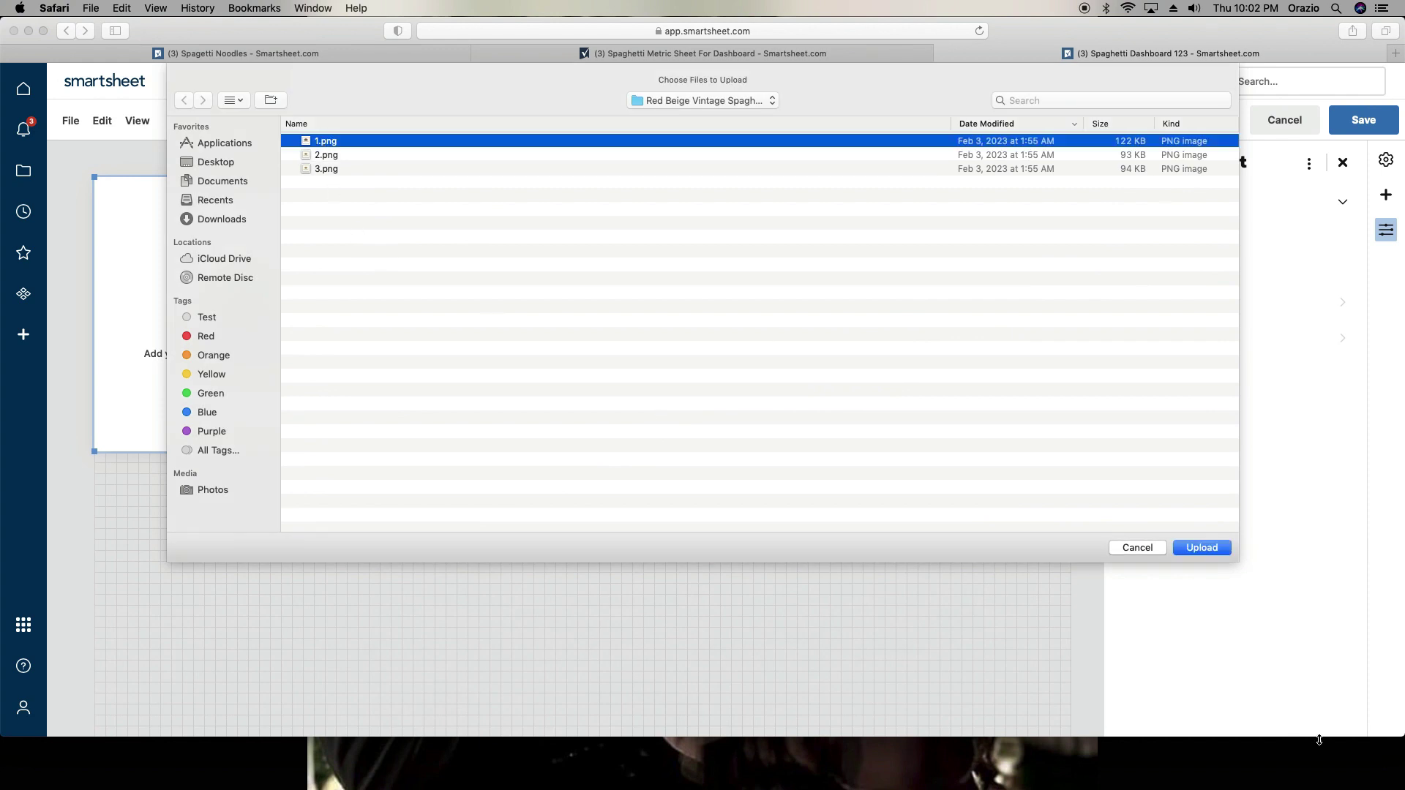
click(1216, 551)
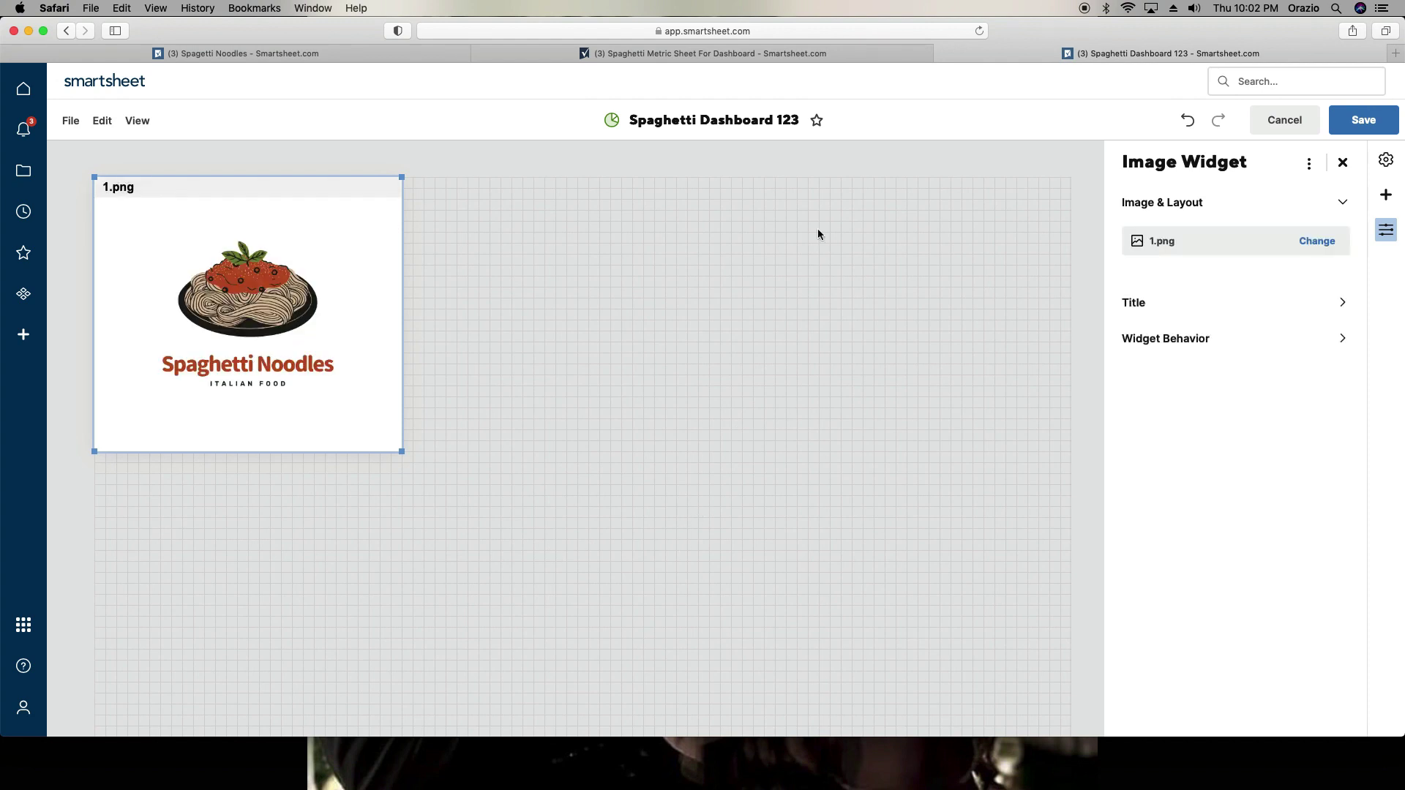
Step: Hide the image widget's title and widen the widget to a little under half the dashboard grid's width
click(1130, 302)
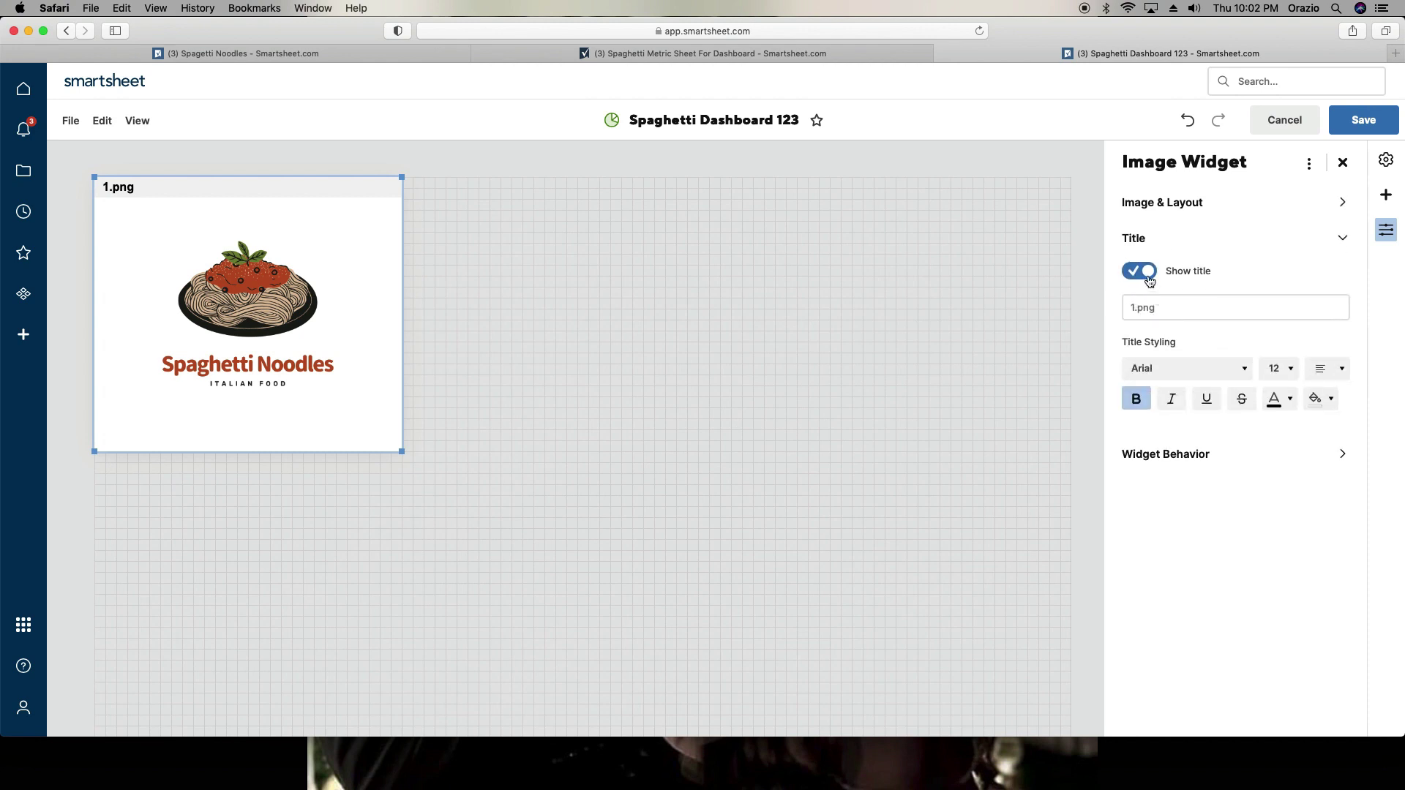
click(1150, 279)
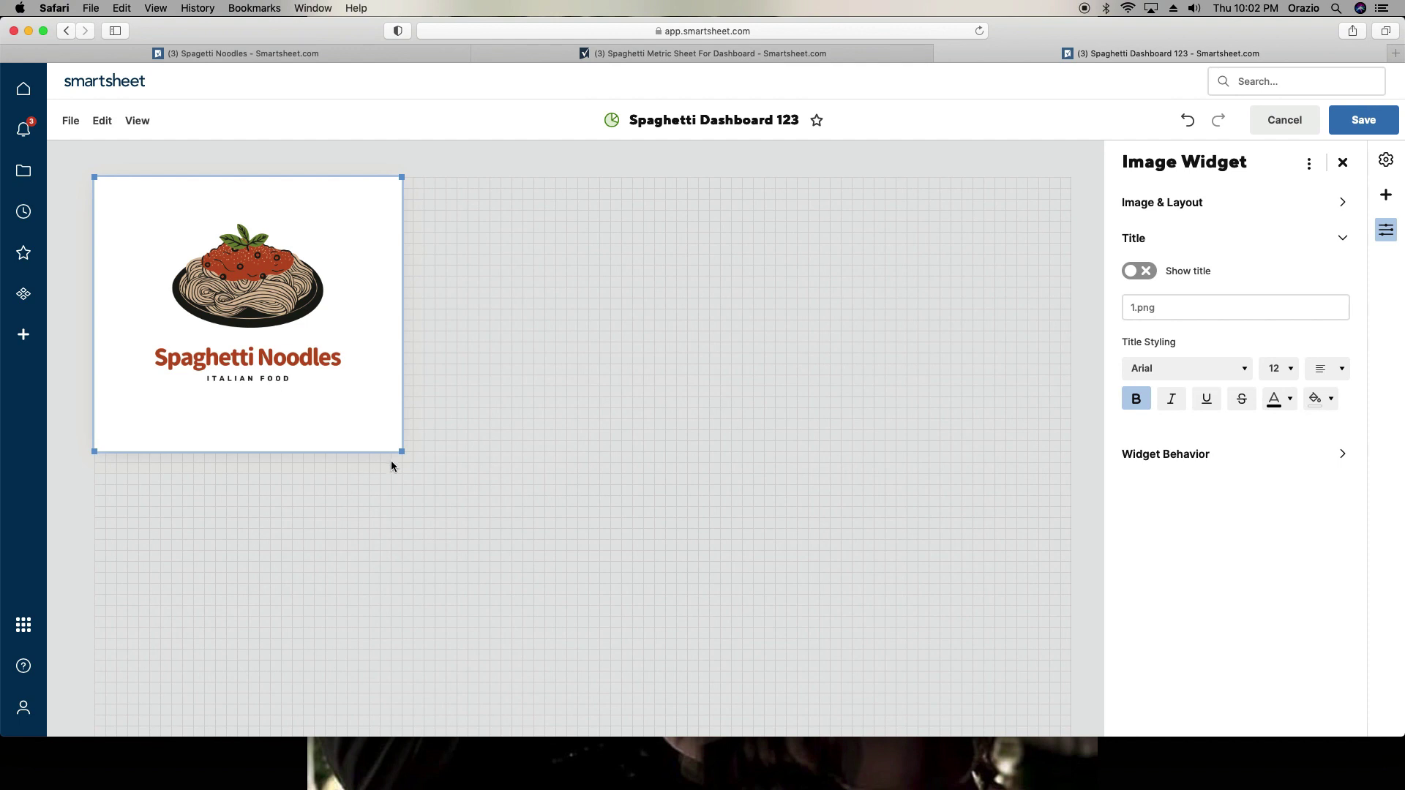
drag(401, 449, 592, 485)
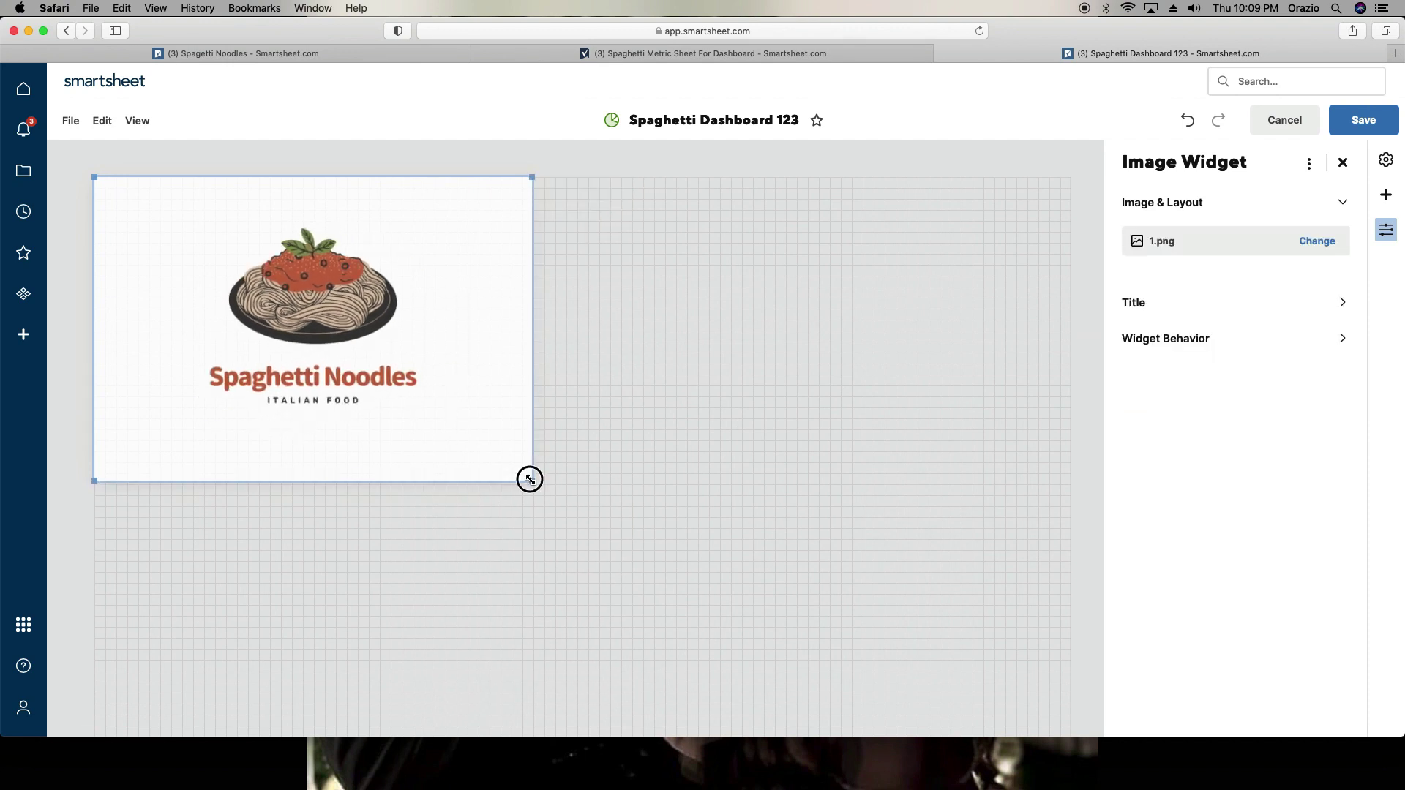
drag(530, 479, 498, 436)
click(512, 498)
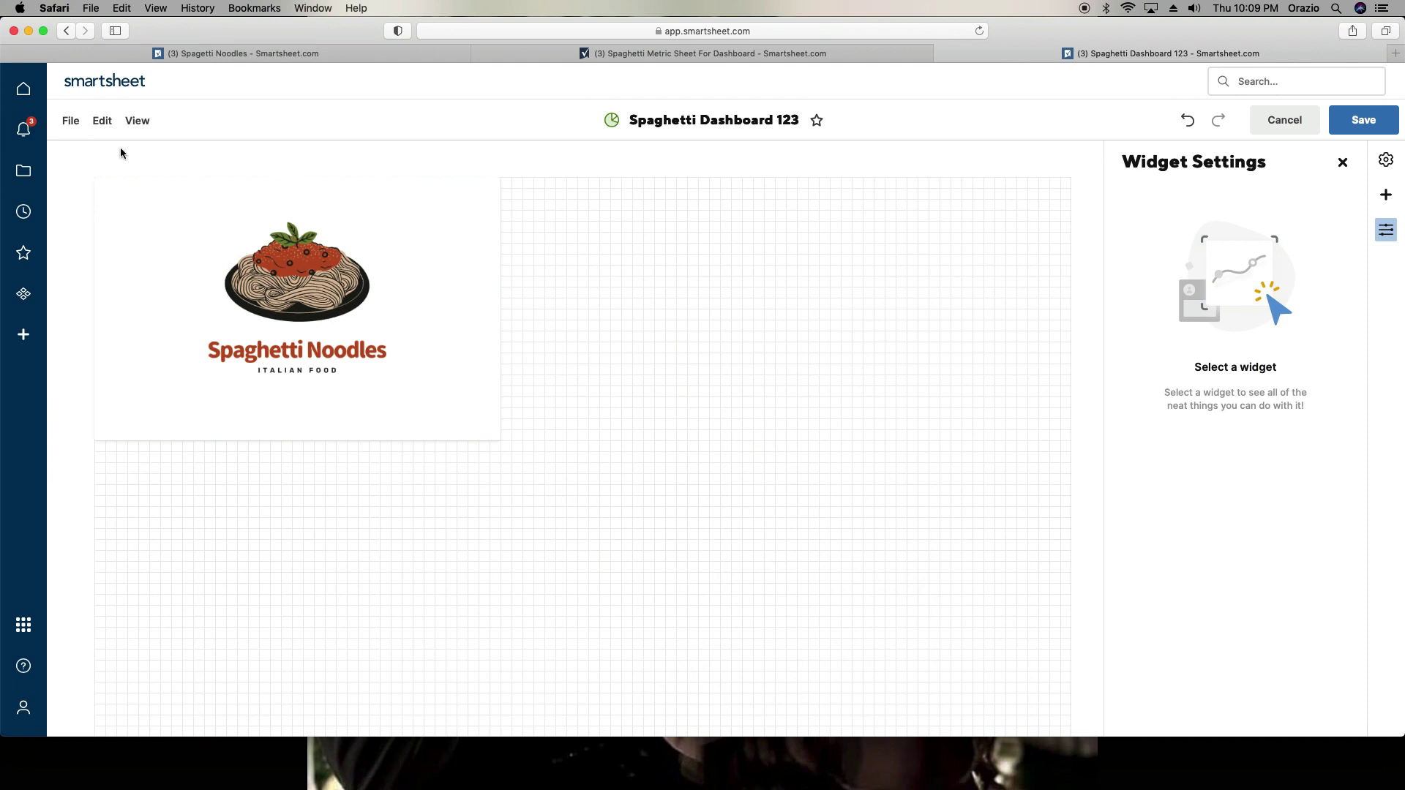
Step: Add a title widget beside the logo, lowered slightly and stretched to the far edge of the dashboard grid
click(1387, 195)
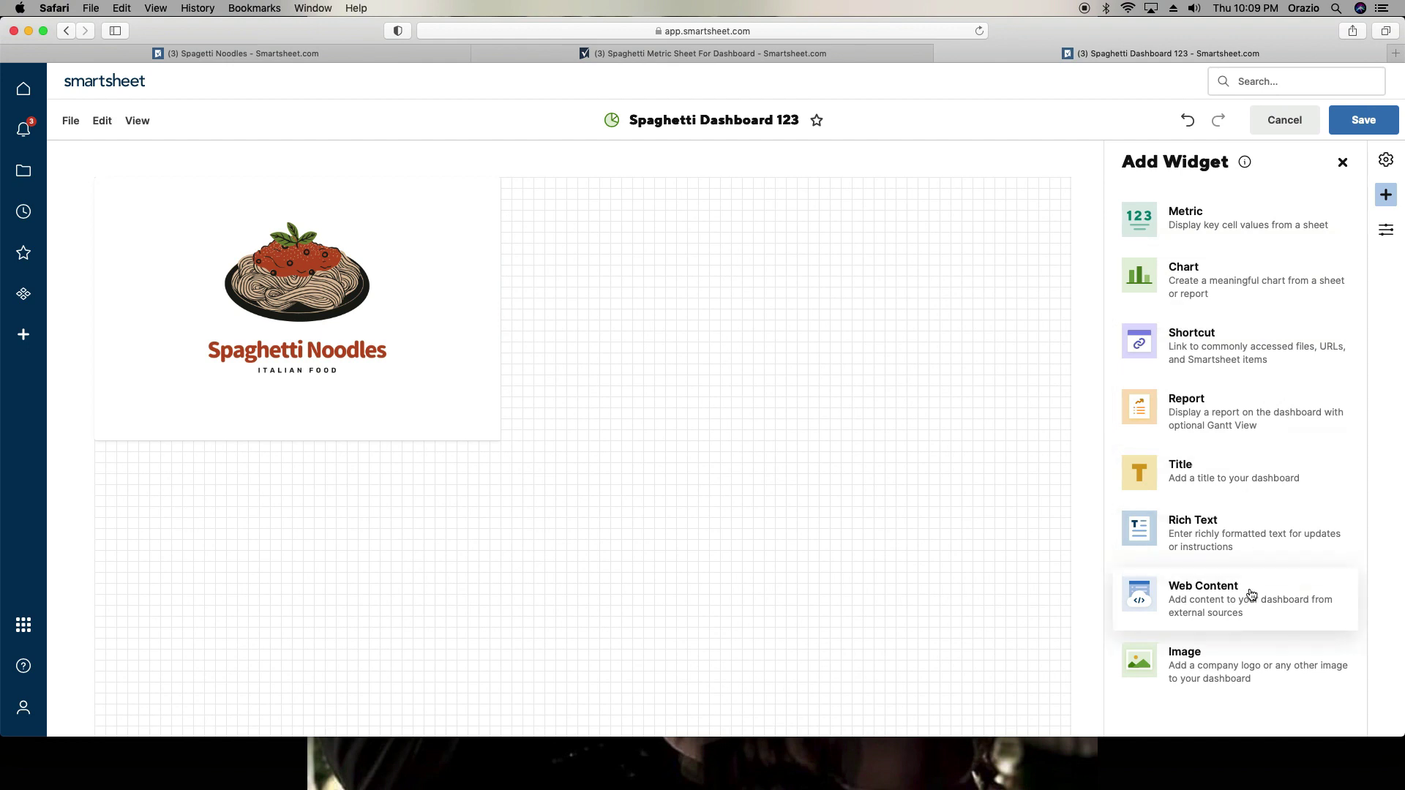
click(1235, 477)
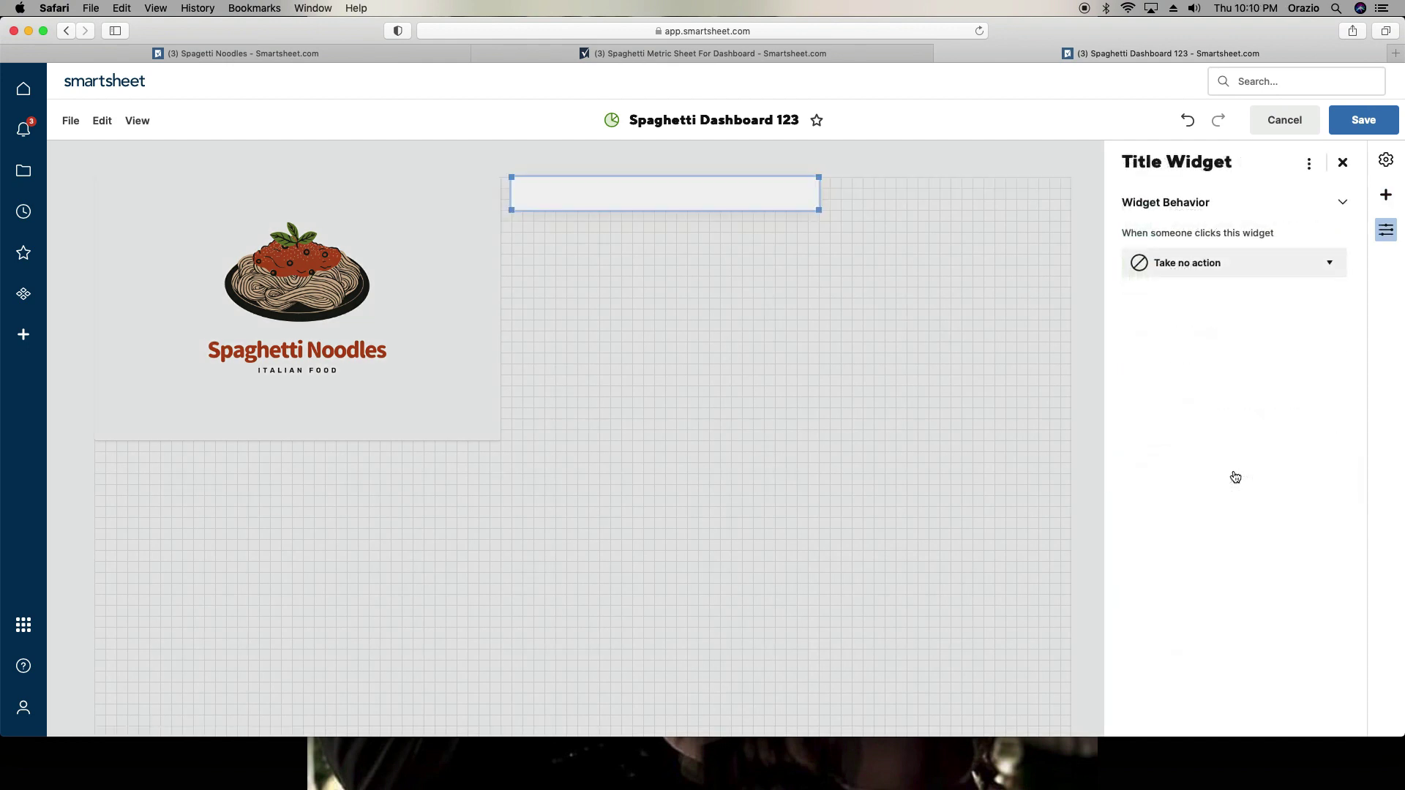
drag(819, 210, 1038, 243)
drag(854, 179, 853, 242)
drag(1038, 308, 1070, 309)
Step: Enter "Spaghetti Noodle Dashboard" as the text of the title widget
double_click(868, 270)
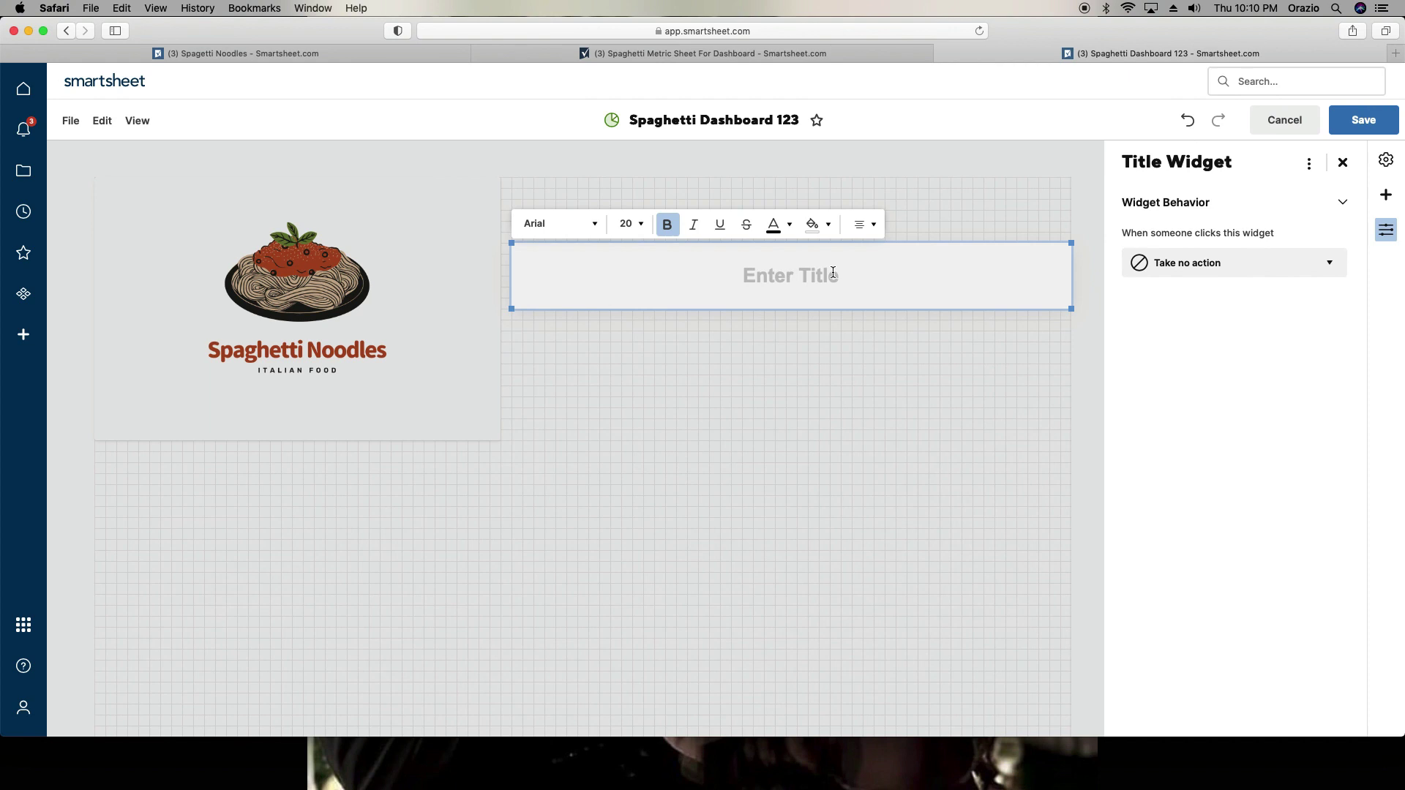
text(S)
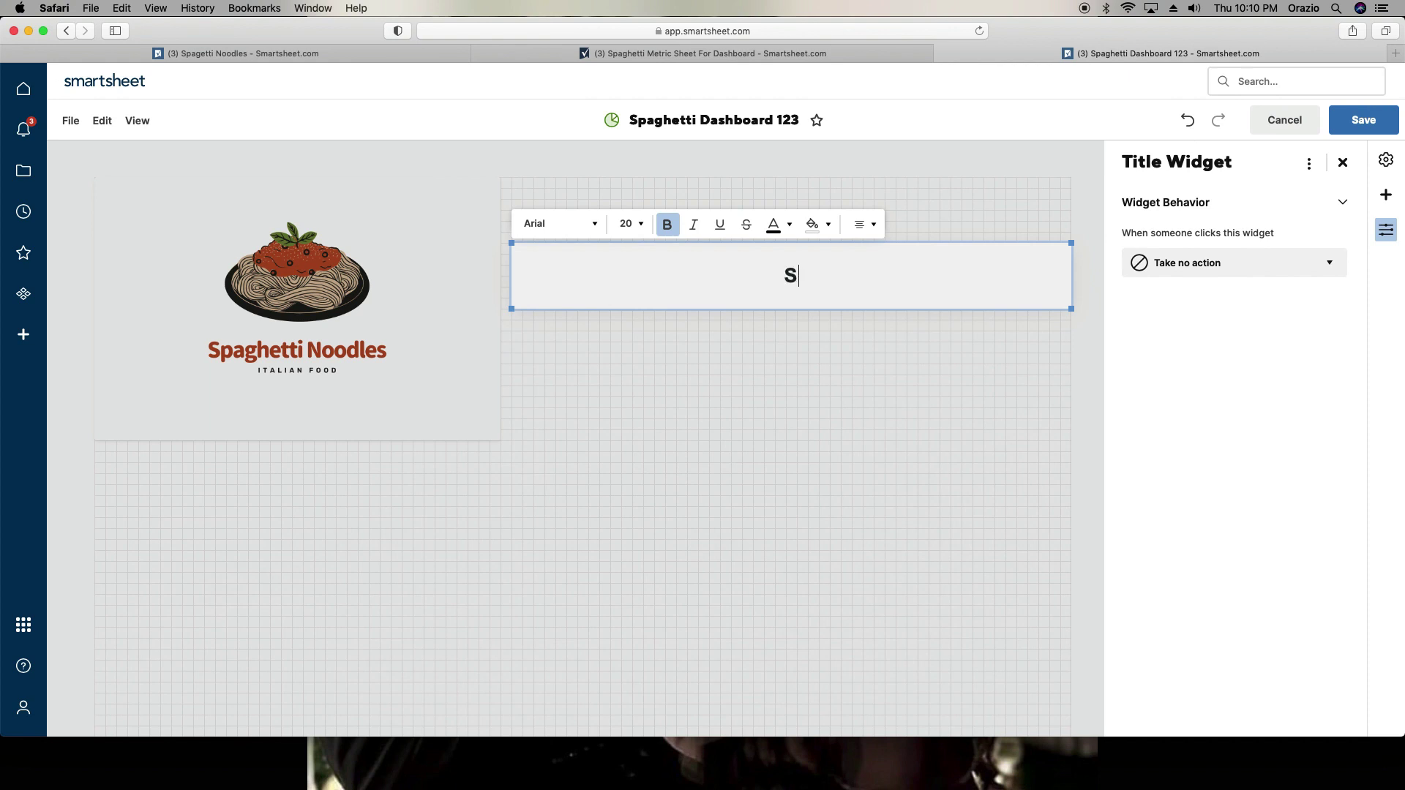
text(paghett)
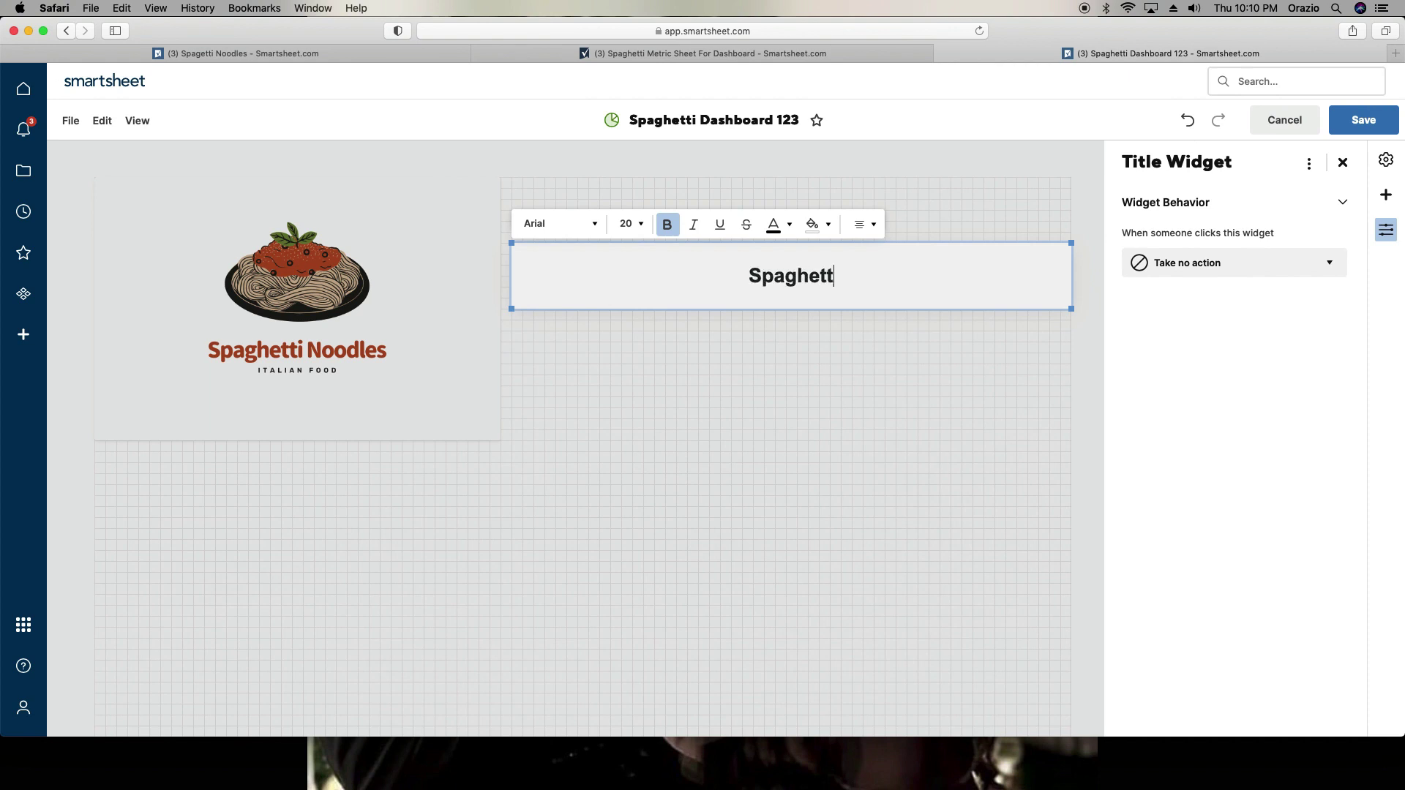
text(i Noodle)
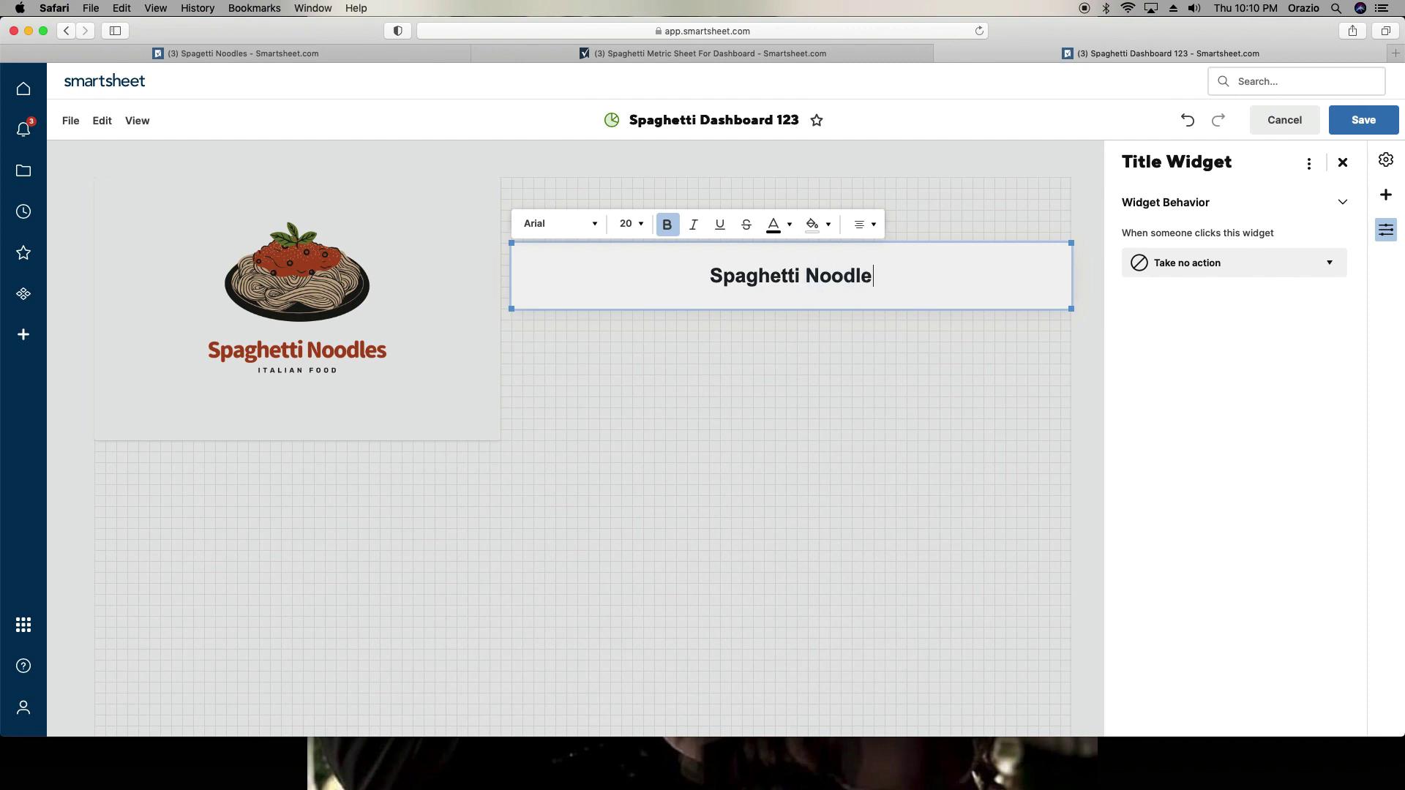
text( Dashboard)
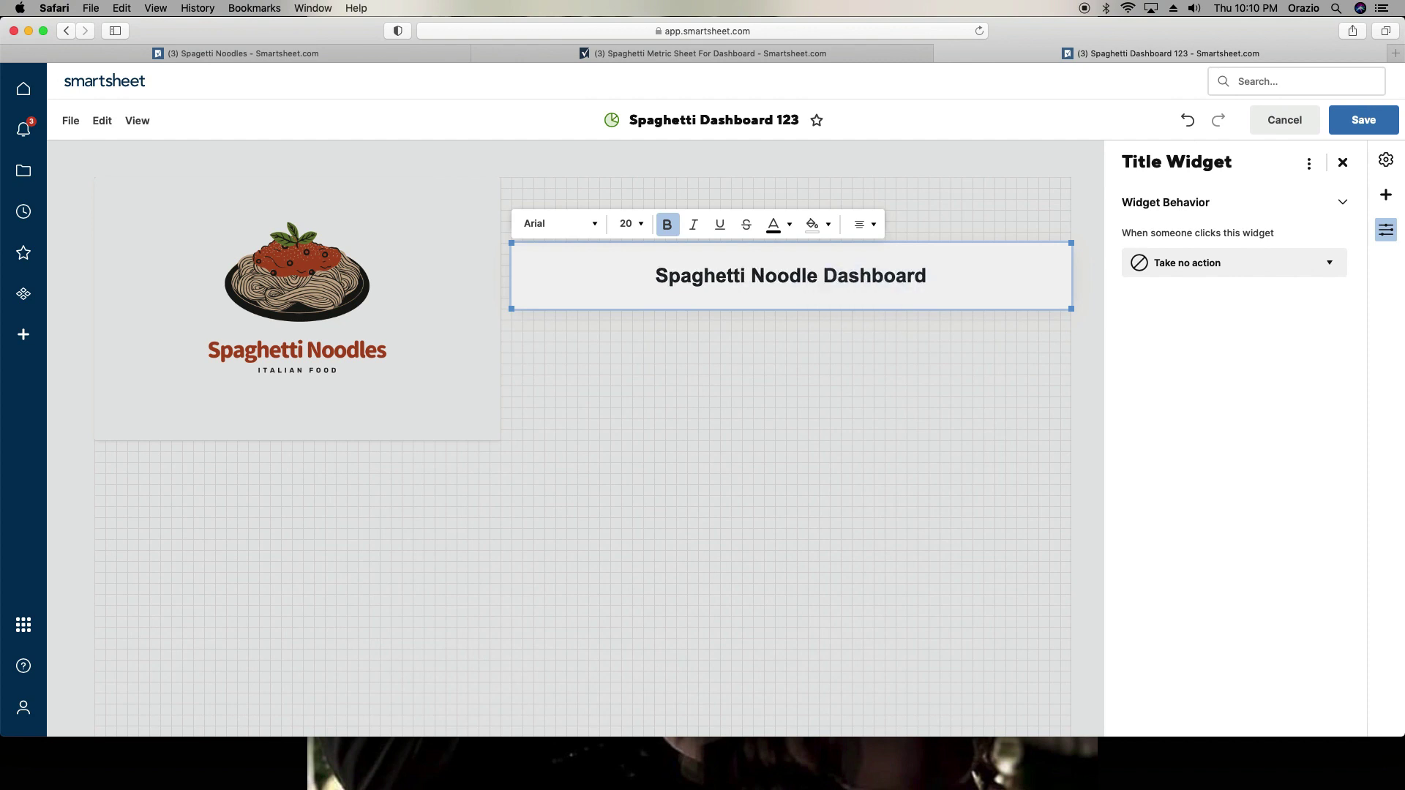
Step: Set the font size of the whole dashboard title text to 32
triple_click(843, 275)
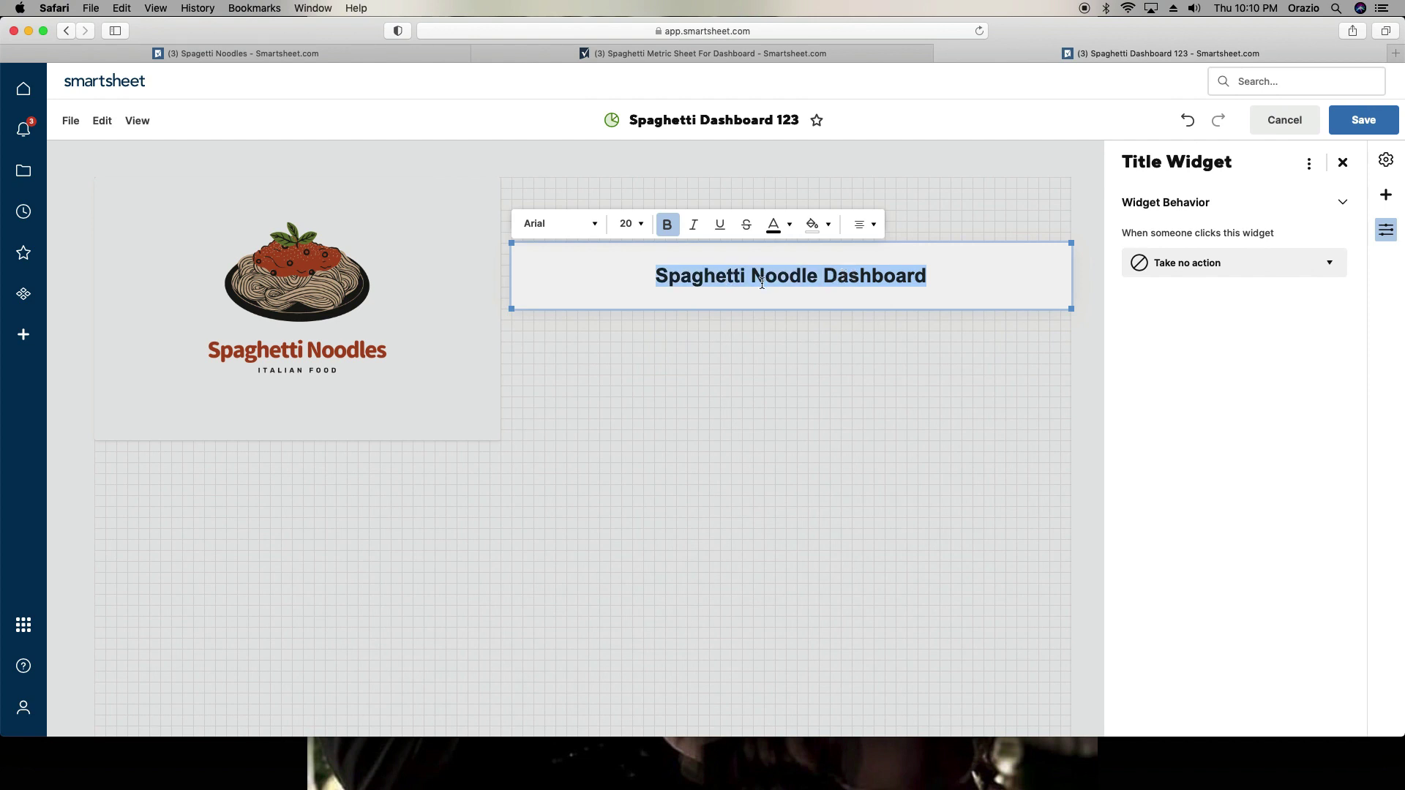
click(631, 224)
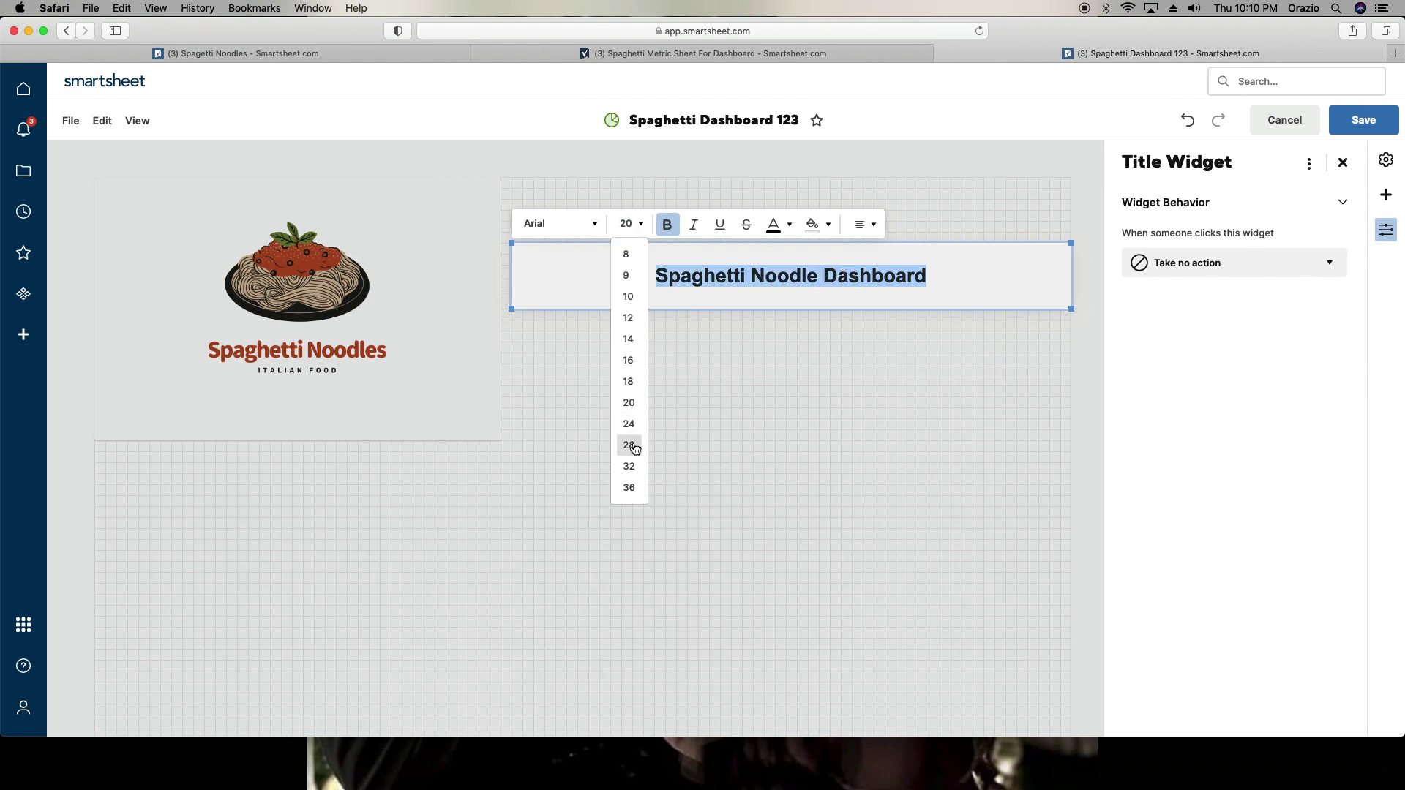
click(634, 466)
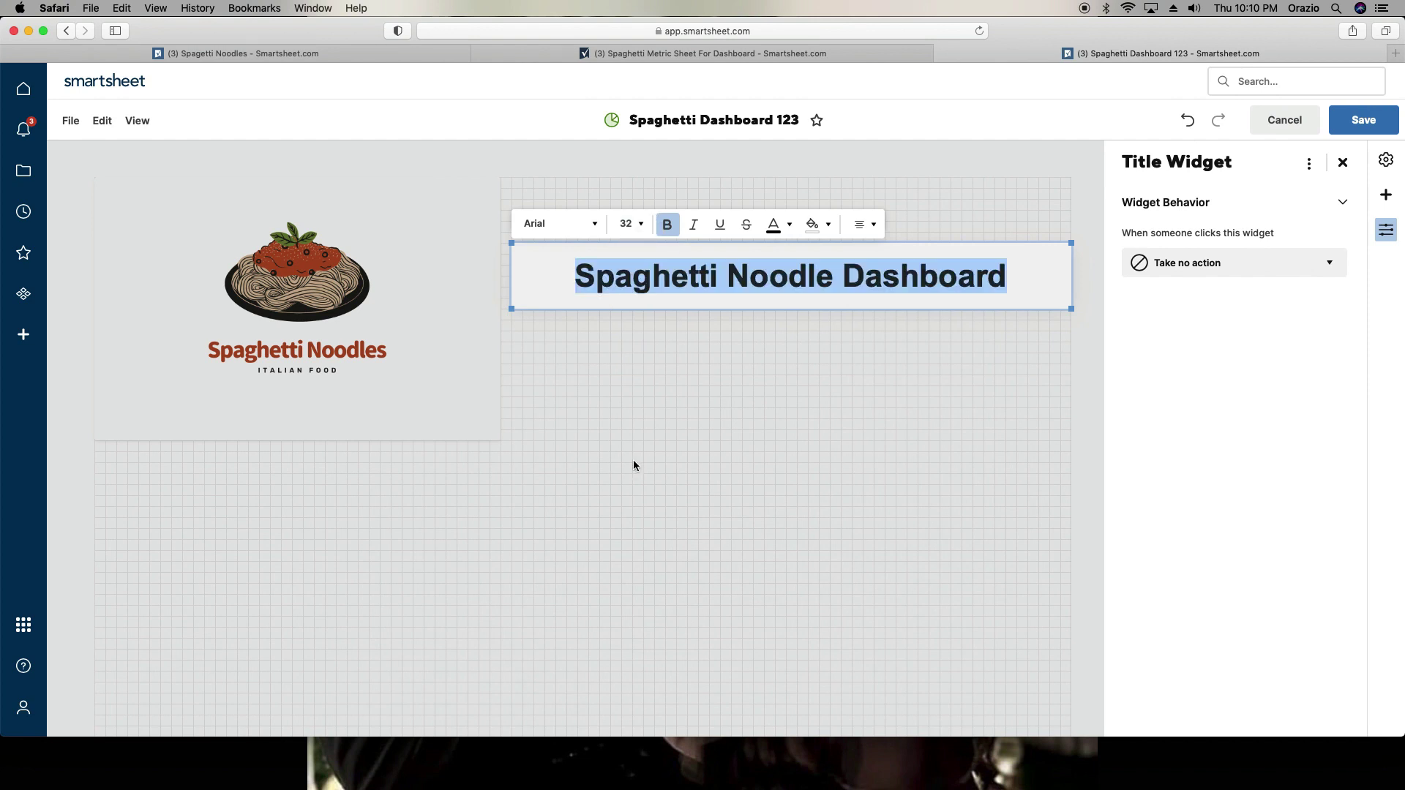
click(562, 276)
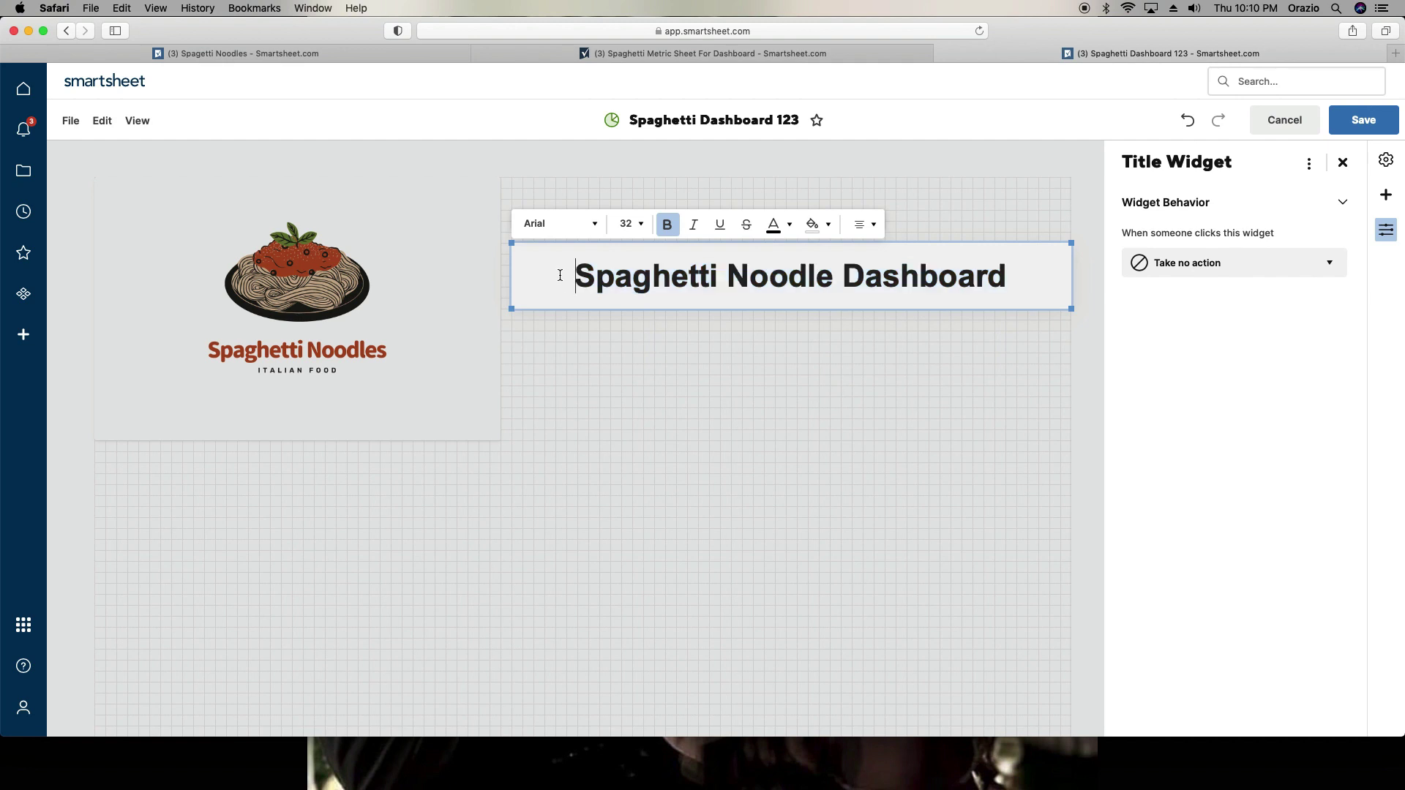
Step: Recolour the whole "Spaghetti Noodle Dashboard" title text with a custom burnt orange that matches the logo
click(775, 228)
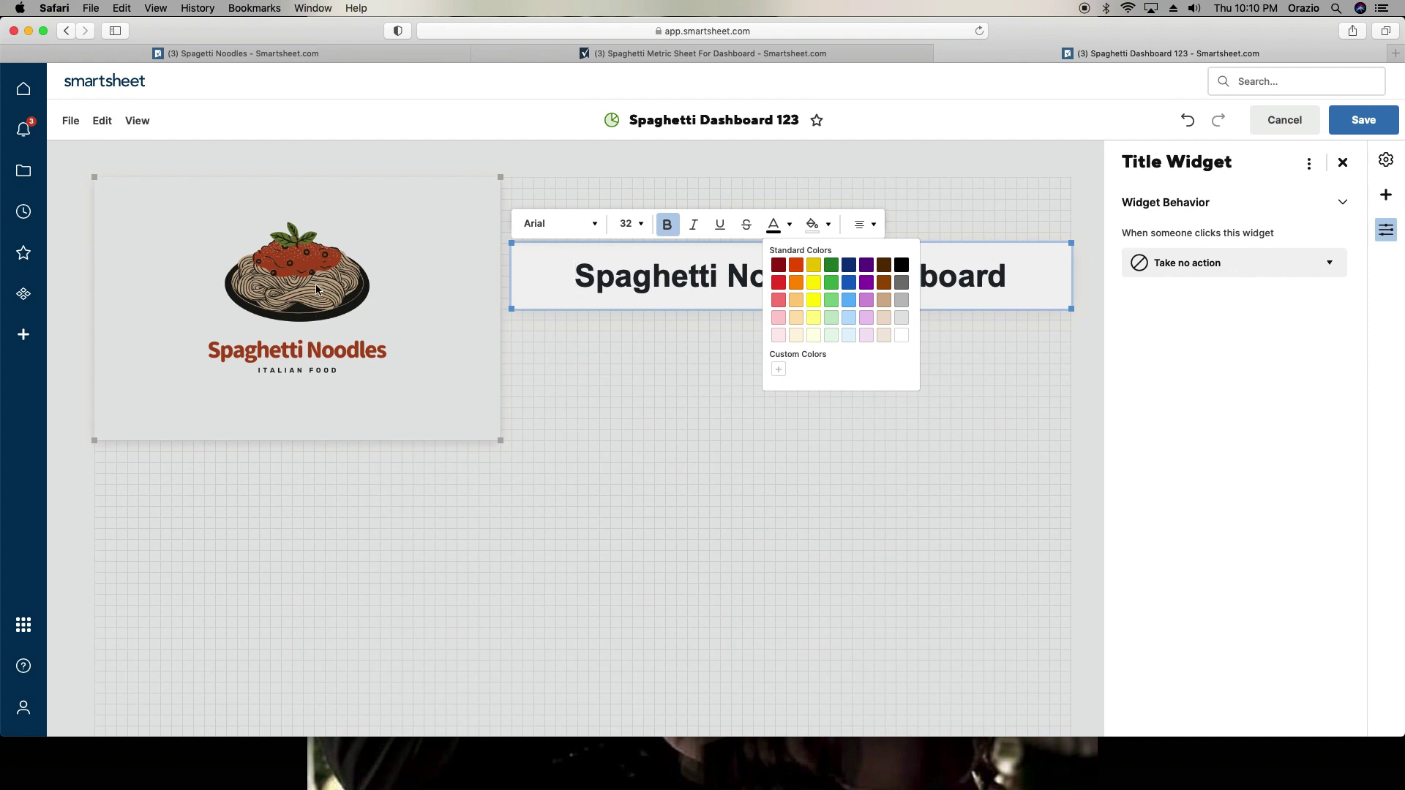
click(717, 281)
triple_click(717, 282)
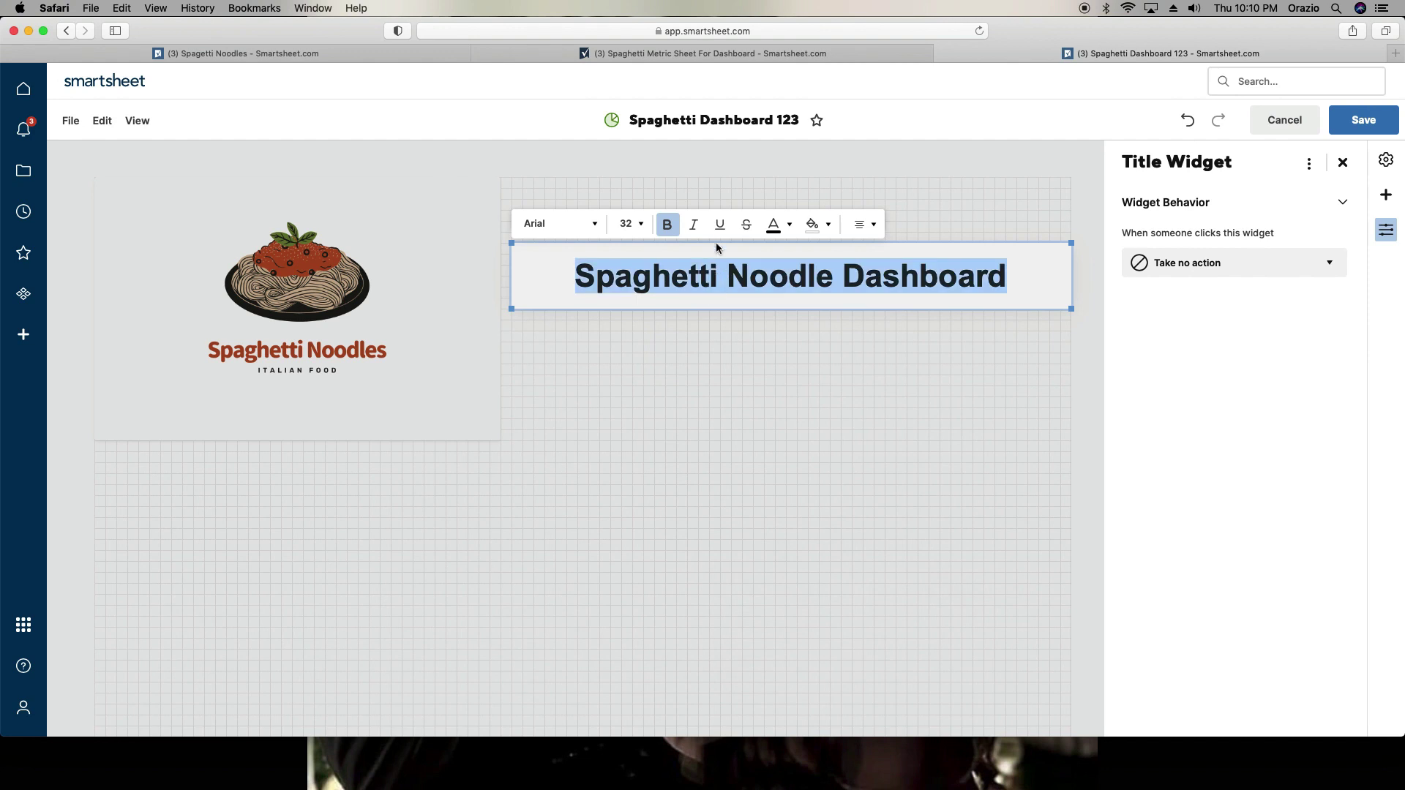
triple_click(747, 279)
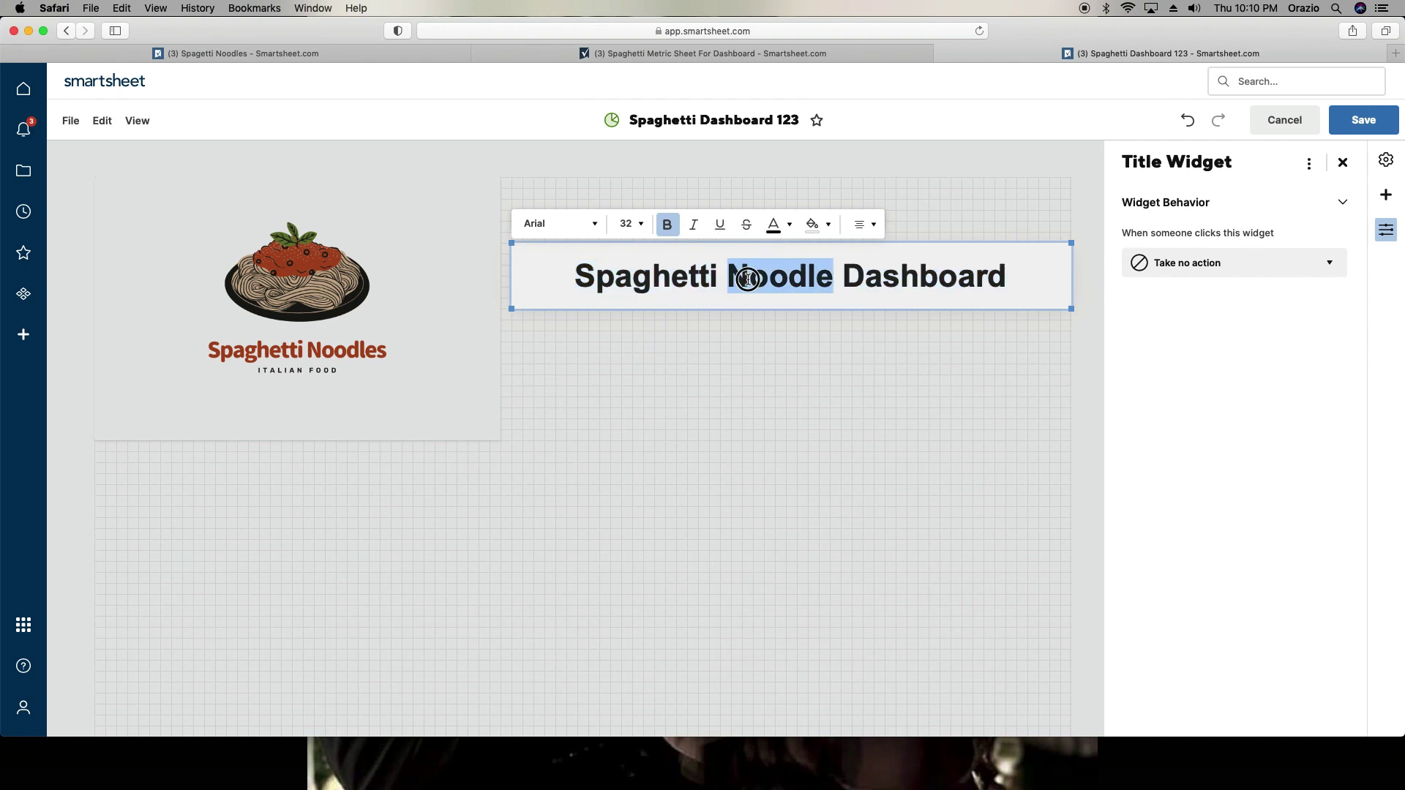
click(773, 225)
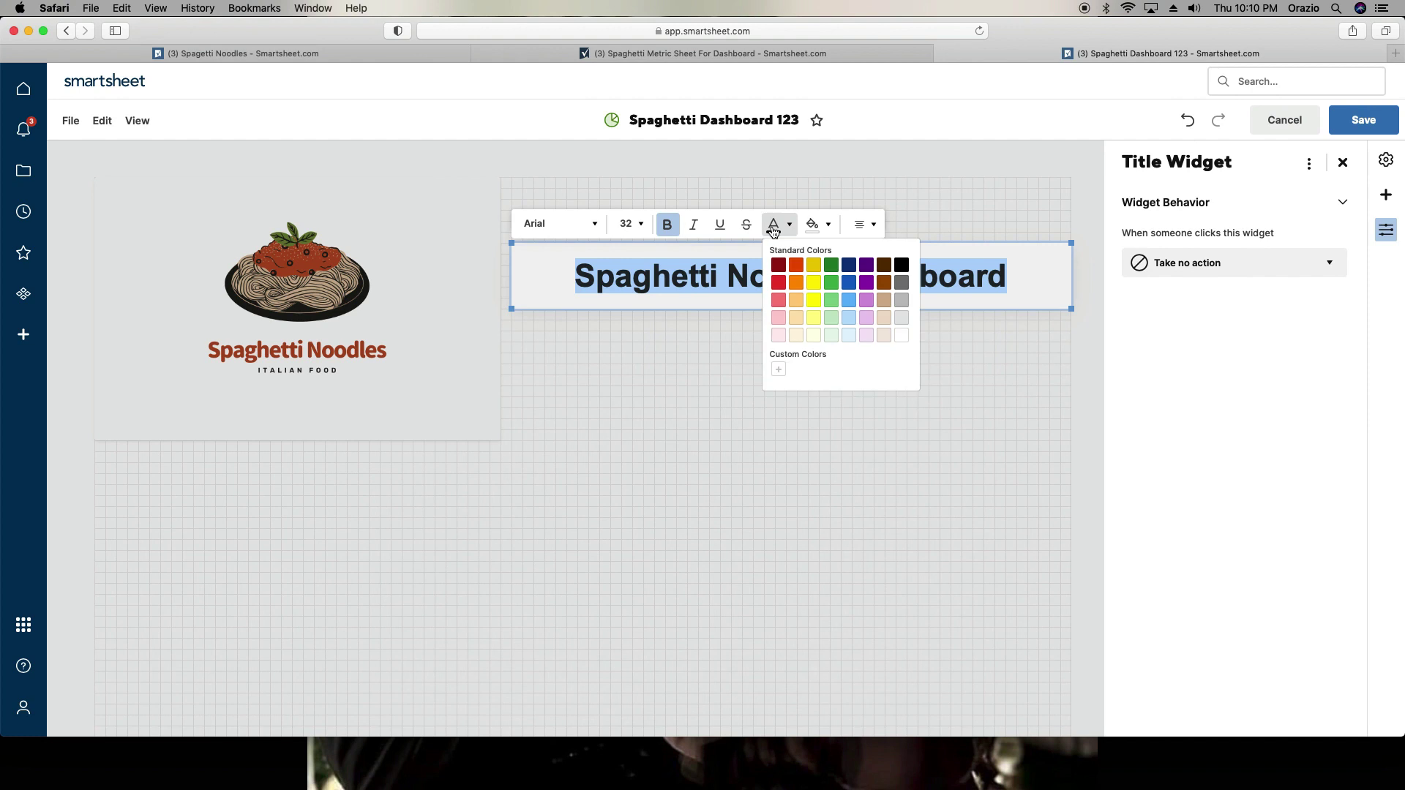
click(778, 371)
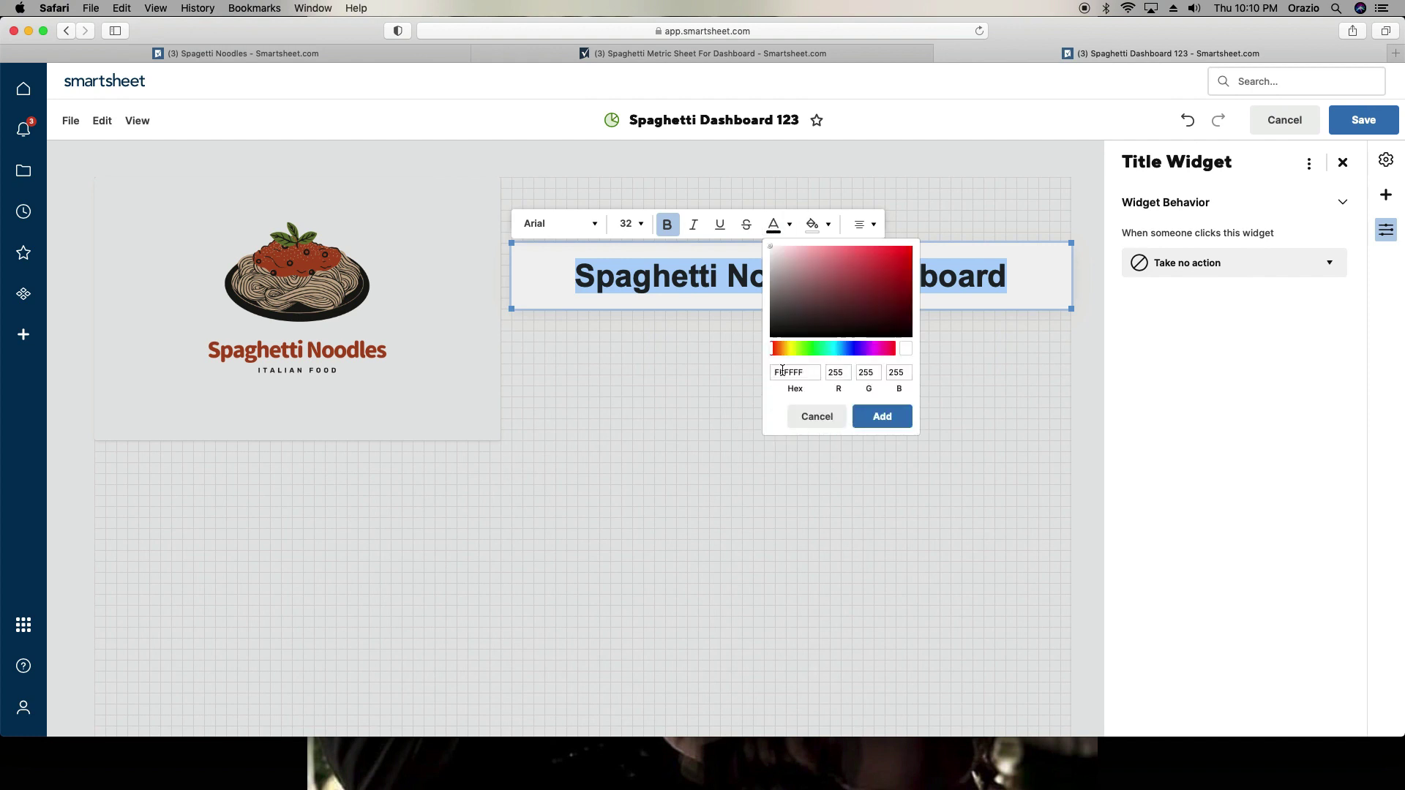
click(779, 354)
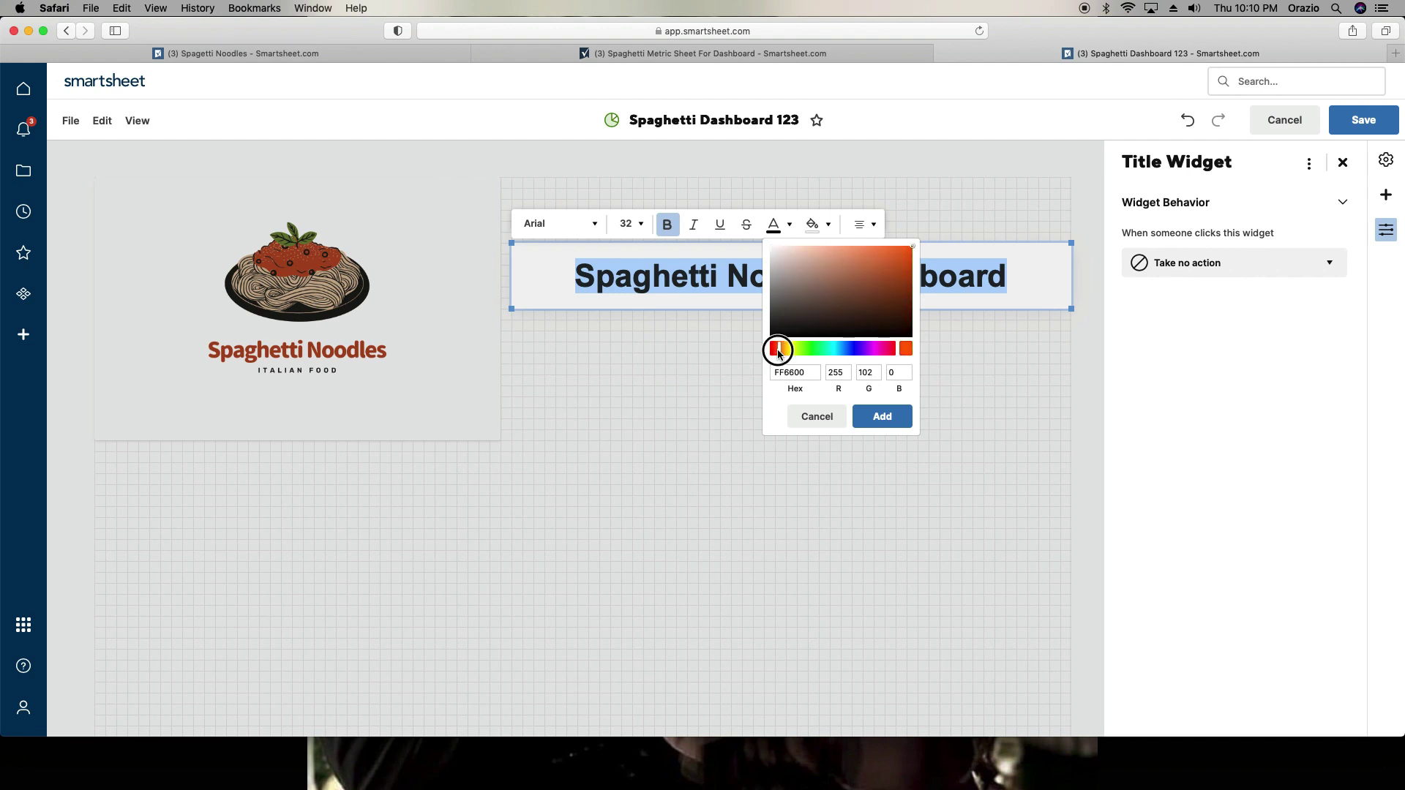
click(883, 261)
click(867, 260)
drag(867, 260, 878, 260)
click(900, 416)
click(695, 532)
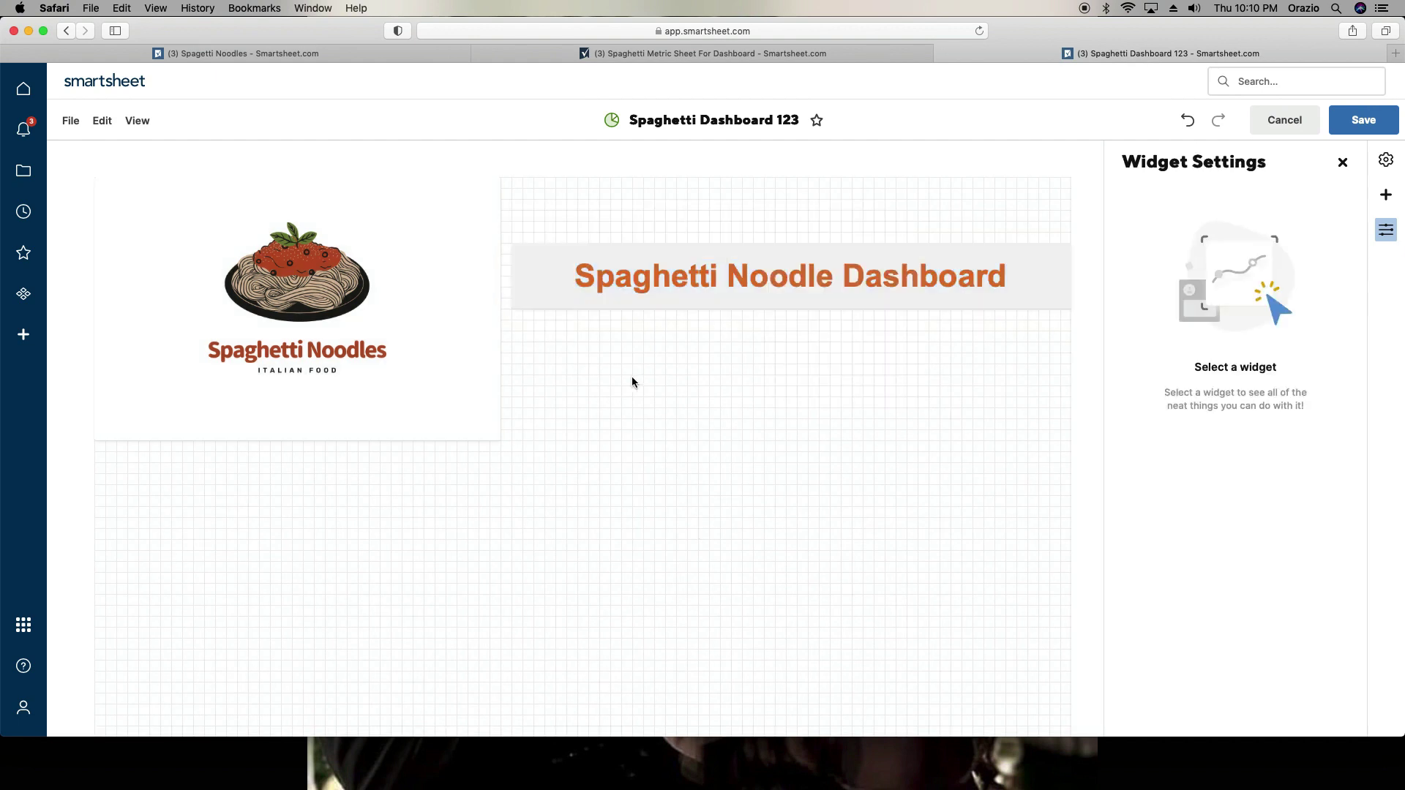
Step: Fill the title widget's background with a custom tan
click(696, 267)
click(934, 255)
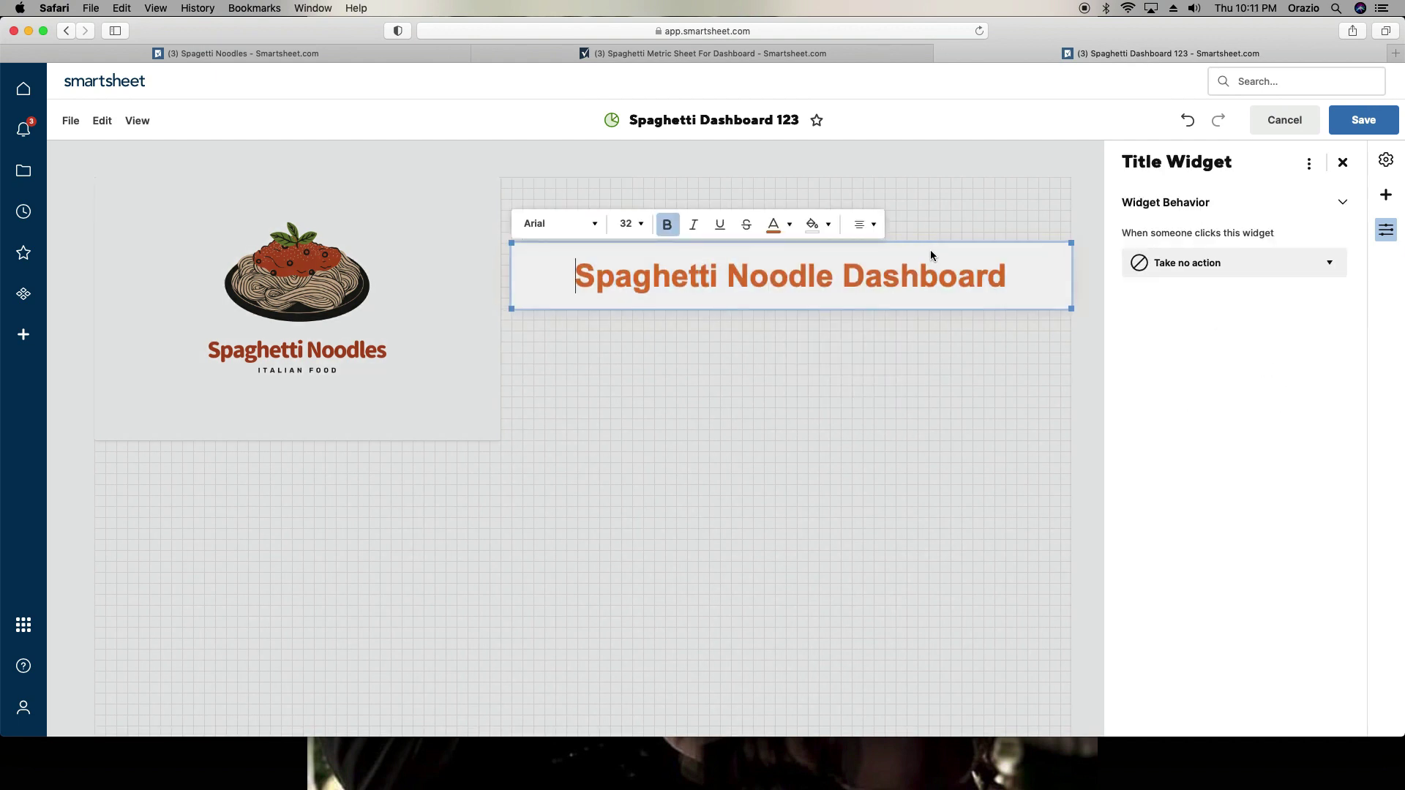
click(819, 231)
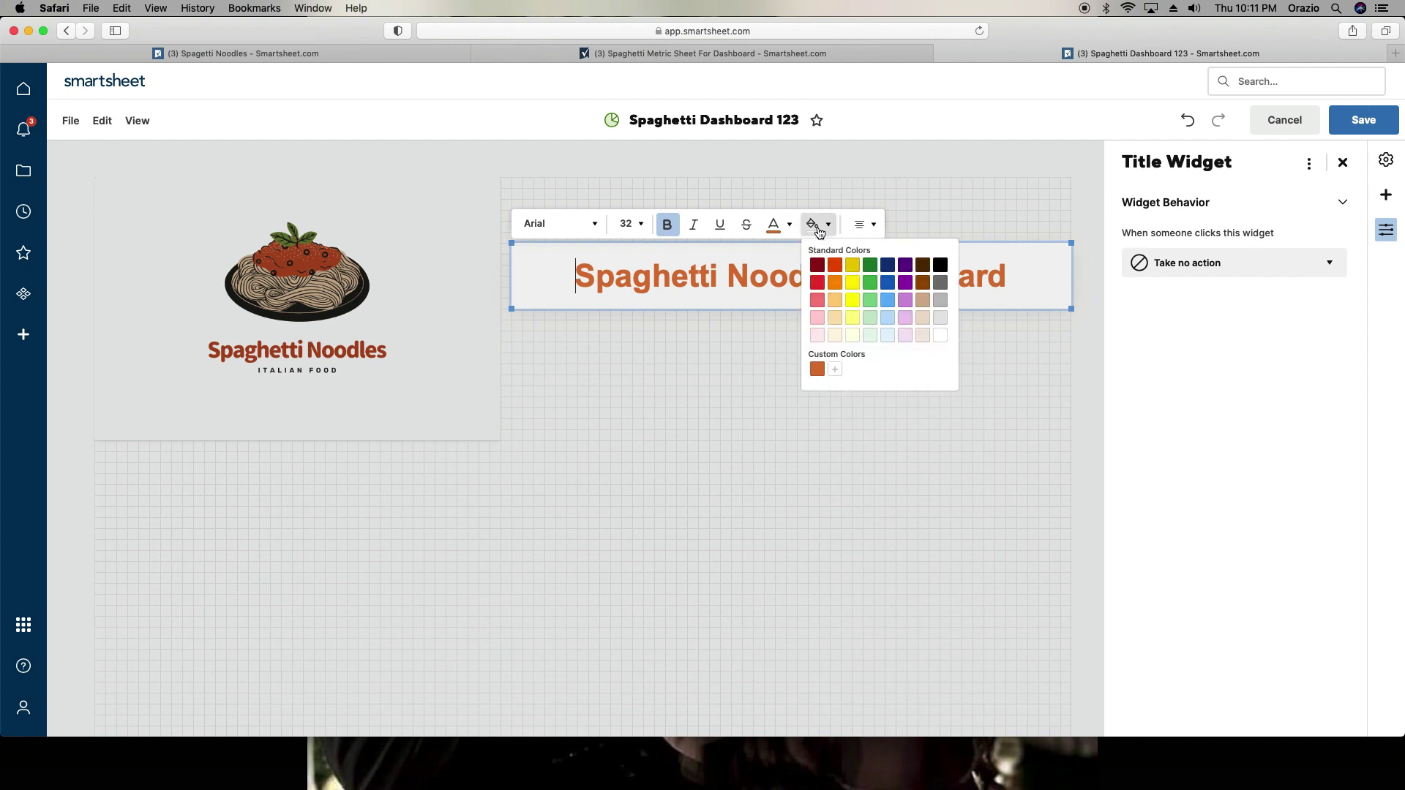
click(834, 368)
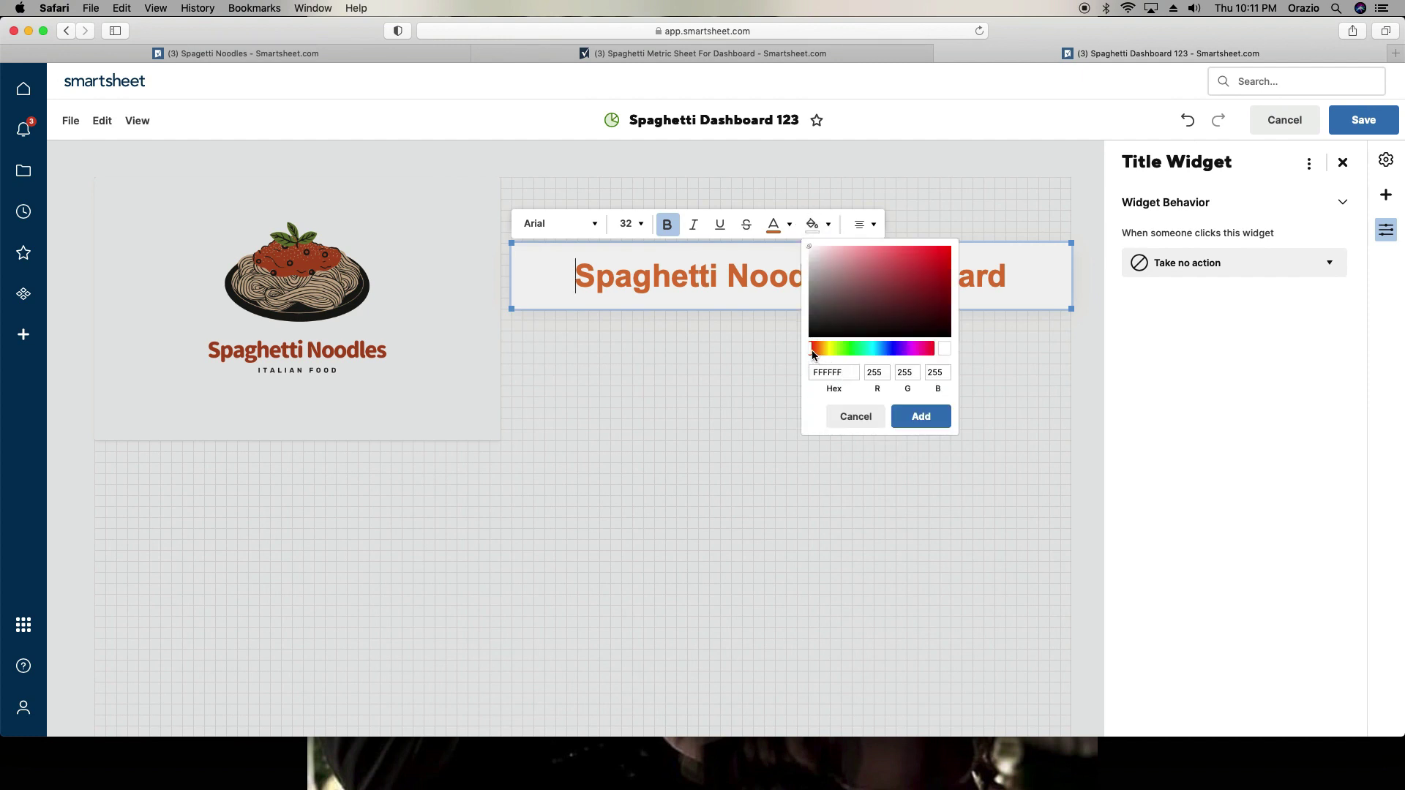
click(813, 351)
drag(813, 354, 822, 355)
click(885, 261)
click(876, 256)
click(865, 257)
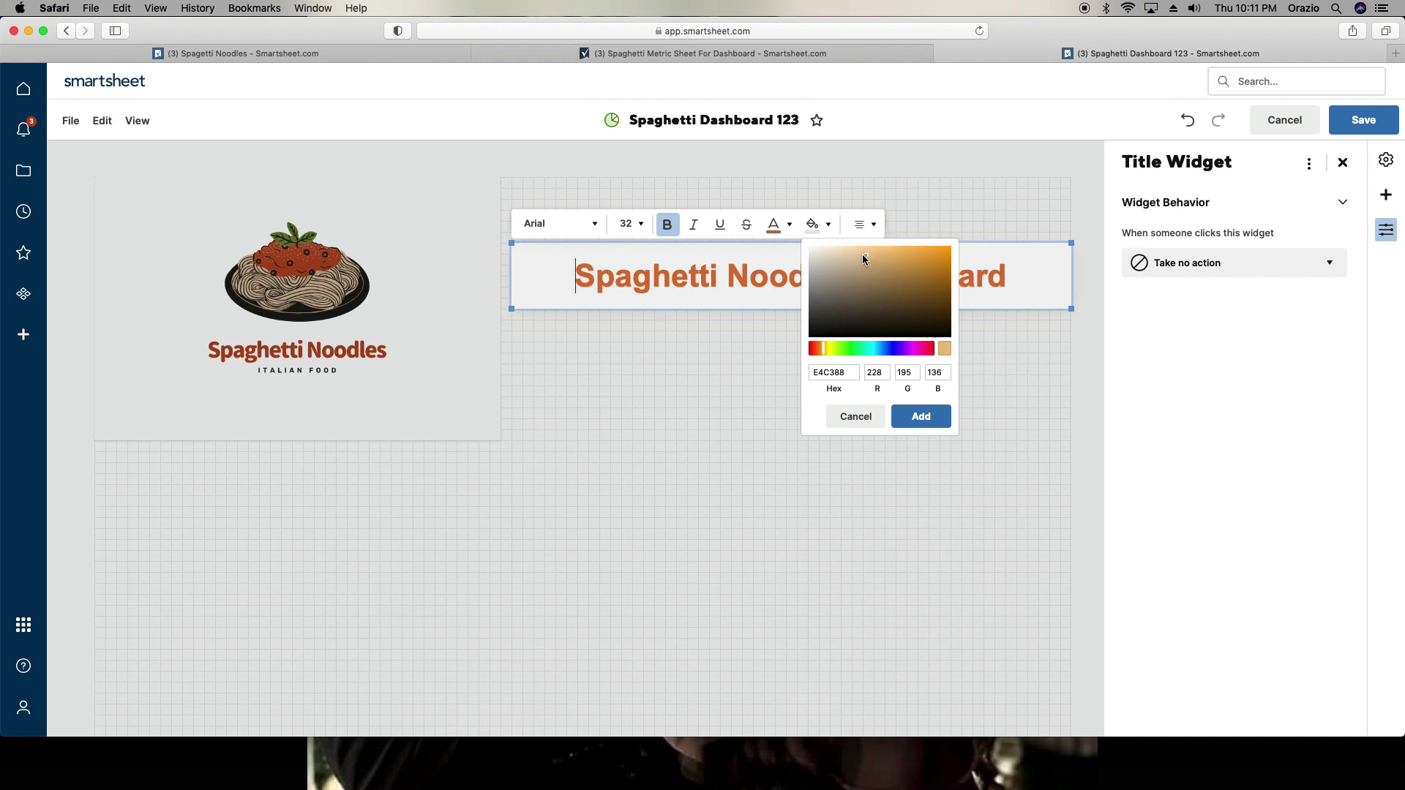
click(919, 417)
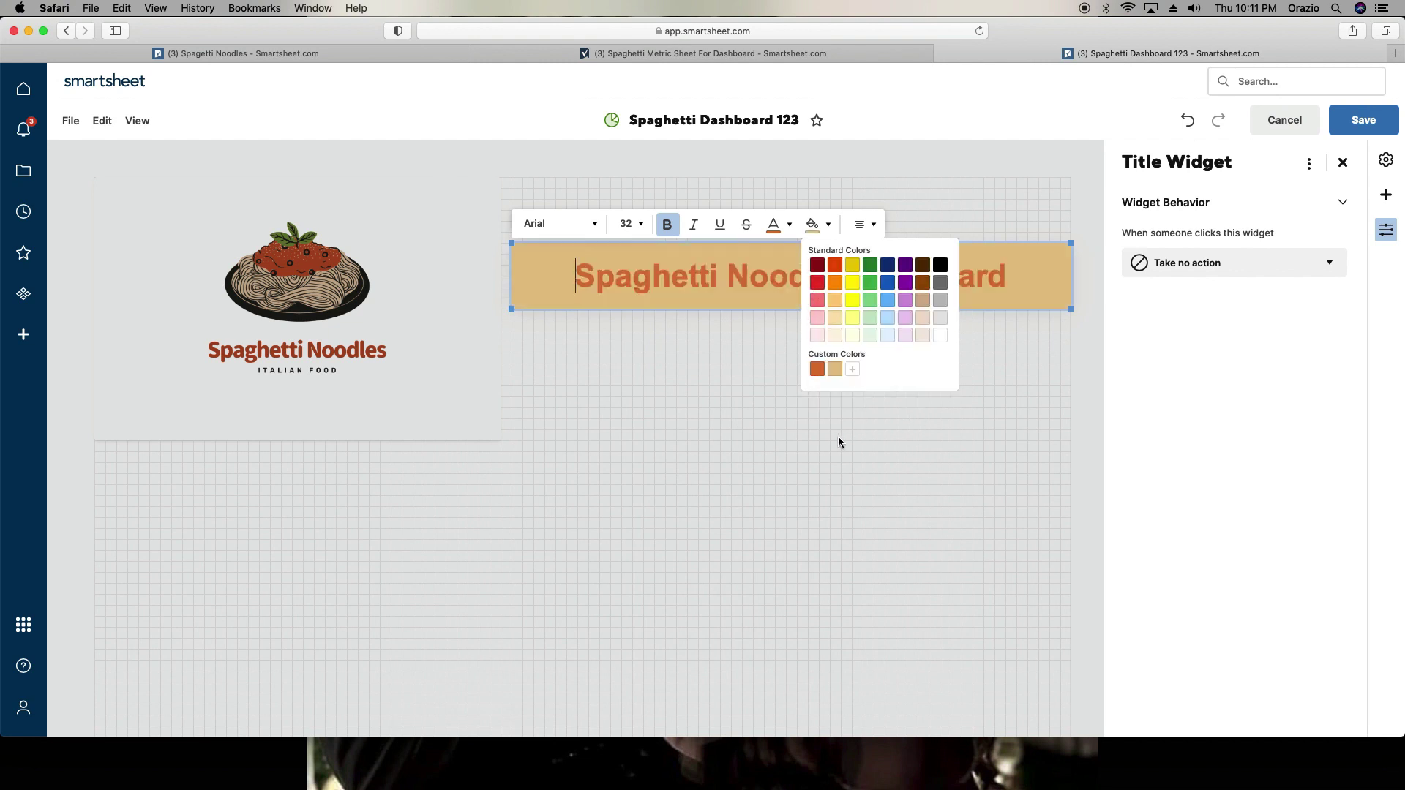
Step: Set the title widget's background to a custom pale yellow, hex F0E1A1, and save the dashboard
click(853, 369)
drag(812, 349, 827, 353)
click(847, 251)
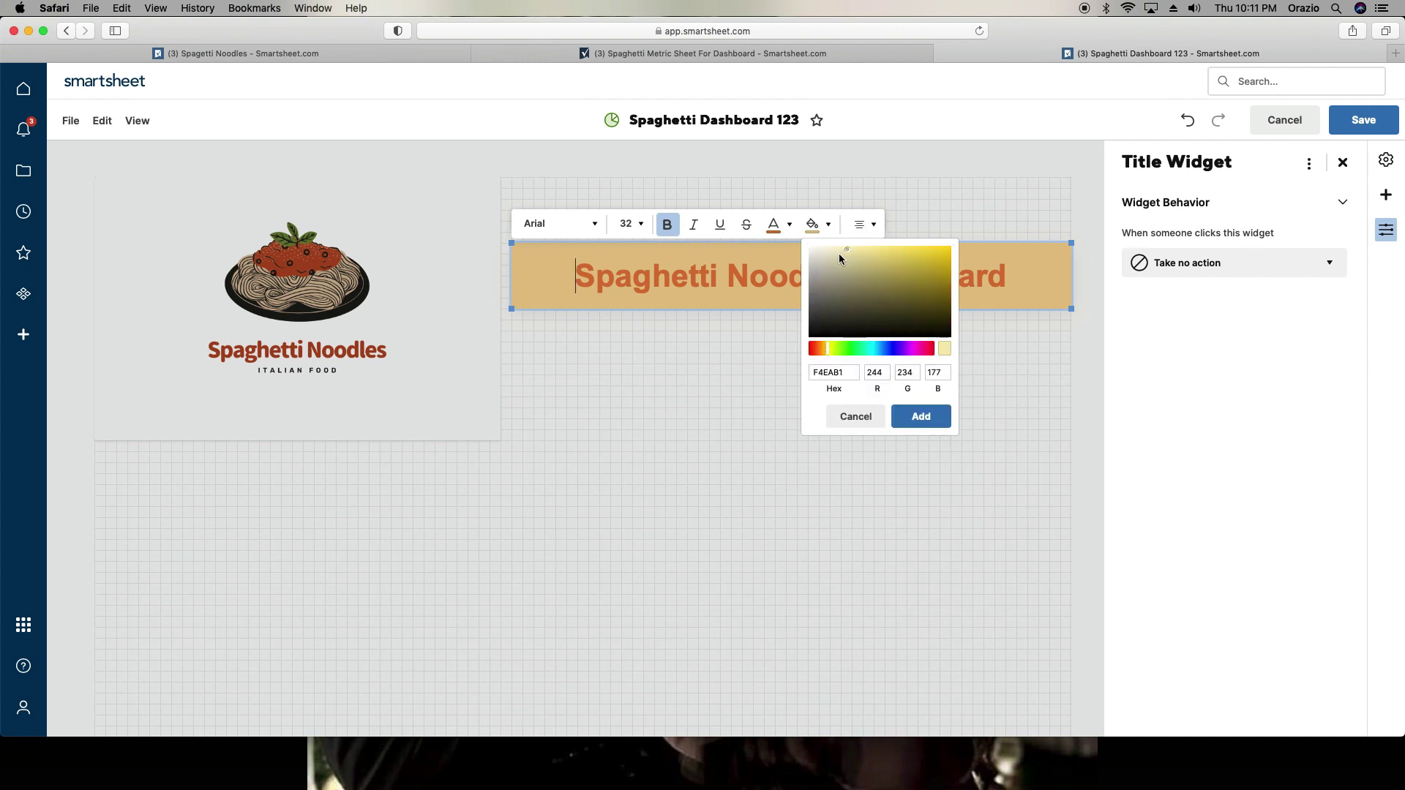
click(827, 350)
drag(882, 252, 856, 251)
click(933, 430)
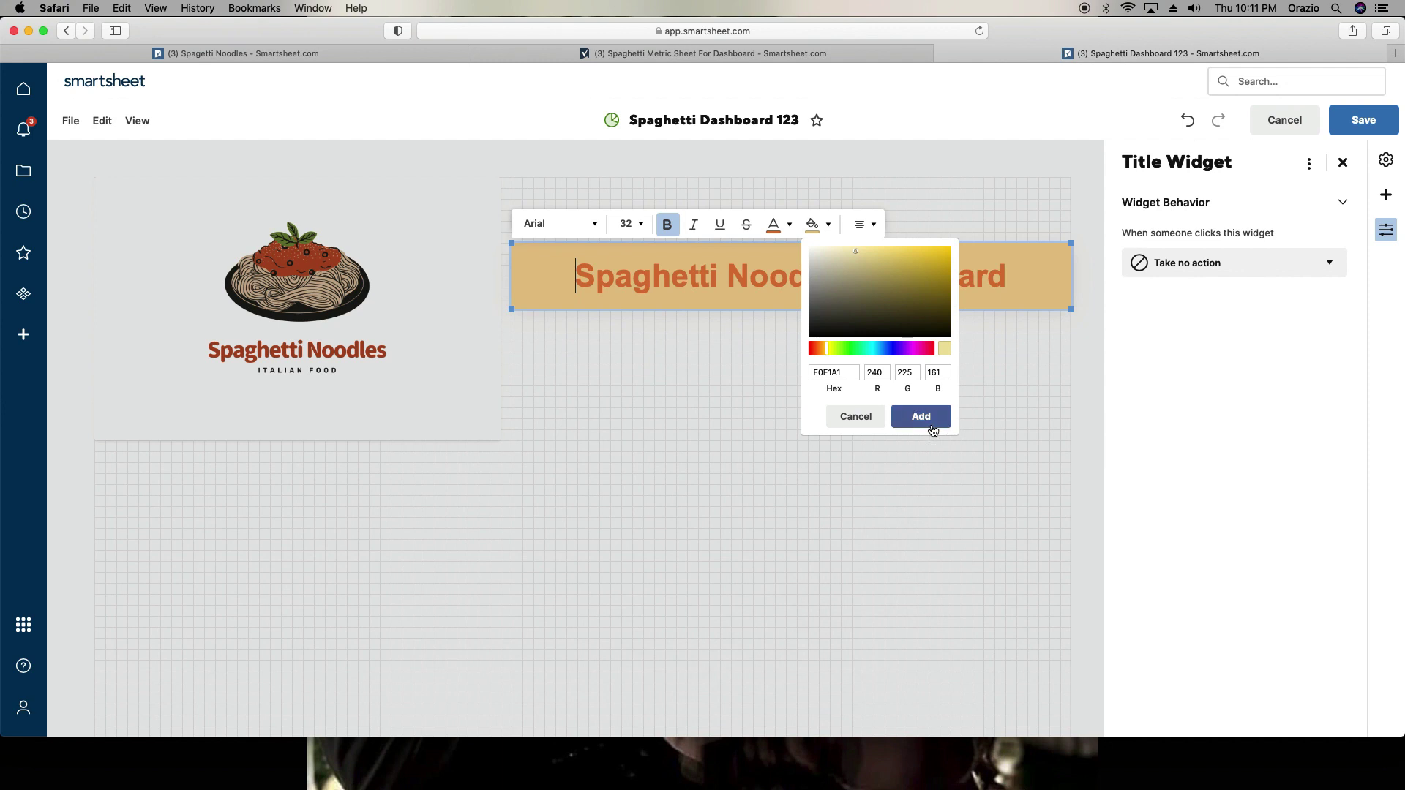
click(849, 371)
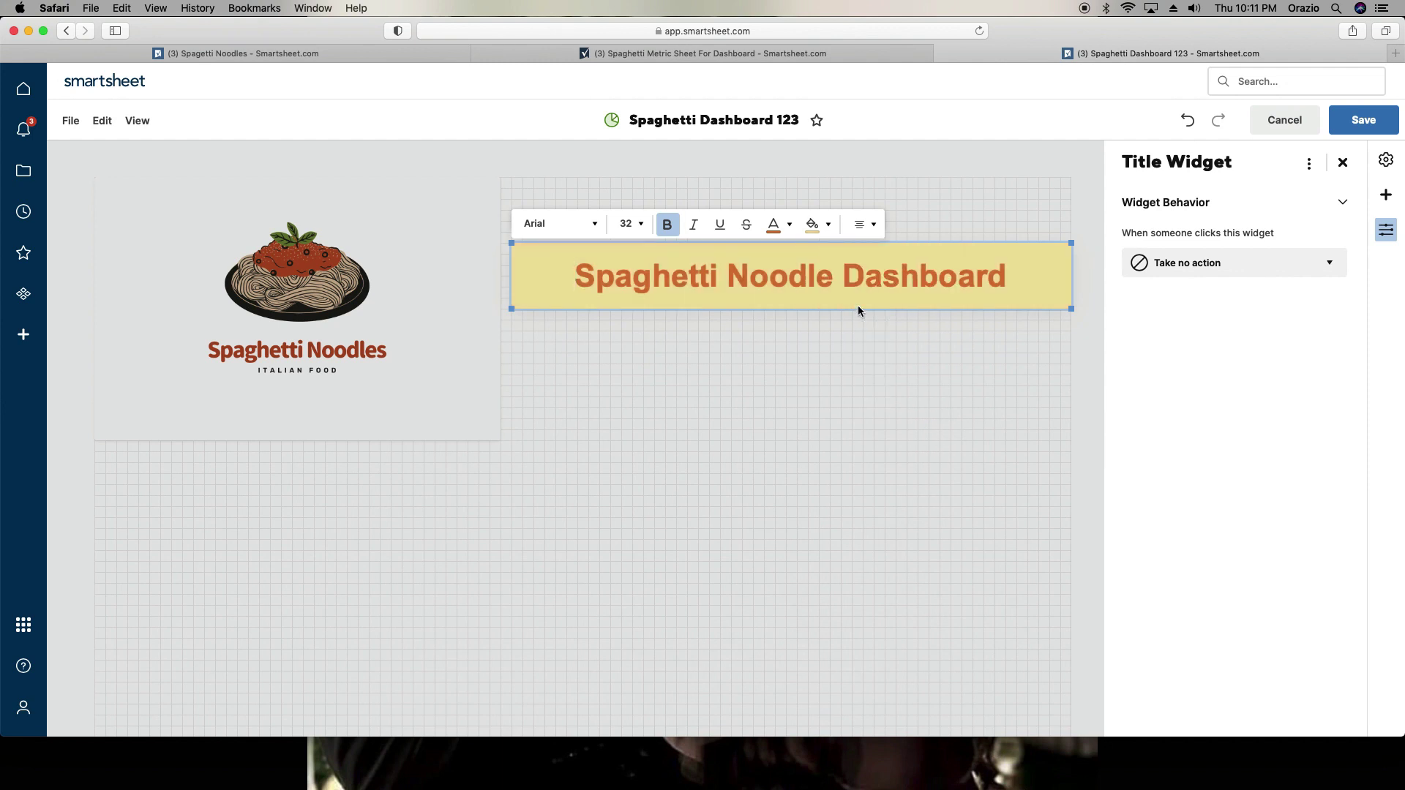
click(814, 224)
click(853, 377)
click(897, 430)
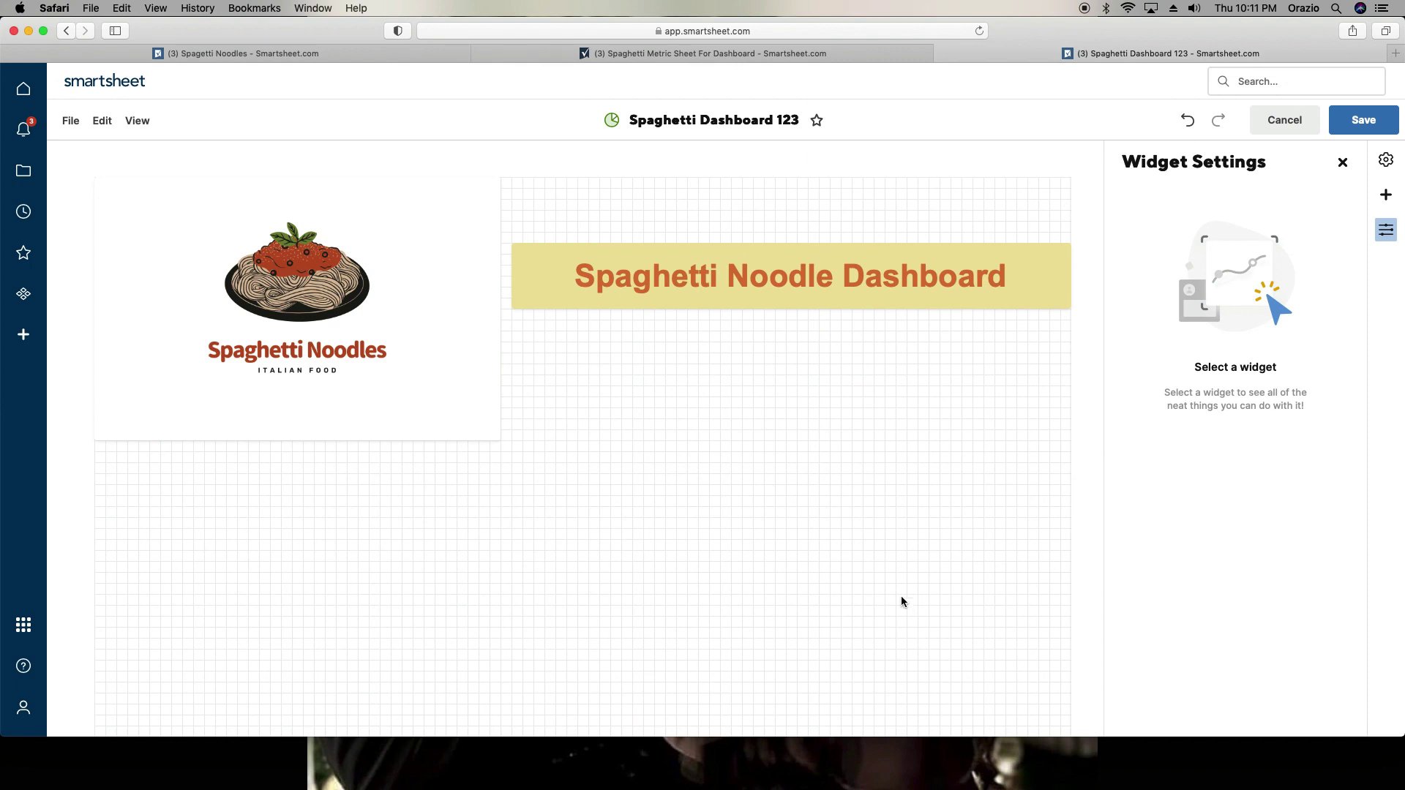
click(964, 282)
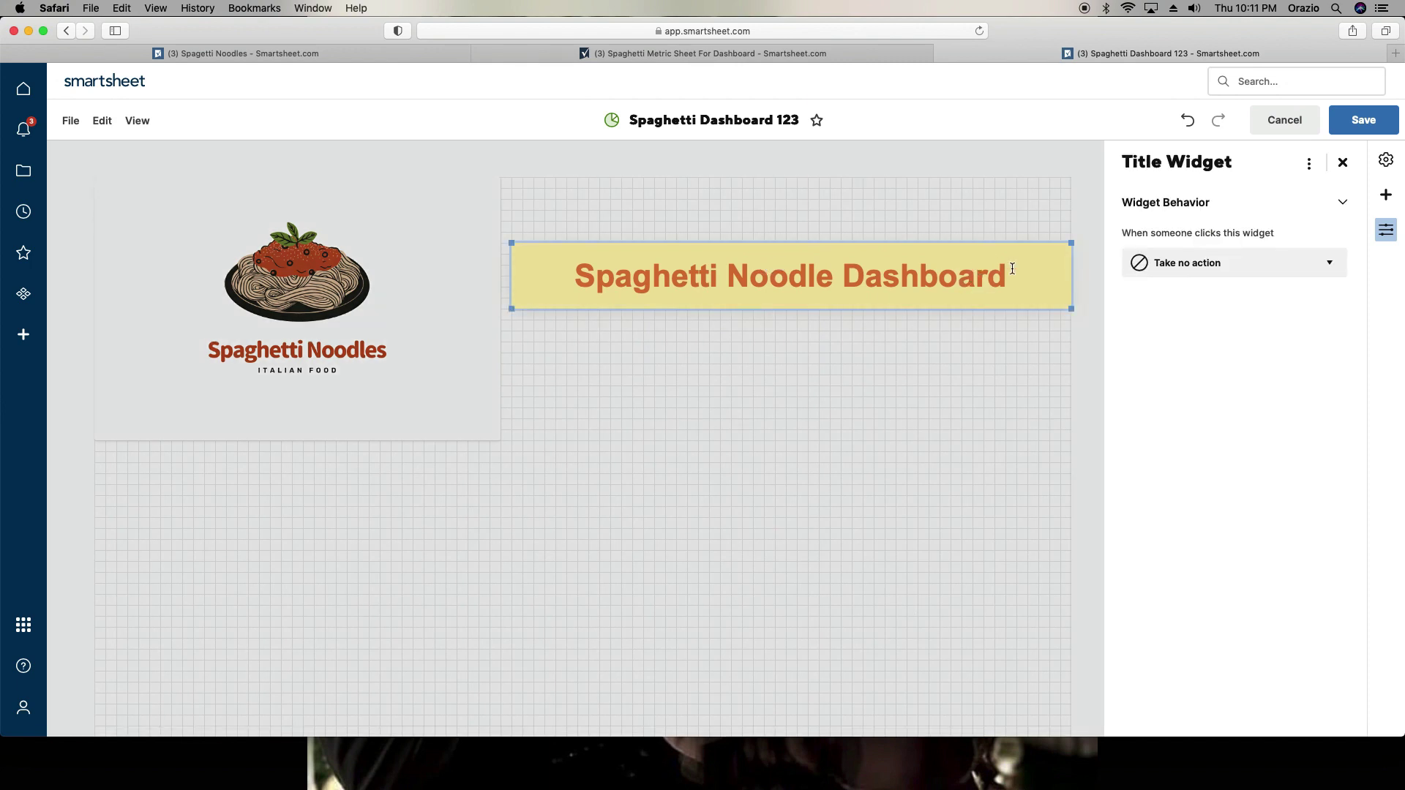
click(843, 494)
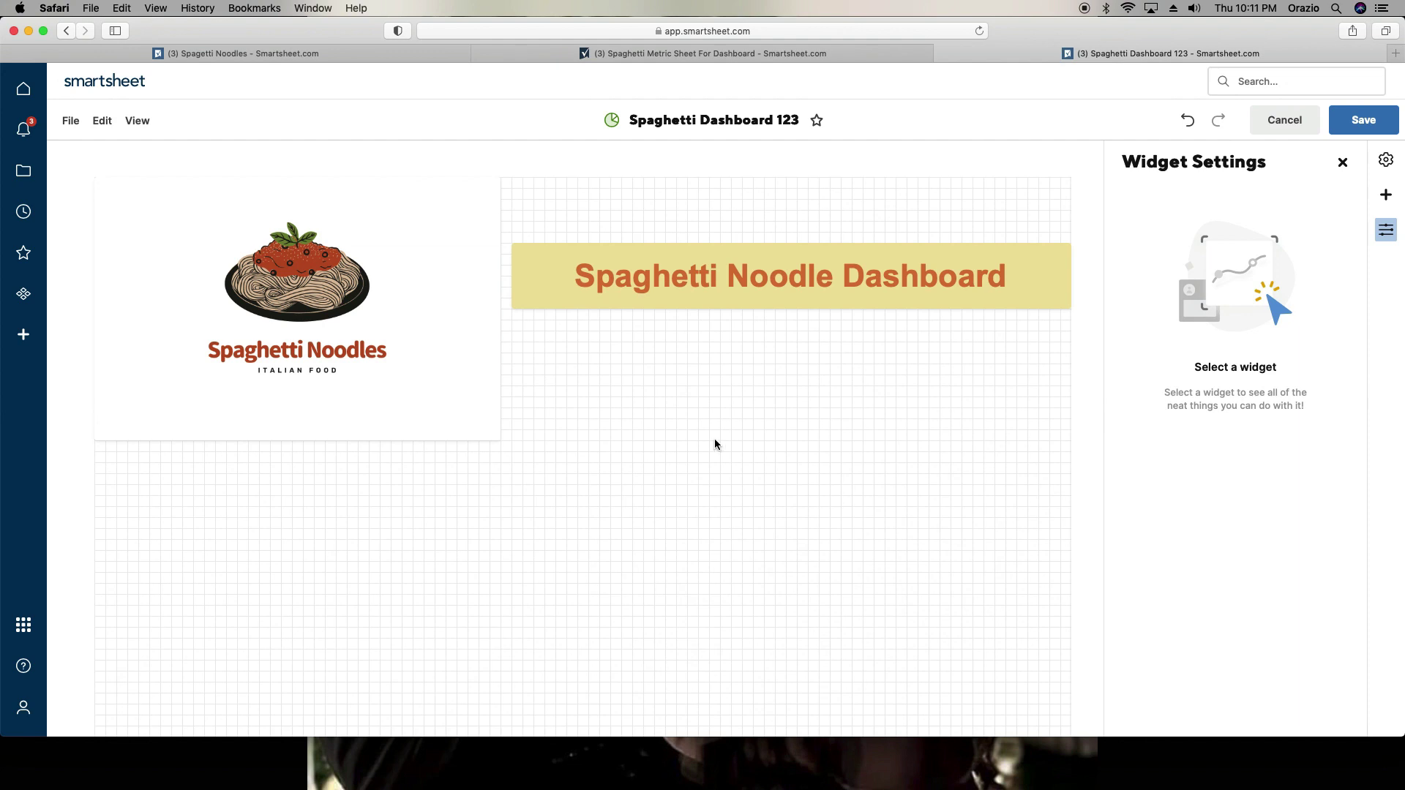
click(1365, 125)
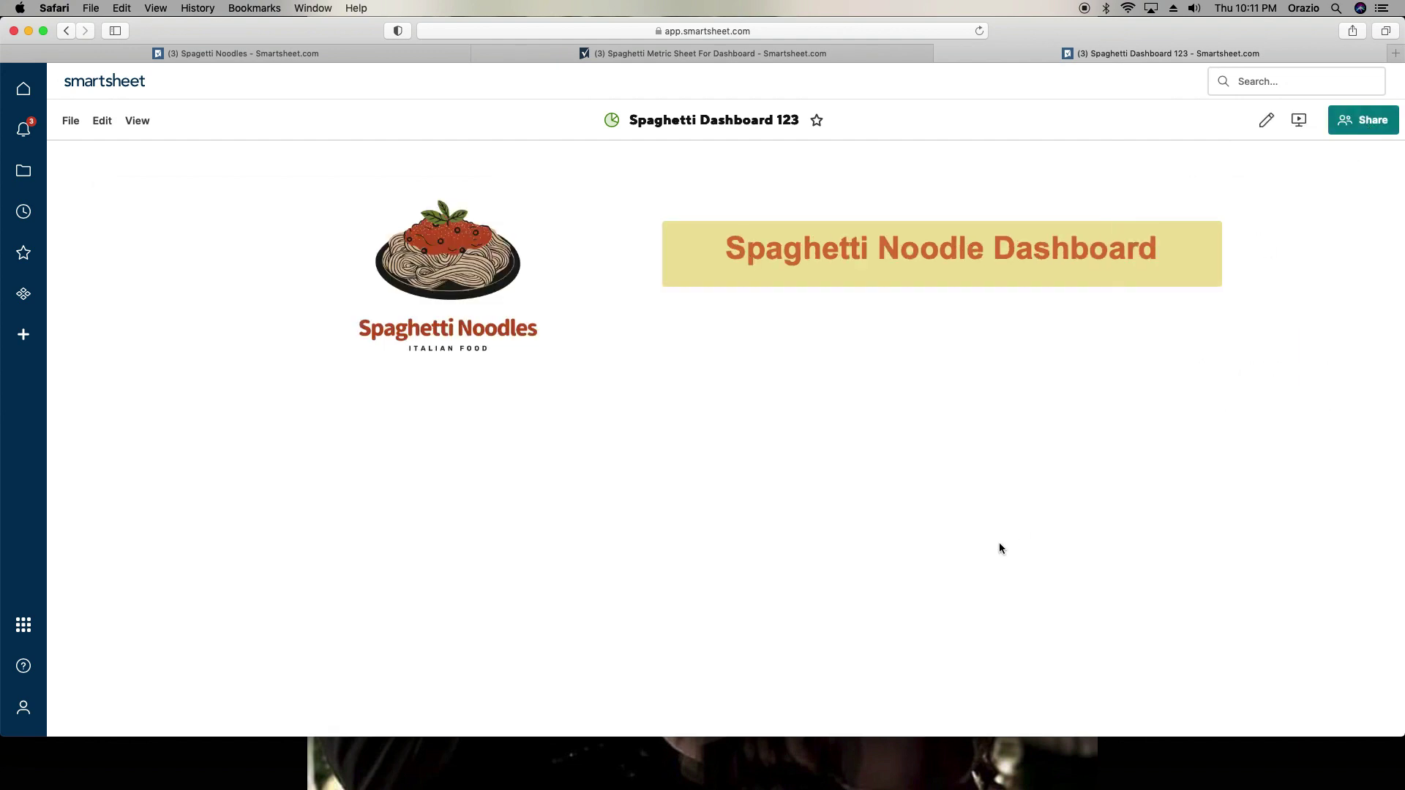
Step: Reopen the dashboard for editing and add a metric widget below the title
click(102, 121)
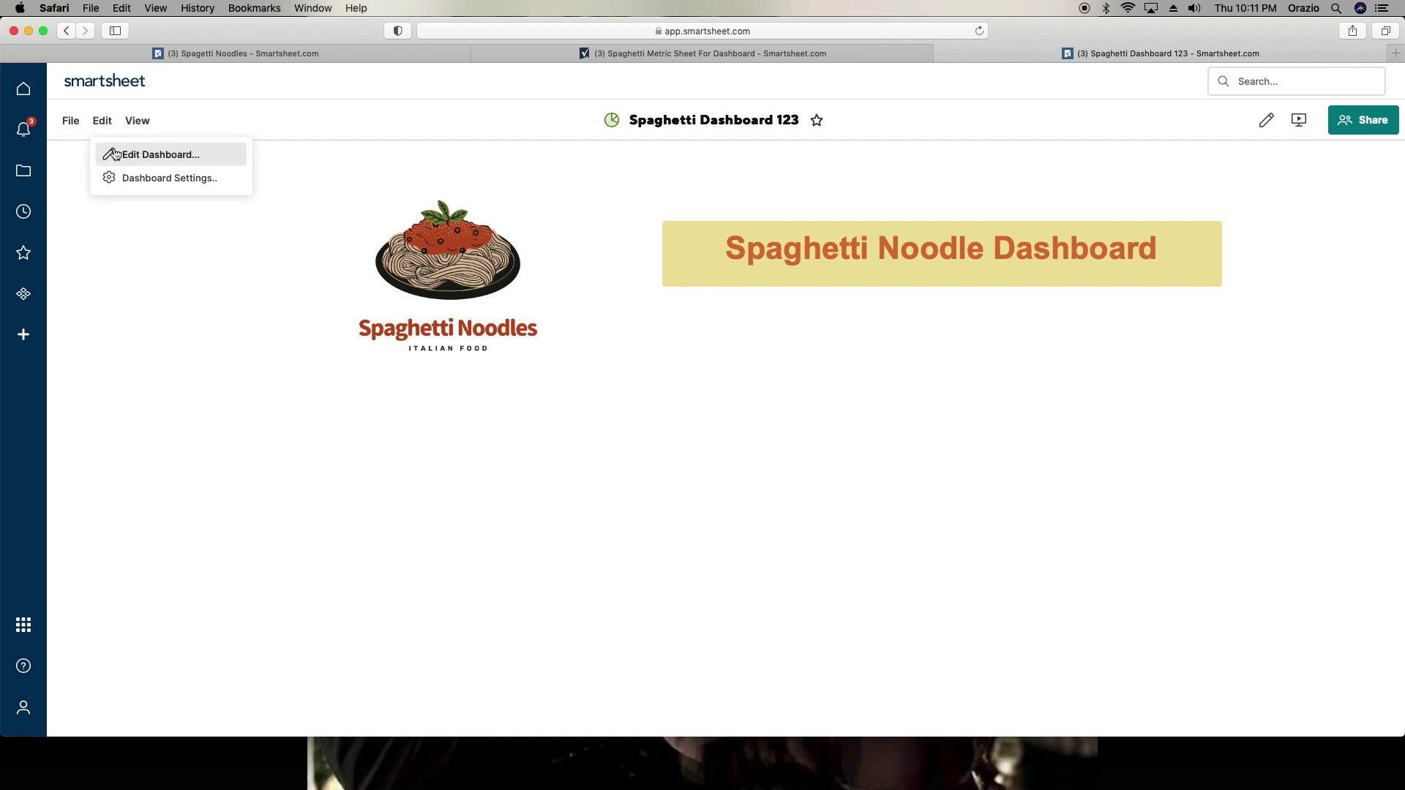
click(1267, 121)
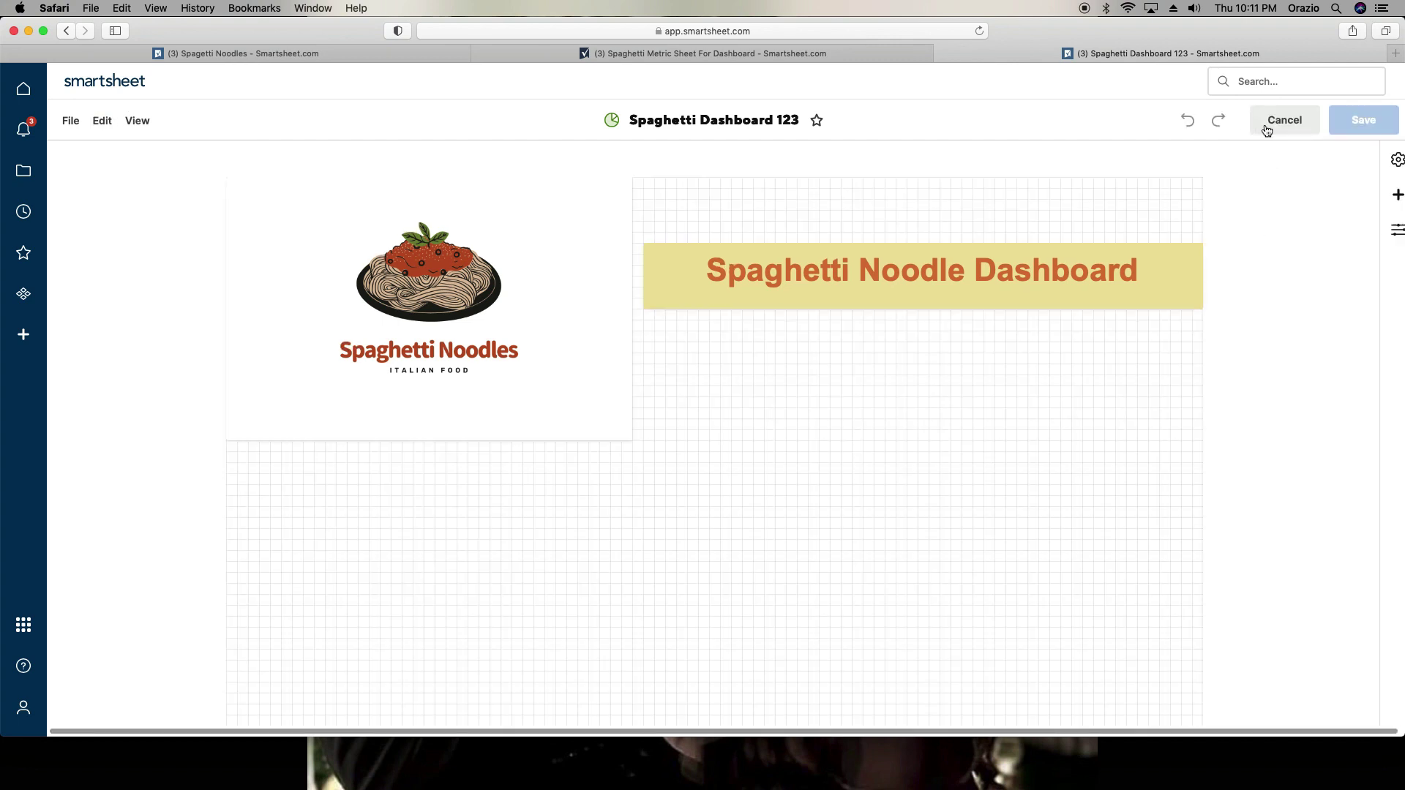
click(1383, 196)
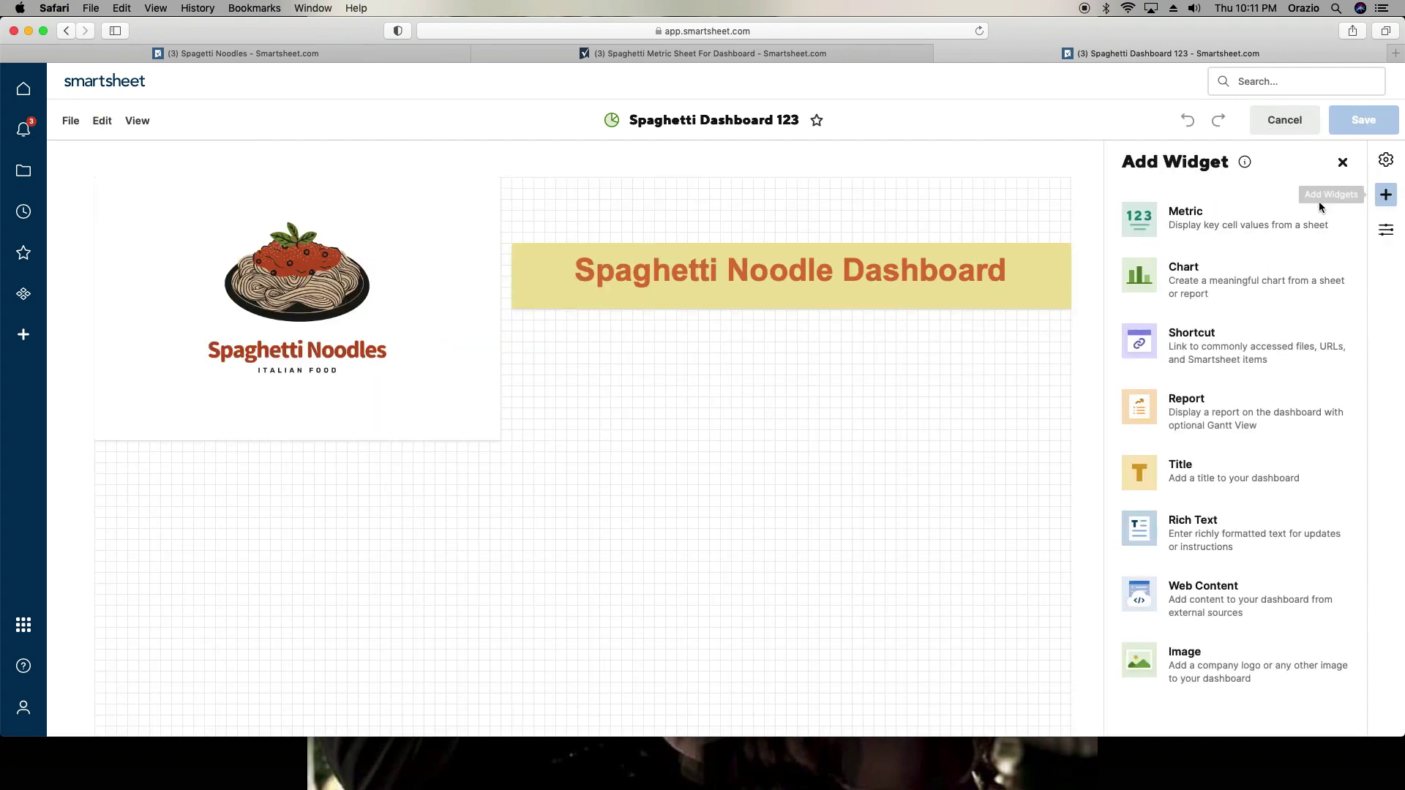
click(1215, 221)
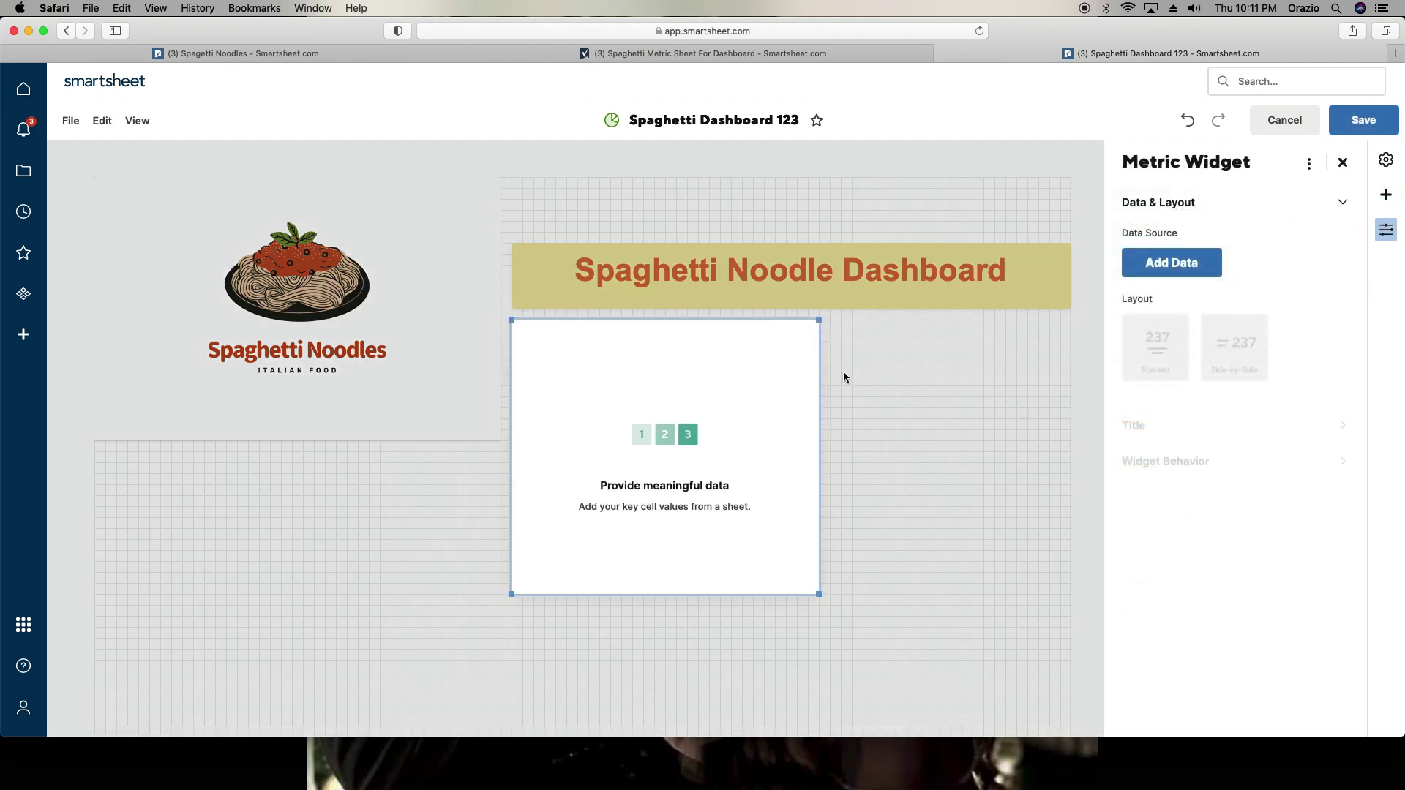
Step: Link the metric widget to row 7's Primary Column and Formula cells in Spaghetti Metric Sheet For Dashboard, and remove the Formula entry
click(1176, 265)
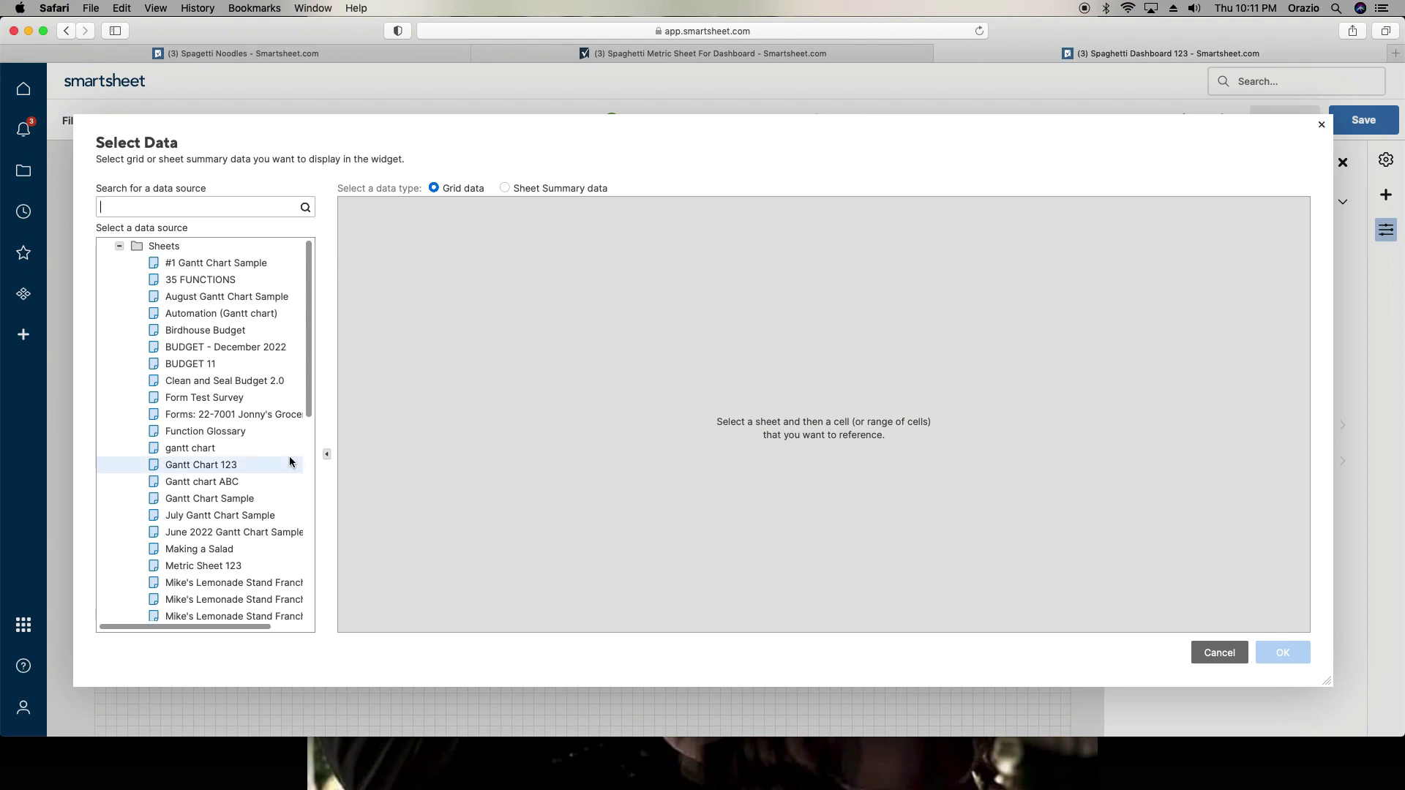
scroll(255, 463, down, 3)
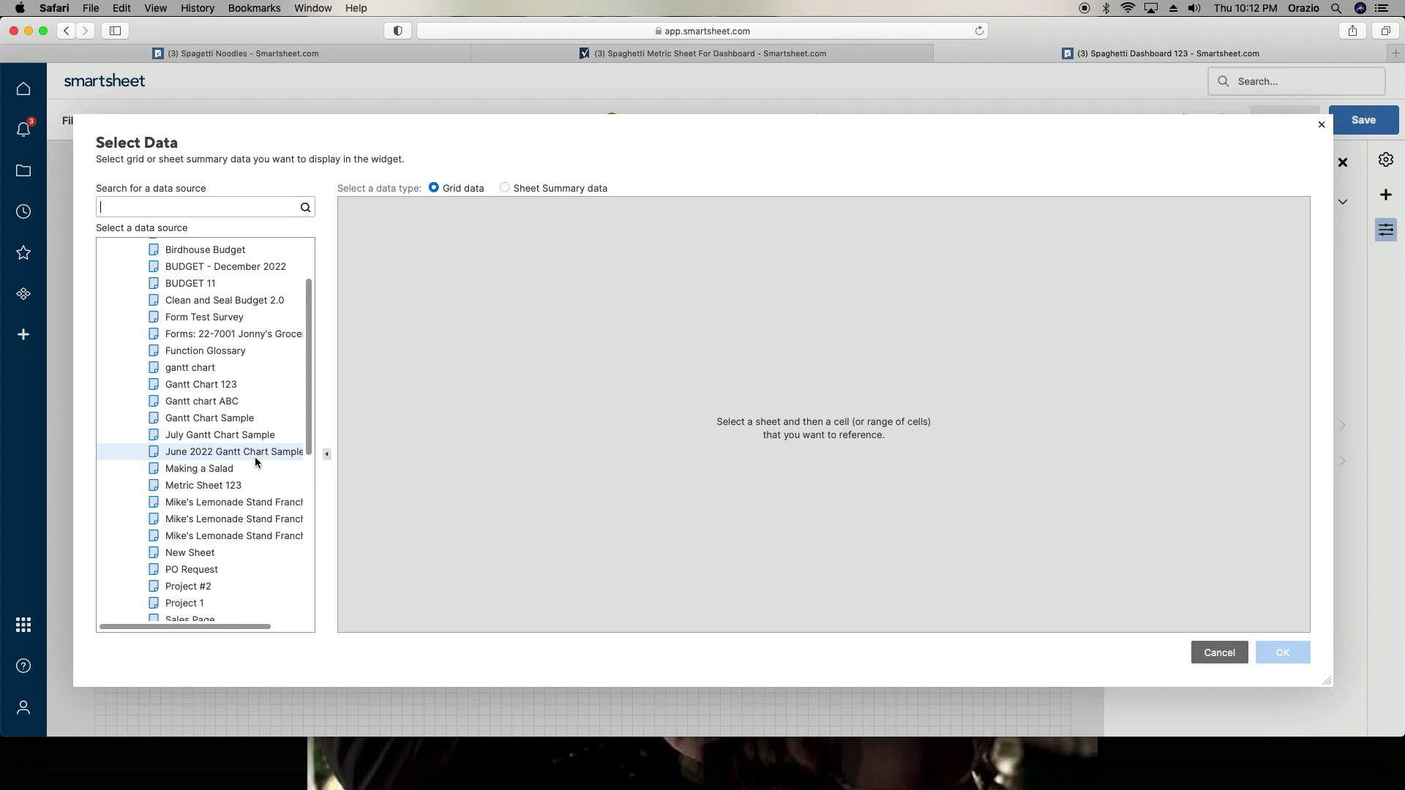
scroll(255, 456, down, 8)
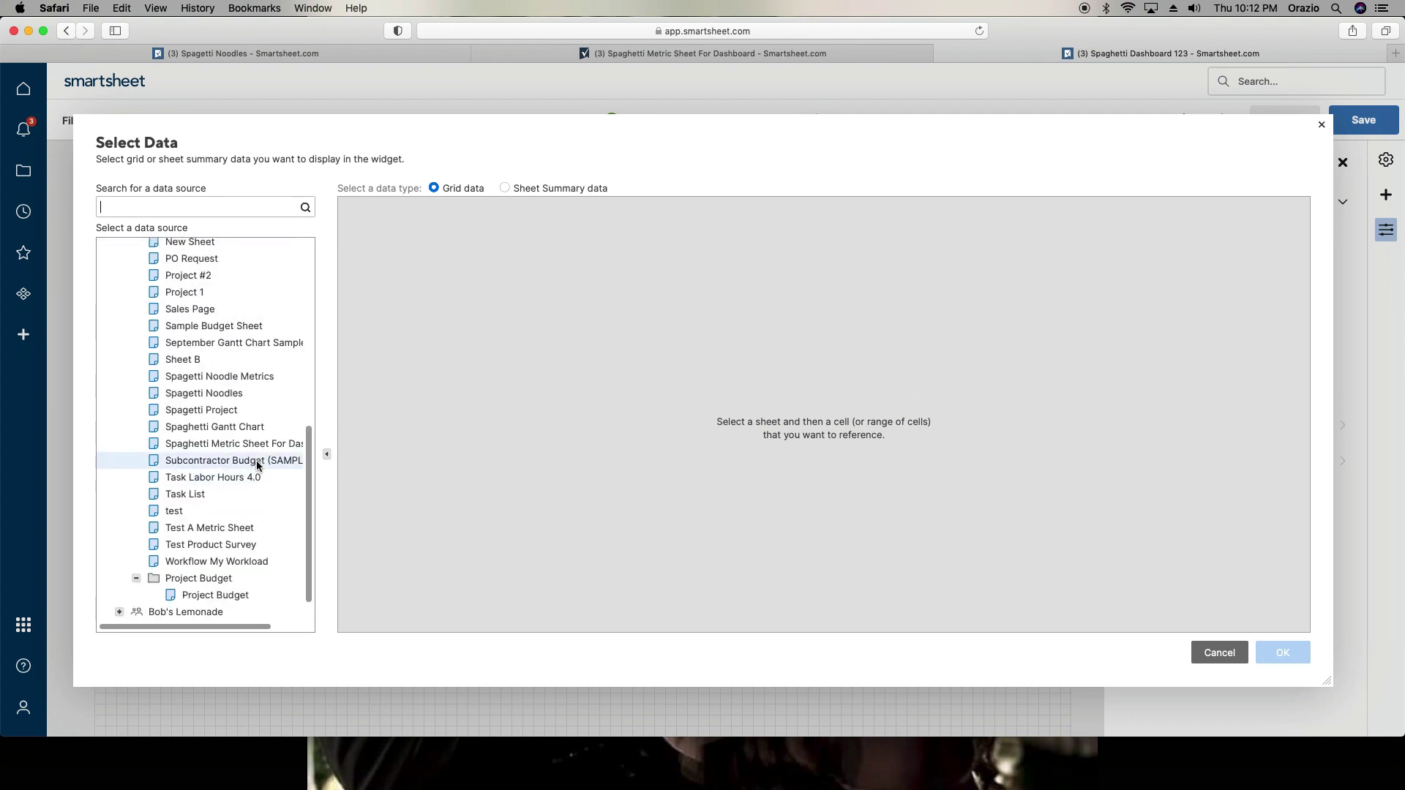
click(262, 450)
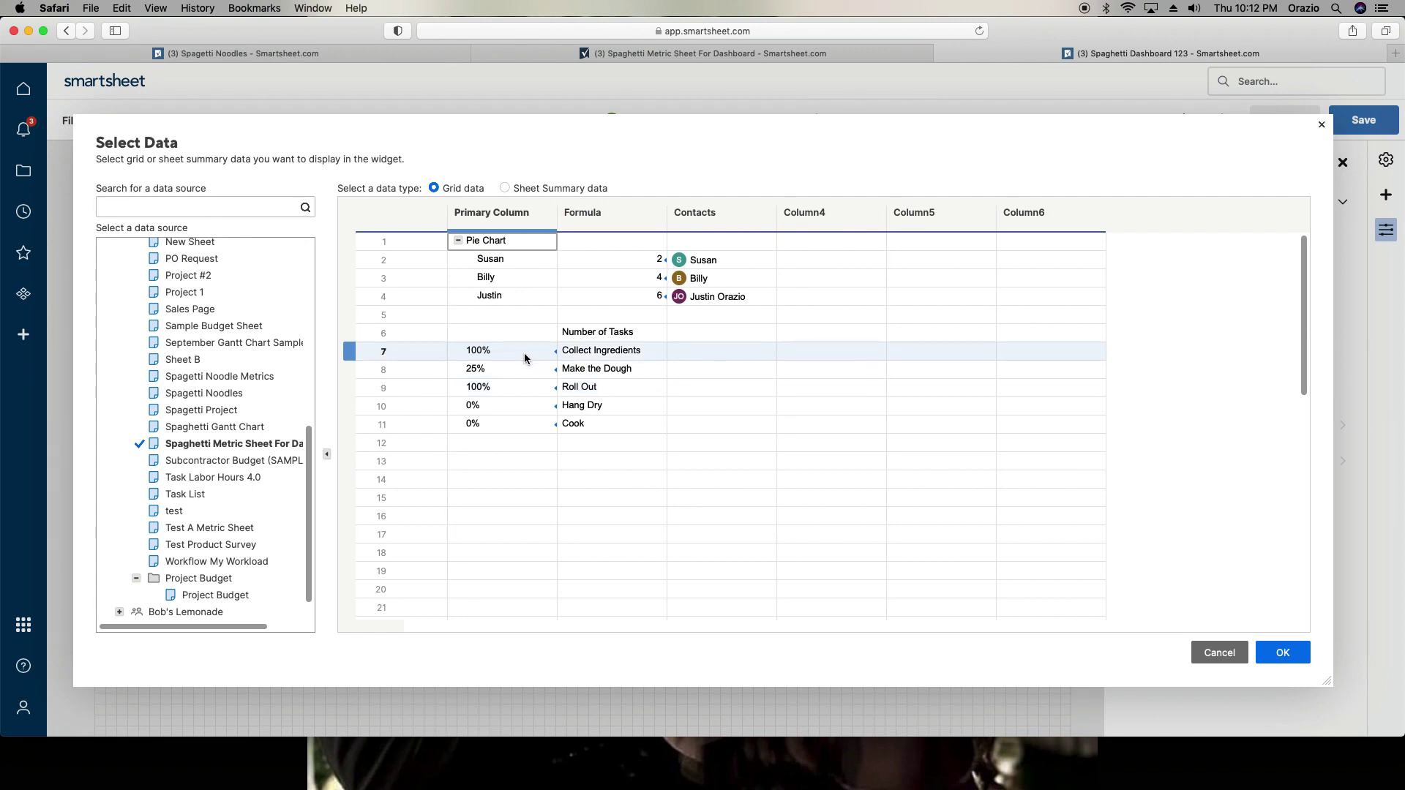
drag(525, 358, 590, 352)
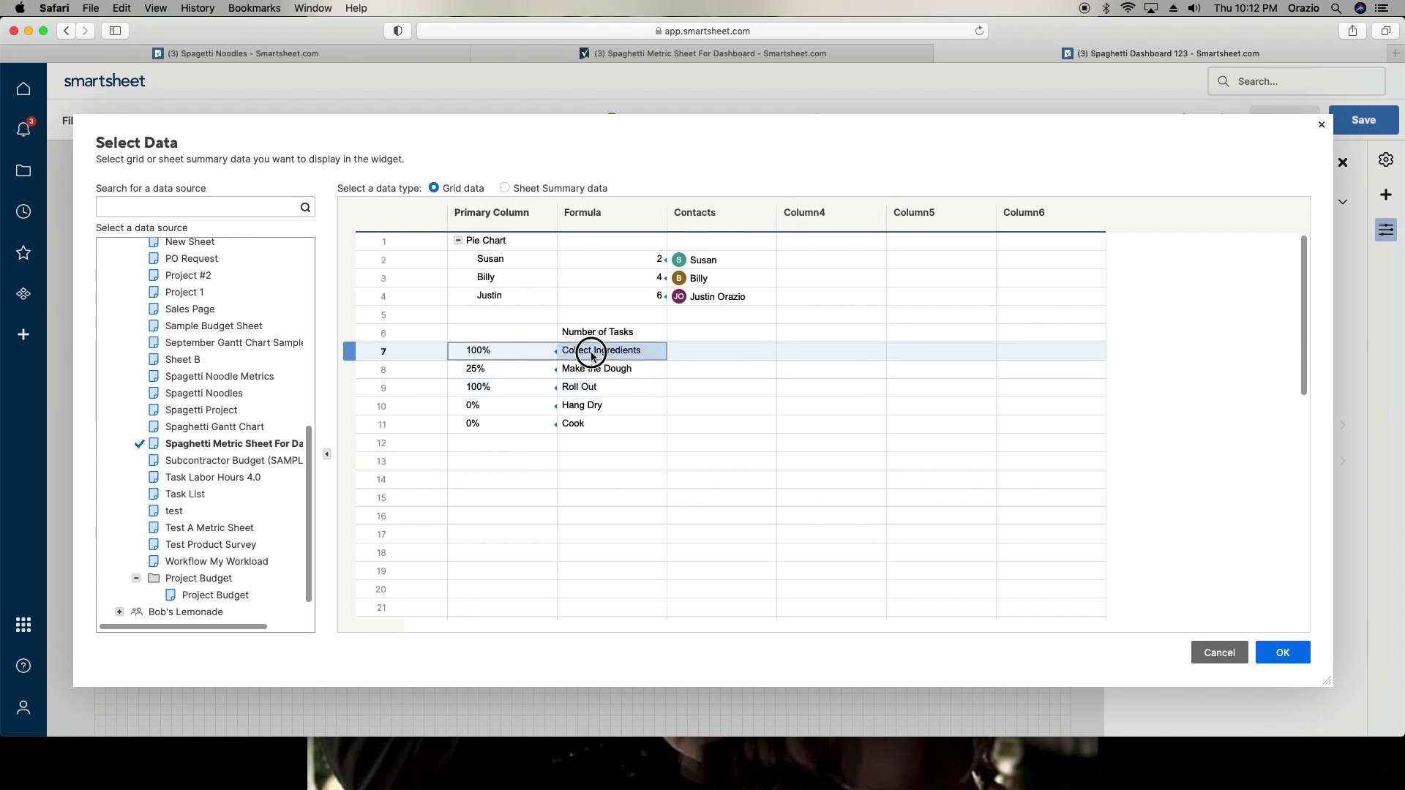
click(1297, 661)
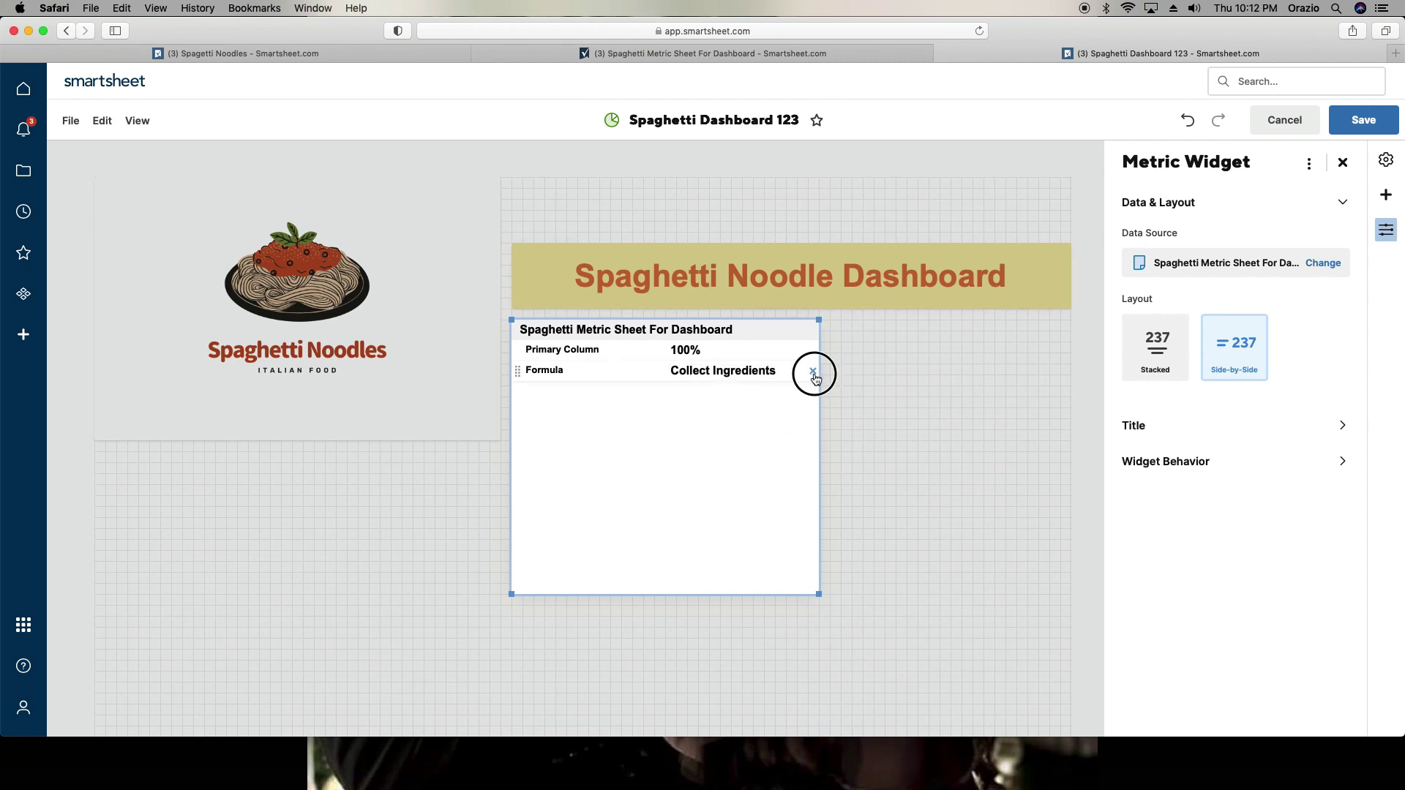
click(813, 372)
Step: Switch the metric widget to the Stacked layout and relabel its metric as "Collect Ingredients"
click(1156, 347)
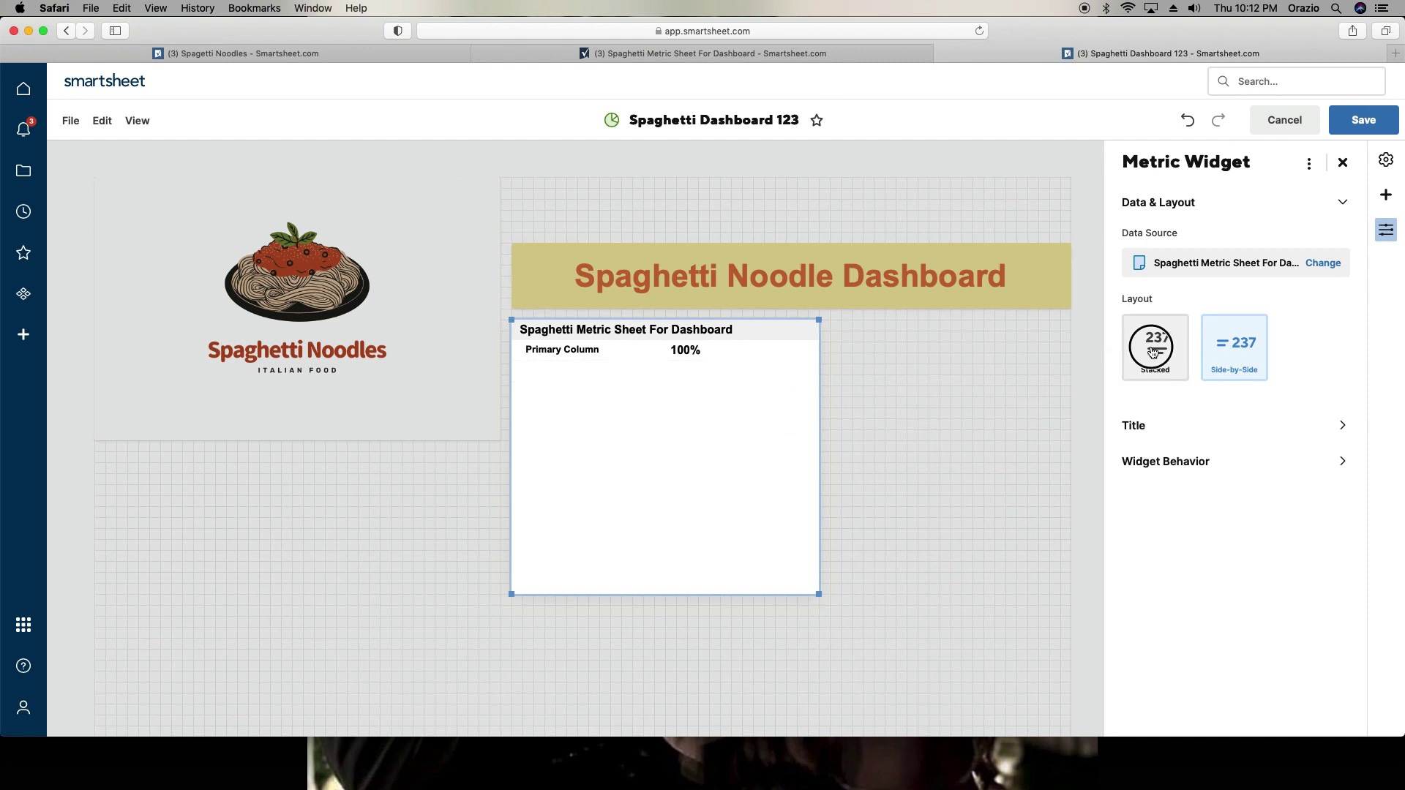
click(649, 373)
double_click(649, 373)
triple_click(649, 374)
text(Co)
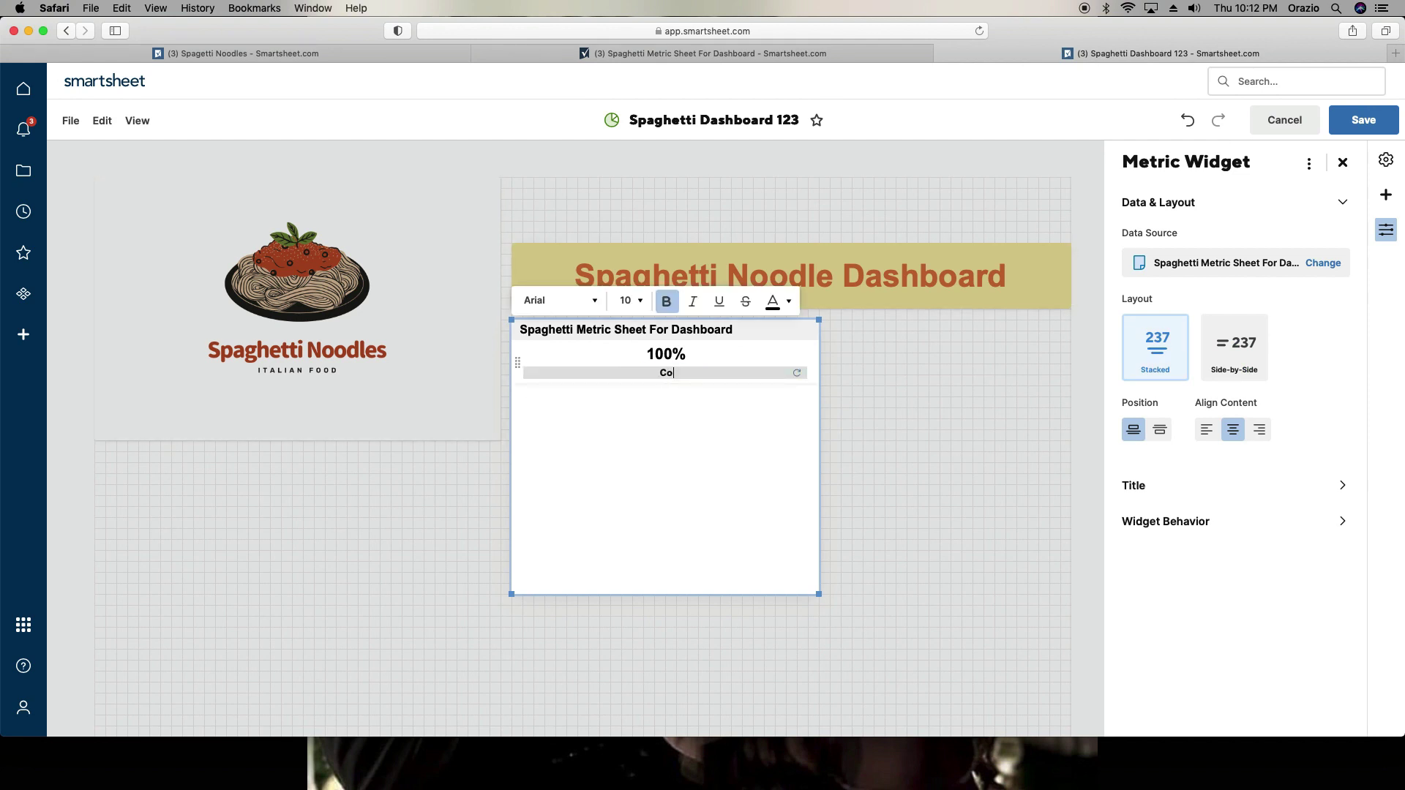
text(llect Ingredients)
Step: Set the font size of the "Collect Ingredients" label to 16 and of the metric value above it to 24
drag(710, 373, 623, 373)
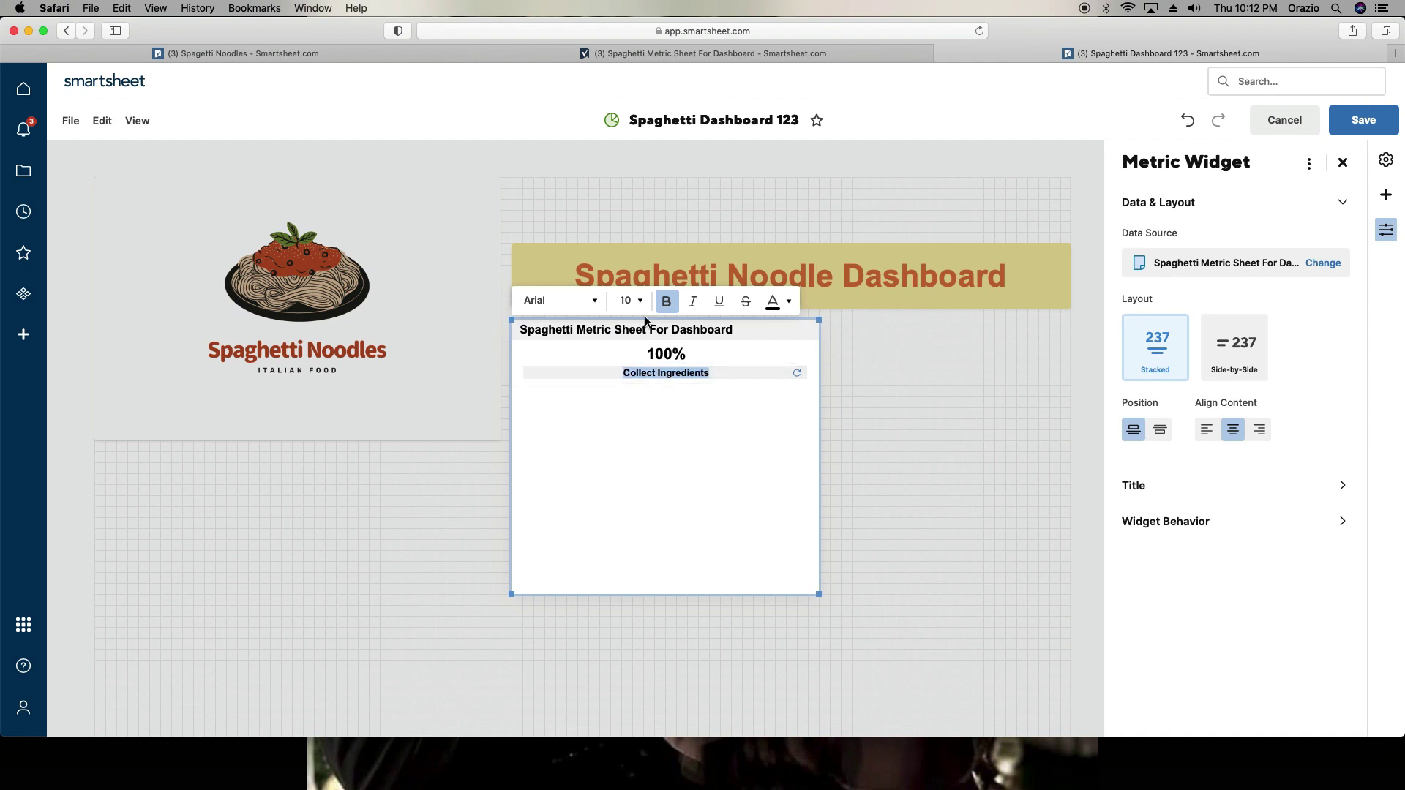
click(631, 301)
click(637, 437)
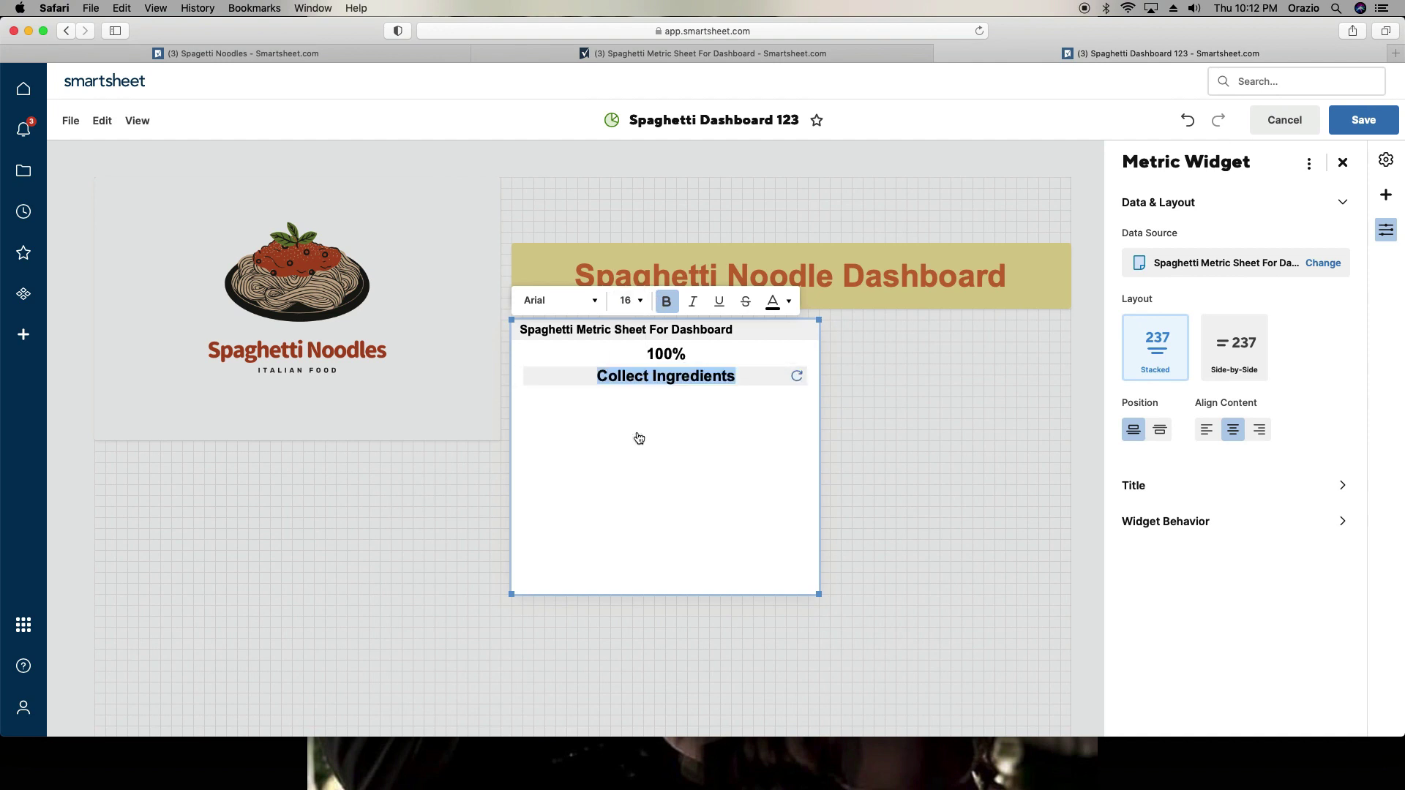
click(664, 363)
click(631, 301)
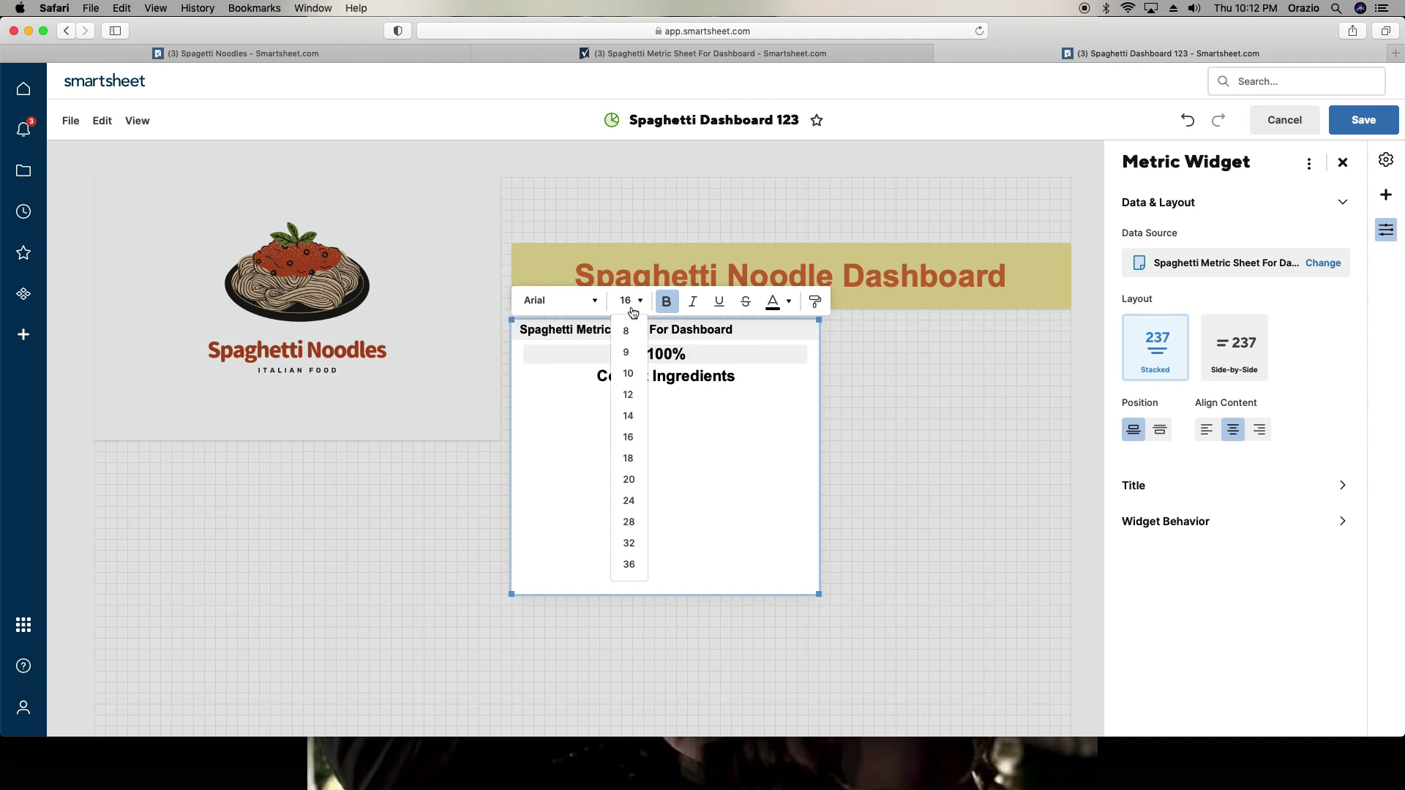
click(628, 502)
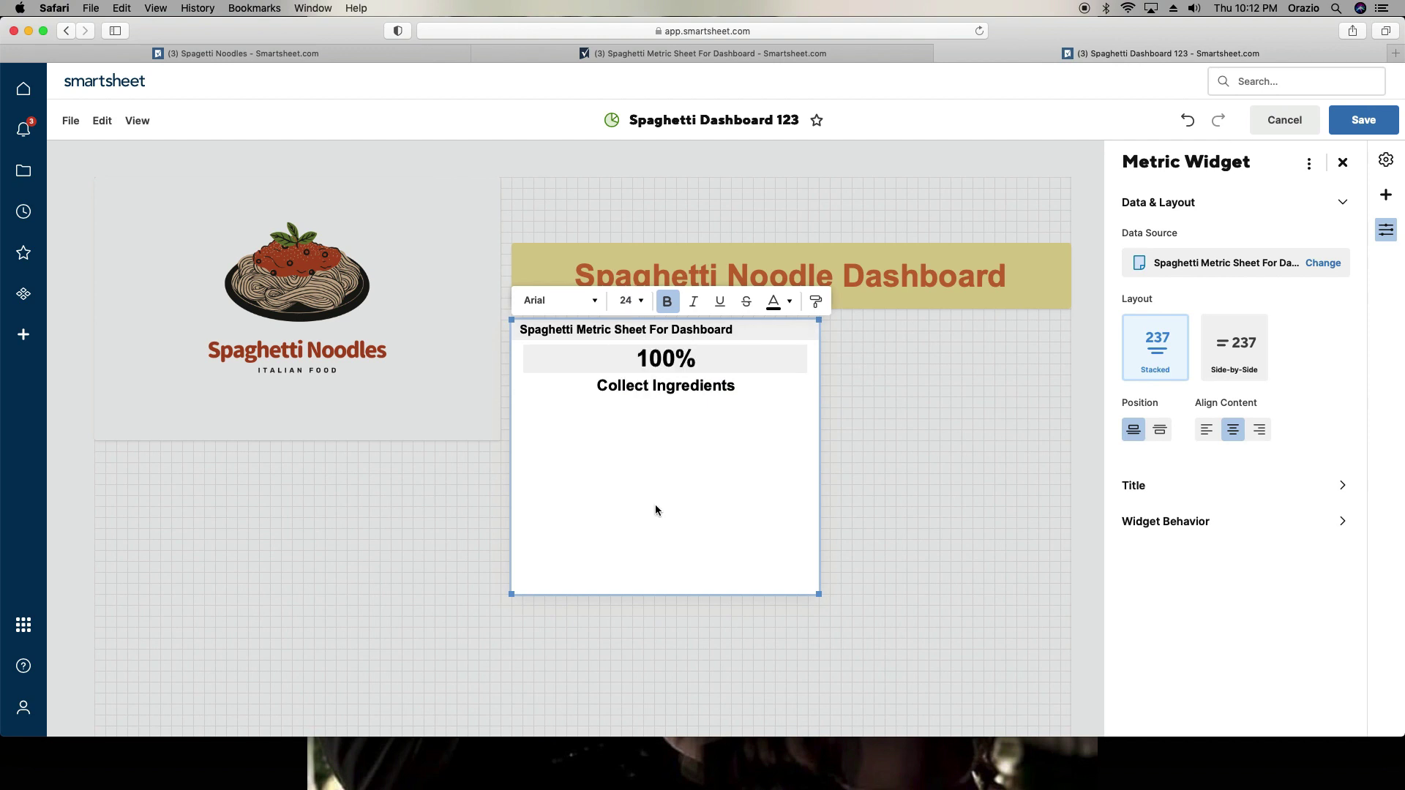
Step: Colour the metric value above "Collect Ingredients" orange to match the dashboard title
click(789, 301)
click(778, 443)
click(937, 426)
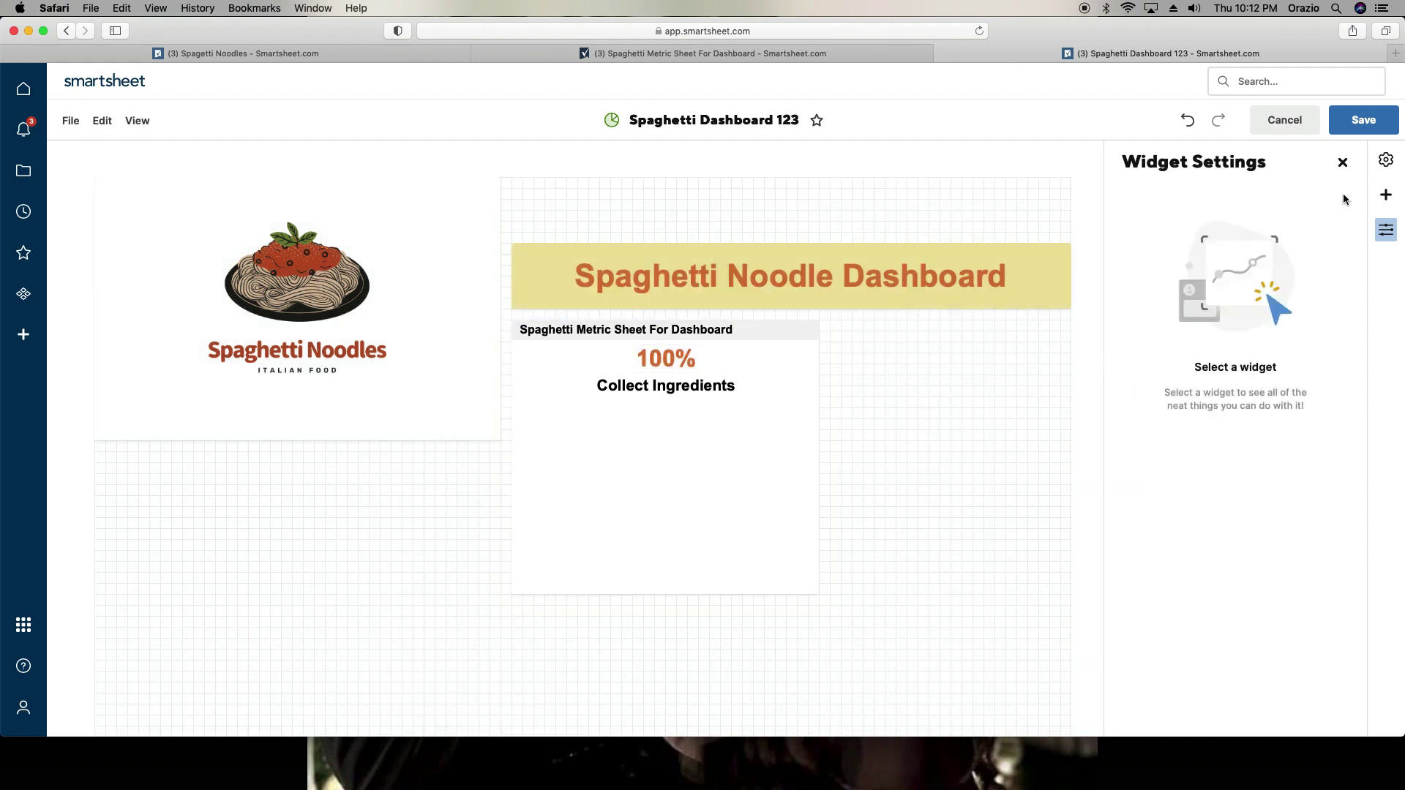
Step: Hide the "Collect Ingredients" widget's title, shrink the widget to fit closely around its metric, and save the dashboard
click(766, 477)
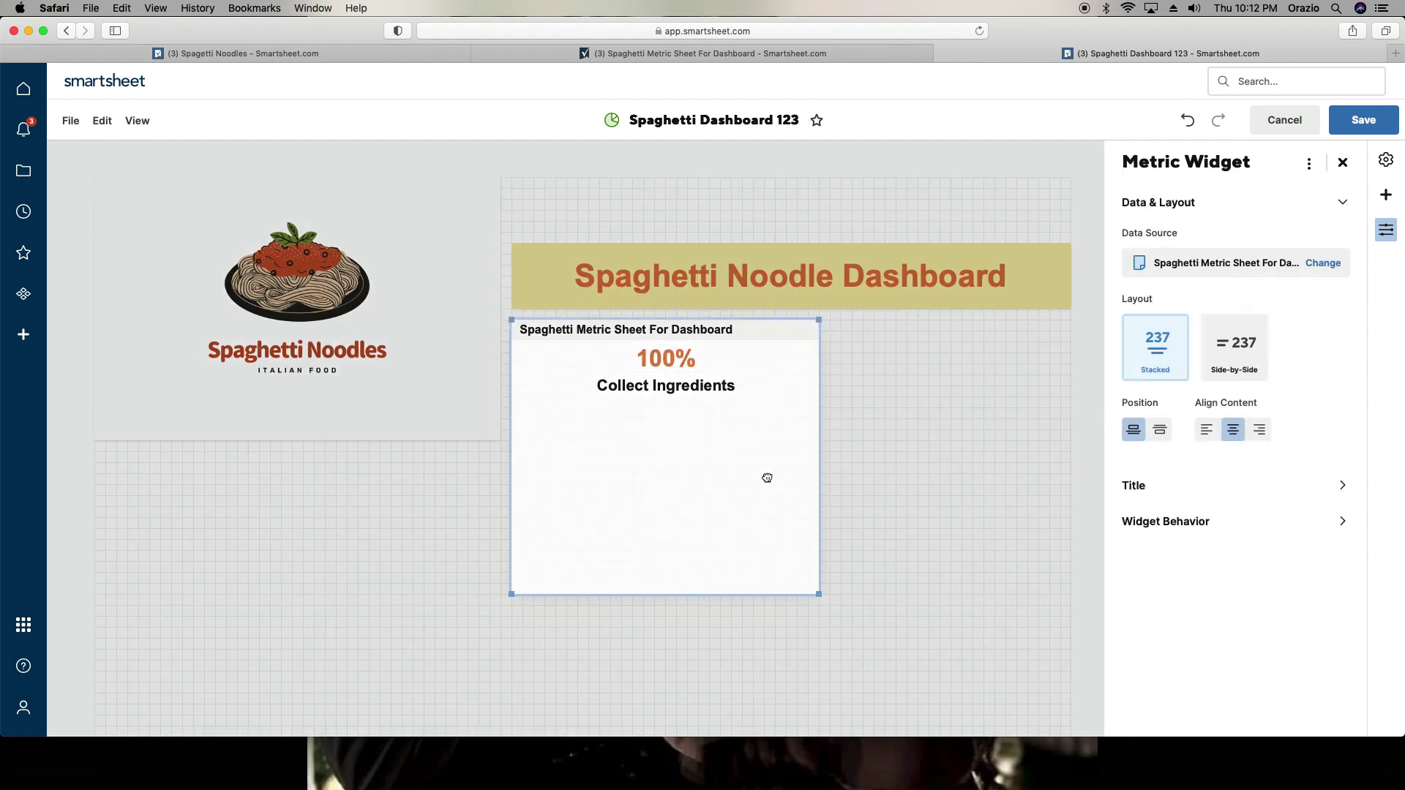
click(1133, 486)
click(1140, 272)
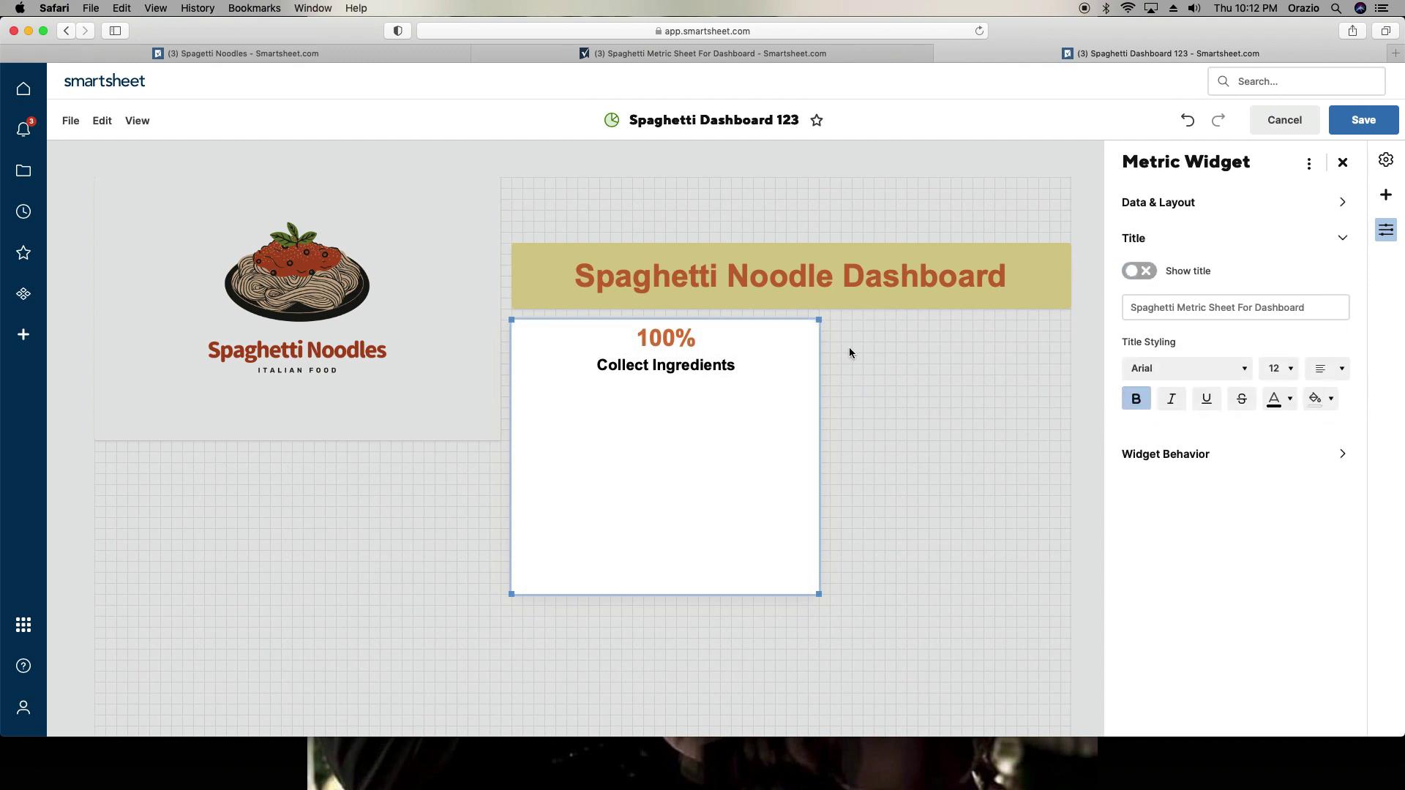
drag(820, 593, 721, 401)
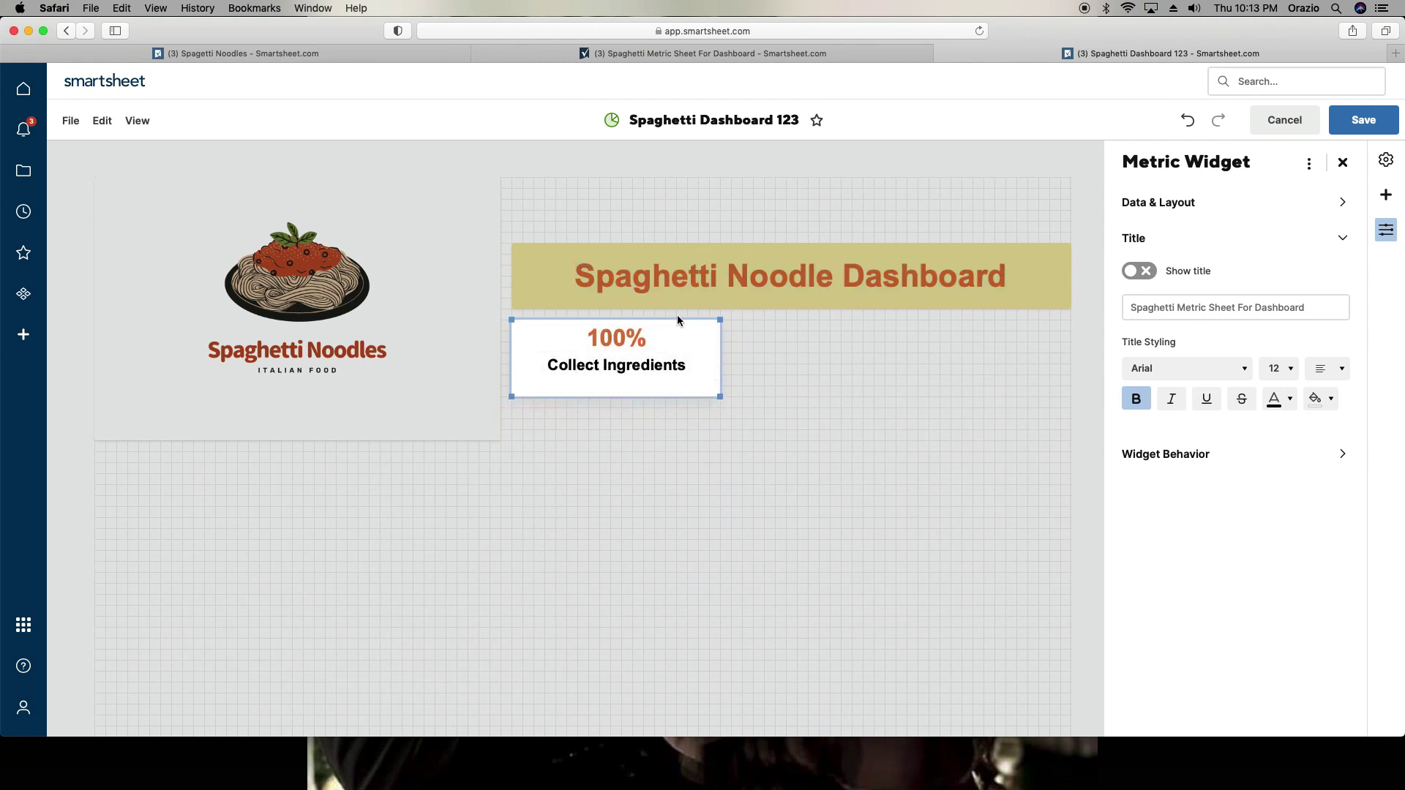
click(1363, 120)
Step: Reopen the dashboard for editing and add a second metric widget beside "Collect Ingredients"
click(102, 120)
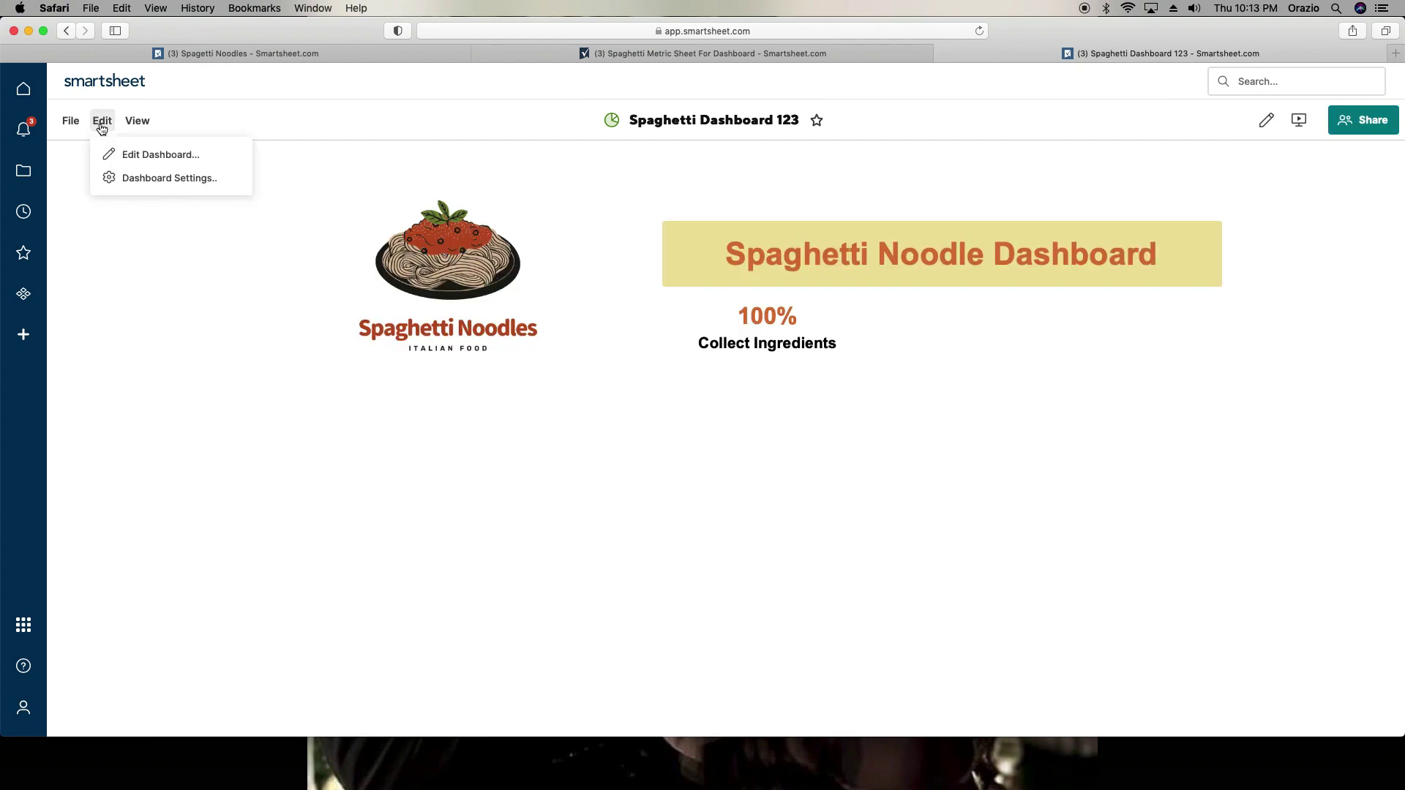
click(454, 445)
click(1266, 121)
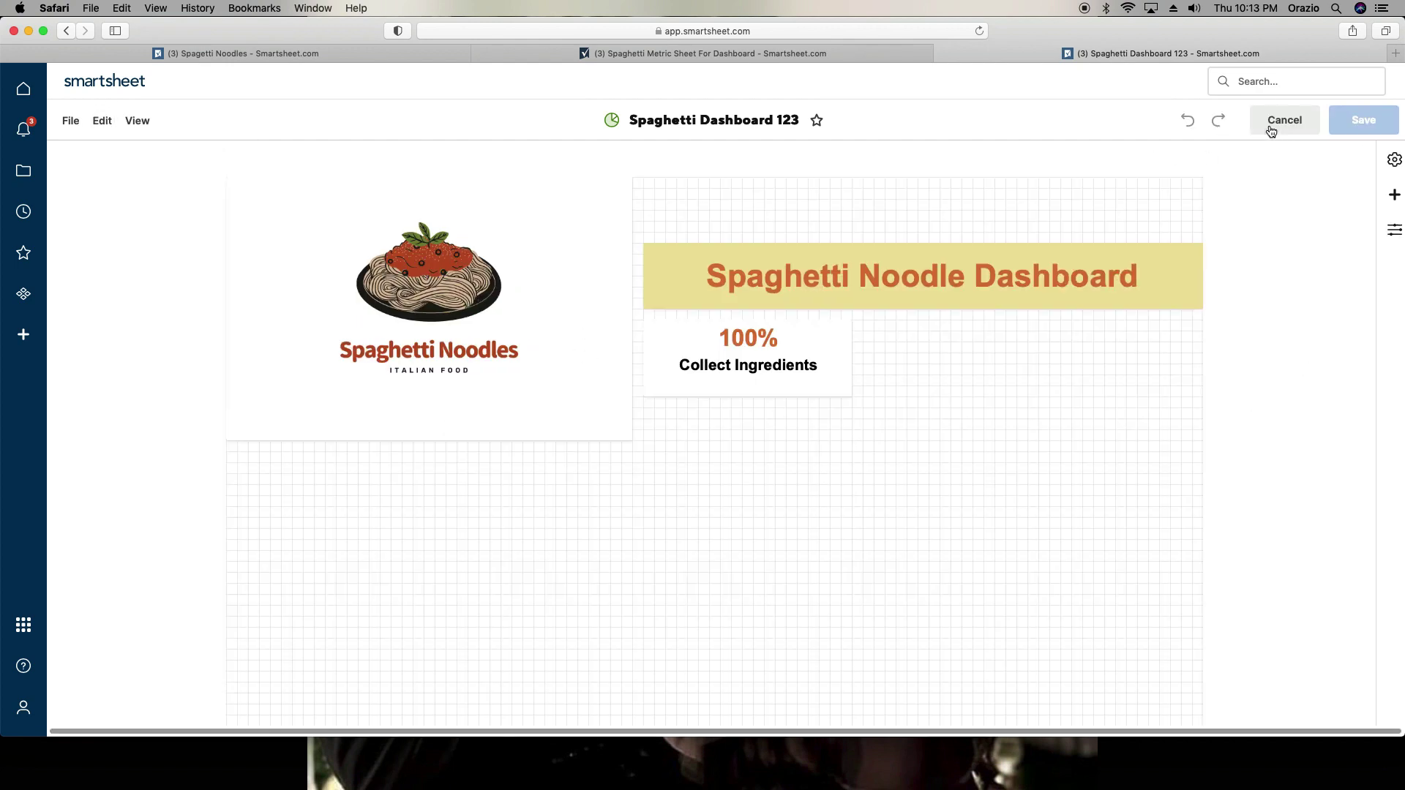
click(1387, 199)
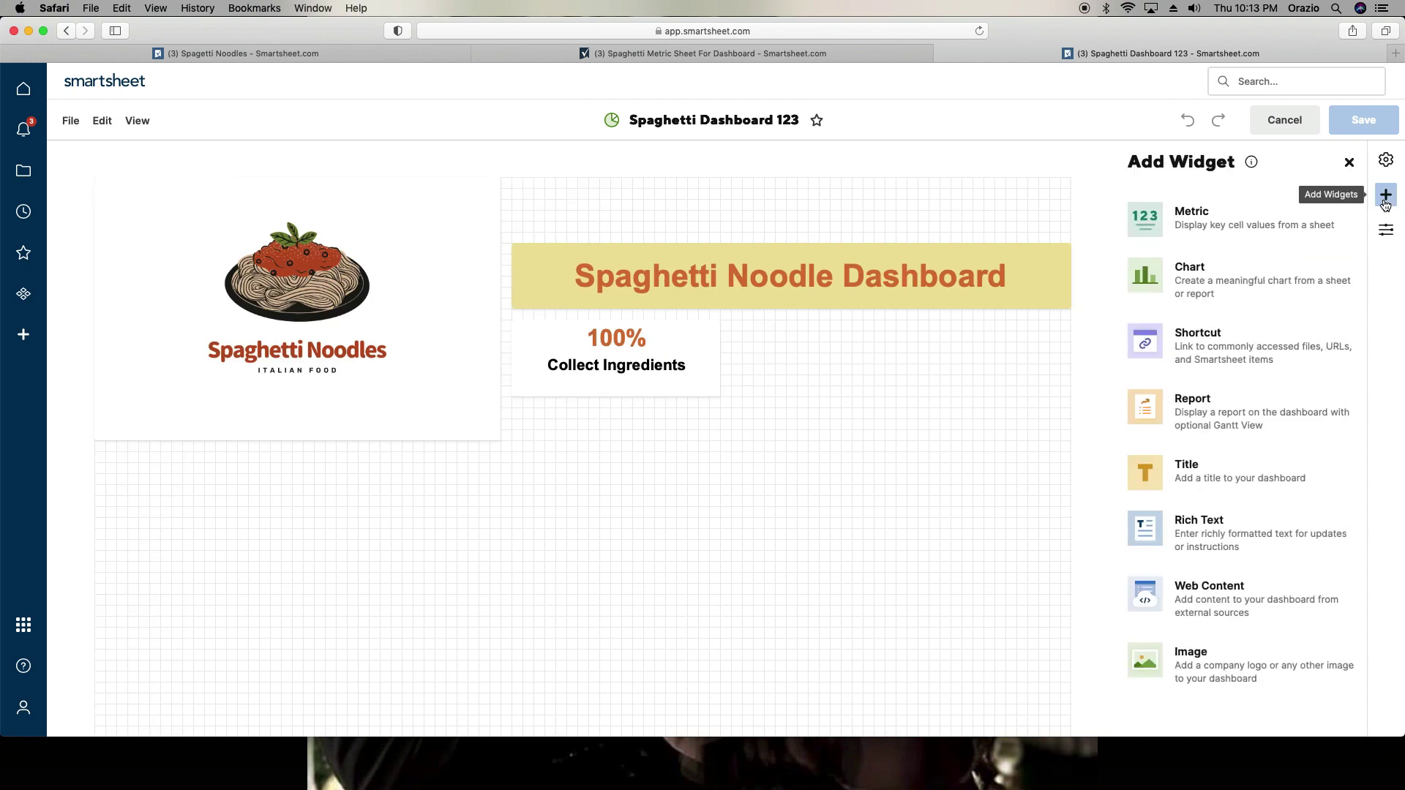
click(1221, 213)
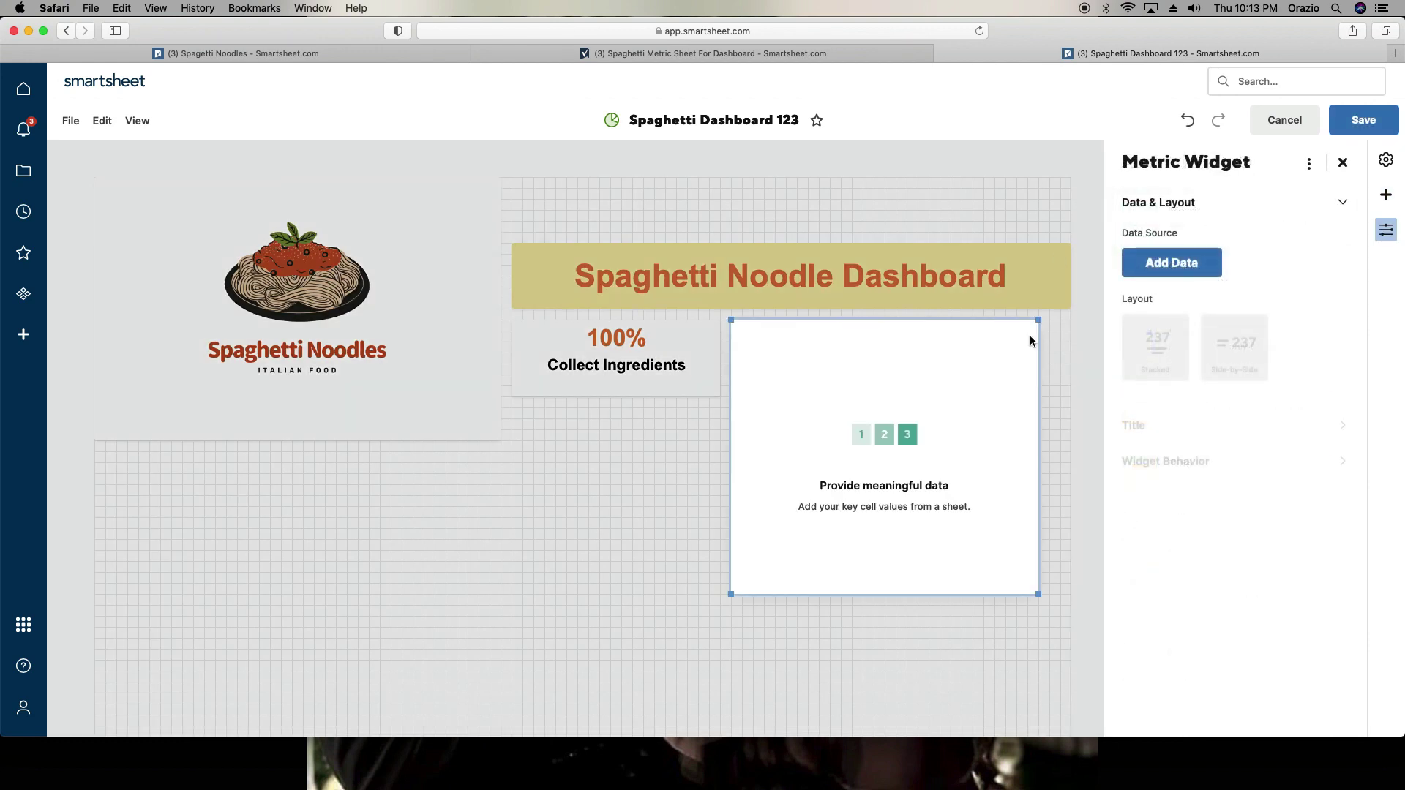
Step: Link the new metric widget to row 8's Primary Column cell in Spaghetti Metric Sheet For Dashboard and save
click(1179, 271)
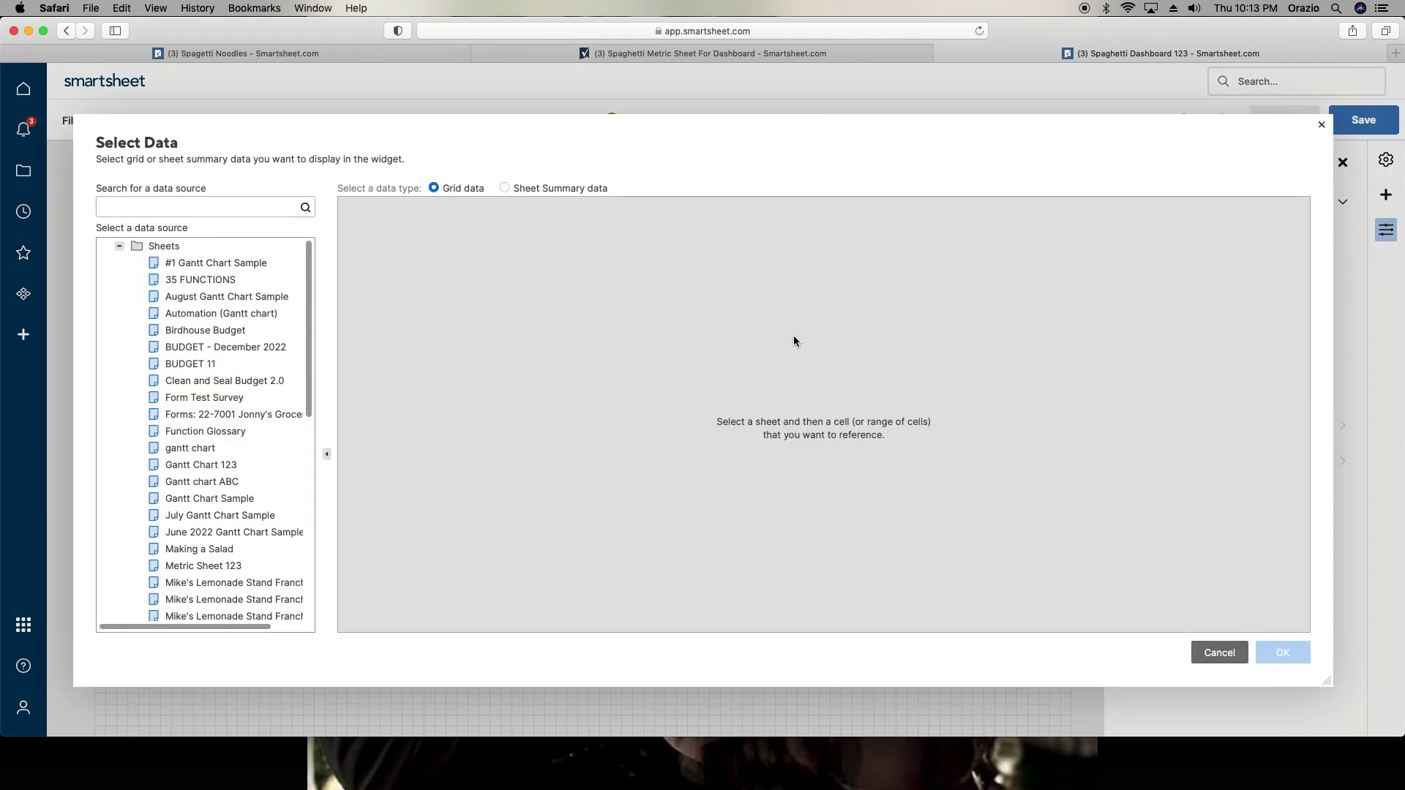
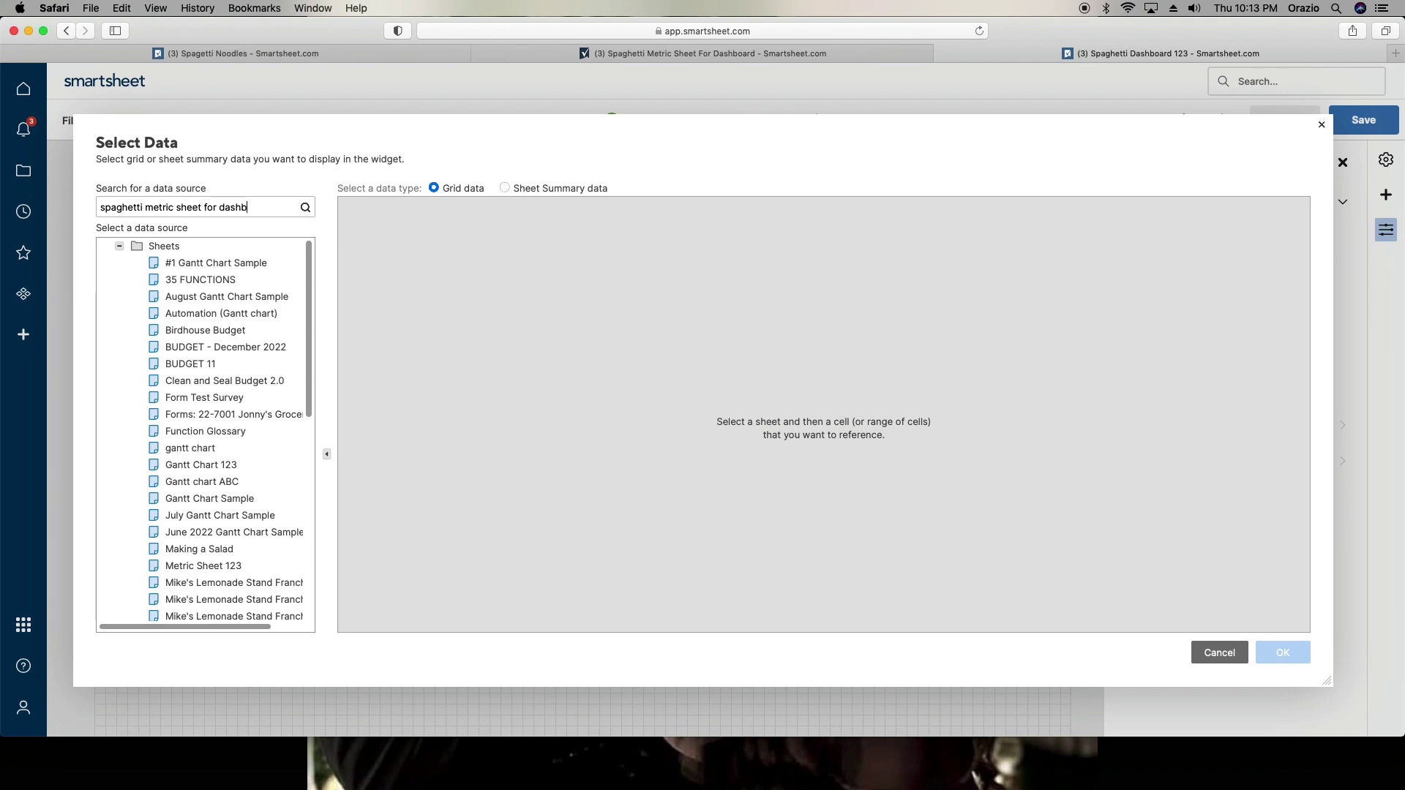
key(Return)
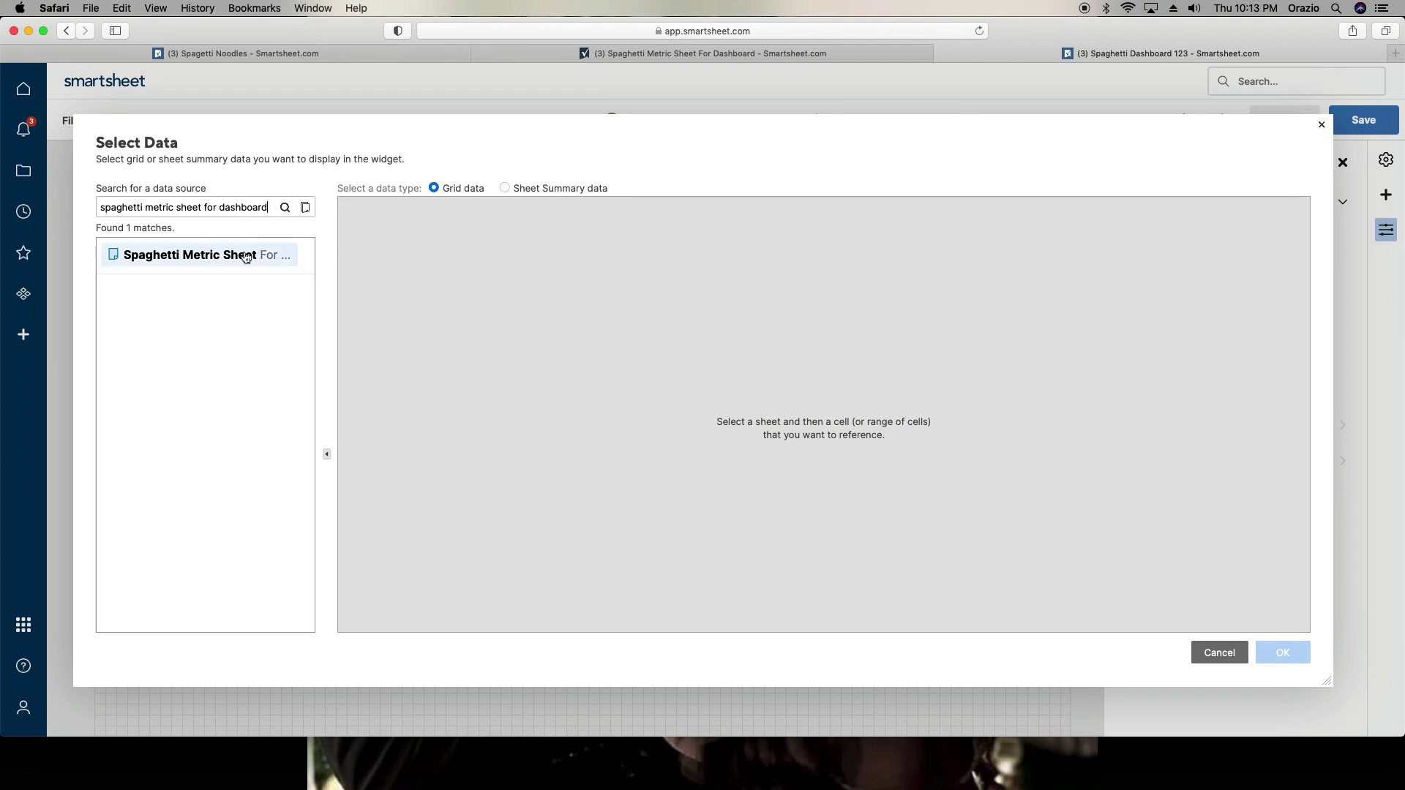
click(242, 259)
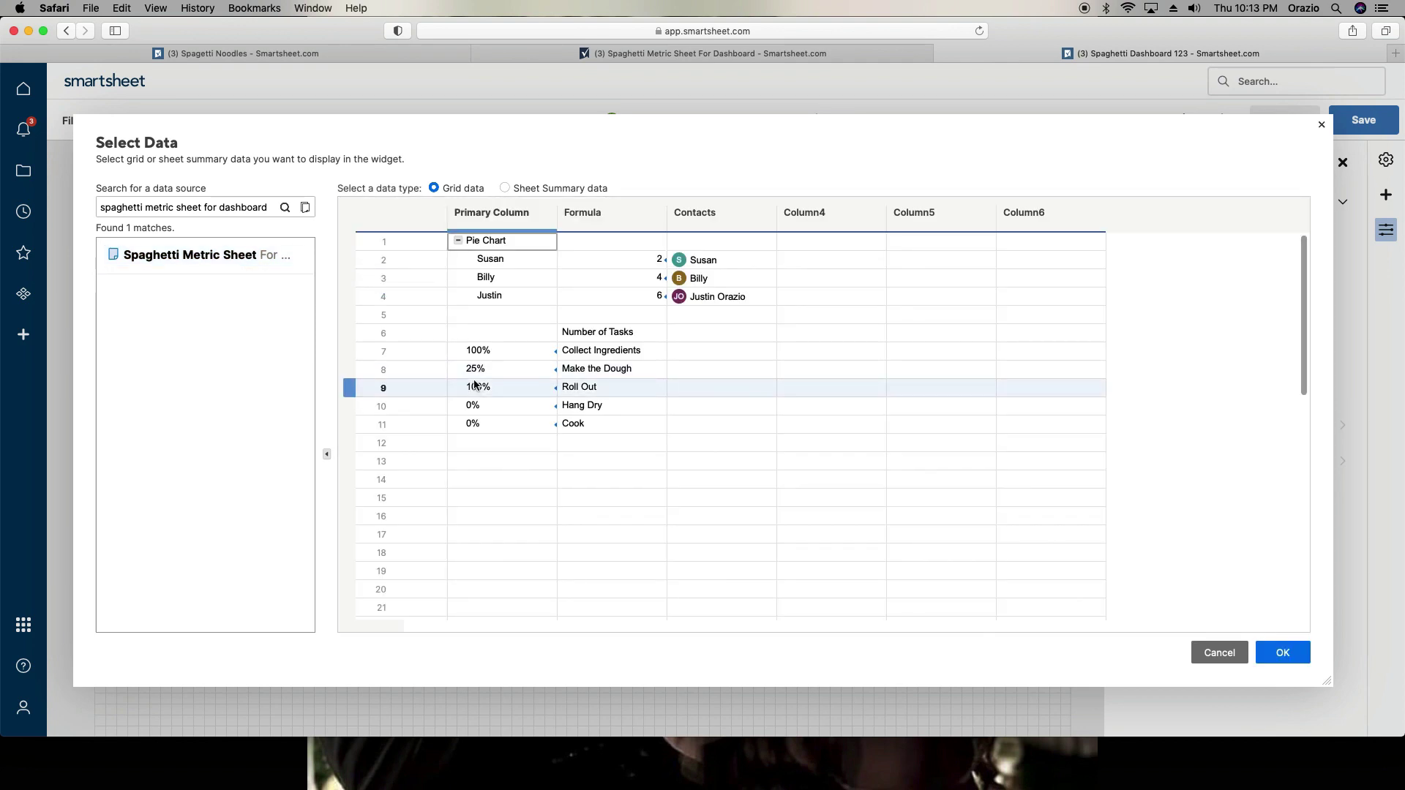
click(479, 370)
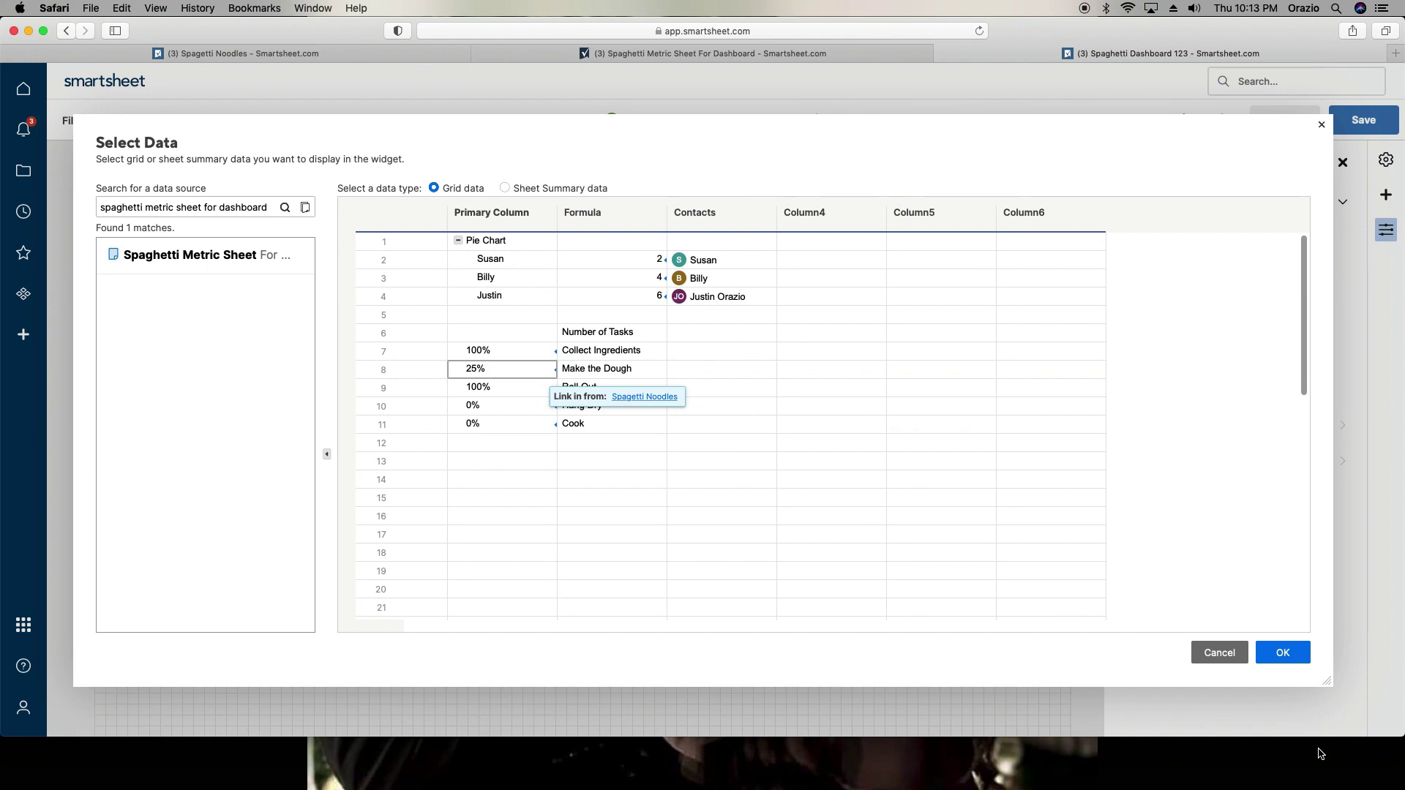
click(1302, 661)
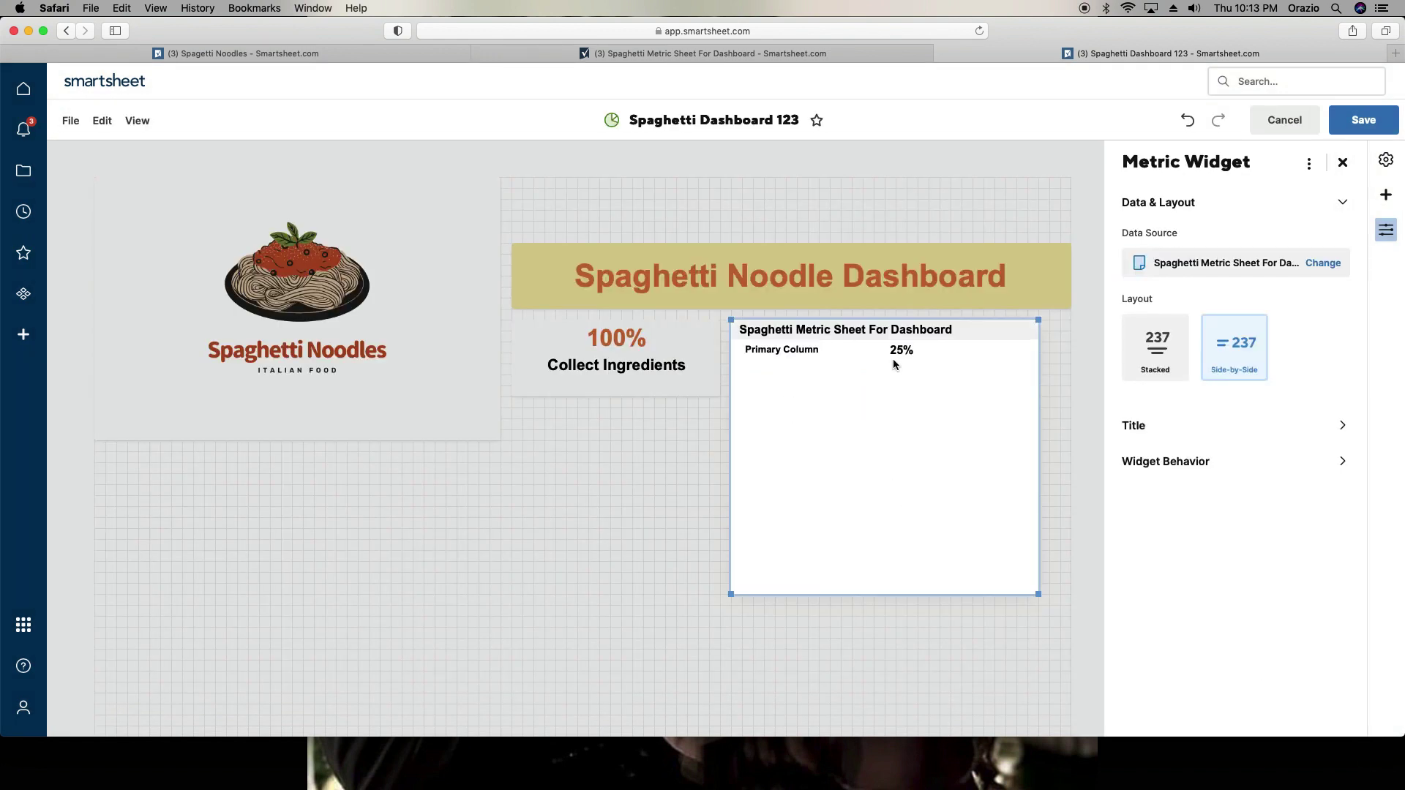
key(super+s)
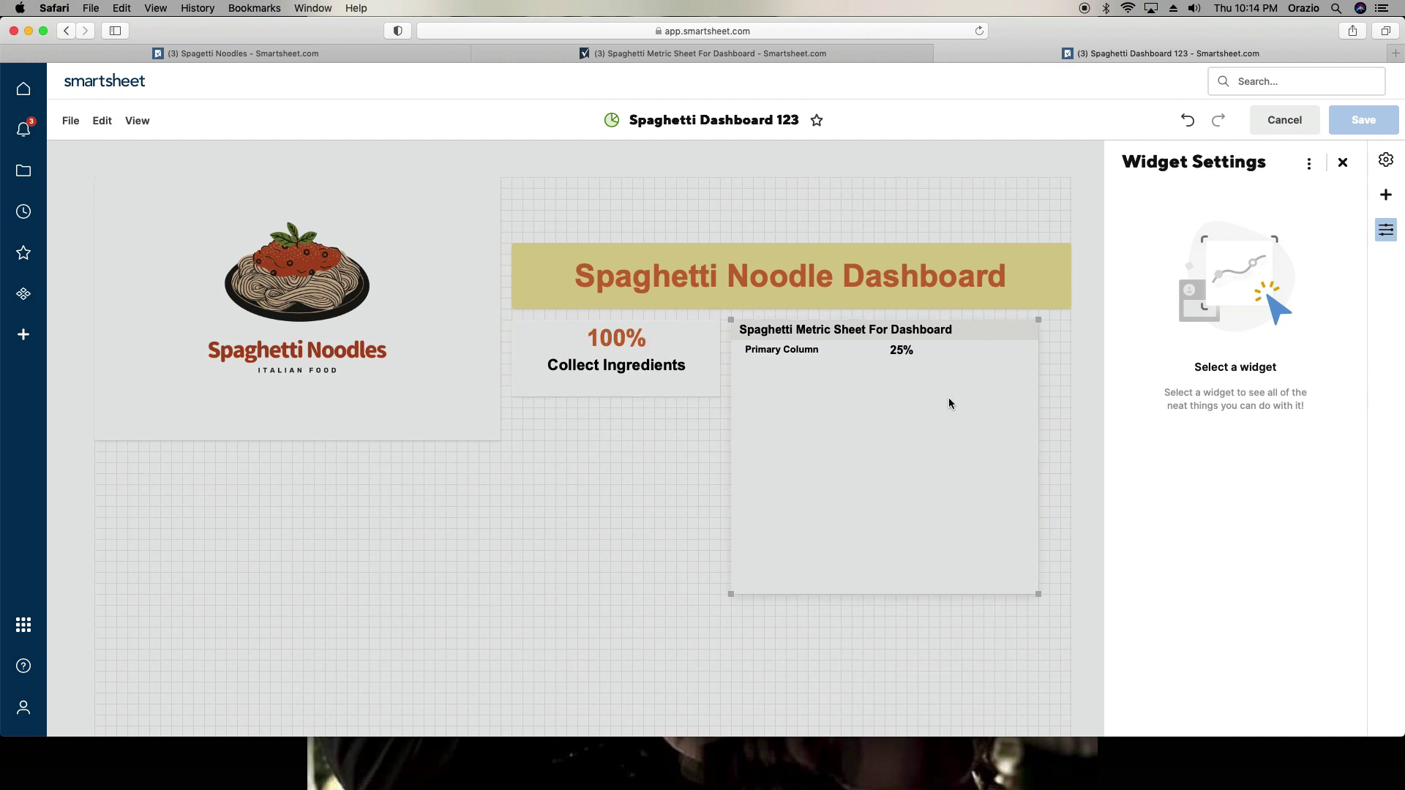
Step: Switch the second metric widget to the Stacked layout and relabel its metric as "Make The Dough"
click(929, 383)
click(1155, 351)
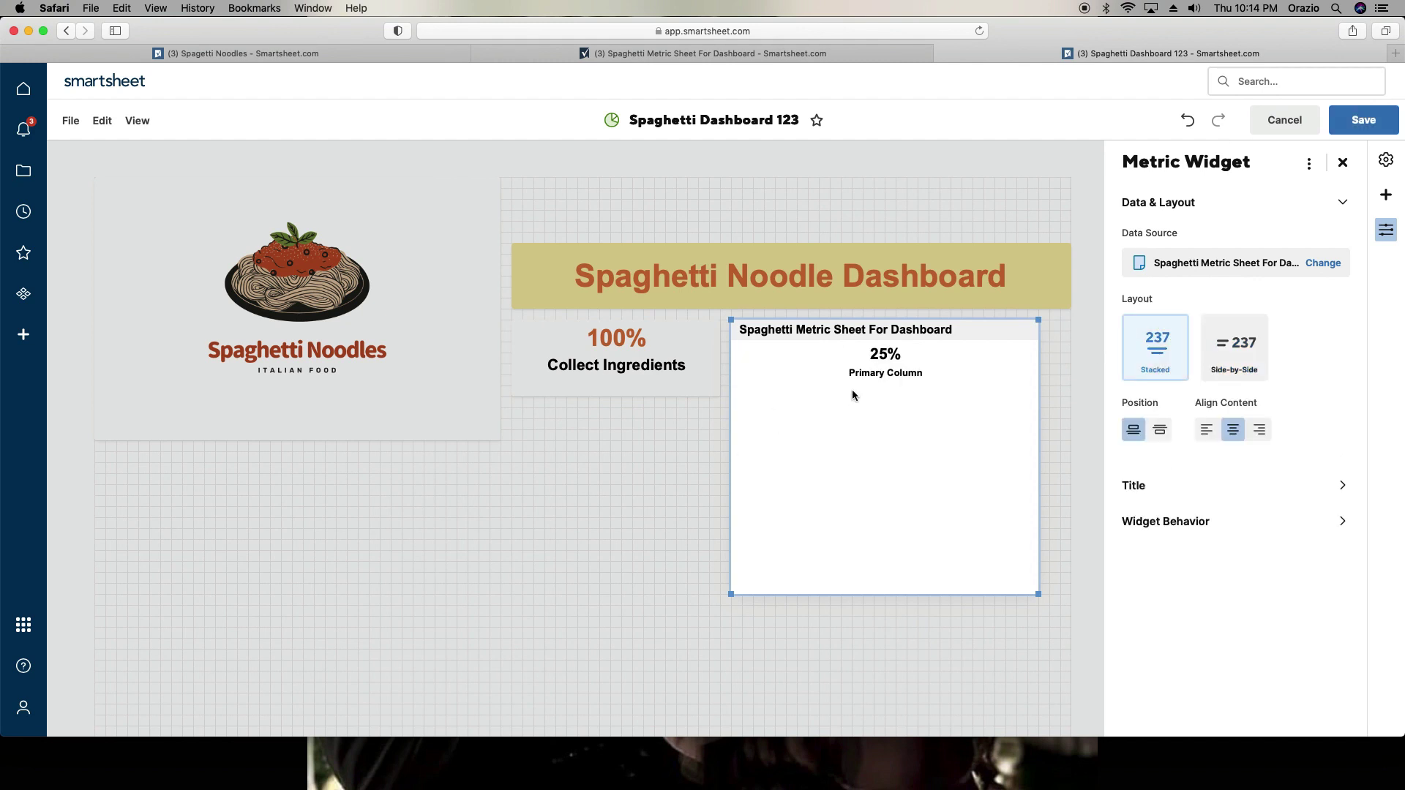
click(686, 56)
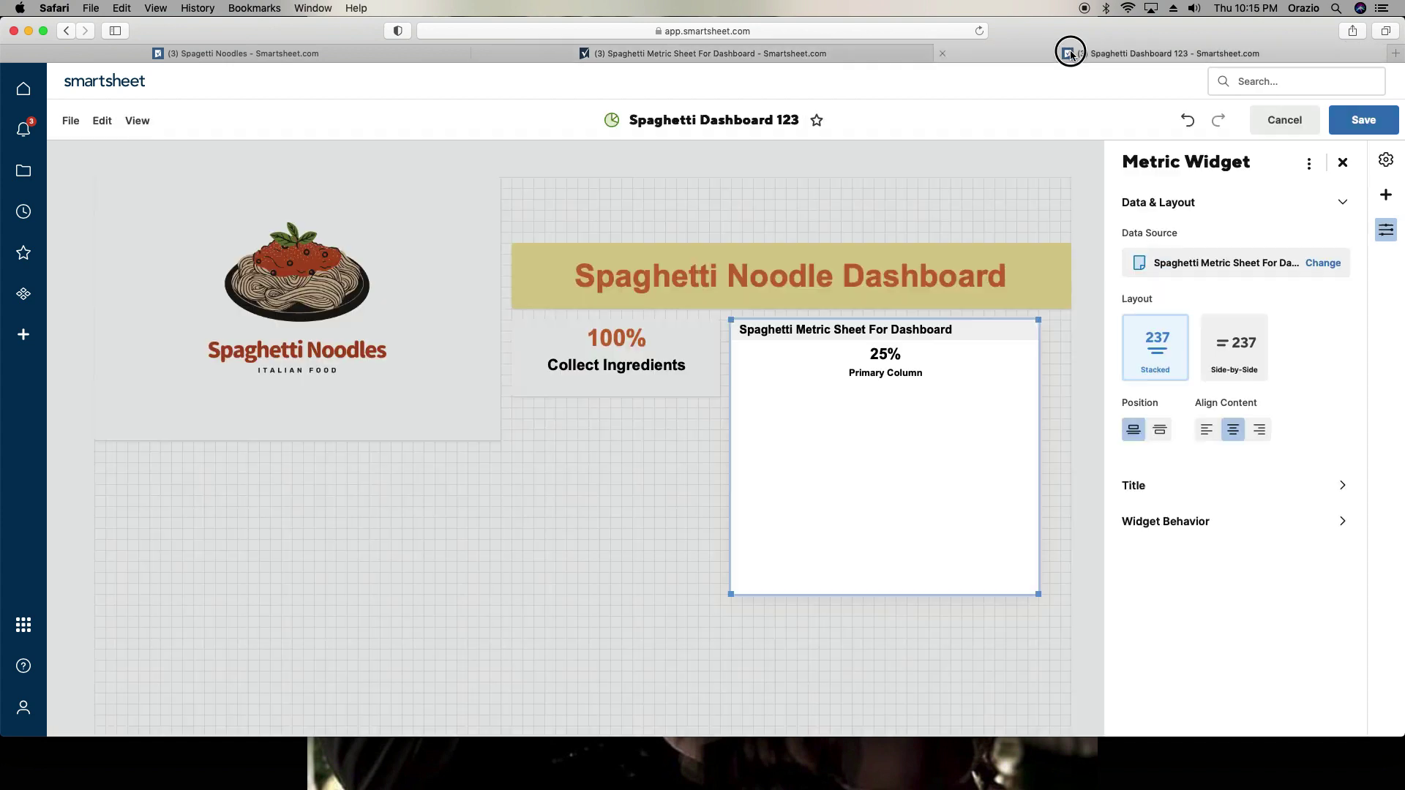
click(1069, 53)
triple_click(868, 369)
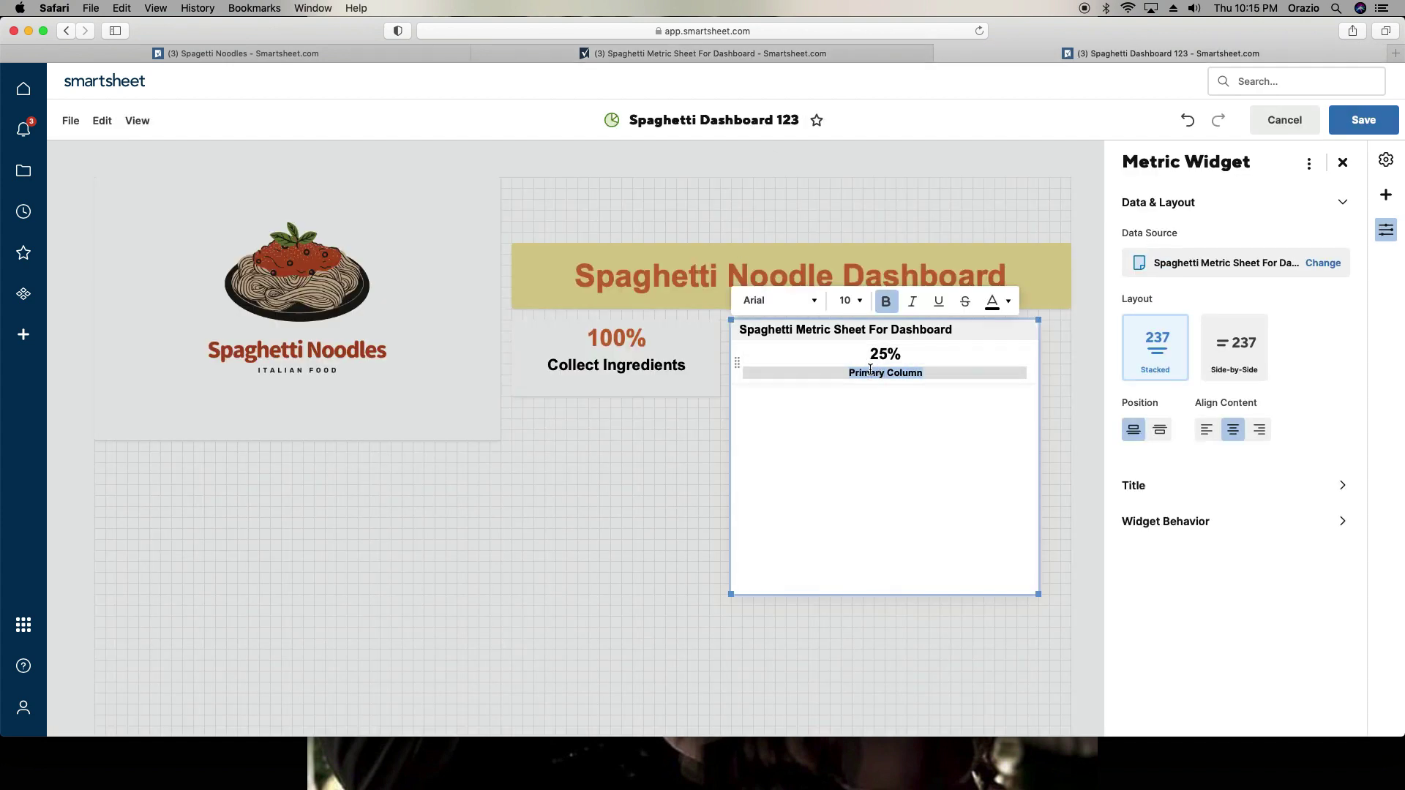
text(Make The Dough)
Step: Set the "Make The Dough" label to font size 16 and the value above it to size 24 in the title's orange
click(886, 372)
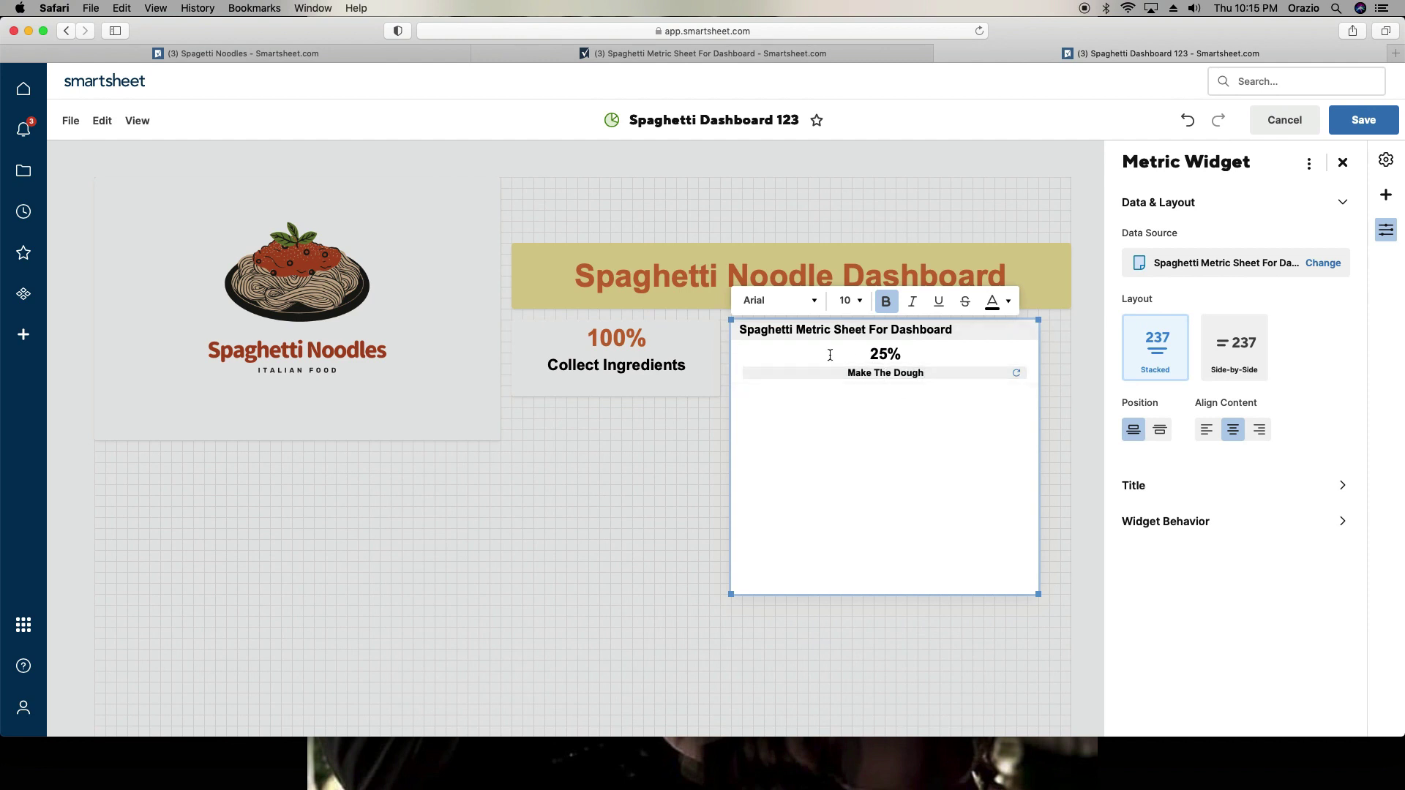
click(840, 308)
click(847, 453)
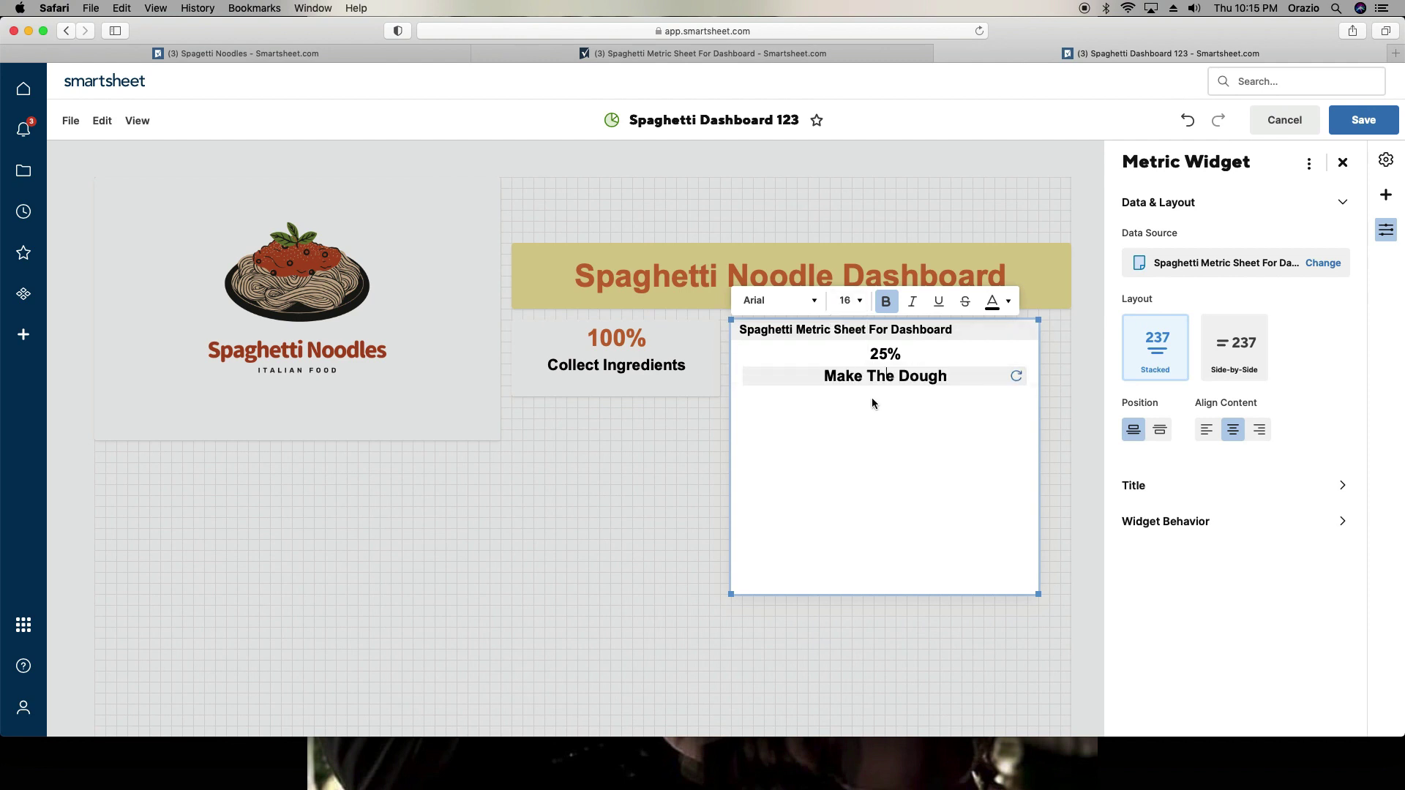
click(878, 354)
click(860, 298)
click(853, 496)
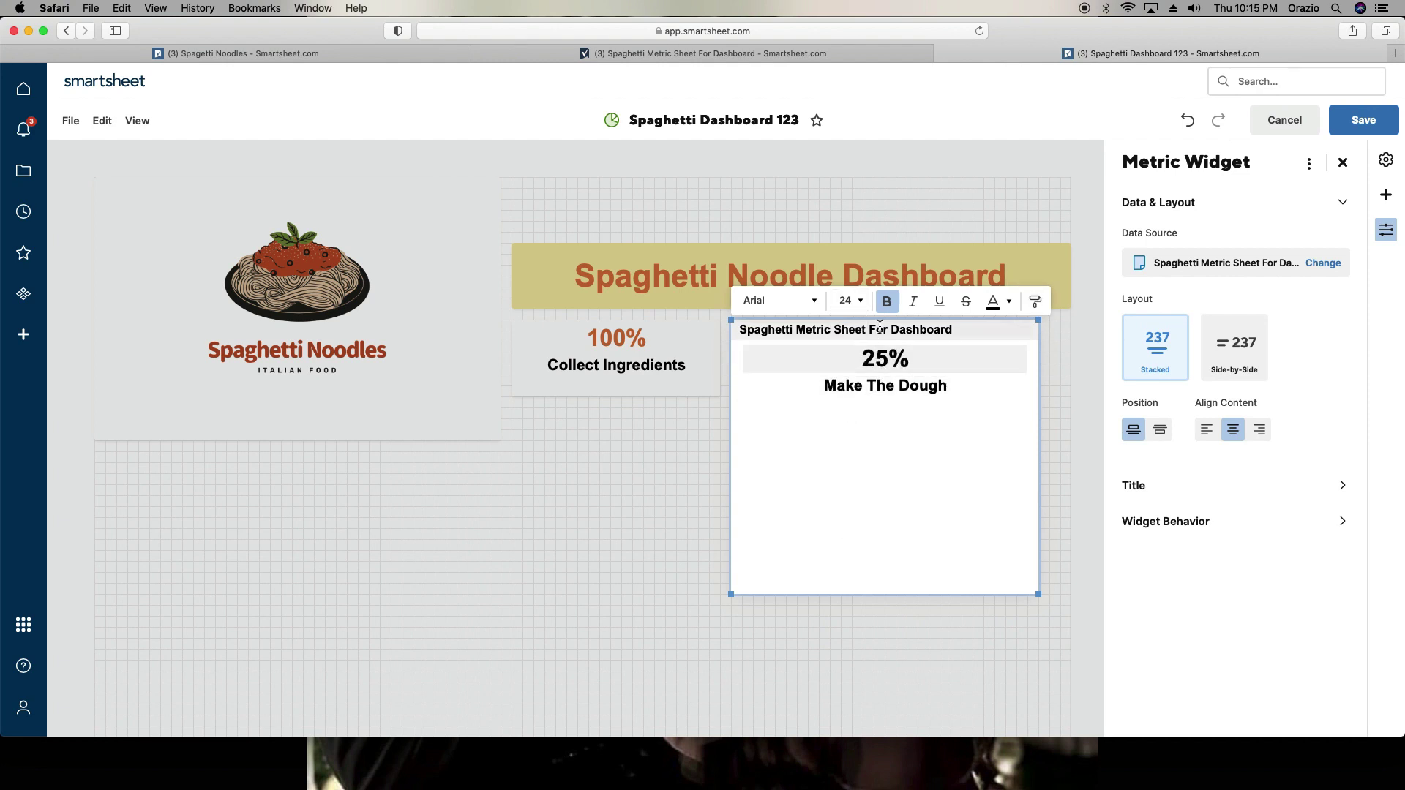
click(989, 312)
click(875, 445)
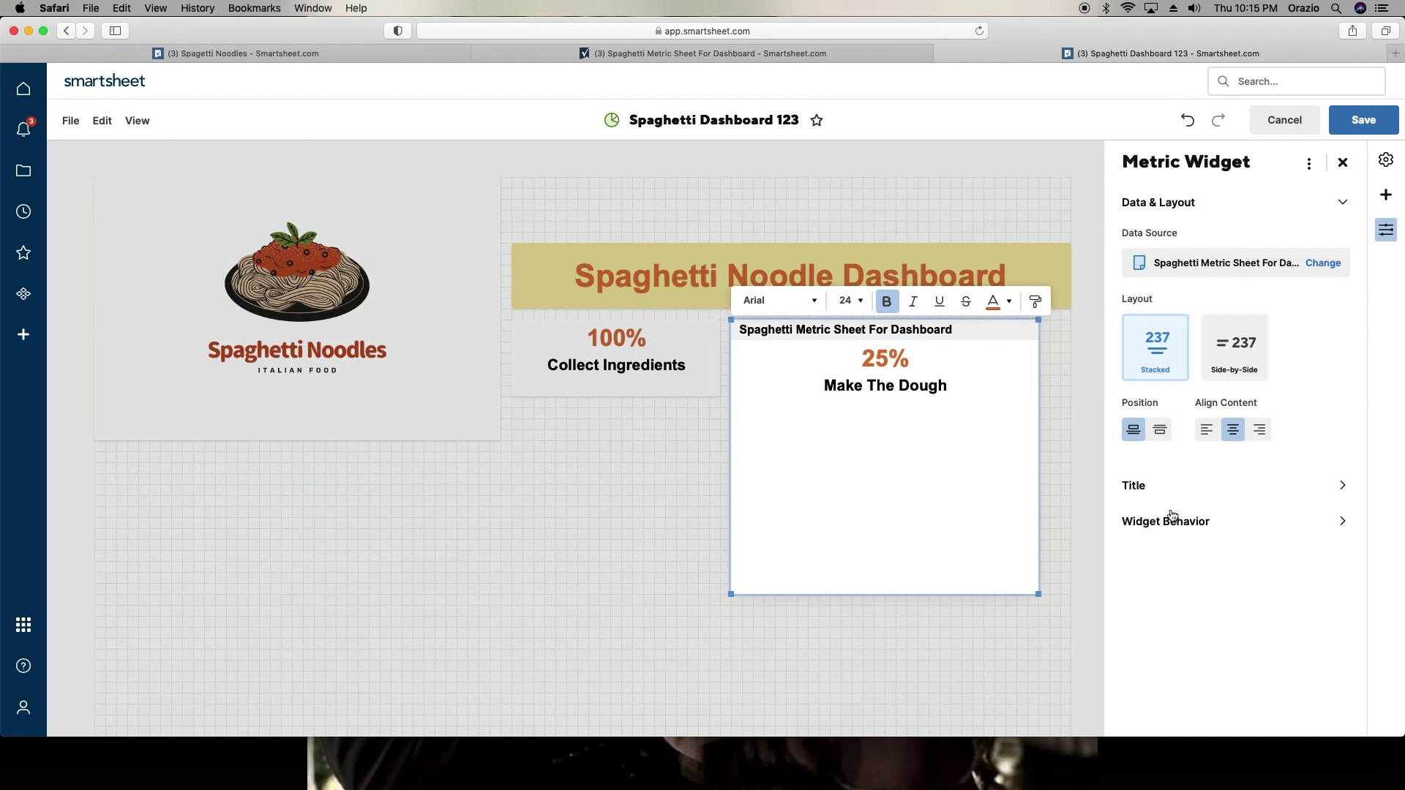
Step: Hide the "Make The Dough" widget's title, shrink the widget to the height of its neighbour, and save the dashboard
click(1148, 487)
click(1143, 275)
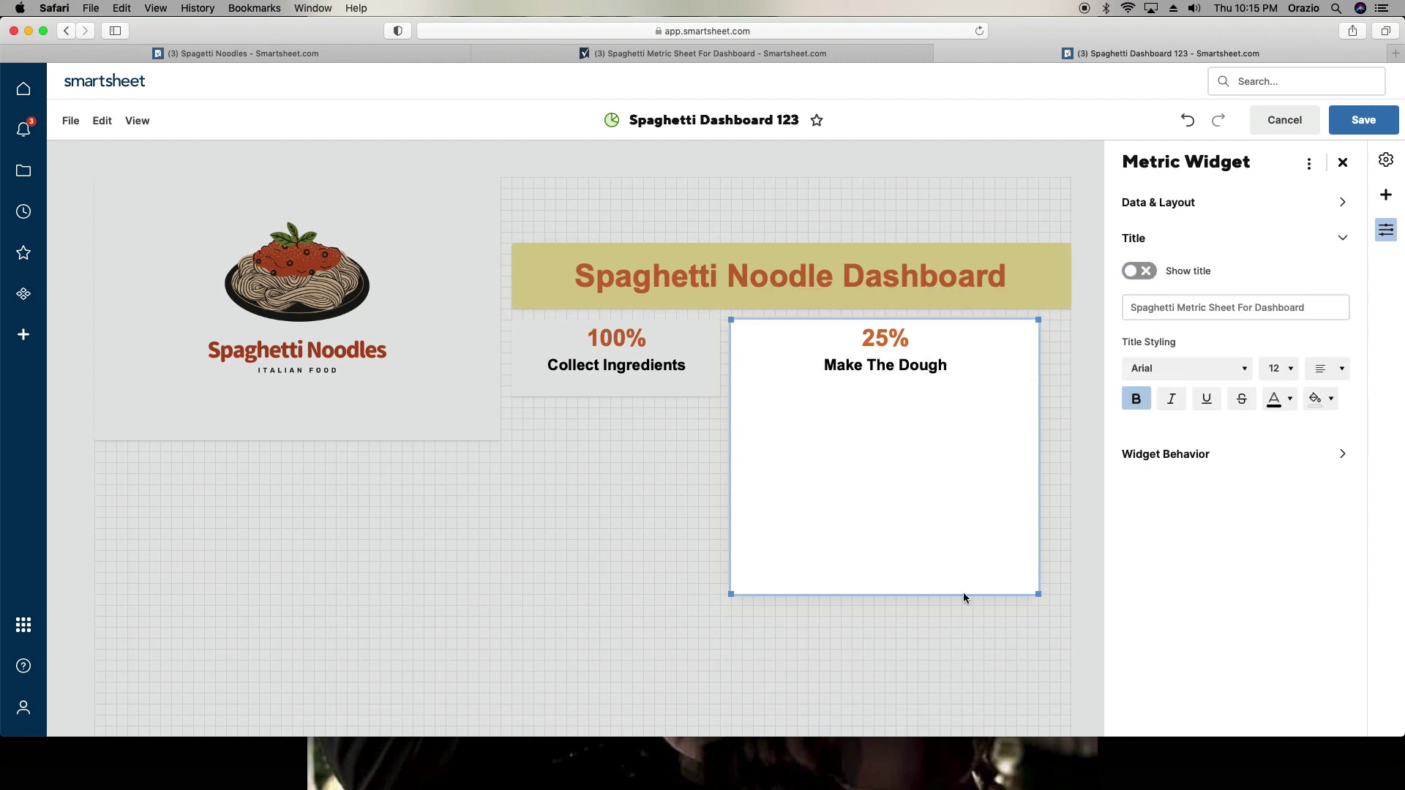
drag(1033, 597, 916, 396)
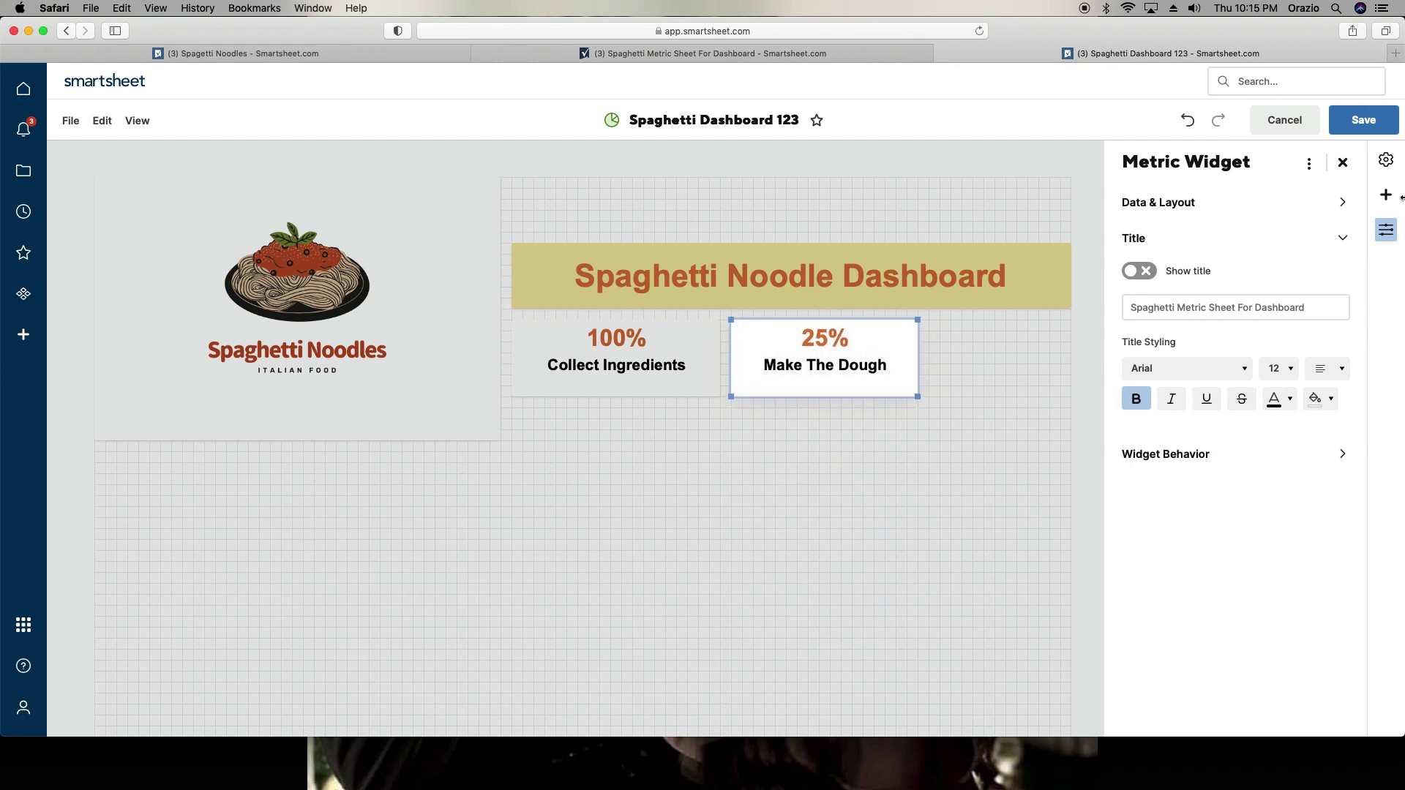
click(1363, 131)
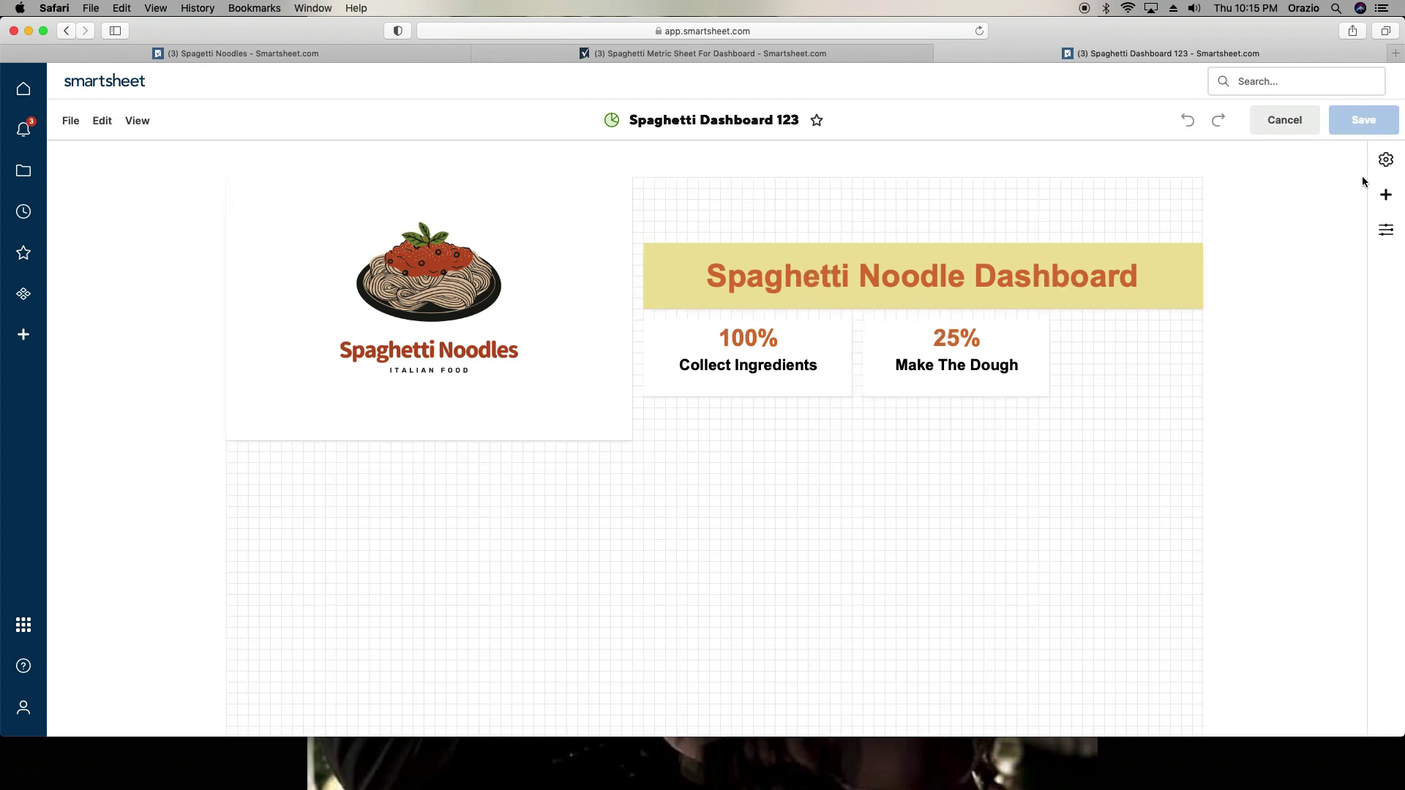
Step: Add a third metric widget below the first two and link it to row 11's Primary Column cell in Spaghetti Metric Sheet For Dashboard
click(1385, 195)
click(1268, 228)
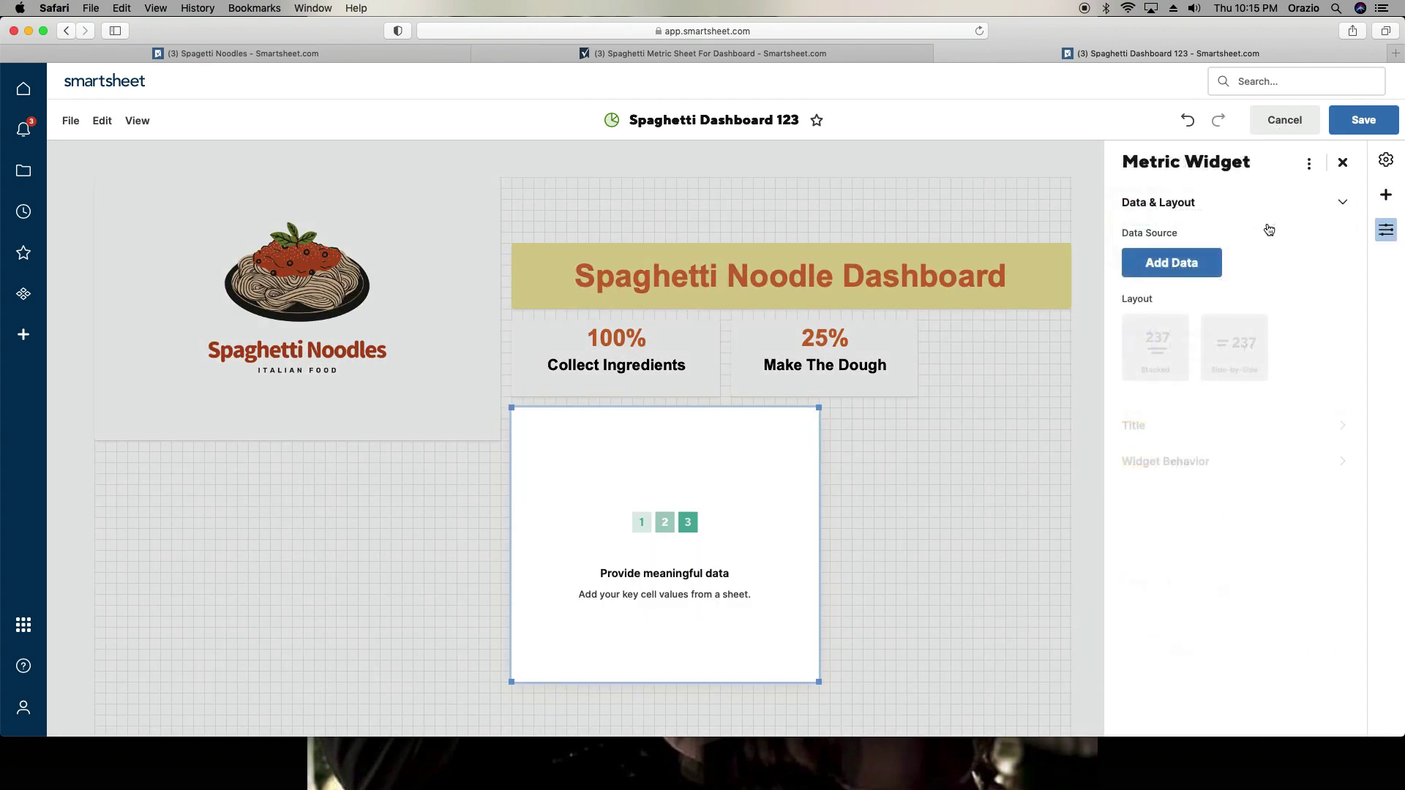
click(1190, 277)
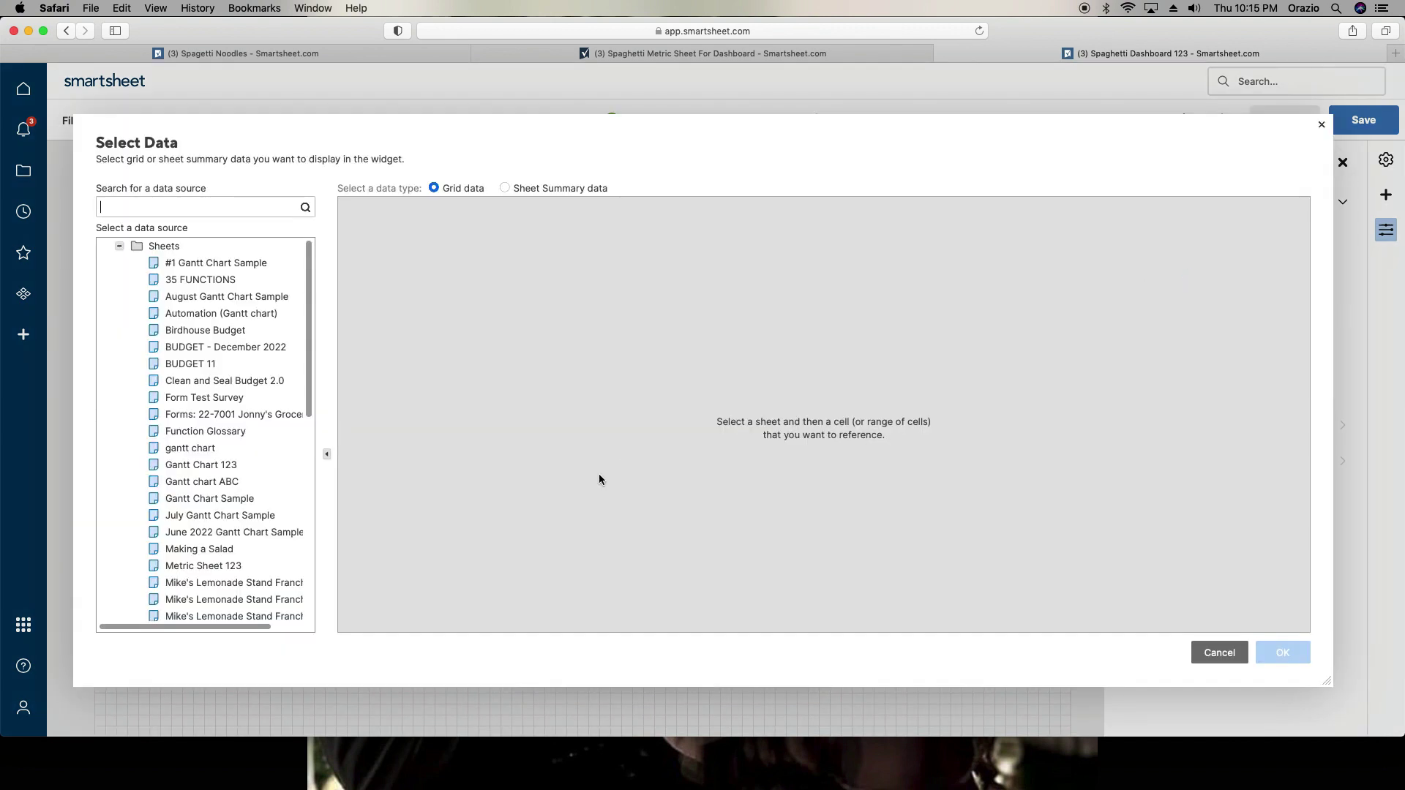
scroll(241, 486, down, 10)
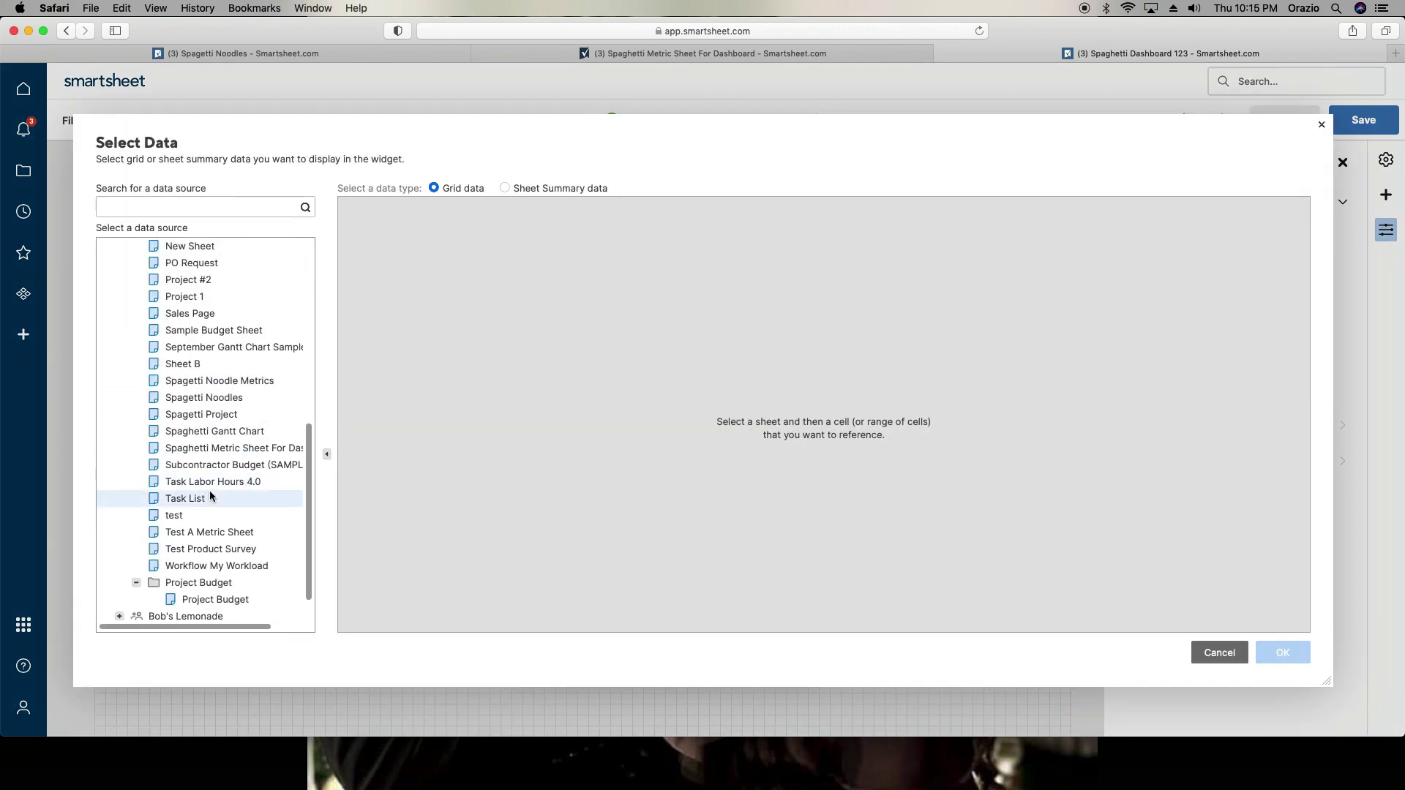
click(241, 448)
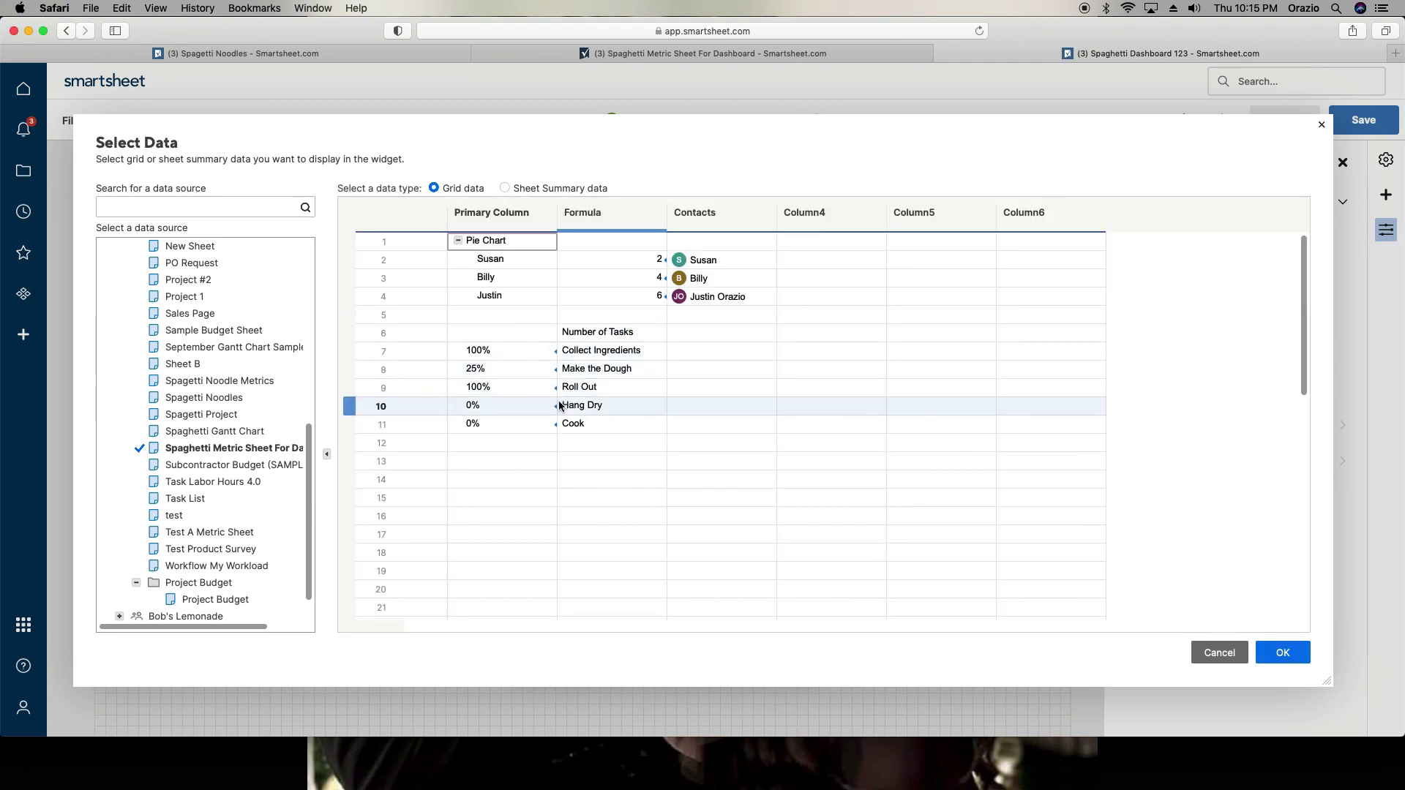
click(502, 425)
click(1295, 654)
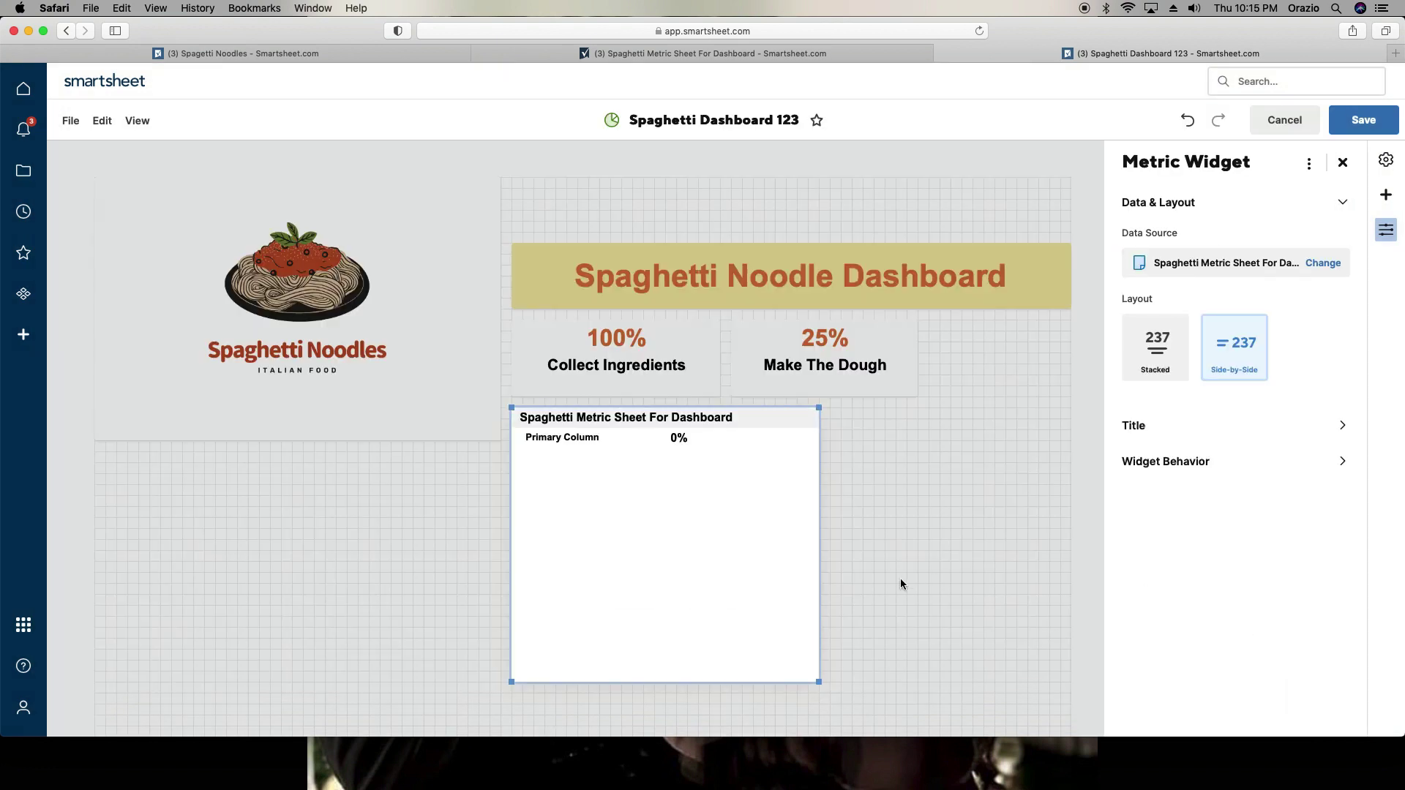
Step: Switch the third metric widget to the Stacked layout and relabel its metric as "Cook"
click(1167, 351)
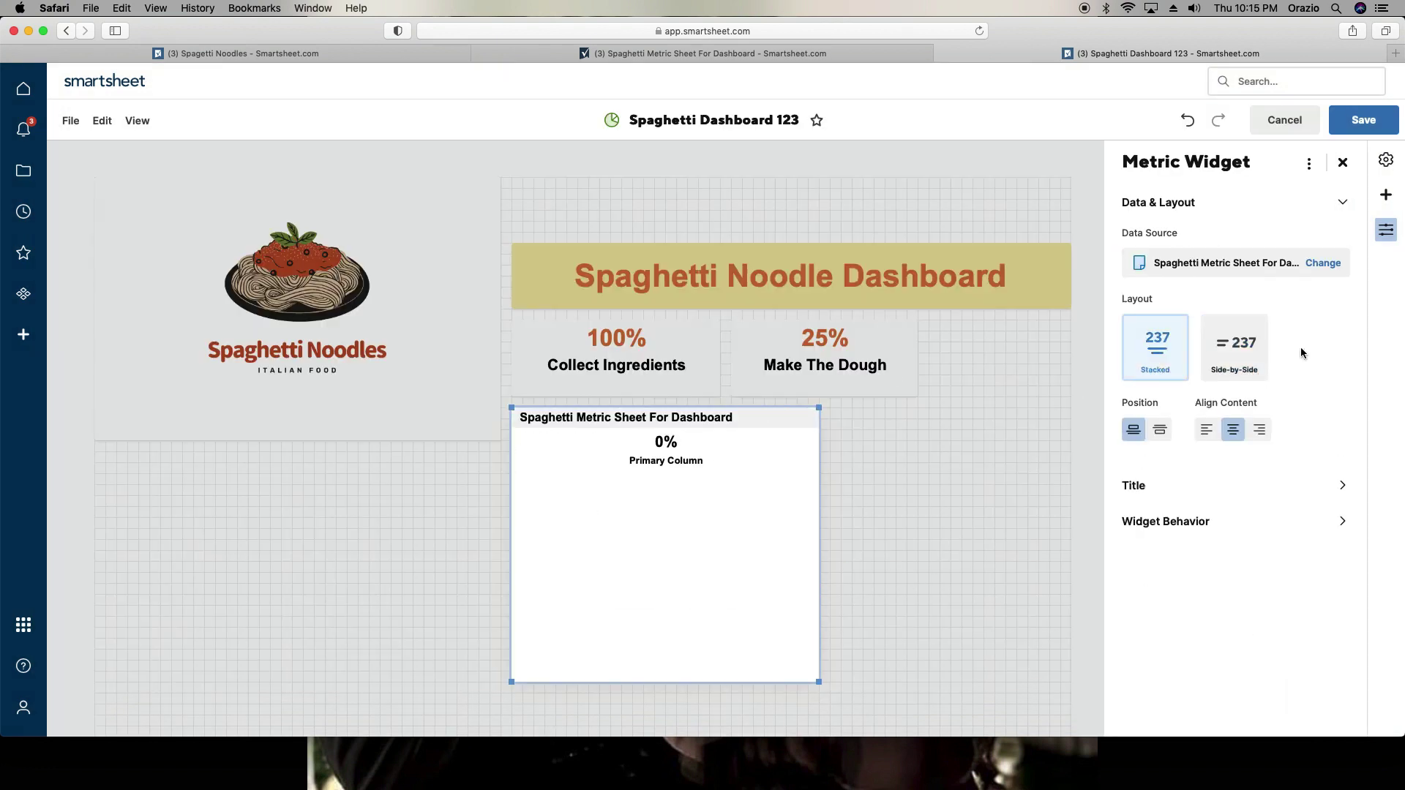
click(1254, 345)
click(1170, 361)
click(694, 459)
triple_click(695, 459)
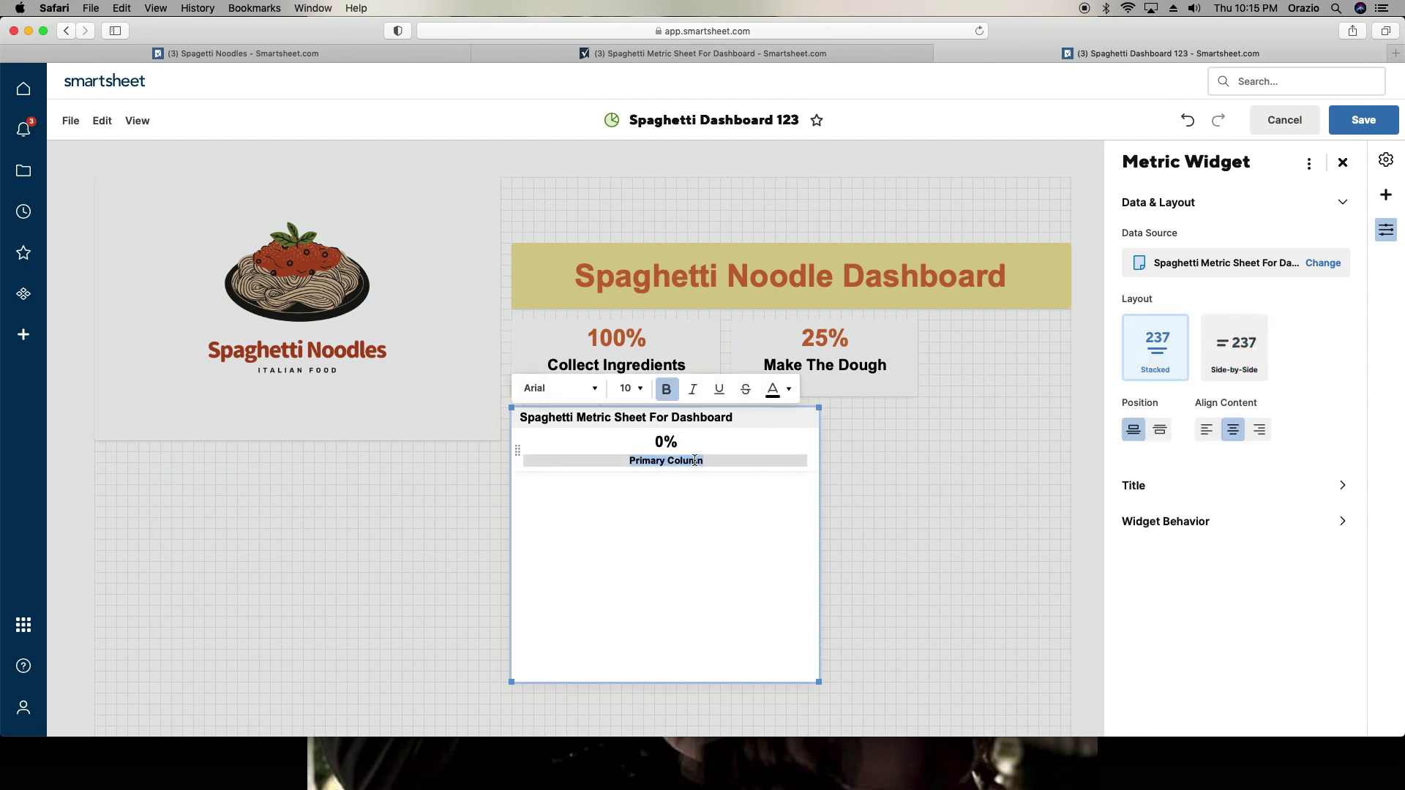
text(Cook)
Step: Set the "Cook" label to font size 16 and the value above it to size 24 in the custom orange
click(699, 460)
click(639, 388)
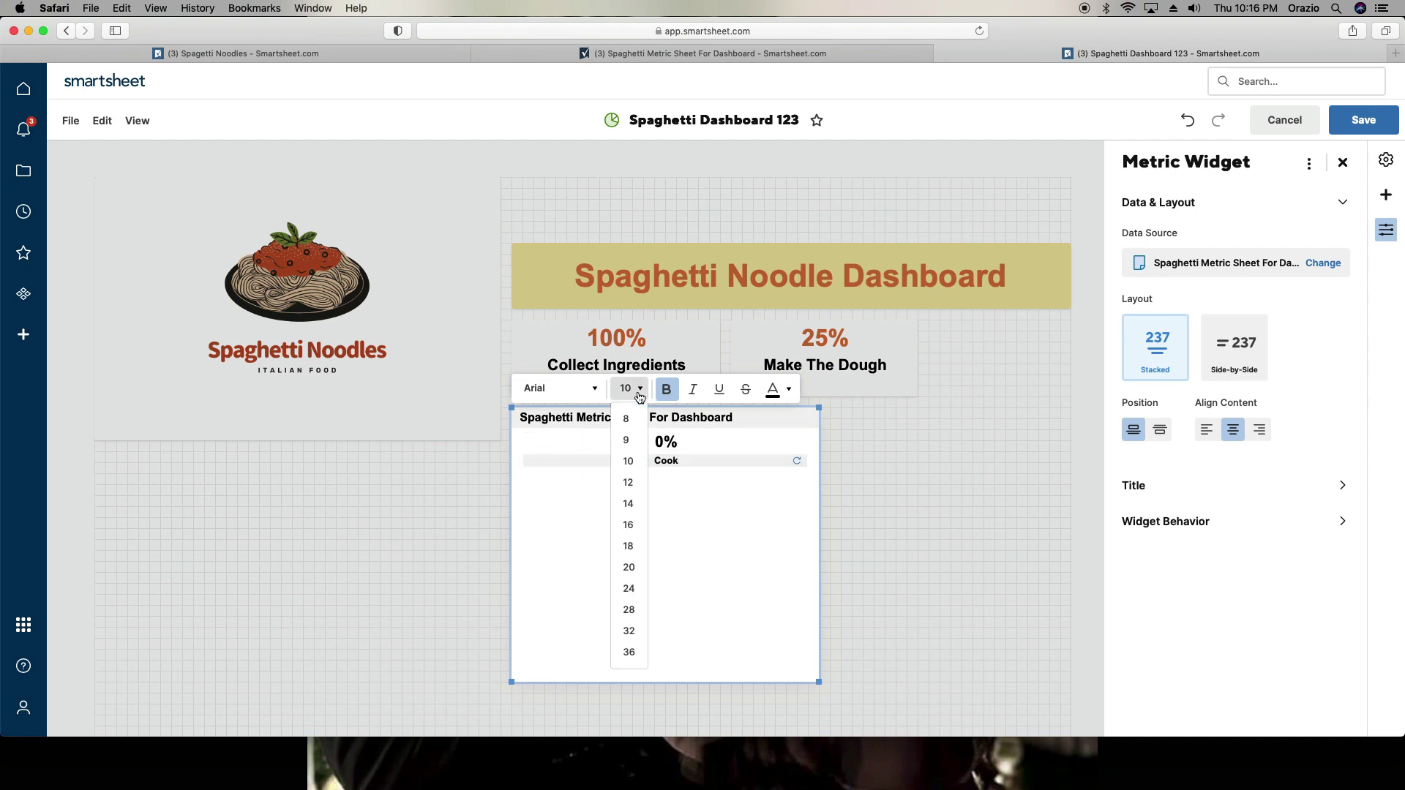
click(628, 525)
click(665, 442)
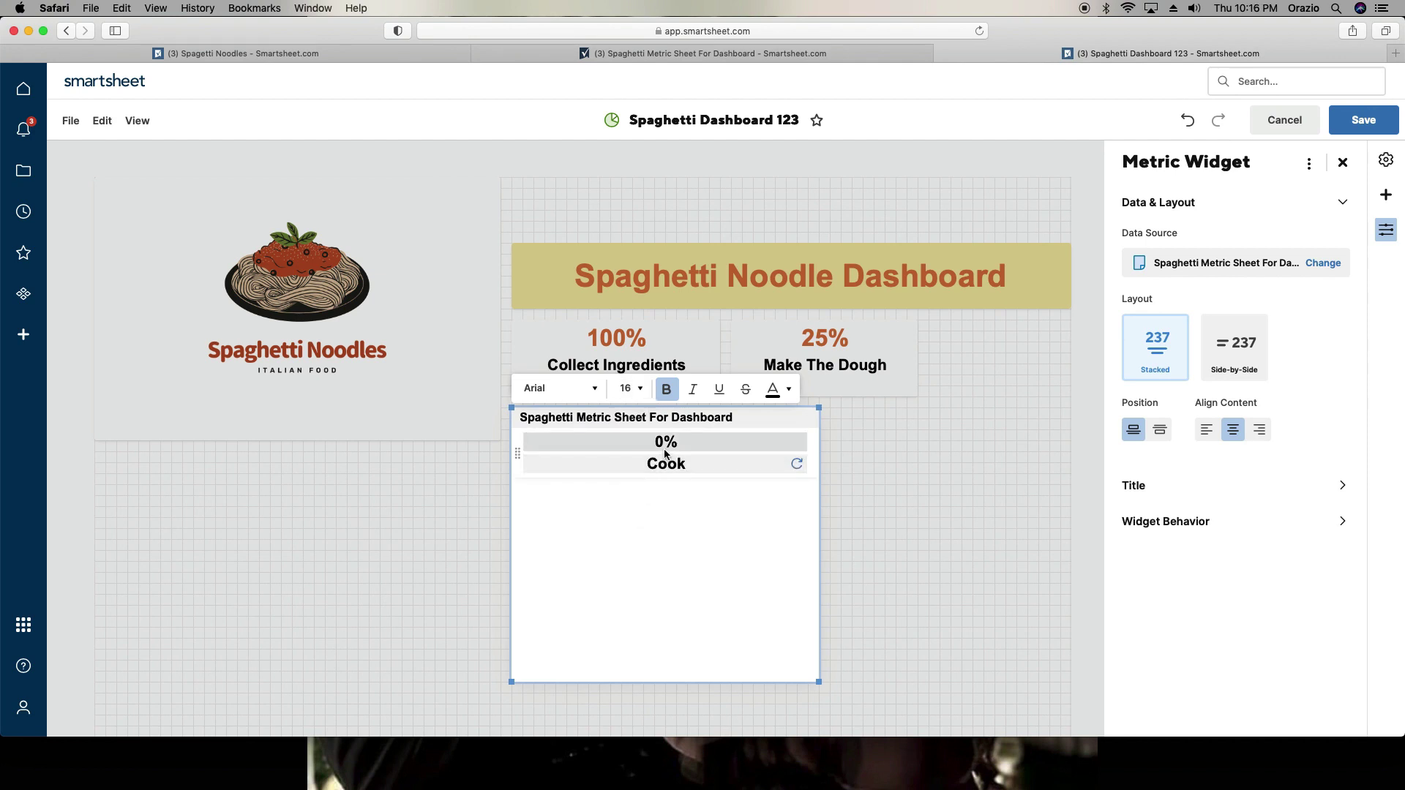
click(634, 389)
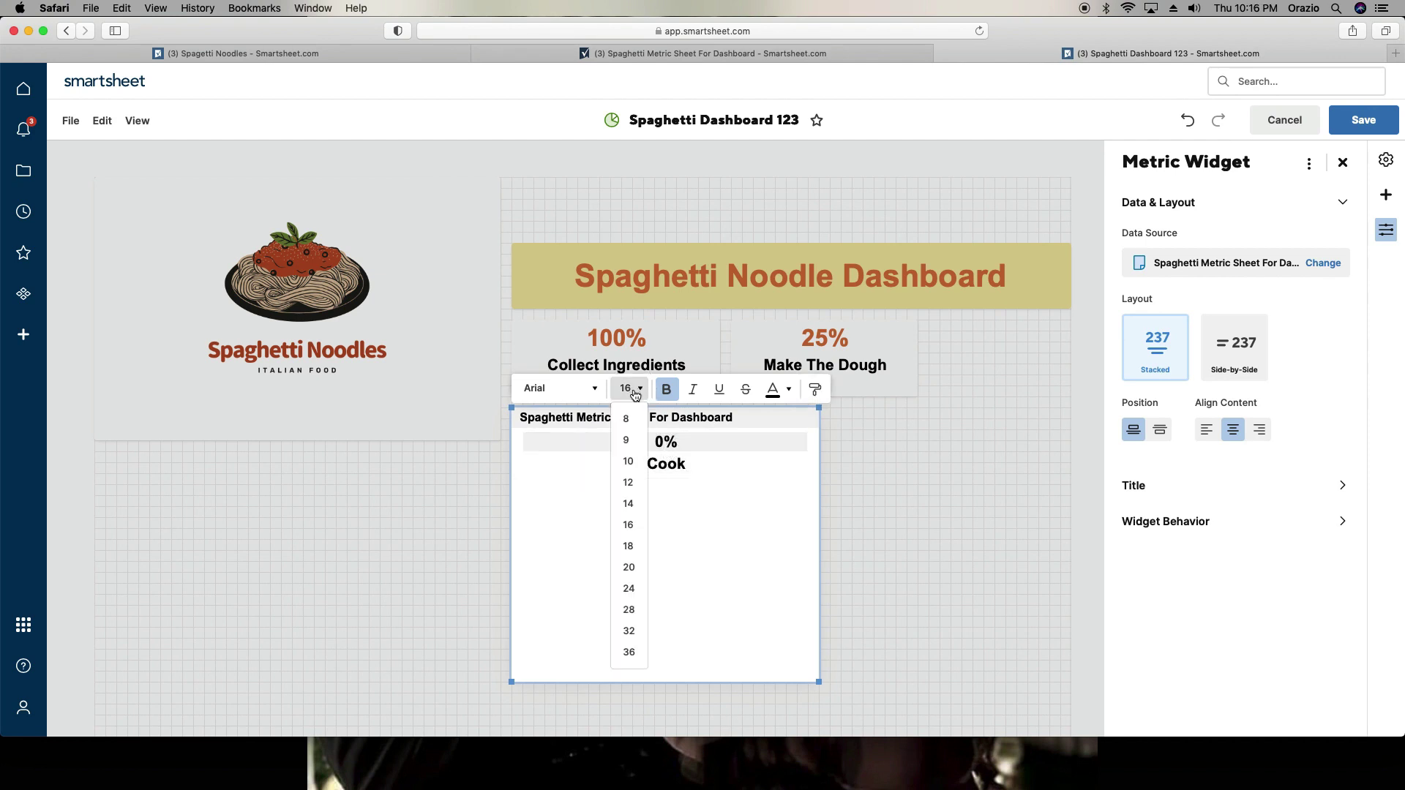
click(628, 589)
click(774, 394)
click(779, 535)
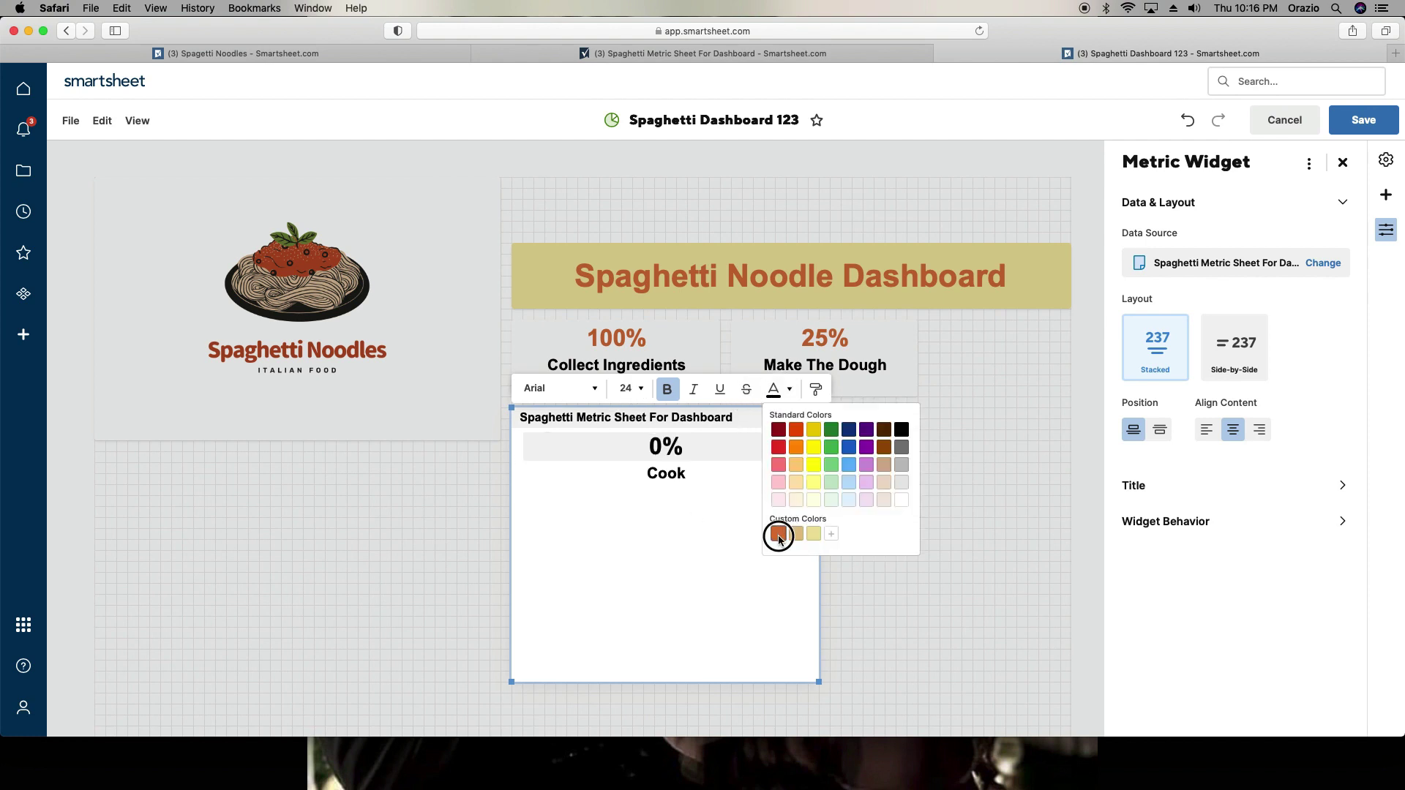
Step: Hide the "Cook" widget's title and shrink the widget to about the size of the "Collect Ingredients" widget
click(1136, 489)
click(1139, 271)
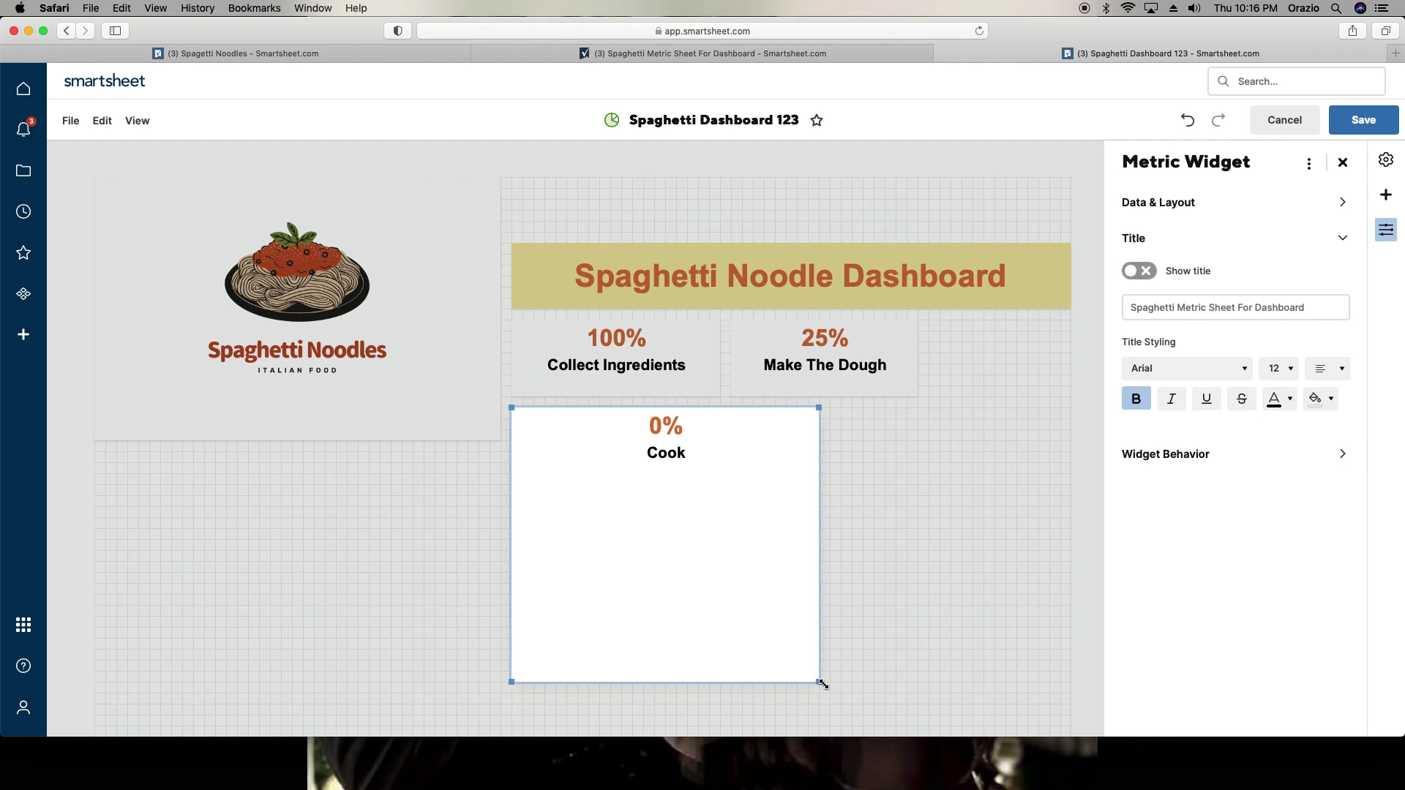
drag(823, 683, 722, 494)
Step: Move the "Cook" widget aside, then narrow "Collect Ingredients" and "Make The Dough" and set them side by side beneath the dashboard title
drag(941, 374, 1107, 376)
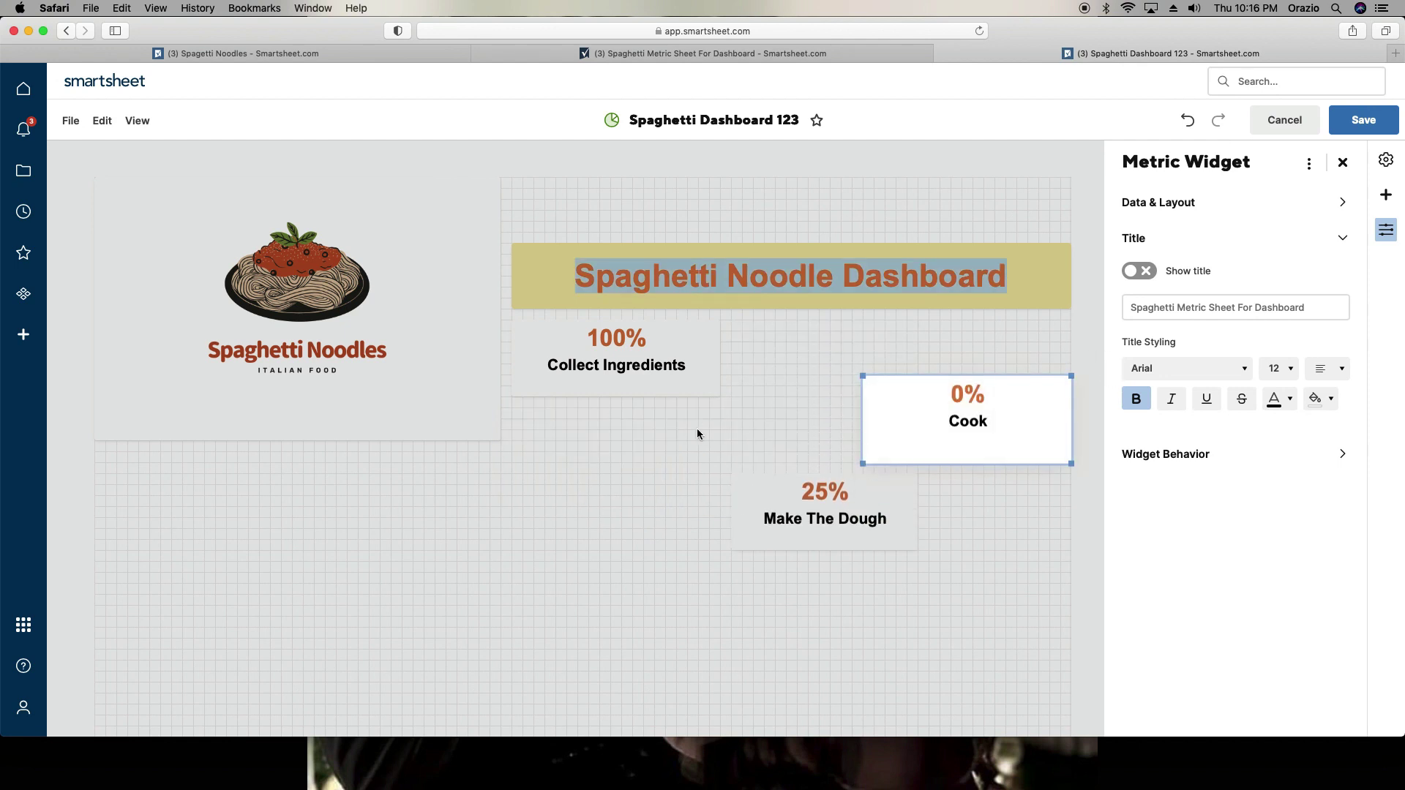
drag(715, 394, 700, 392)
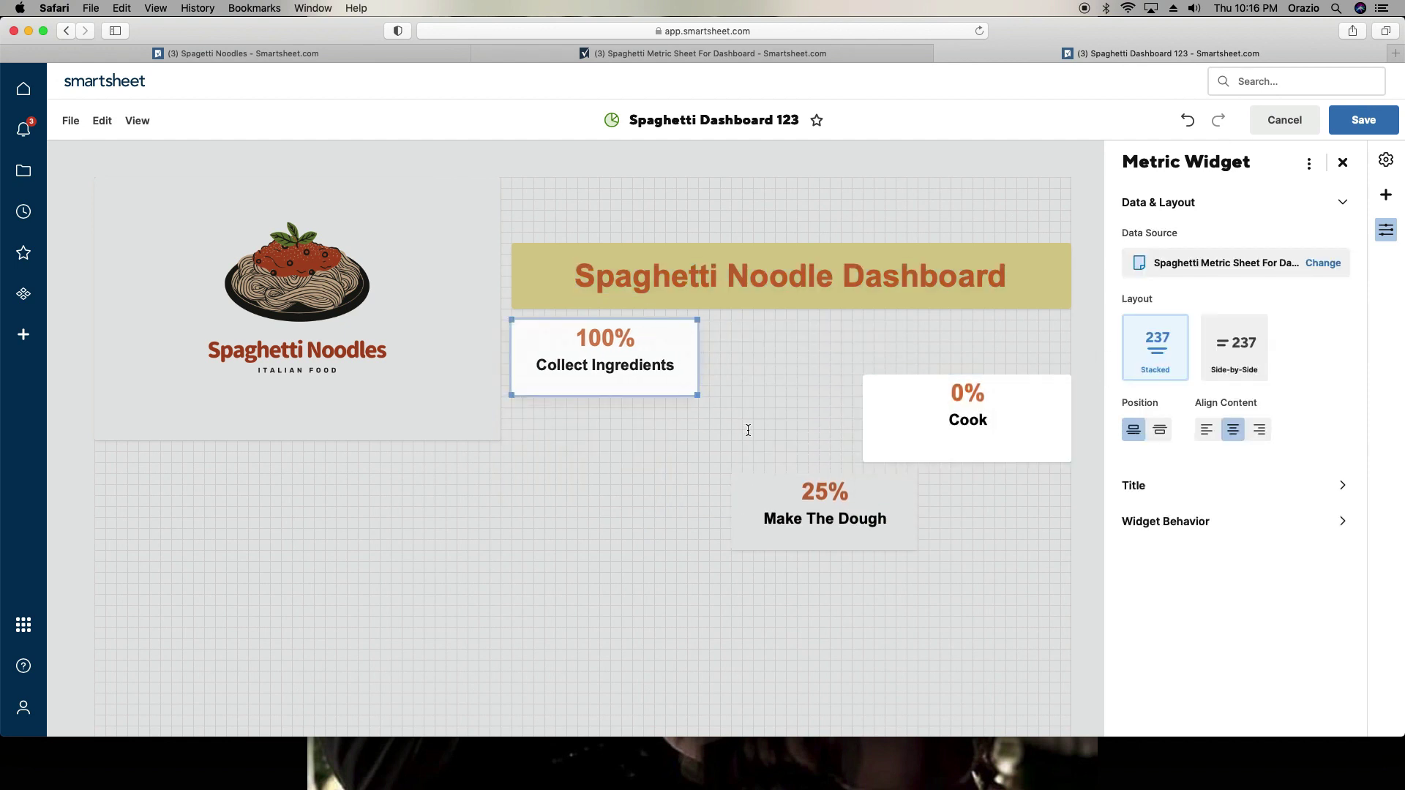
drag(799, 495, 780, 343)
drag(896, 395, 875, 395)
Step: Narrow the "Cook" widget and fit it beside "Make The Dough" at the same height, aligned with the title's outer edge
drag(864, 495, 885, 495)
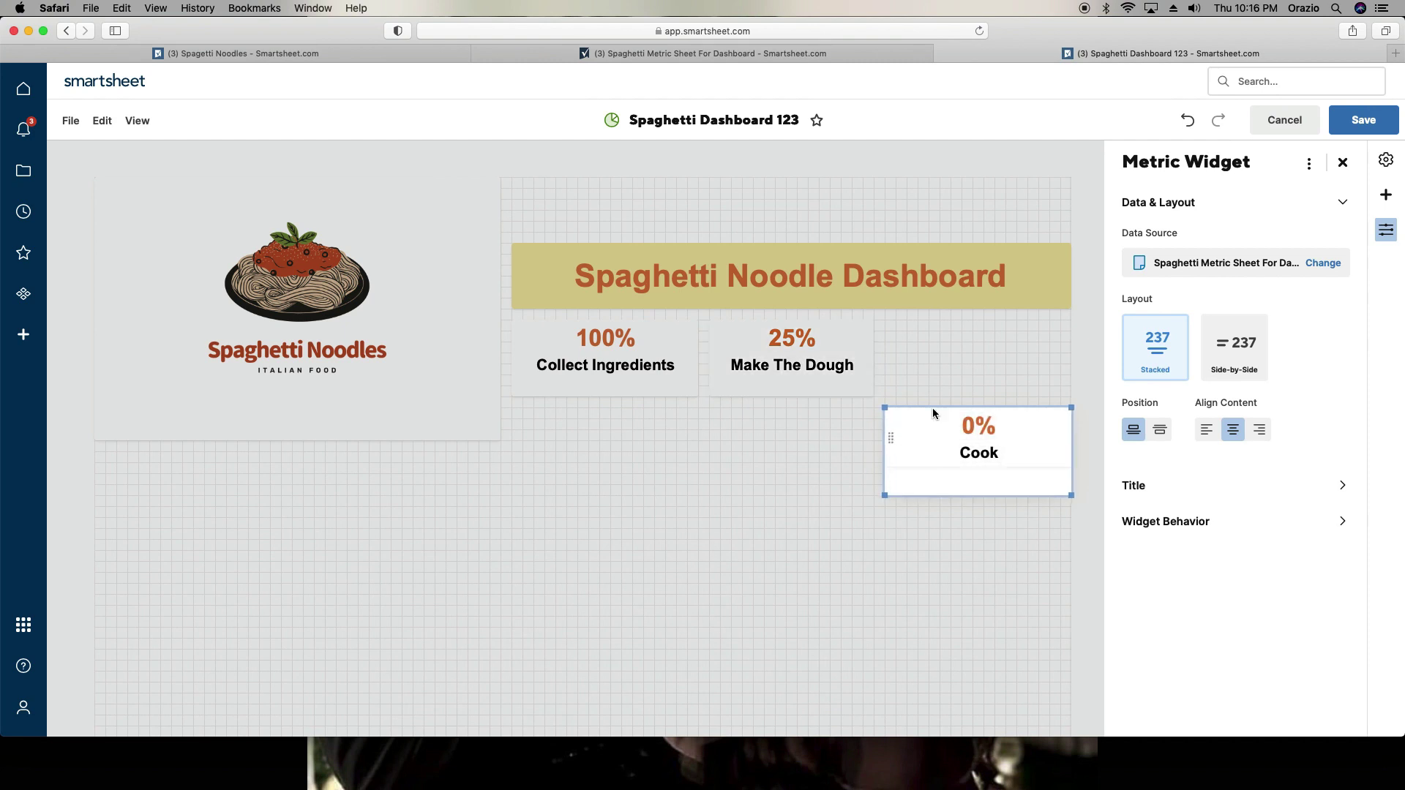
drag(932, 404, 928, 319)
drag(884, 402, 884, 398)
click(871, 464)
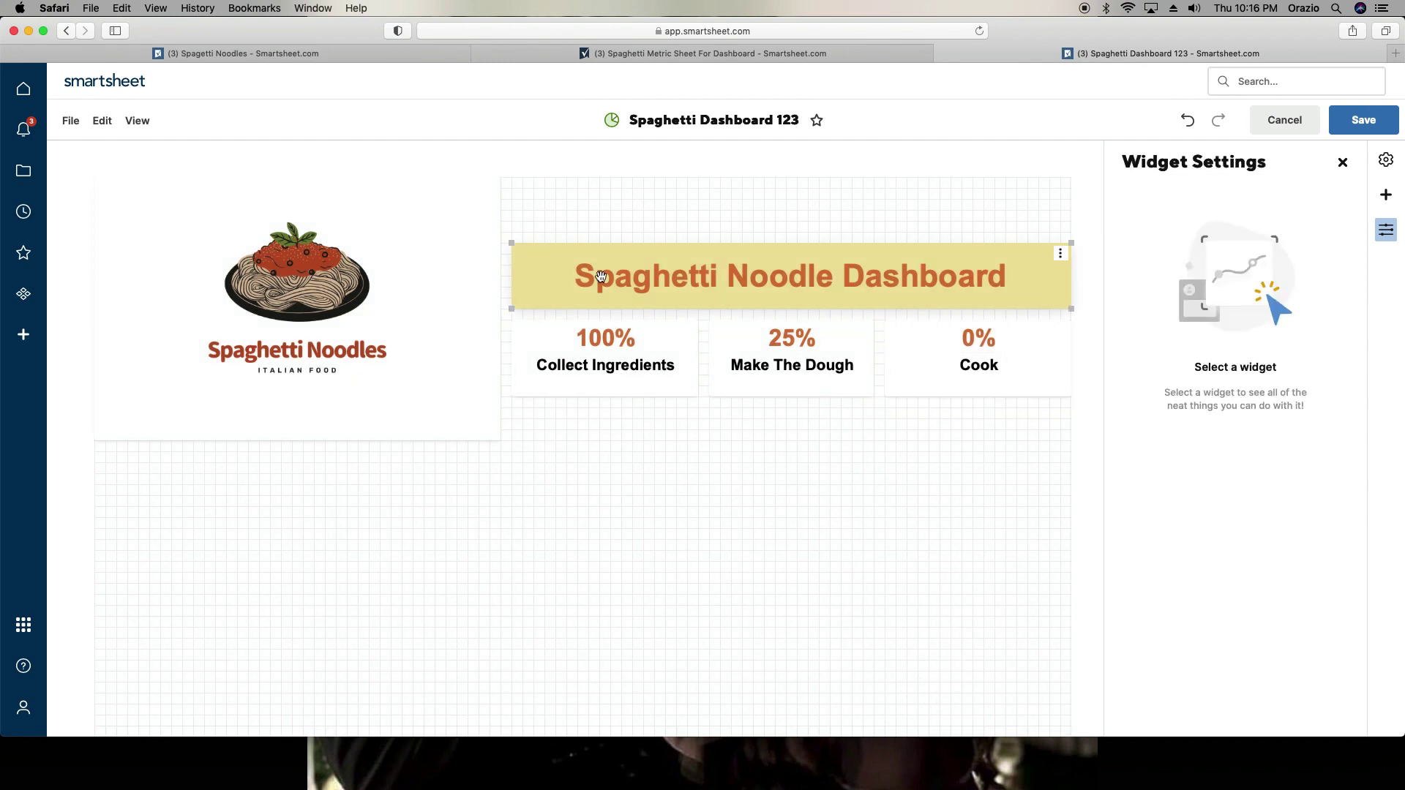
Step: Select the title and all three metric widgets together and move them up slightly beside the logo
drag(578, 216, 1005, 550)
mouse_move(903, 245)
mouse_down()
mouse_move(805, 266)
mouse_move(881, 292)
mouse_move(919, 232)
mouse_up()
Step: Copy the title and three metric widgets, paste the copies below the logo, and undo the paste
click(1053, 204)
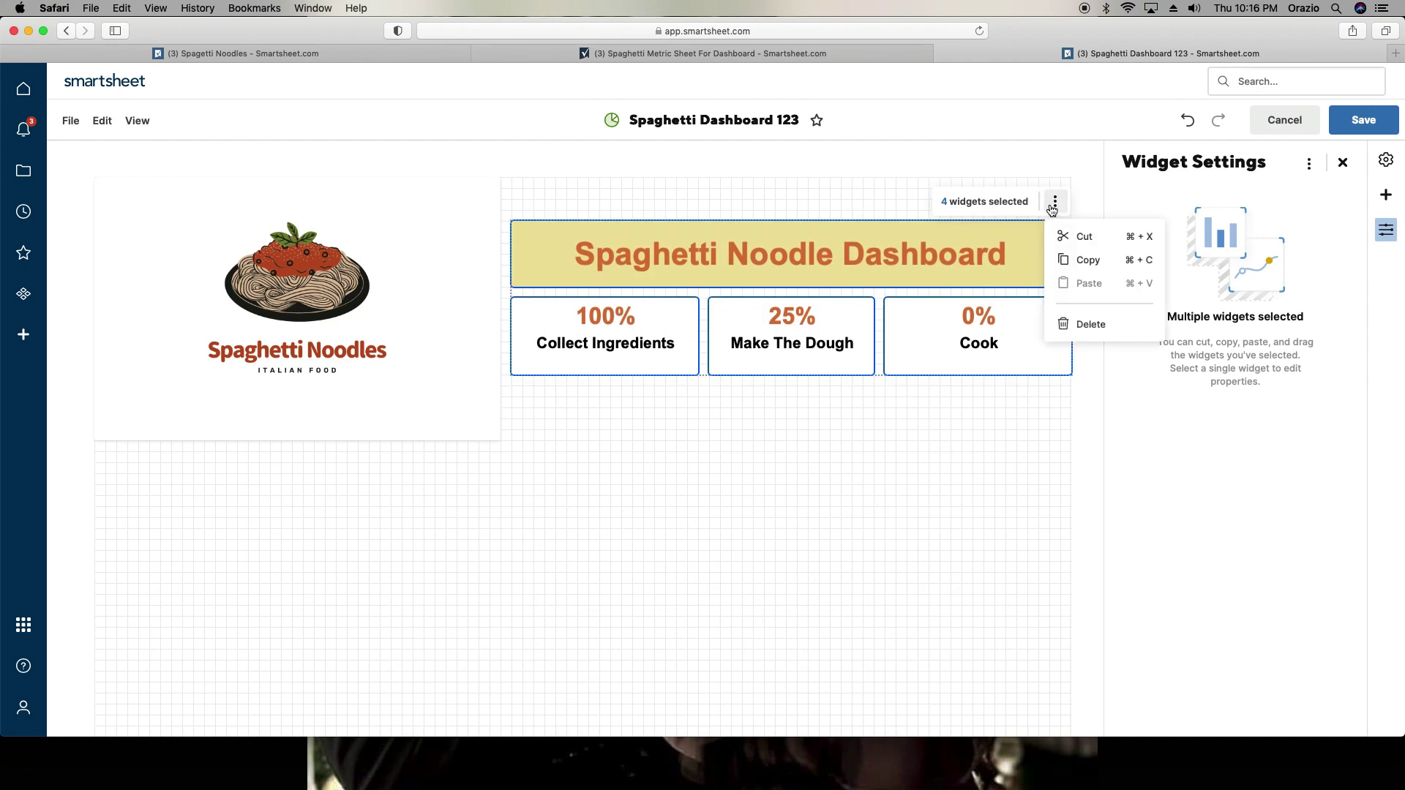
click(1078, 265)
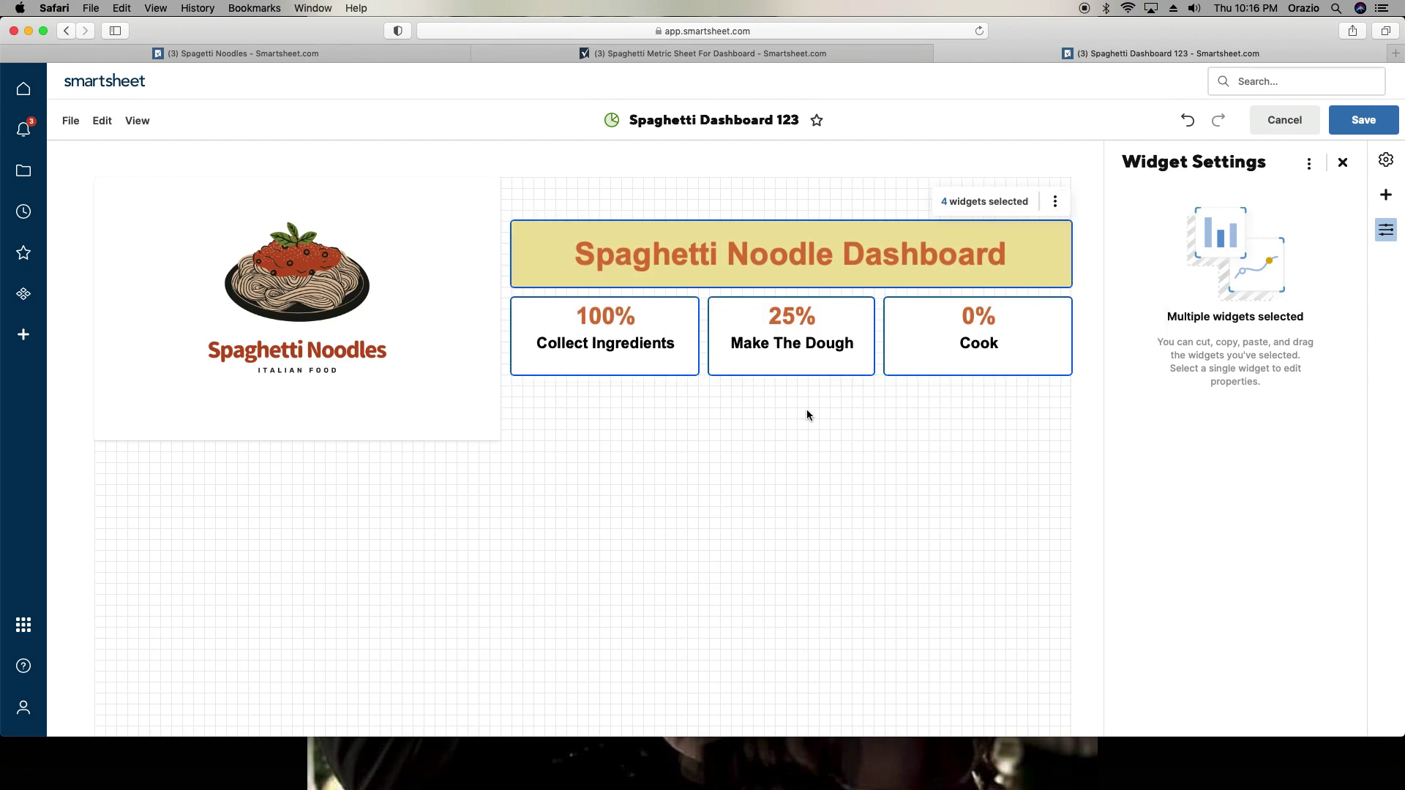
right_click(348, 495)
click(375, 513)
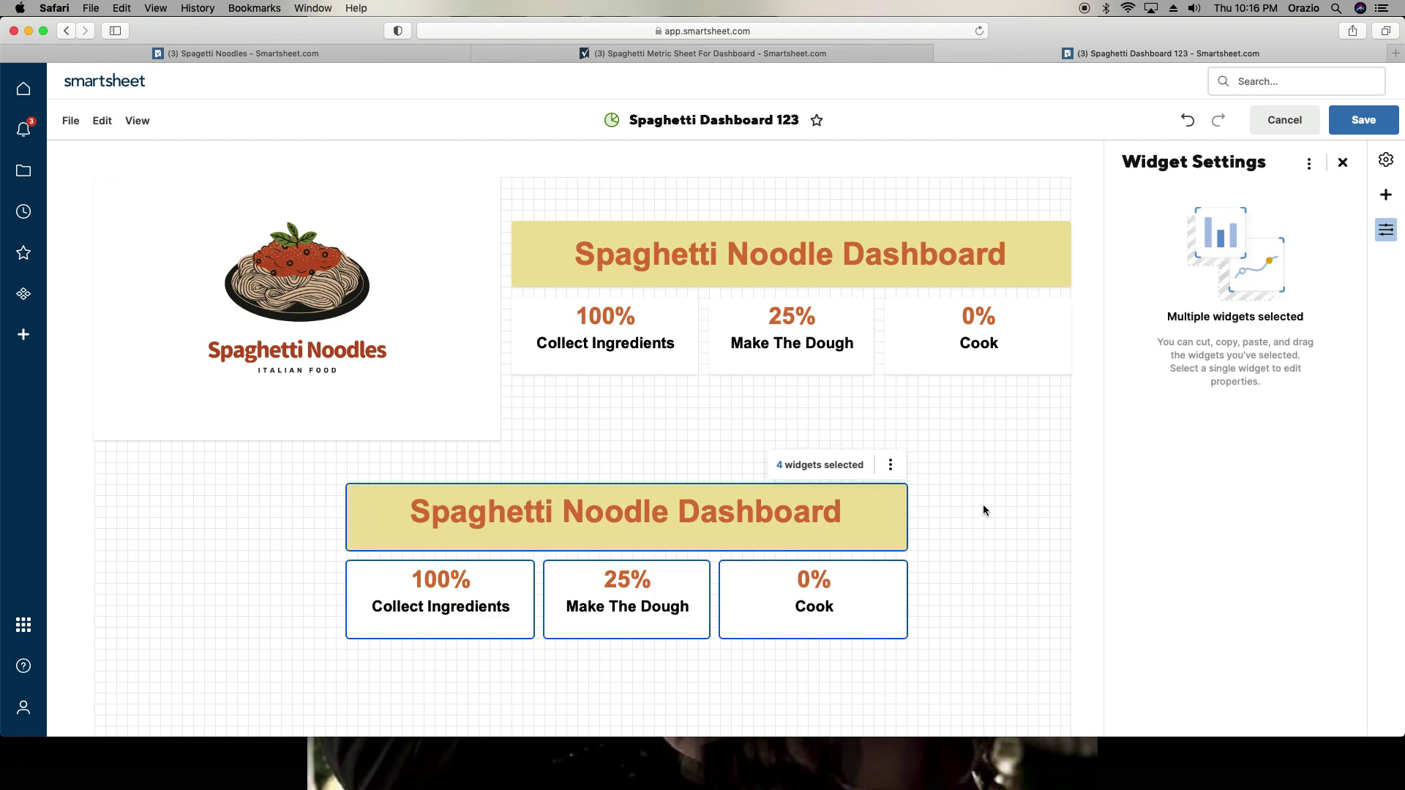
click(1187, 120)
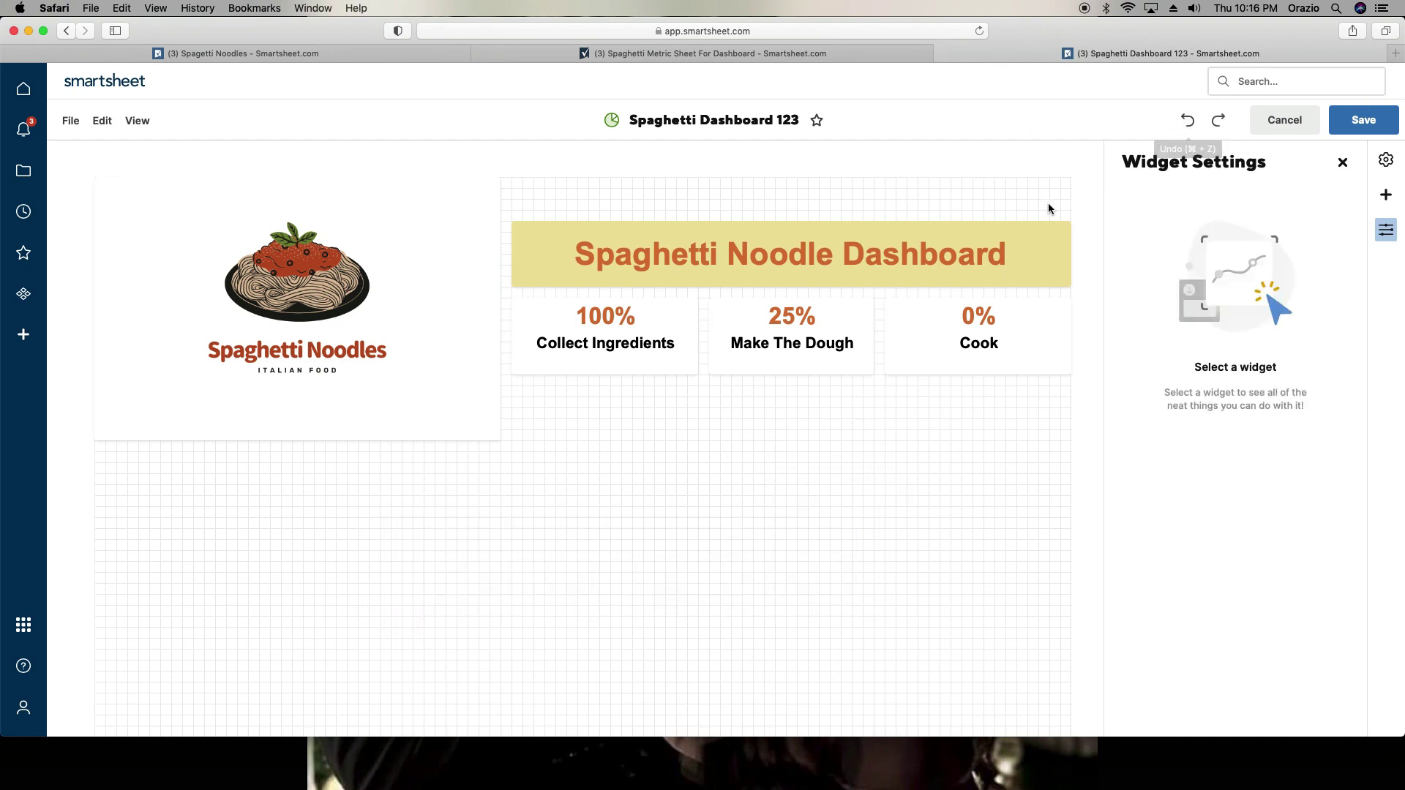
Step: Save the dashboard, reopen it for editing, and add a Chart widget below the metric widgets
click(1330, 123)
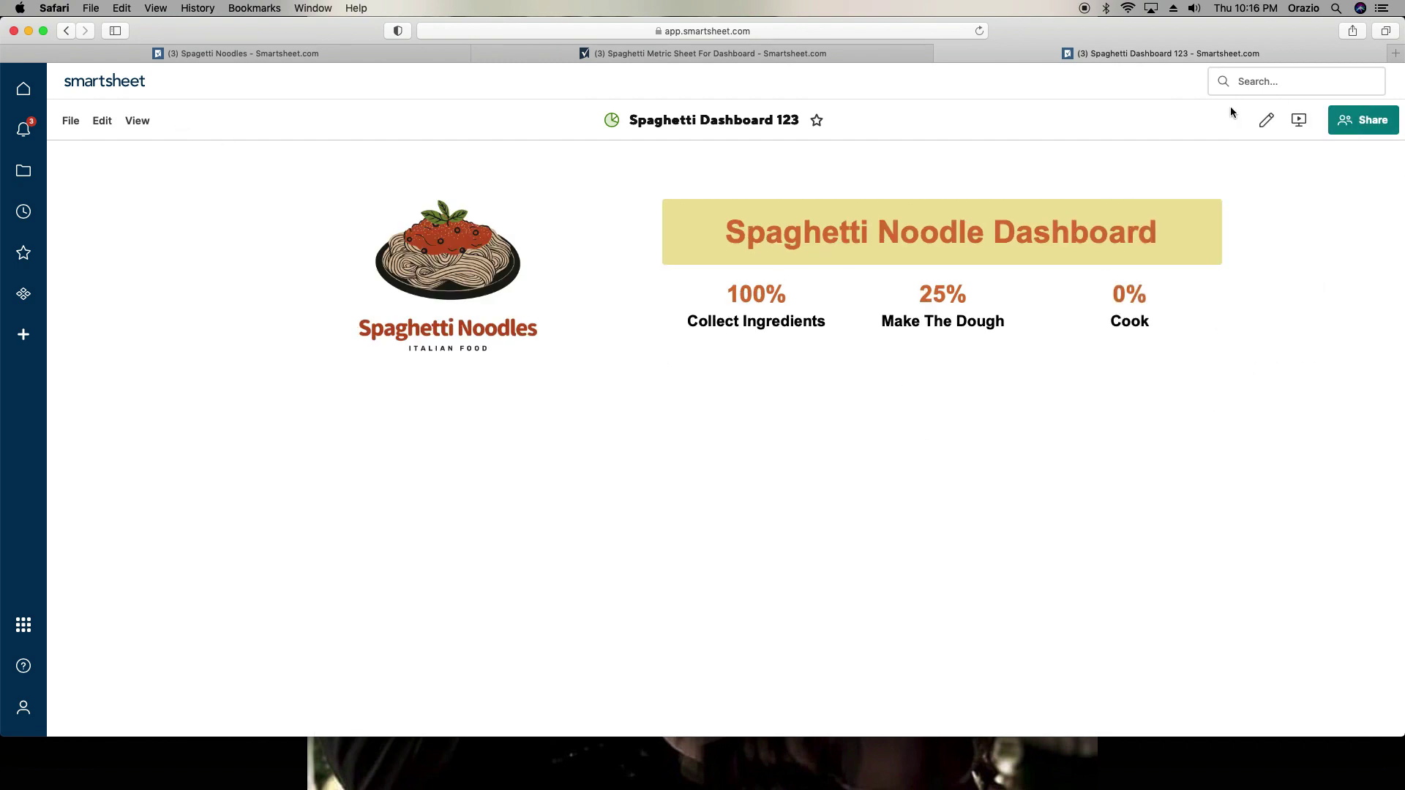
click(1267, 123)
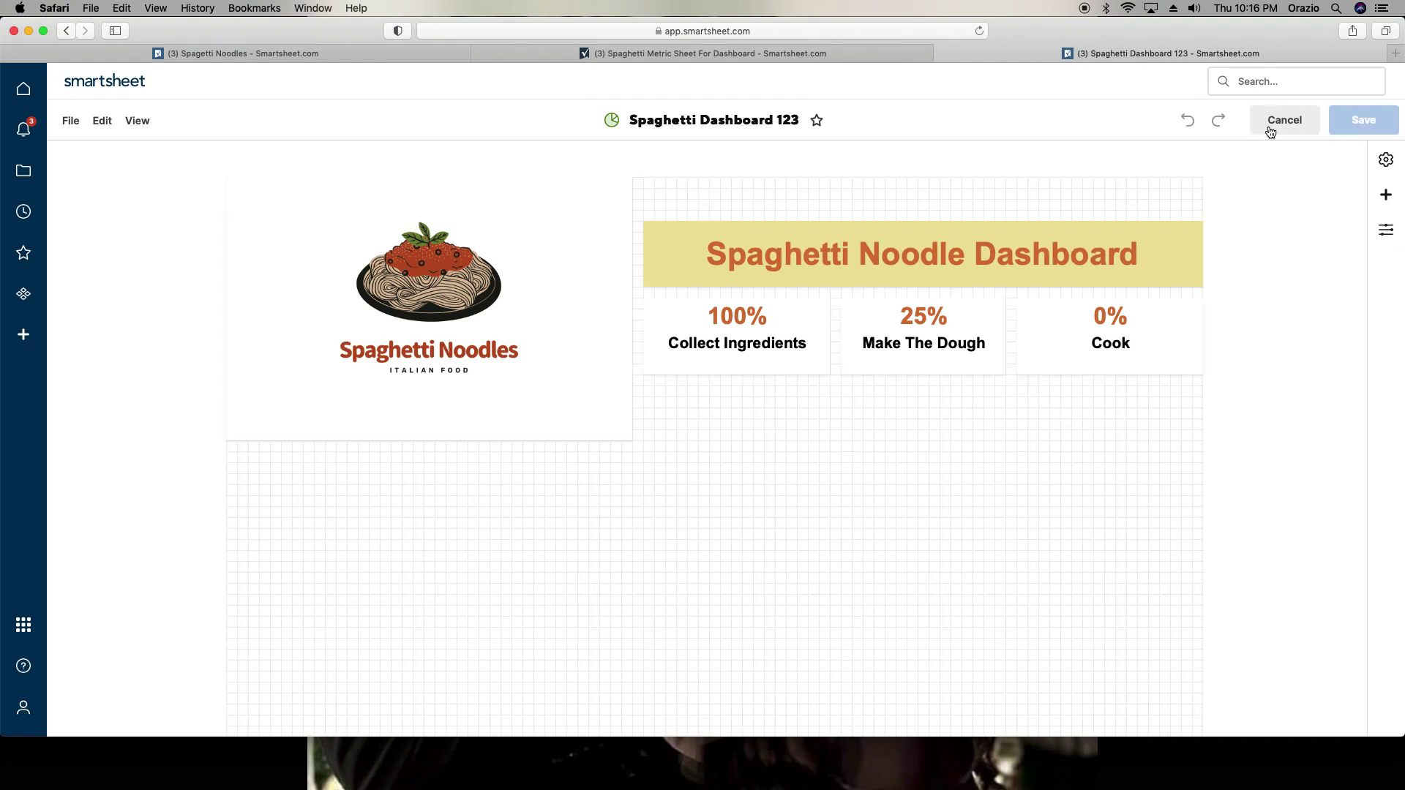
click(1385, 195)
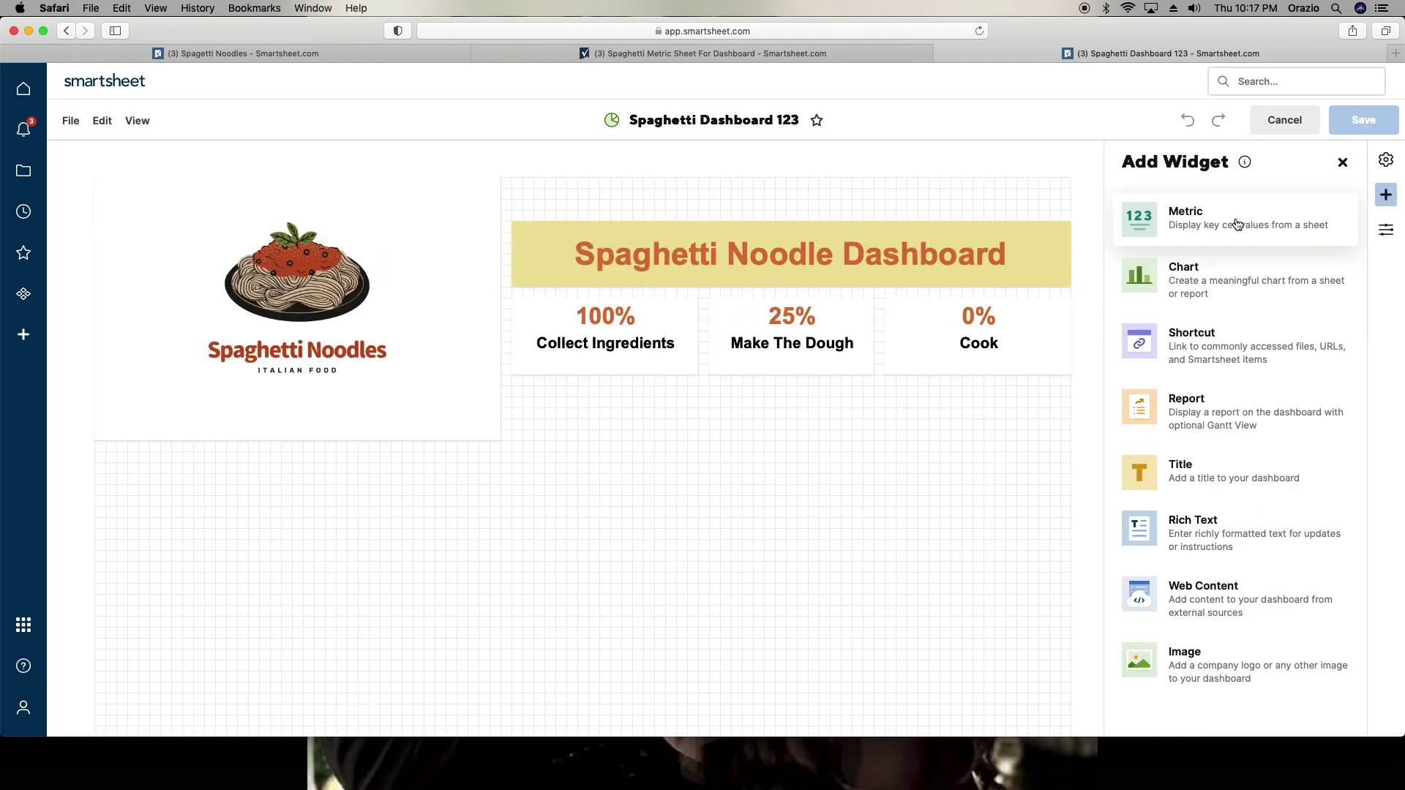
click(1229, 268)
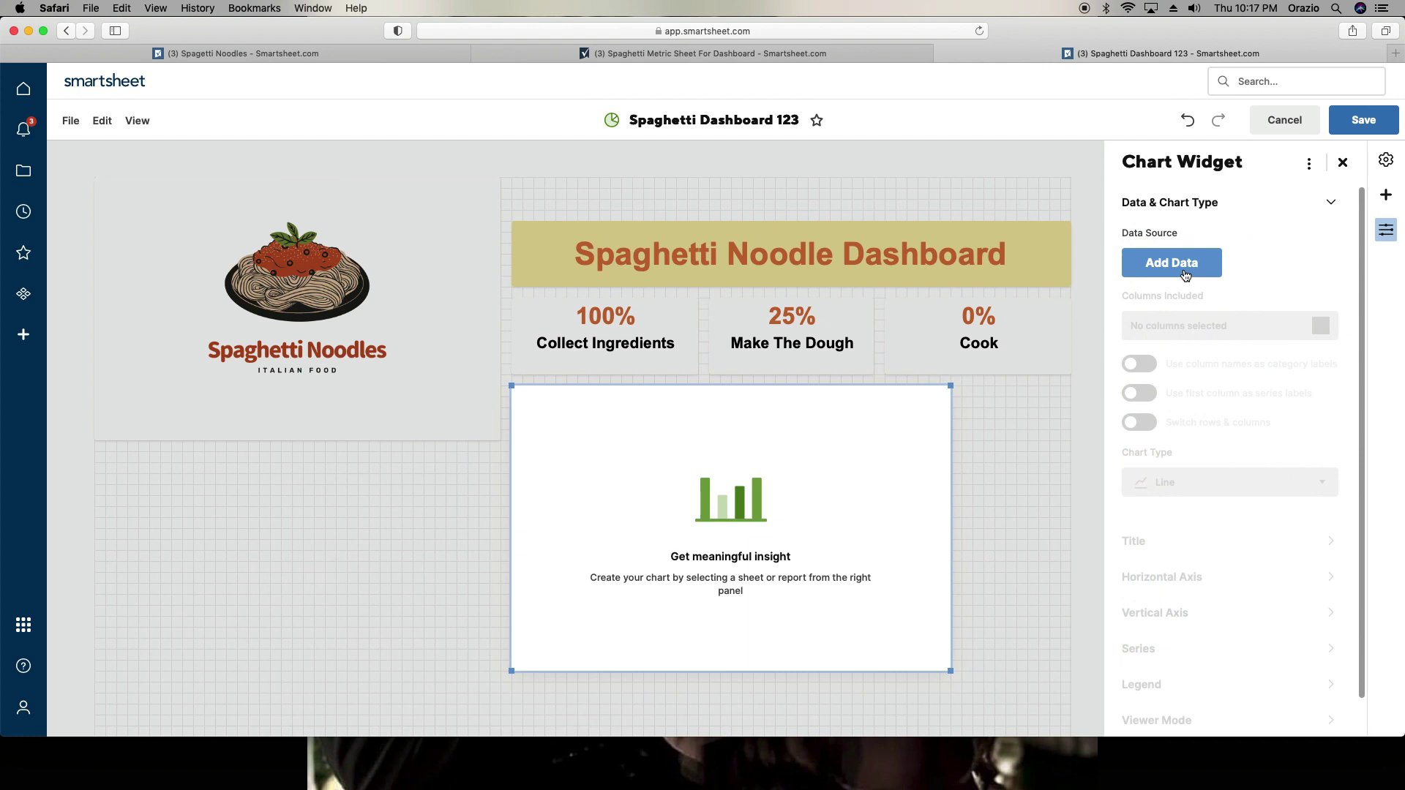
Step: Link the chart to rows 2–4 of the Primary Column and Formula columns in Spaghetti Metric Sheet For Dashboard
click(1186, 270)
scroll(216, 460, down, 3)
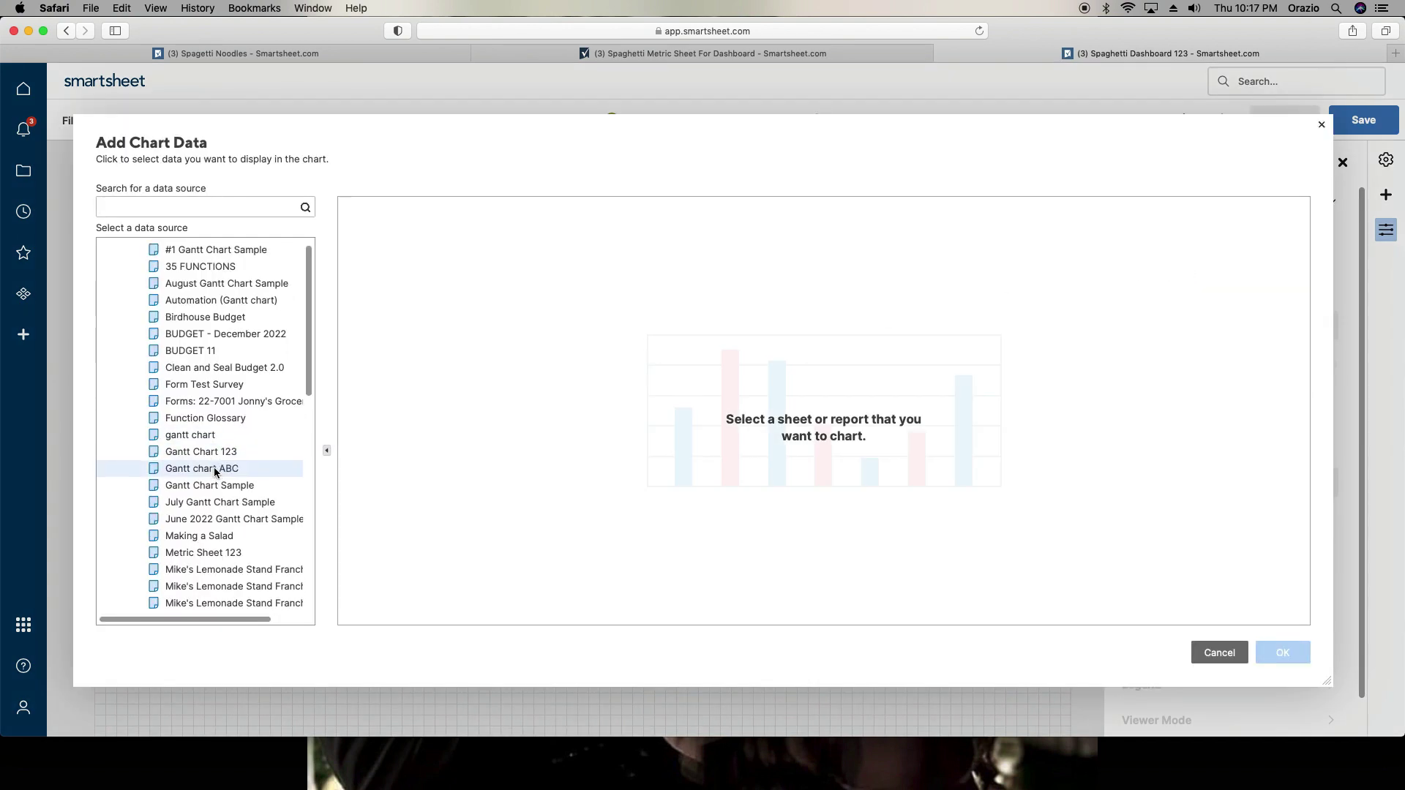
scroll(216, 476, down, 10)
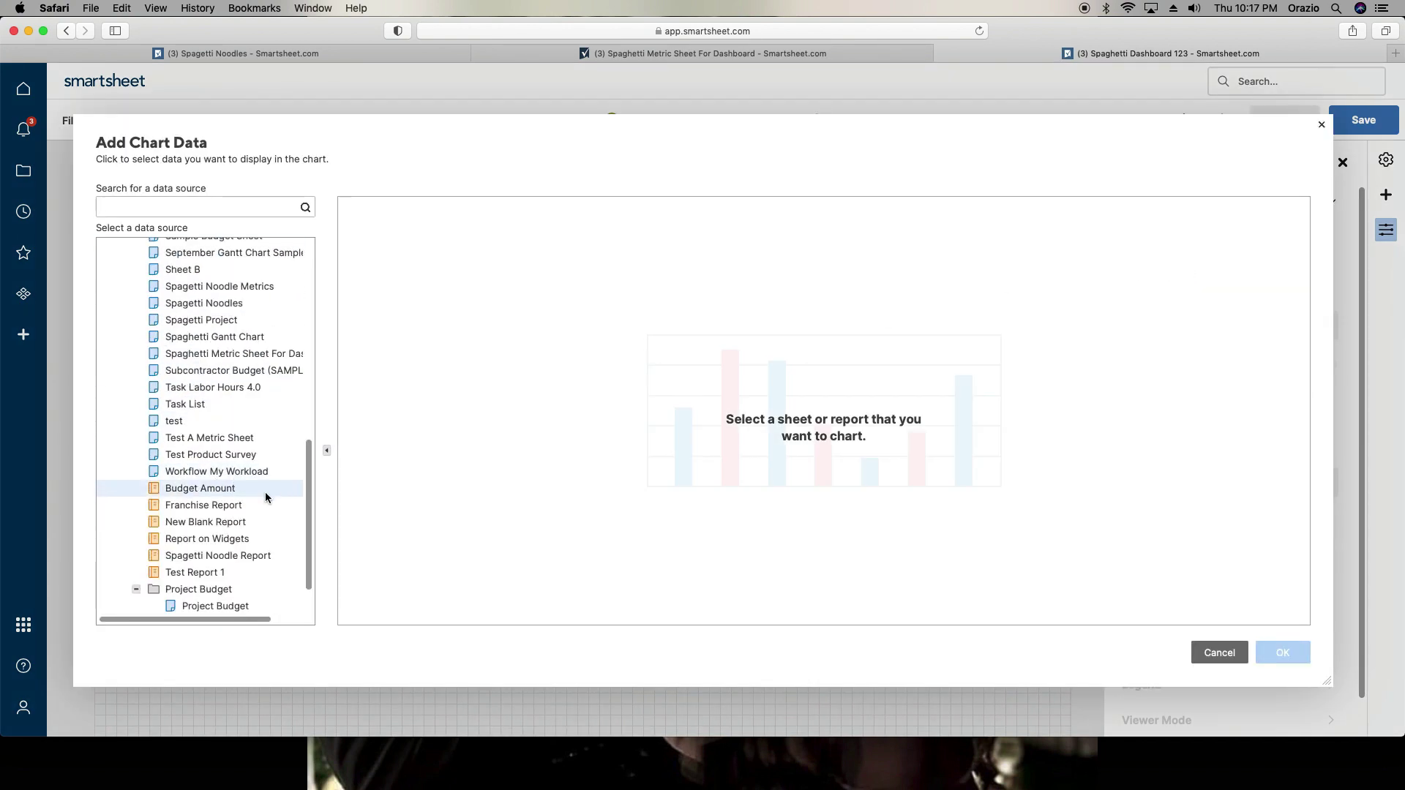
click(287, 358)
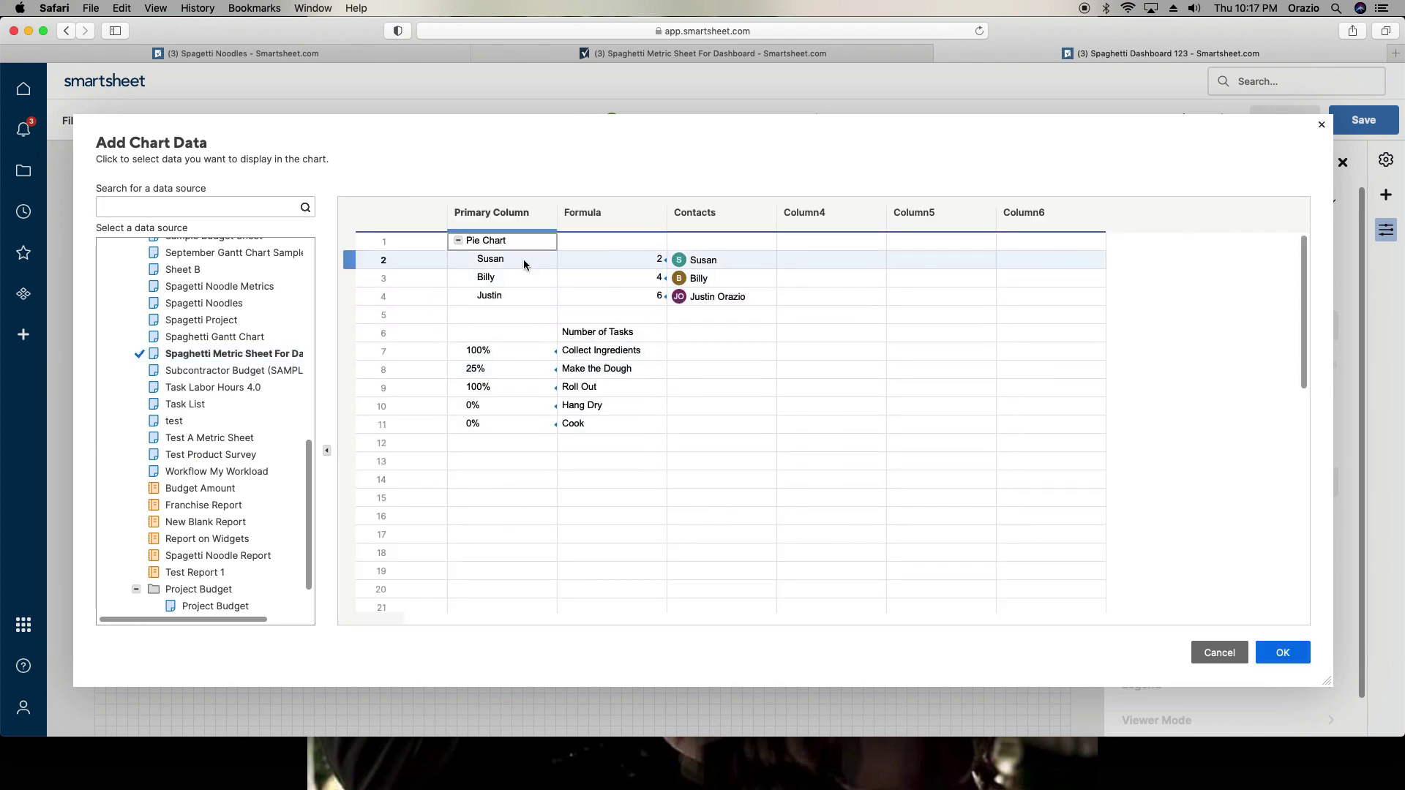
drag(524, 259, 532, 296)
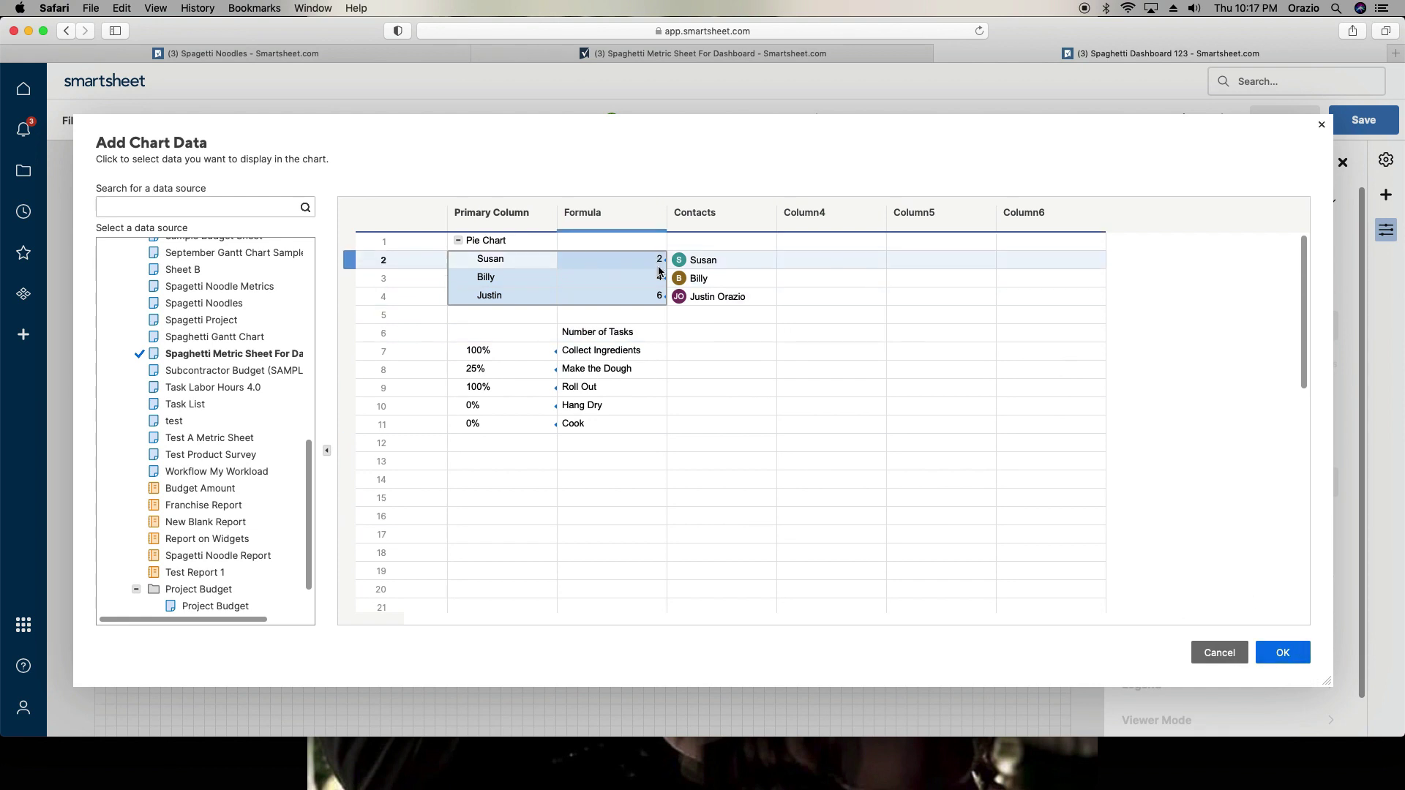
click(1288, 657)
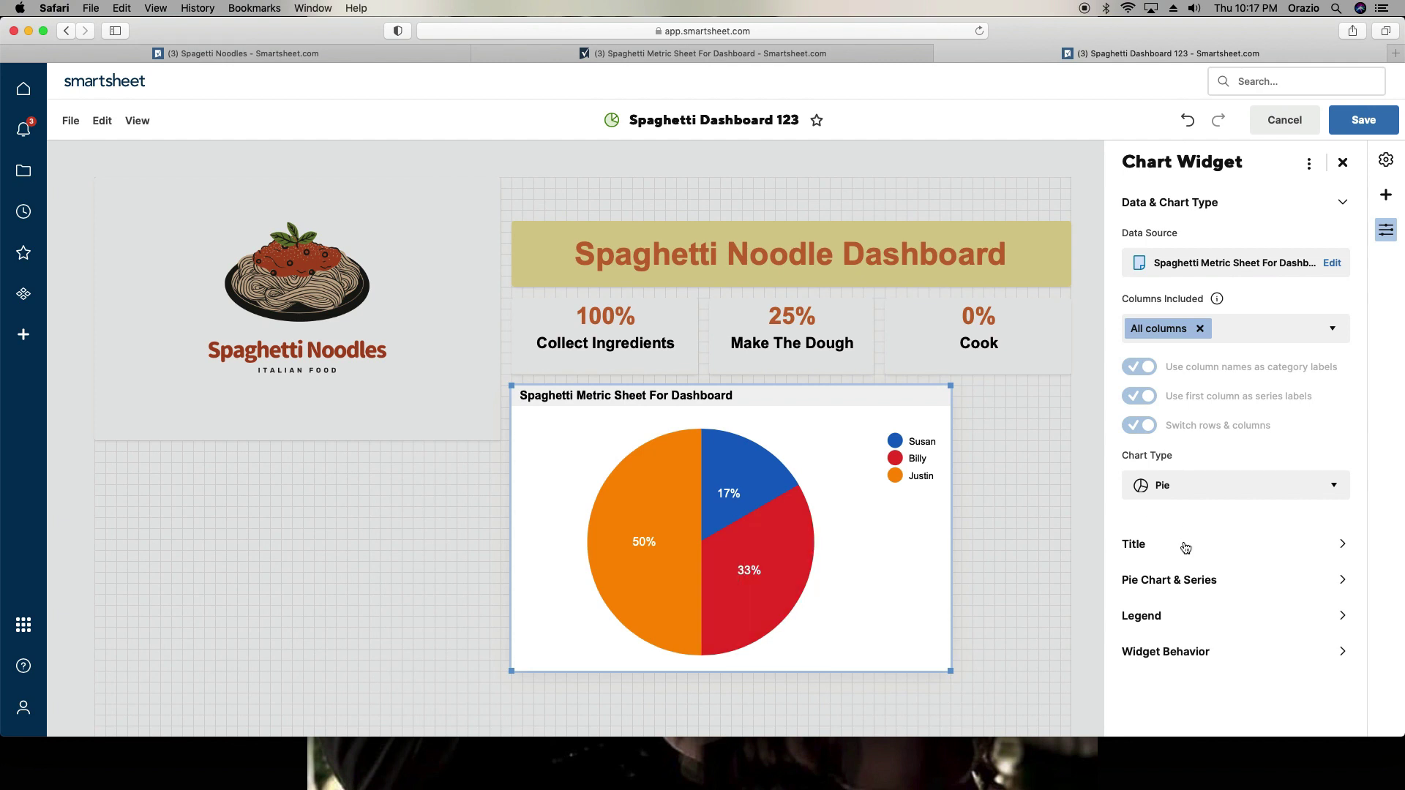
Step: Change the chart type to Donut and display it as a semicircle
click(1190, 490)
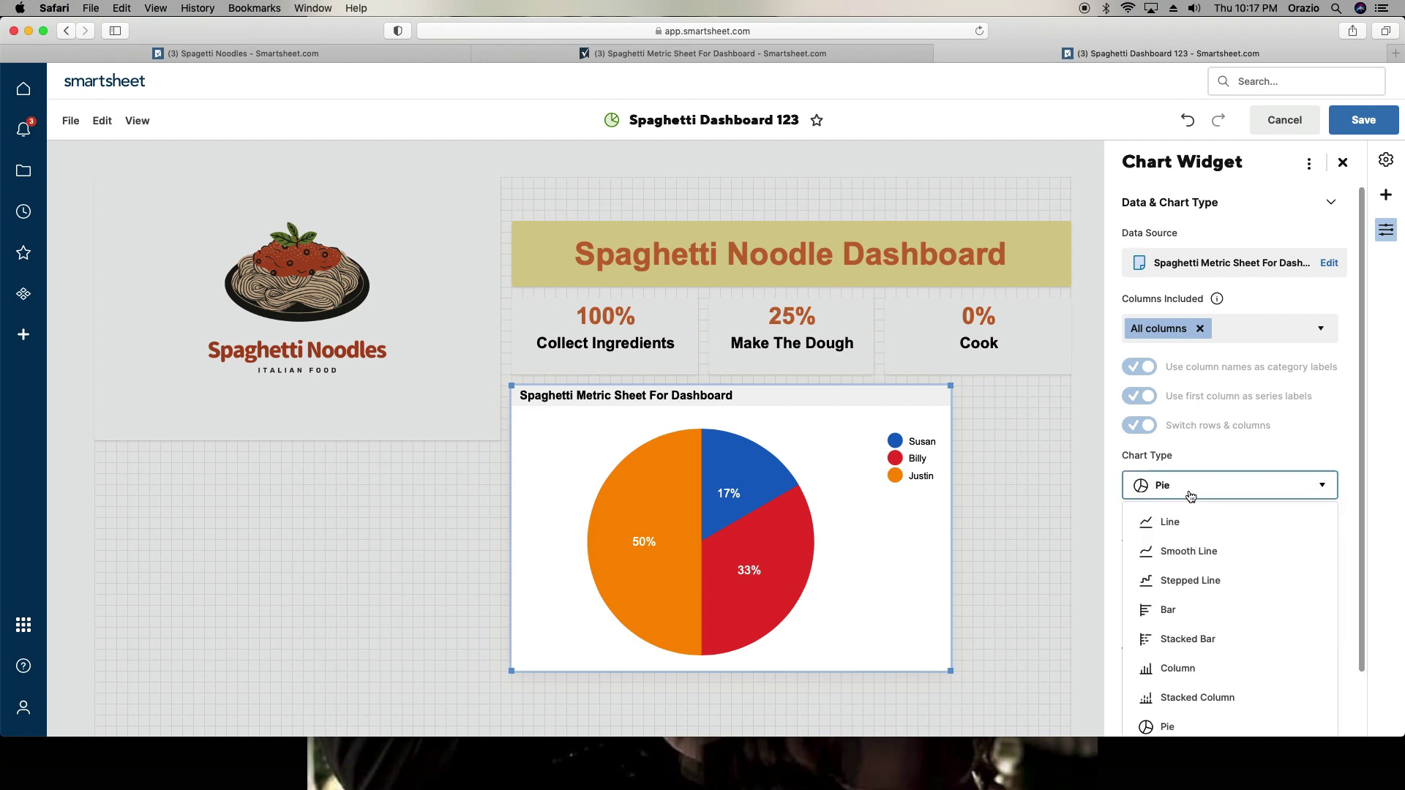
scroll(1204, 572, down, 2)
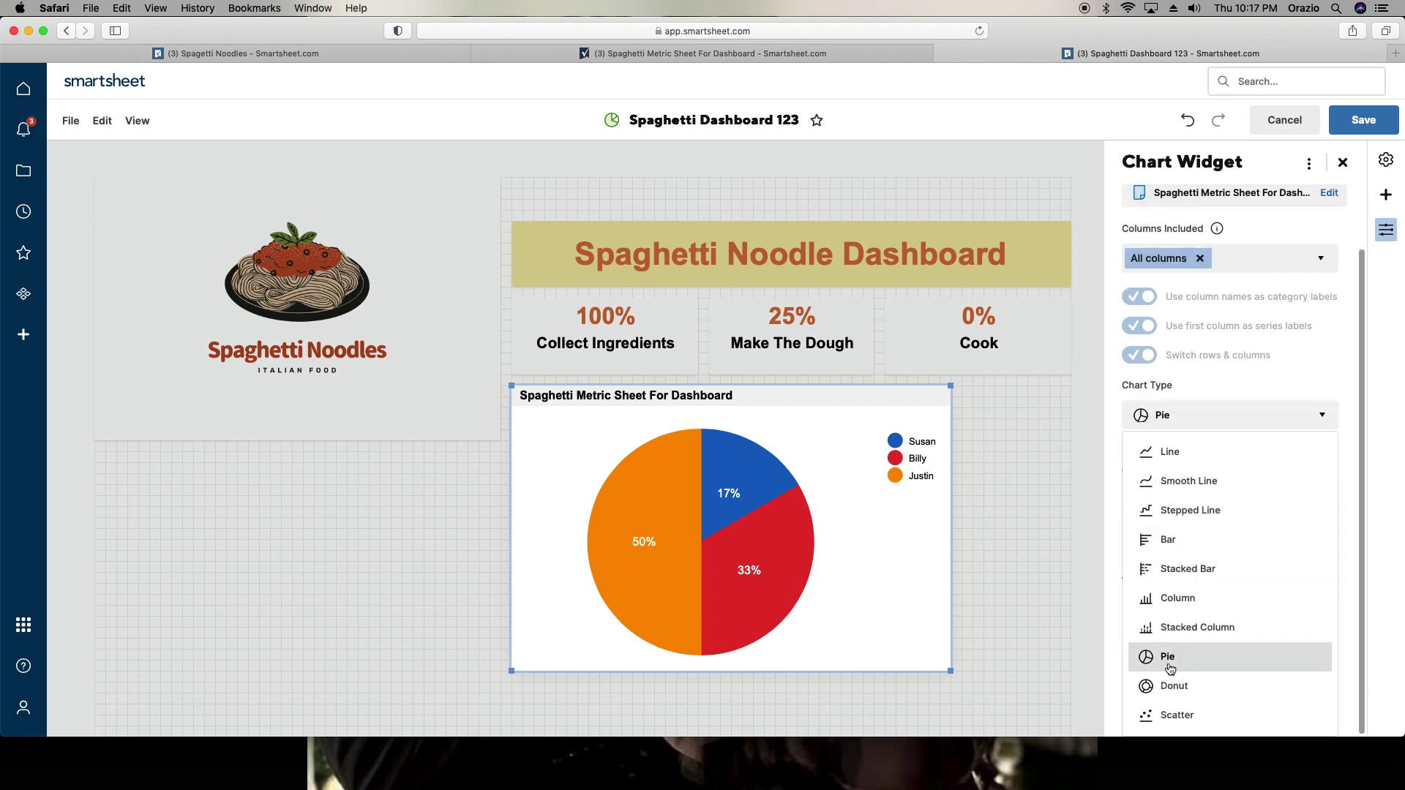
click(1175, 687)
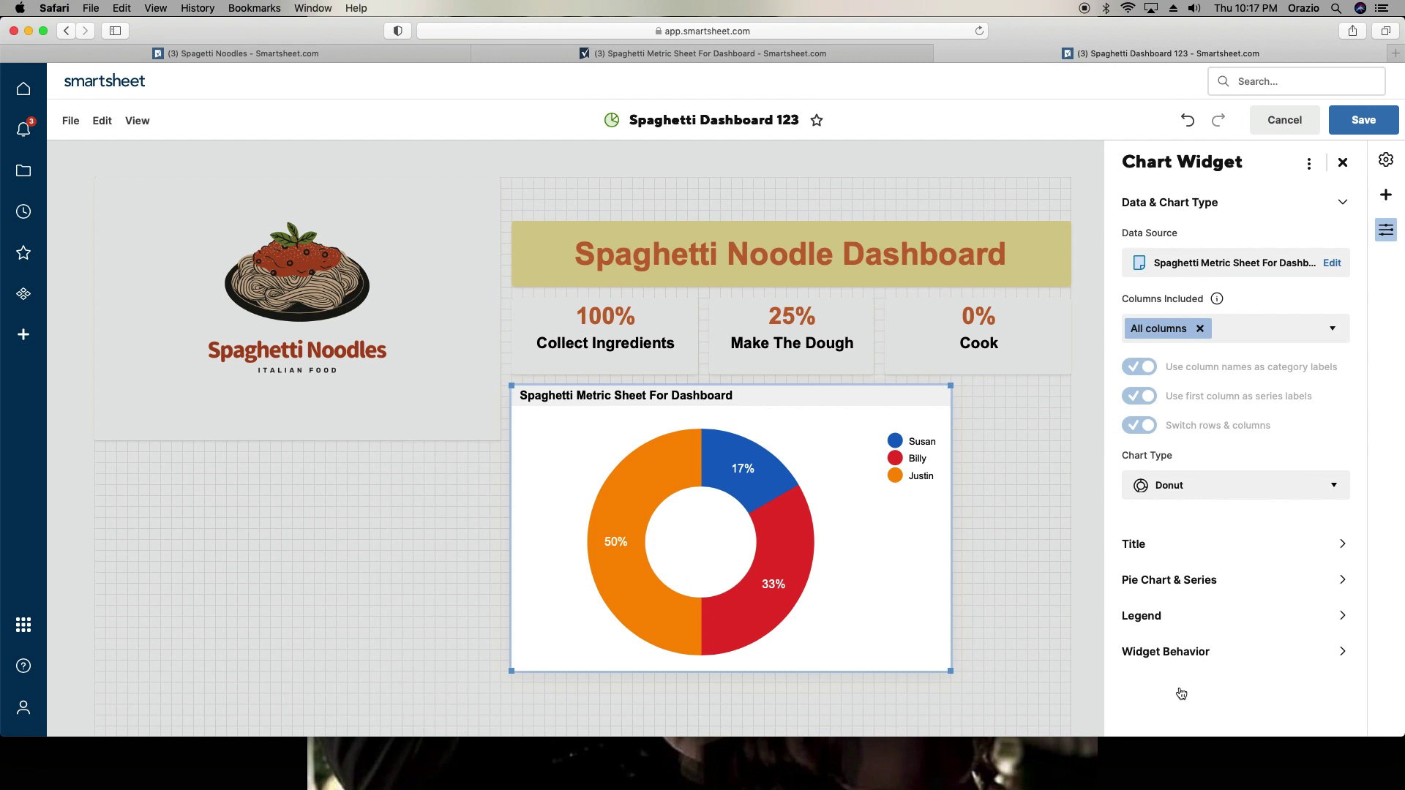
click(1187, 582)
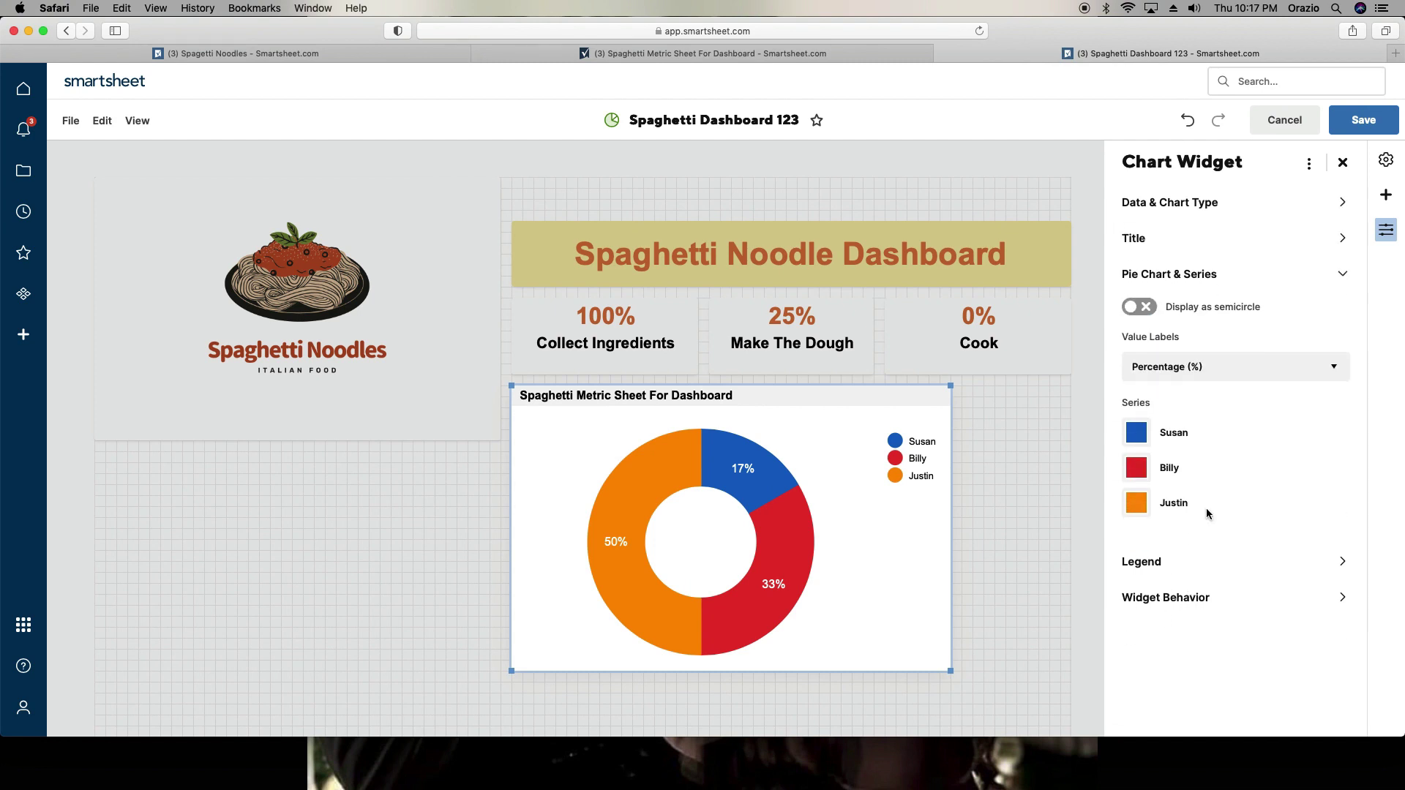
click(1131, 308)
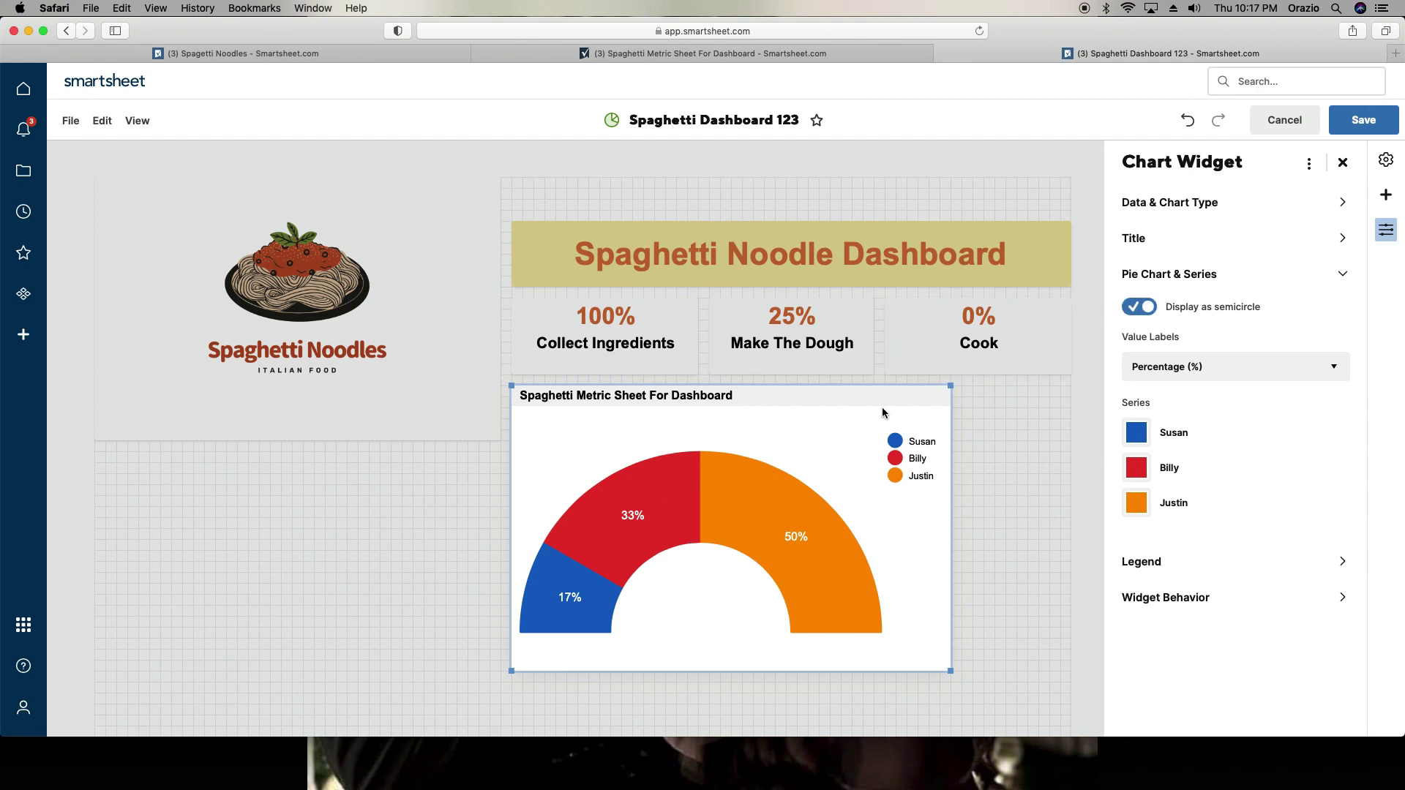
Step: Move the chart widget below the logo and resize it to be slightly wider and shorter
drag(867, 385, 297, 480)
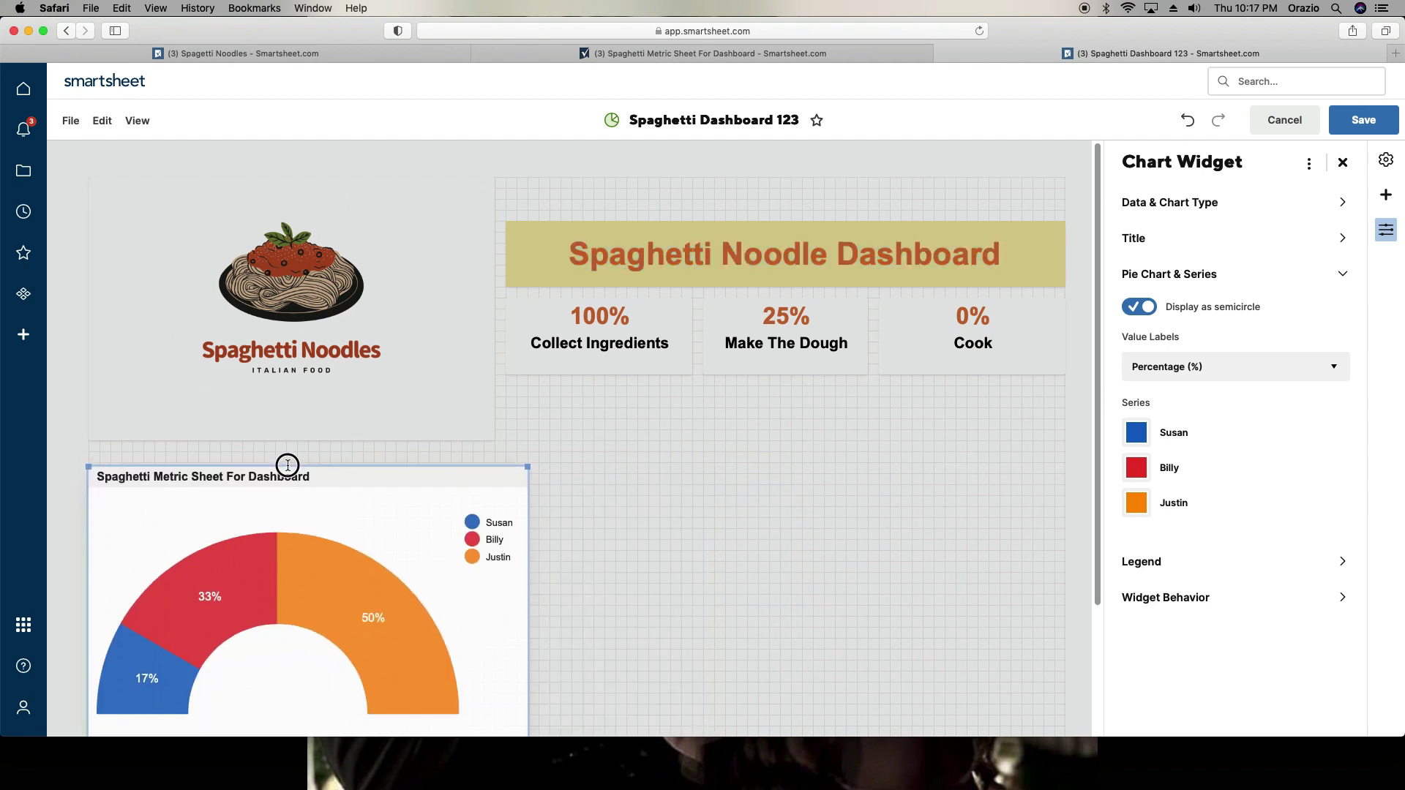
scroll(793, 468, down, 3)
drag(527, 621, 687, 595)
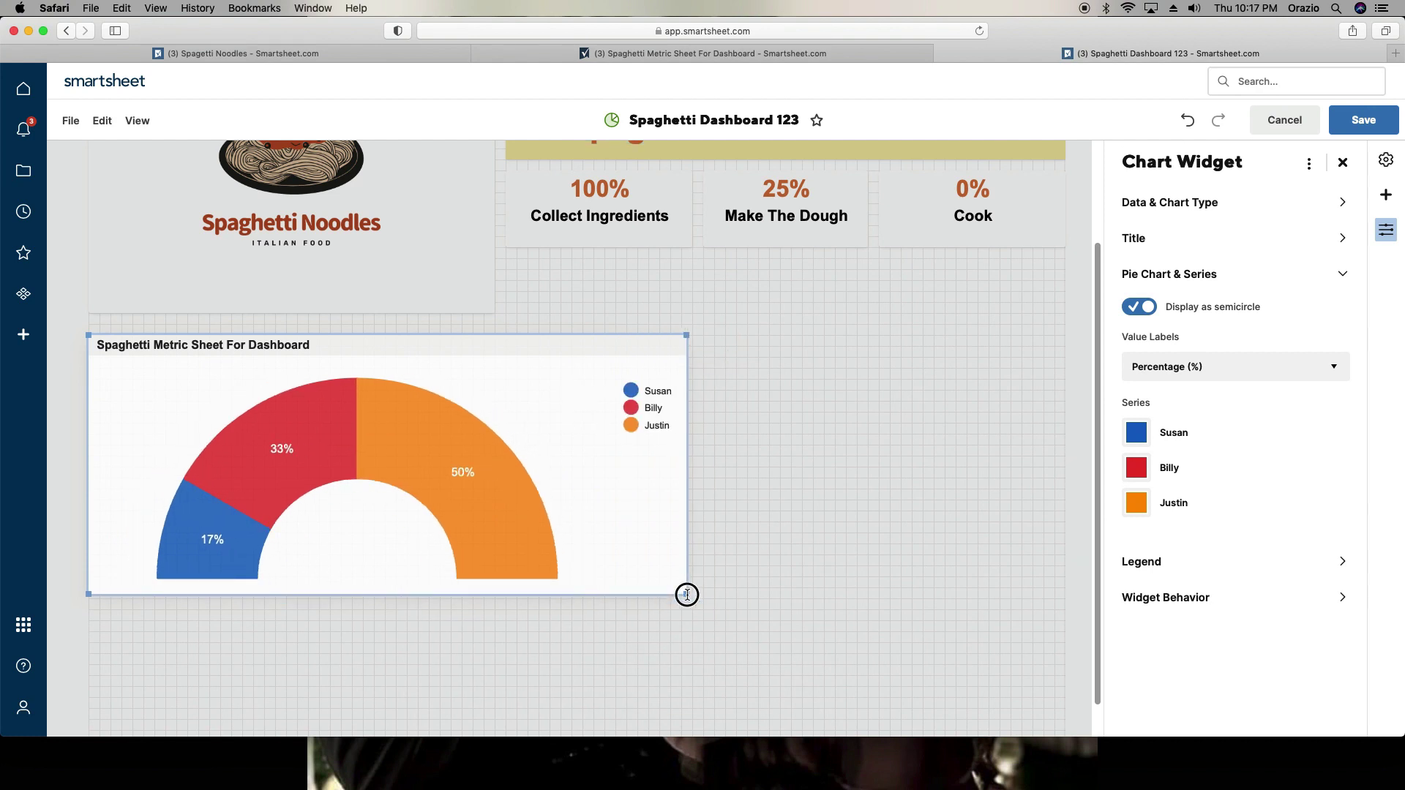
drag(687, 595, 605, 599)
Step: Set the donut chart's value labels to Amount
click(1207, 370)
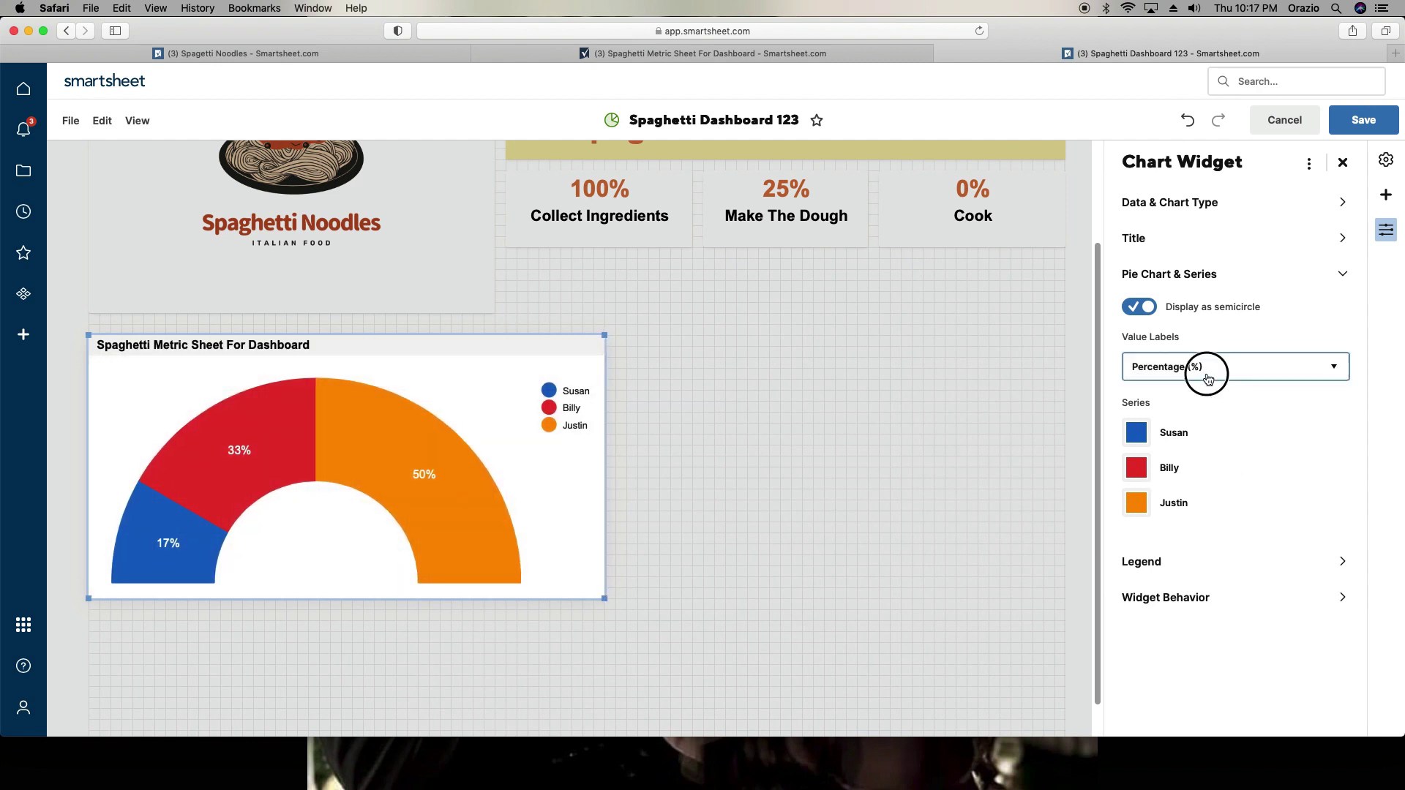
click(1173, 465)
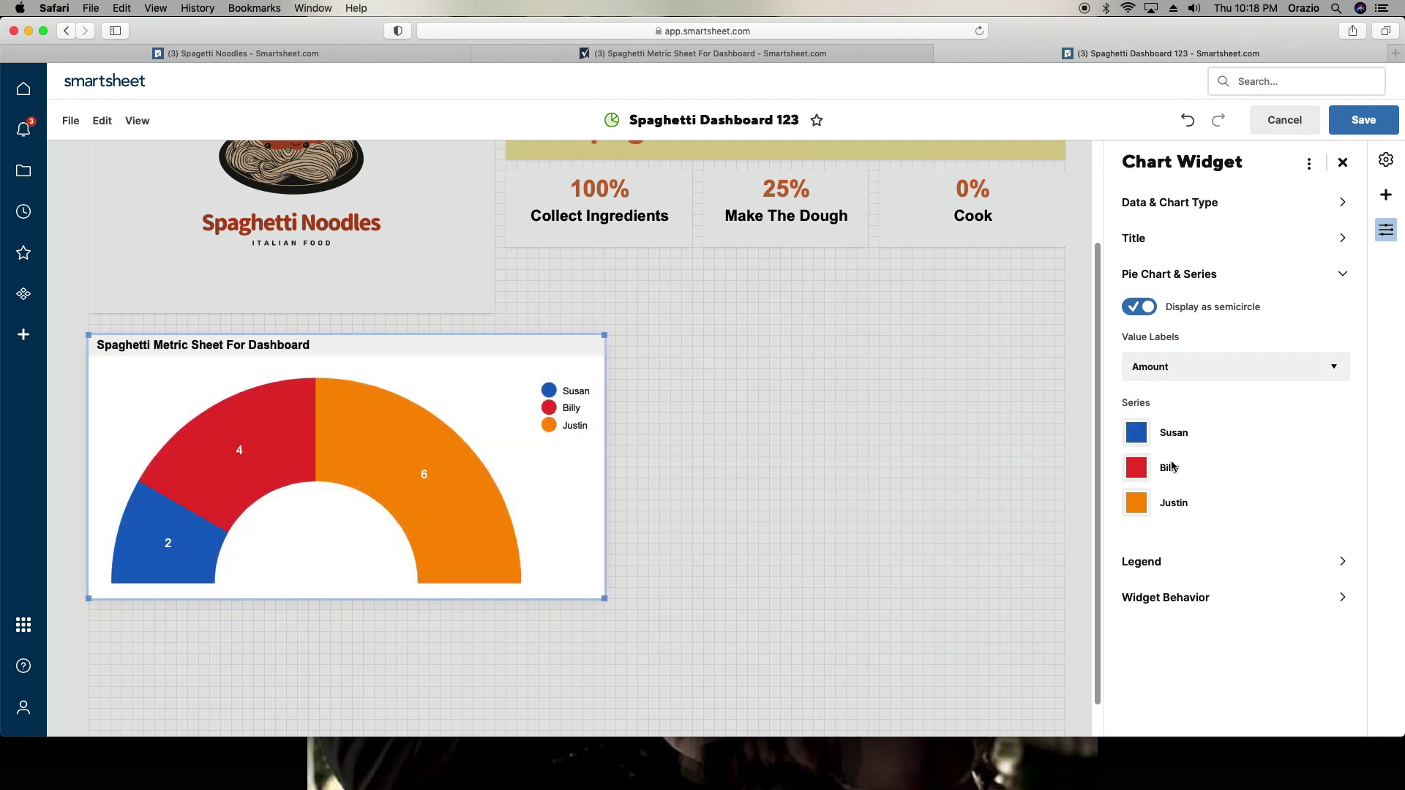
click(1176, 370)
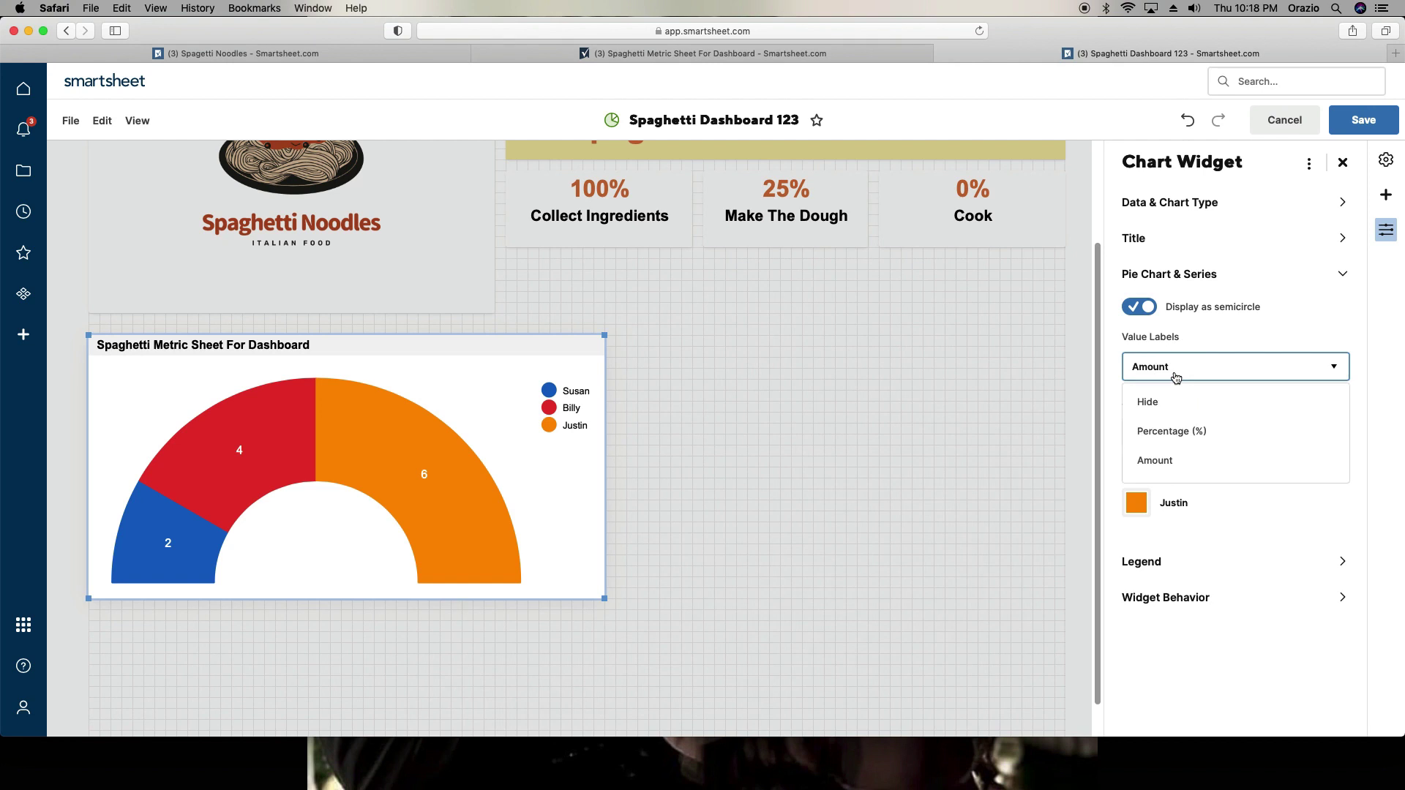
click(1180, 466)
Step: Color the donut chart's first series with the custom burnt orange and its second series with a newly added custom light green
click(1138, 437)
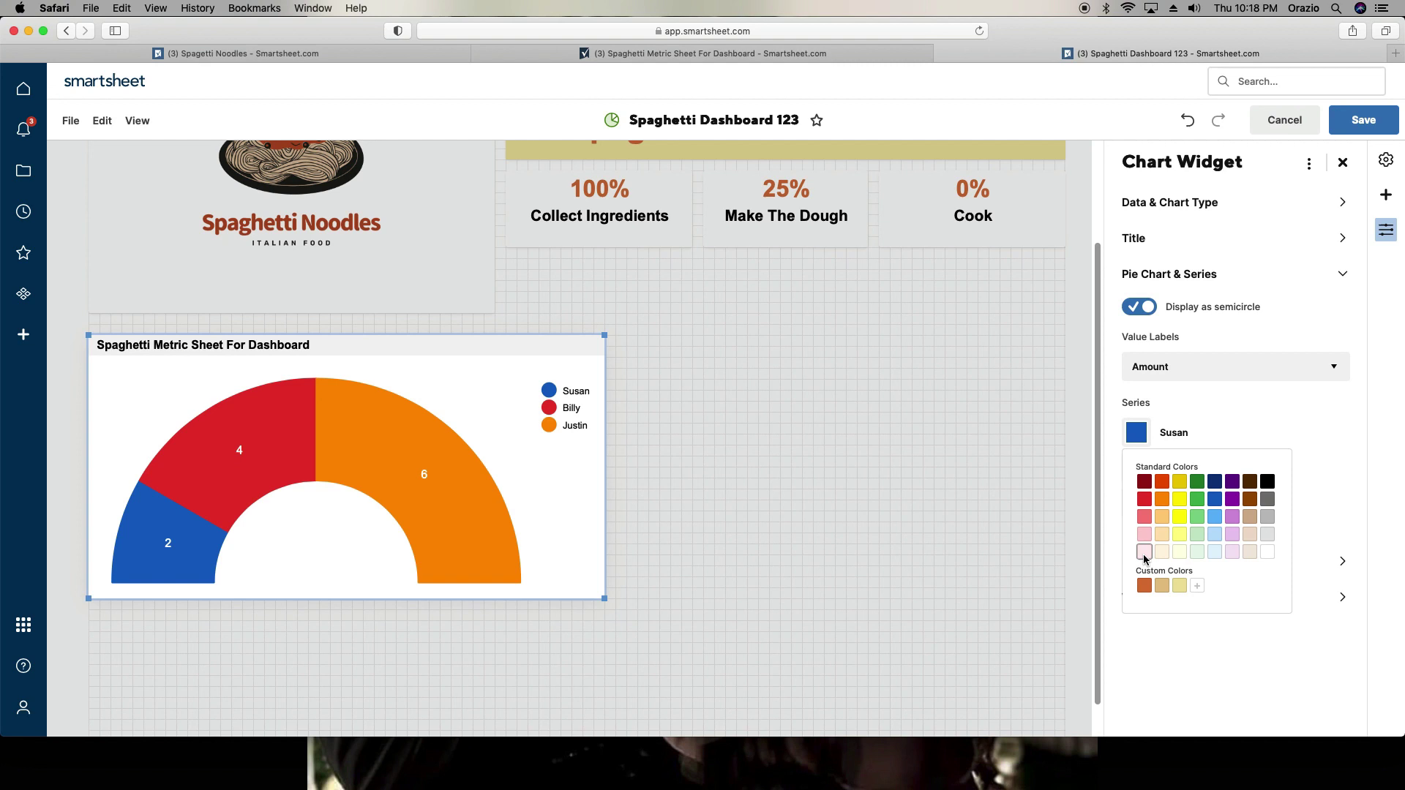
click(1143, 585)
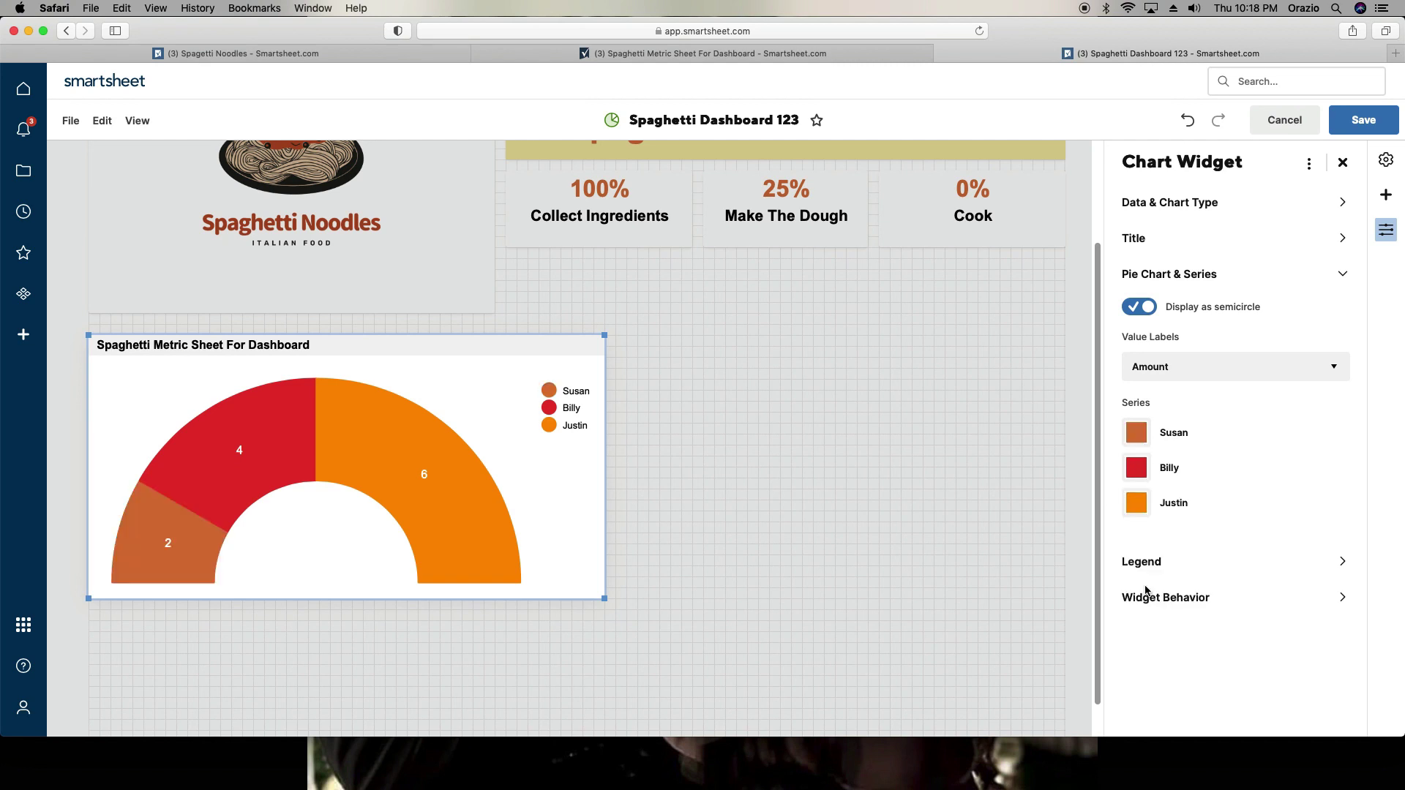
click(1141, 473)
scroll(856, 498, up, 1)
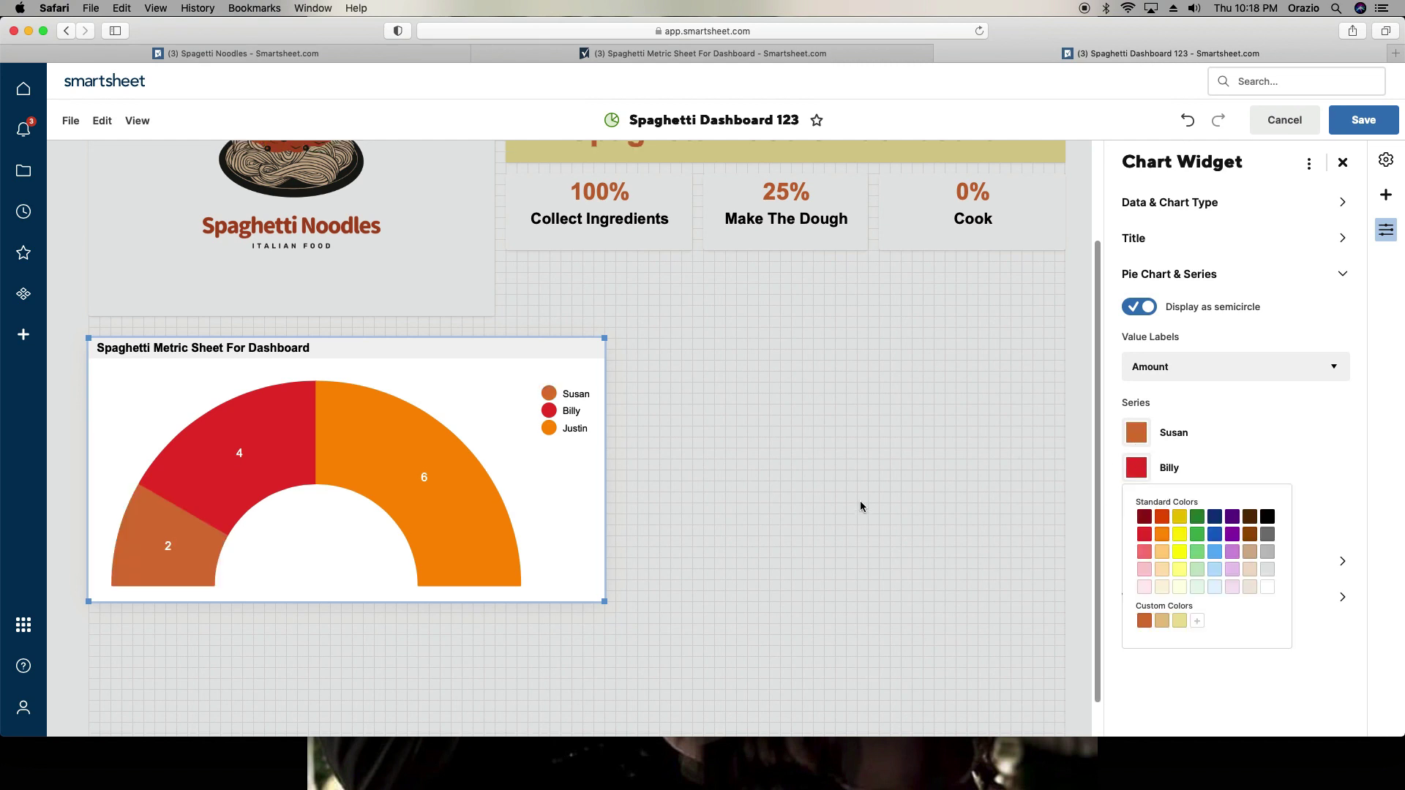
scroll(1027, 560, up, 3)
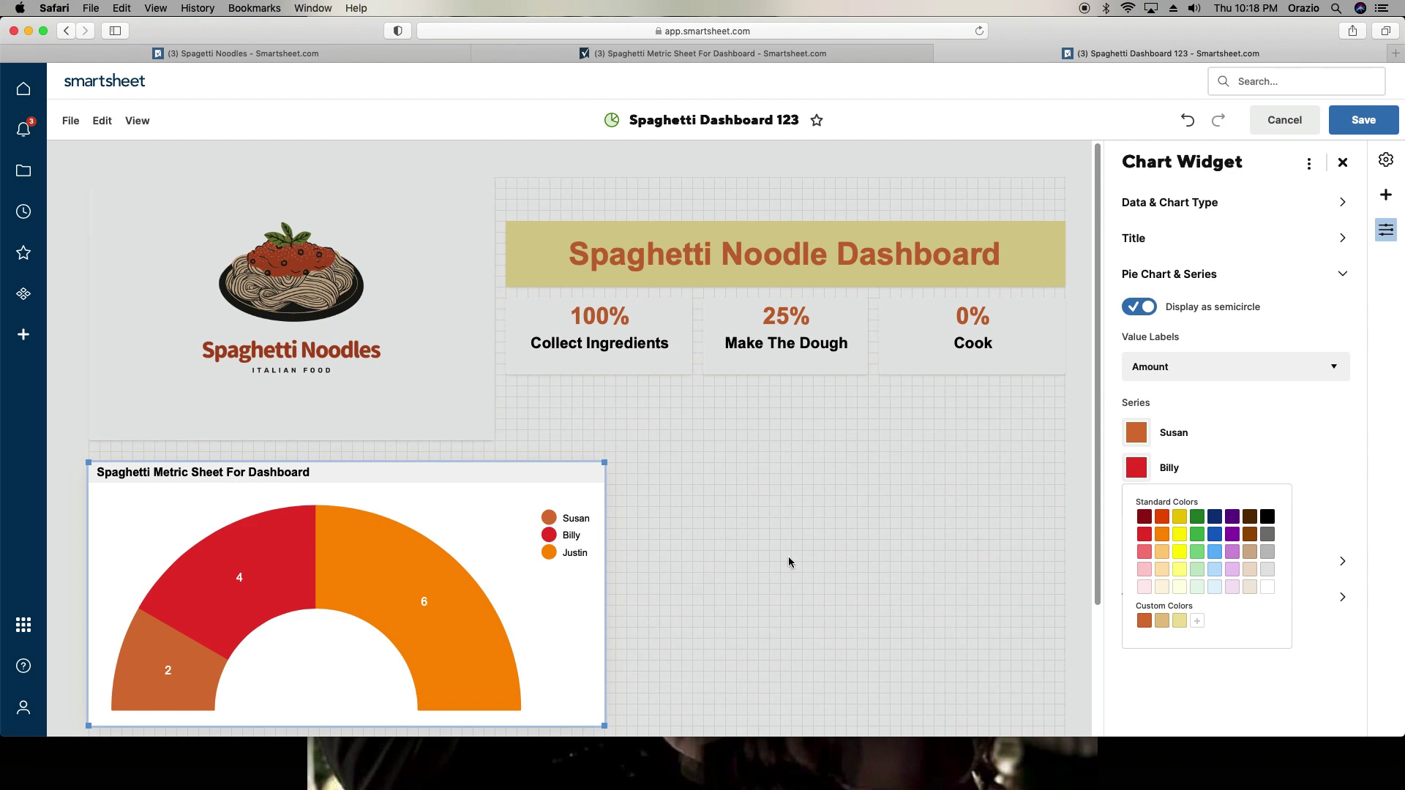
click(1197, 623)
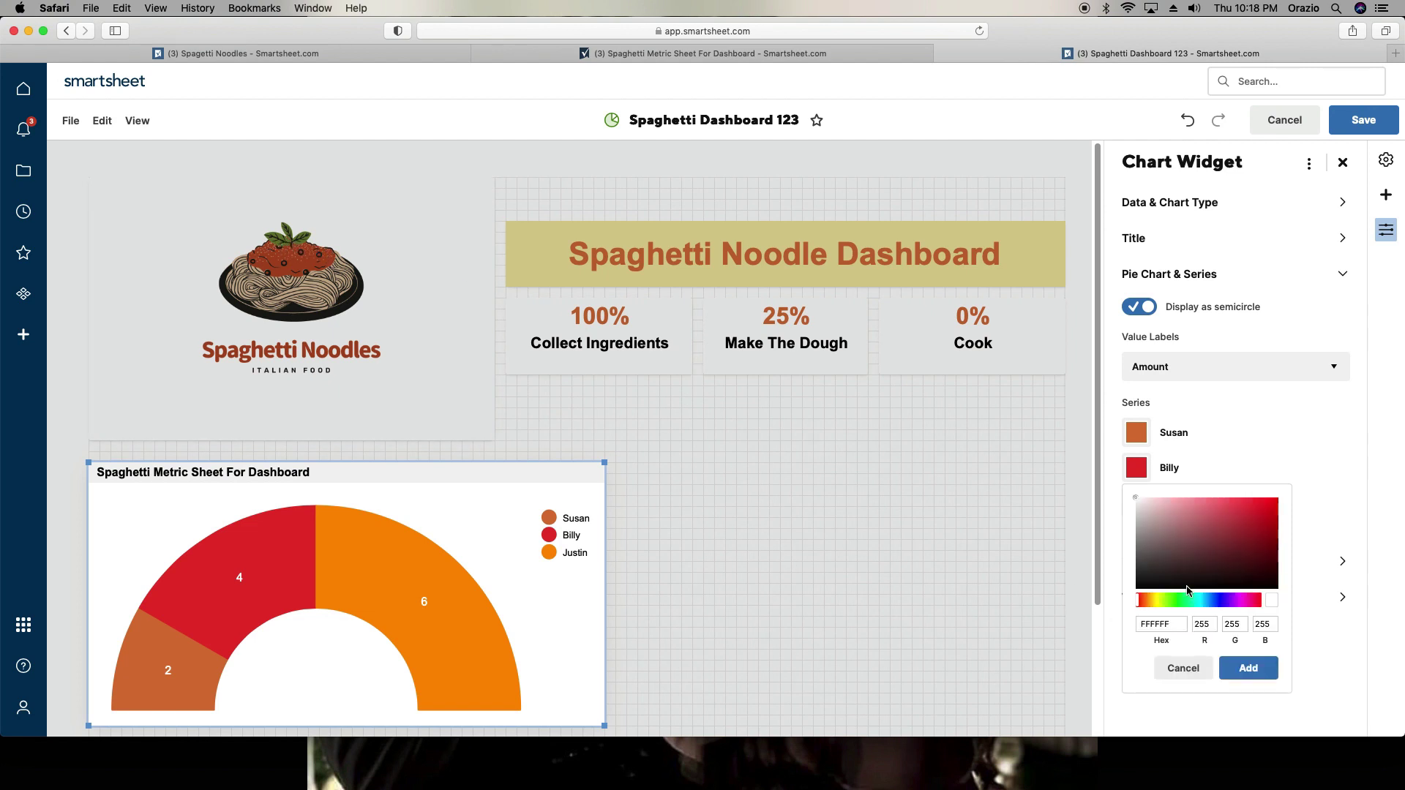
drag(1145, 606, 1169, 601)
drag(1187, 521, 1200, 526)
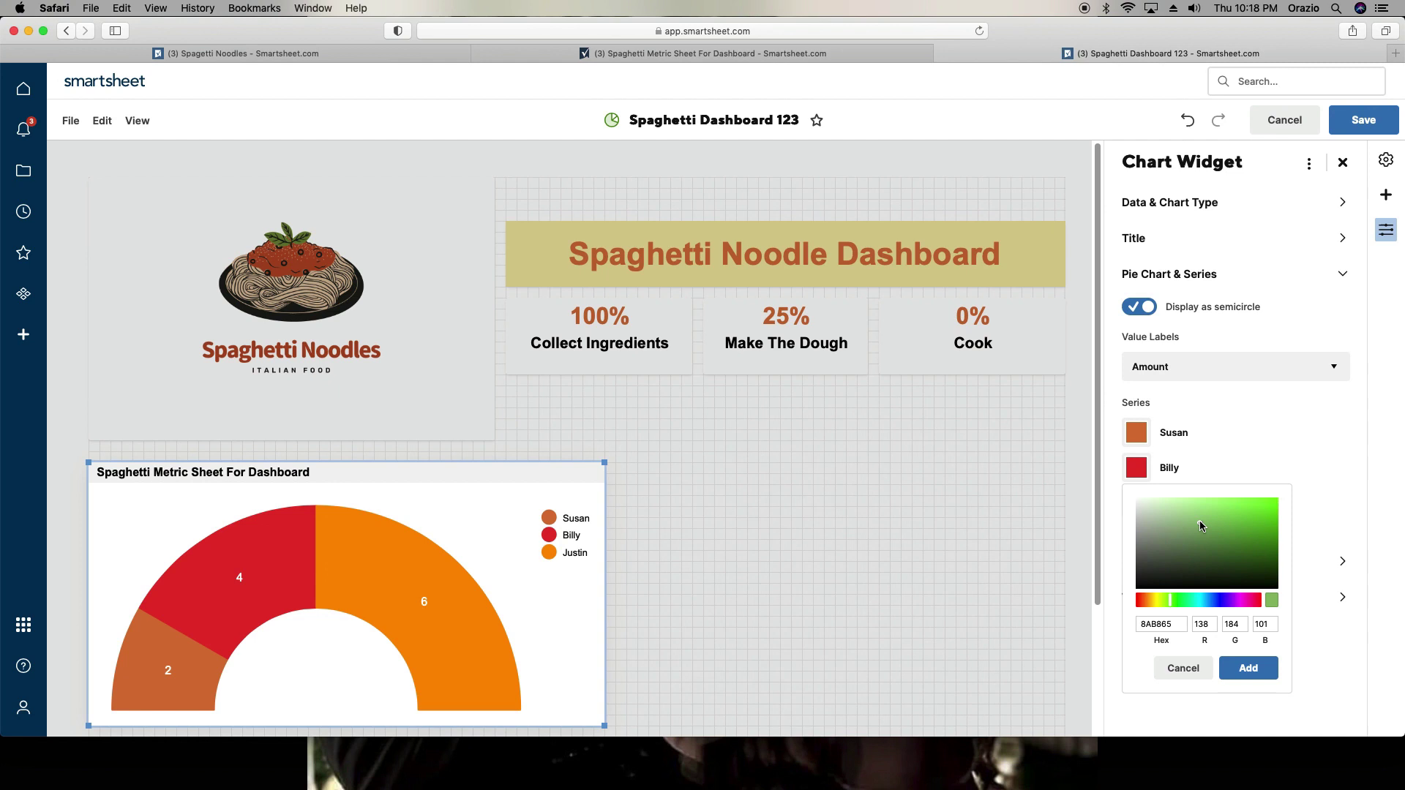
click(1274, 669)
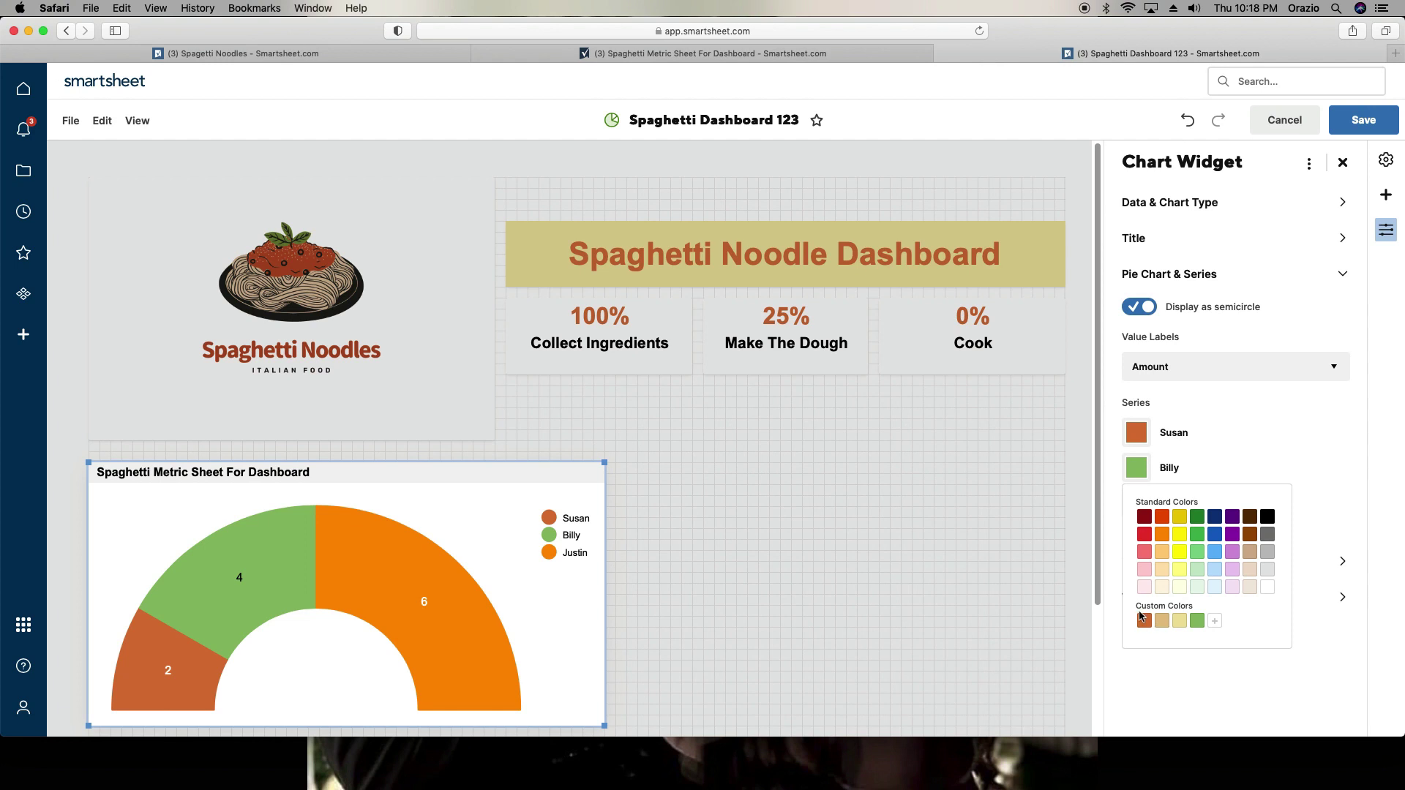
click(1181, 621)
click(1145, 474)
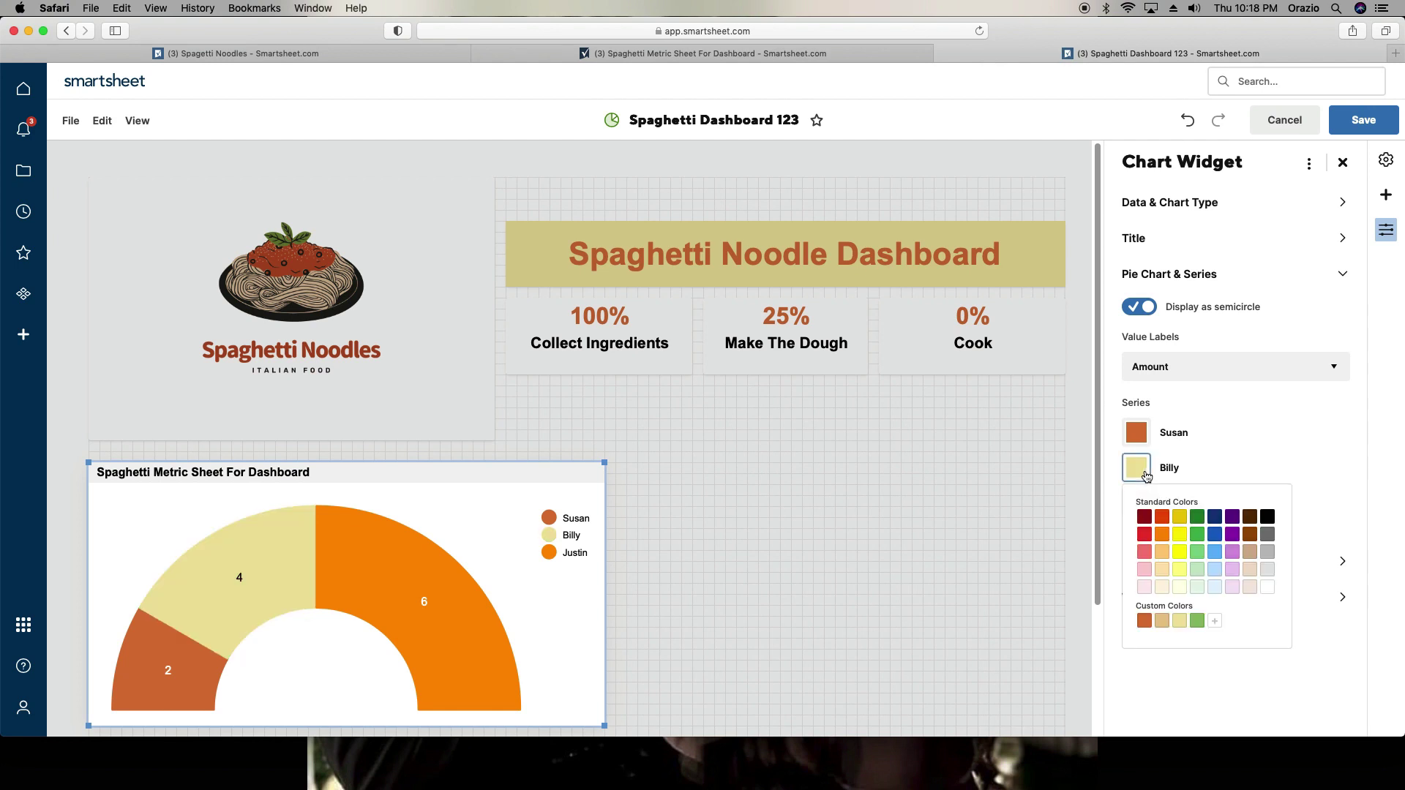
click(1196, 620)
Step: Color the donut chart's third series with the custom pale yellow
click(1144, 514)
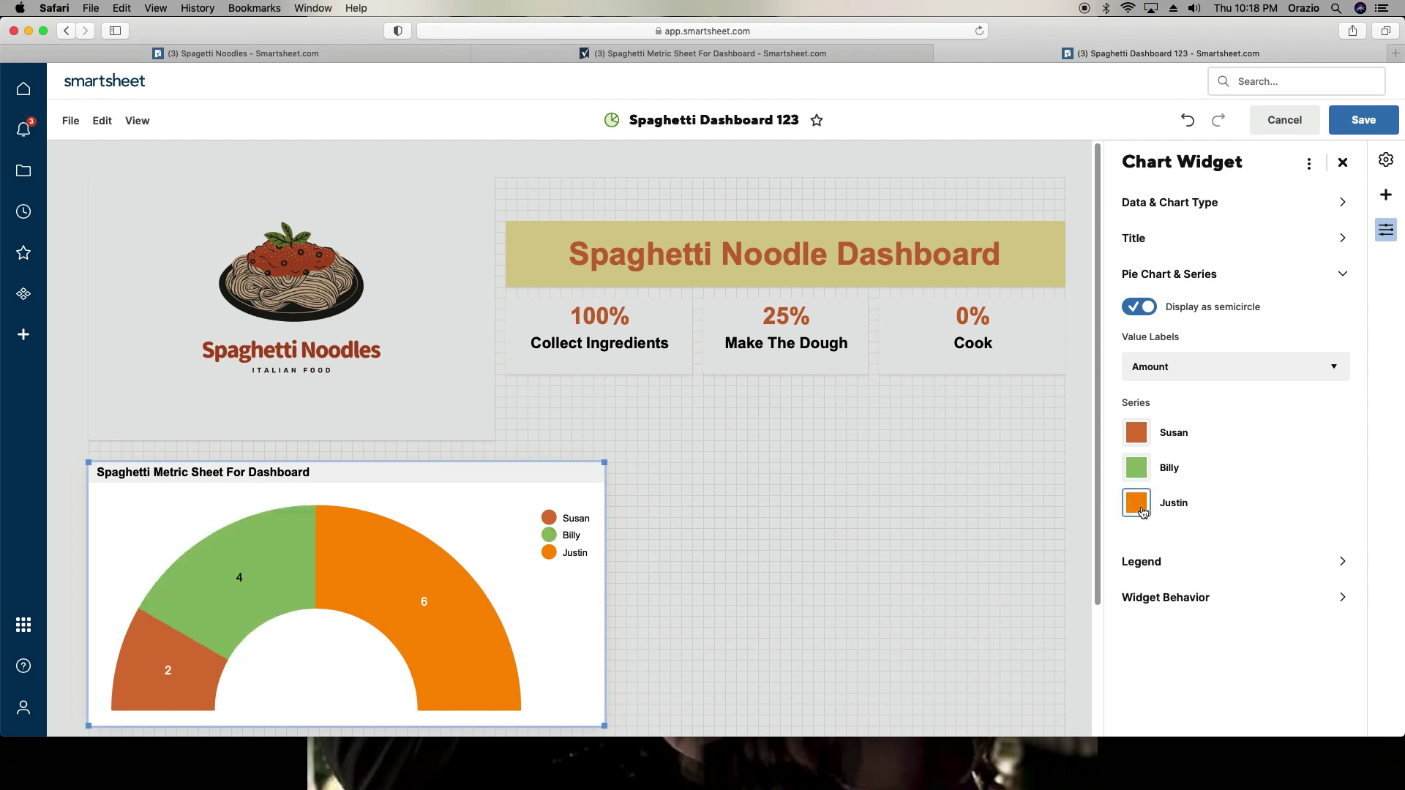
click(1180, 656)
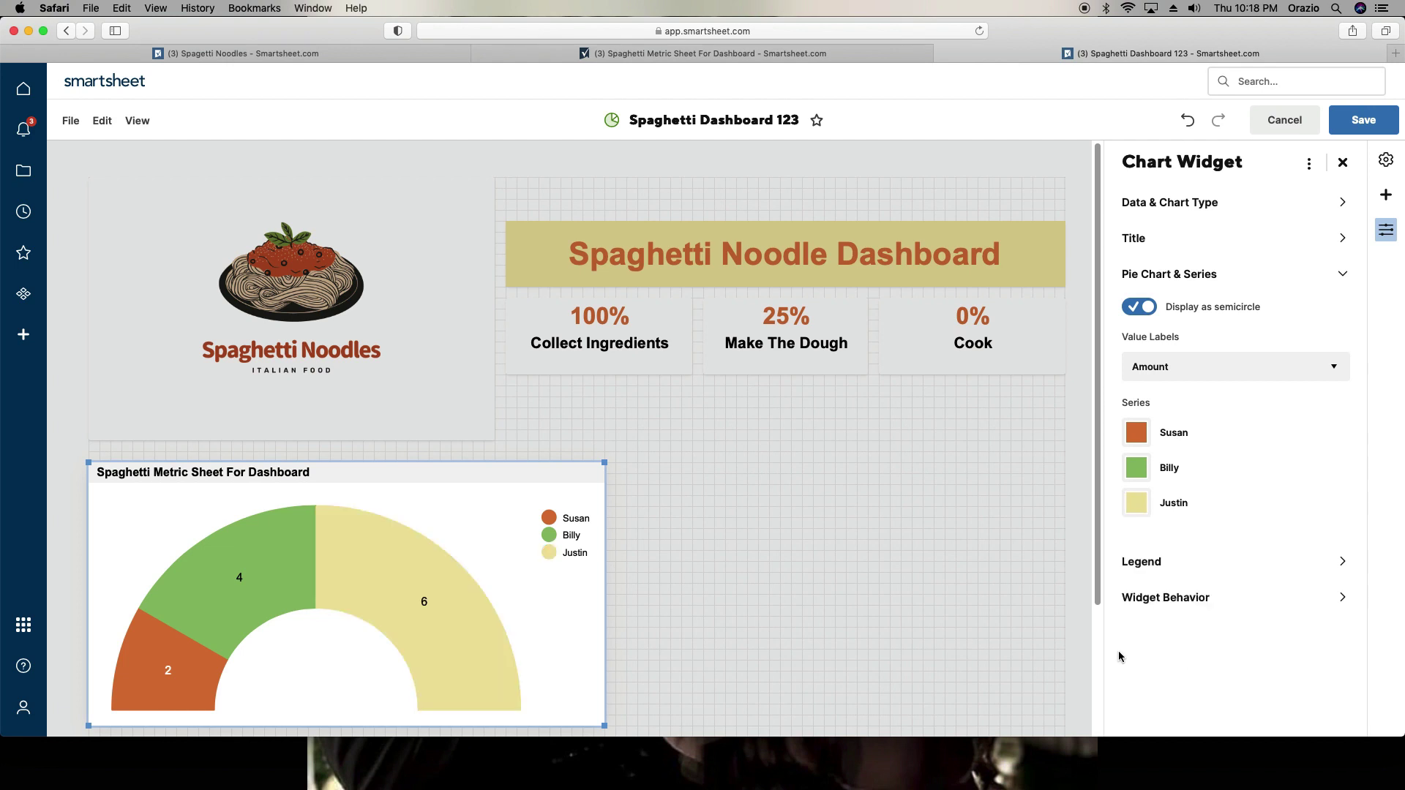
scroll(780, 615, down, 2)
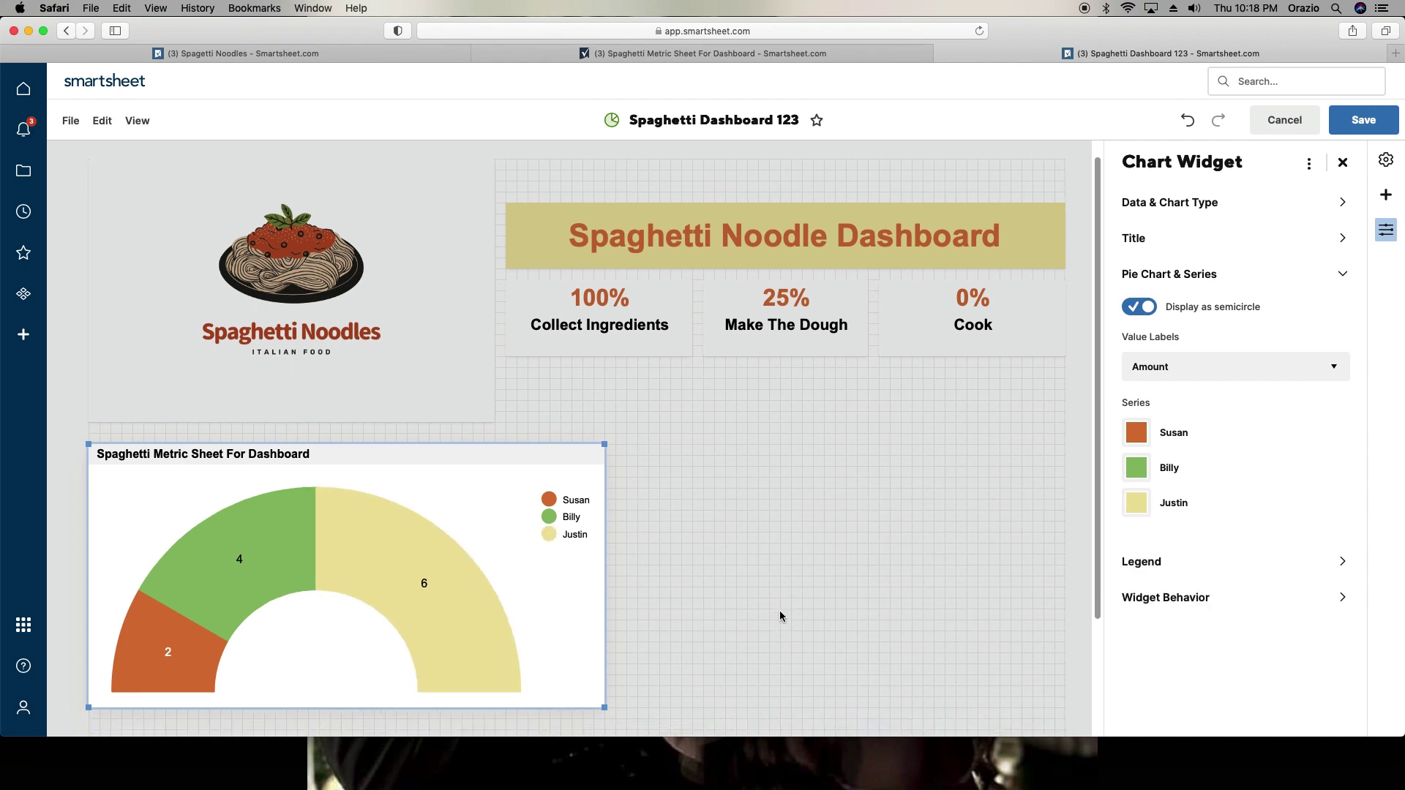
scroll(780, 615, down, 1)
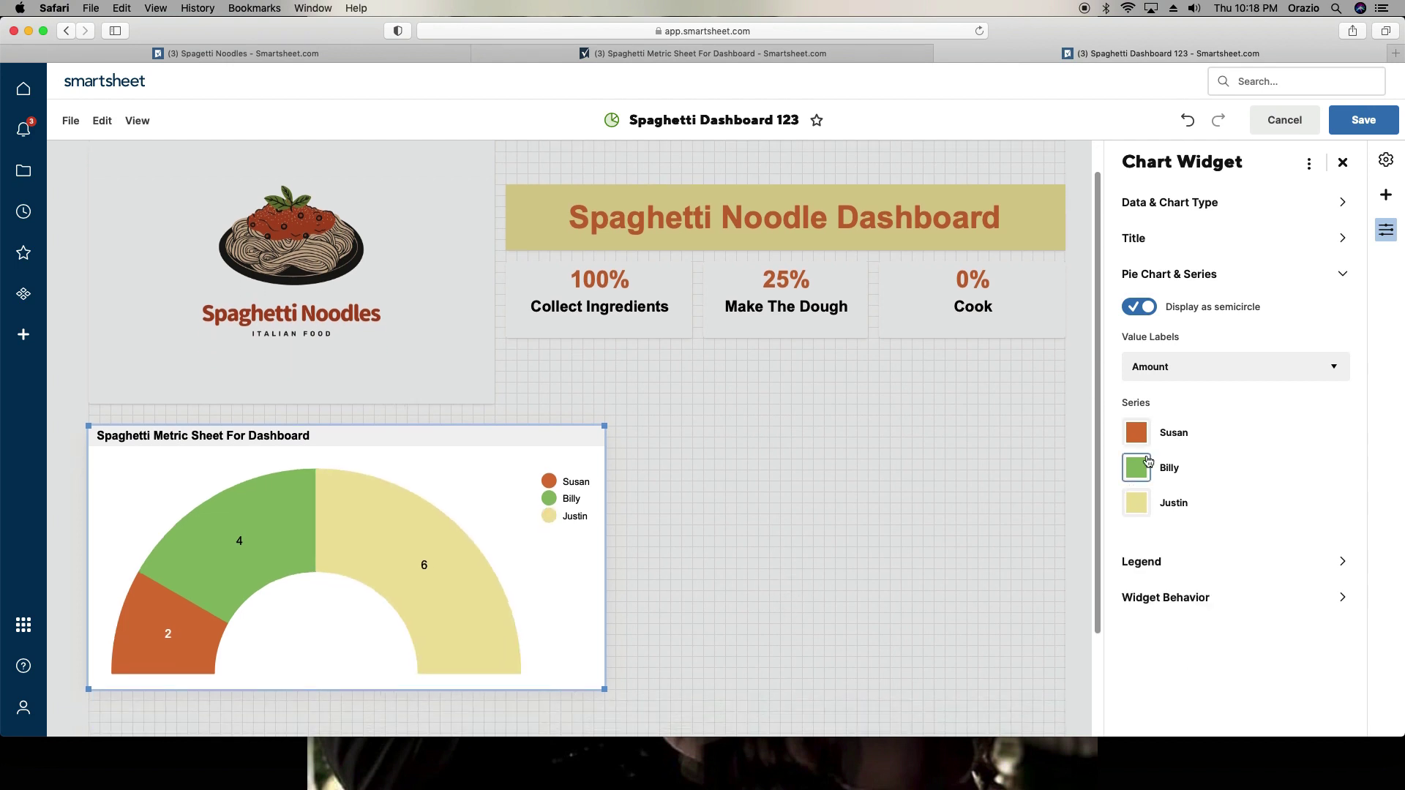
Step: Retitle the chart "Number Of Tasks By Person" and center the title
double_click(277, 437)
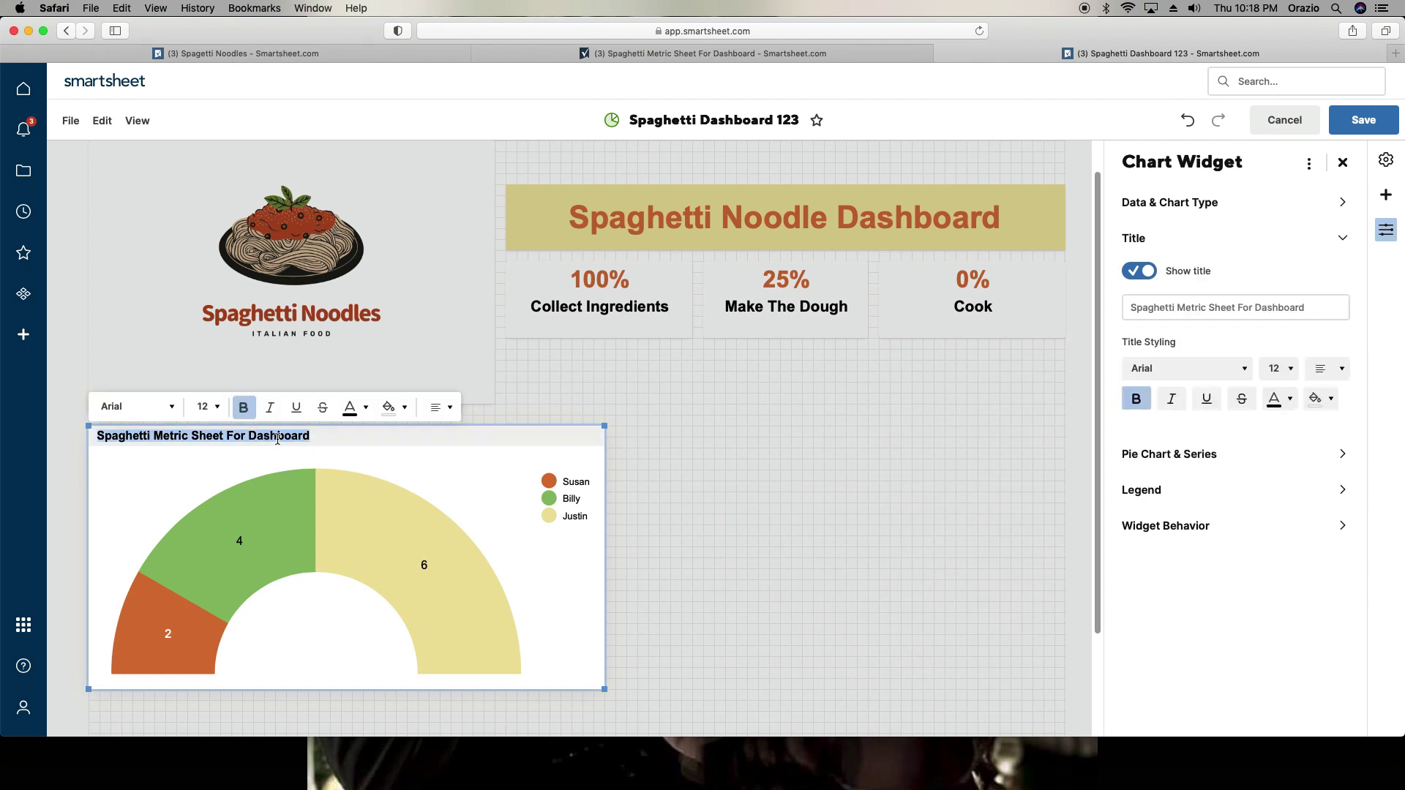
text(Number Of Tasks By P)
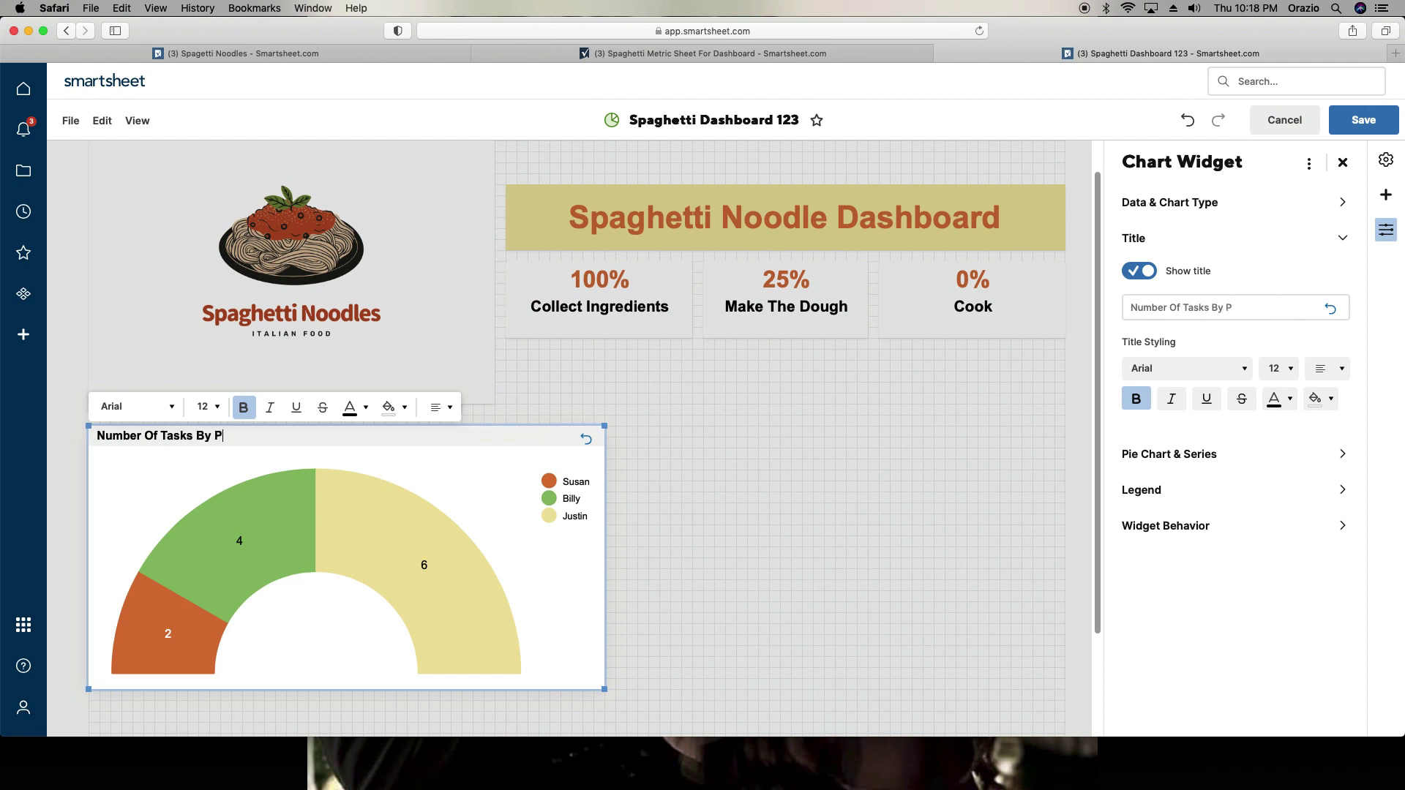
key(BackSpace)
text(nm)
key(BackSpace)
key(BackSpace)
click(439, 407)
click(443, 466)
Step: Set the chart title's text color to the custom burnt orange and its font size to 18
click(405, 408)
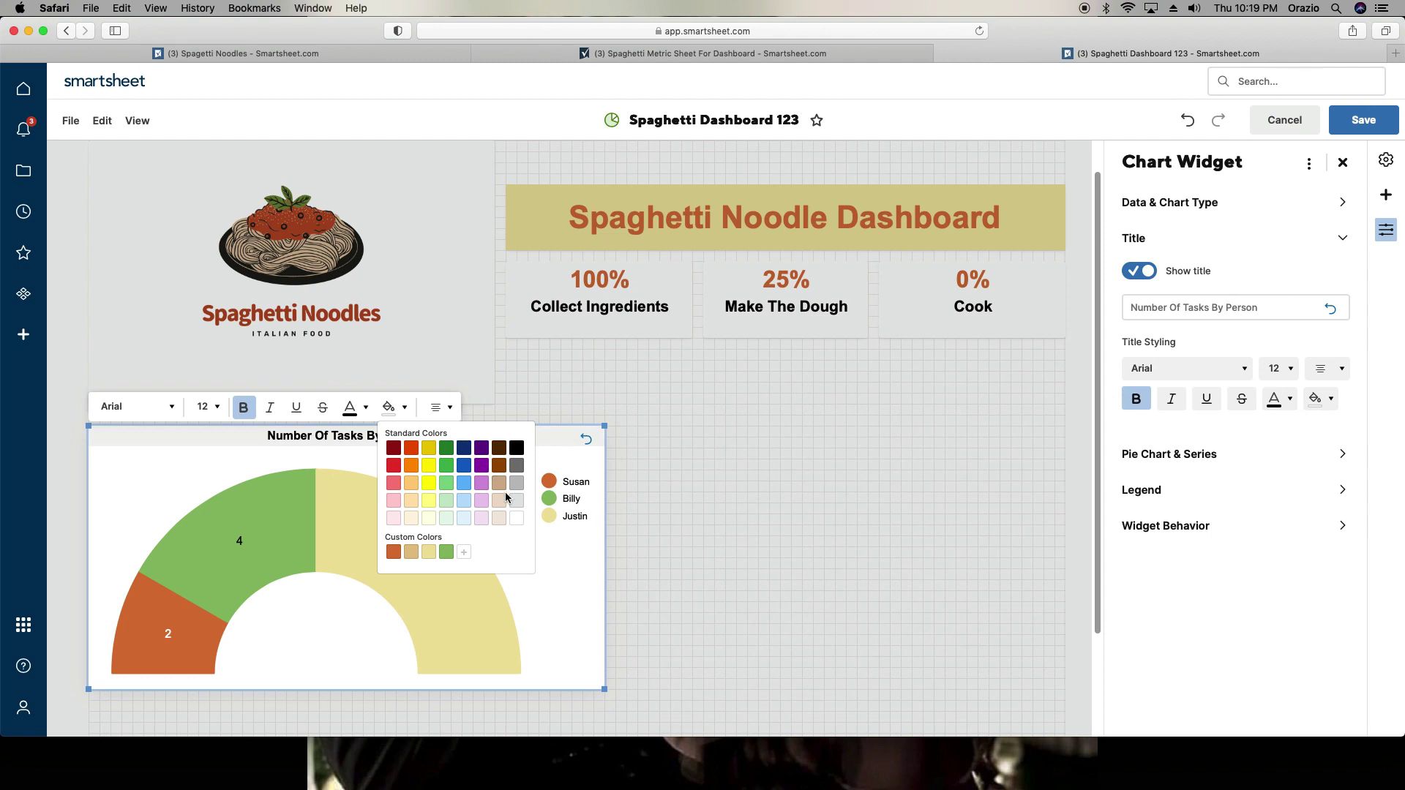
click(365, 407)
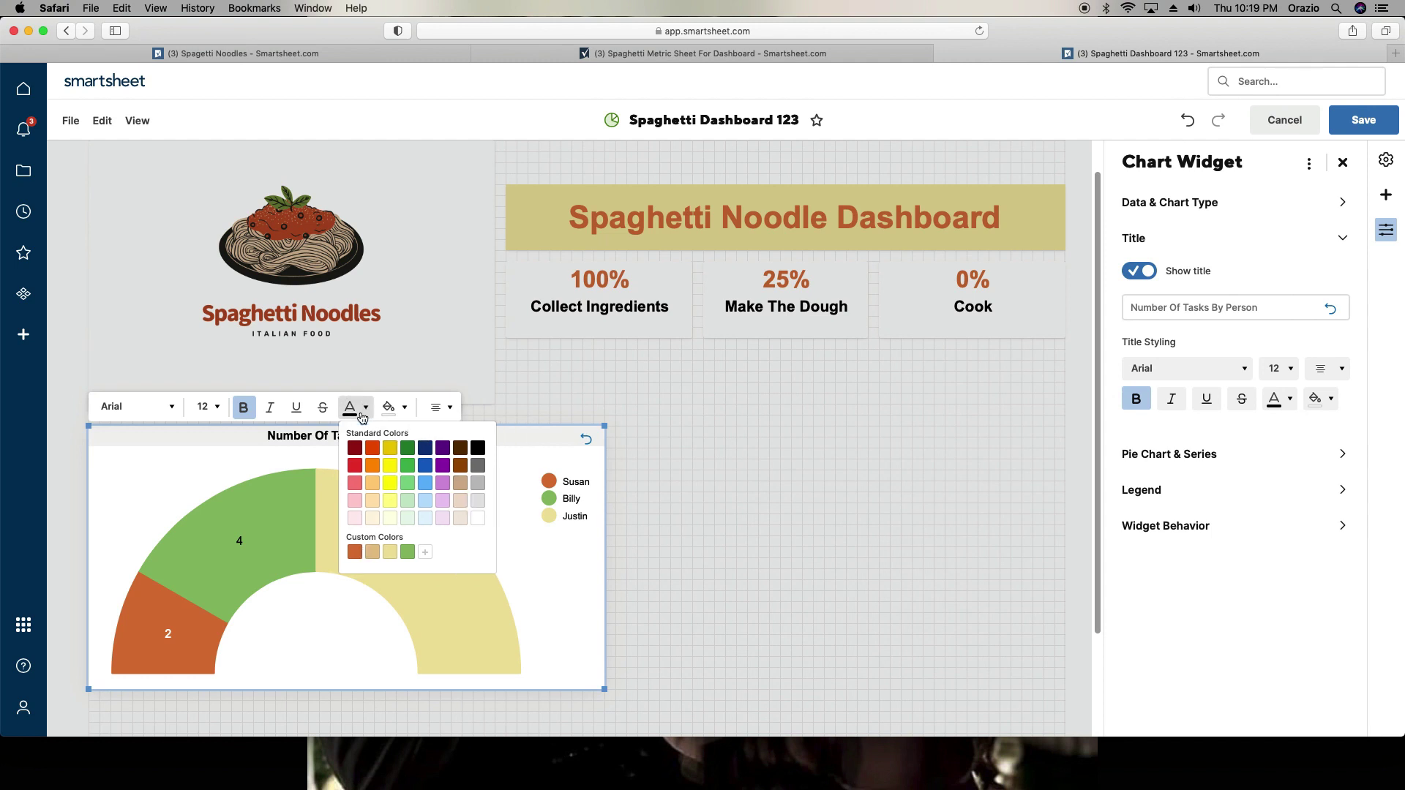
click(354, 552)
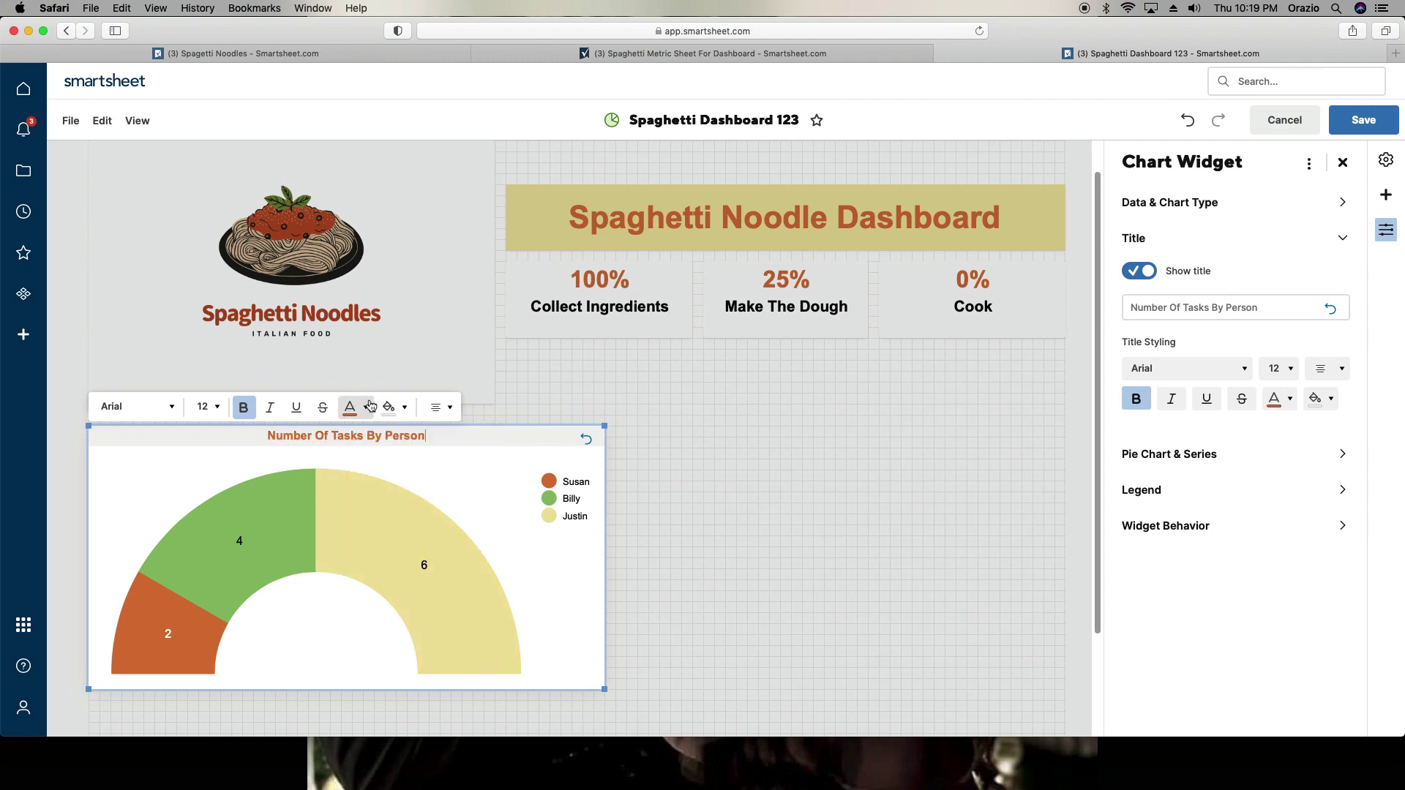
click(208, 407)
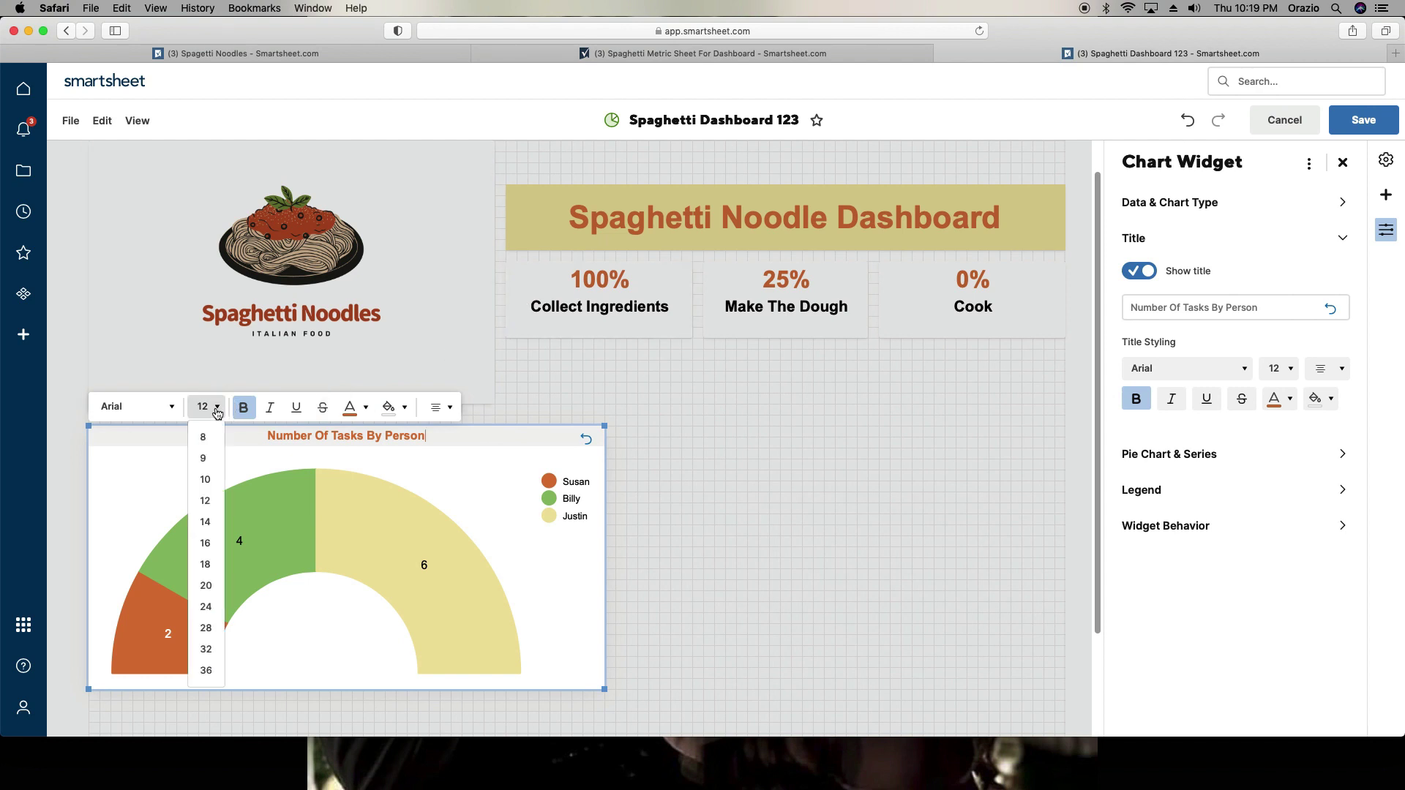
click(207, 606)
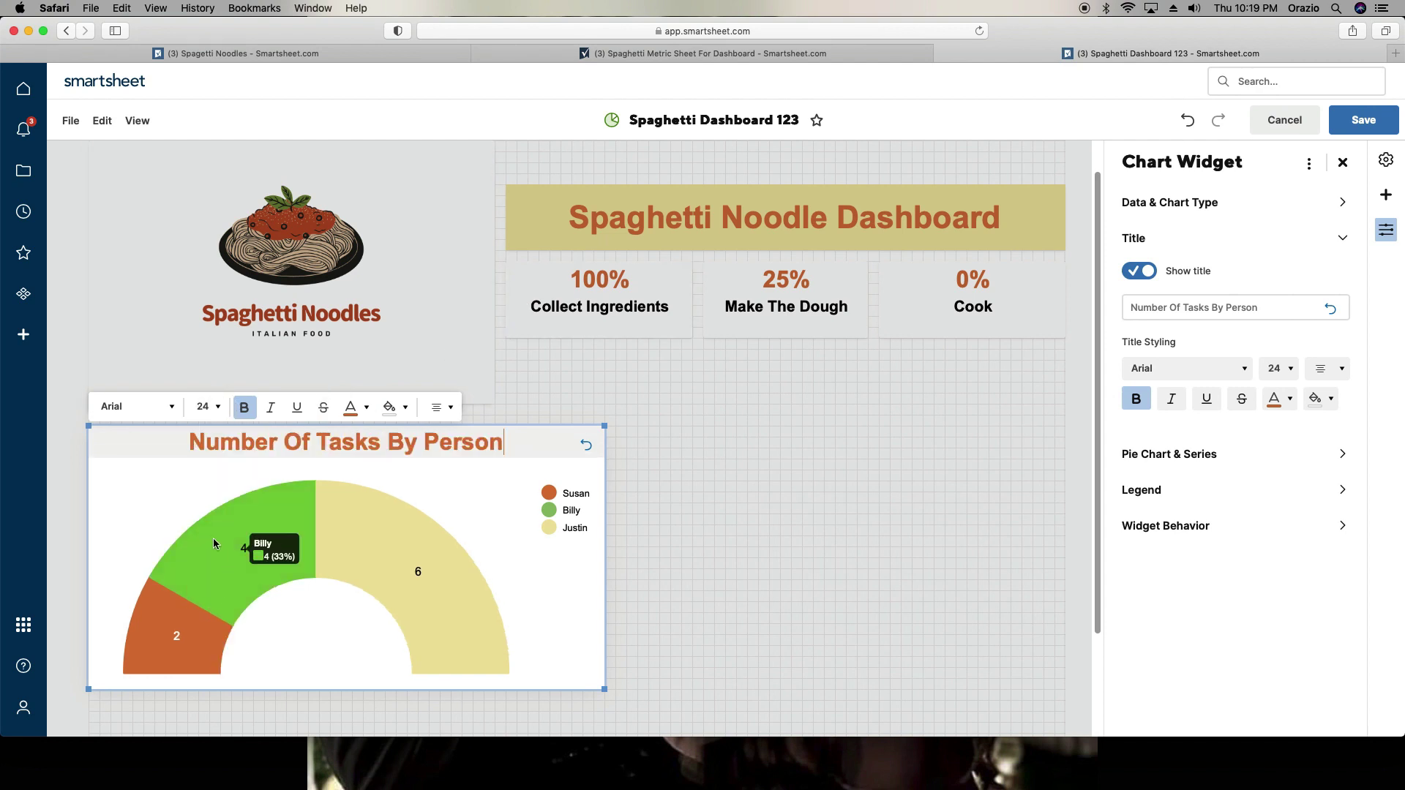
click(207, 407)
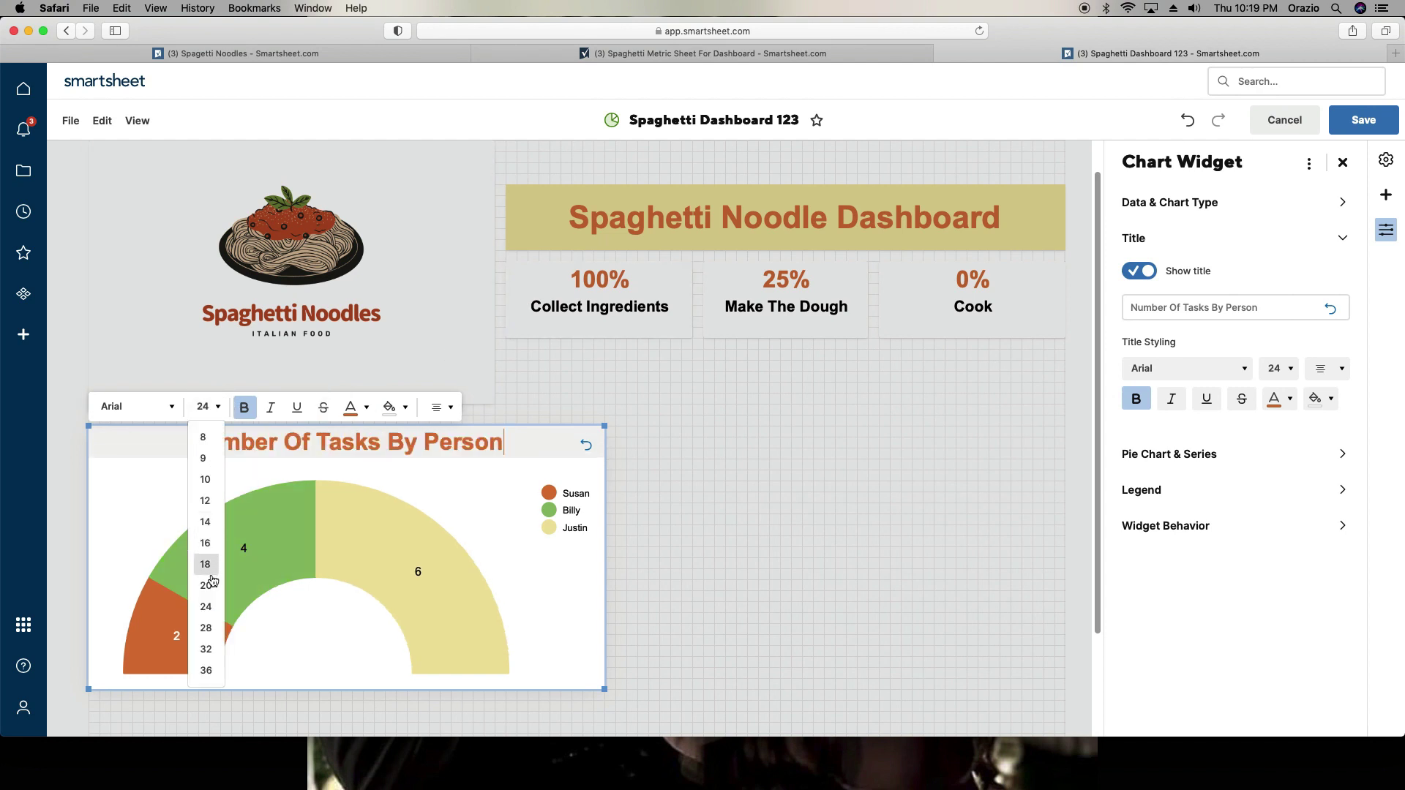
click(205, 564)
Step: Fill the chart title's background with light gray and save the dashboard
click(402, 407)
click(516, 510)
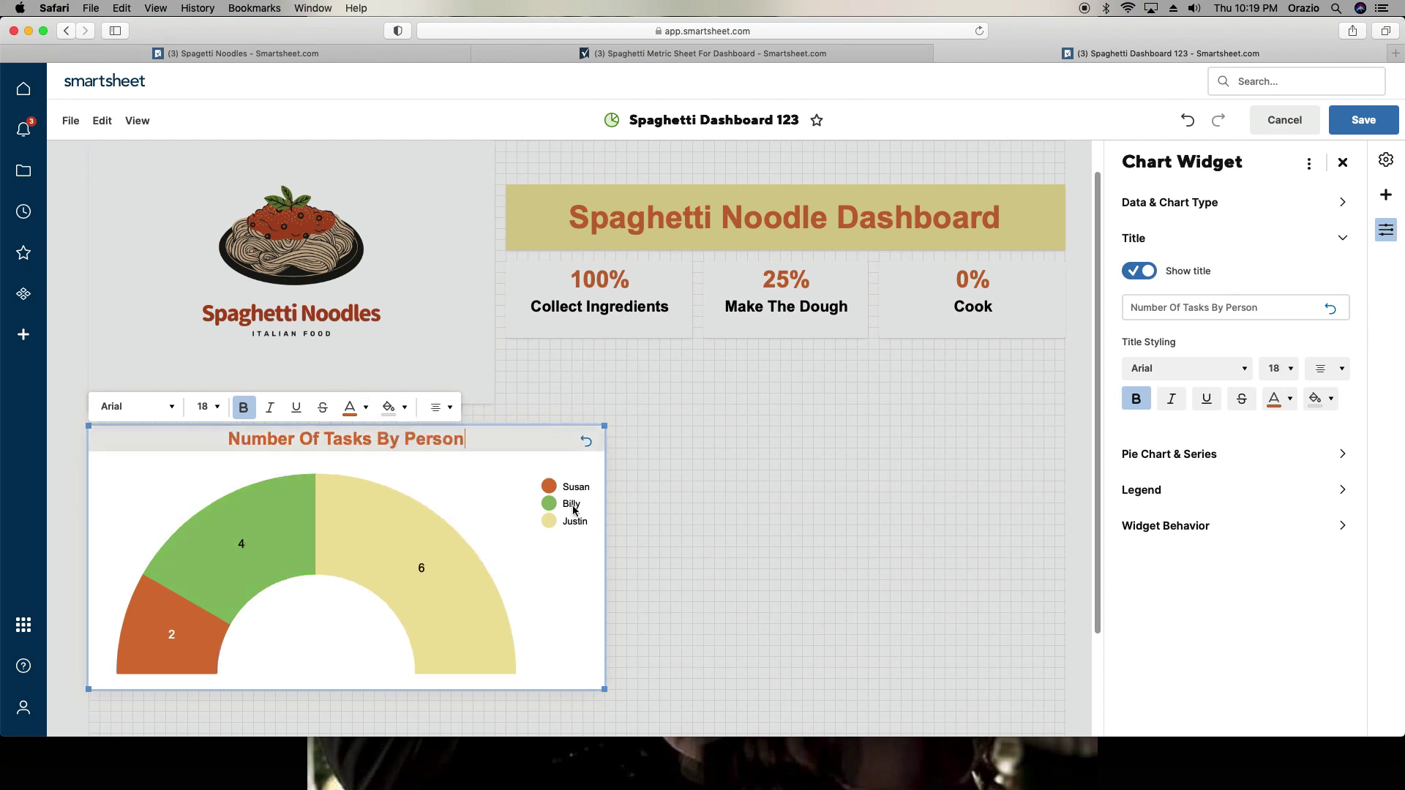
click(838, 506)
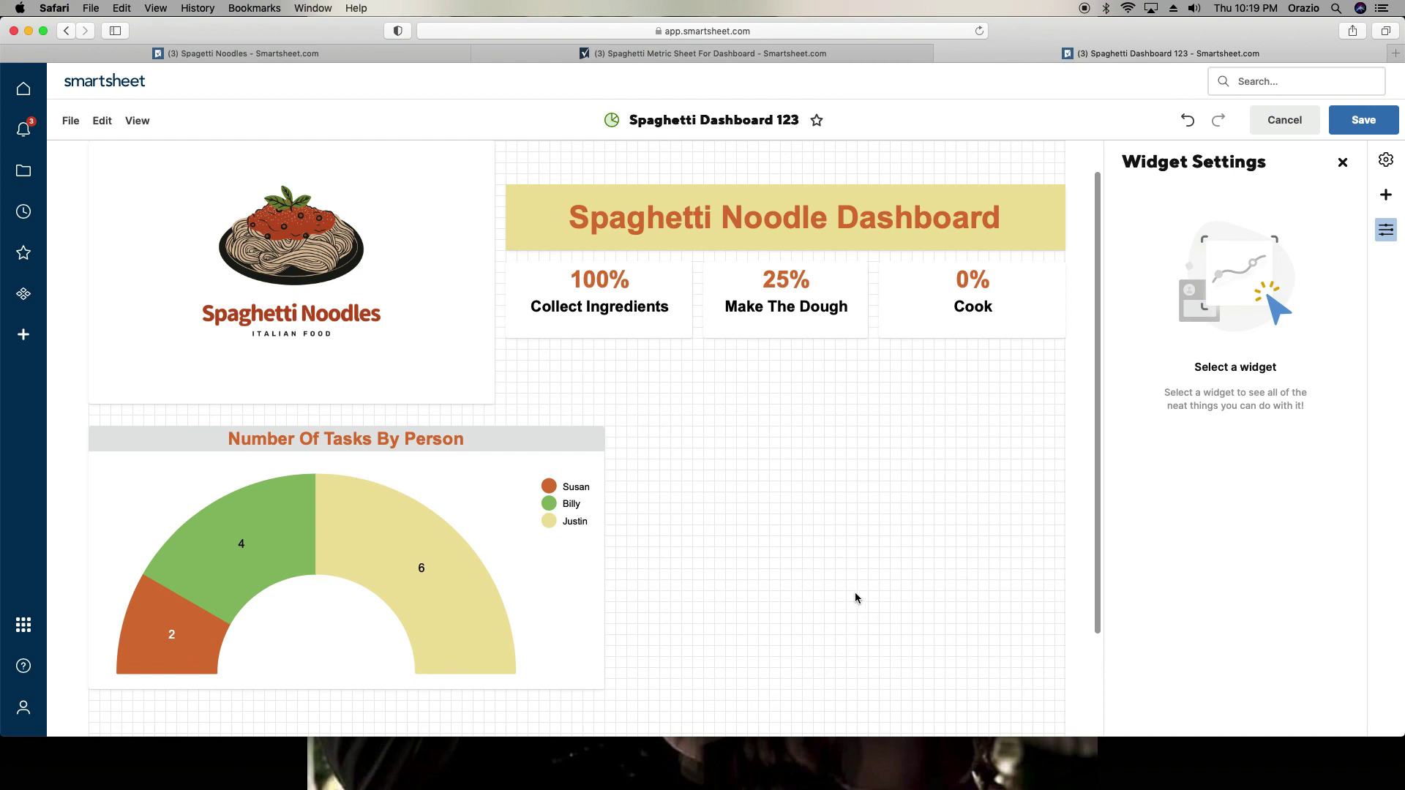
scroll(855, 594, down, 1)
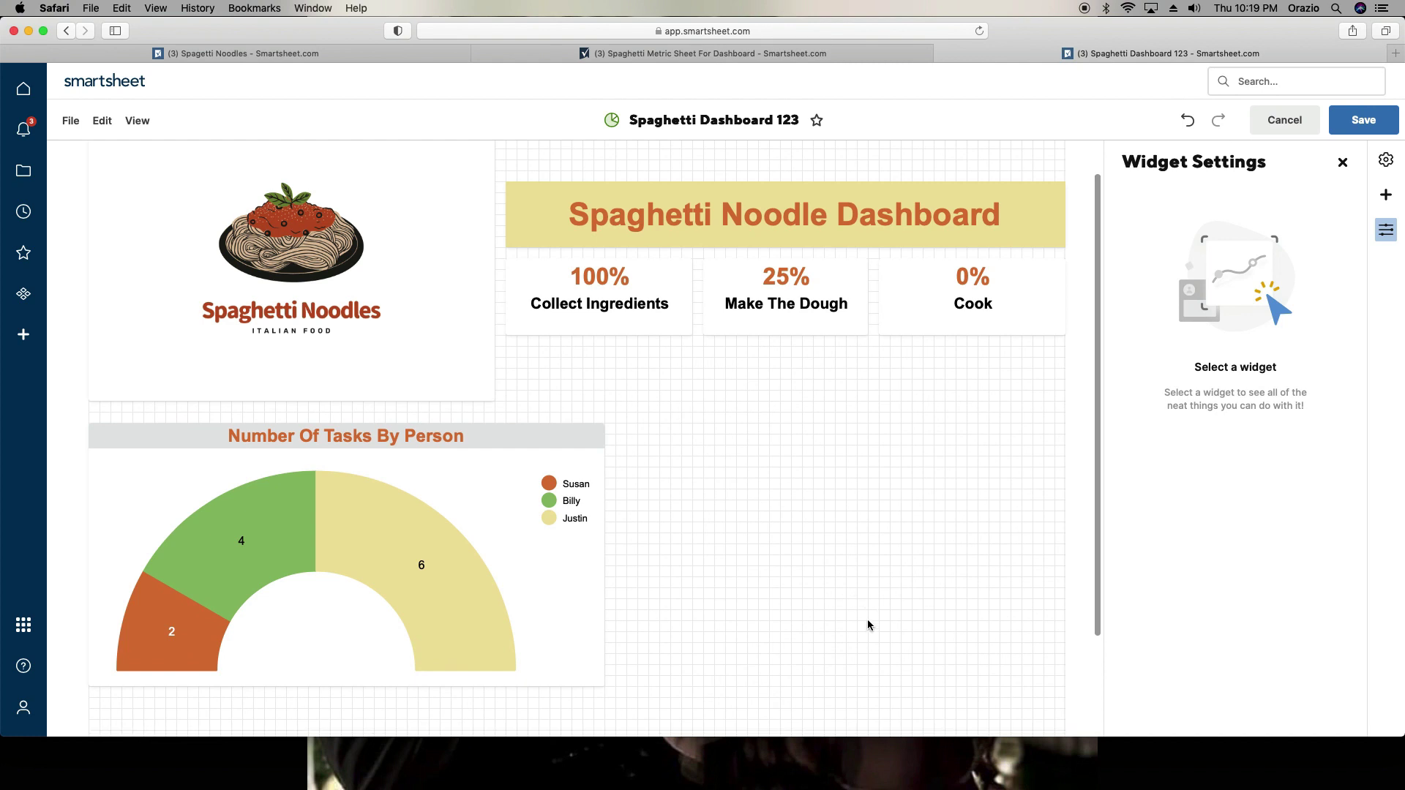
click(417, 433)
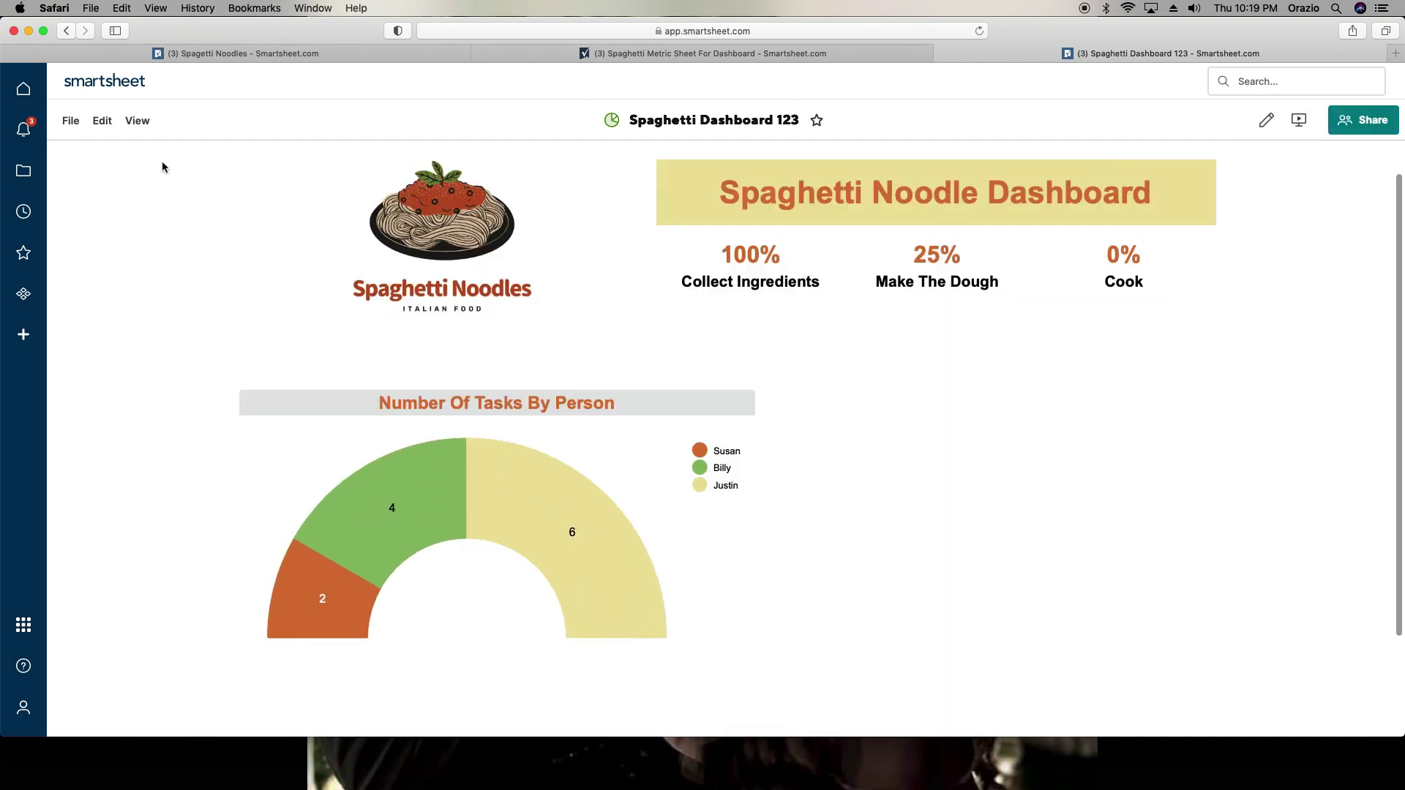
Step: Reopen the dashboard for editing and fill the chart title's background with the custom pale yellow
click(102, 121)
click(123, 152)
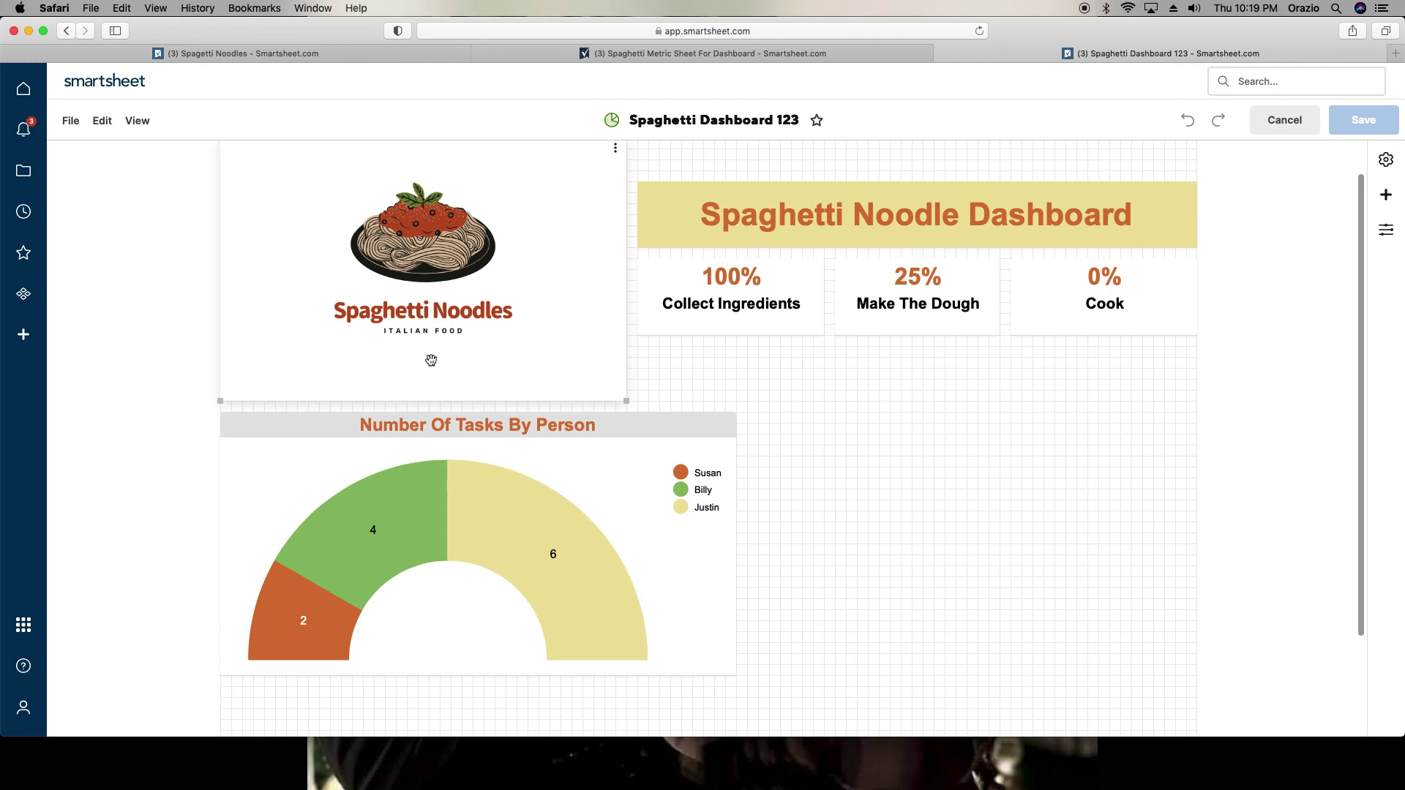
click(111, 131)
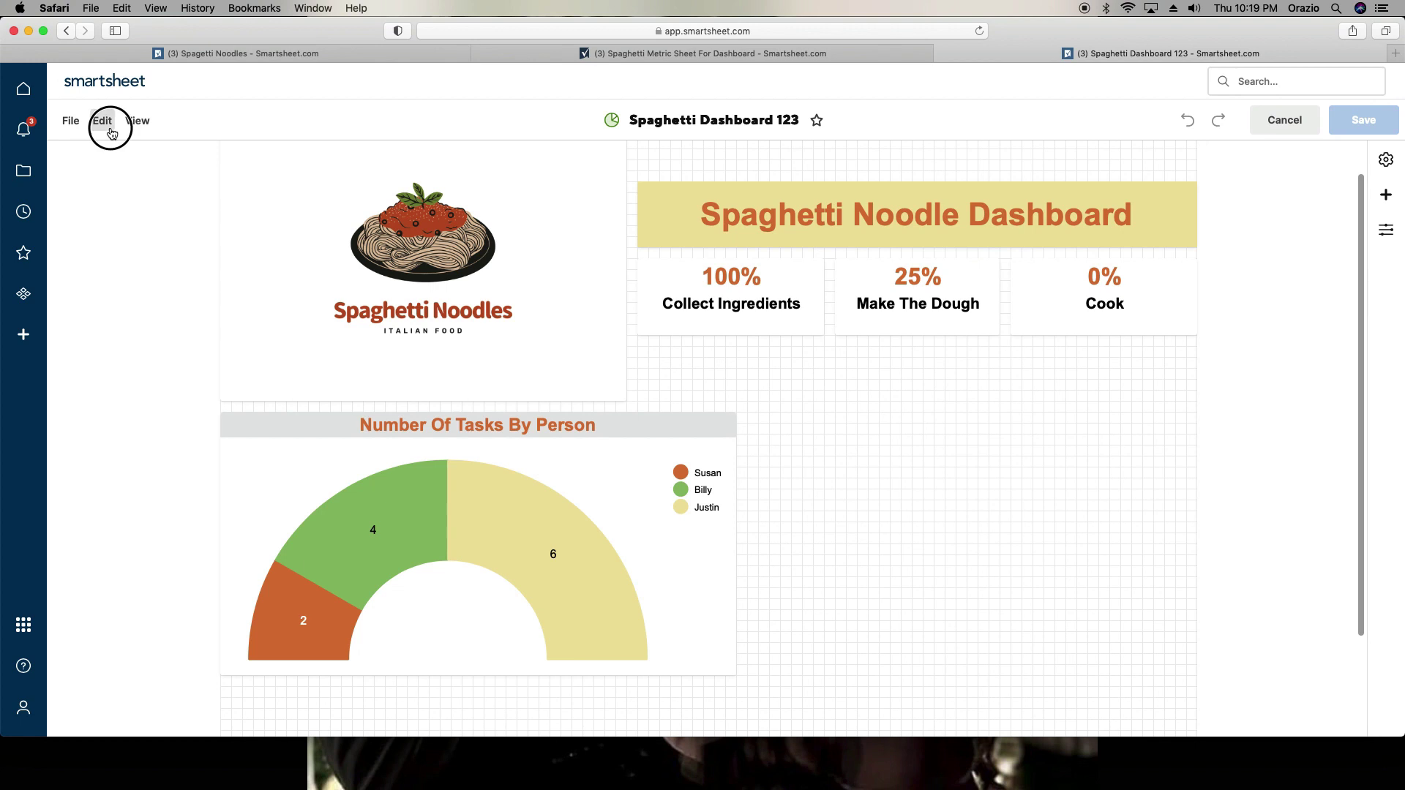
click(307, 425)
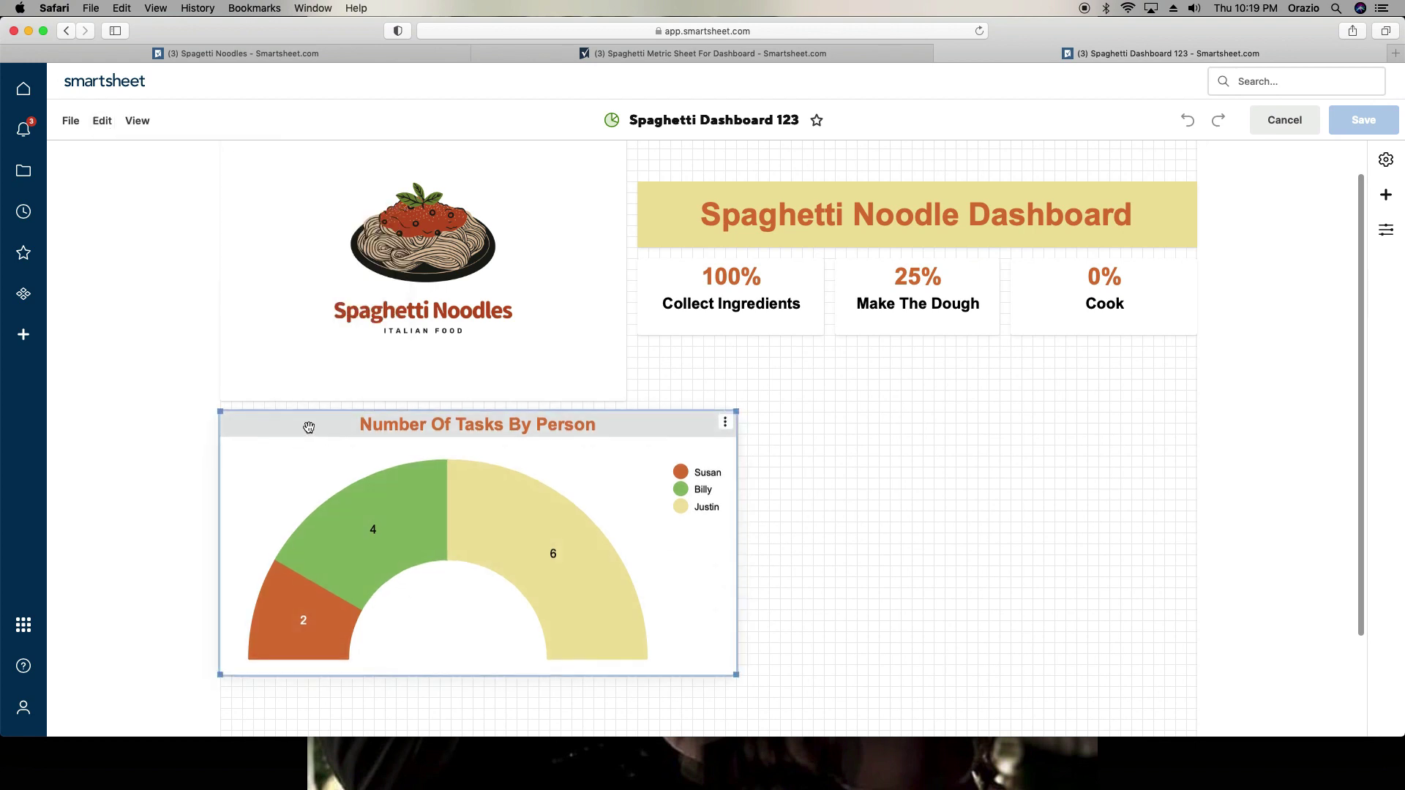
click(725, 422)
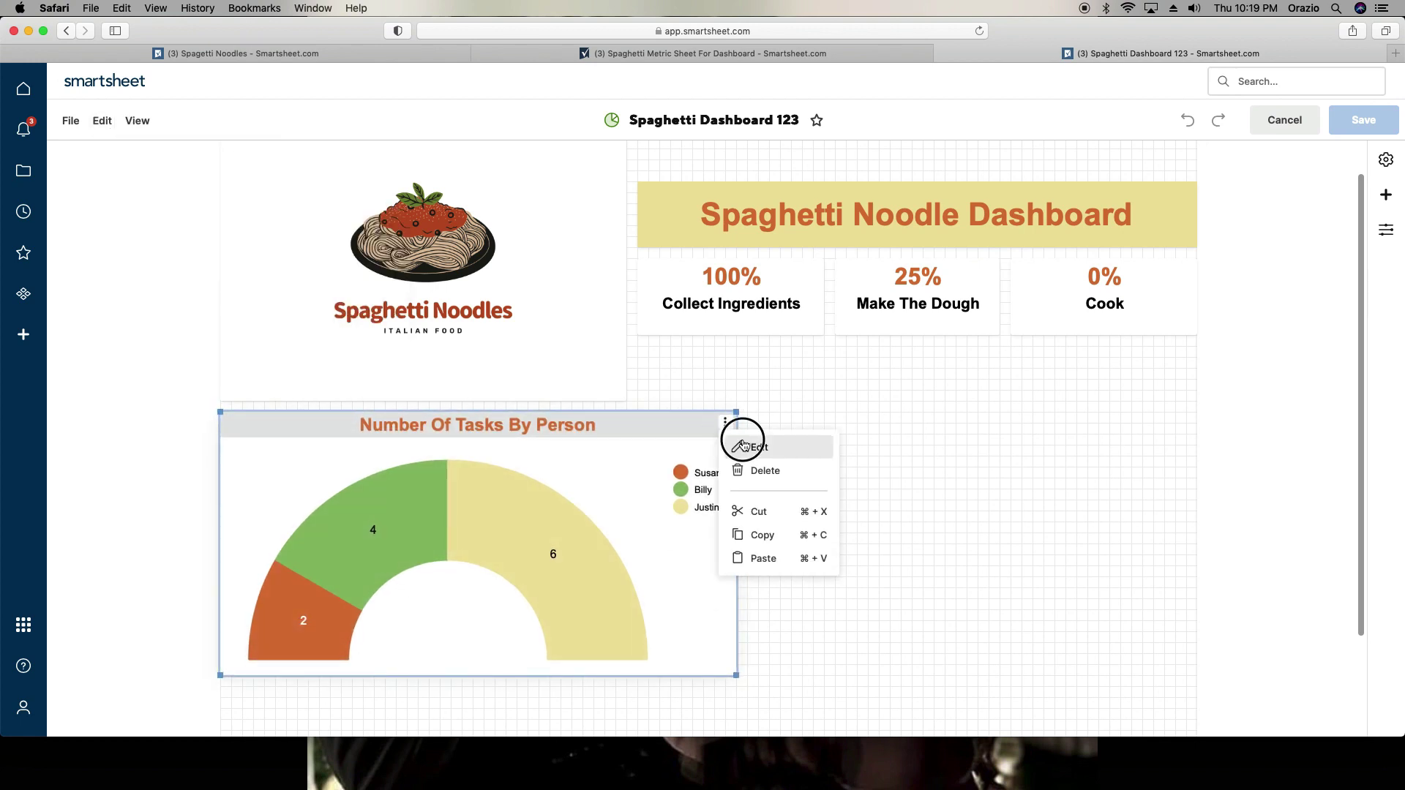
click(750, 445)
click(519, 424)
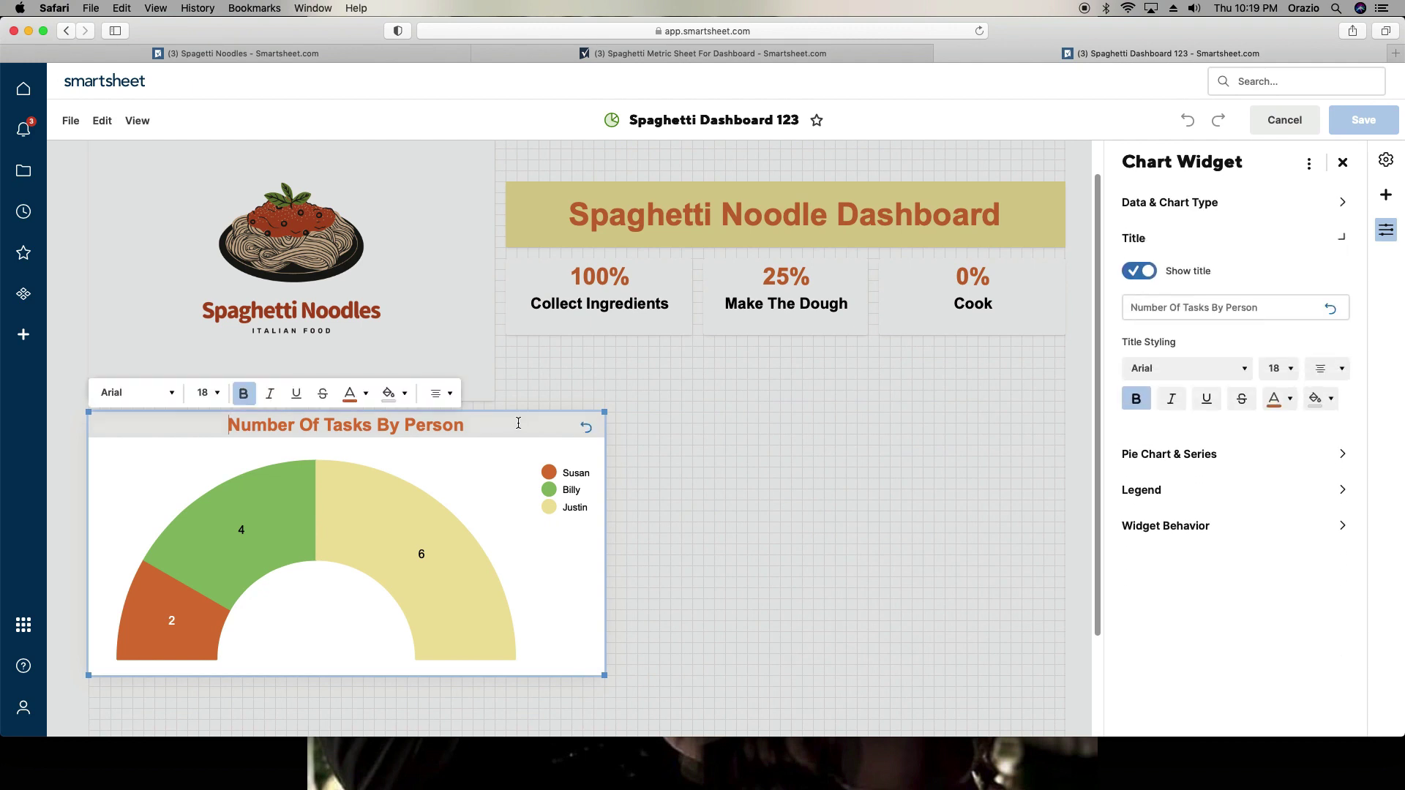
click(399, 393)
click(430, 539)
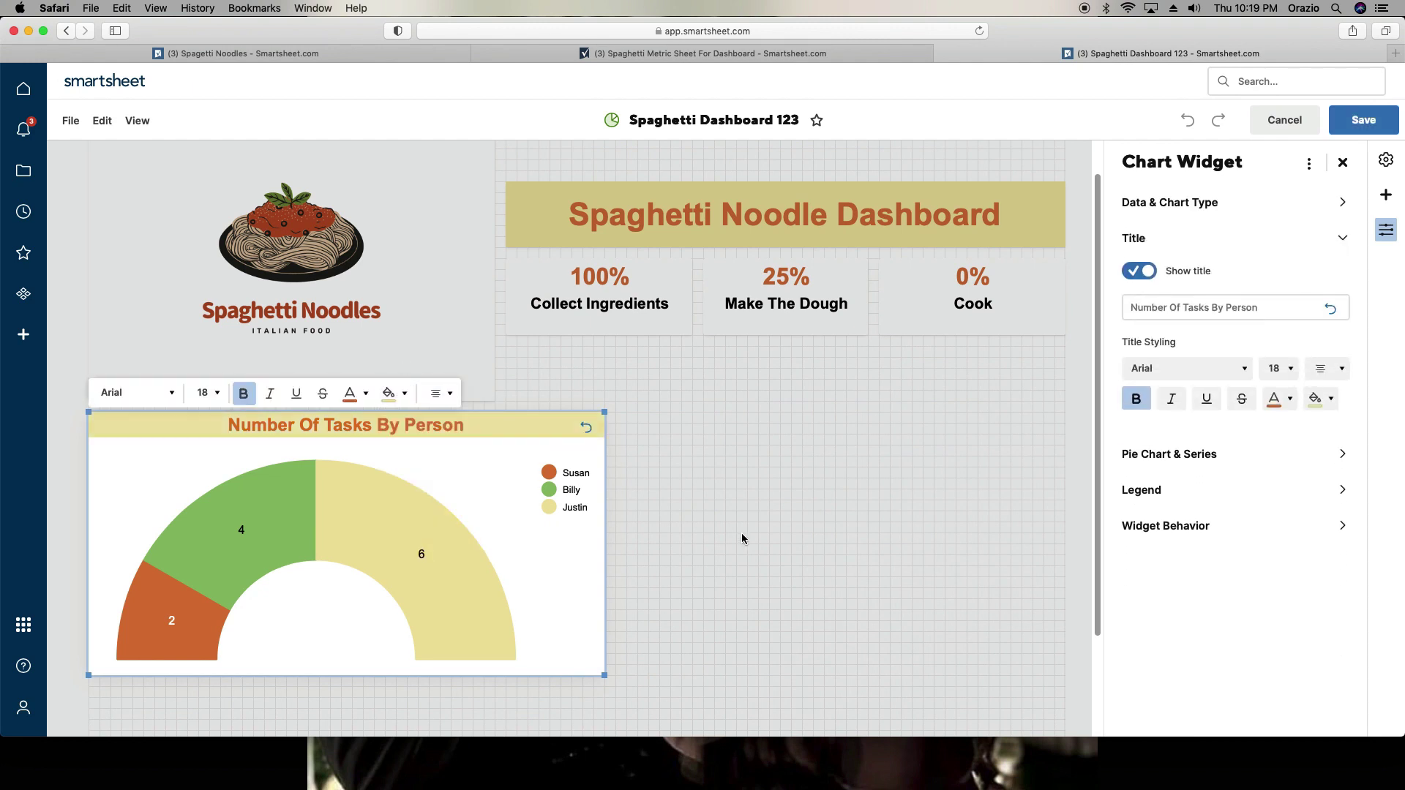
Step: Deselect the chart widget and save the dashboard
click(780, 515)
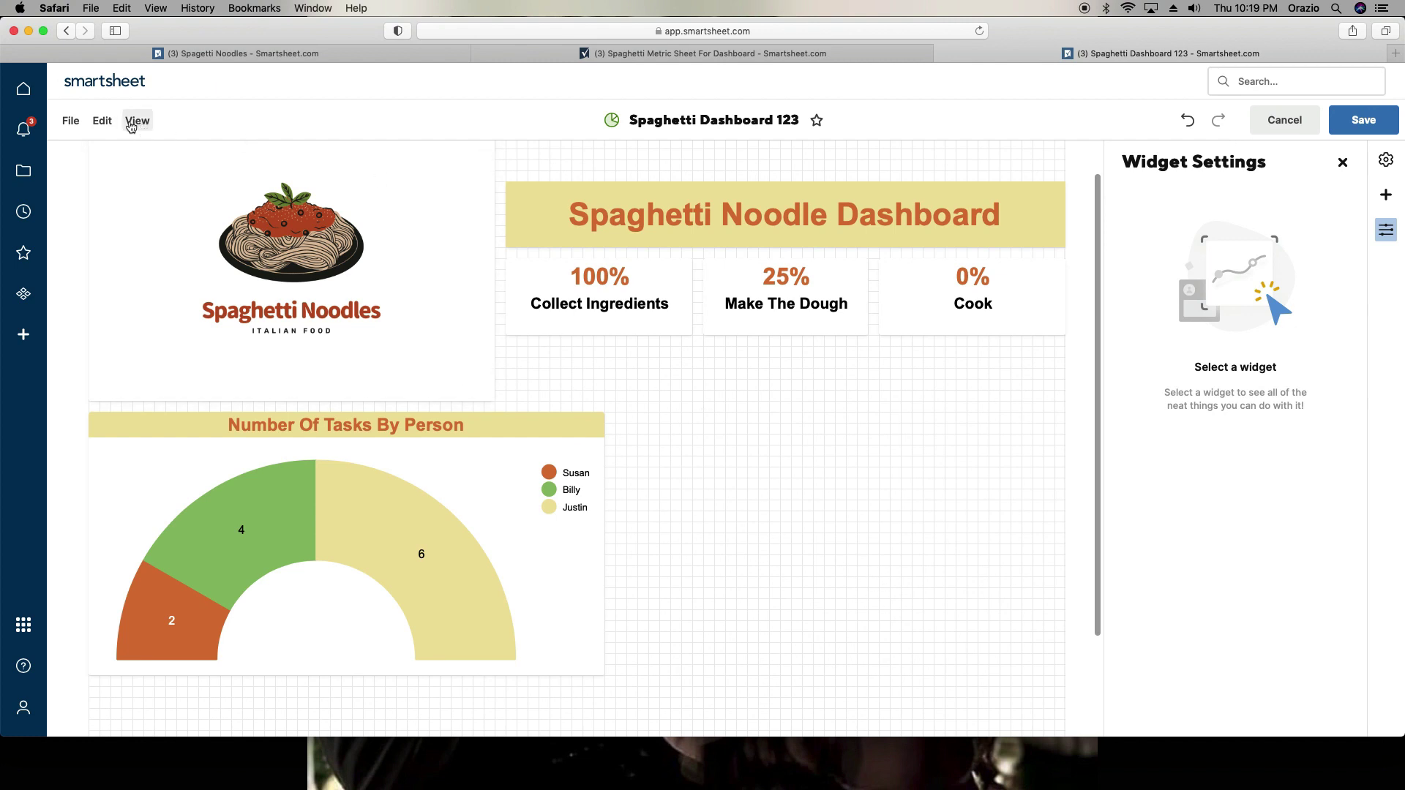
click(102, 121)
mouse_move(209, 226)
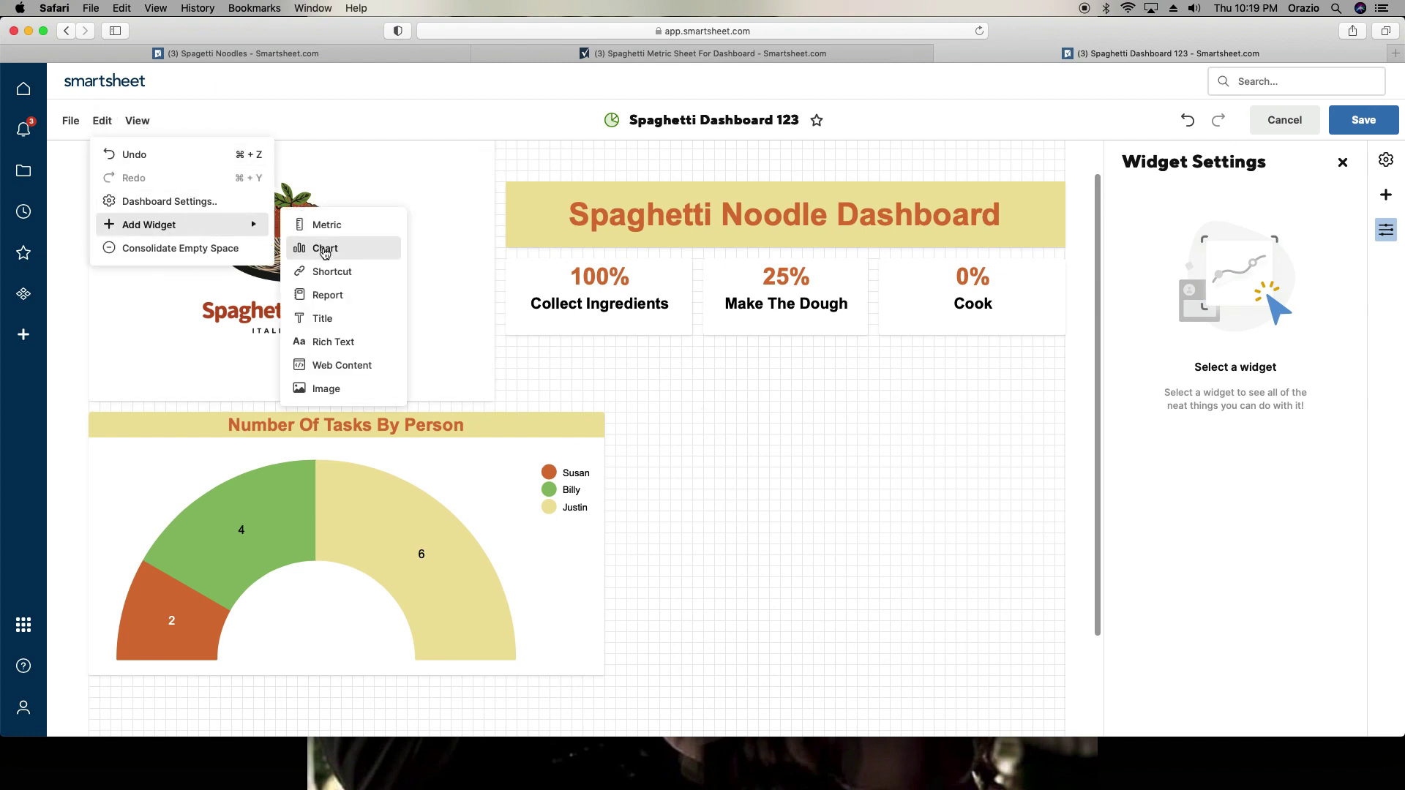
click(1133, 630)
click(1361, 120)
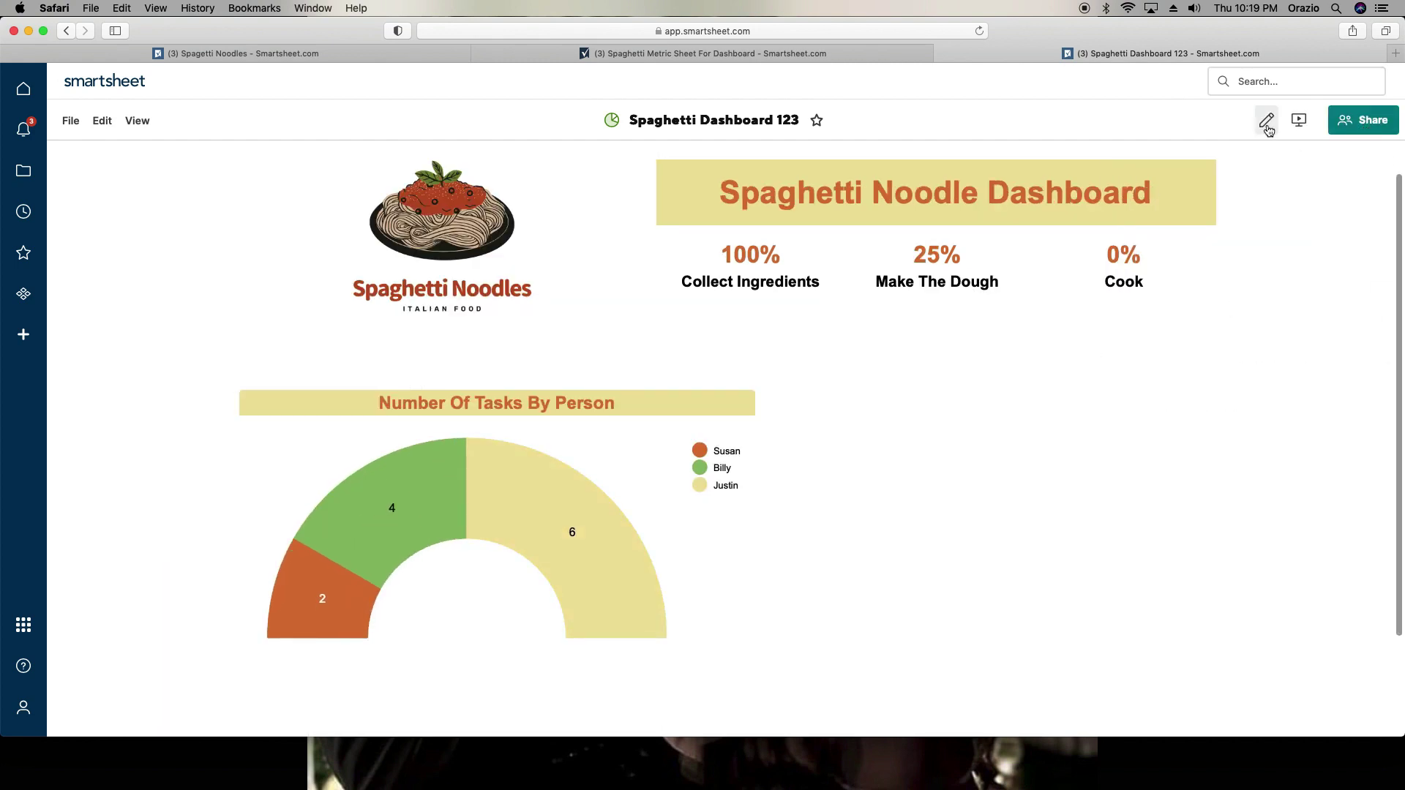
Step: Reopen the dashboard for editing and add an empty chart widget beside the donut chart
click(1266, 120)
click(1385, 195)
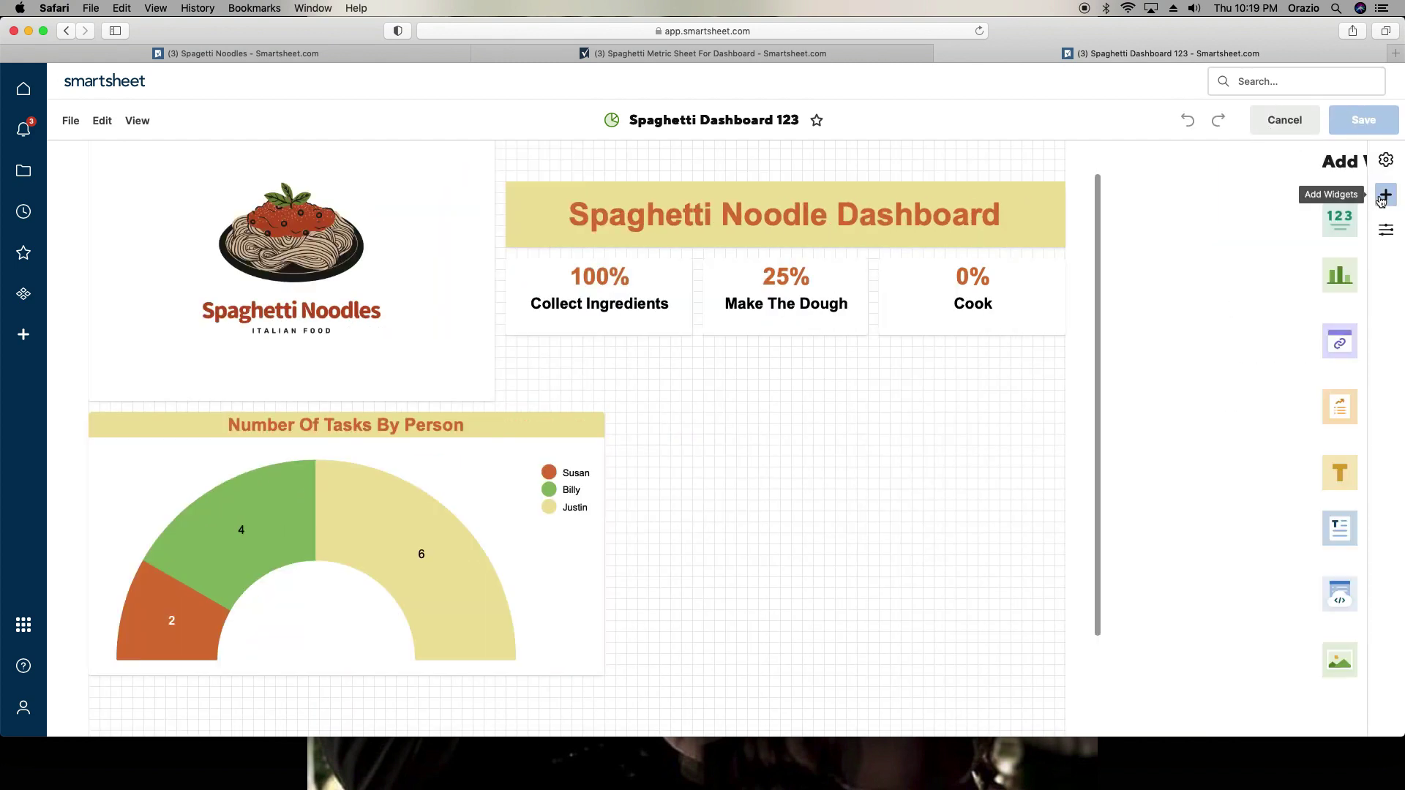
click(1272, 276)
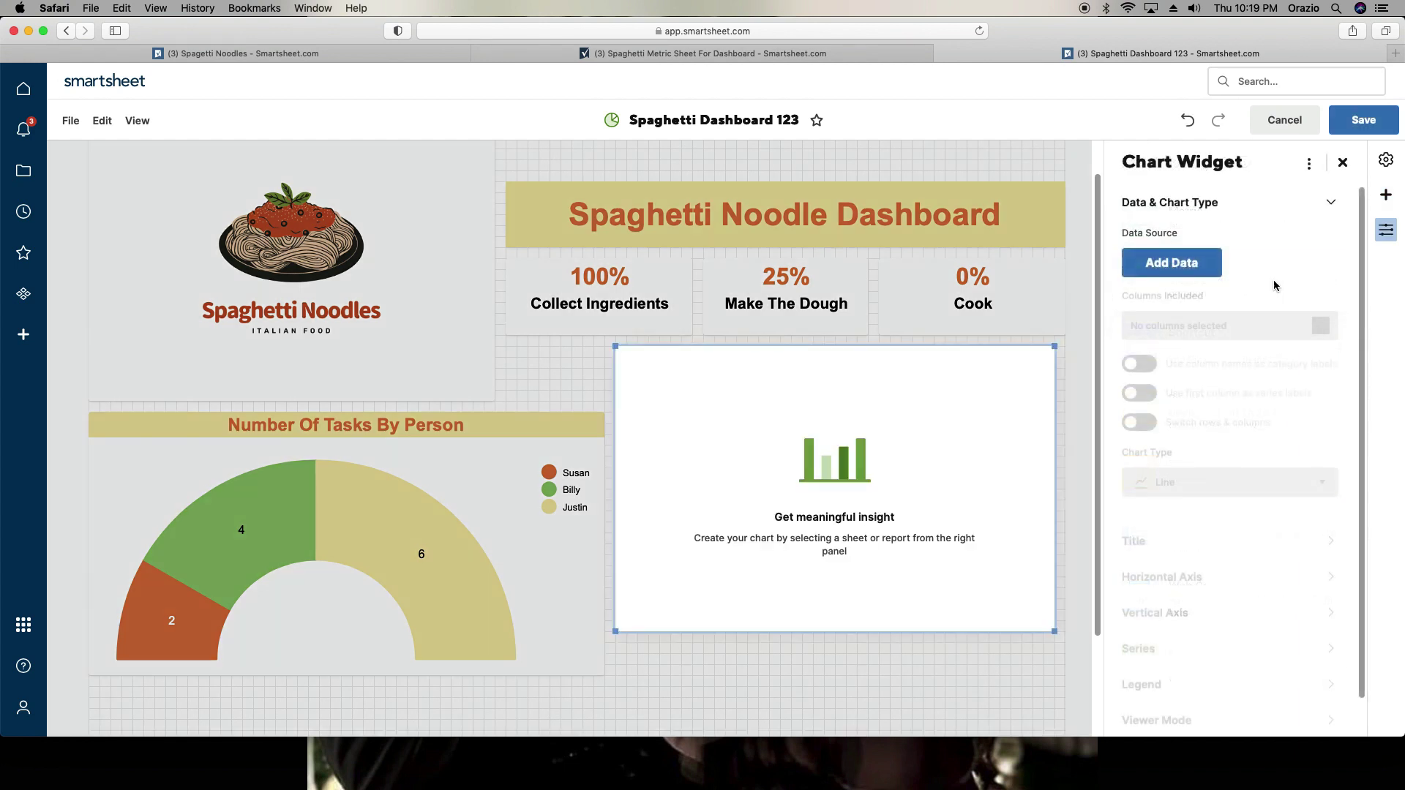
Step: Add the Primary Column and Formula cells of rows 2–4 from Spaghetti Metric Sheet For Dashboard as the empty chart's data
click(1152, 267)
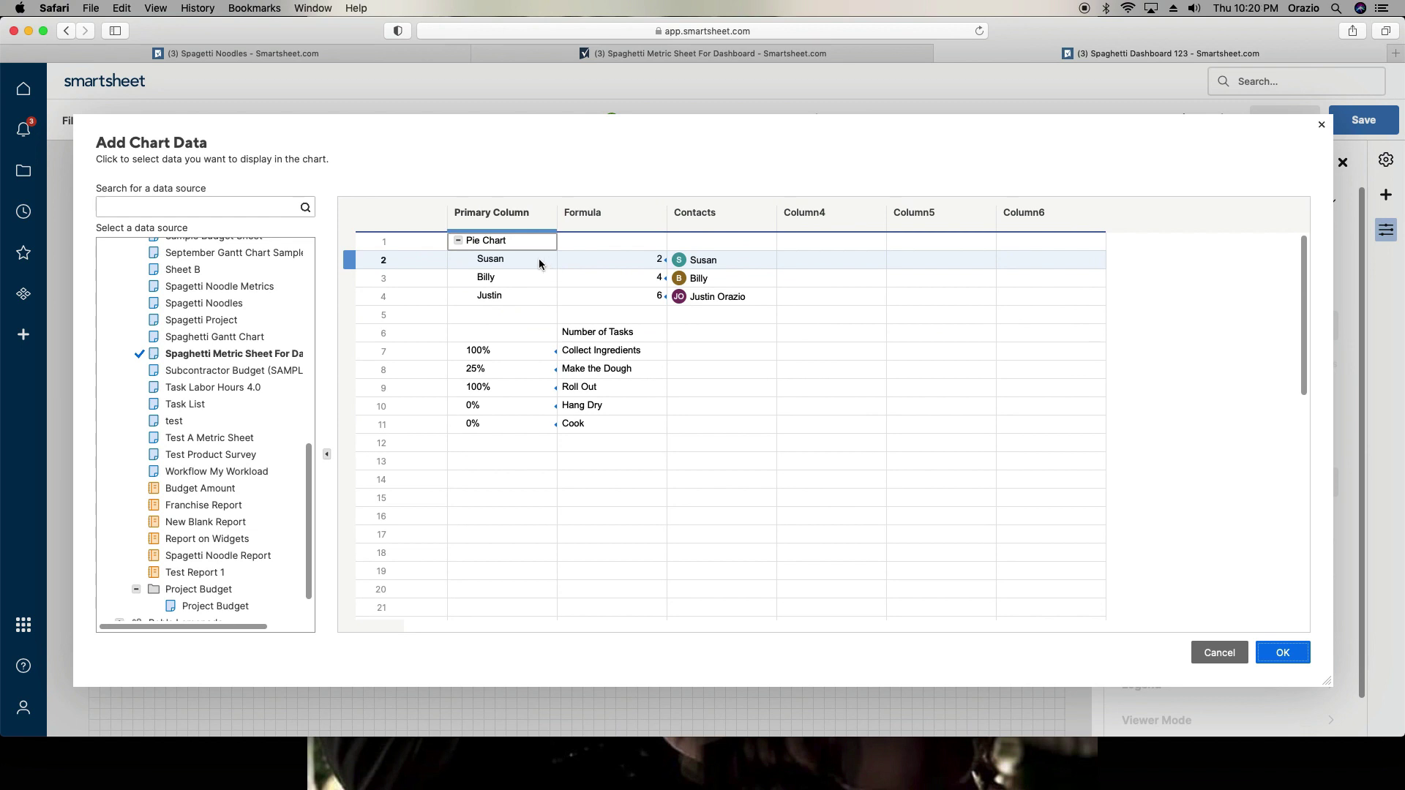
drag(542, 262, 580, 294)
click(1281, 652)
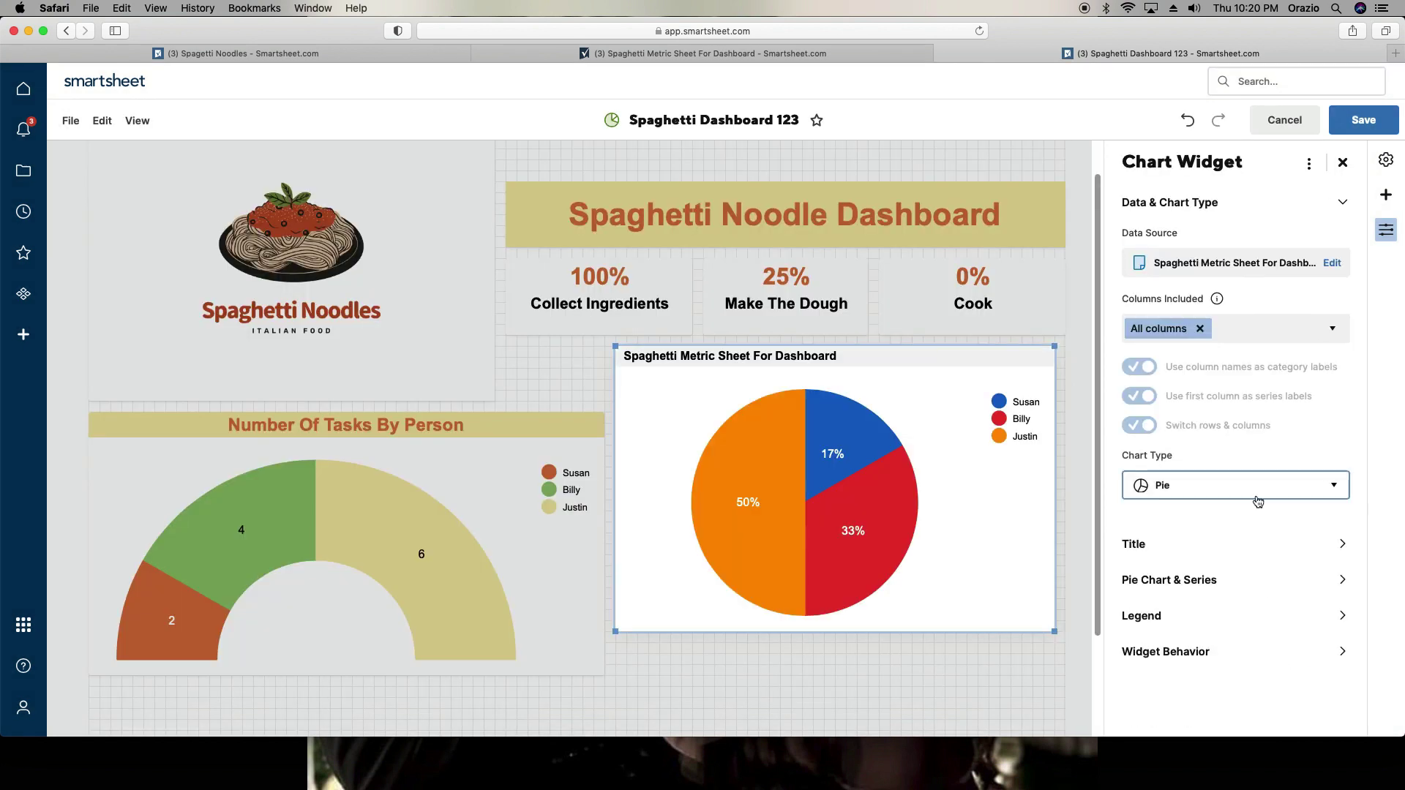
Step: Change the new chart's type from Pie to Bar
click(1199, 491)
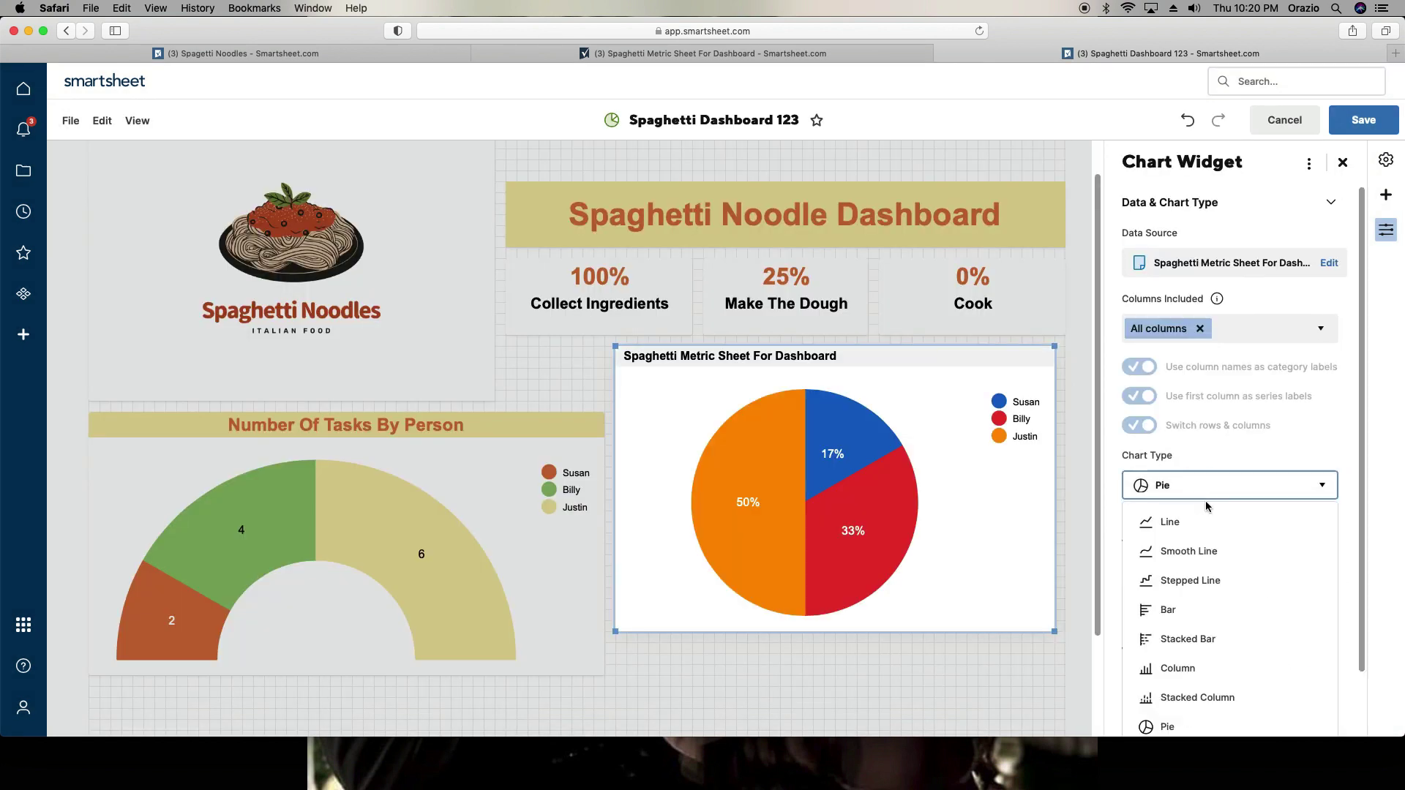
scroll(1238, 542, down, 2)
mouse_move(777, 512)
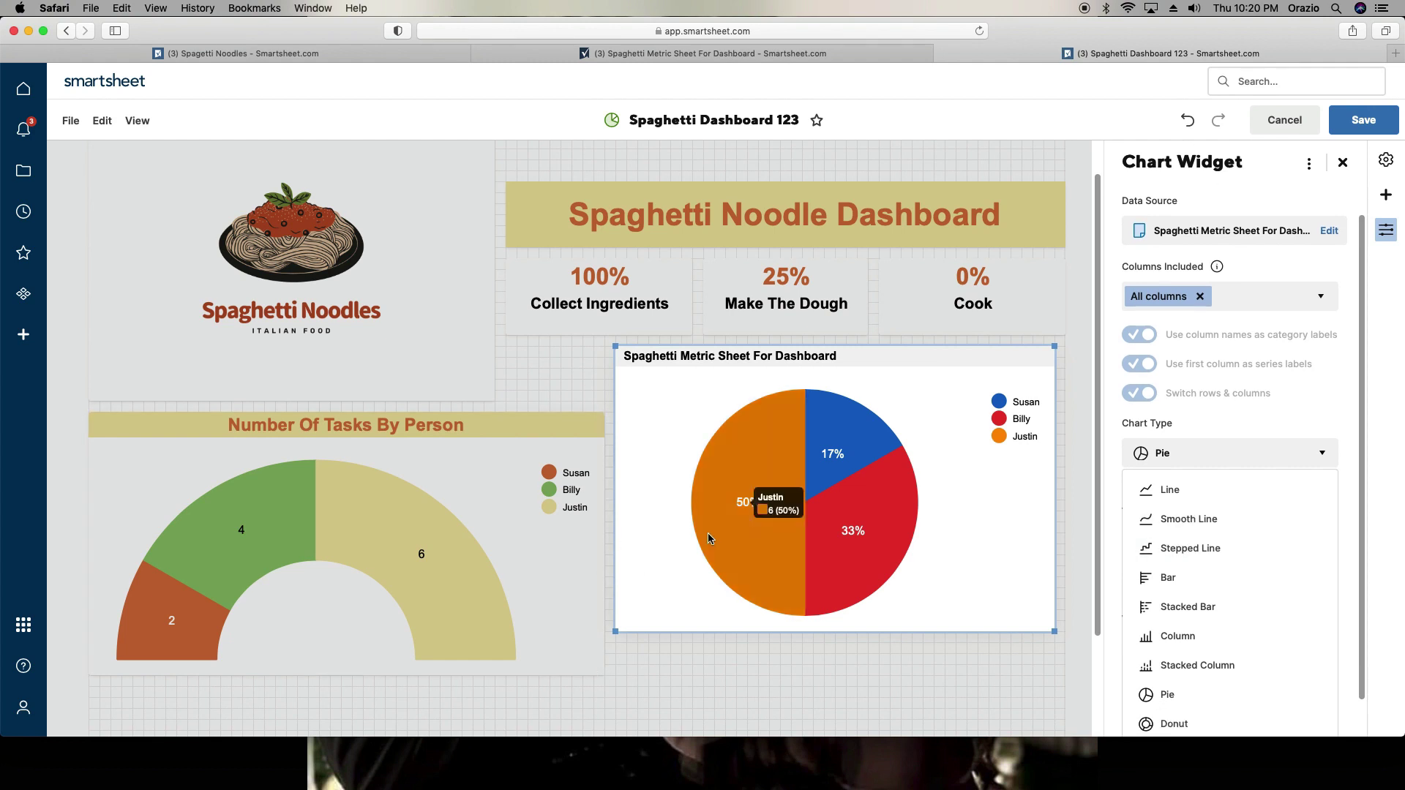
scroll(1187, 584, down, 1)
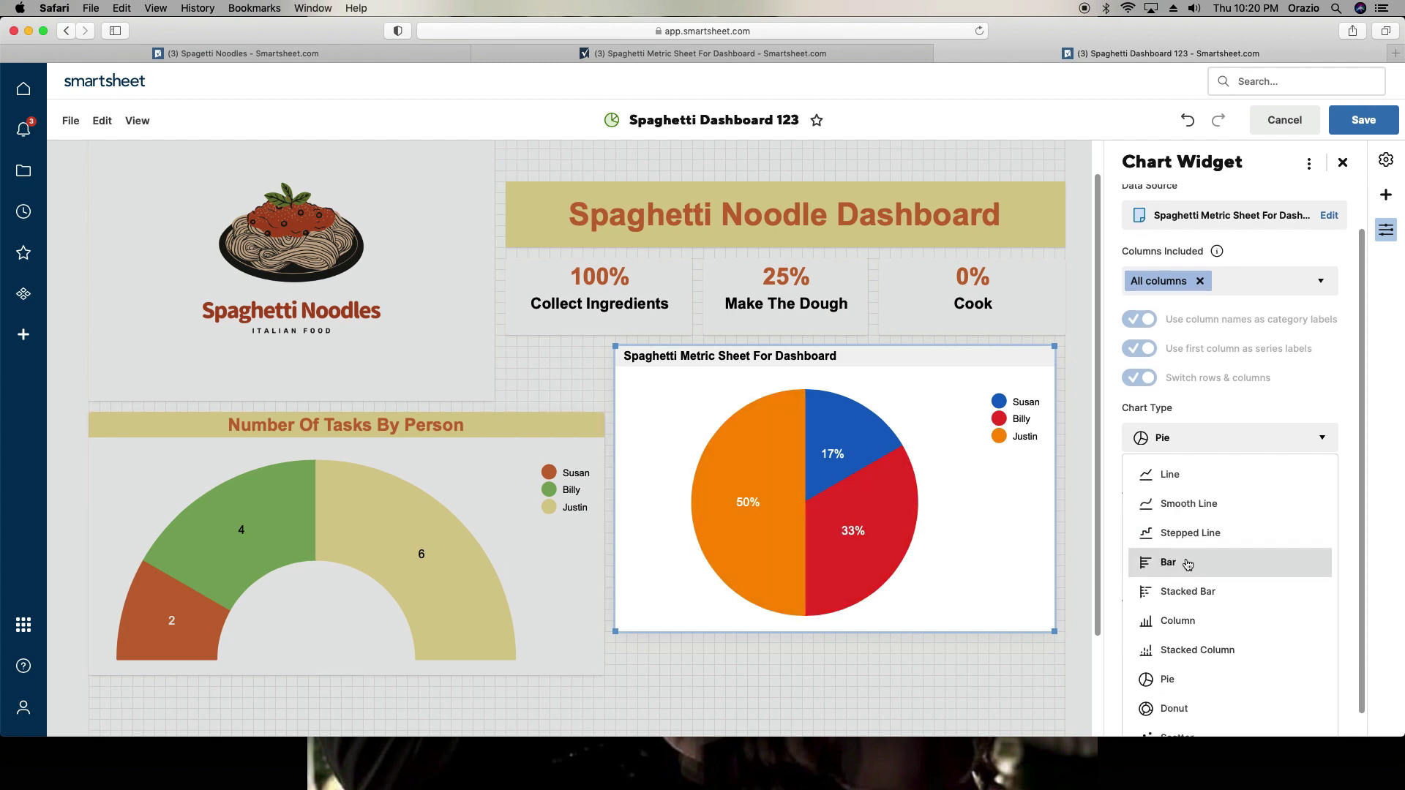
click(1187, 564)
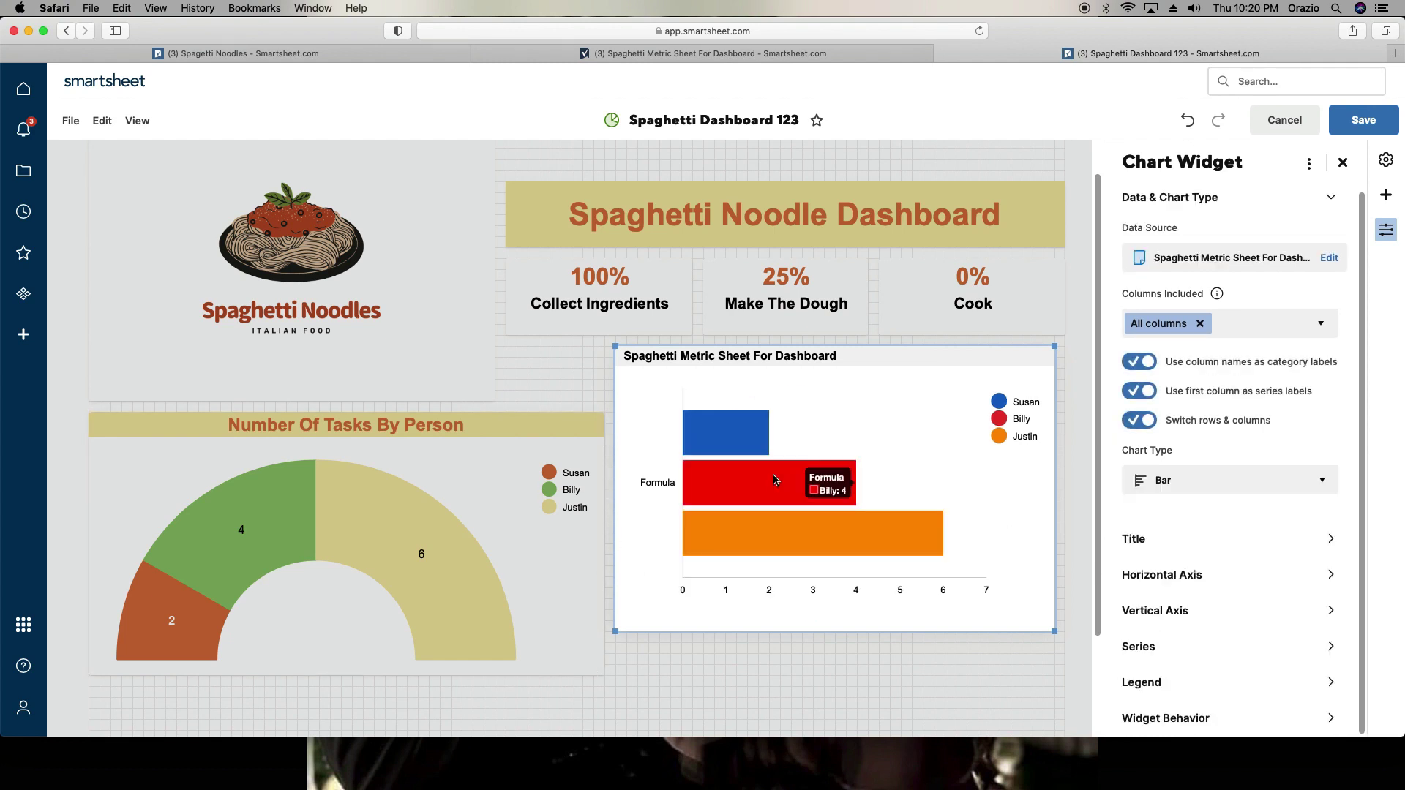
Step: Show tick mark lines on the bar chart's horizontal axis and always show value labels for all series
click(1183, 578)
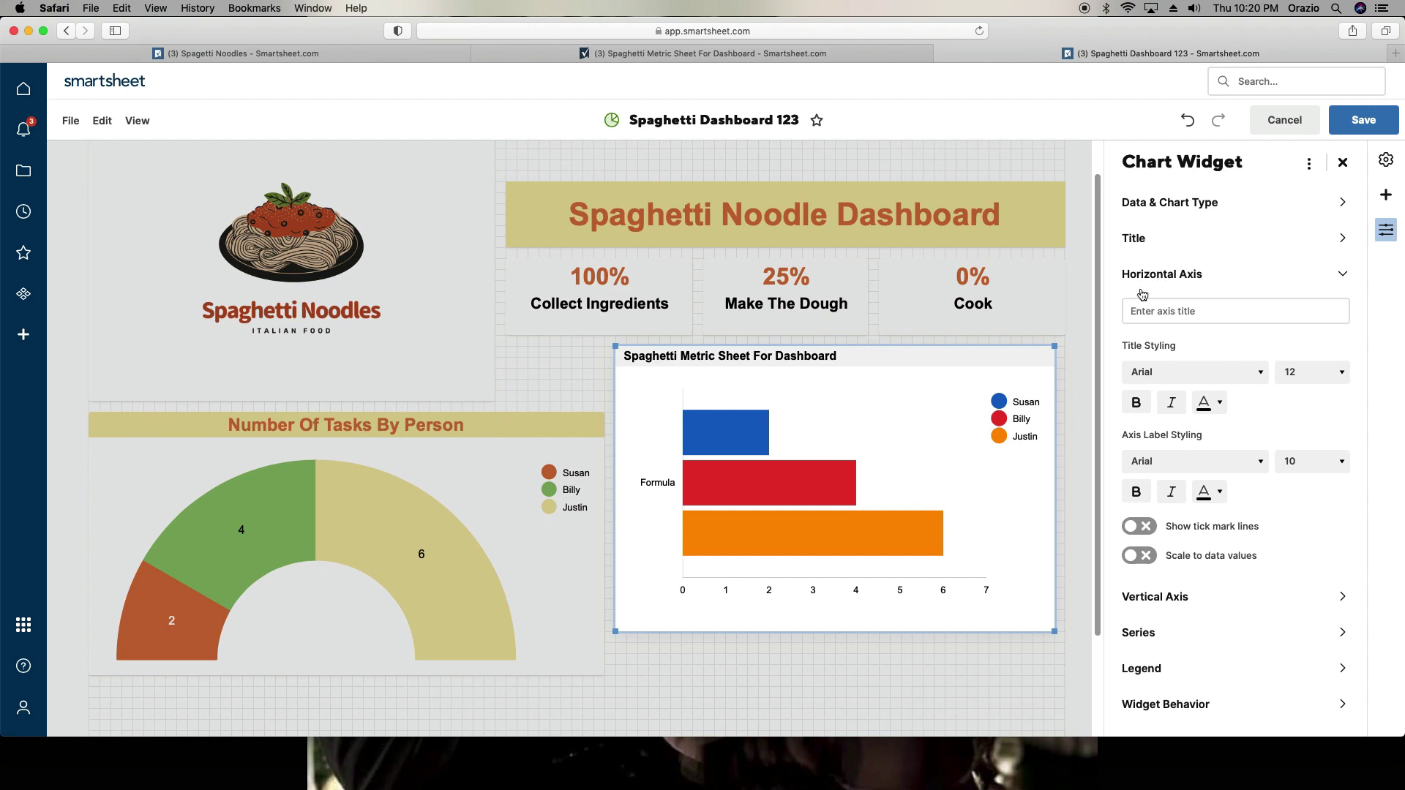
click(1142, 528)
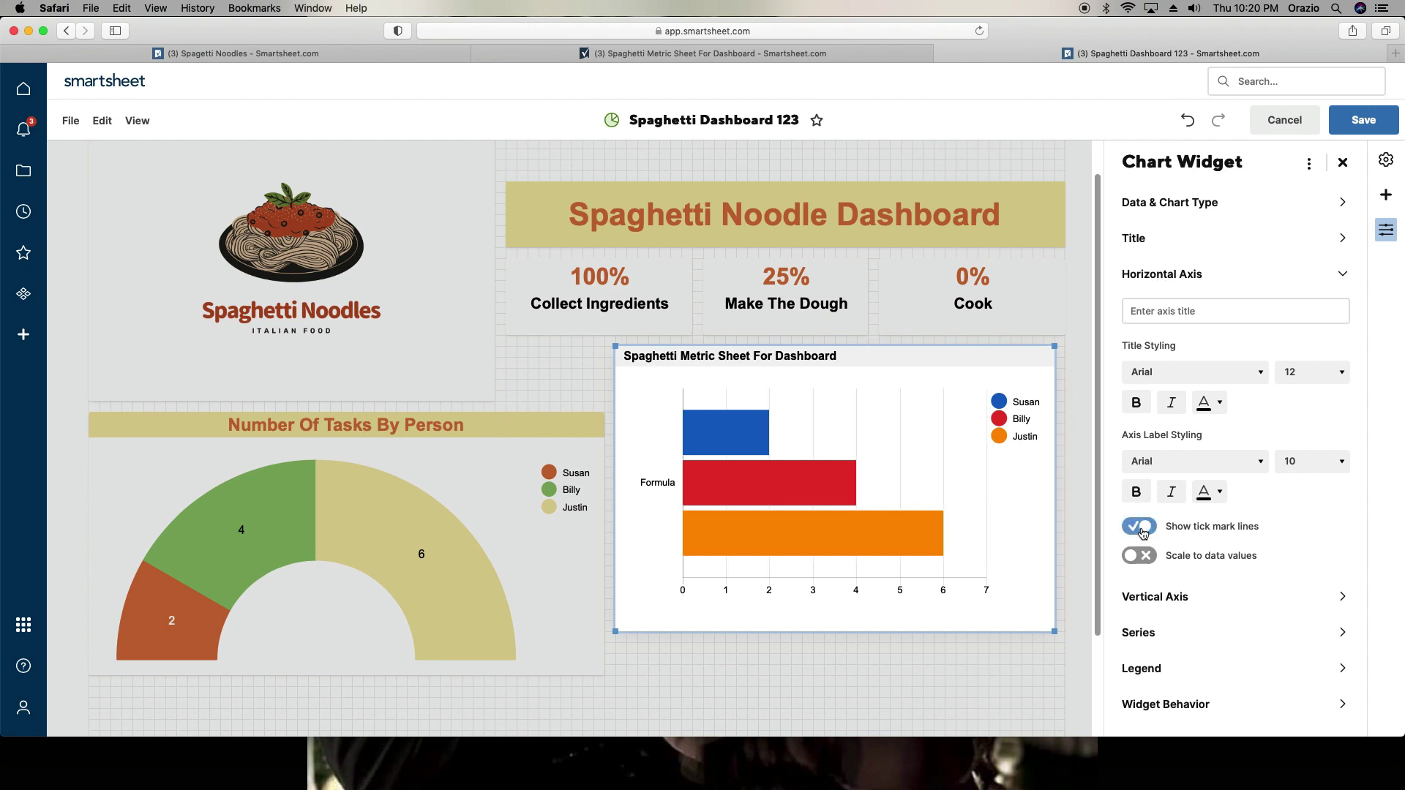
click(1144, 633)
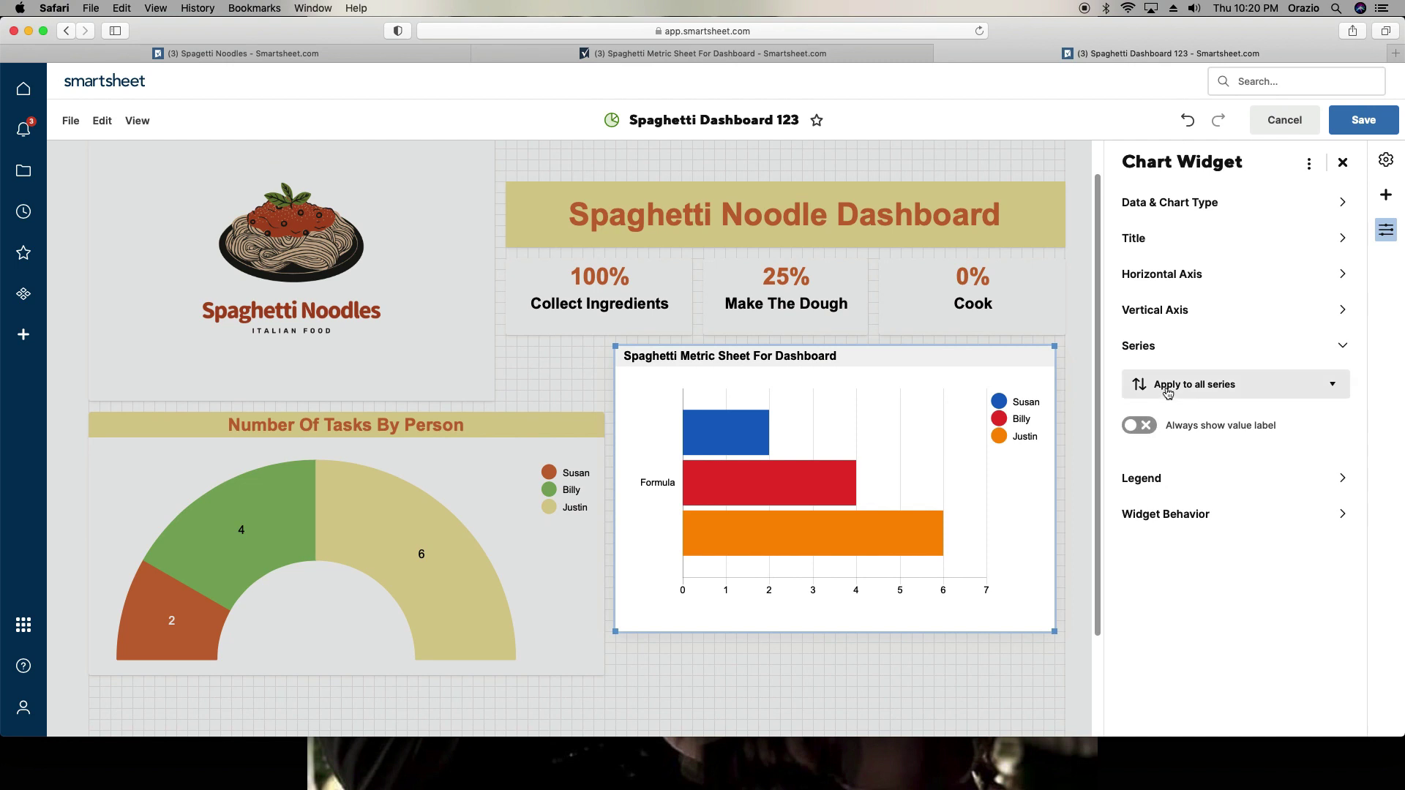
click(1151, 427)
click(1151, 427)
click(1139, 425)
Step: Color the bar chart's first series with the custom orange D87436
click(1185, 396)
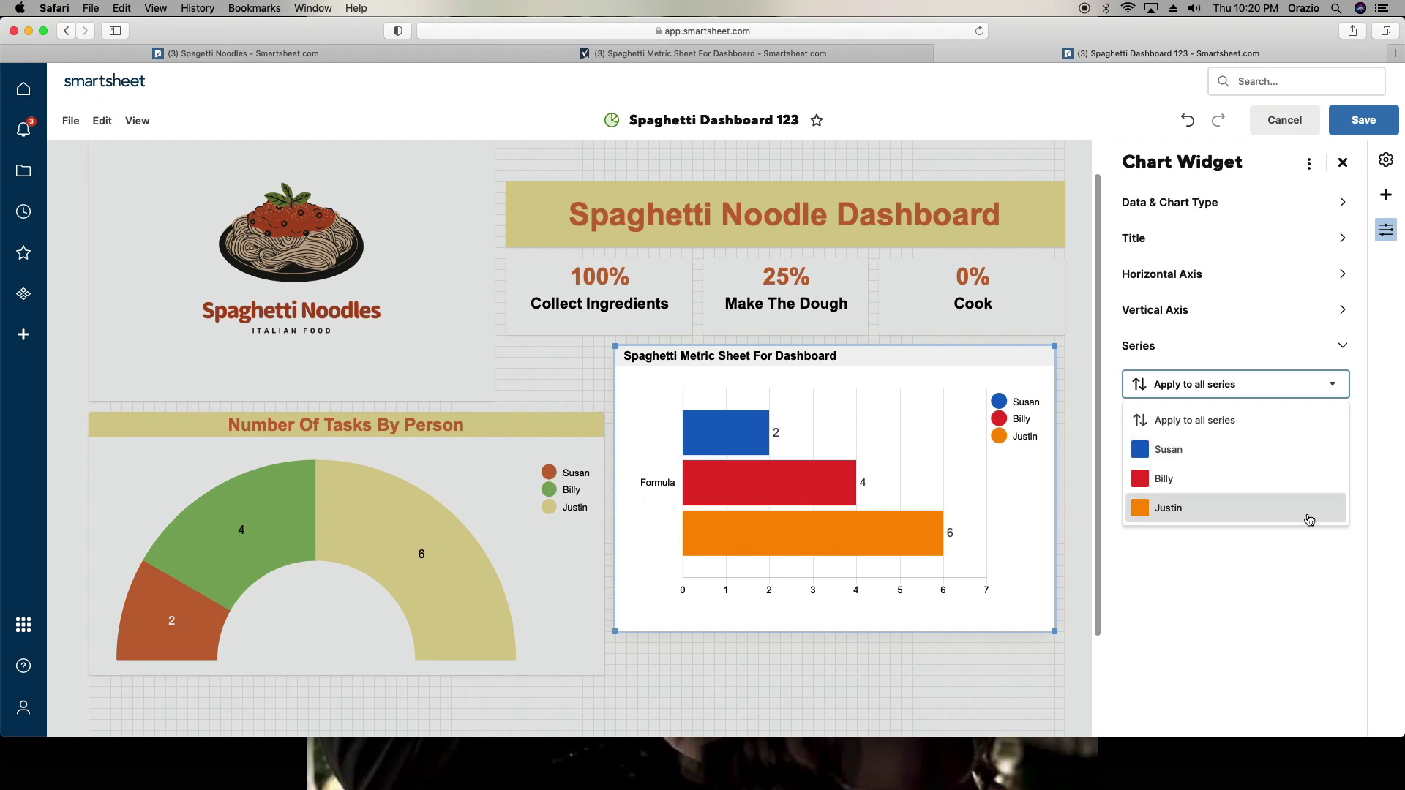
click(1146, 455)
click(1166, 455)
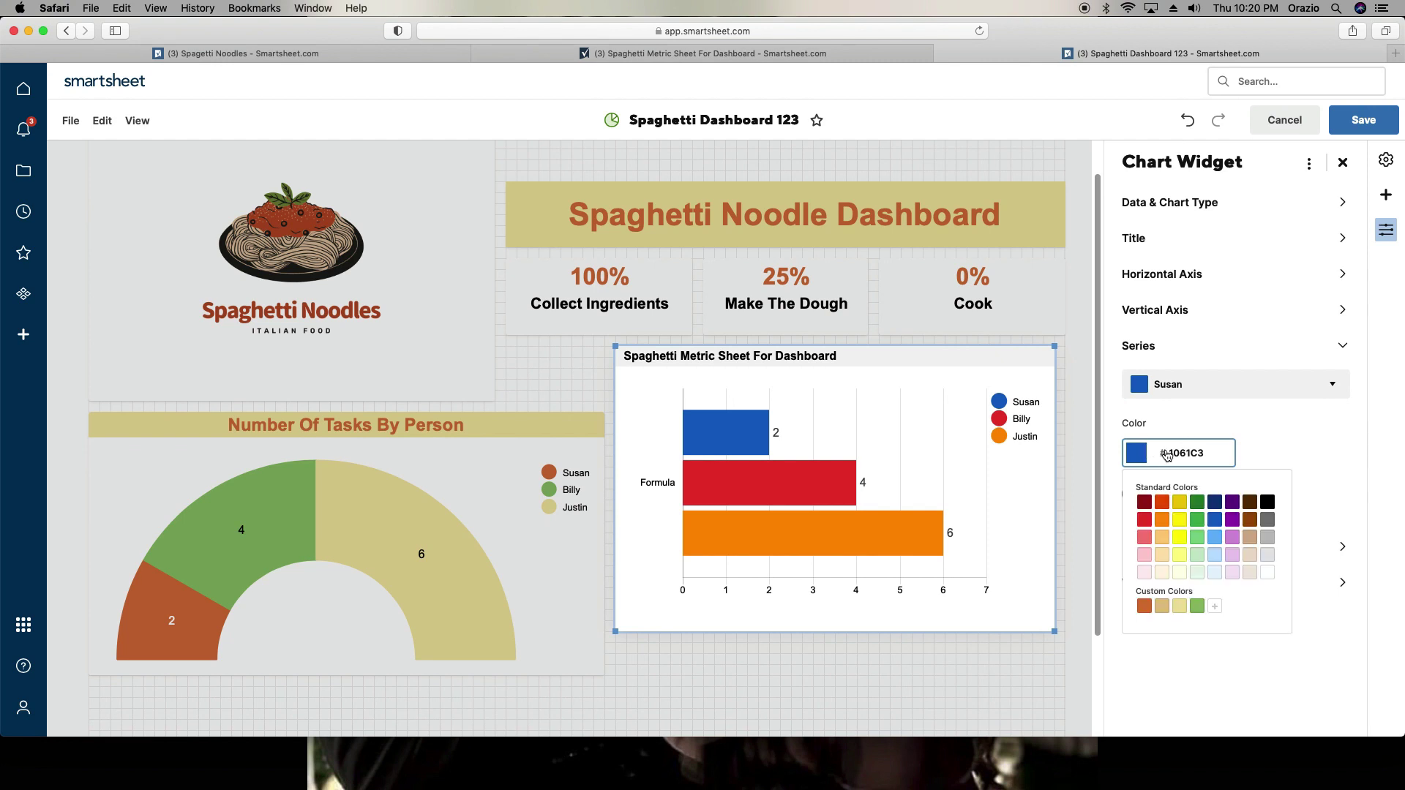
click(1143, 606)
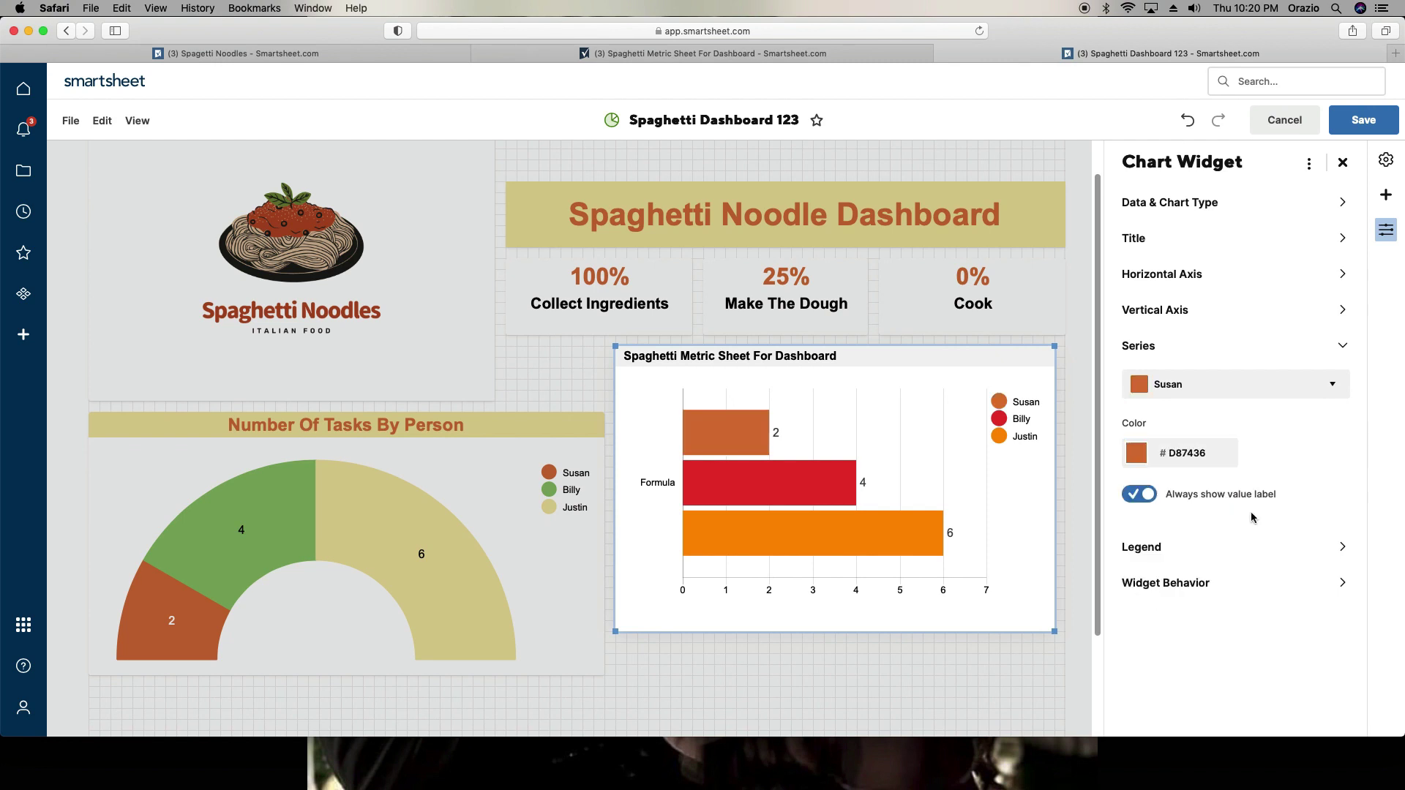
Step: Color the bar chart's second series with the custom green
click(1271, 393)
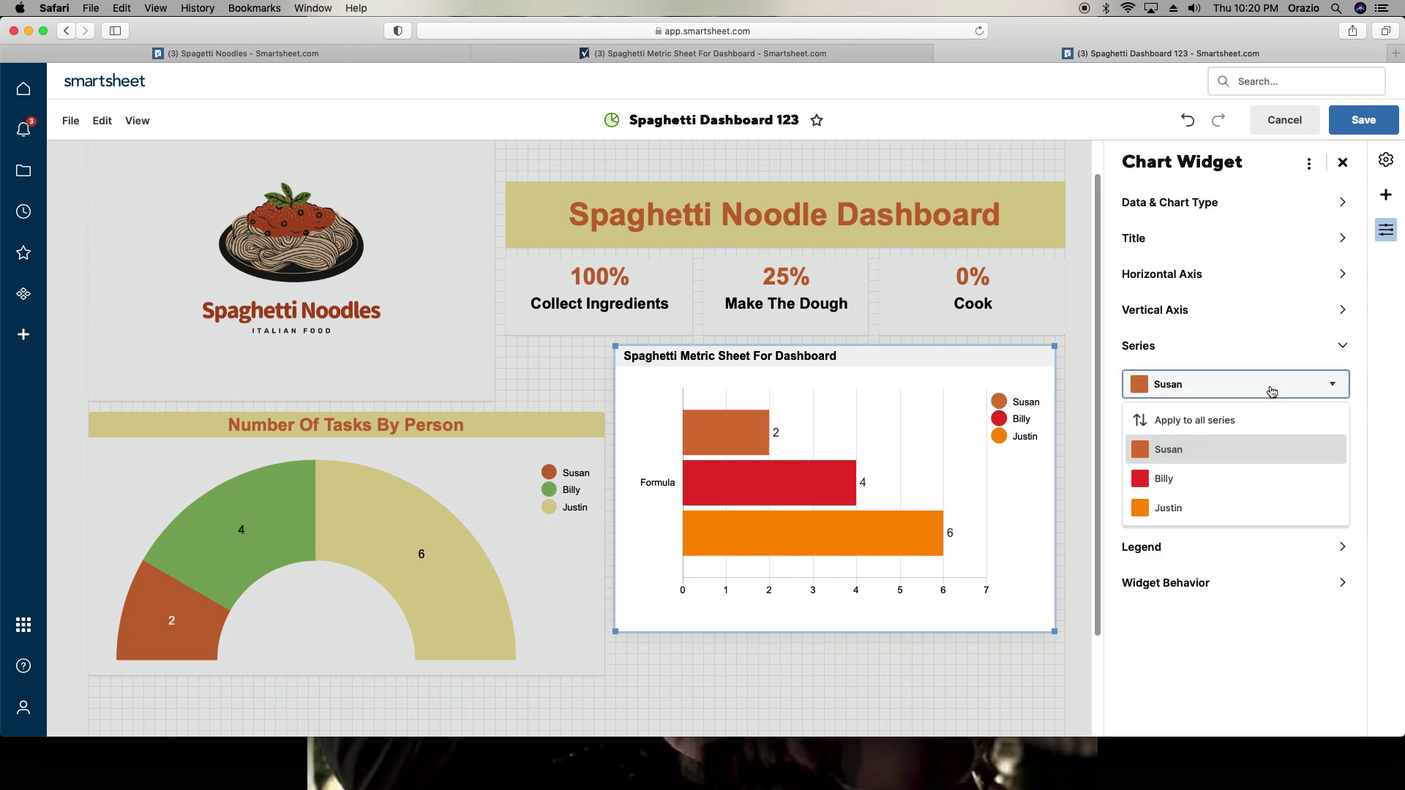
click(1148, 484)
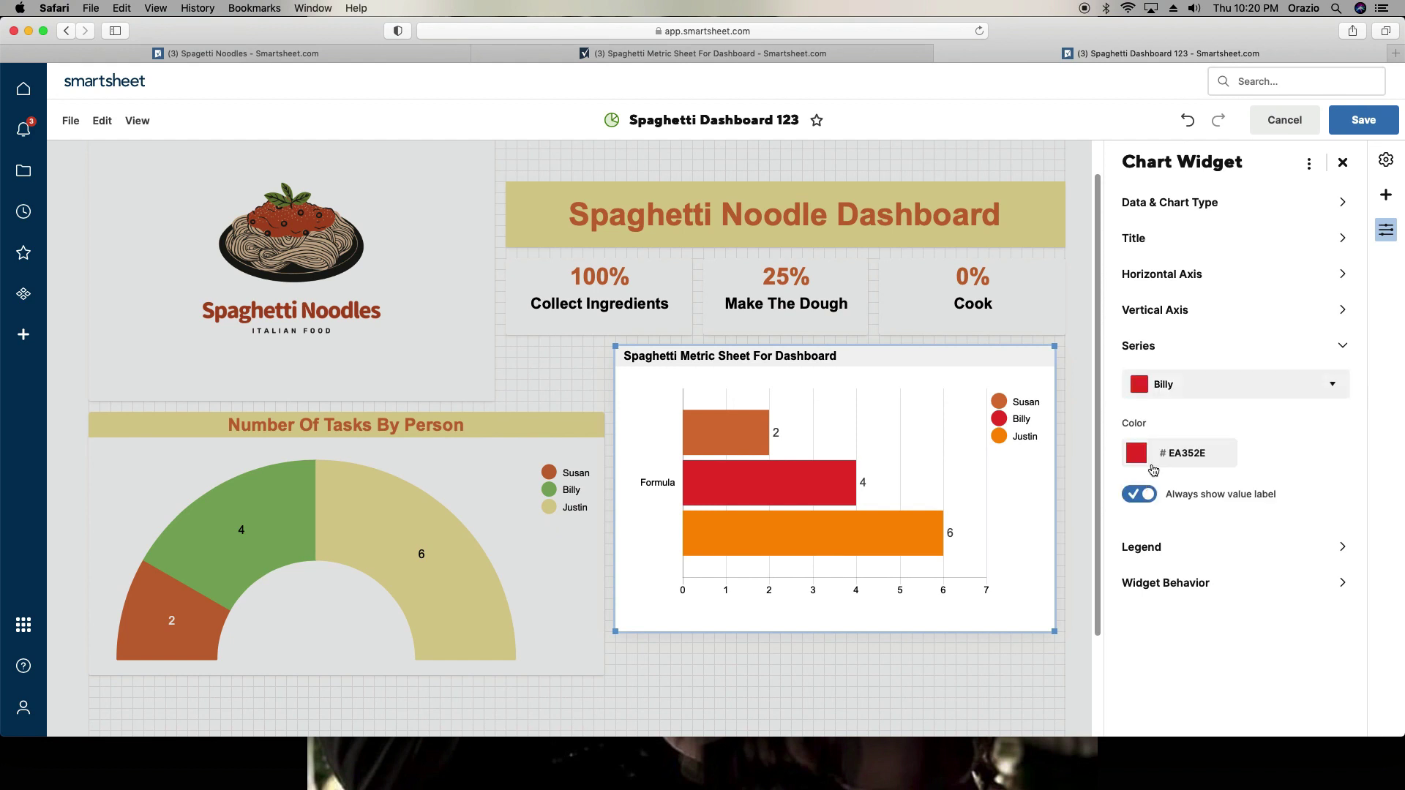
click(1162, 456)
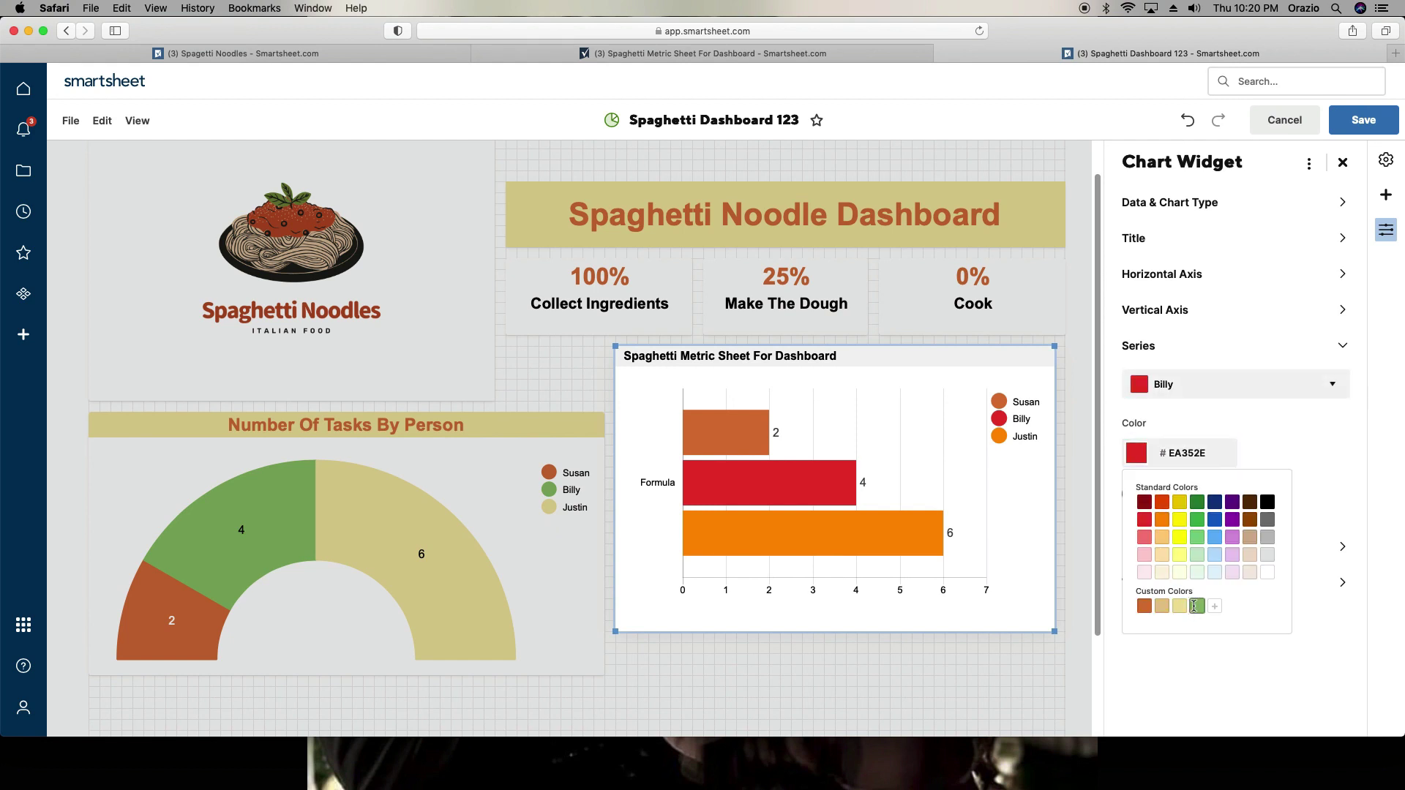
click(1196, 606)
Step: Color the bar chart's third series with the custom pale yellow
click(1200, 391)
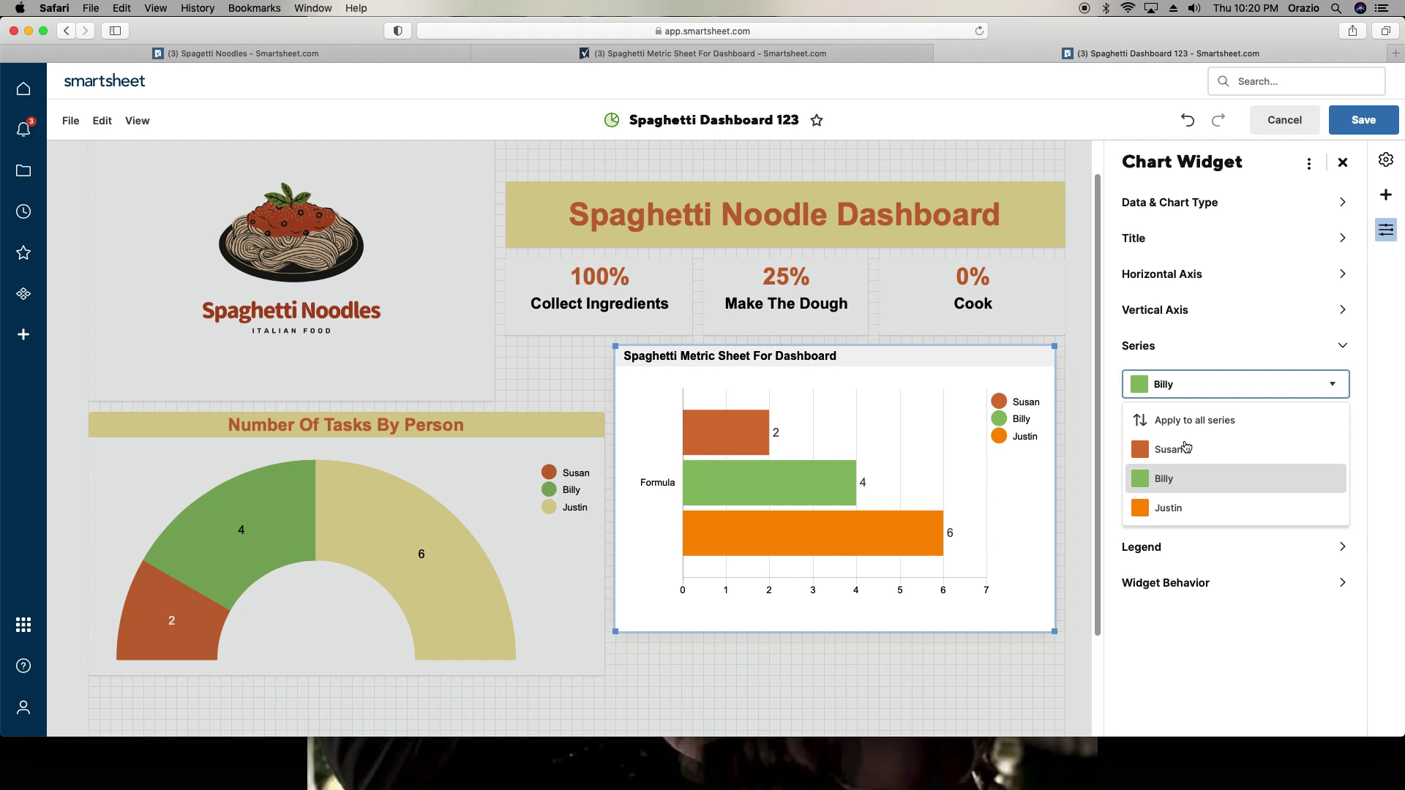
click(1150, 510)
click(1162, 454)
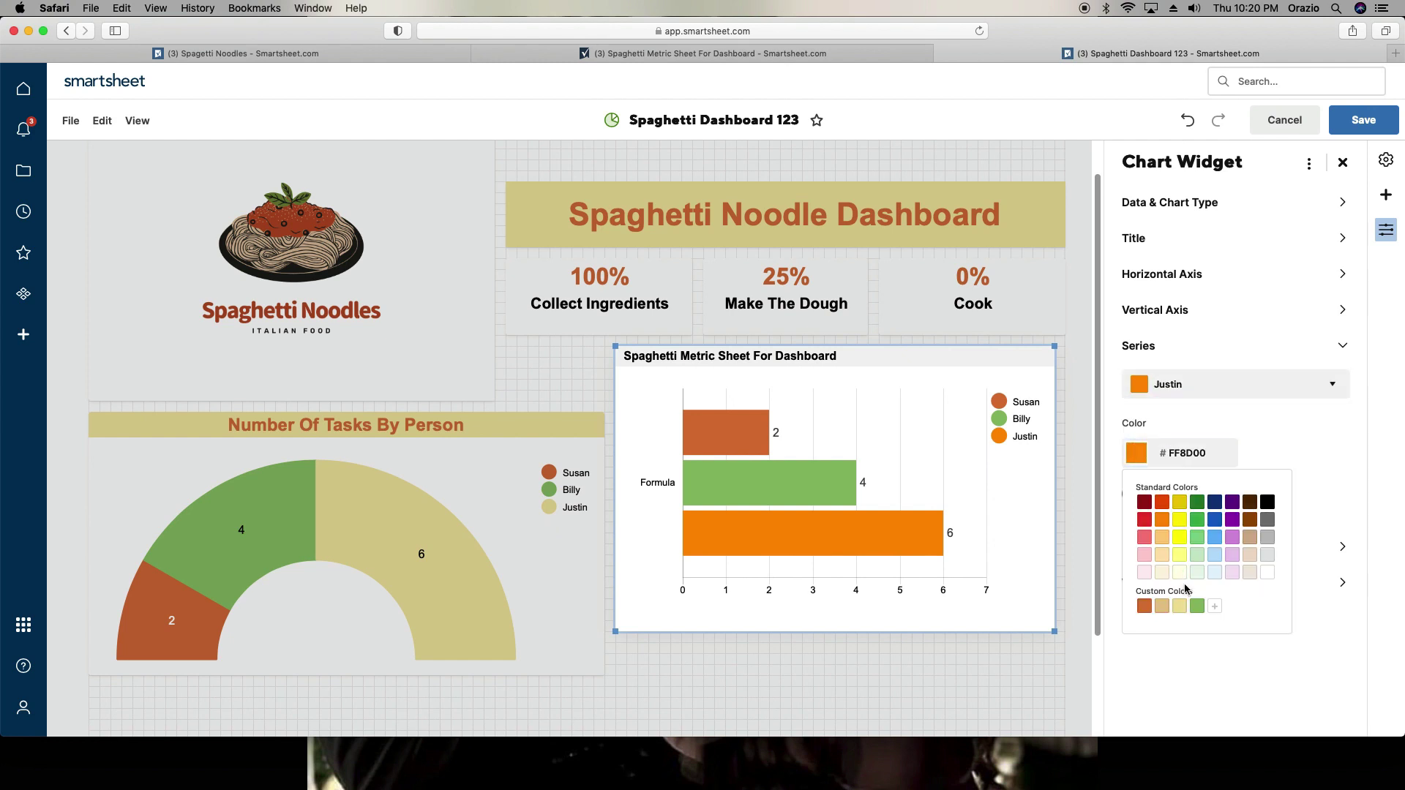
click(1189, 612)
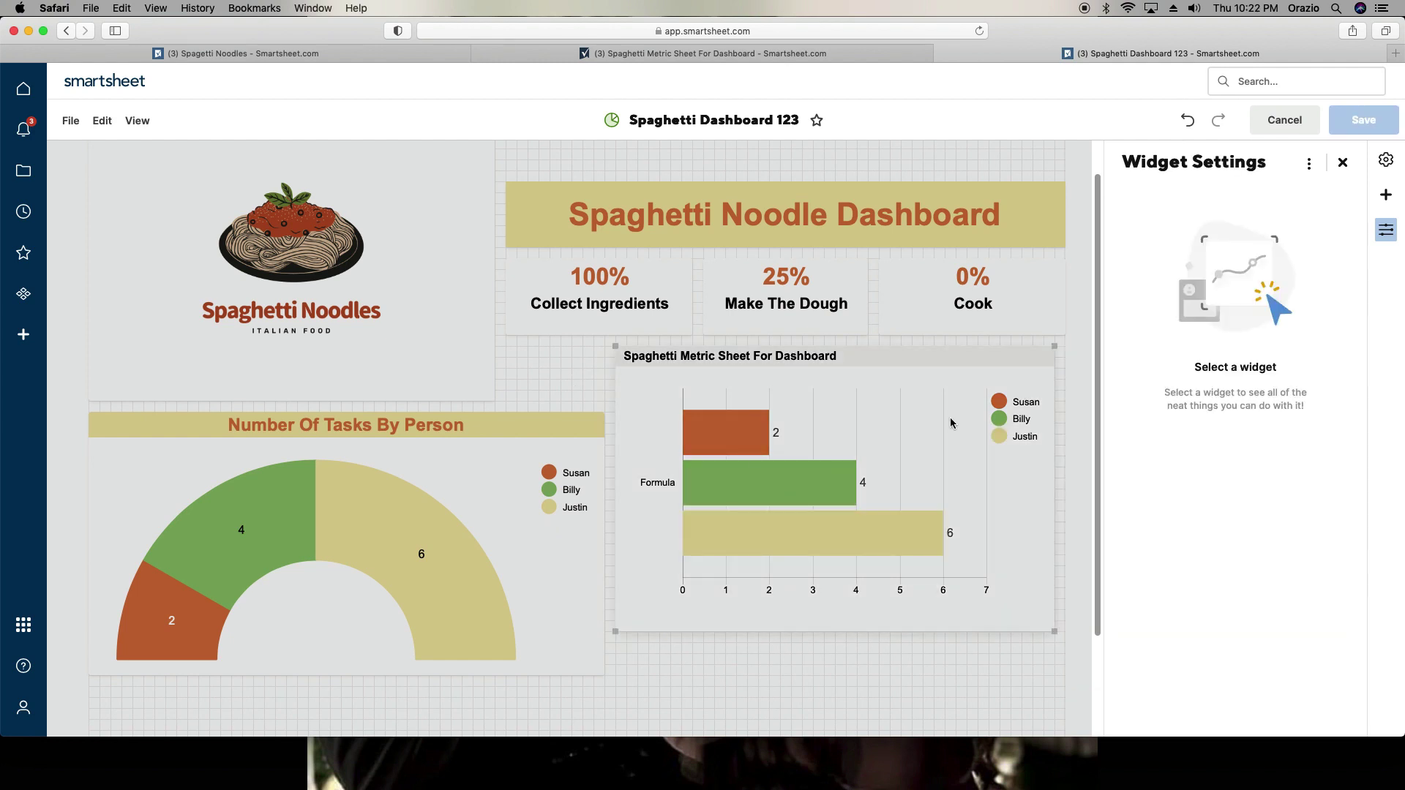
Step: Move the bar chart level with the donut chart and resize it to the donut chart's height and the dashboard title's outer edge
drag(869, 351, 867, 413)
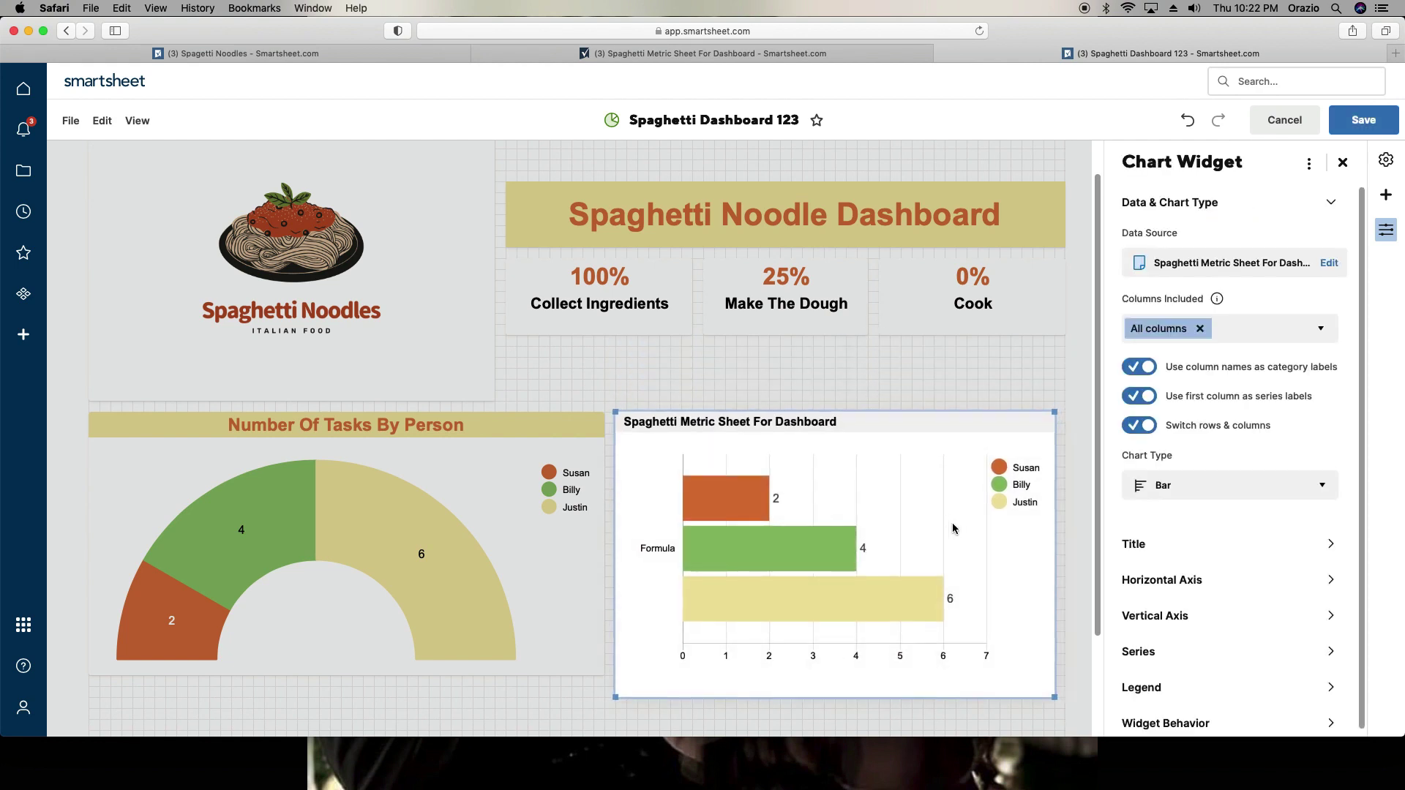
drag(1052, 697, 1085, 680)
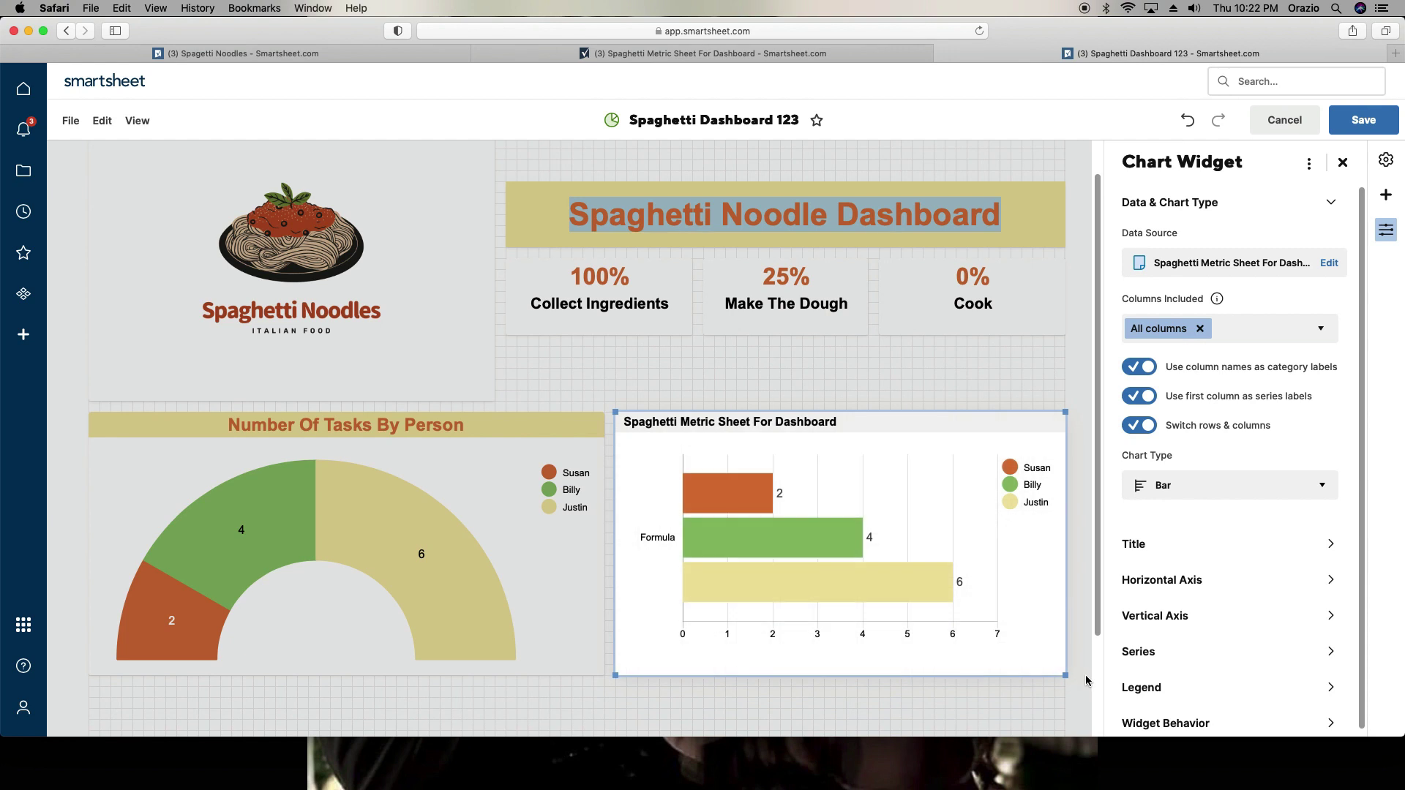
Step: Fill the background of the donut chart's title with light gray
click(525, 417)
click(521, 423)
click(387, 396)
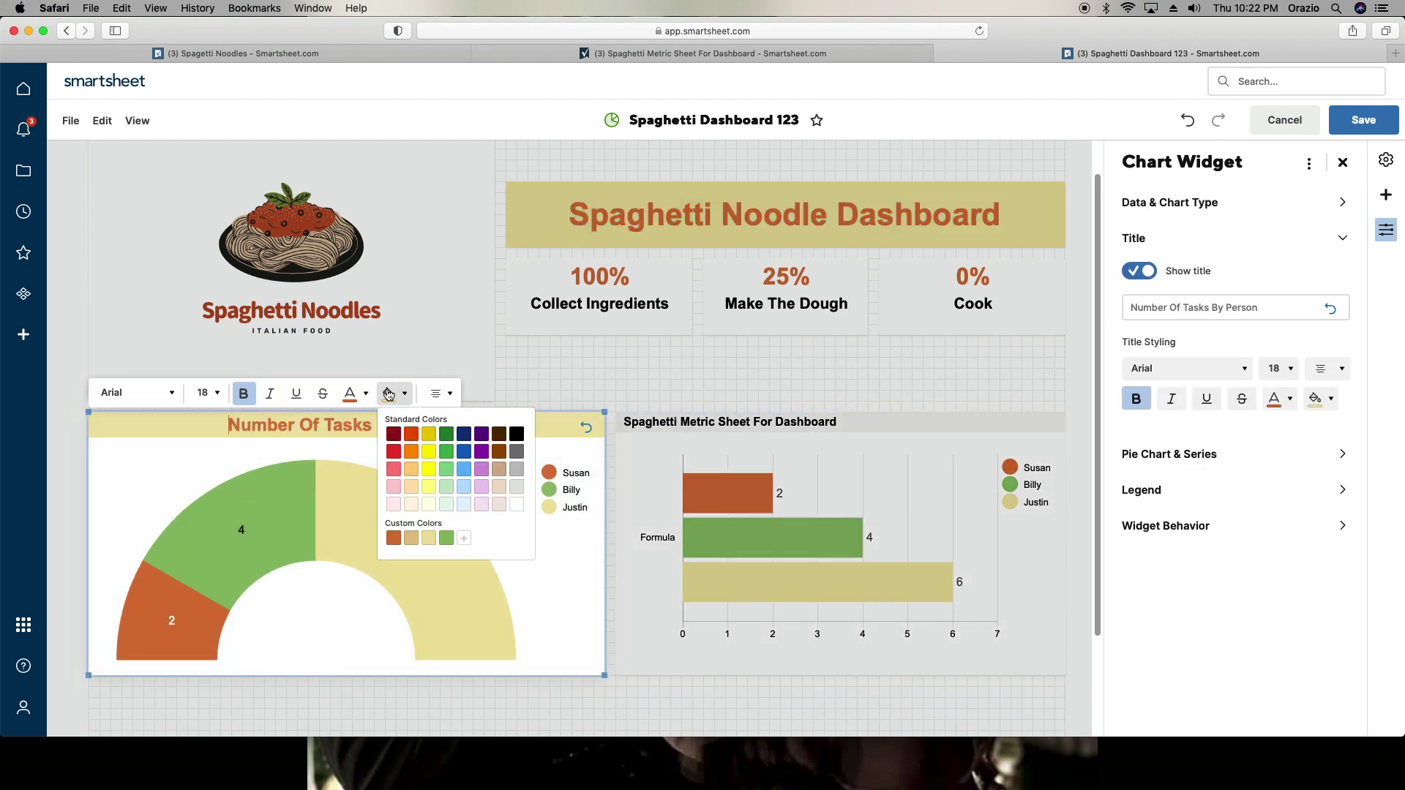
click(517, 490)
Step: Fill the background of the Spaghetti Noodle Dashboard title with light gray and deselect the widget
click(548, 226)
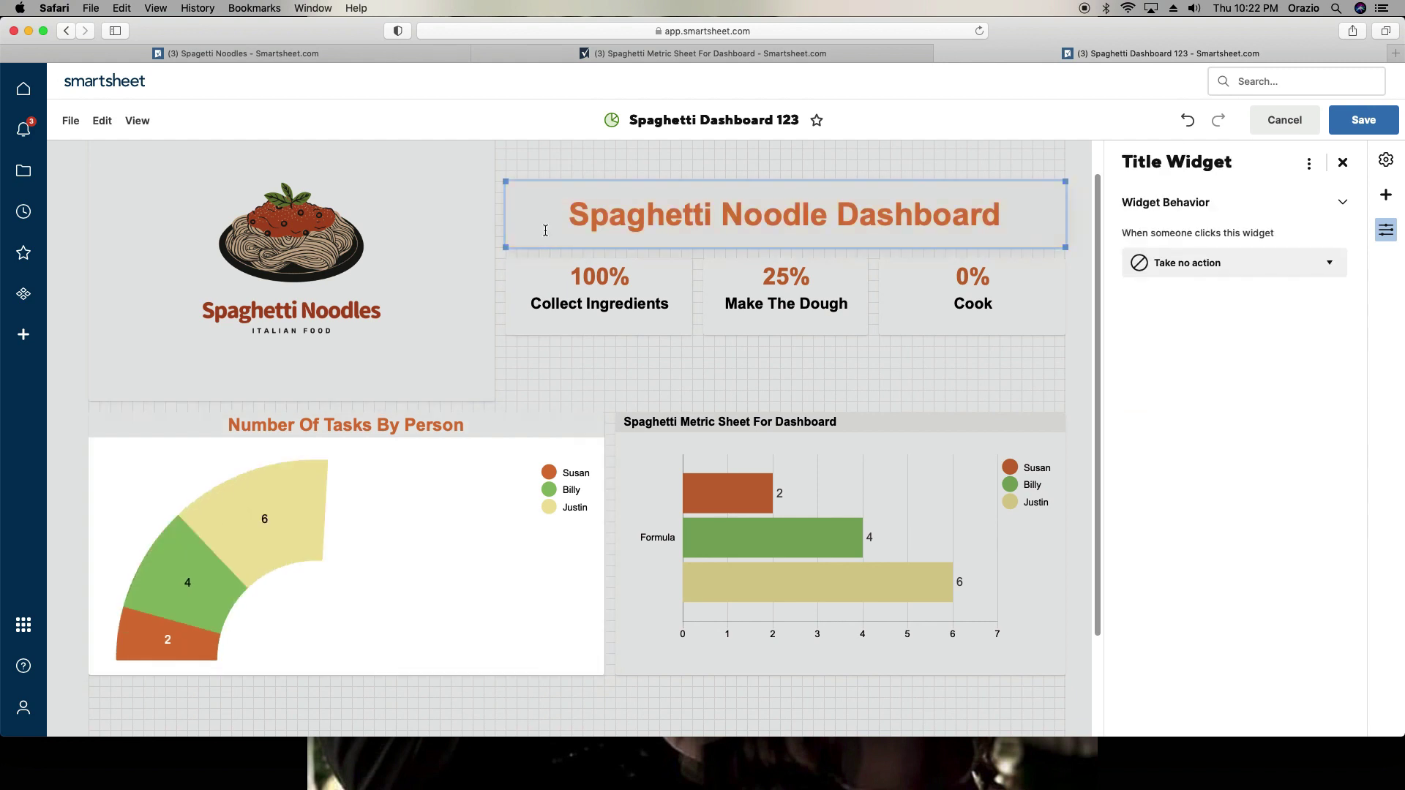
click(1032, 221)
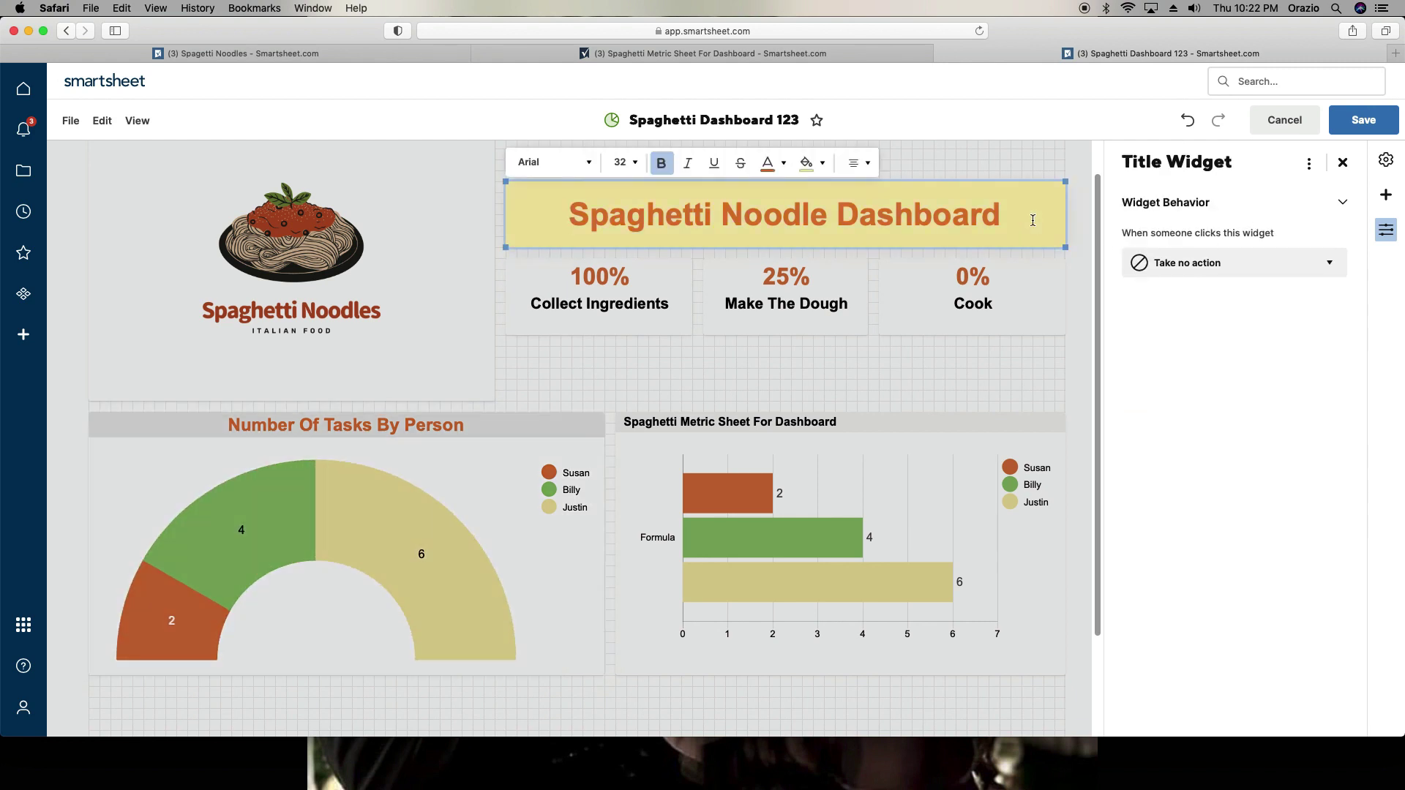
click(812, 164)
click(934, 256)
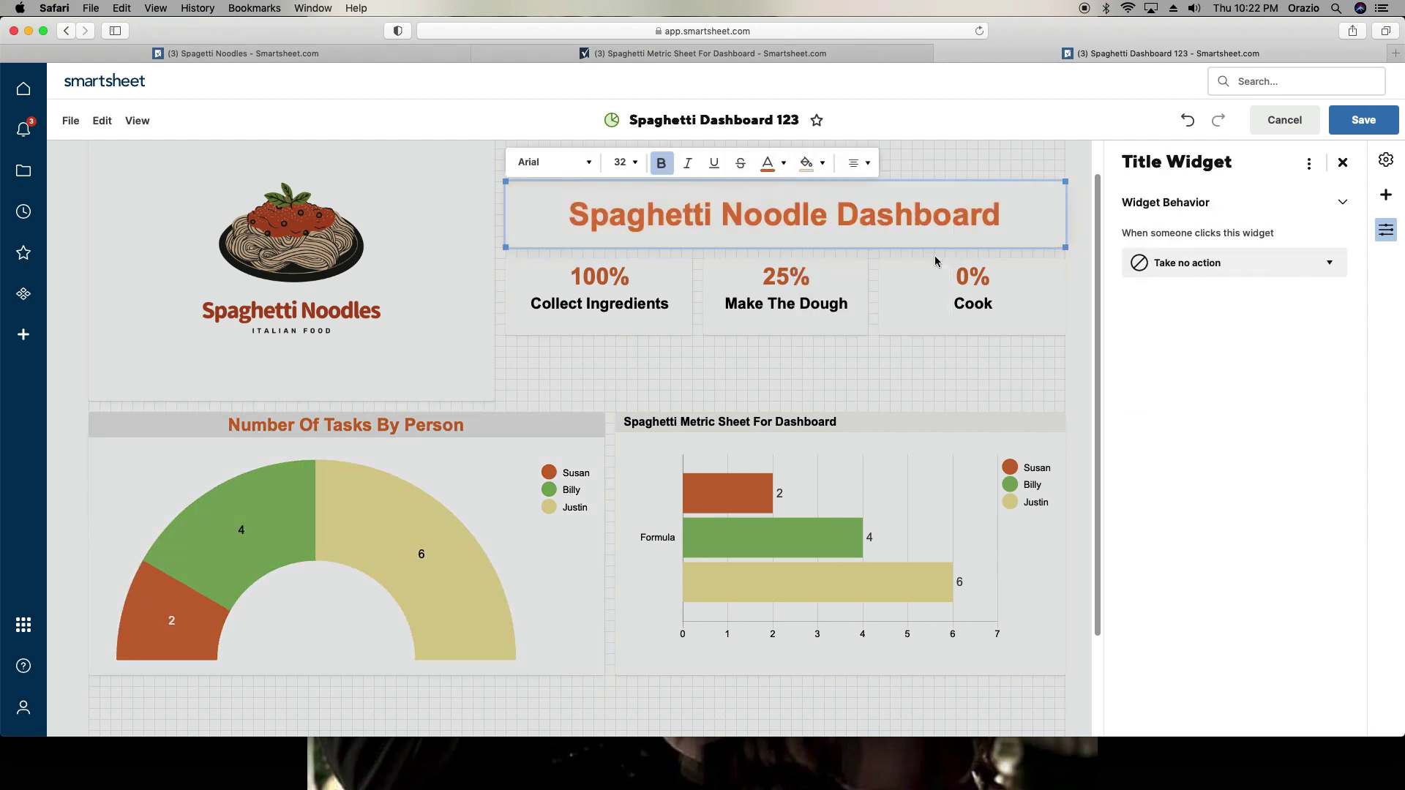
click(841, 387)
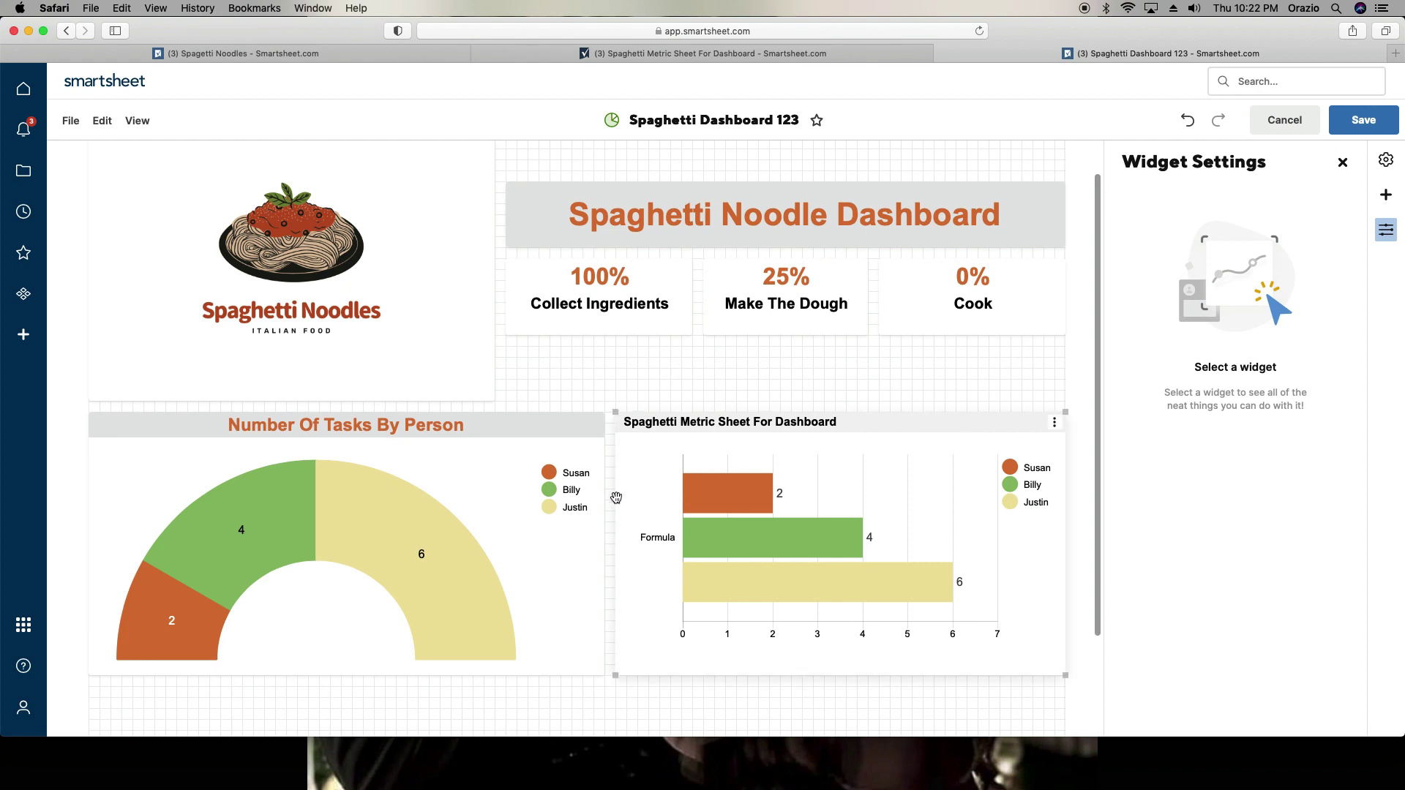
Step: Fill the background of the bar chart's title with light gray and center the title text
click(698, 430)
click(699, 425)
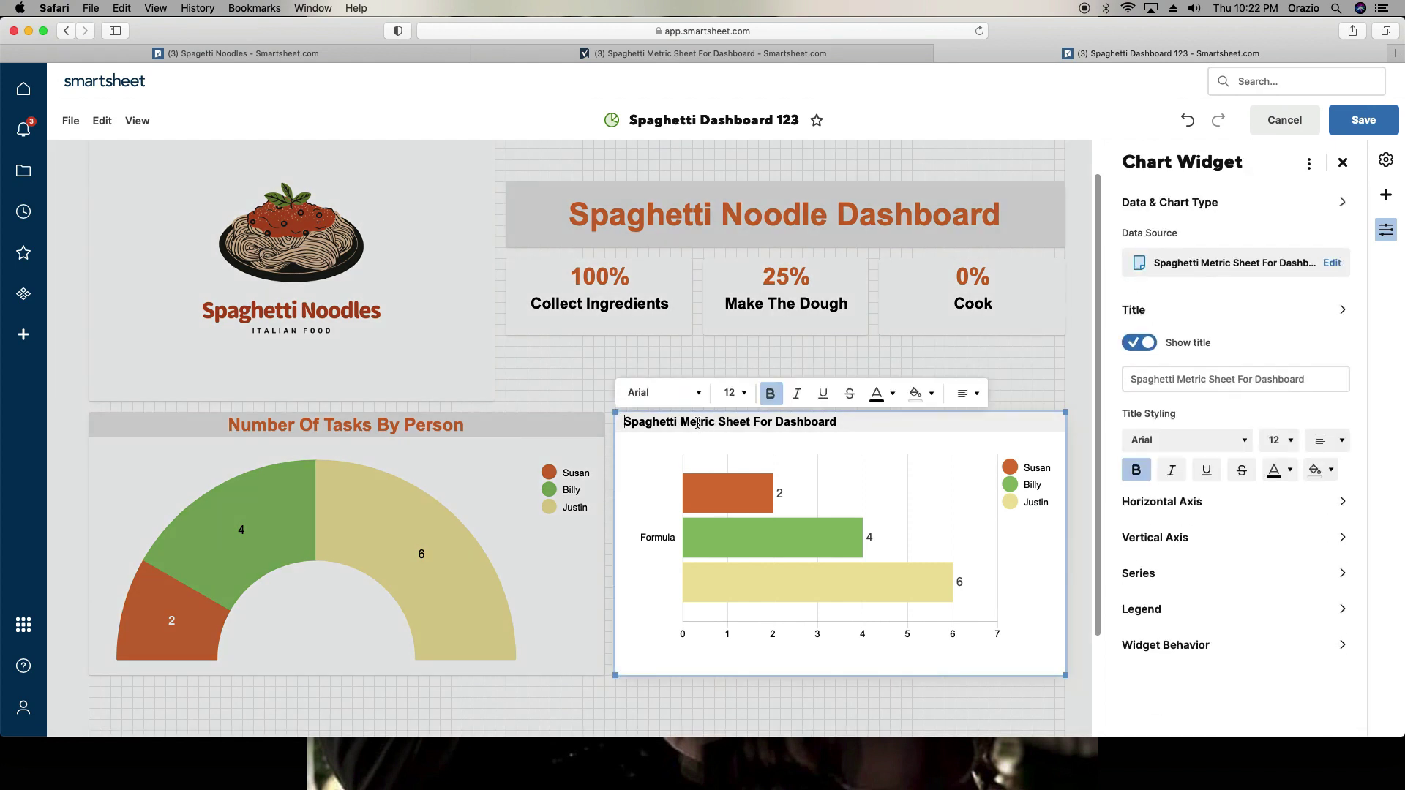
click(931, 396)
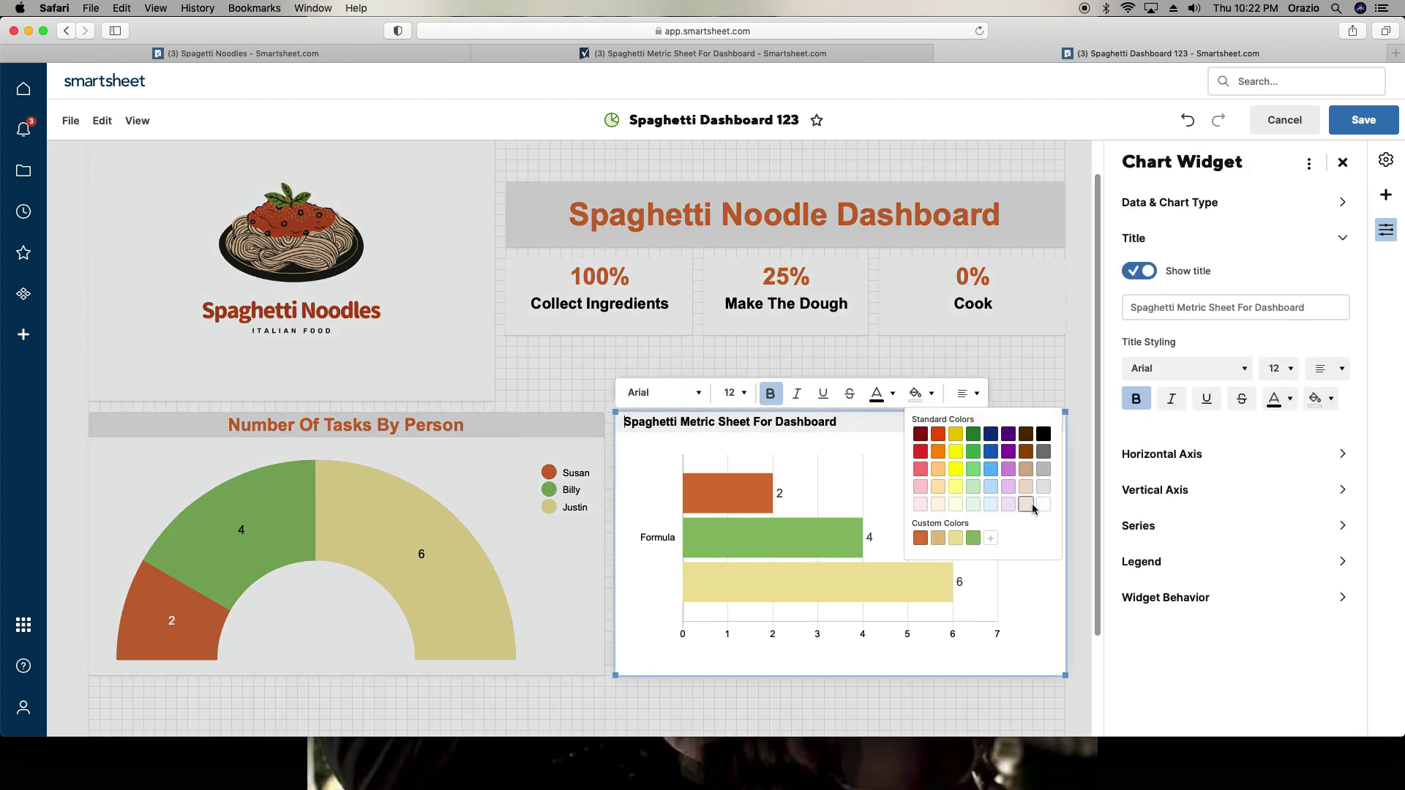
click(1040, 497)
click(970, 393)
click(972, 448)
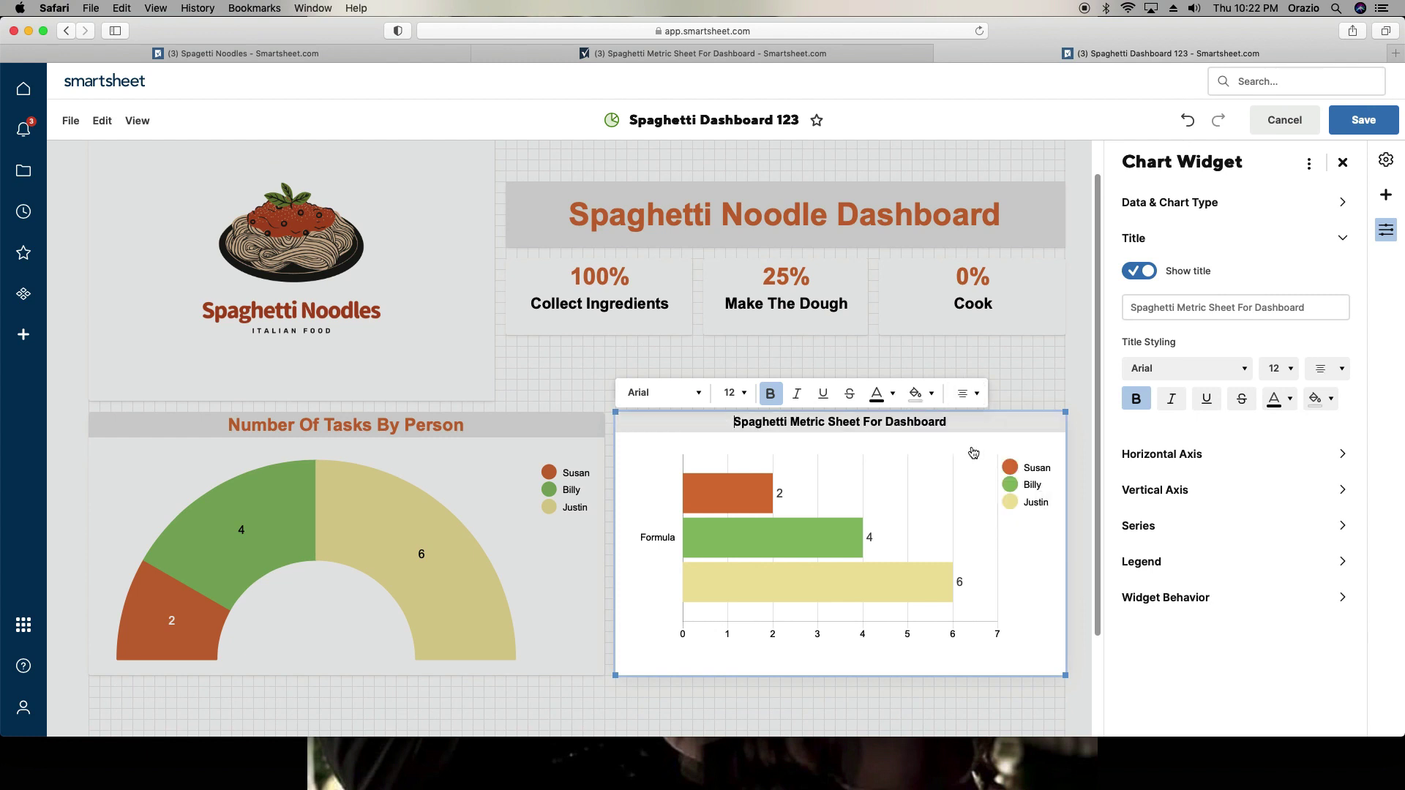
Step: Set the bar chart title's font size to 18 to match the donut chart's title
click(733, 393)
click(744, 533)
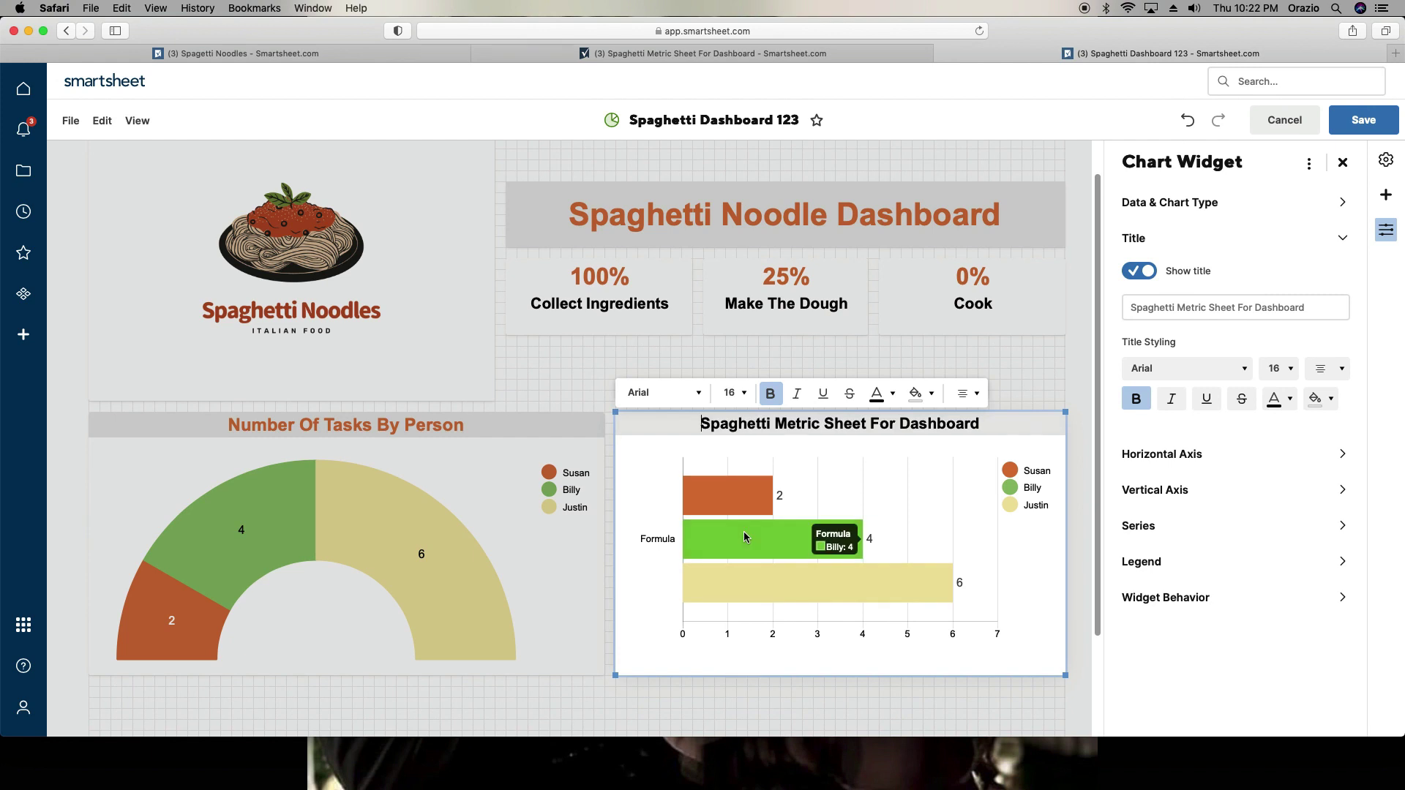
click(365, 422)
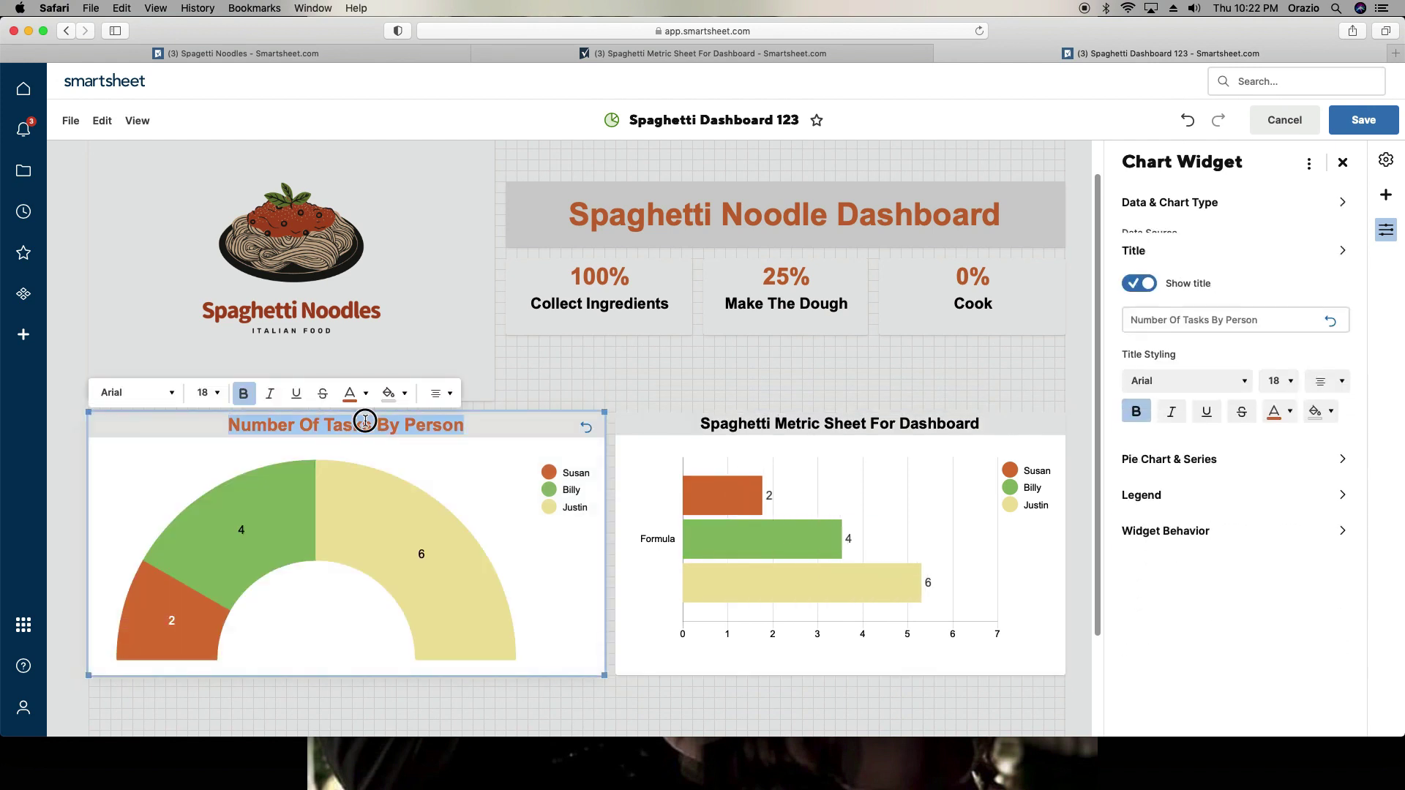
click(836, 422)
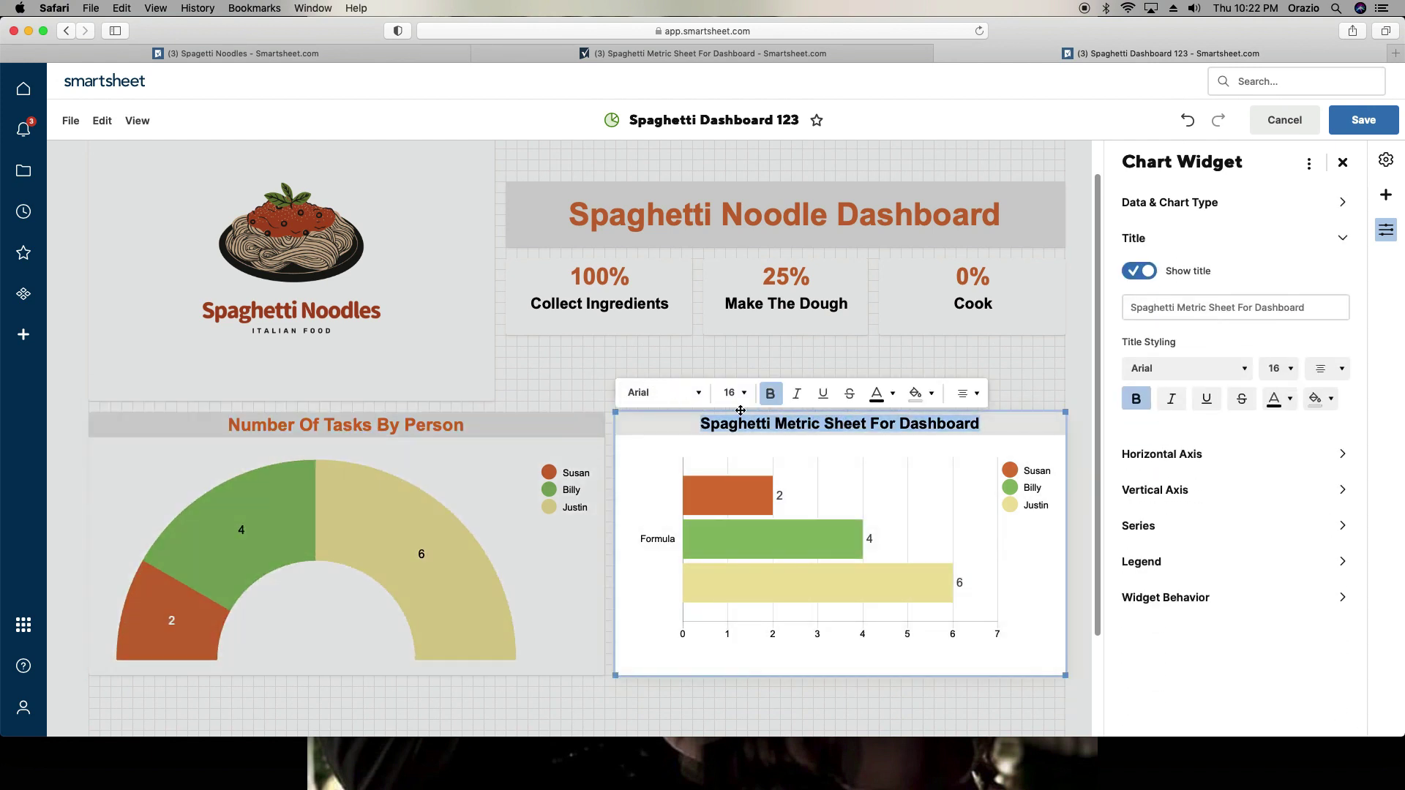
click(733, 393)
click(732, 551)
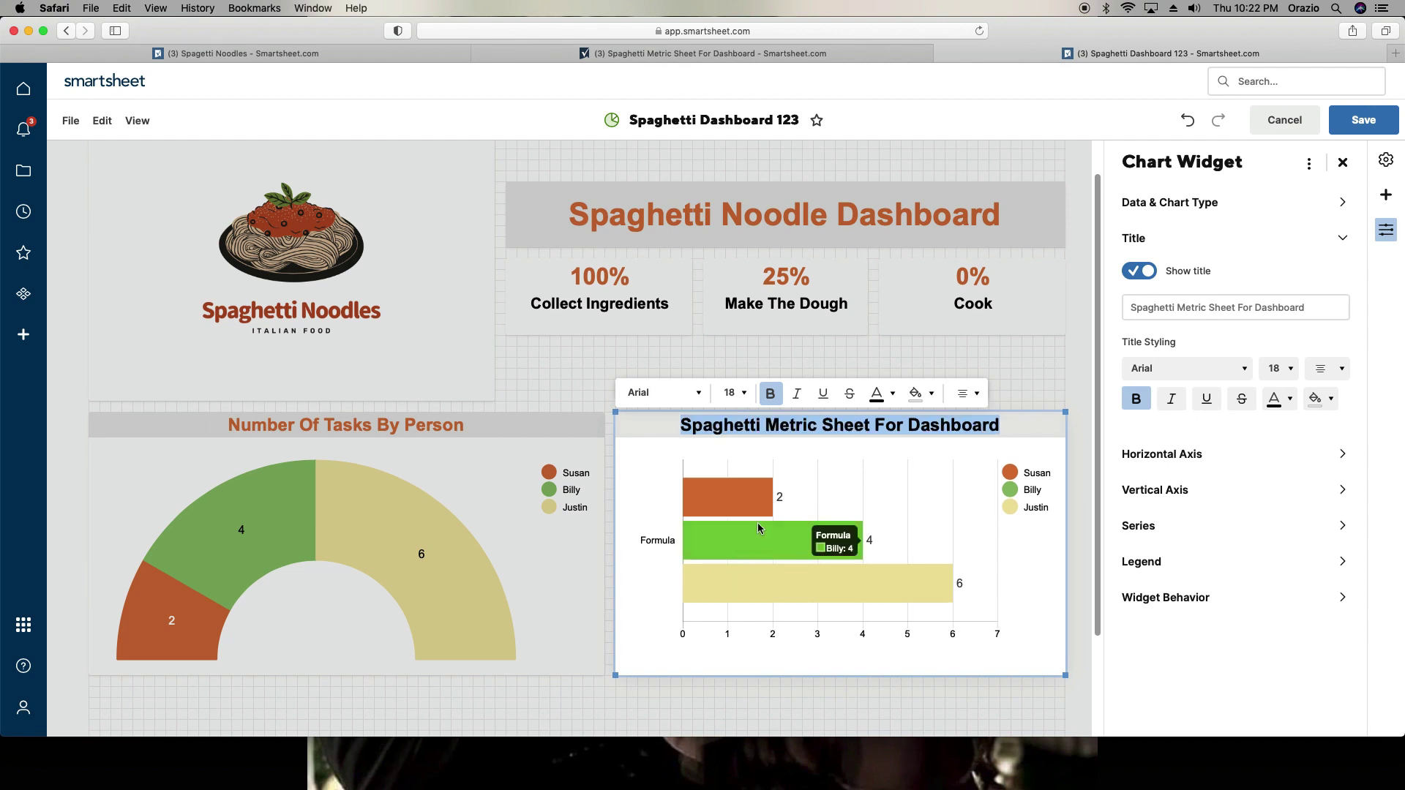
Step: Color the bar chart's title text with the custom orange and deselect the widget
click(878, 395)
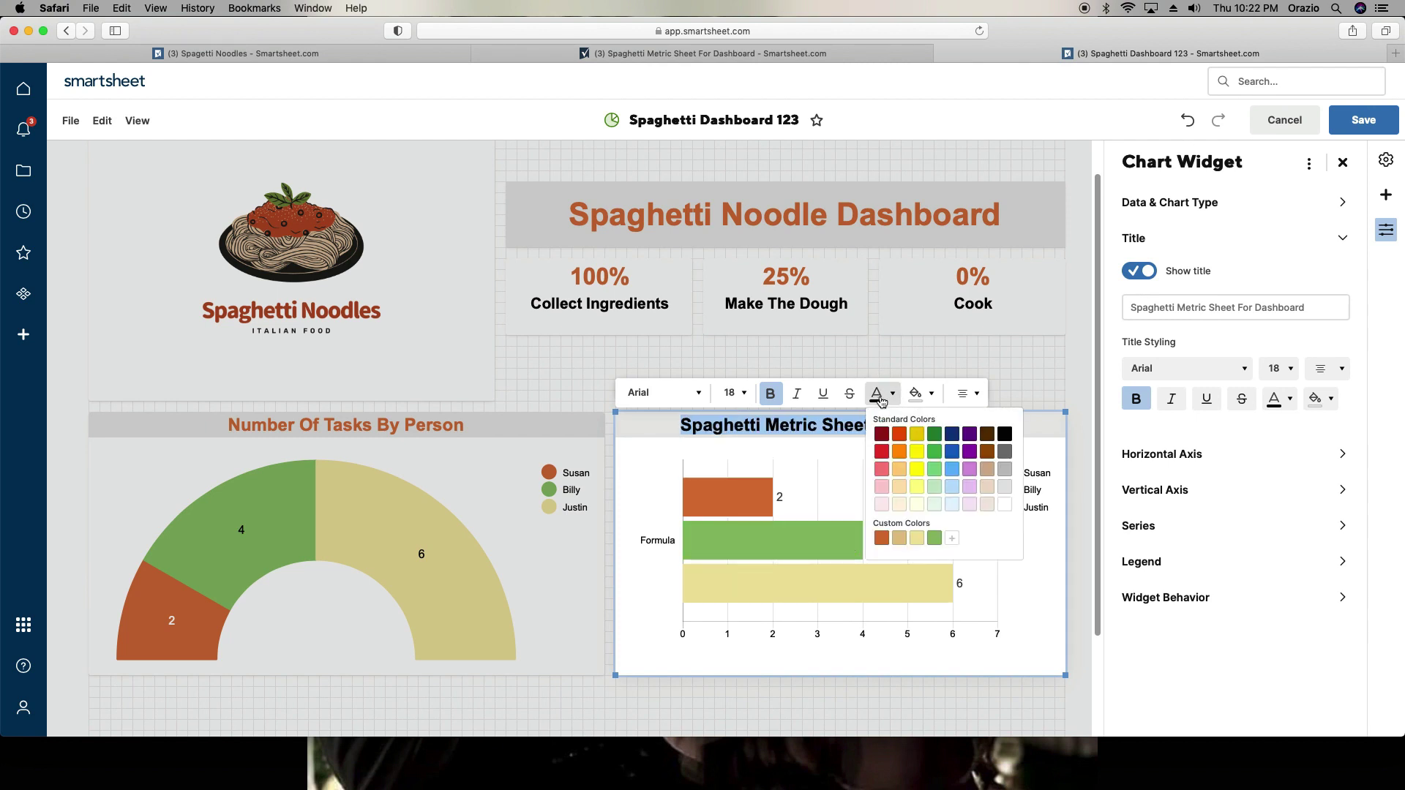
click(882, 539)
click(985, 361)
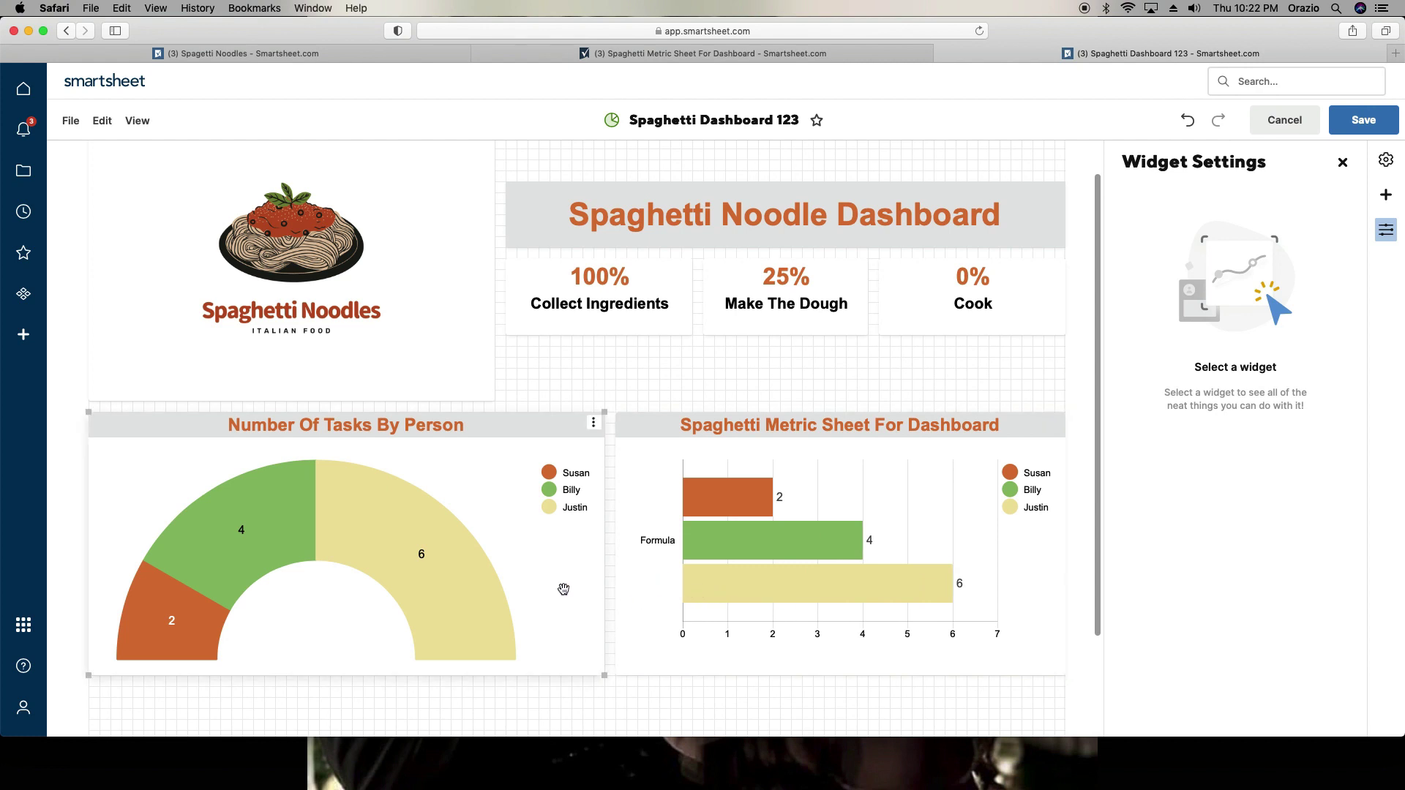
scroll(563, 593, down, 1)
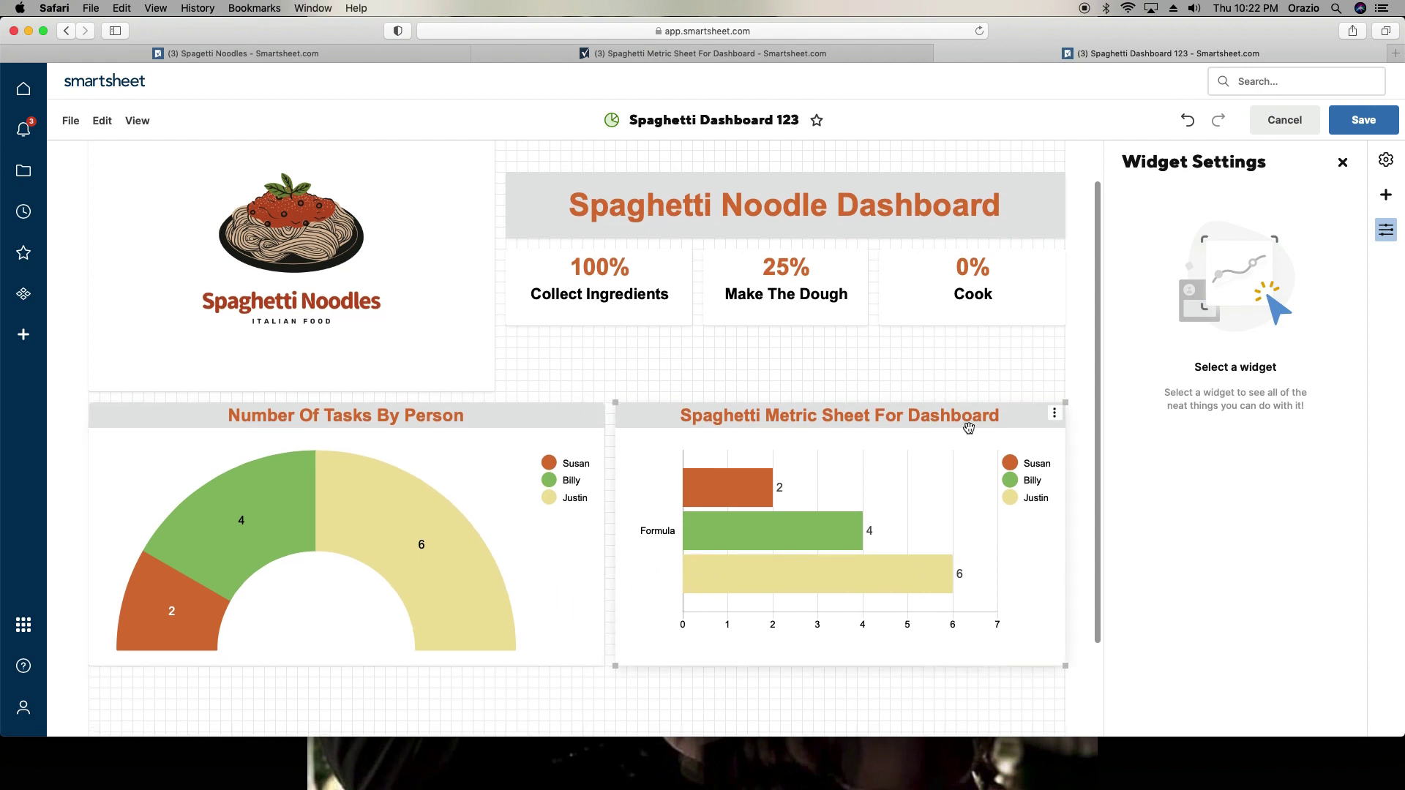
Step: Save the dashboard, reopen it for editing and add a Web Content widget below the donut chart, sized to the chart's width
click(1363, 121)
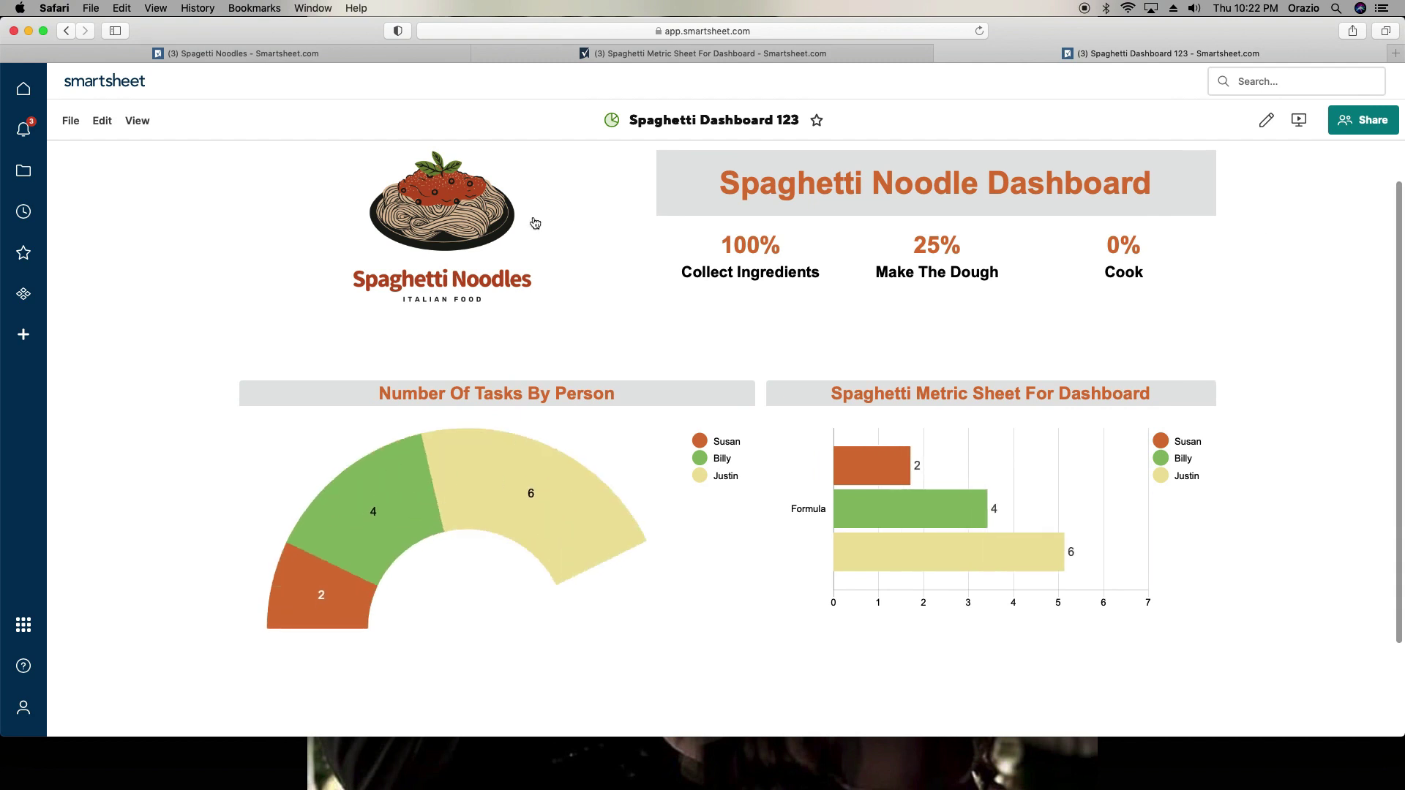
click(1265, 121)
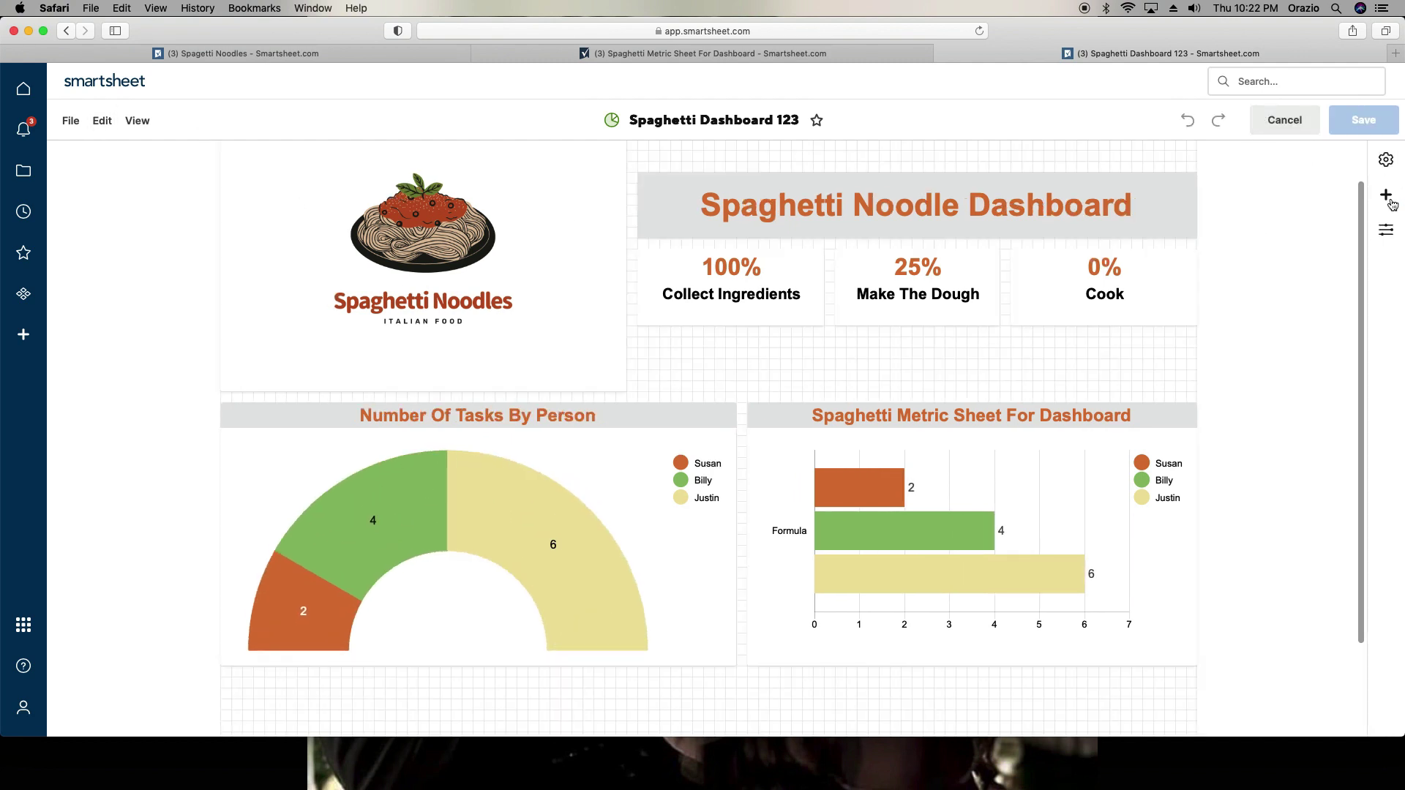
click(1387, 197)
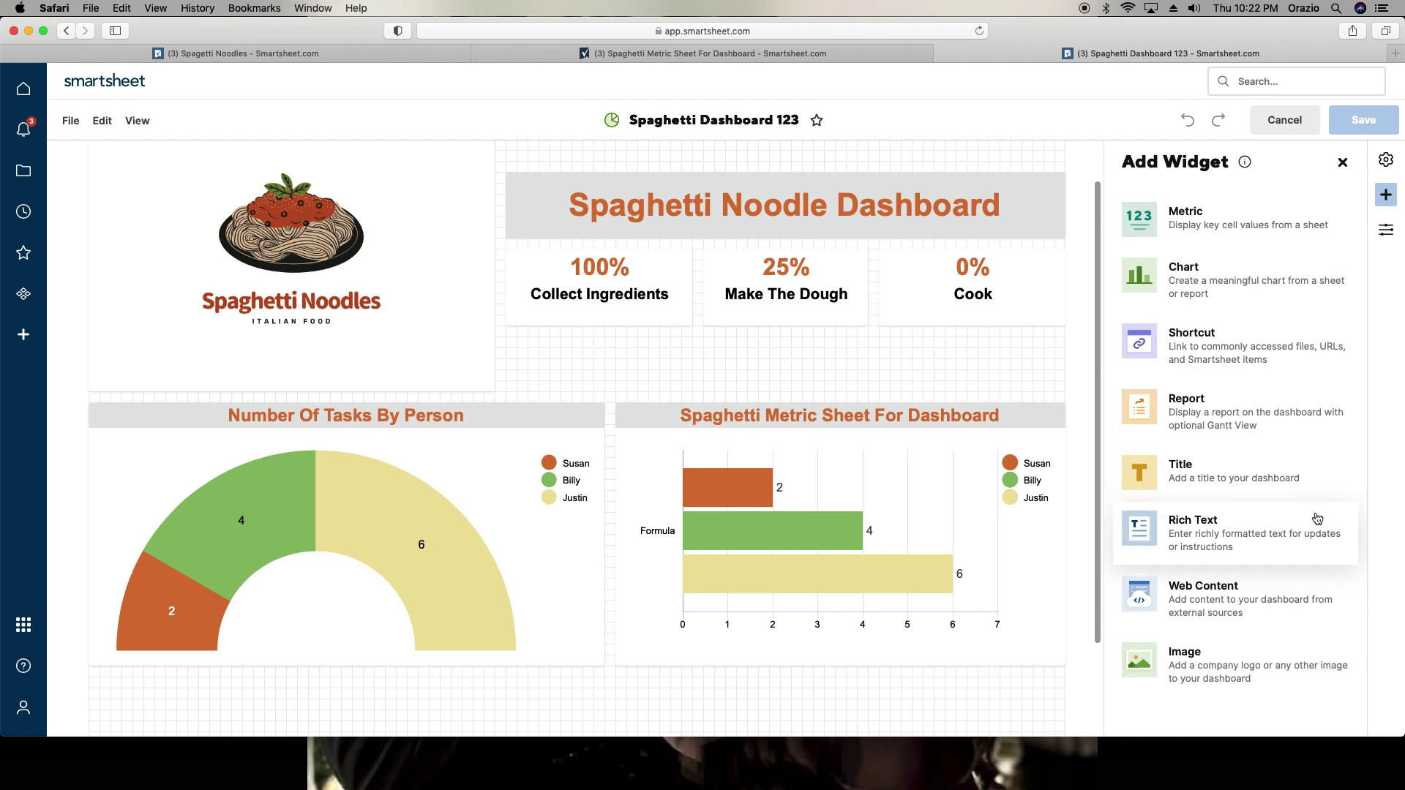
click(1192, 592)
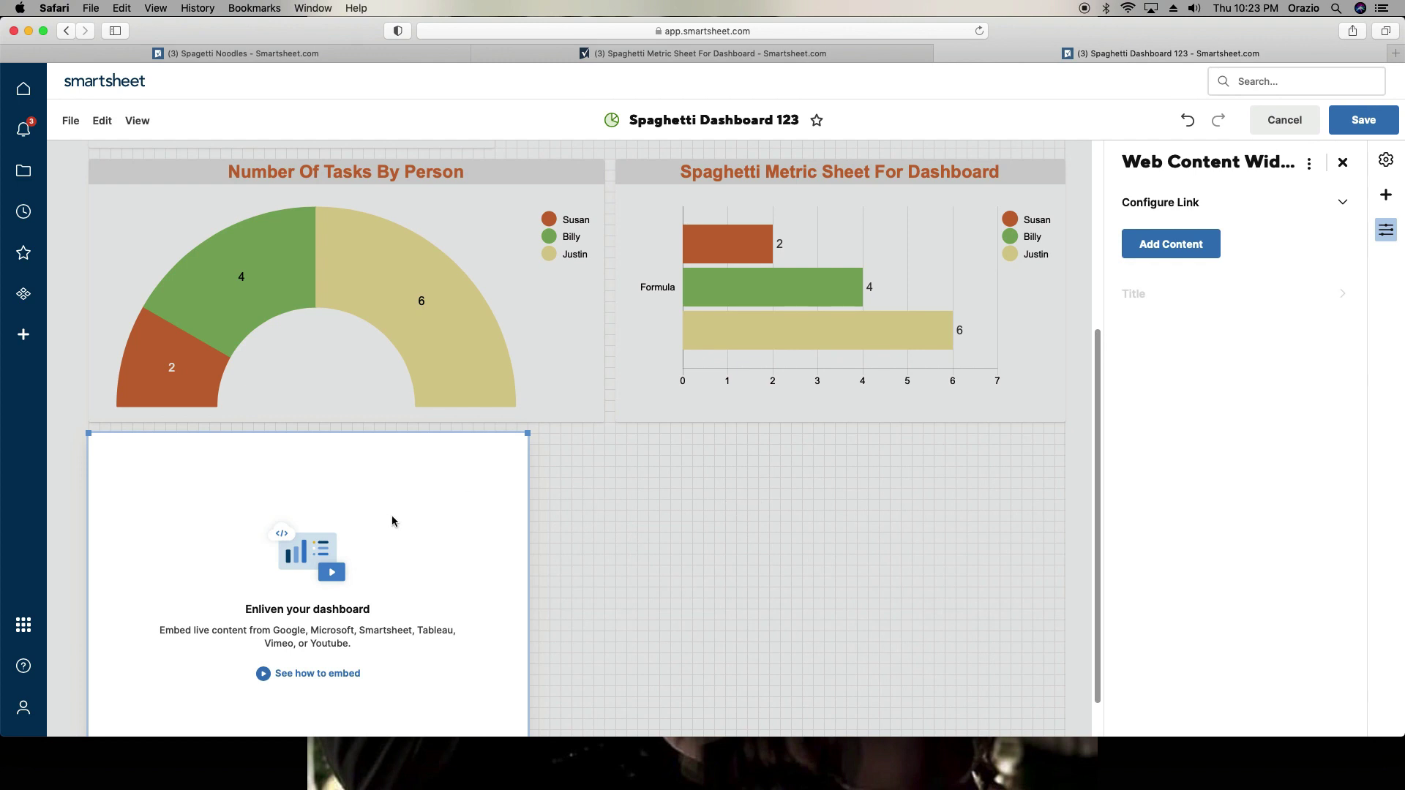
scroll(524, 593, down, 2)
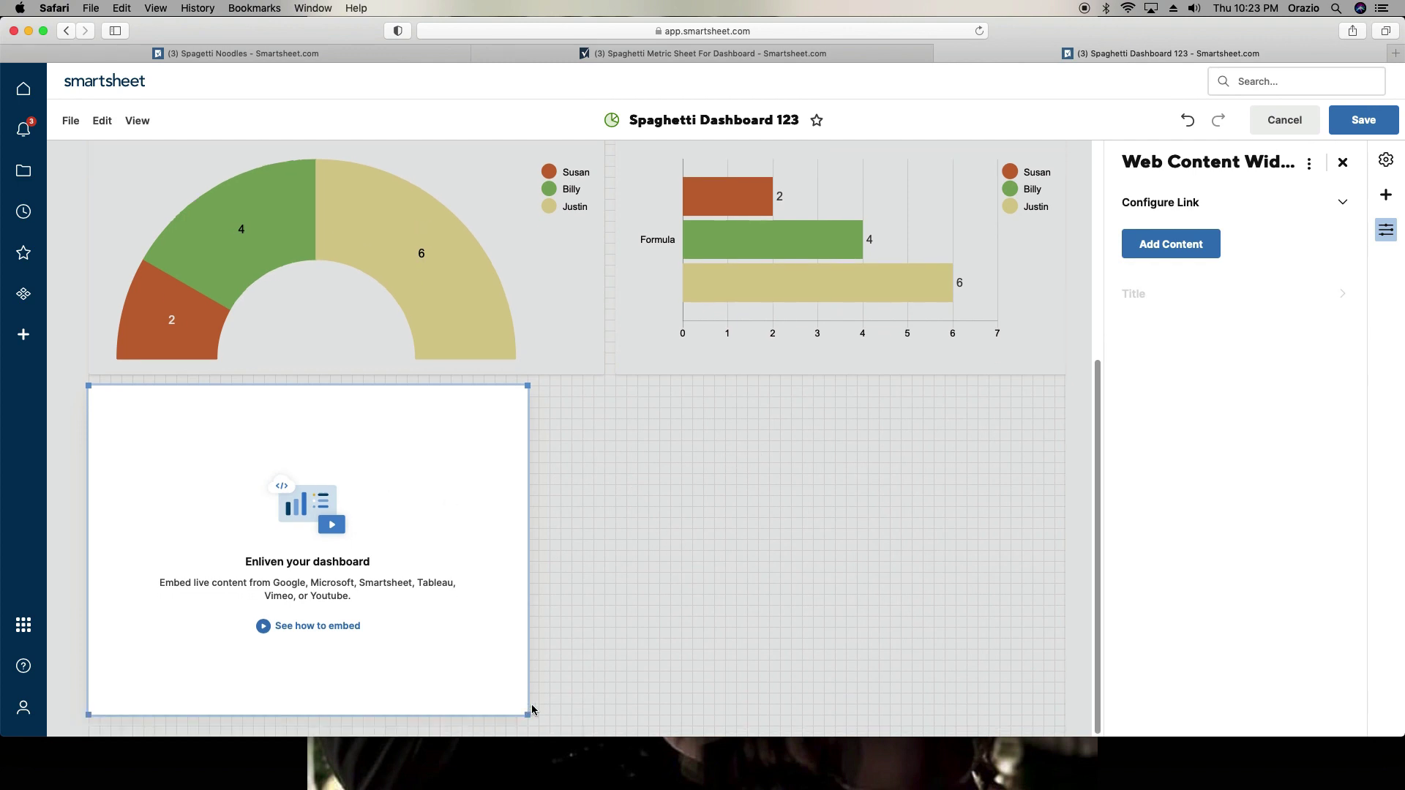
drag(525, 712, 603, 705)
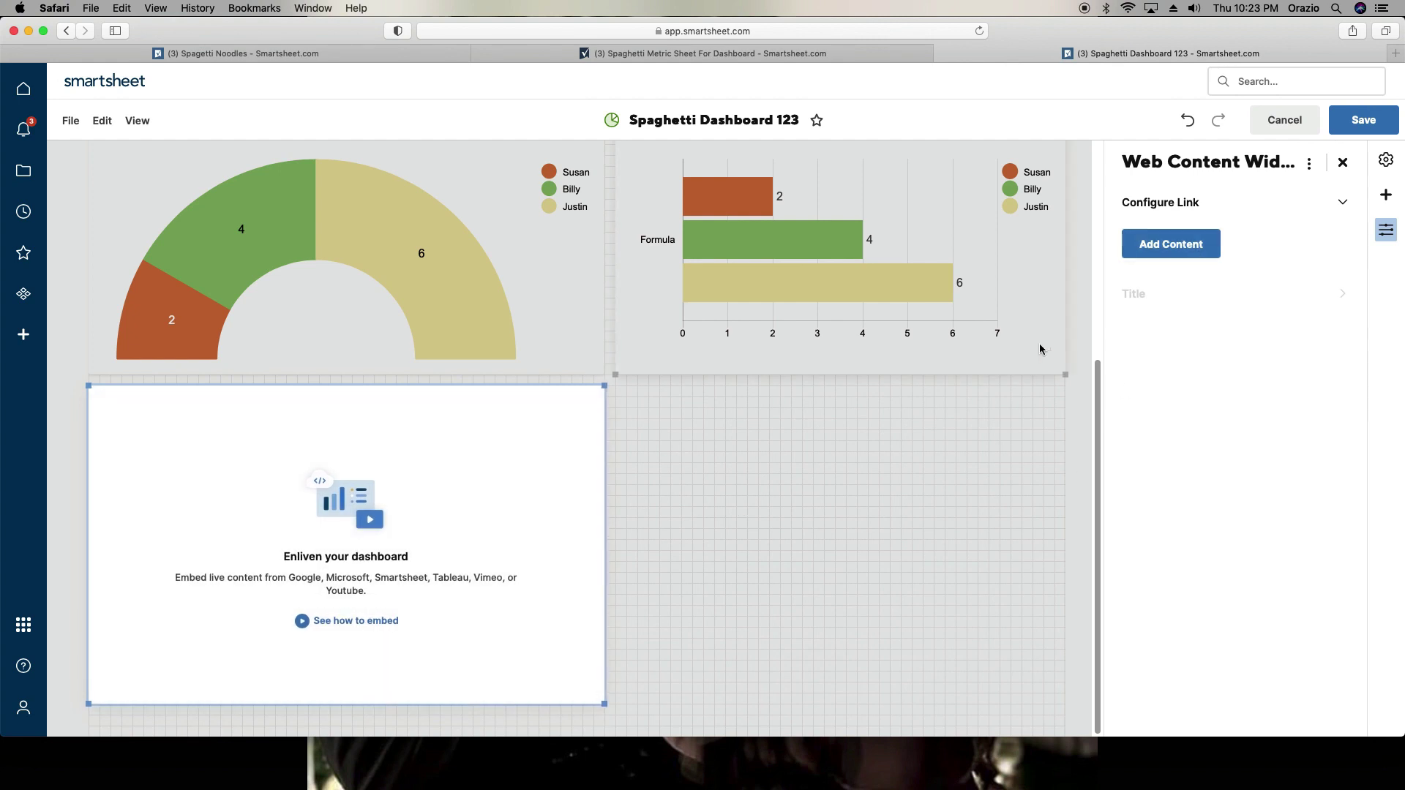
click(1167, 248)
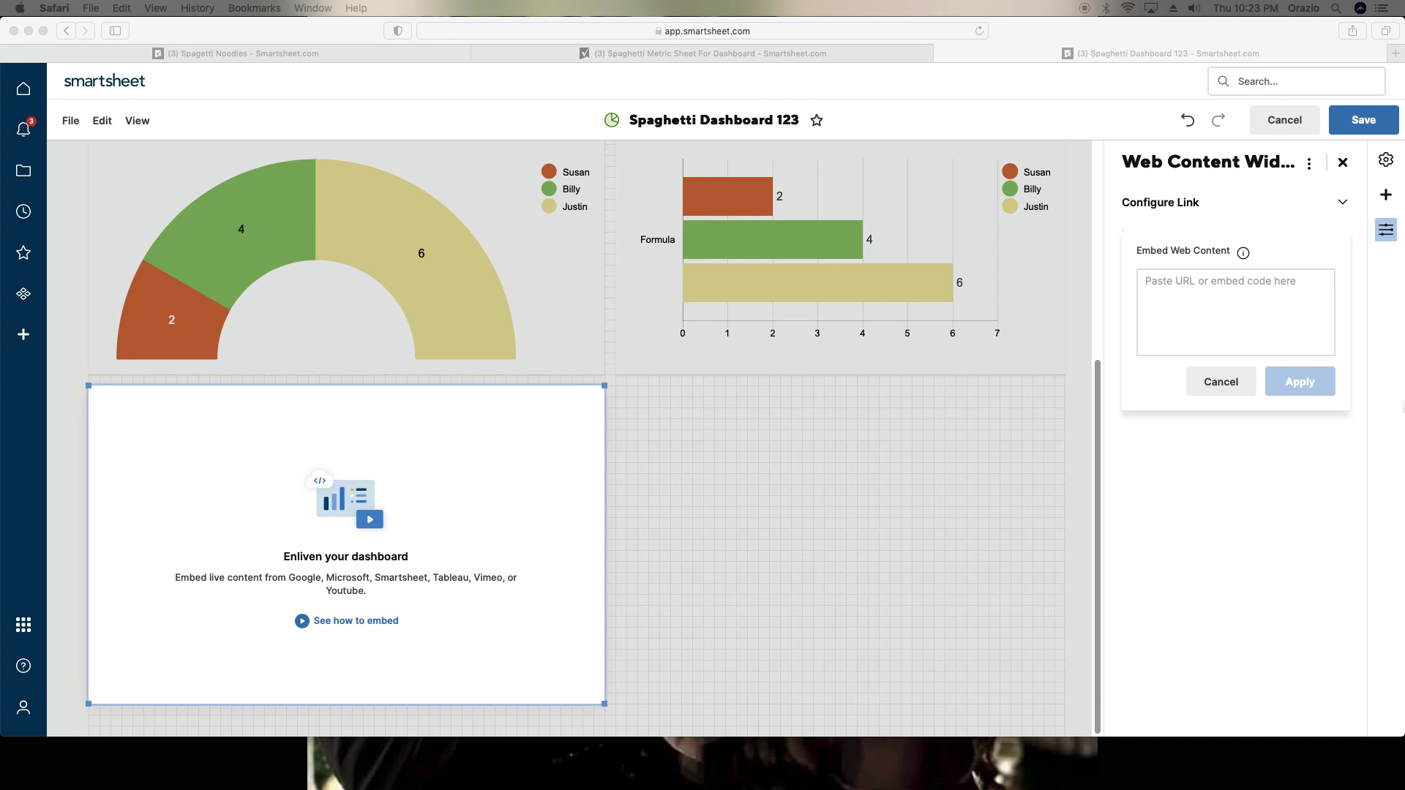
click(1221, 292)
right_click(1219, 287)
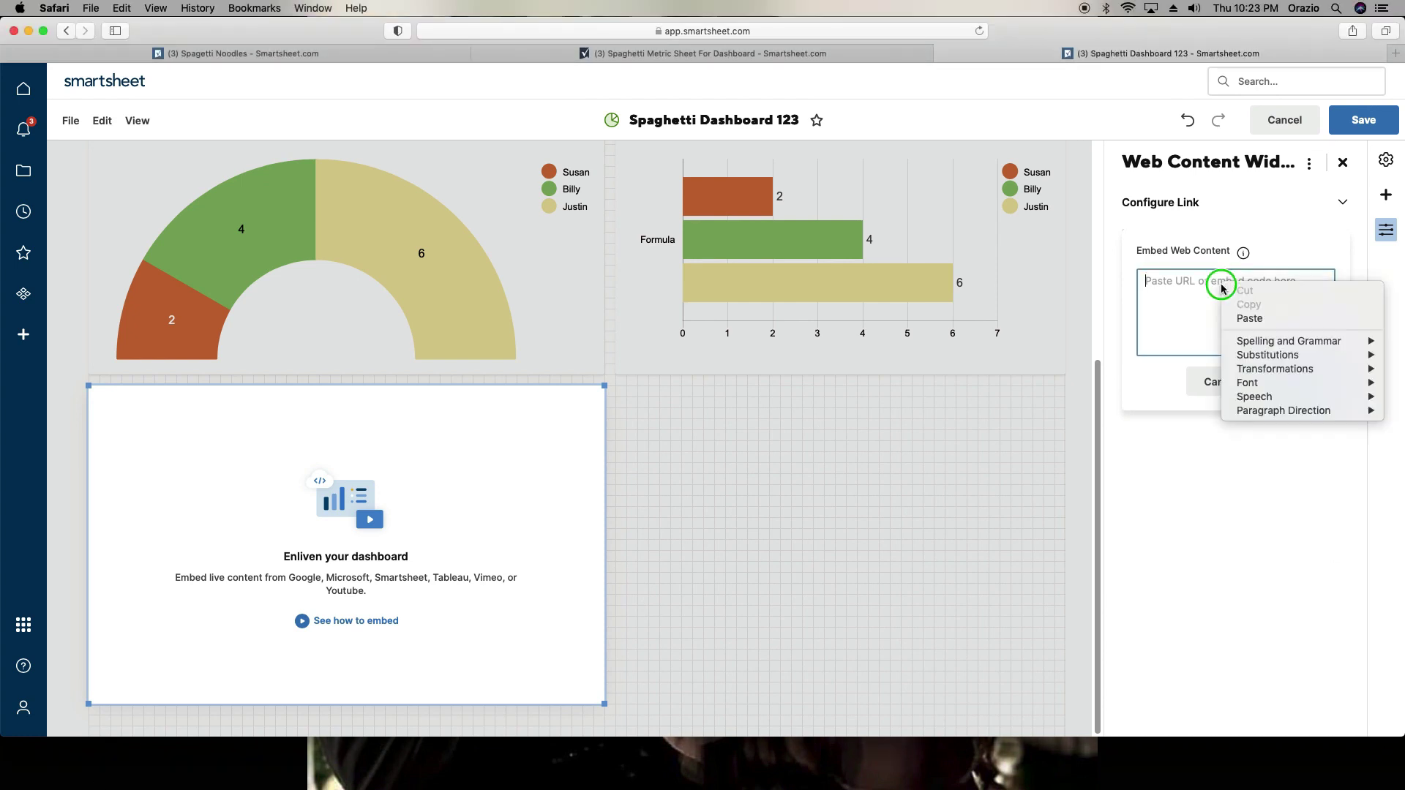
click(1249, 319)
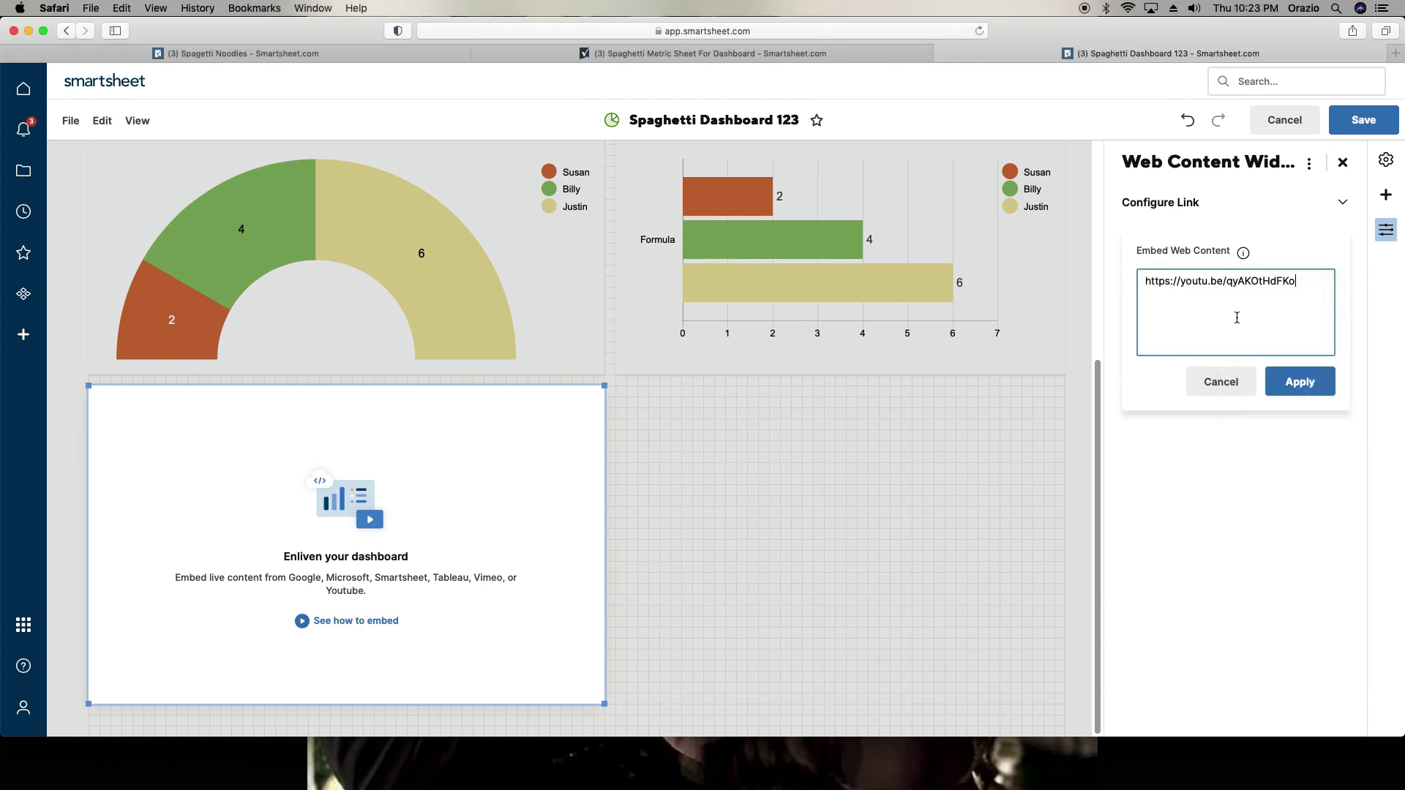
click(1304, 386)
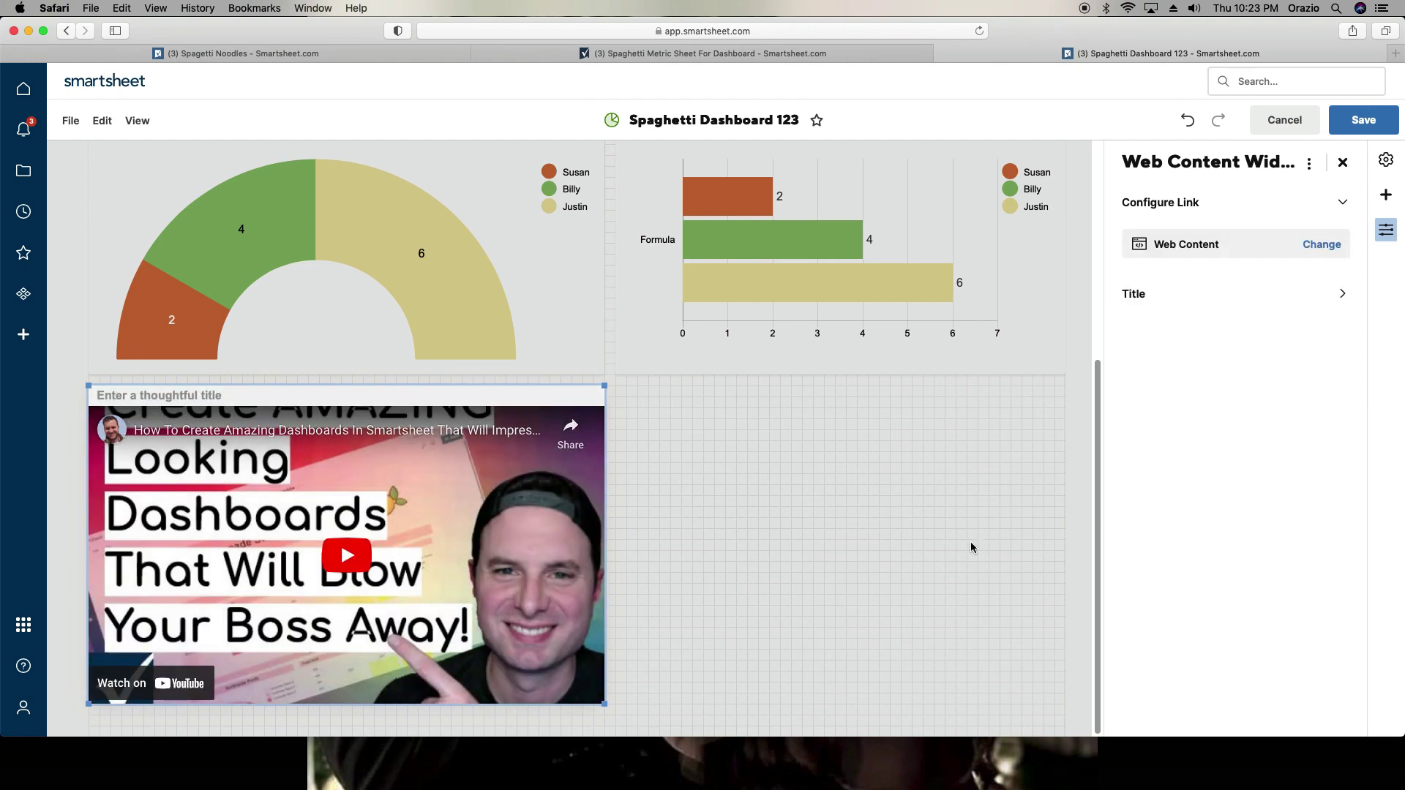
Step: Title the video widget "Video On Making Spaghetti" and center the title text
click(235, 395)
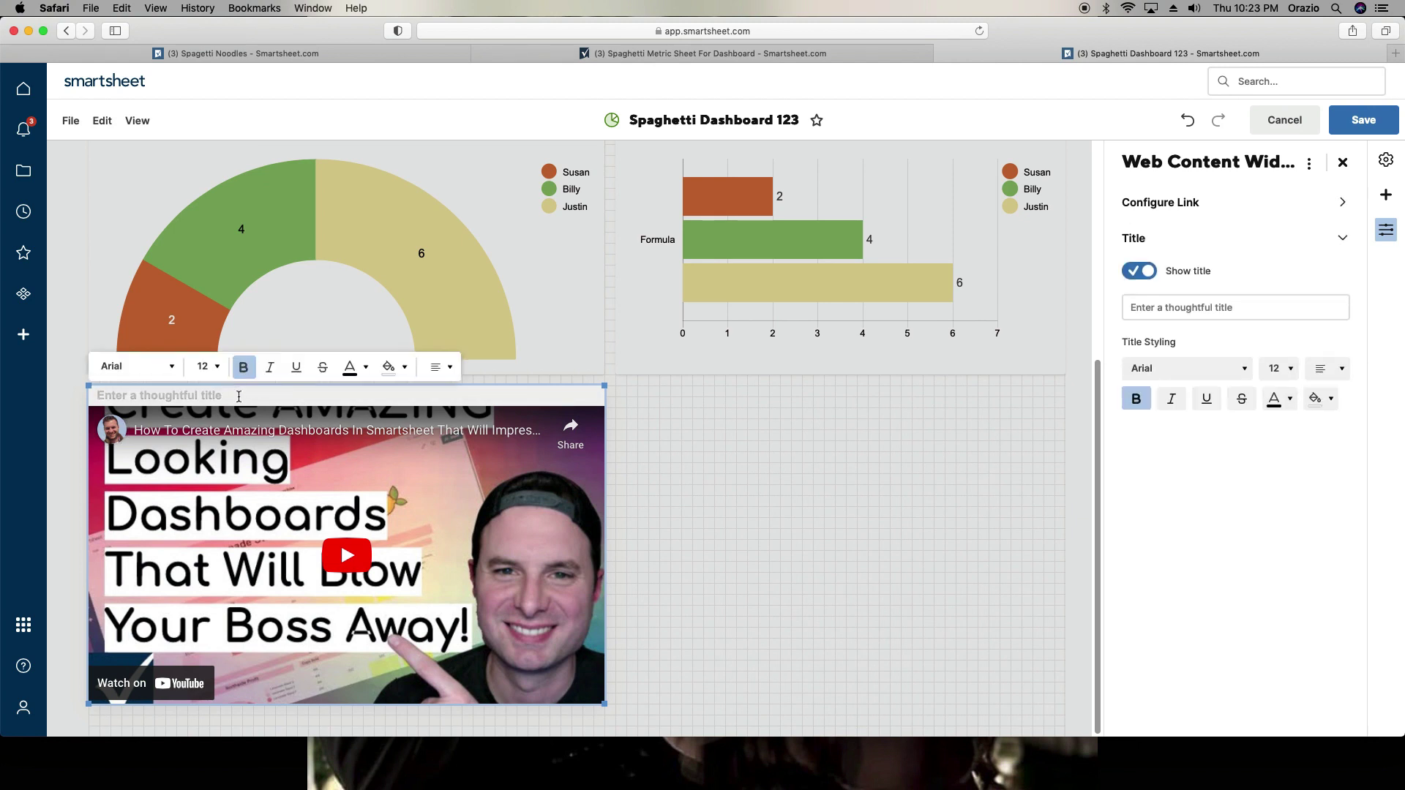
text(Video On Making Spaghetti)
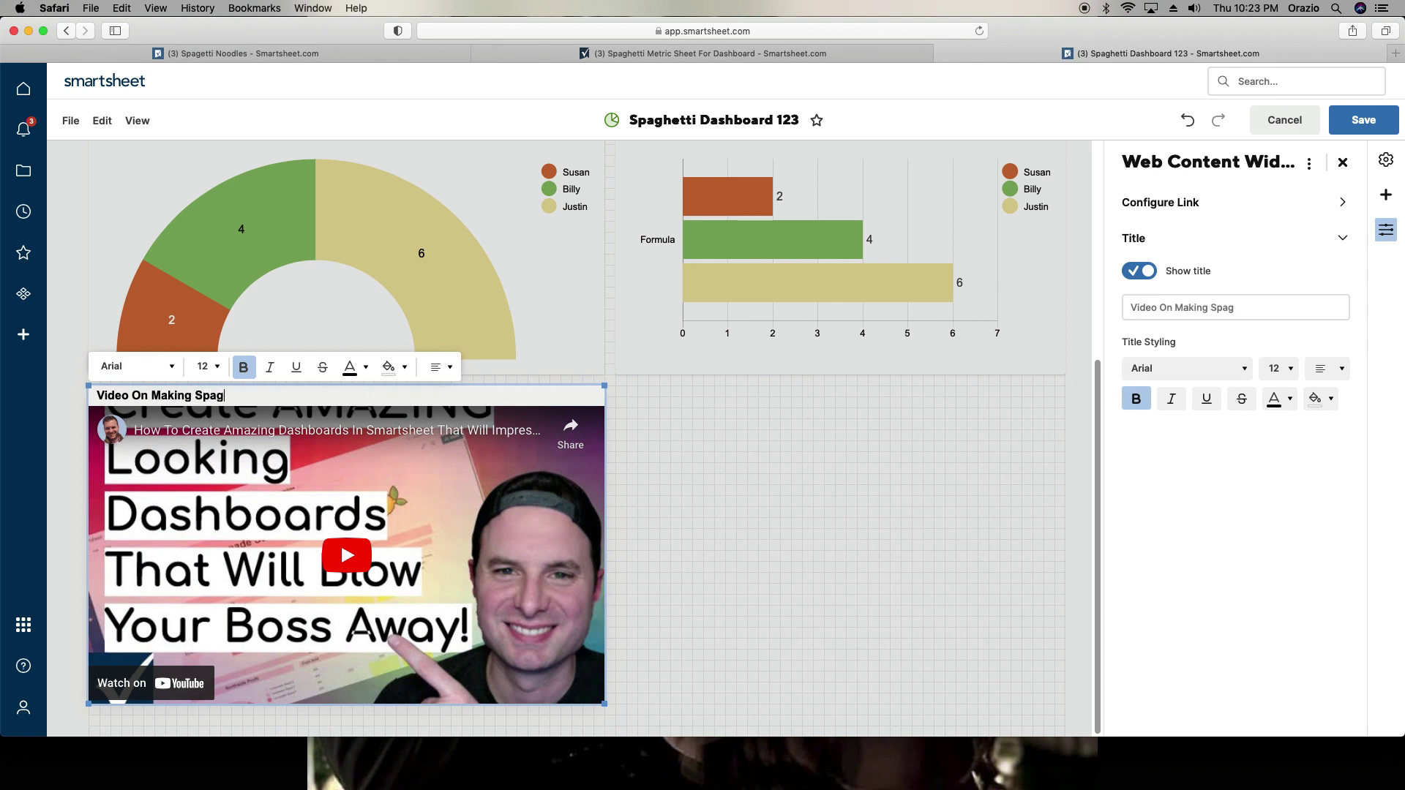
click(439, 367)
click(447, 426)
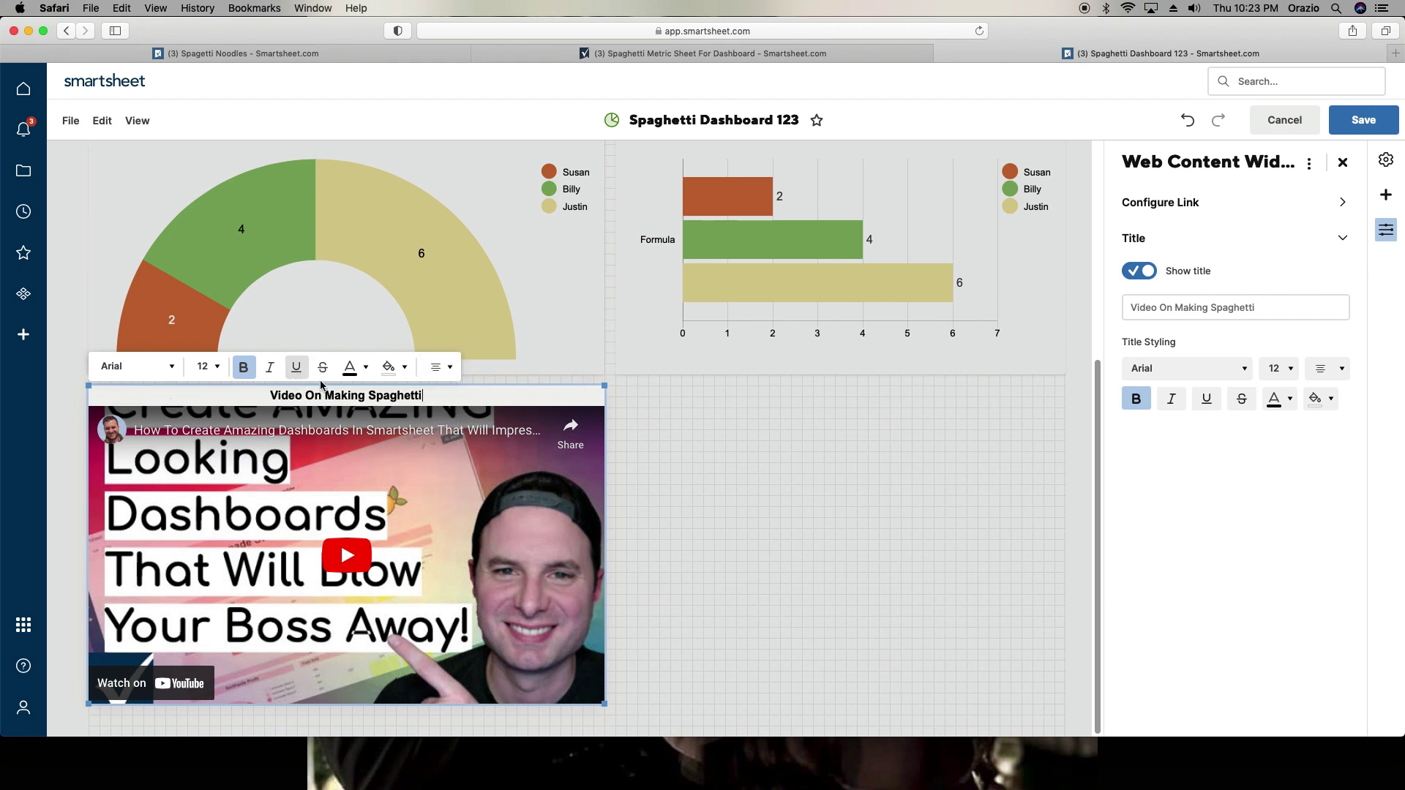
Step: Style the video widget's title with the custom orange text color, a light gray background and font size 18, and deselect the widget
click(350, 367)
click(356, 511)
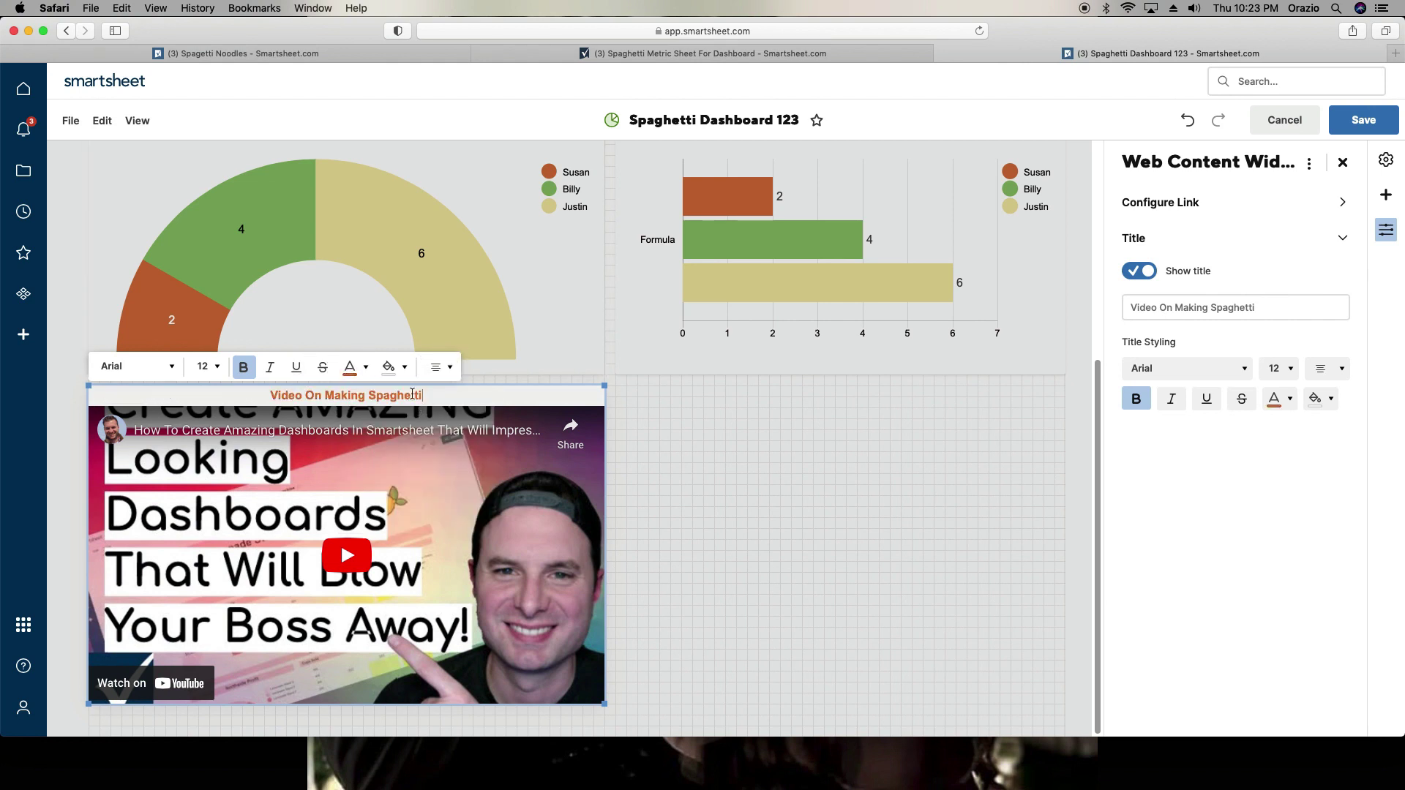
click(392, 367)
click(516, 461)
click(217, 367)
click(210, 521)
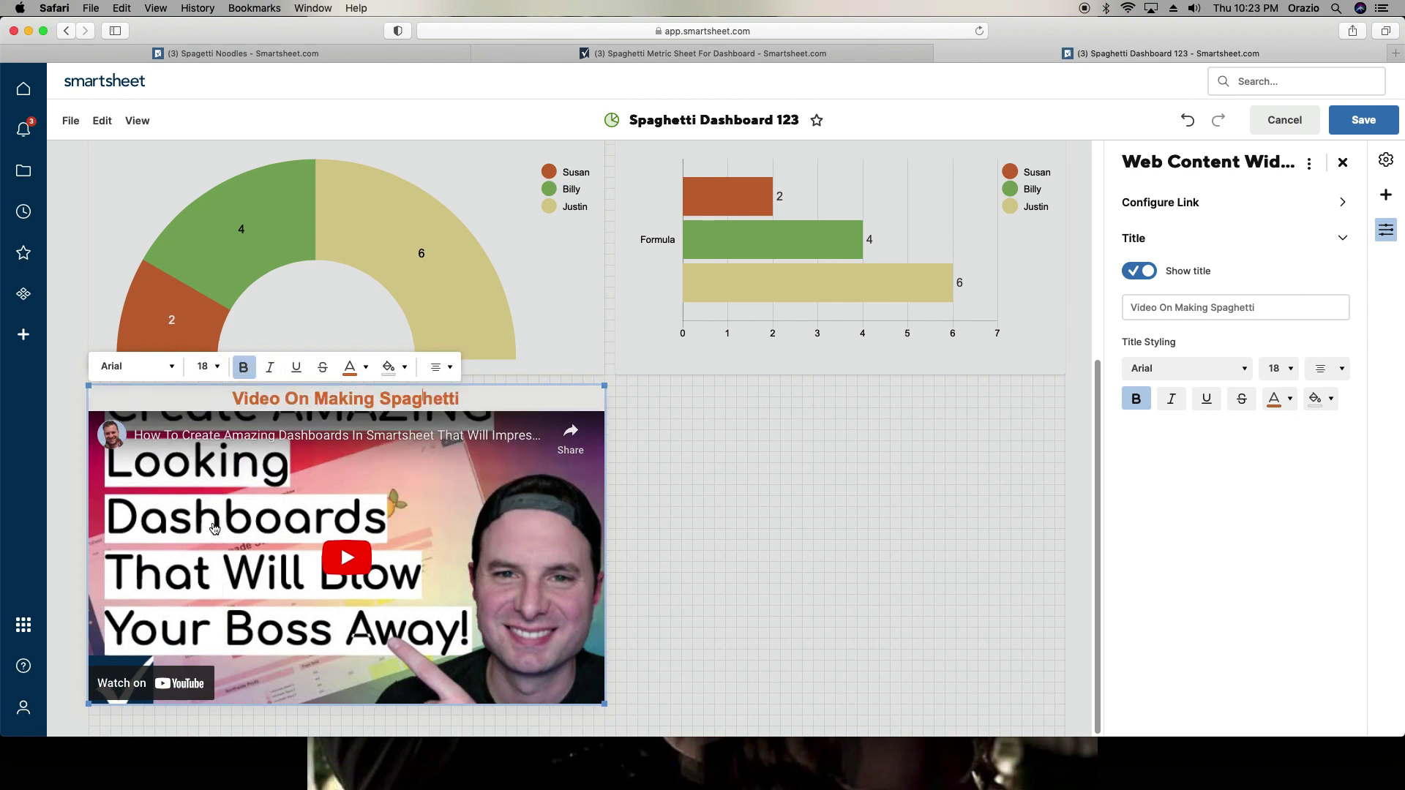
click(870, 507)
Step: Check the video widget's fit in the layout and save the dashboard
scroll(843, 542, up, 5)
scroll(844, 542, down, 3)
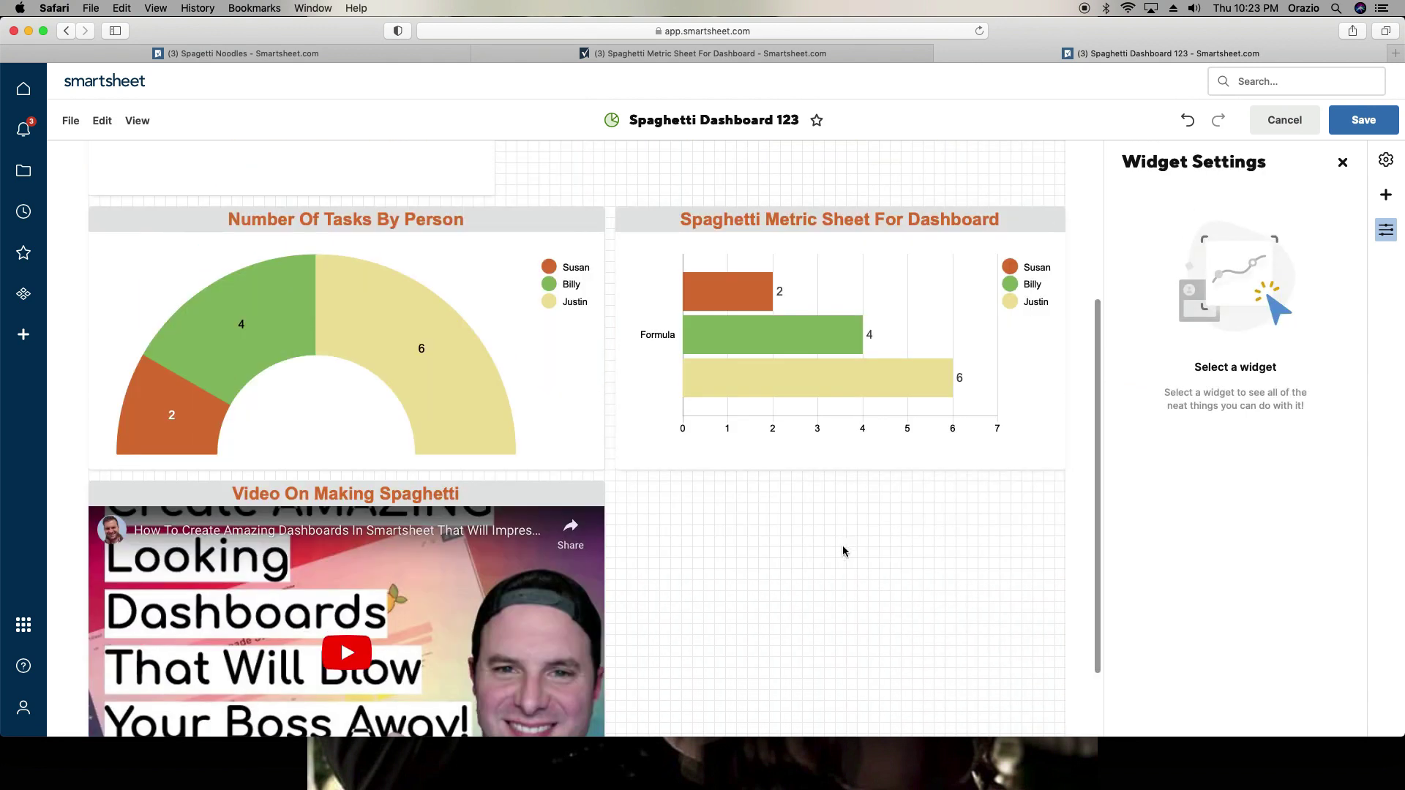
scroll(761, 554, down, 1)
mouse_move(607, 712)
mouse_down()
mouse_move(665, 695)
mouse_move(568, 695)
mouse_move(604, 698)
mouse_up()
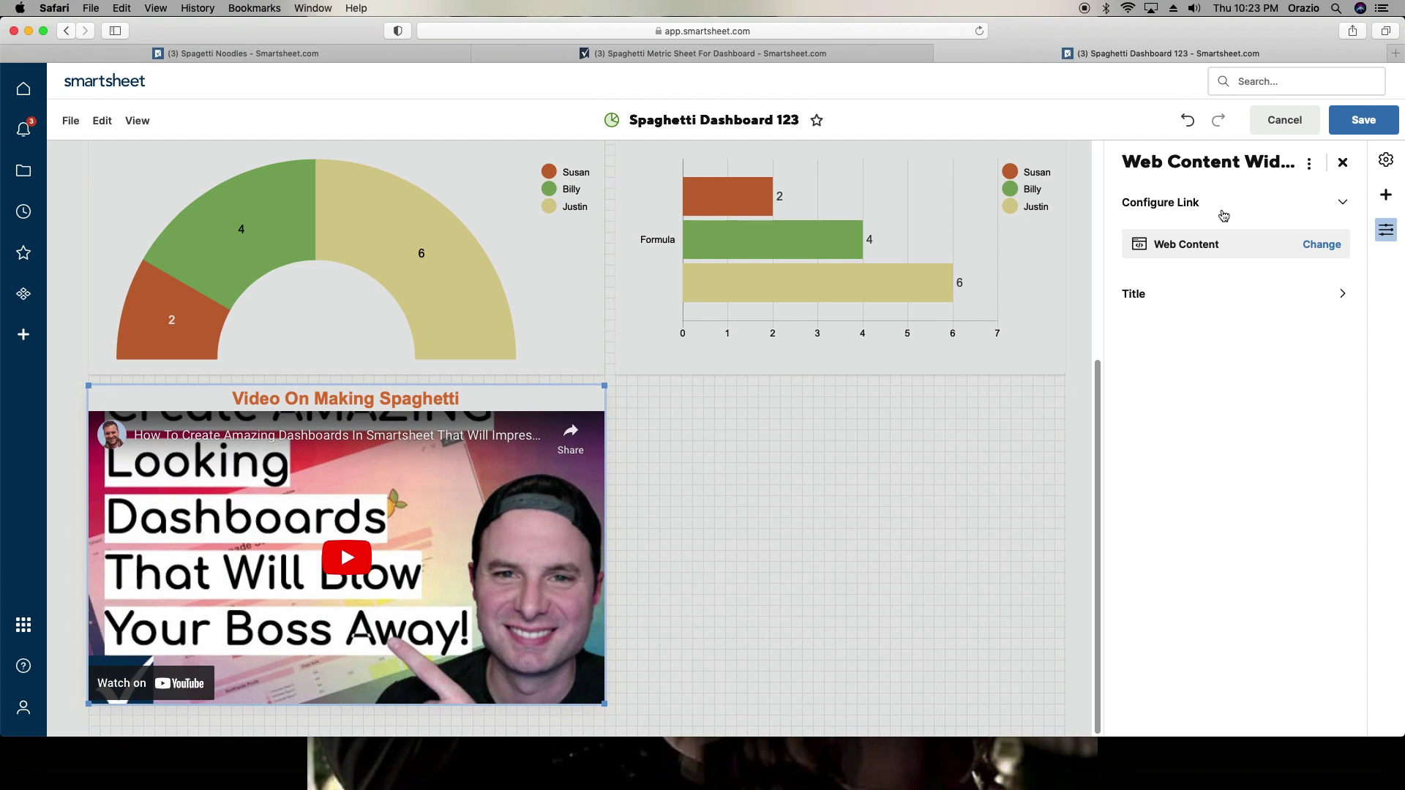
click(1362, 120)
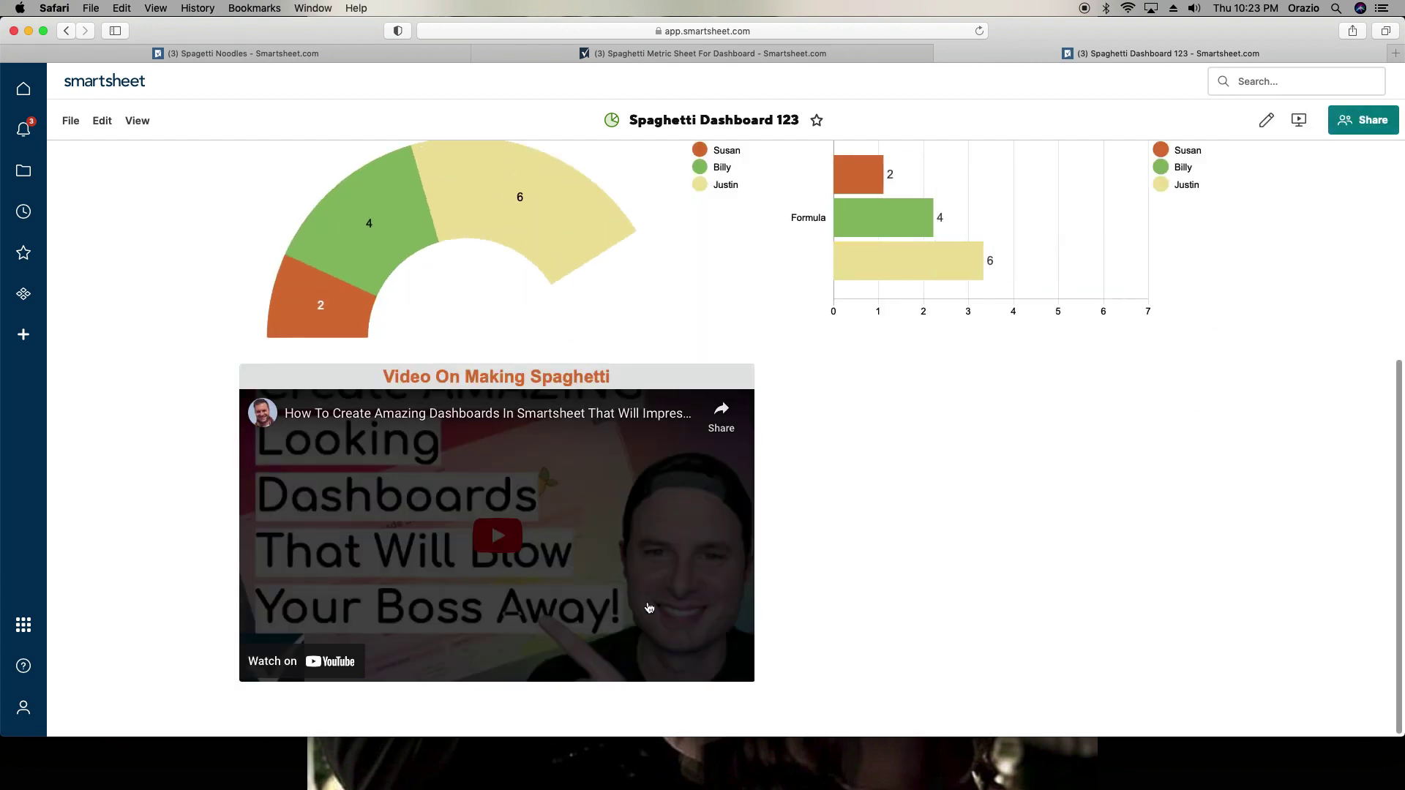
scroll(647, 588, up, 5)
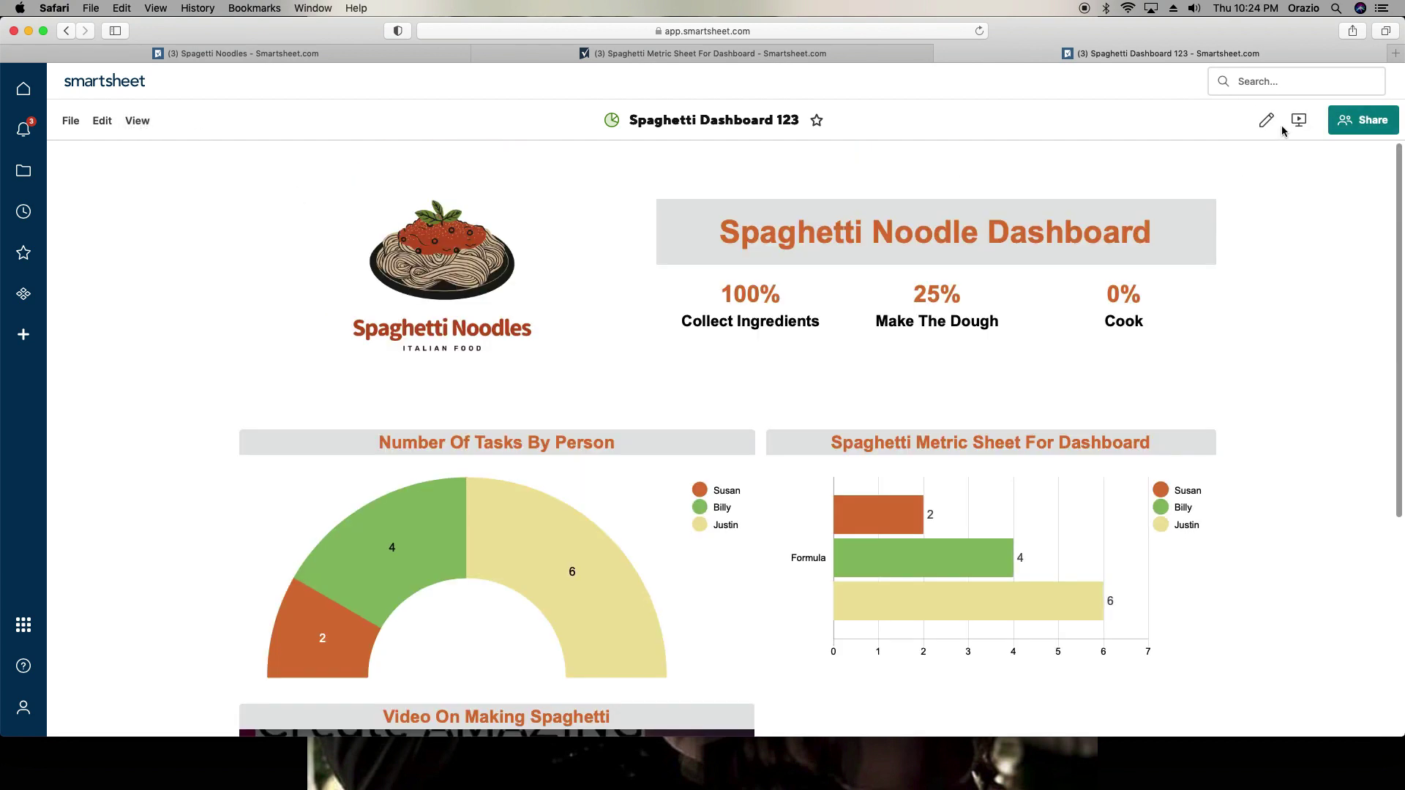
Step: Reopen the dashboard for editing and add a Report widget beside the video with the Spagetti Noodle Report as its source
click(1268, 122)
scroll(1383, 248, down, 3)
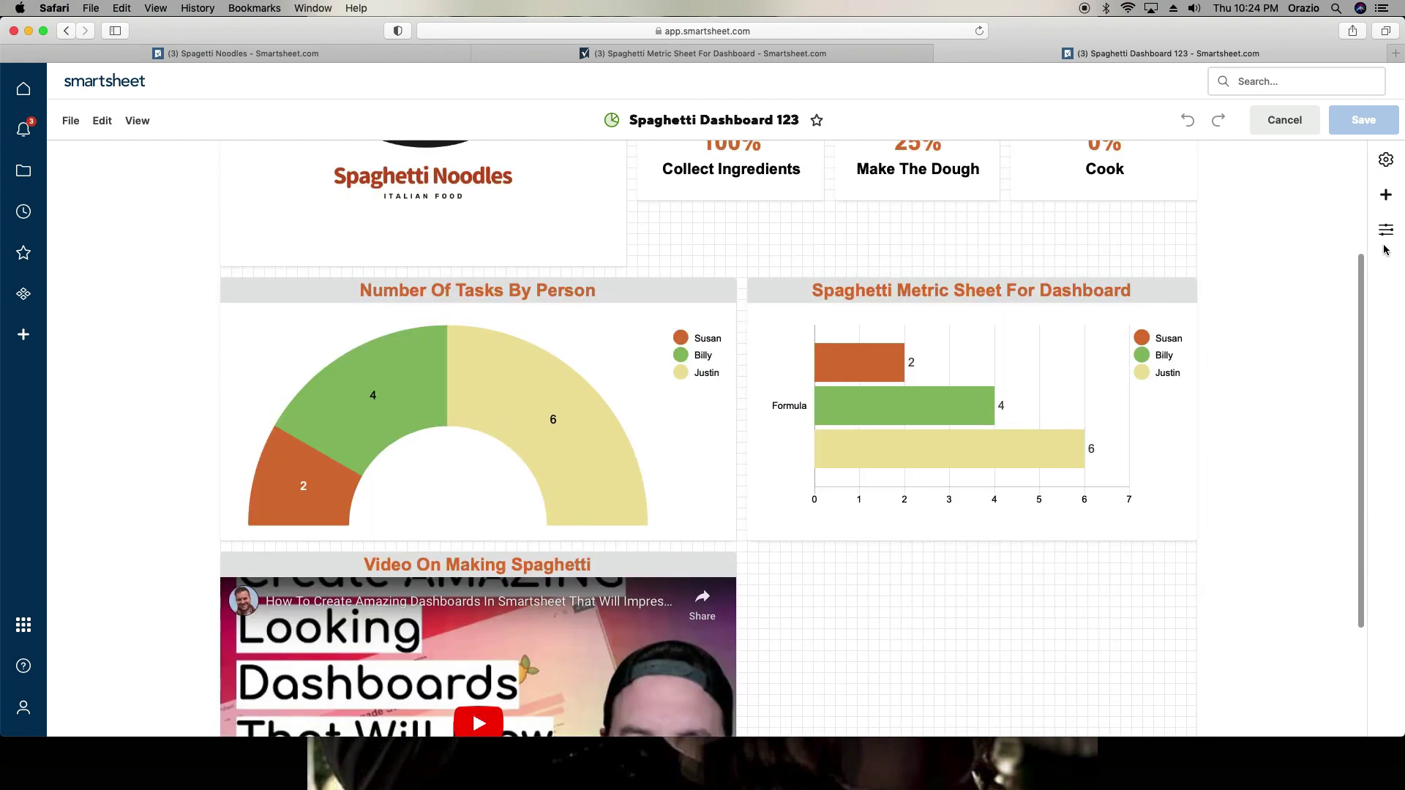
click(1385, 194)
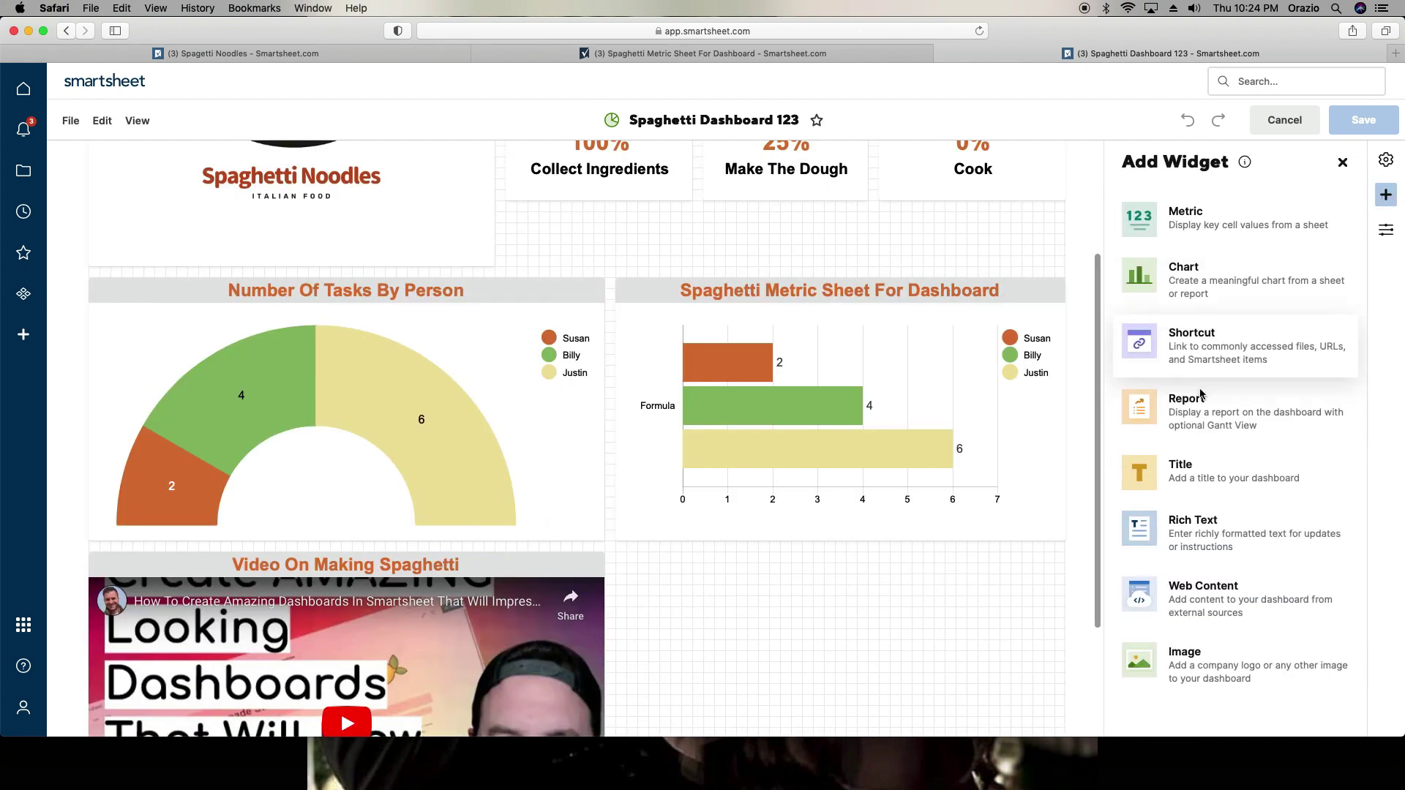
click(1200, 414)
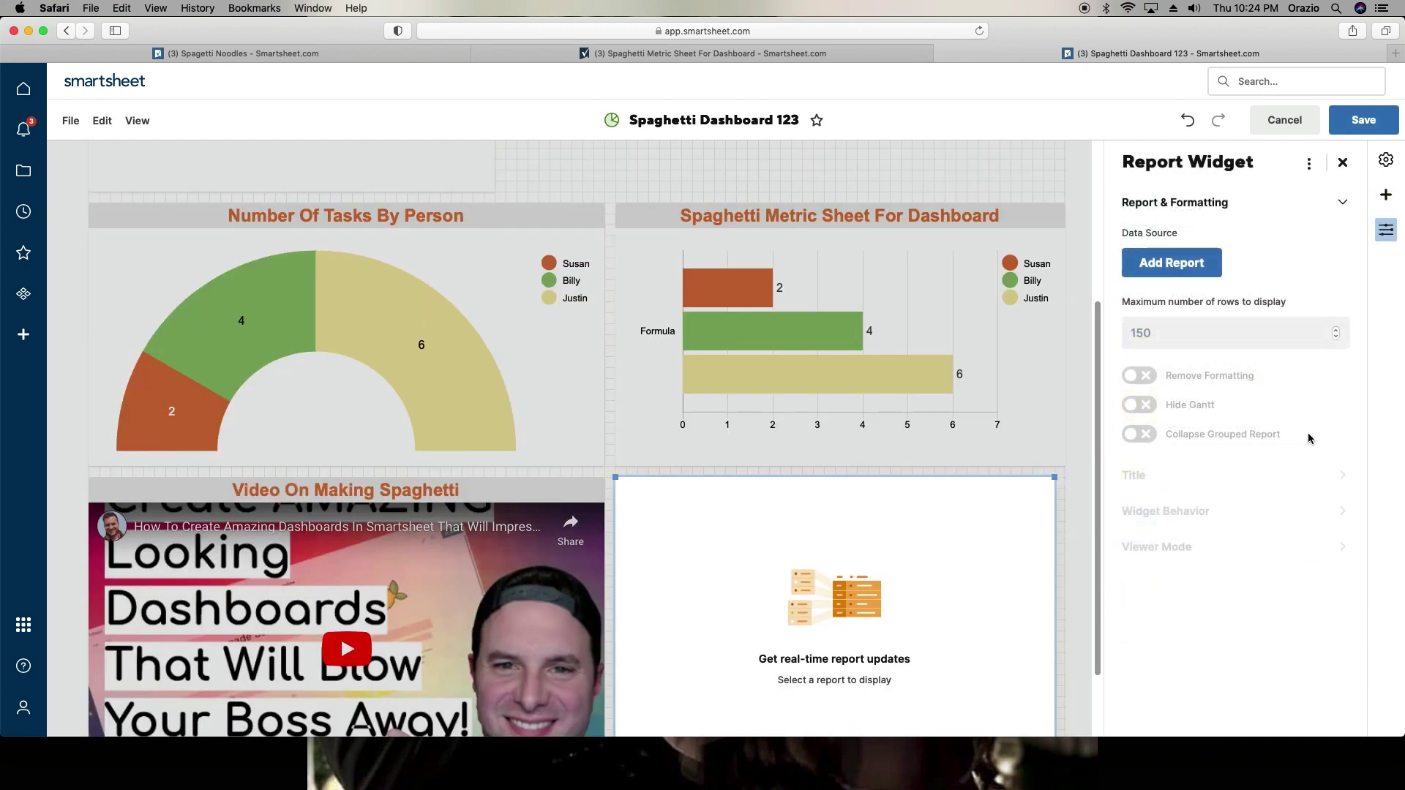
click(1179, 266)
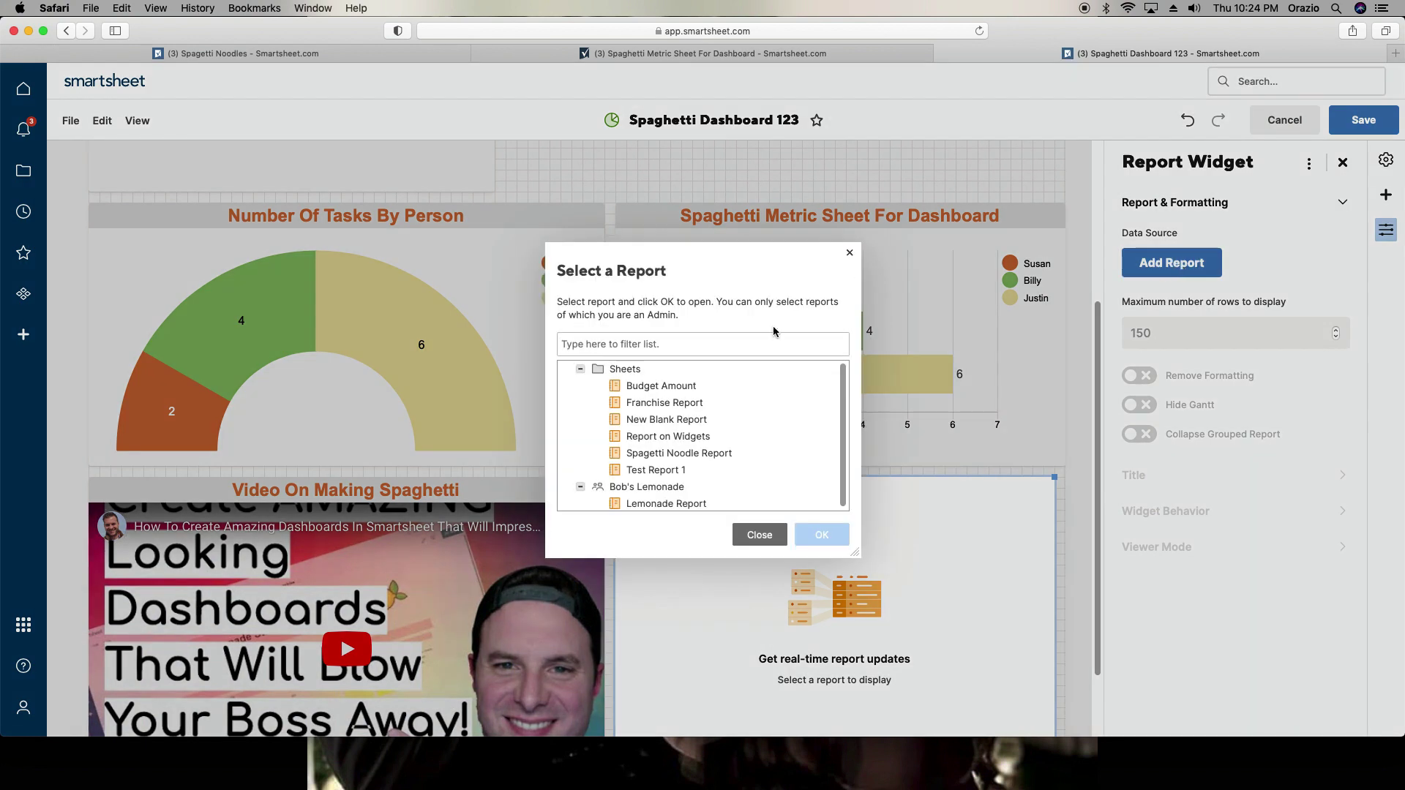
click(717, 455)
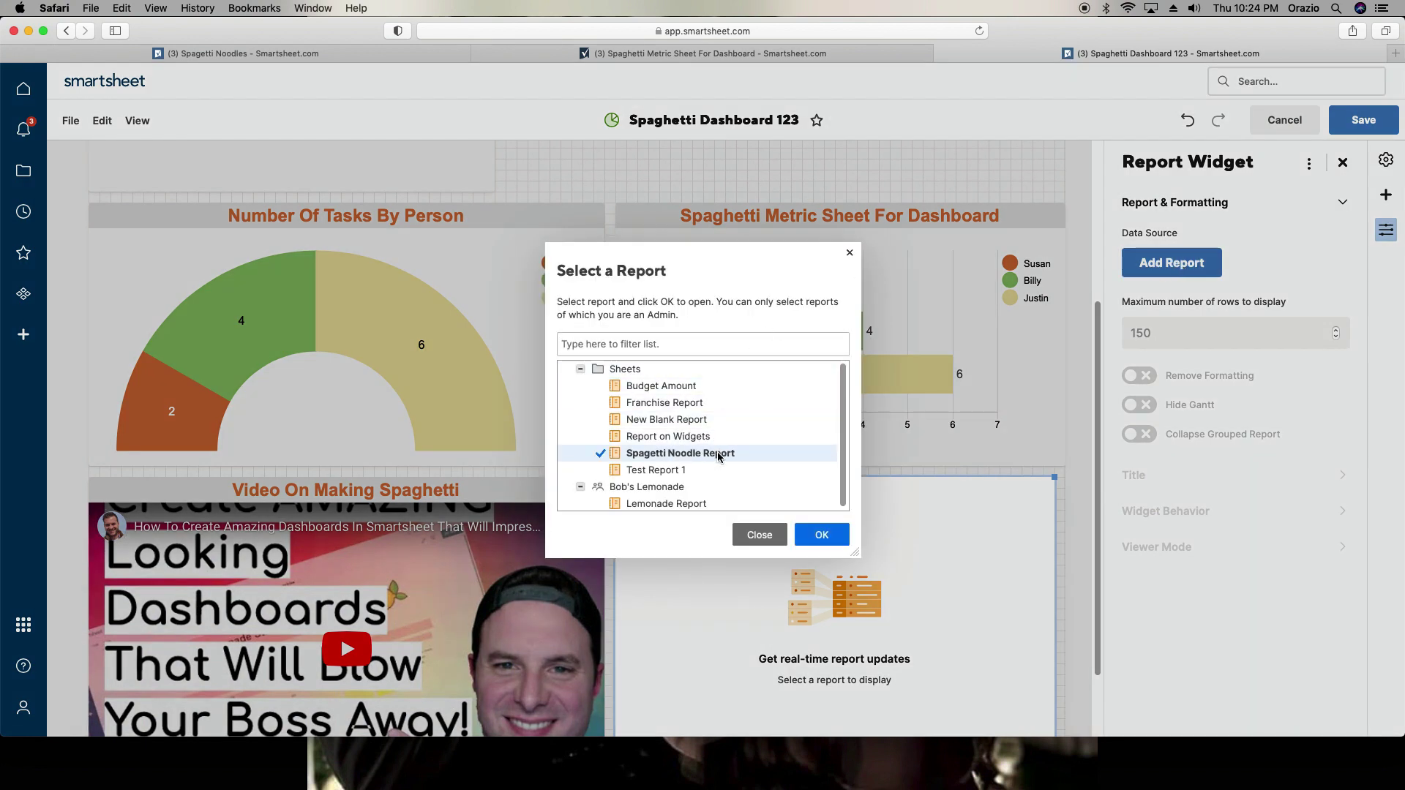
click(825, 535)
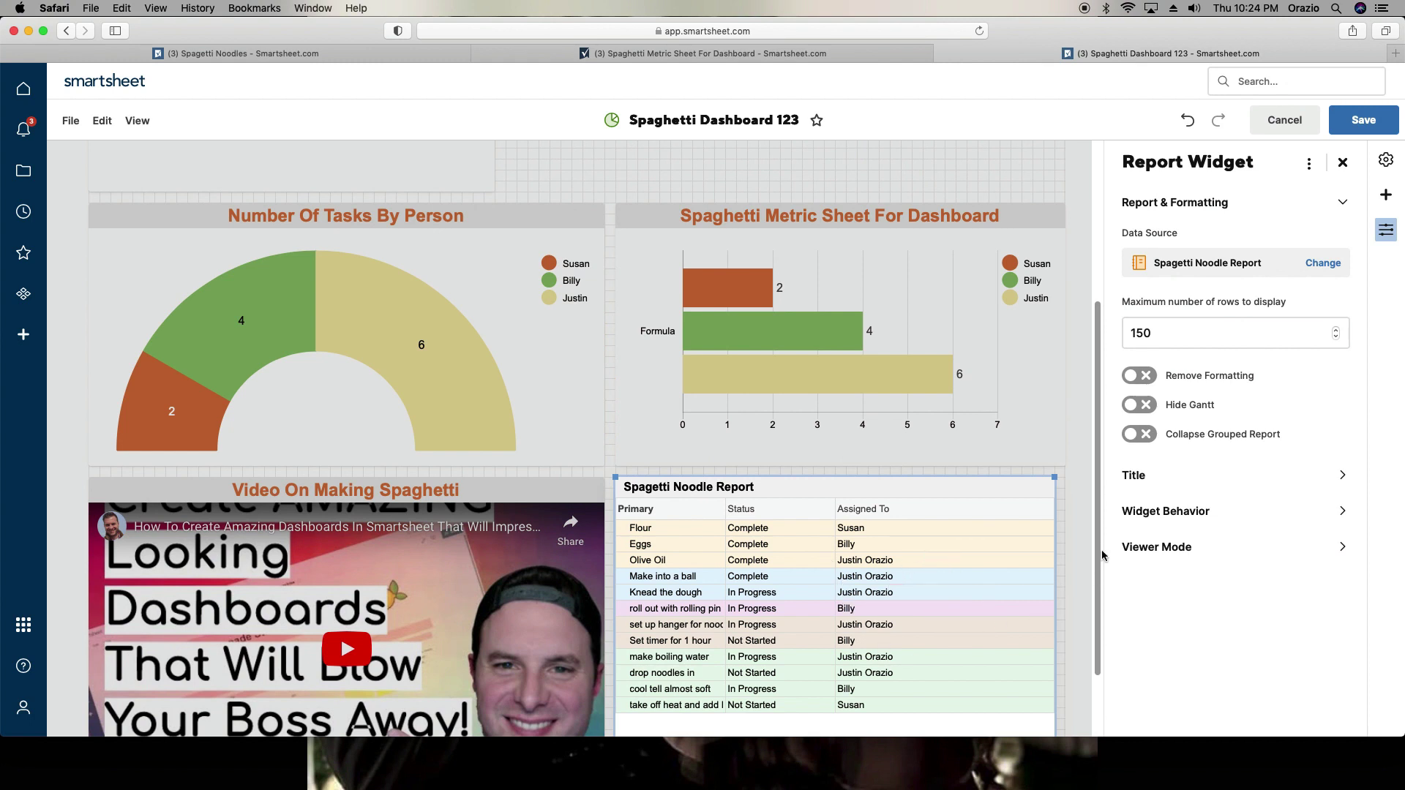
Step: Turn on Remove Formatting for the report widget, leaving Collapse Grouped Report off
click(1140, 379)
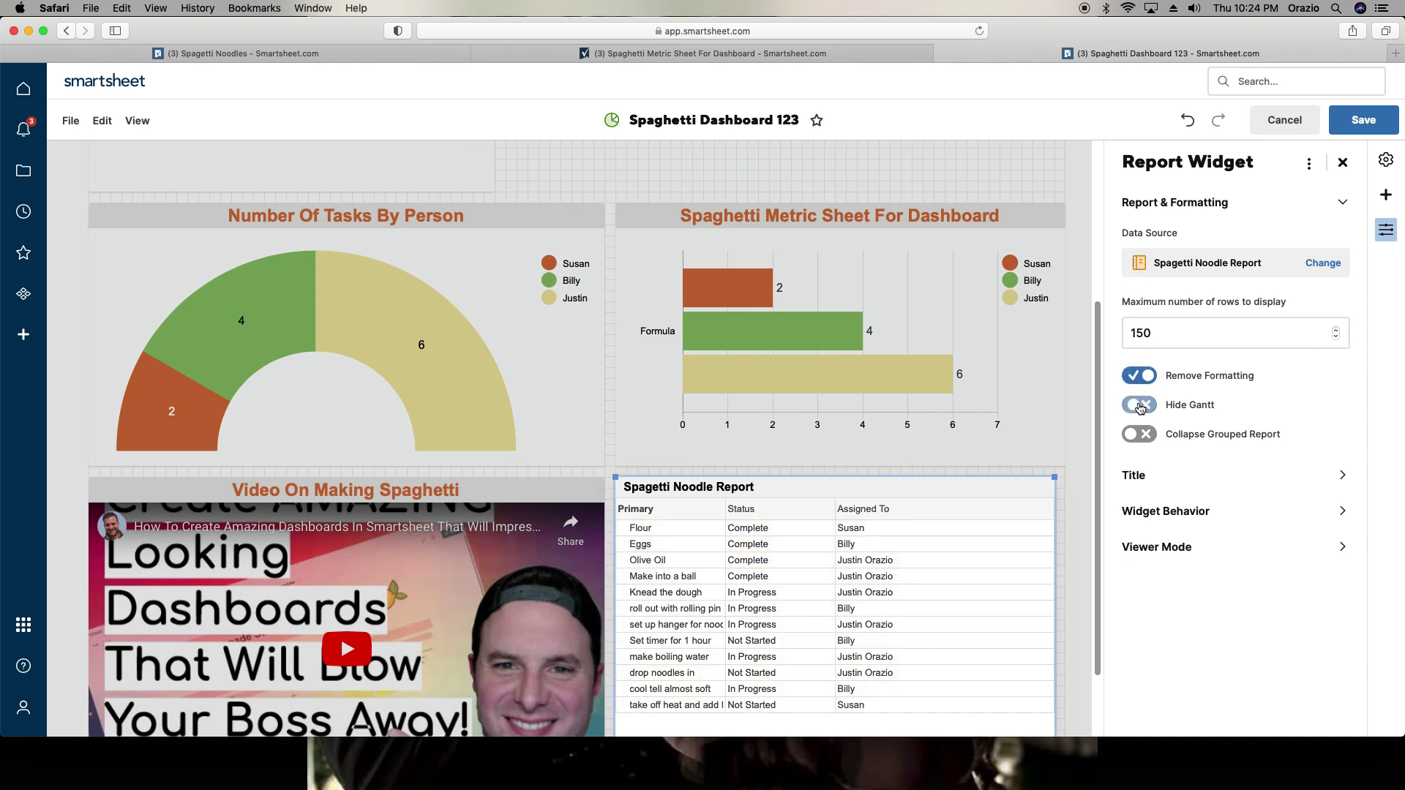
click(1138, 434)
click(1138, 434)
Step: Style the report widget's title with the custom orange text, a light gray background and centered alignment
double_click(870, 487)
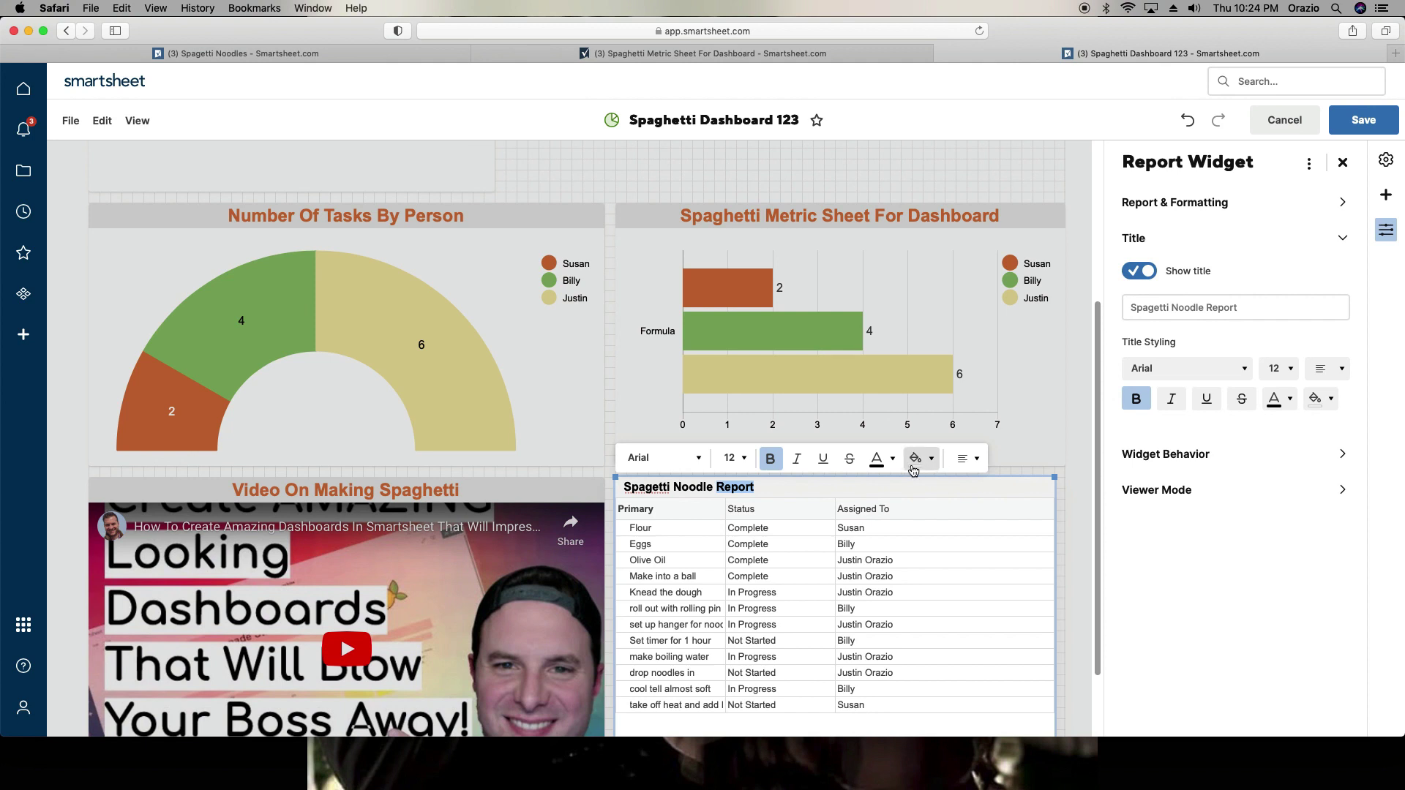
click(882, 459)
click(885, 602)
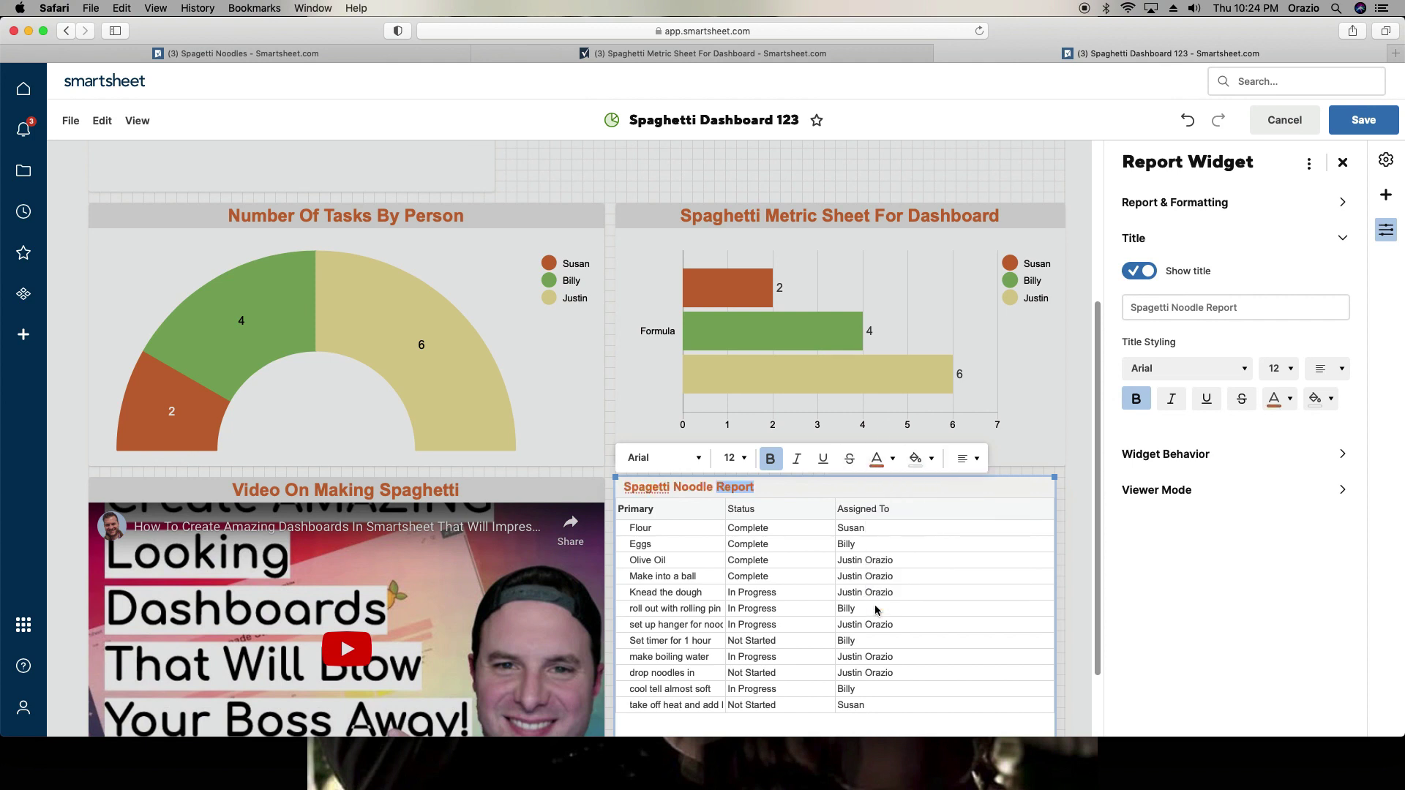
click(928, 461)
click(1054, 561)
click(975, 462)
click(964, 511)
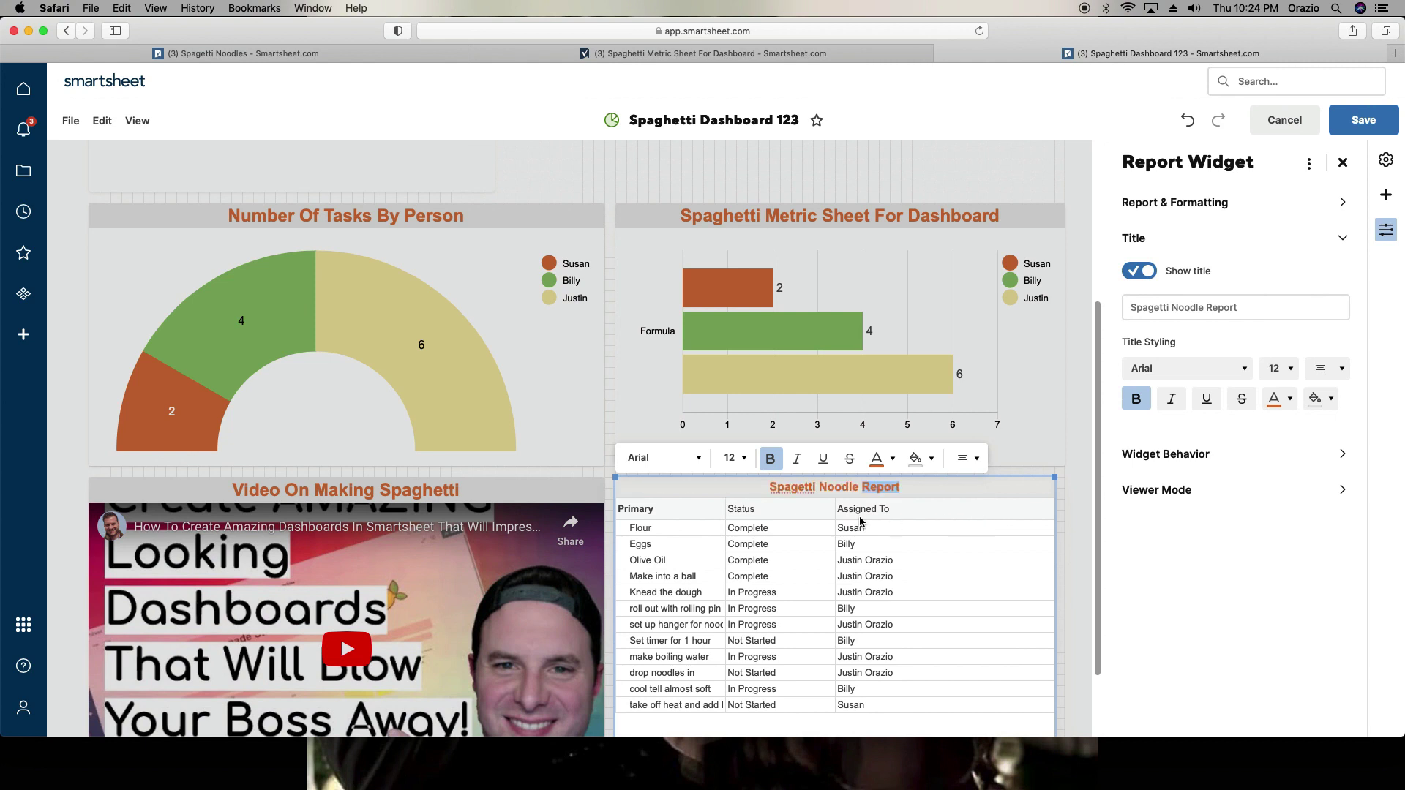
Step: Correct the report widget's title to "Spaghetti Noodle Report" and set its font size to 18
click(791, 487)
text(h)
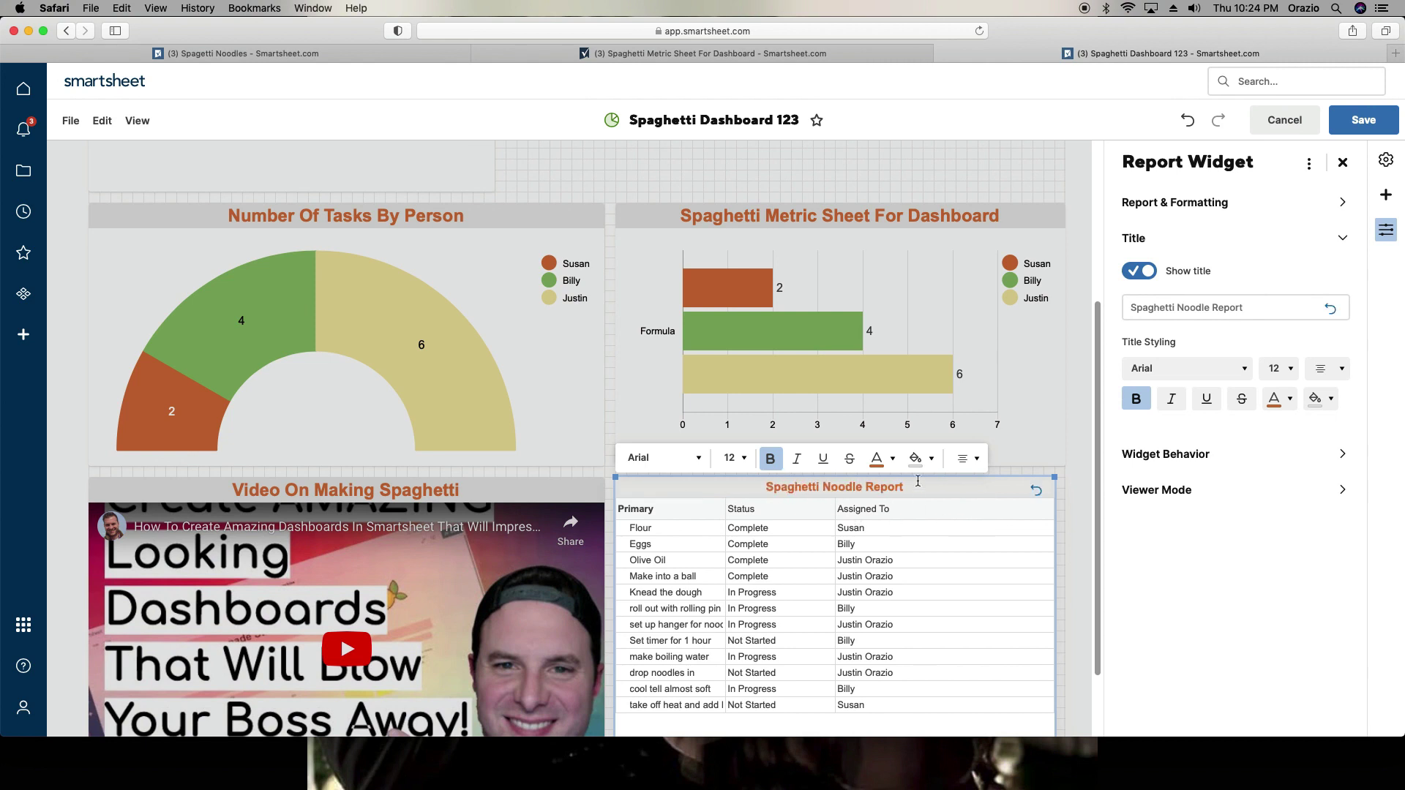
click(734, 458)
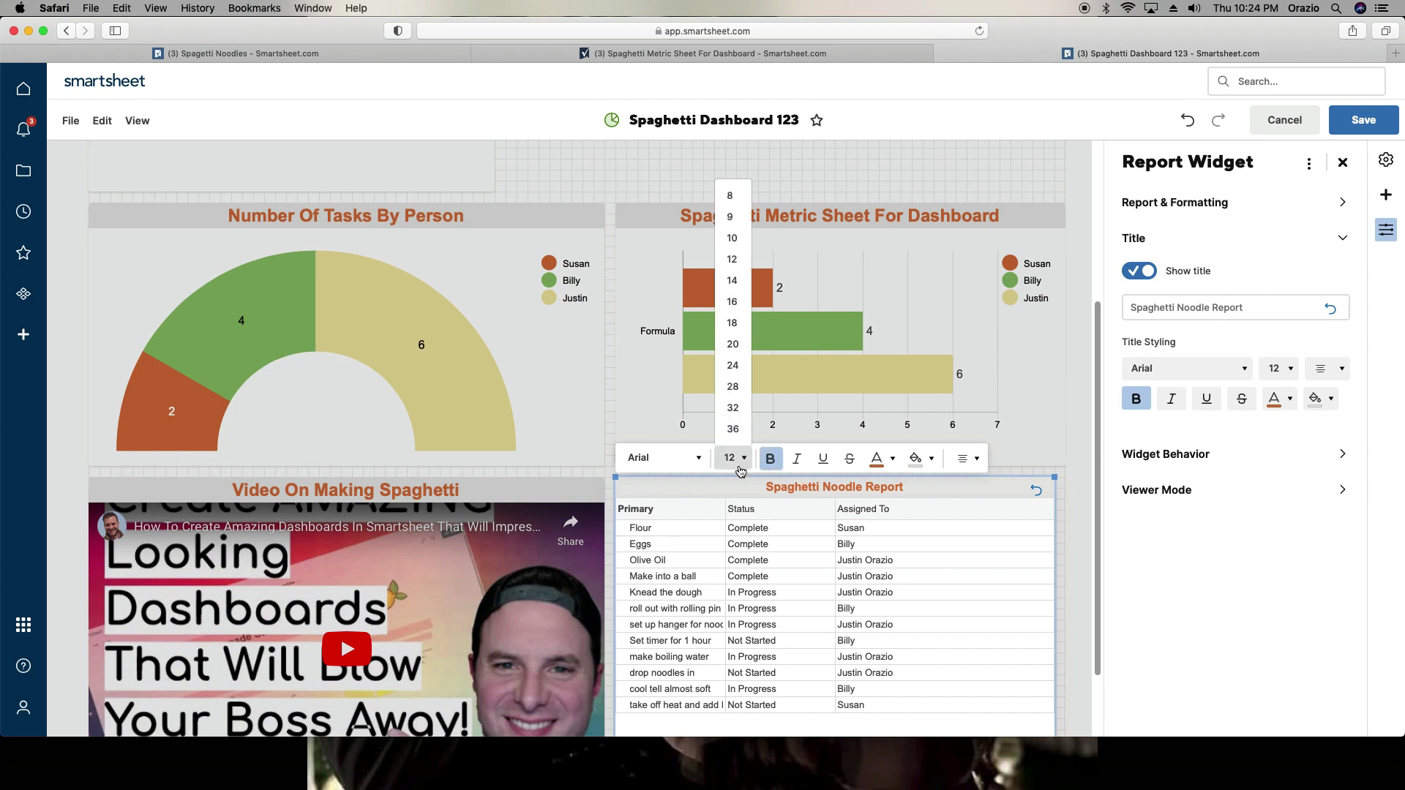
click(732, 322)
Step: Enlarge the report widget to match the bar chart's width and the video's height, save the dashboard and review it
scroll(986, 606, down, 3)
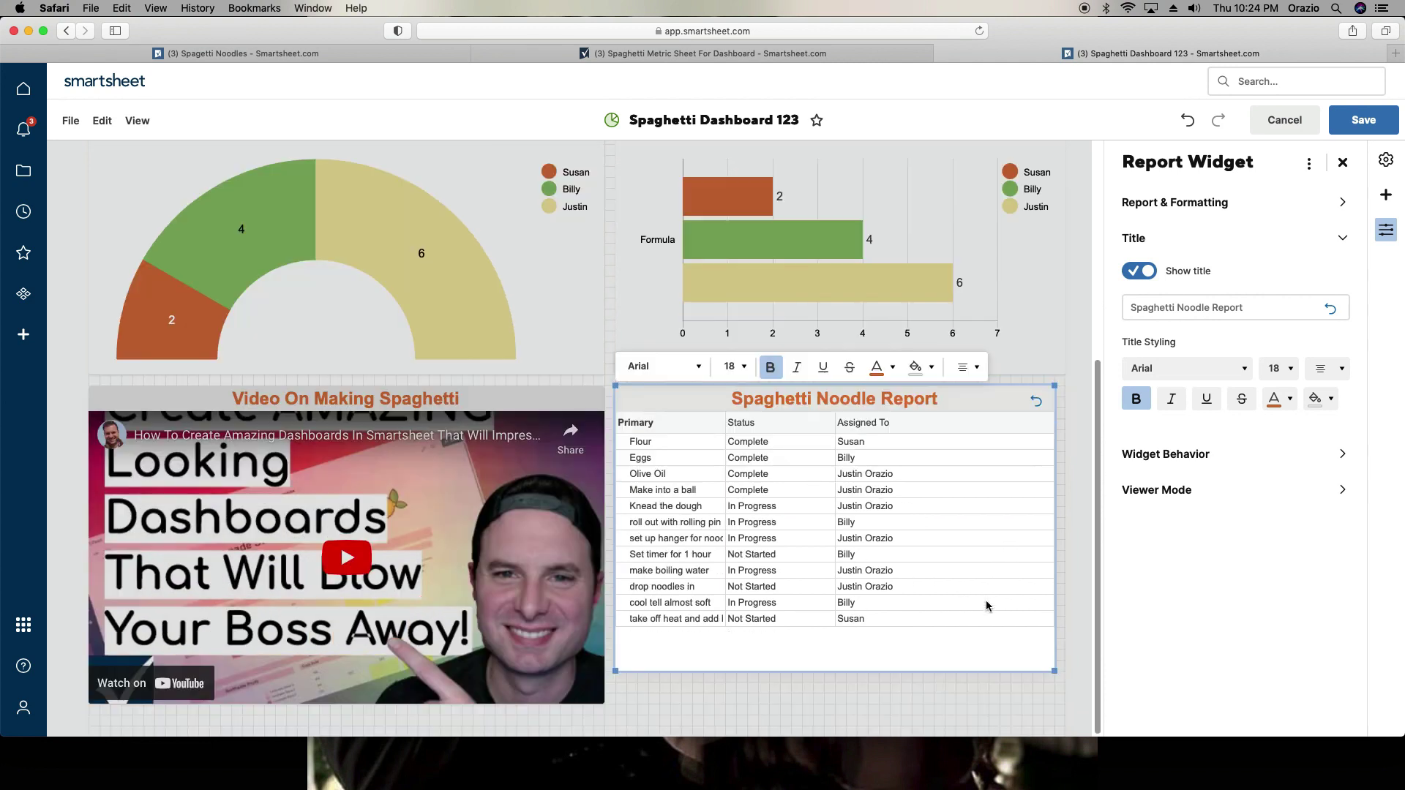
drag(1054, 672, 1068, 709)
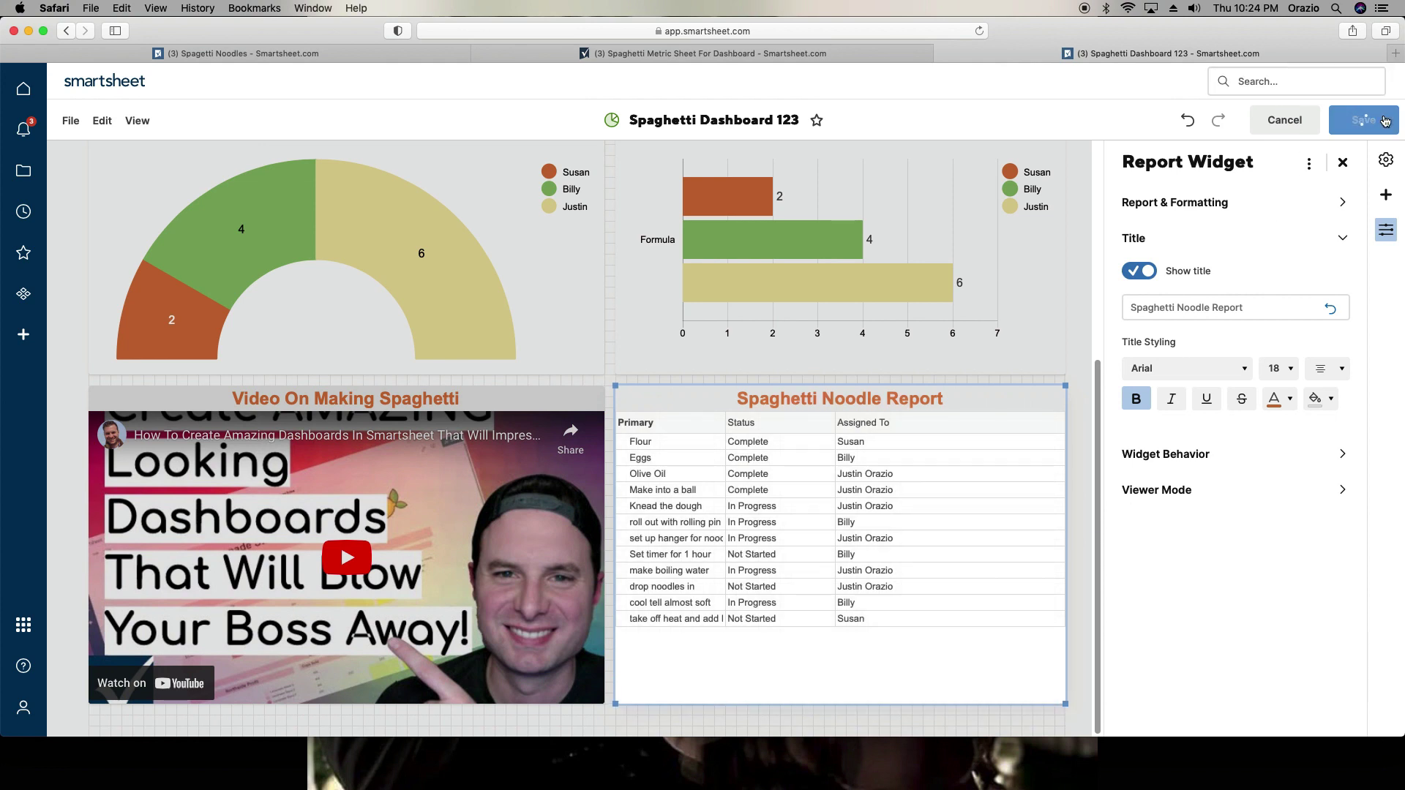
click(1363, 120)
scroll(950, 551, up, 4)
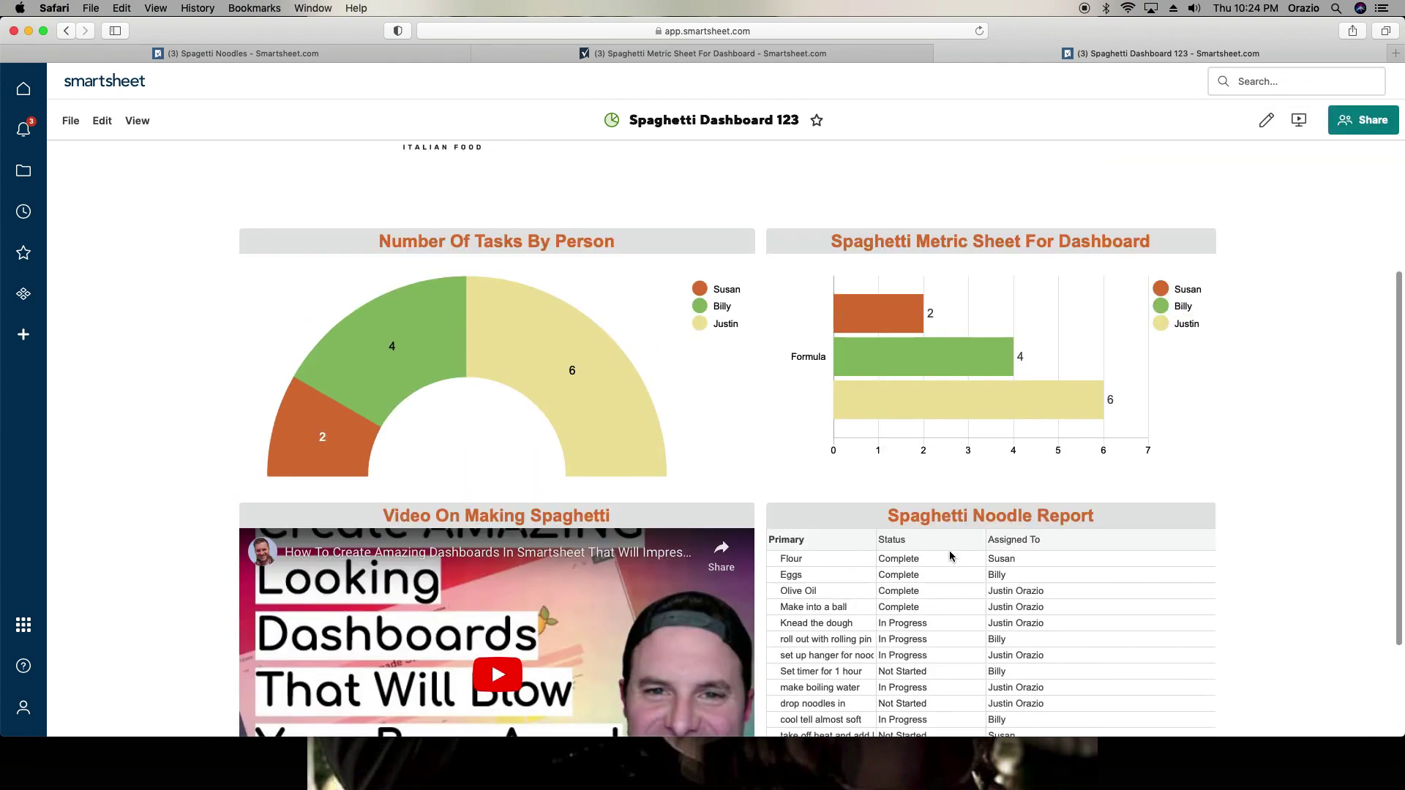
scroll(949, 556, up, 2)
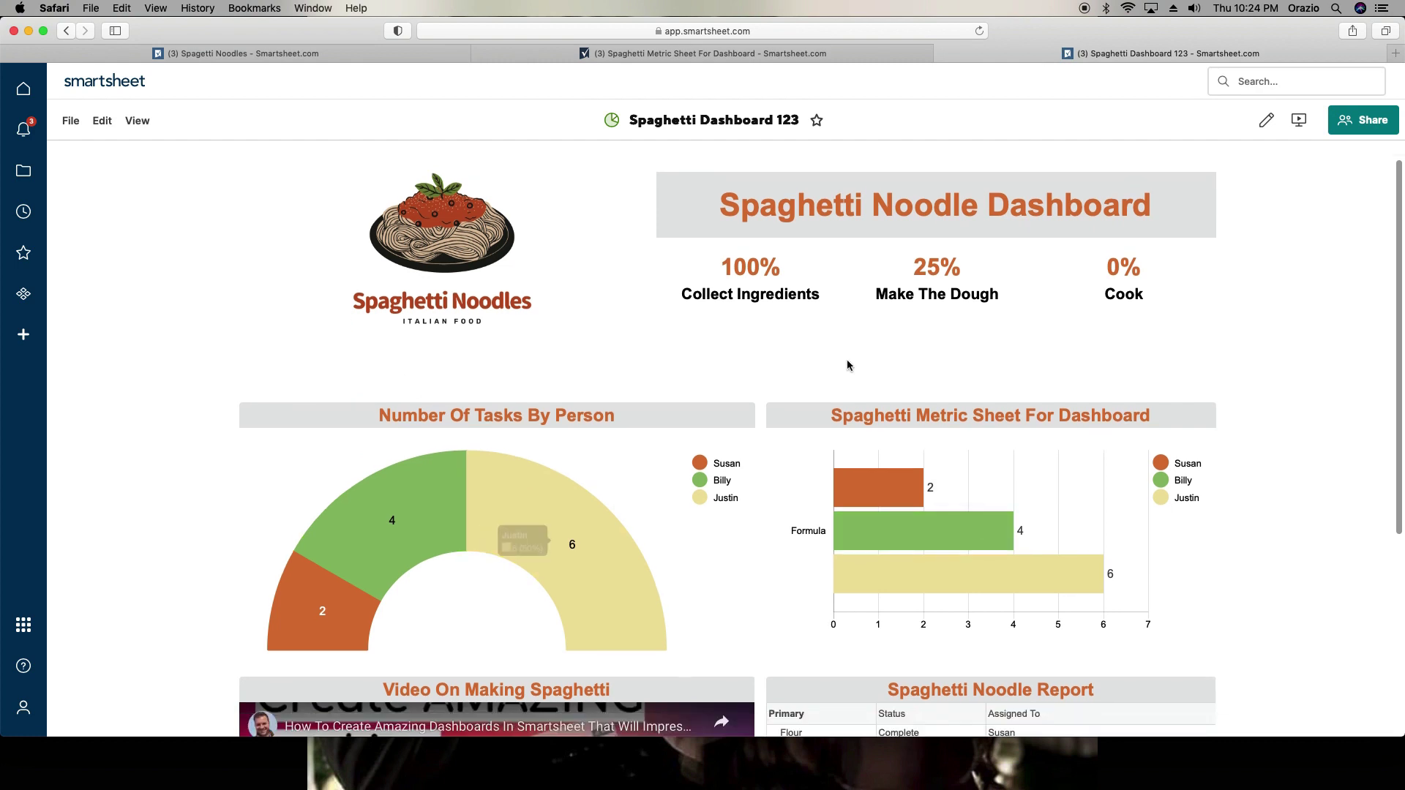
Step: Edit the dashboard and open the click-behavior options of the Number Of Tasks By Person chart widget
click(1266, 120)
scroll(513, 337, down, 1)
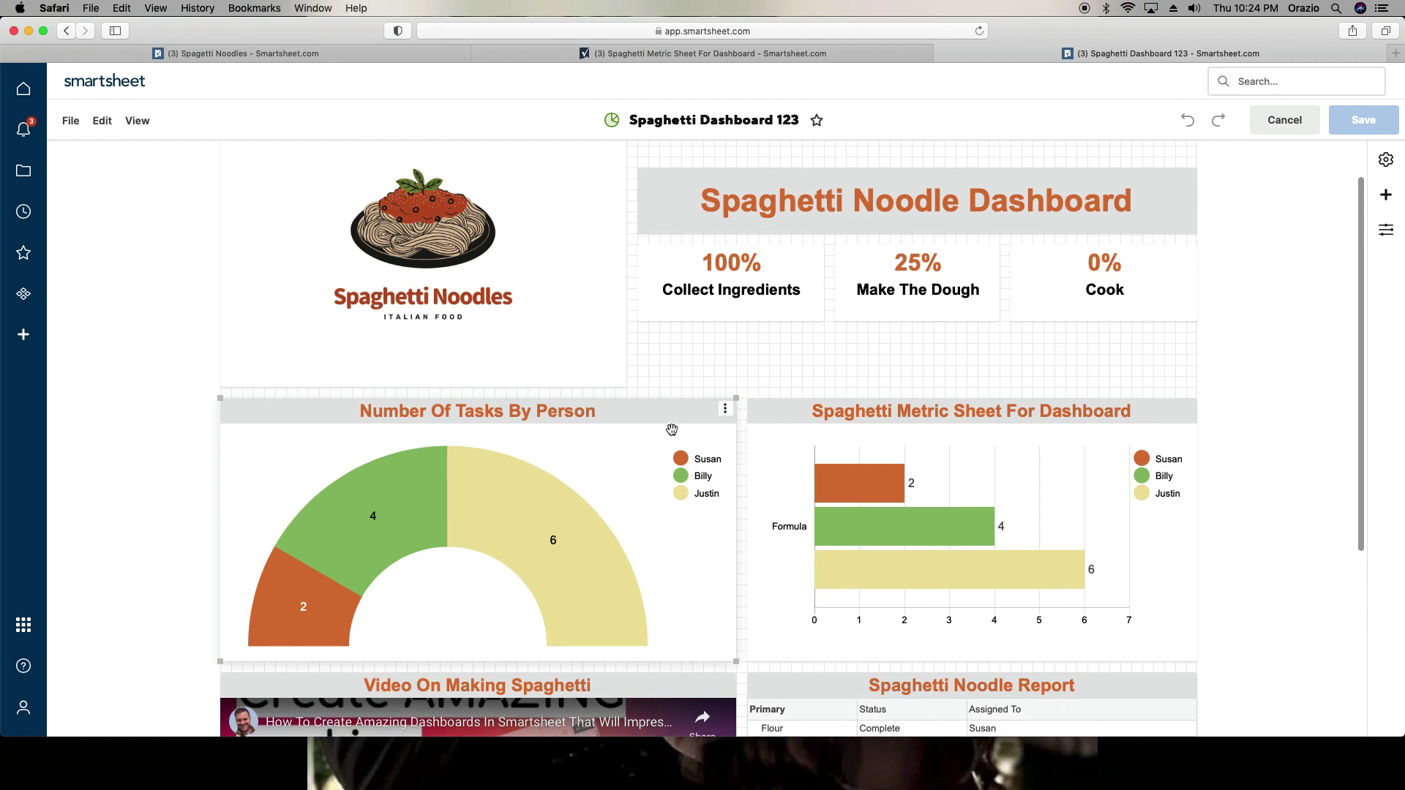
click(728, 415)
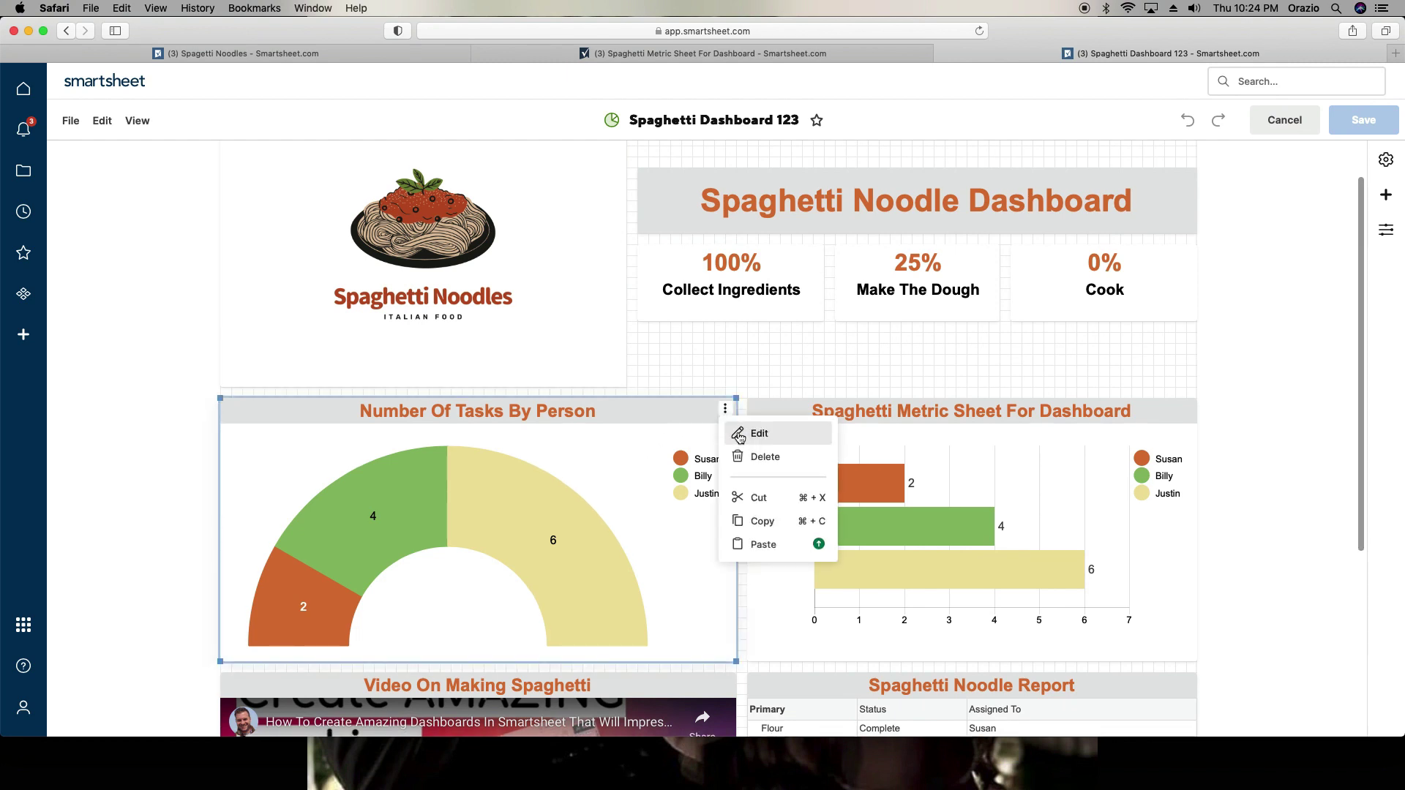
click(739, 434)
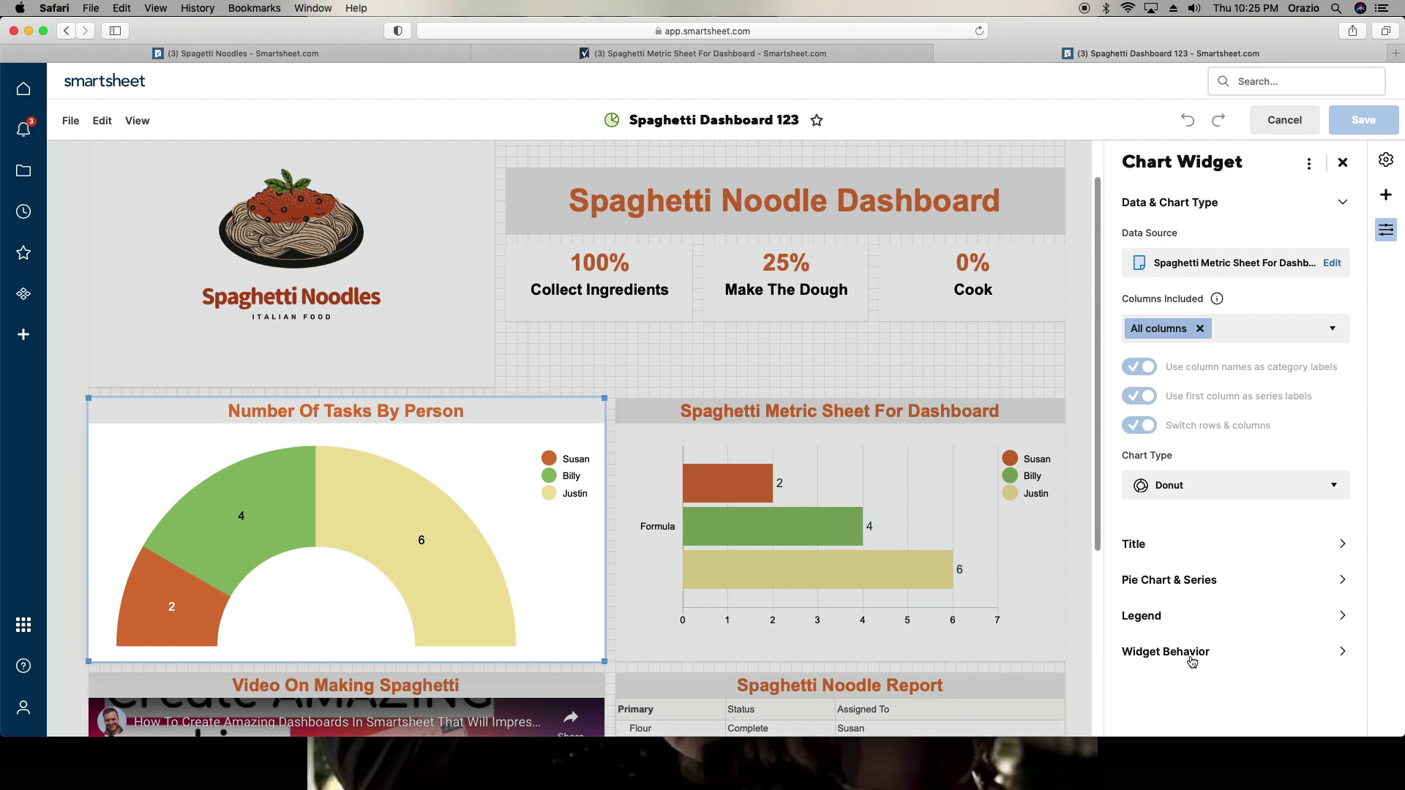
click(1192, 411)
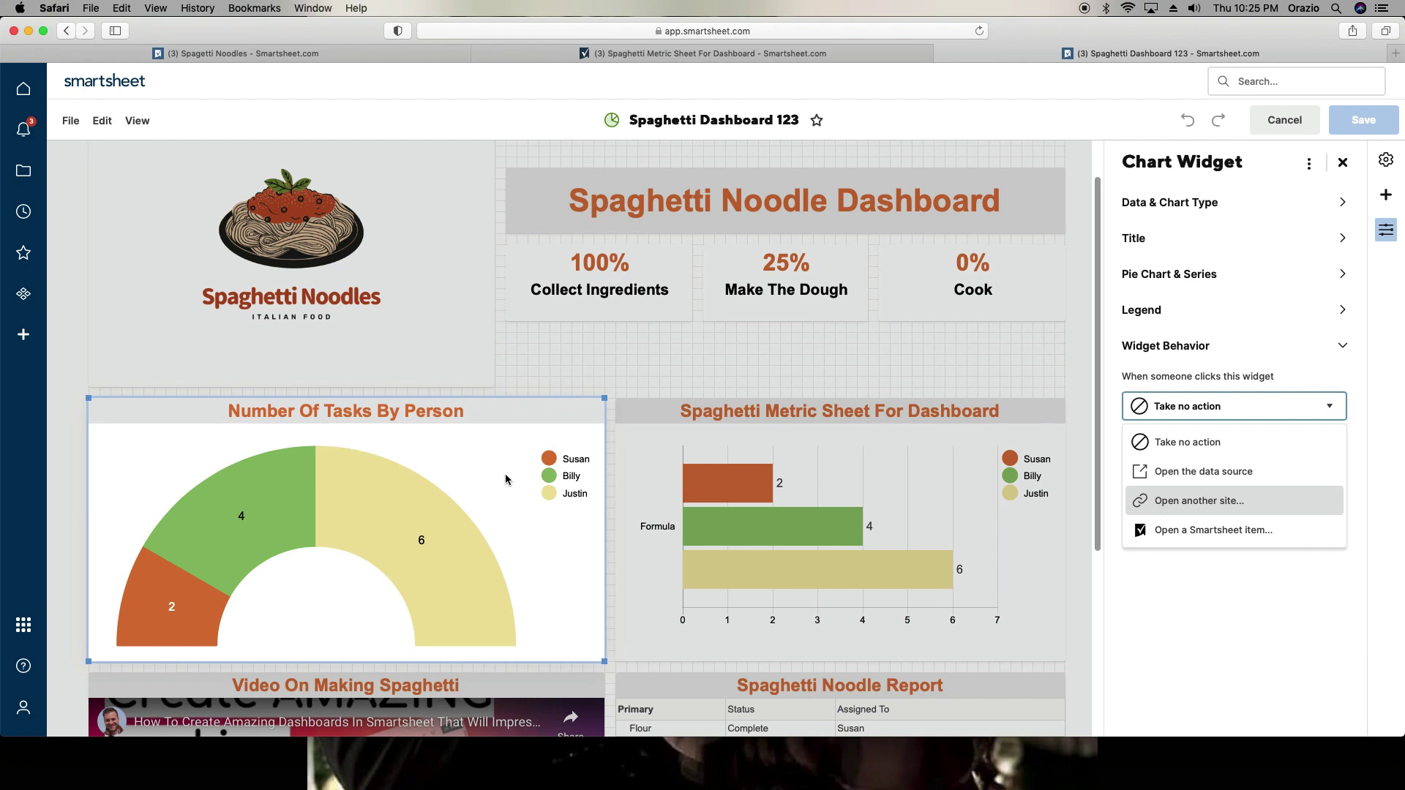
click(604, 373)
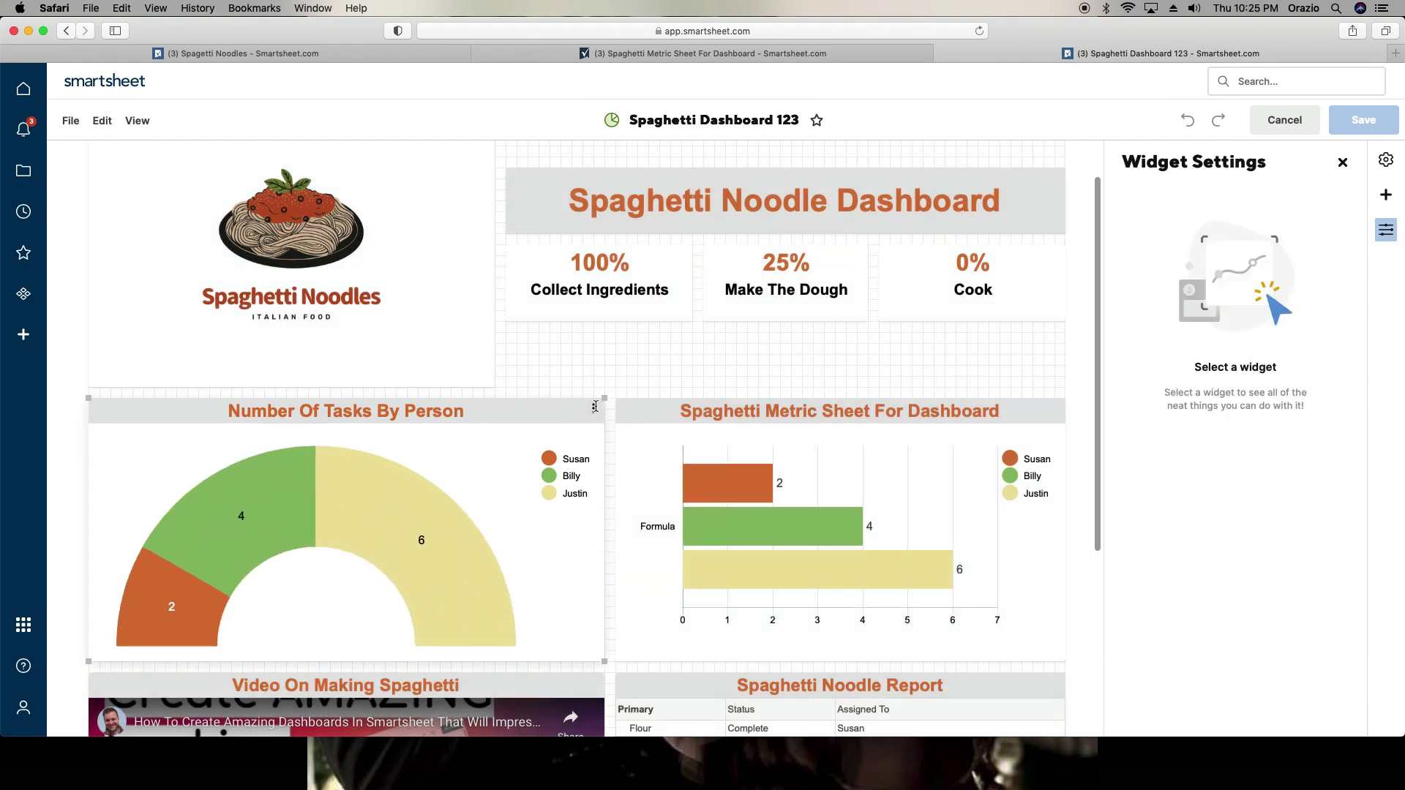
click(595, 409)
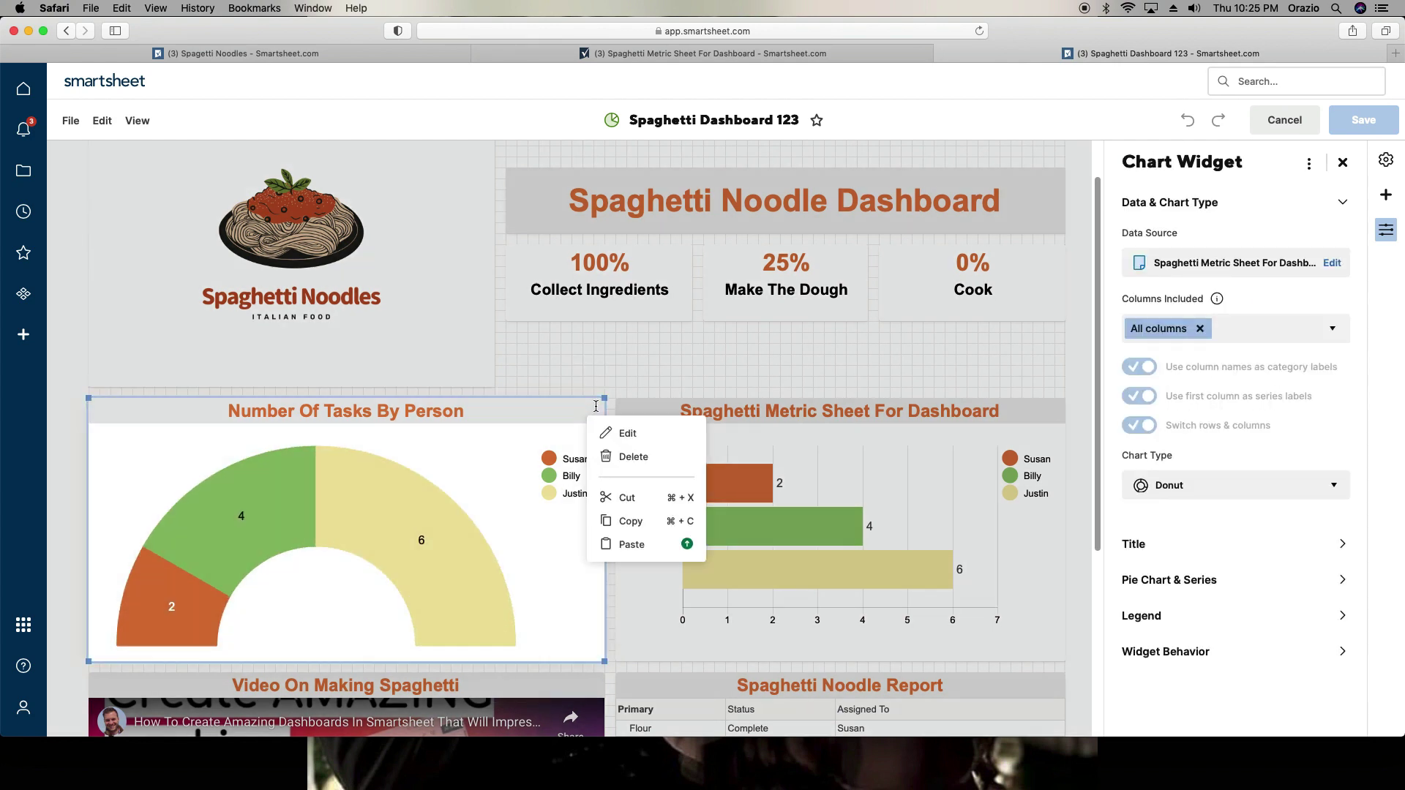
click(1164, 653)
click(1191, 409)
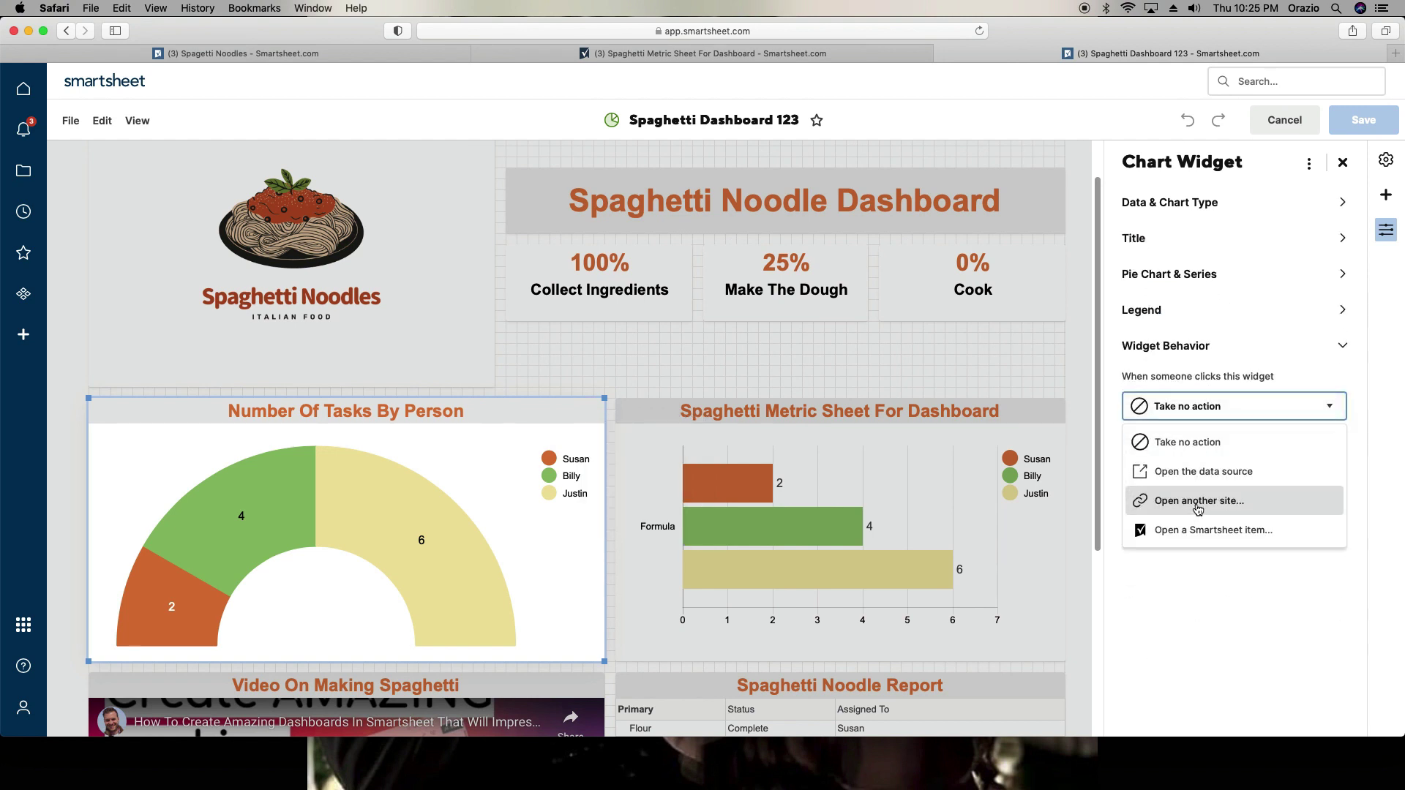
click(1201, 502)
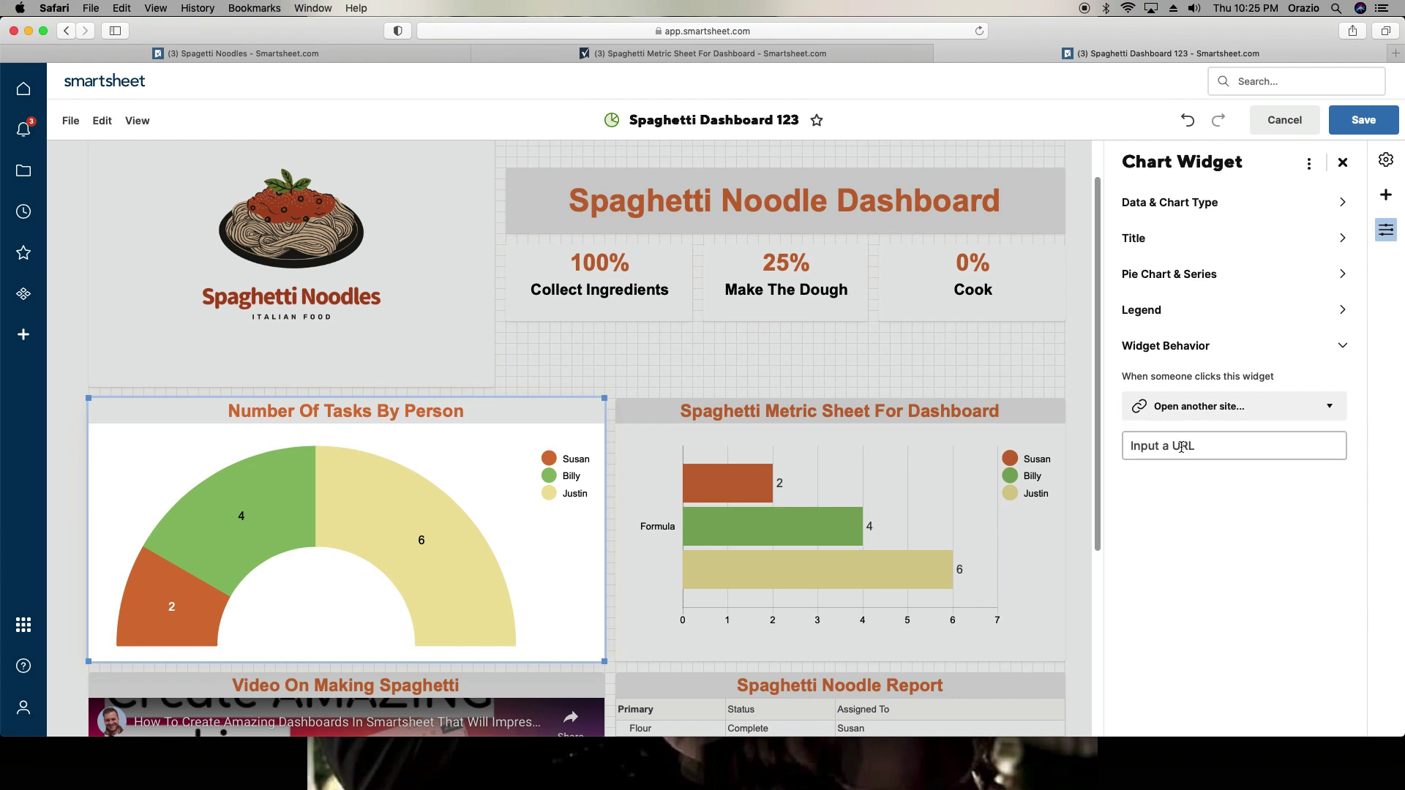
click(1186, 407)
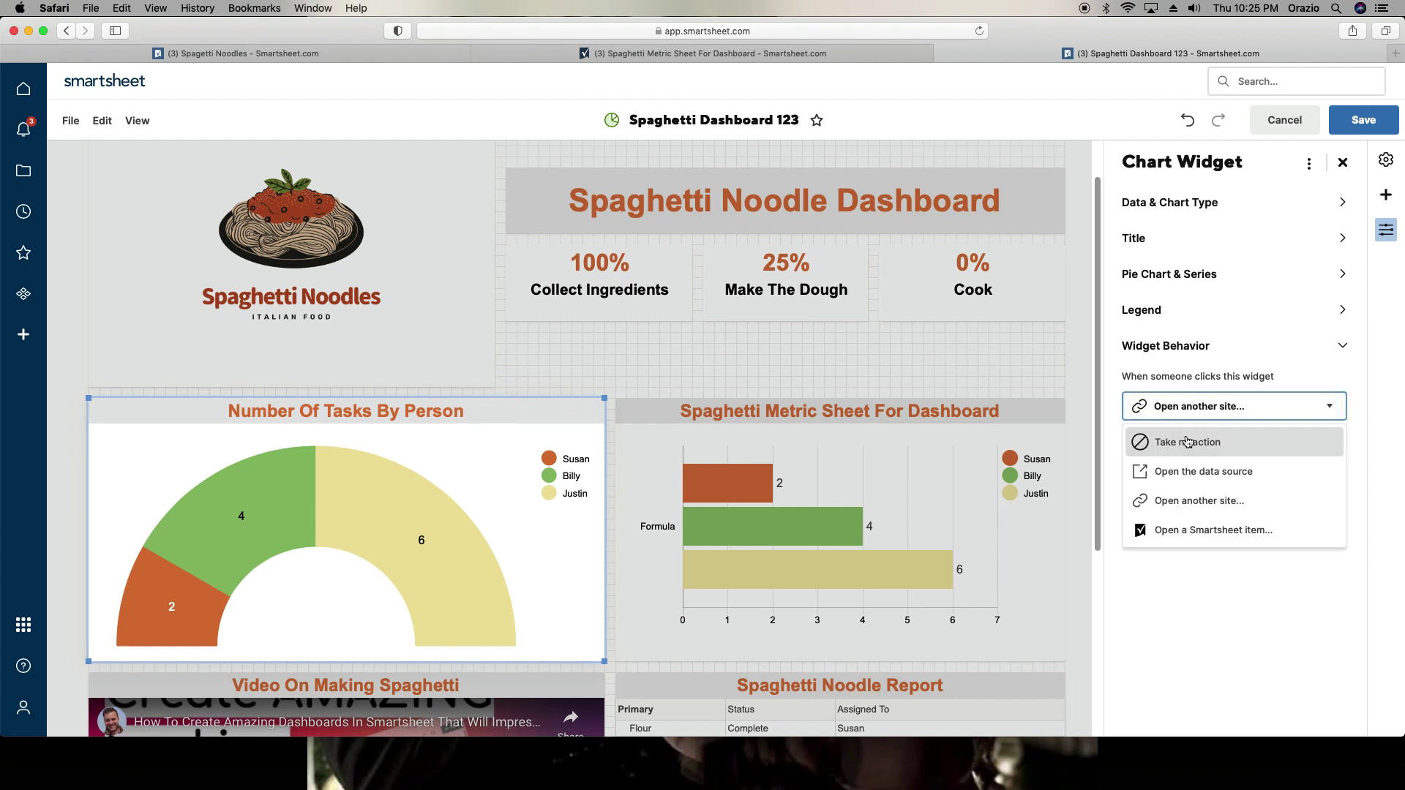
click(1193, 540)
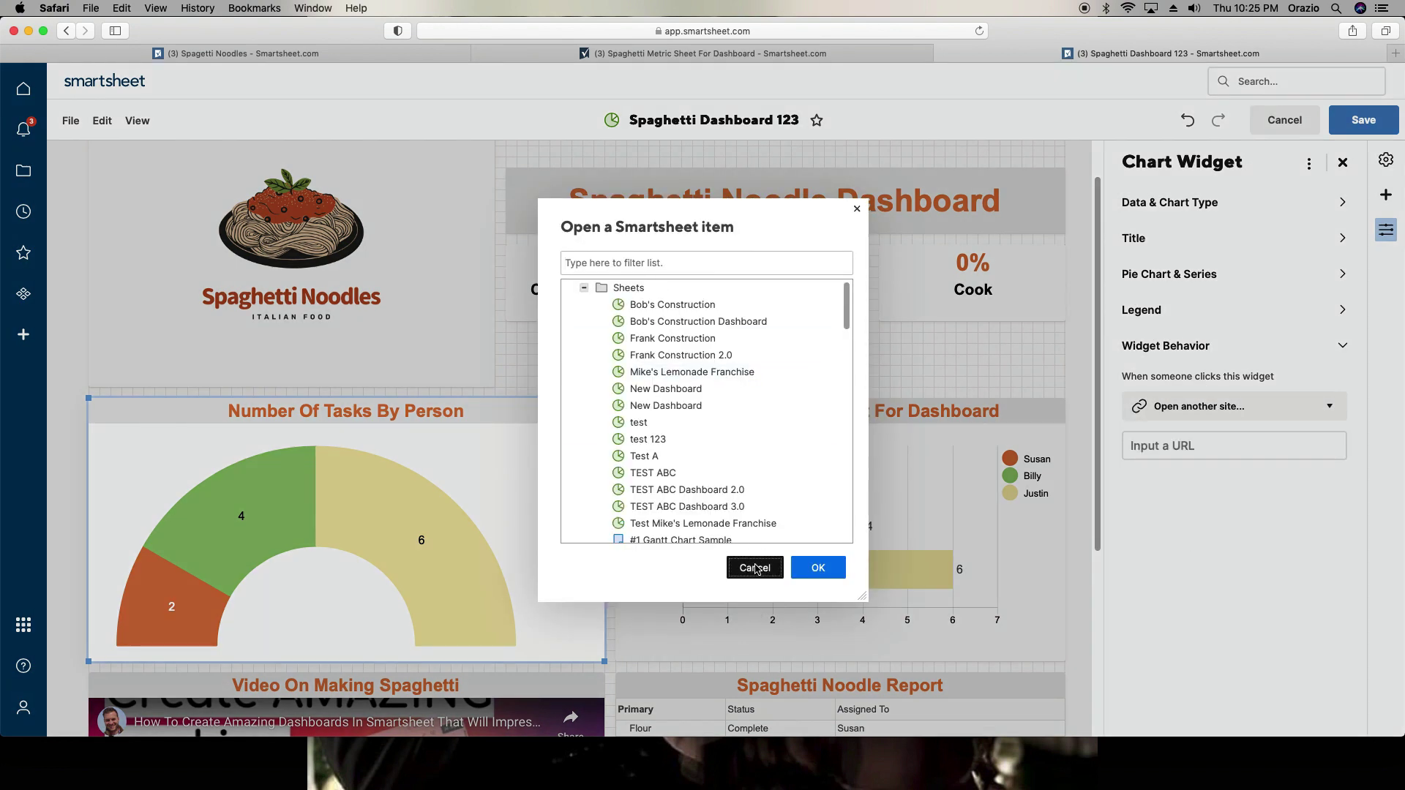
click(753, 568)
Step: Set the Number Of Tasks By Person chart to open the data source when clicked, and save the dashboard
click(1160, 407)
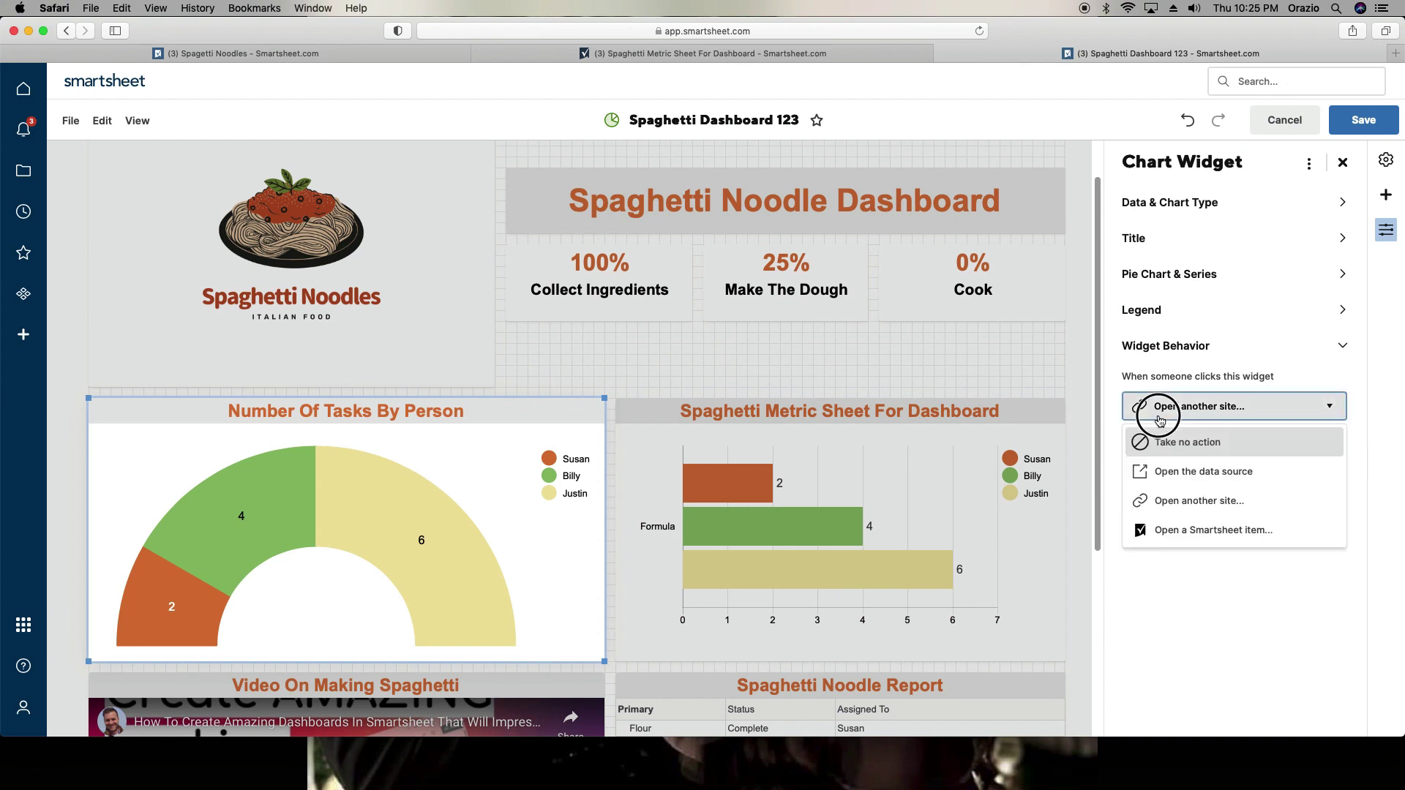
click(1186, 479)
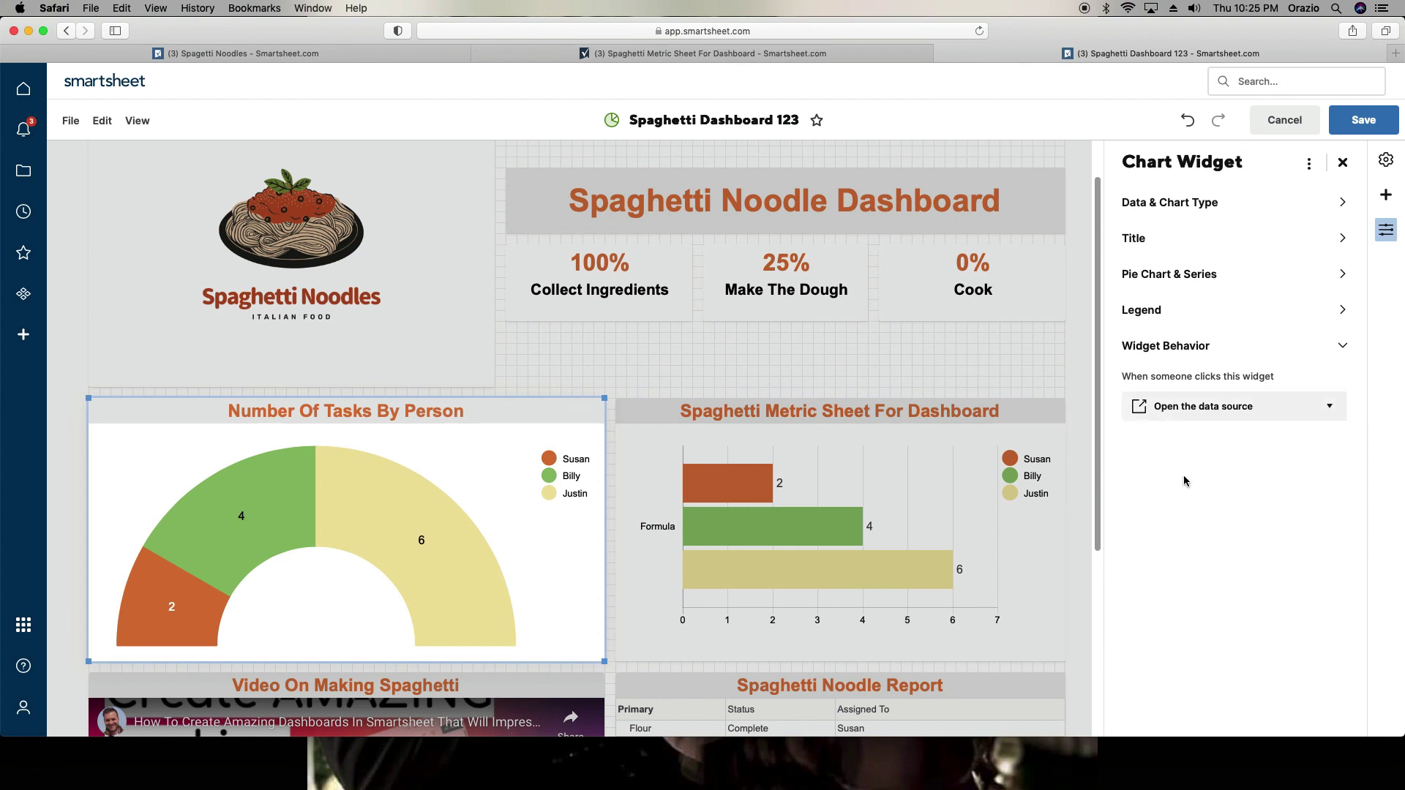
click(1362, 123)
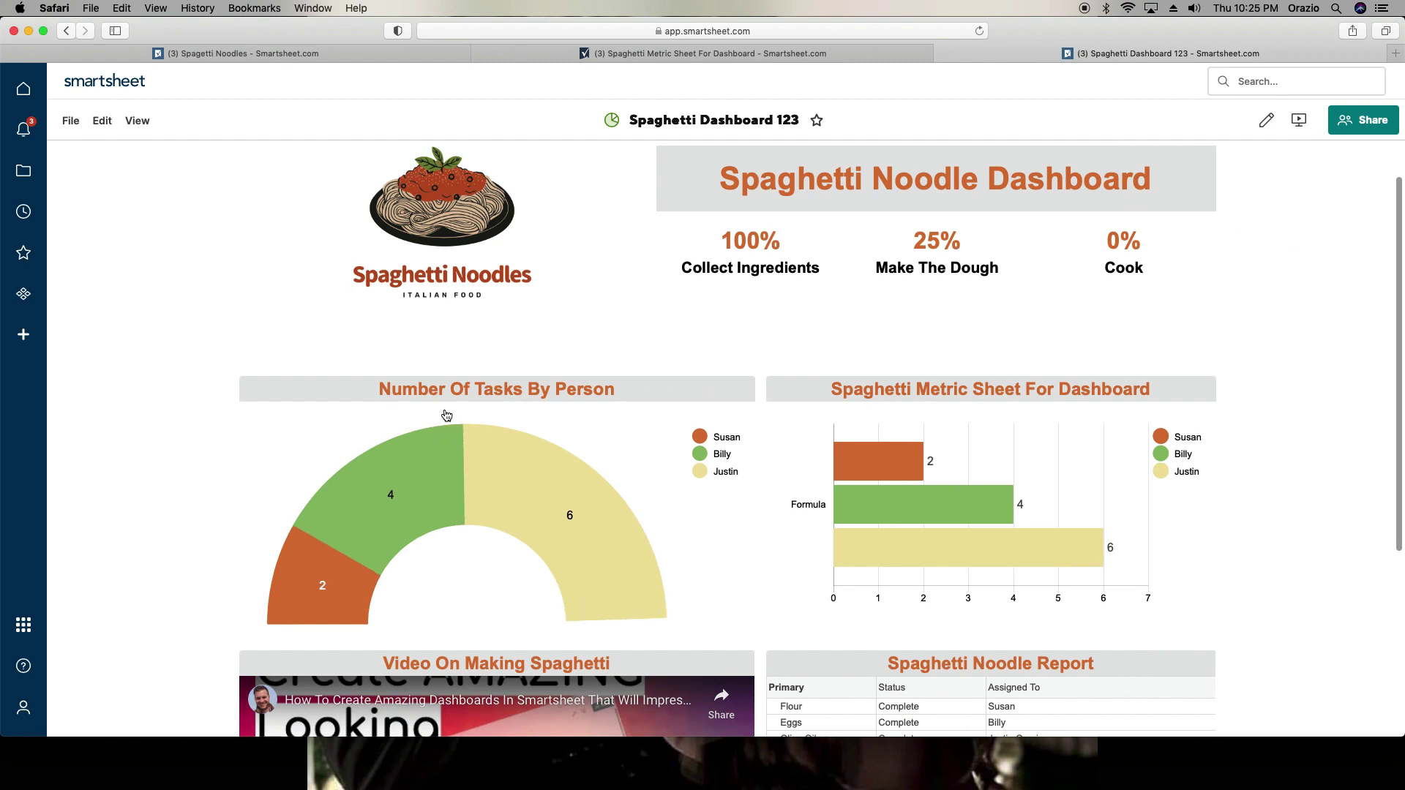
Step: Test the donut chart's link to its metric sheet, return to the dashboard, and briefly play and pause the embedded video
click(462, 504)
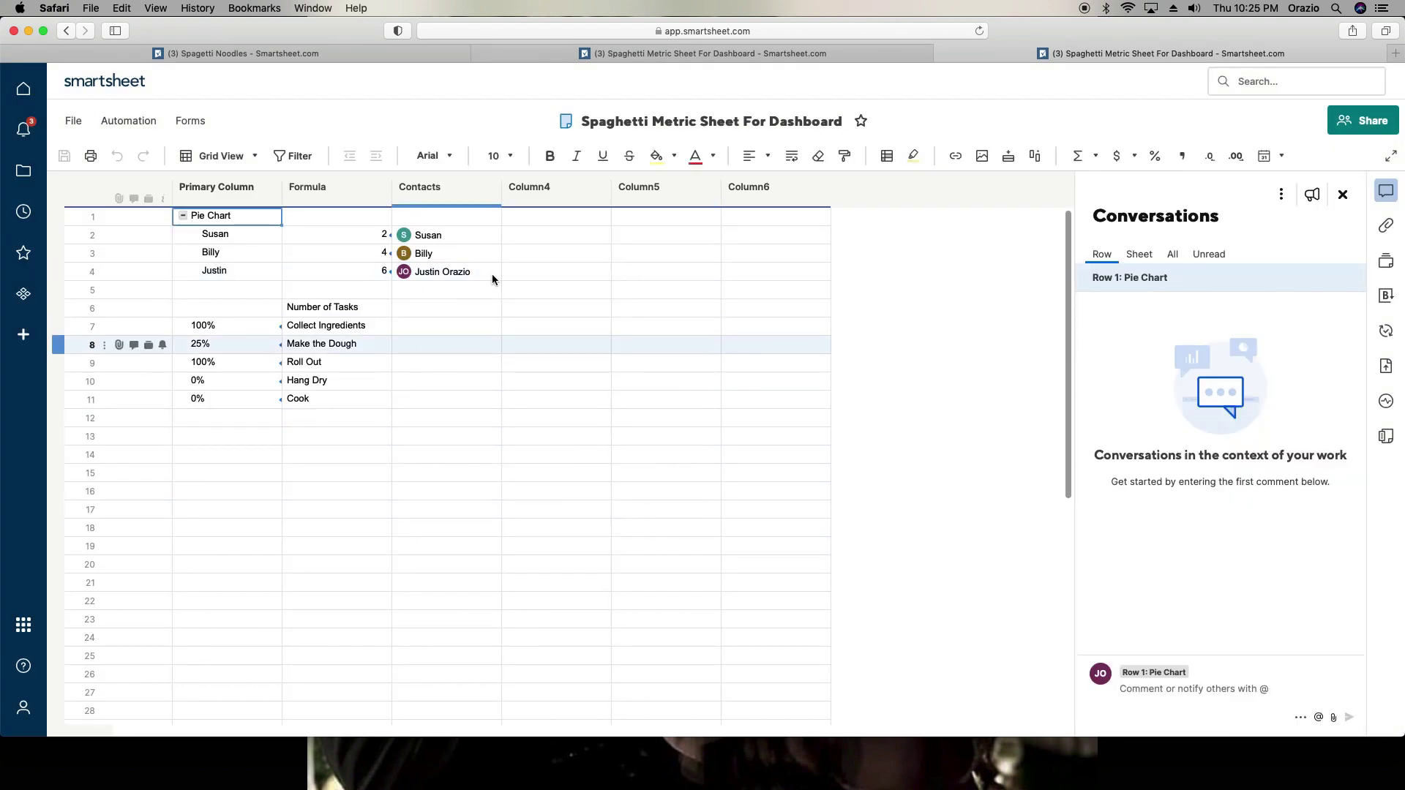
click(73, 33)
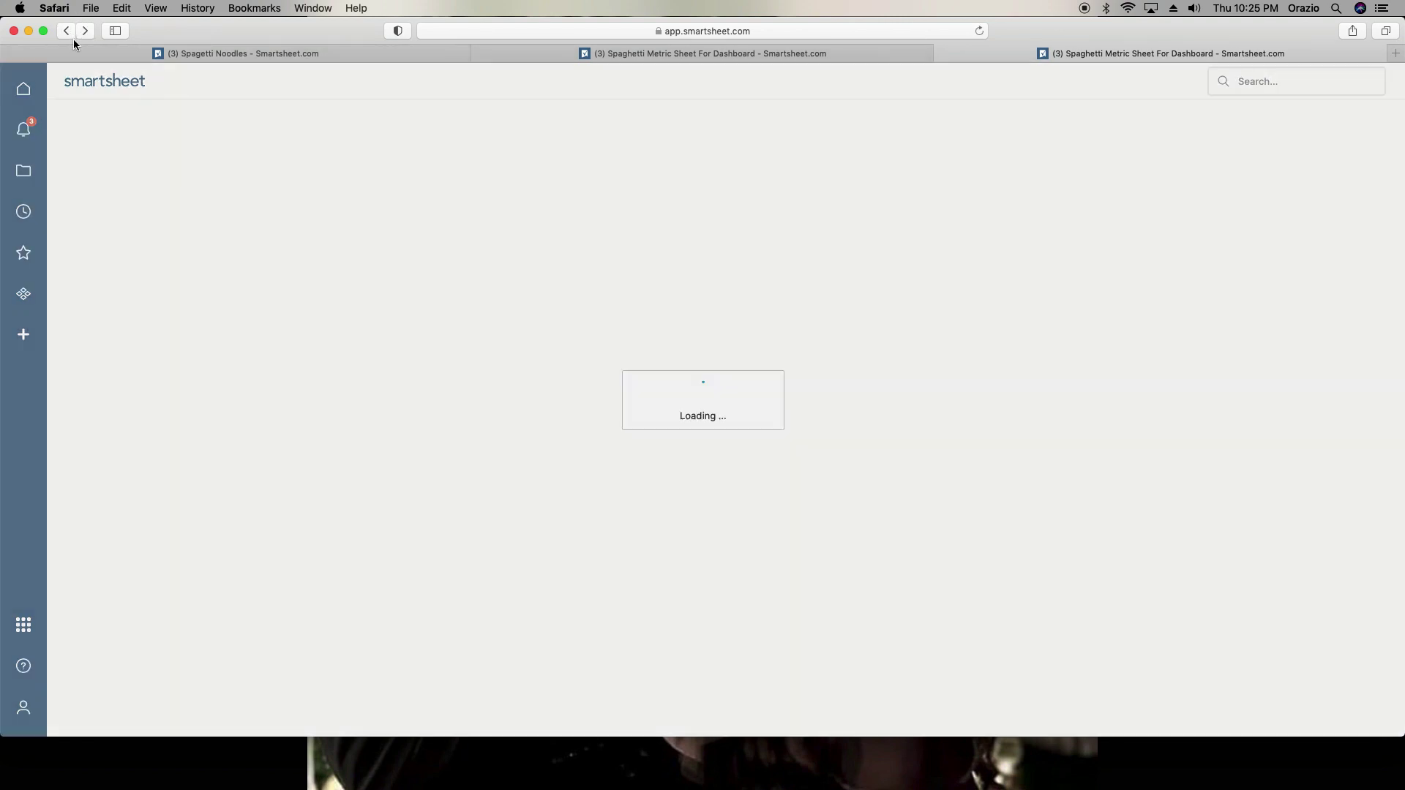
scroll(526, 521, down, 5)
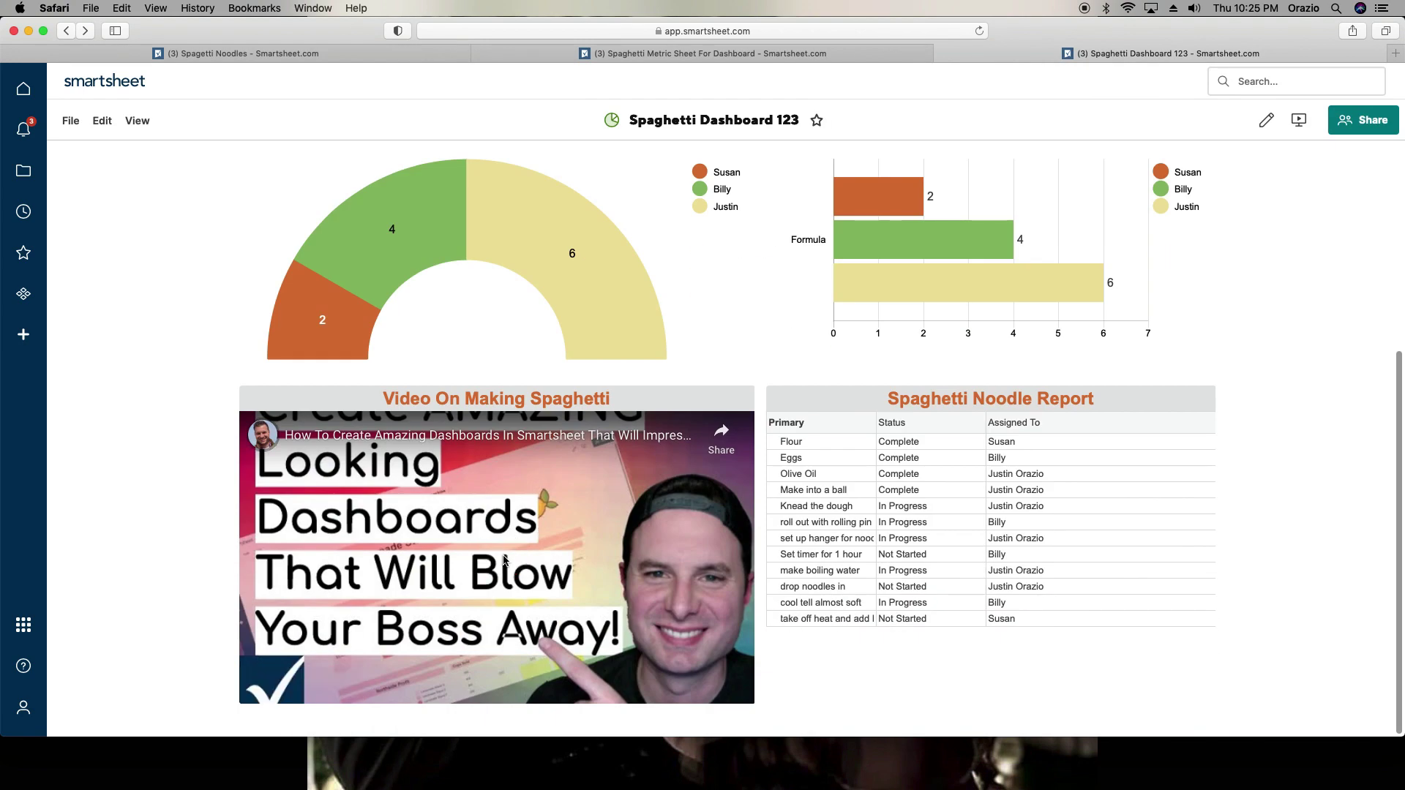
click(504, 561)
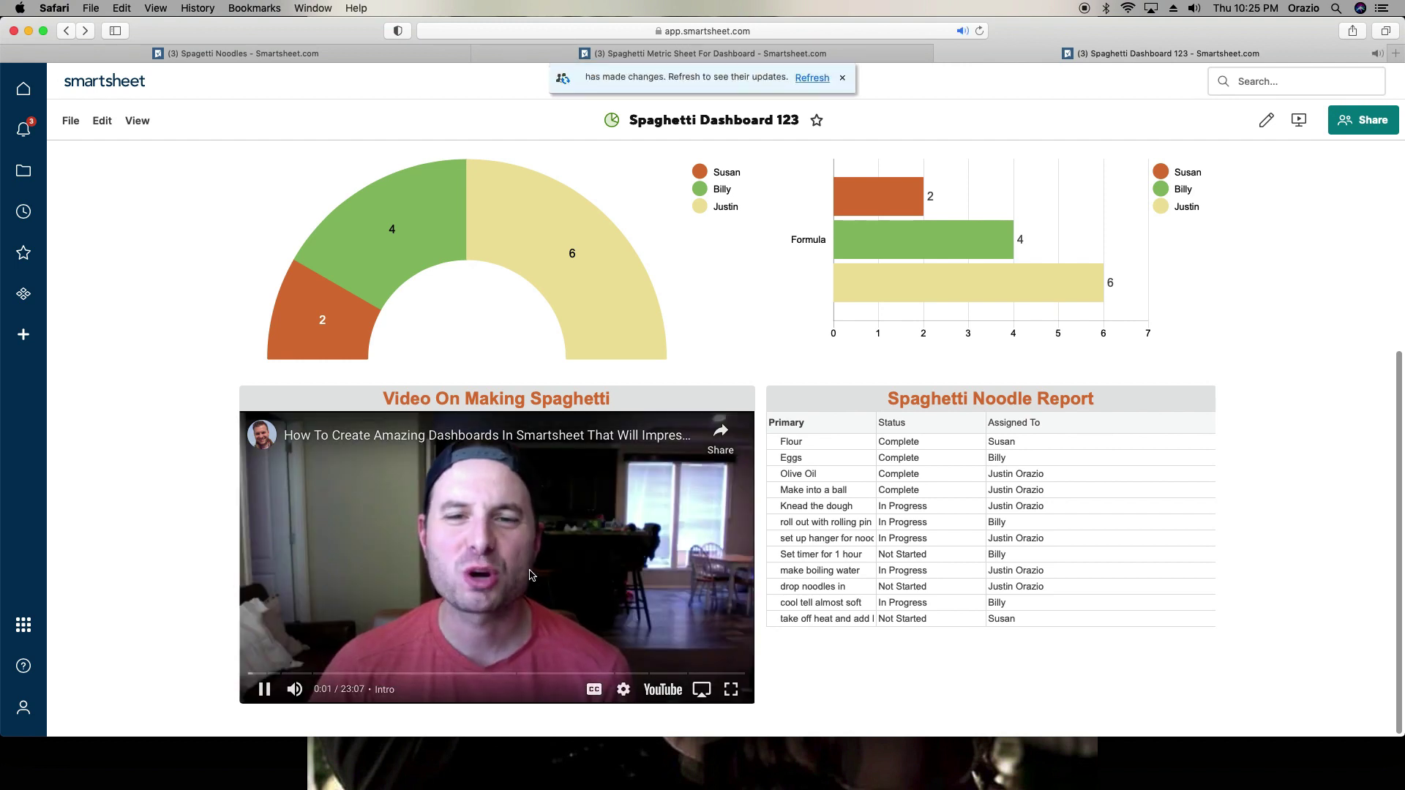
click(265, 690)
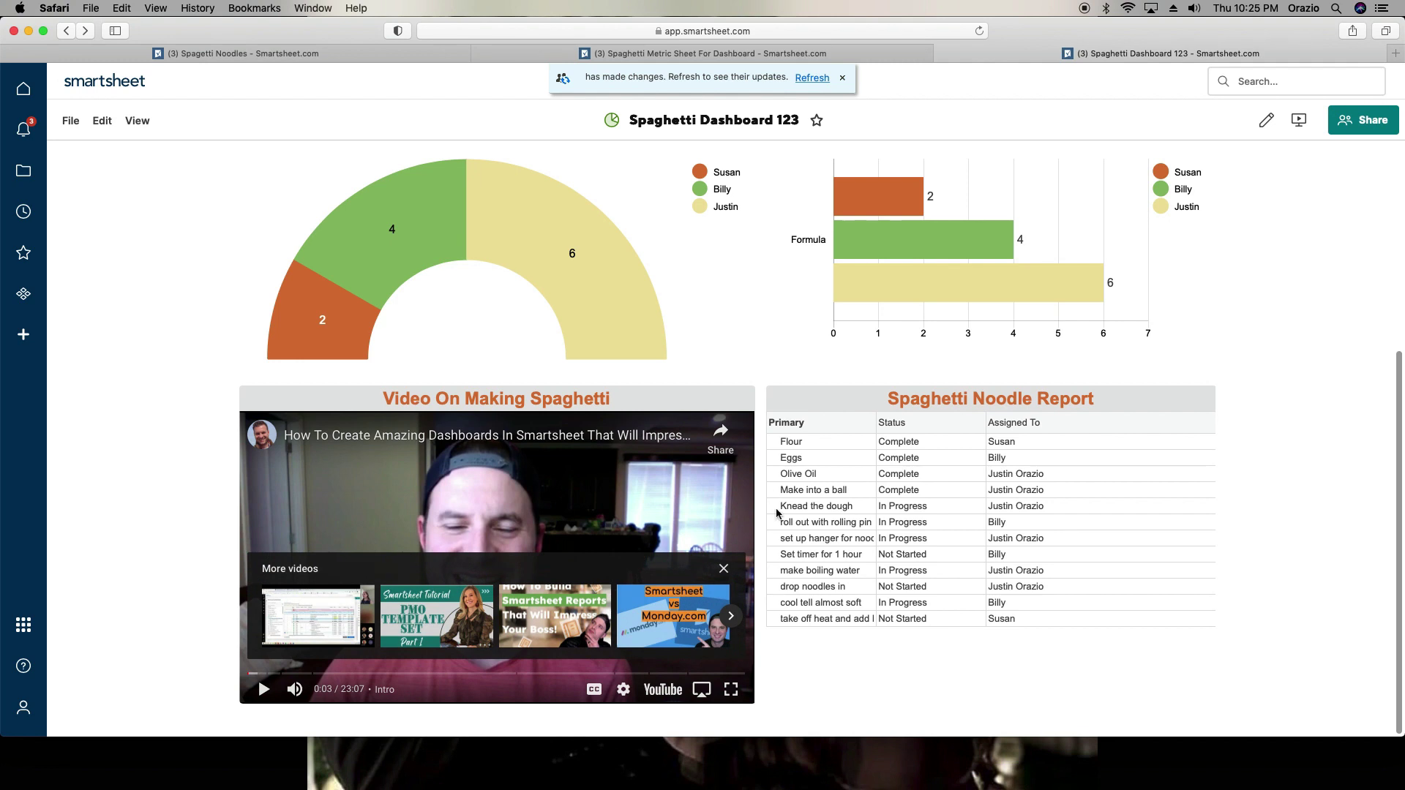
Step: Set the Spaghetti Noodle Report widget to open the data source when clicked, and save the dashboard
click(102, 121)
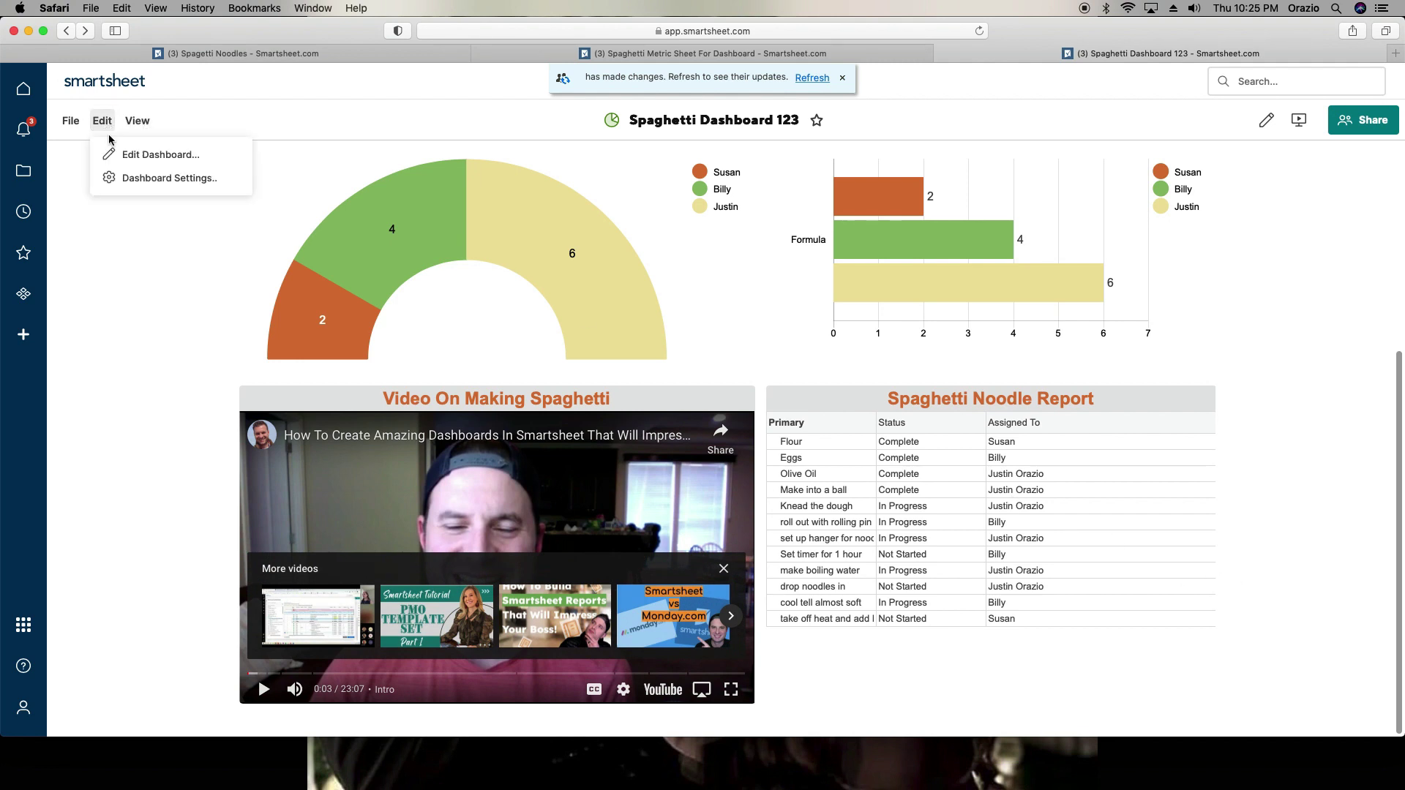
click(139, 154)
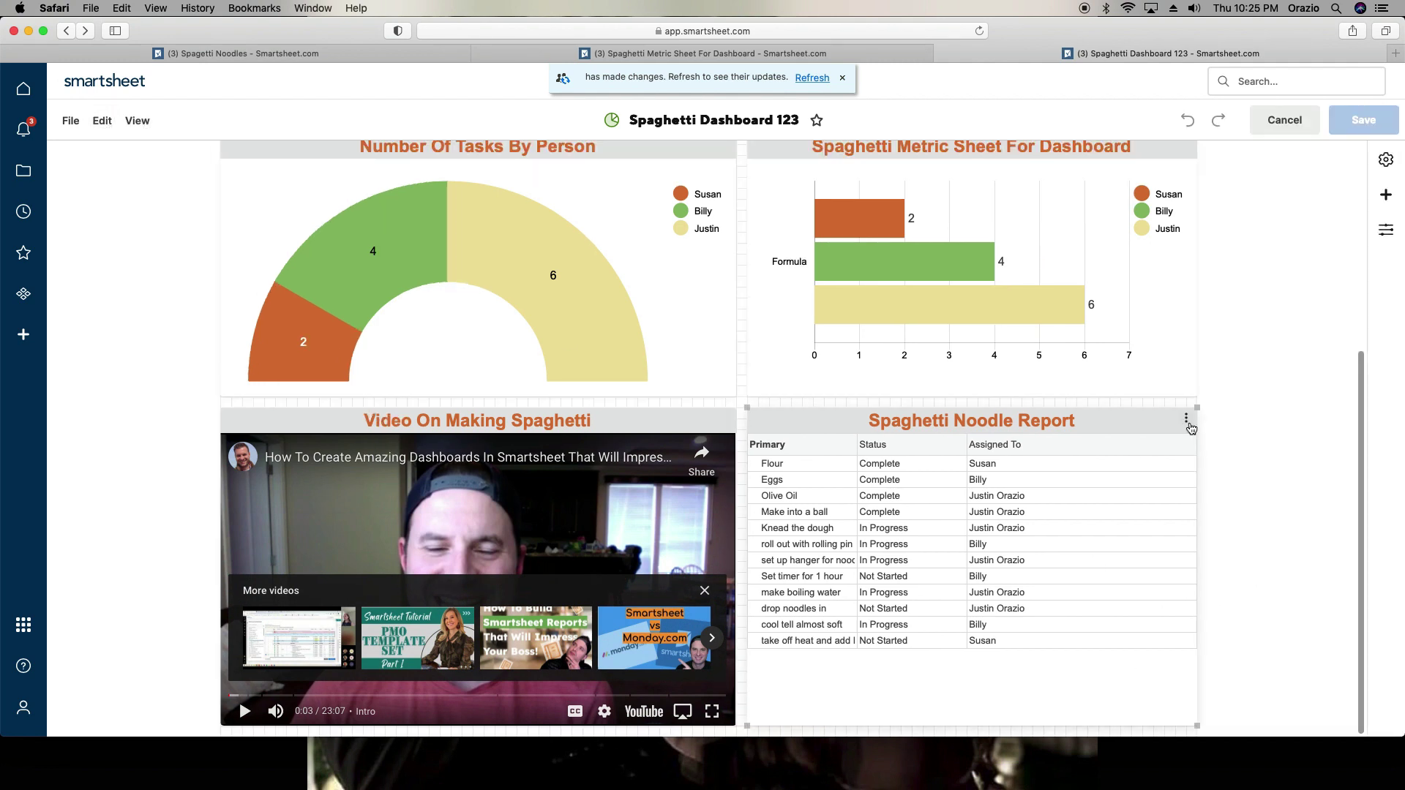
click(1188, 415)
click(1202, 442)
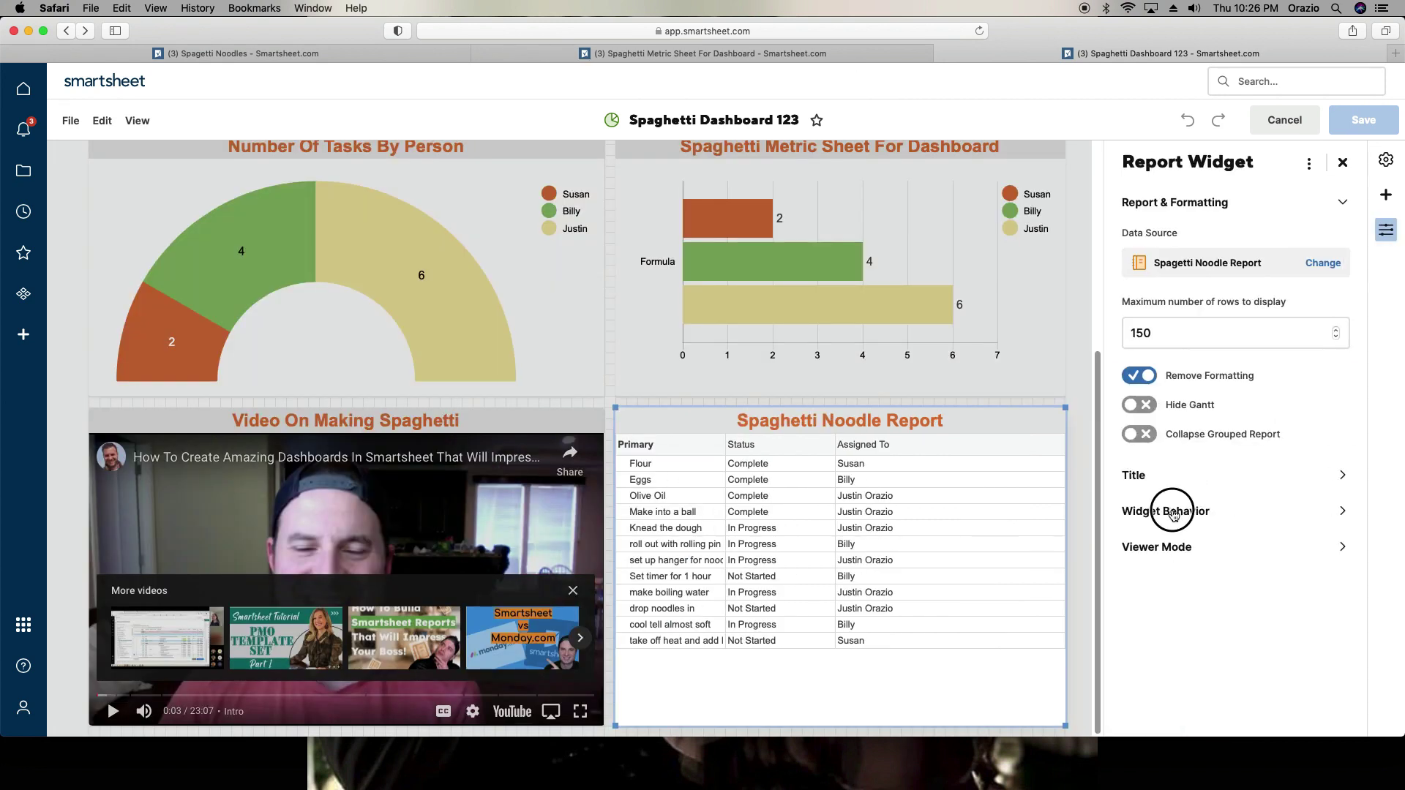
click(1170, 512)
click(1207, 342)
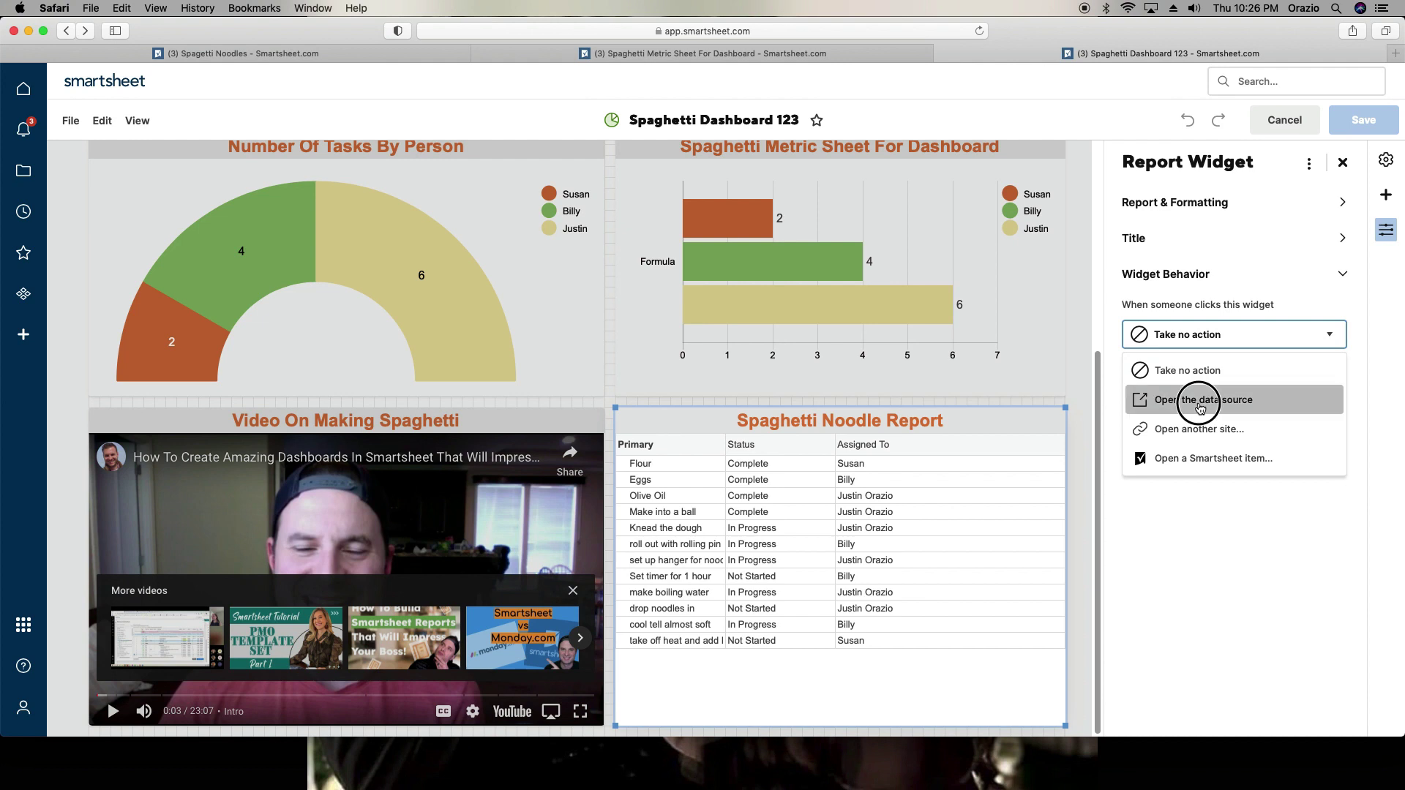
click(1201, 400)
click(1374, 132)
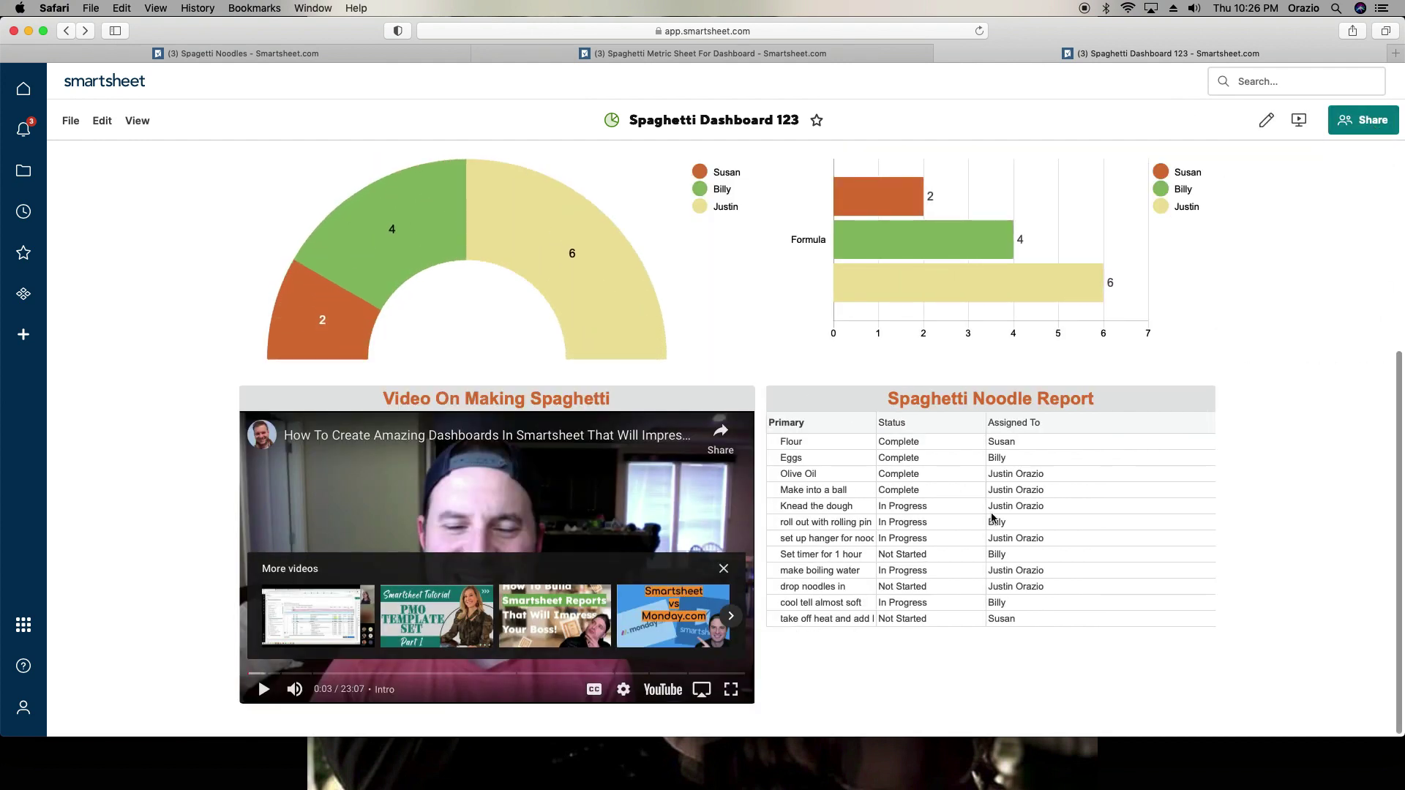
Step: Test the report widget's link to its source report and return to the dashboard to review it
click(982, 507)
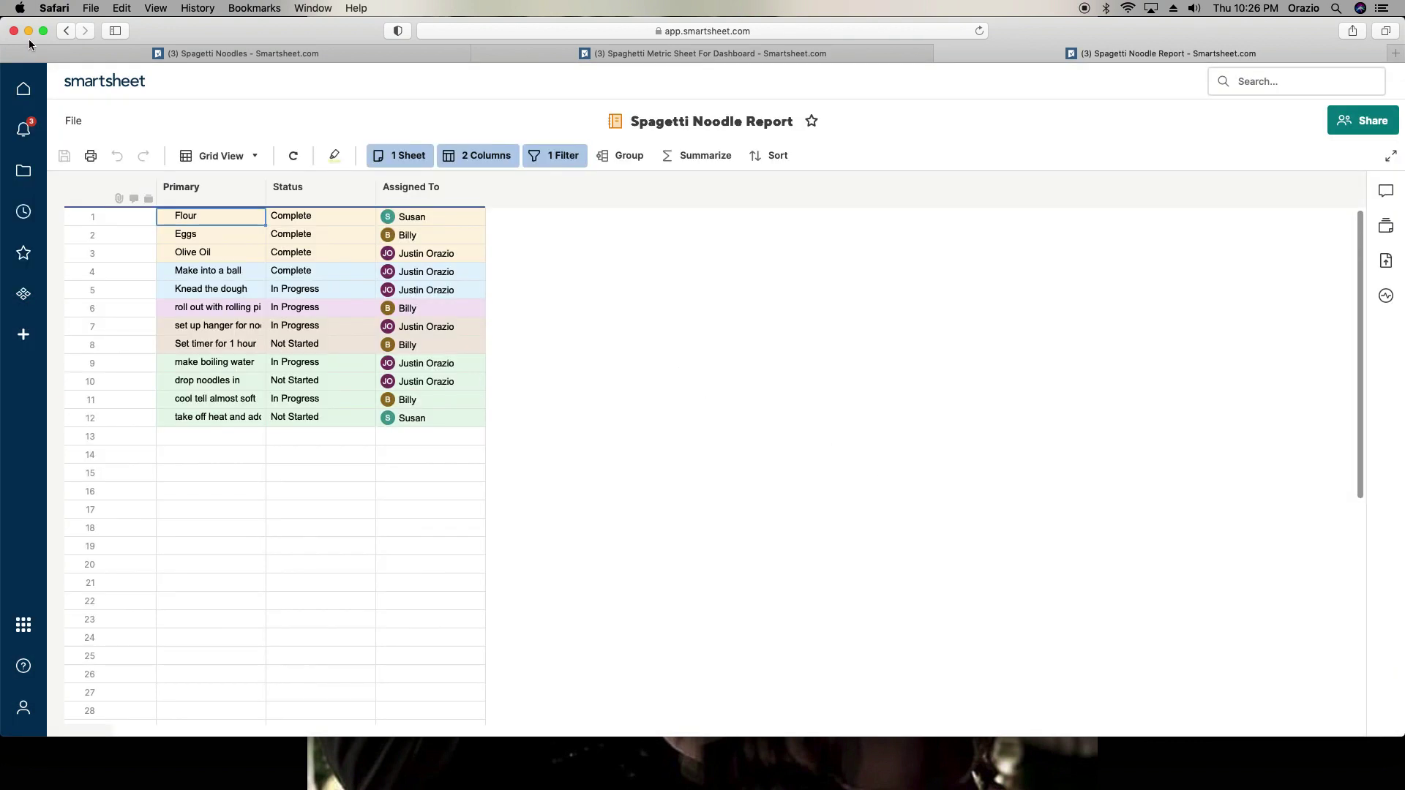
click(66, 30)
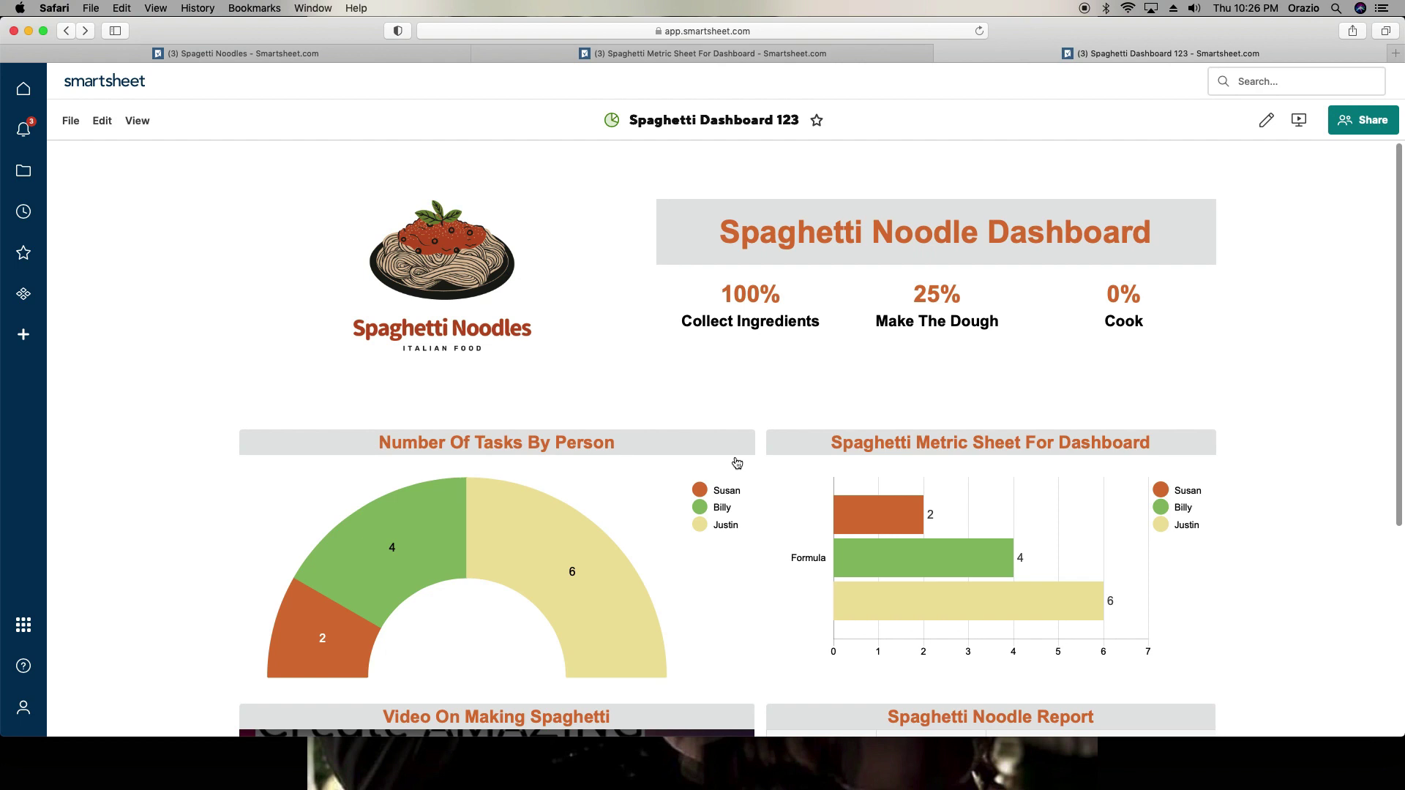
scroll(737, 463, down, 2)
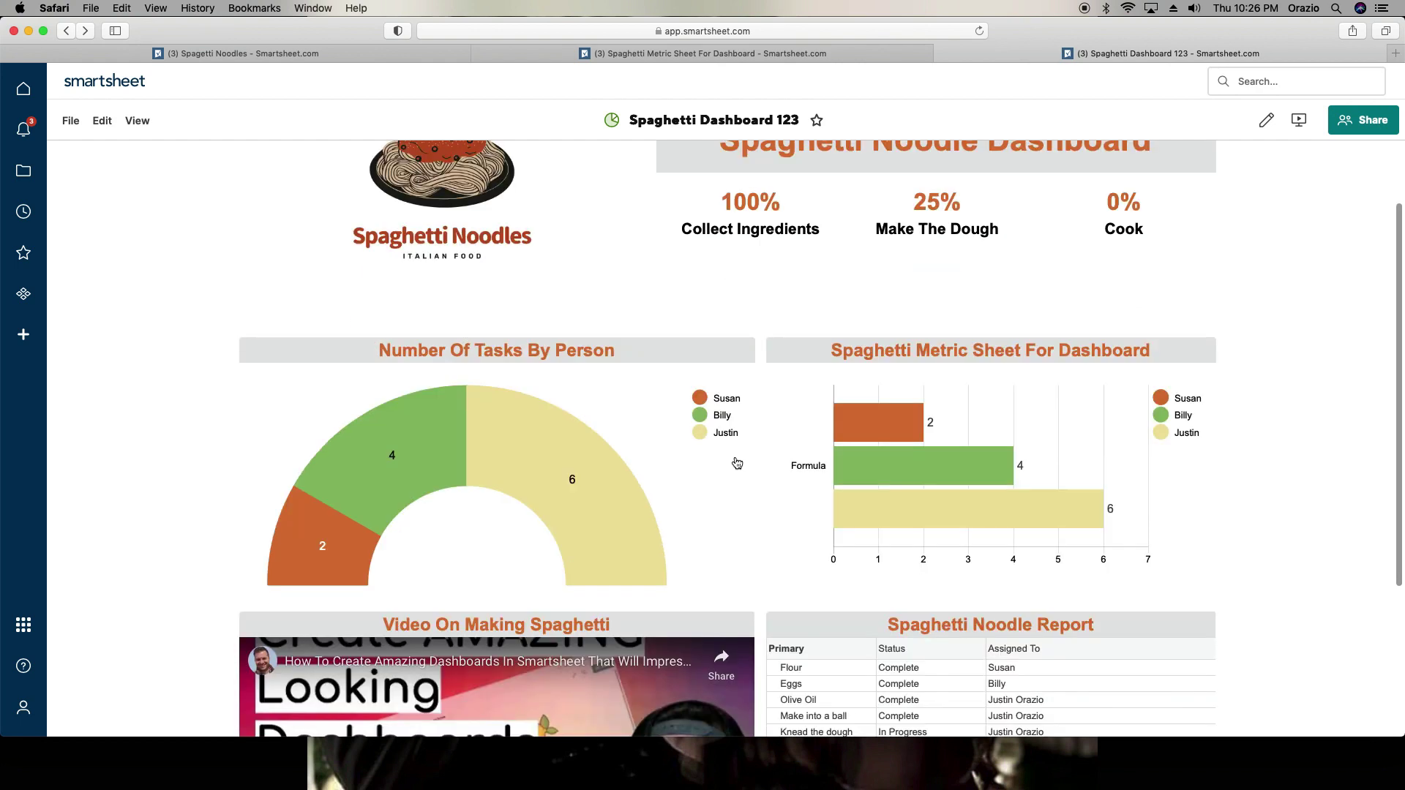